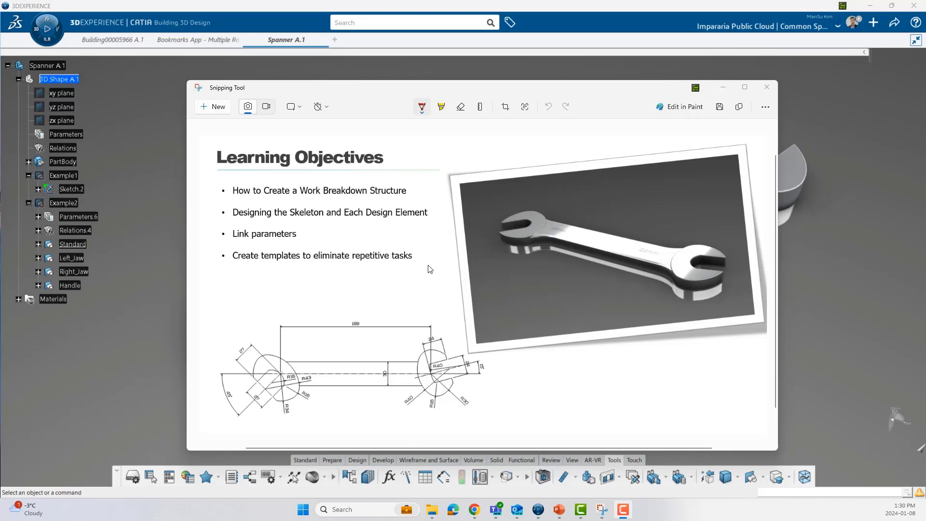
Minimize the Snipping Tool window, then briefly show and hide the Example2 geometry to inspect it on the spanner.
{"action": "left_click", "coordinate": [722, 87]}
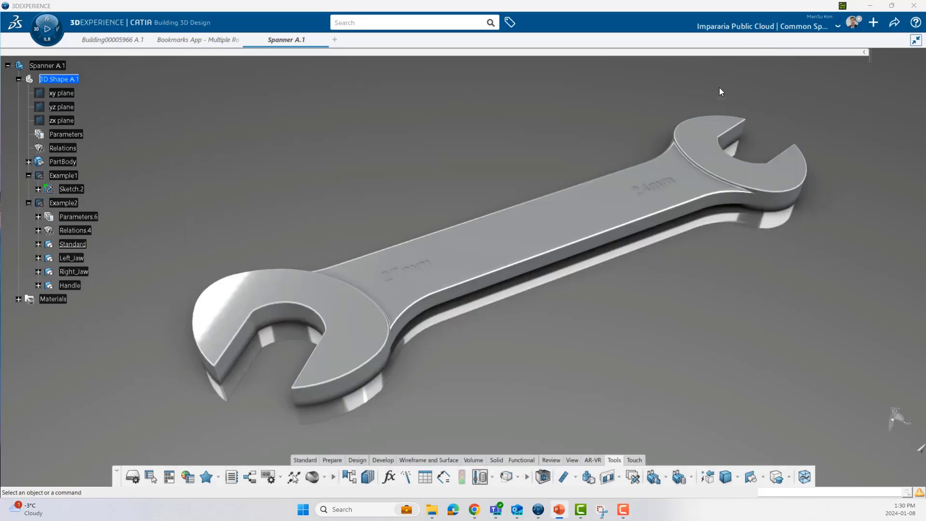
{"action": "middle_click_drag", "start_coordinate": [634, 314], "coordinate": [478, 335]}
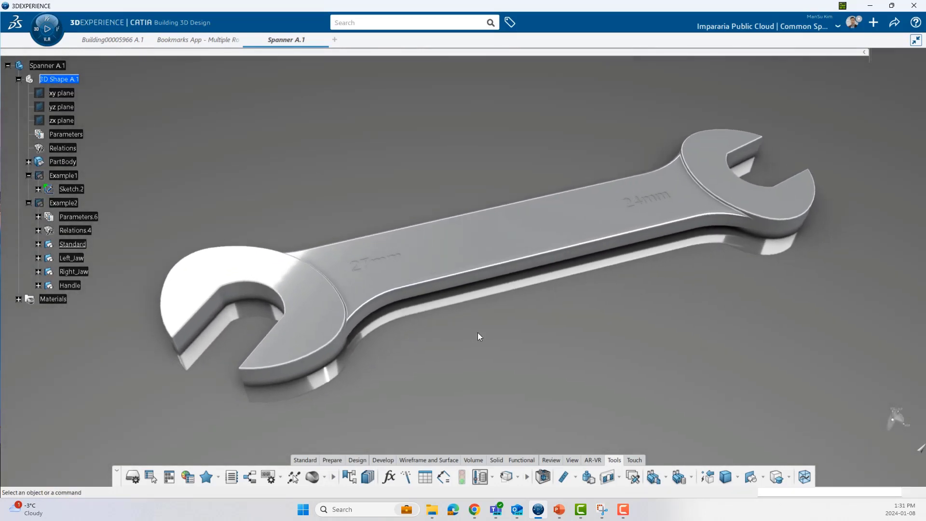
{"action": "left_click", "coordinate": [66, 204]}
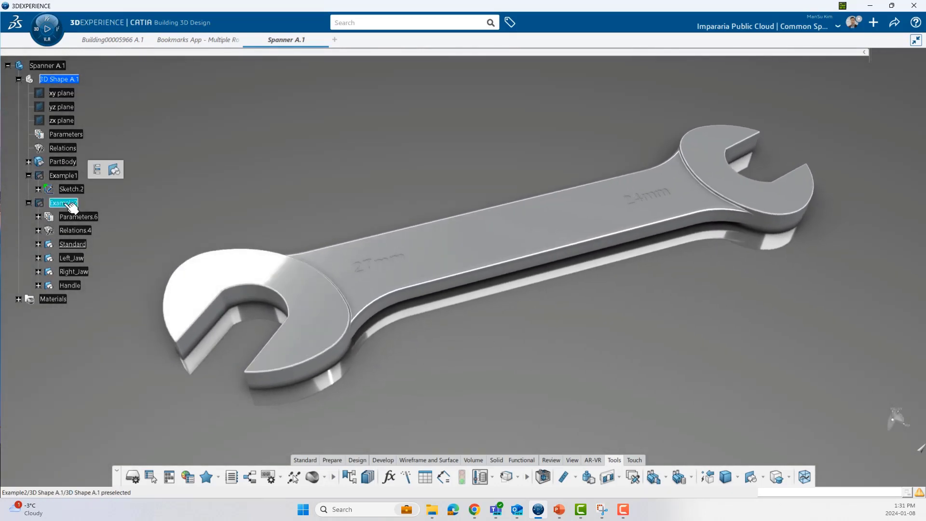
{"action": "key", "text": "space"}
{"action": "left_click", "coordinate": [67, 204]}
{"action": "middle_click_drag", "start_coordinate": [442, 329], "coordinate": [503, 324]}
{"action": "key", "text": "space"}
Examine the Add, Remove and EdgeFillet features inside the PartBody, then collapse it in the model tree.
{"action": "left_click", "coordinate": [65, 161]}
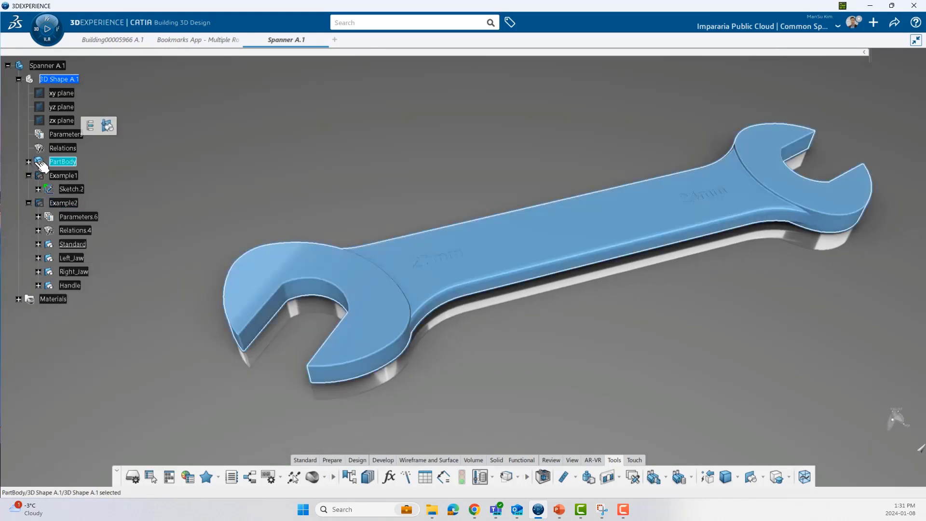
{"action": "left_click", "coordinate": [28, 161]}
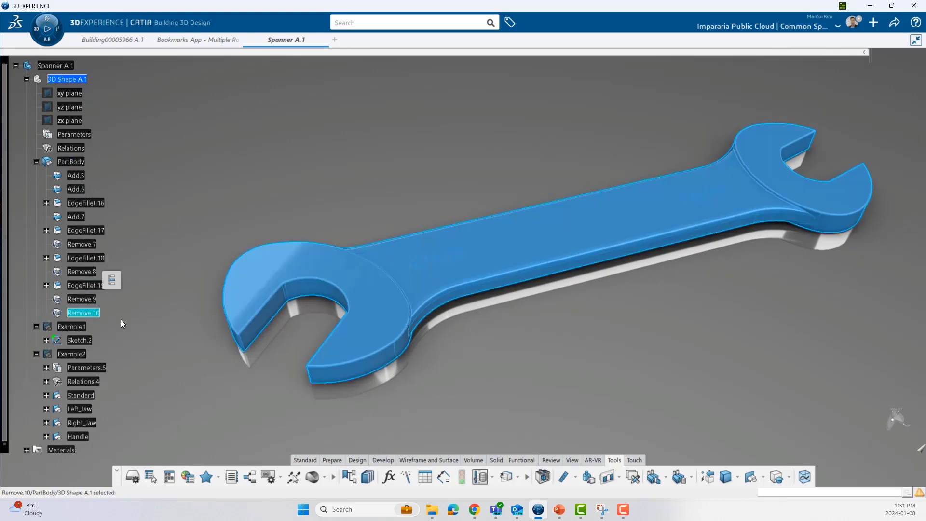
{"action": "left_click", "coordinate": [120, 318]}
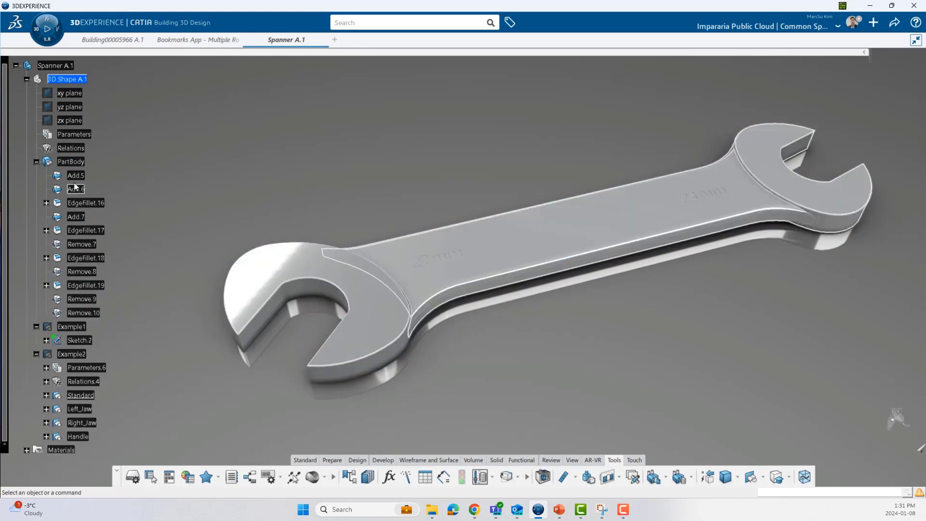
{"action": "left_click", "coordinate": [85, 231]}
{"action": "left_click", "coordinate": [86, 258]}
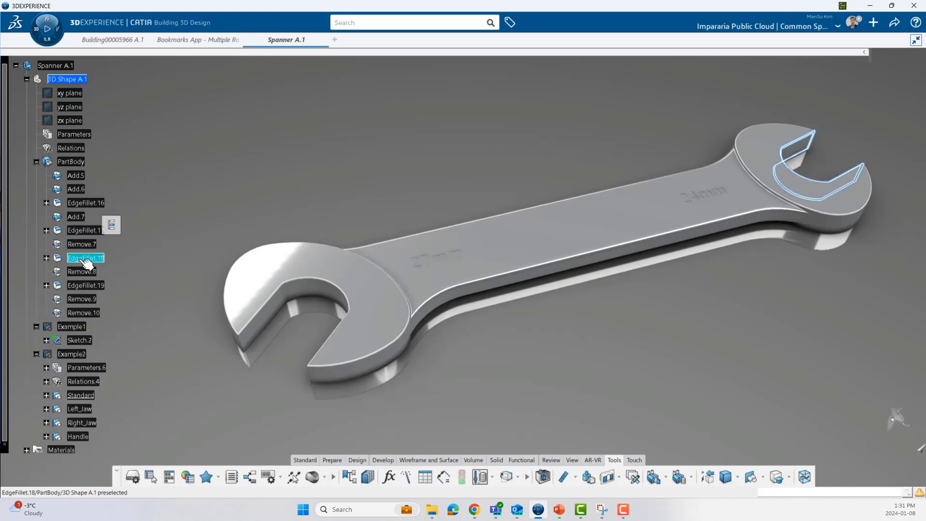
{"action": "left_click", "coordinate": [86, 285]}
{"action": "left_click", "coordinate": [36, 161]}
Hide the PartBody and show the Example2 geometry with its jaws, handle and opening volumes.
{"action": "left_click", "coordinate": [63, 162]}
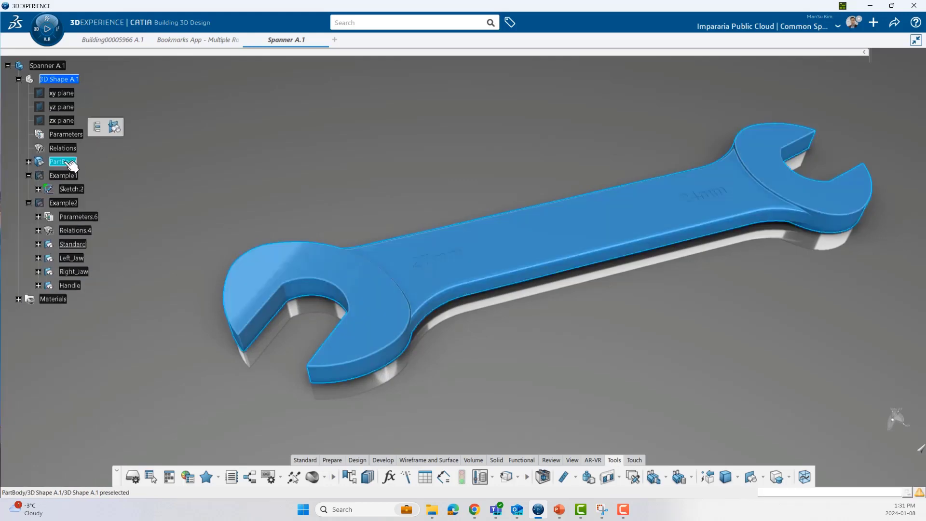
{"action": "right_click", "coordinate": [63, 162]}
{"action": "left_click", "coordinate": [63, 203]}
{"action": "right_click", "coordinate": [63, 202]}
{"action": "left_click", "coordinate": [72, 208]}
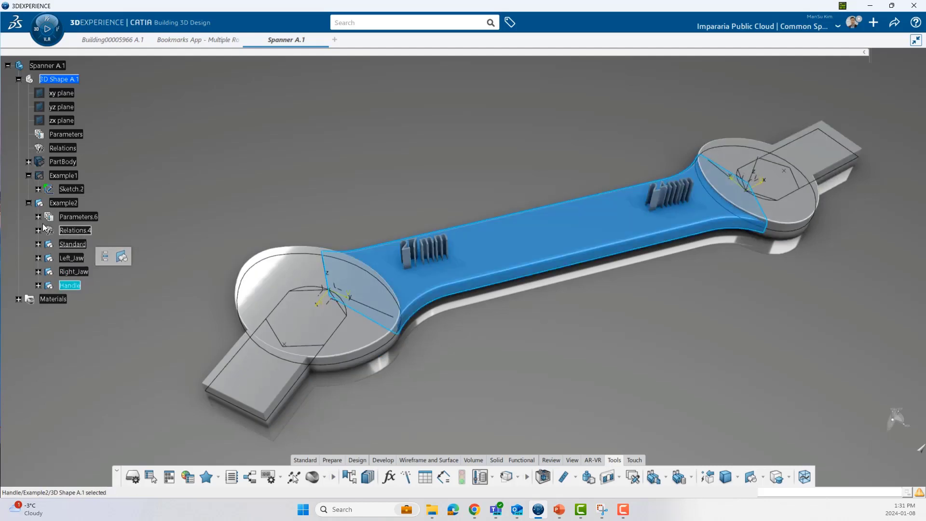
Expand the Example2 parameters and set Left_Angle to 60 deg.
{"action": "left_click", "coordinate": [38, 216]}
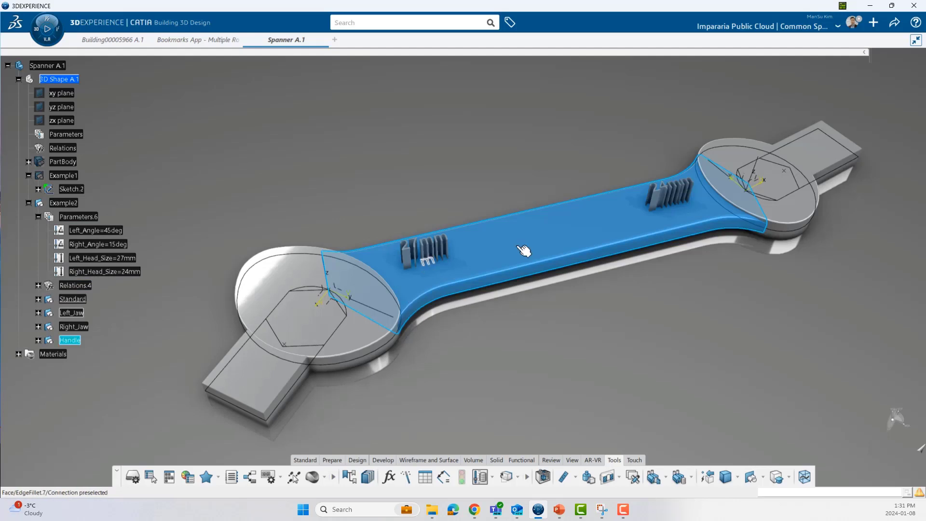
{"action": "middle_click_drag", "start_coordinate": [651, 323], "coordinate": [556, 333]}
{"action": "left_click", "coordinate": [161, 225]}
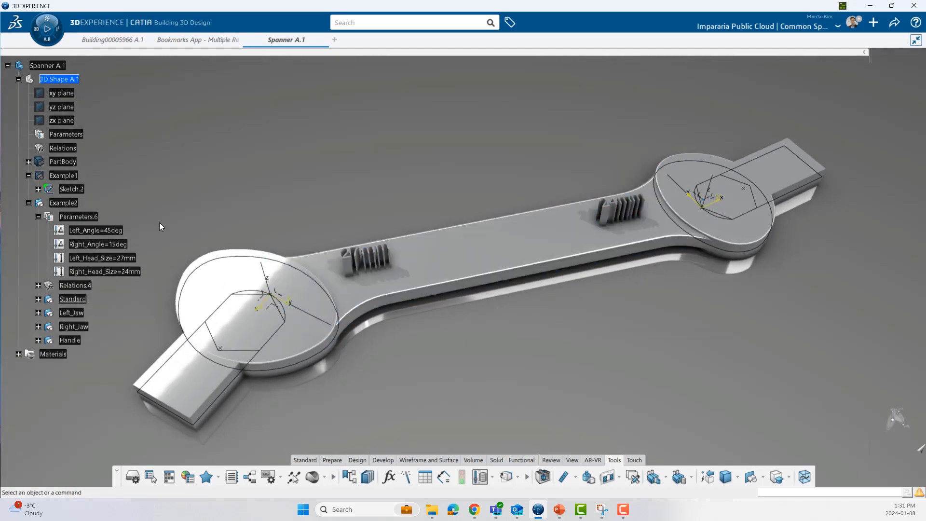
{"action": "middle_click_drag", "start_coordinate": [161, 225], "coordinate": [127, 230]}
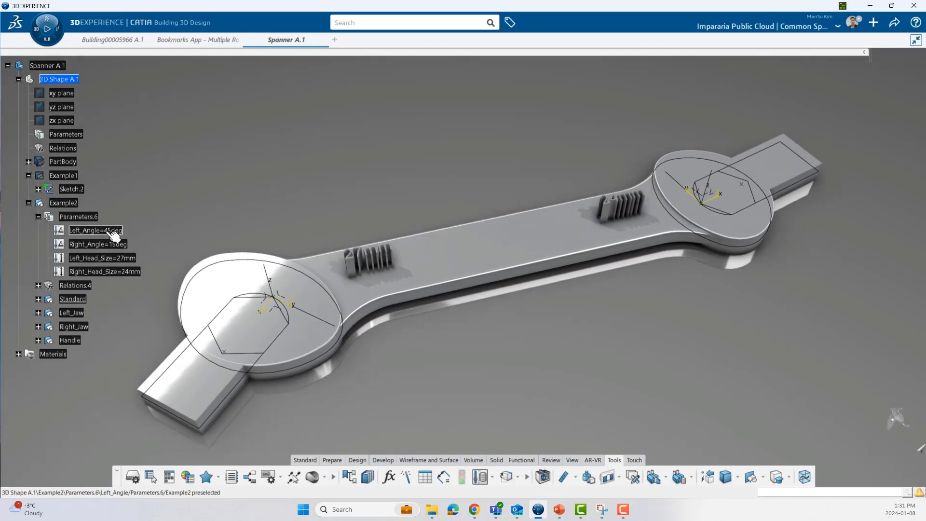
{"action": "middle_click_drag", "start_coordinate": [341, 293], "coordinate": [470, 362]}
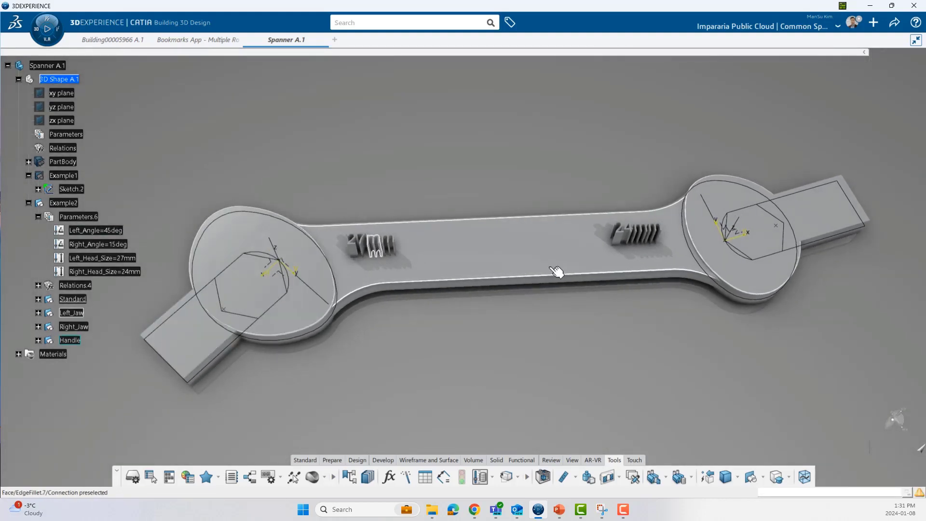
{"action": "double_click", "coordinate": [226, 254]}
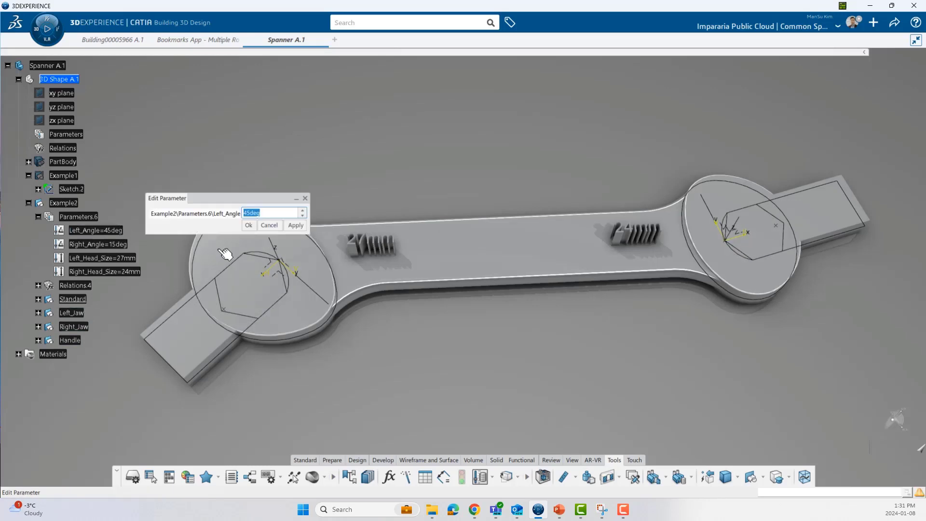
{"action": "type", "text": "60"}
{"action": "key", "text": "Return"}
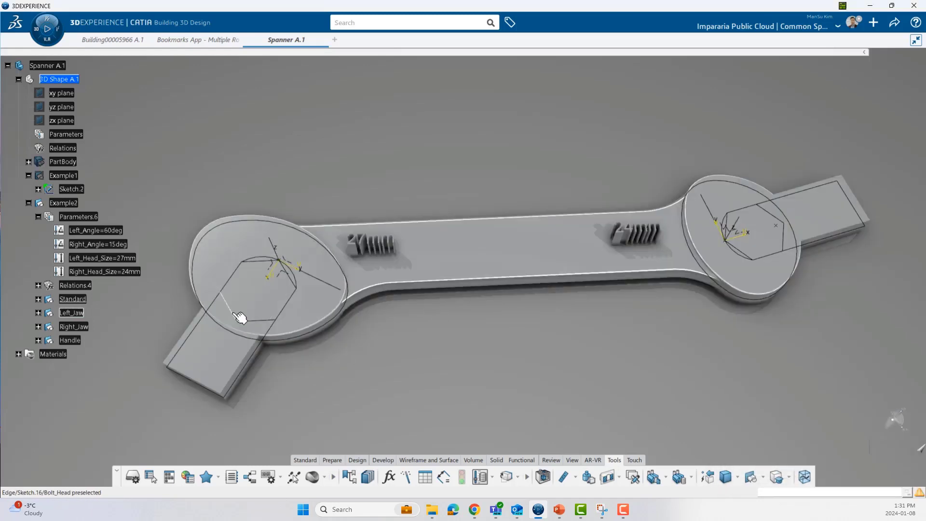
Hide the Example2 geometry and show the finished PartBody of the spanner.
{"action": "left_click", "coordinate": [66, 204]}
{"action": "key", "text": "space"}
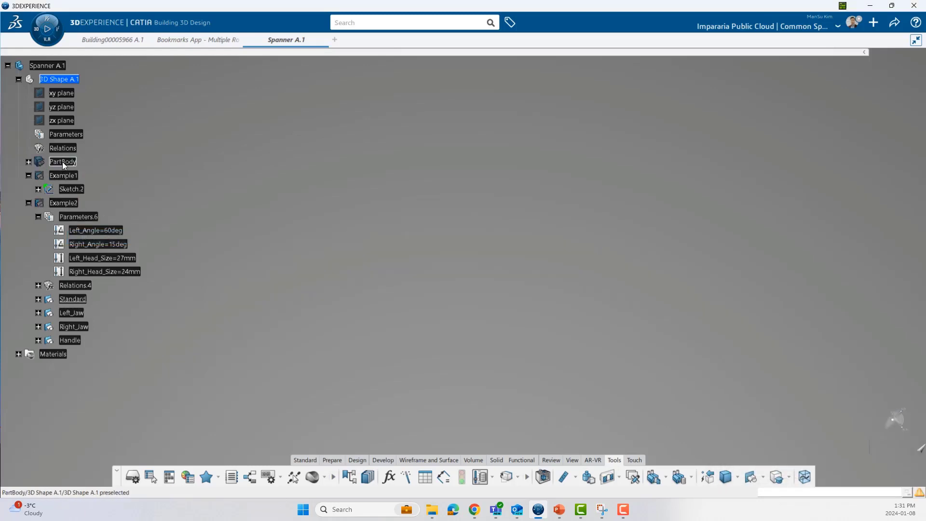
{"action": "left_click", "coordinate": [64, 164]}
{"action": "key", "text": "space"}
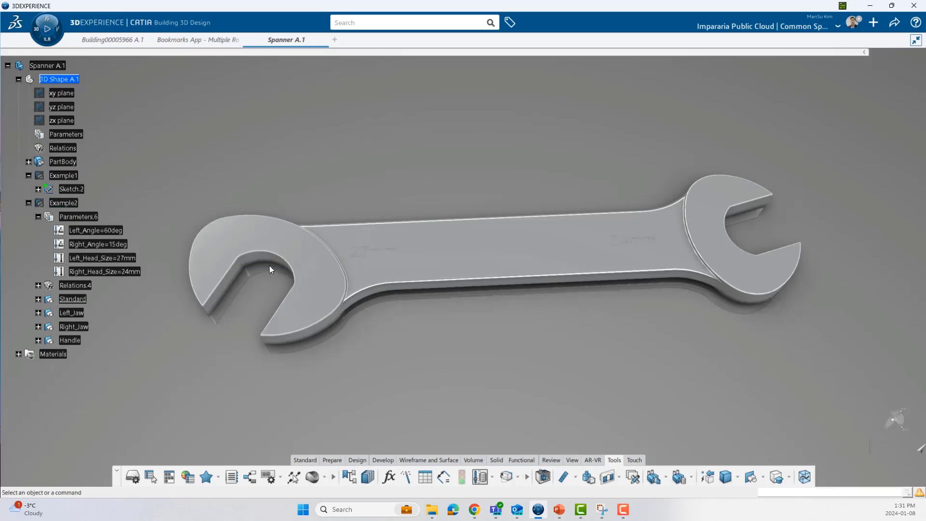
Set the Left_Angle parameter of Example2 back to 45 deg.
{"action": "double_click", "coordinate": [95, 230]}
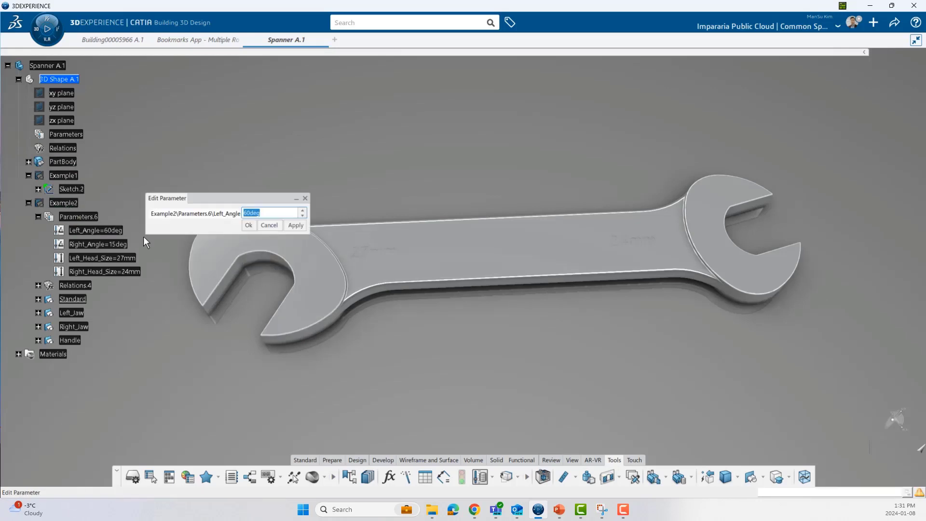
{"action": "type", "text": "45"}
{"action": "key", "text": "Return"}
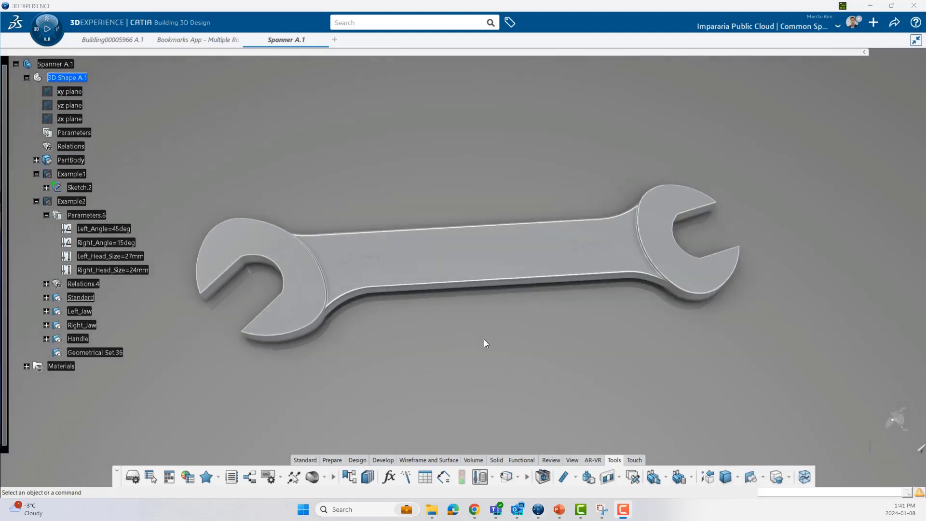
Set the Right_Angle parameter of Example2 to 0 deg.
{"action": "middle_click_drag", "start_coordinate": [485, 343], "coordinate": [478, 367]}
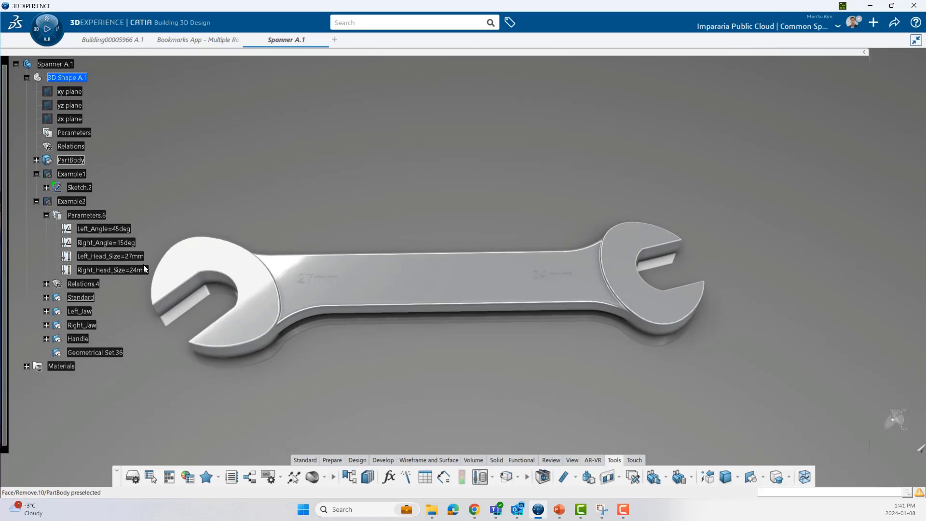
{"action": "double_click", "coordinate": [129, 244]}
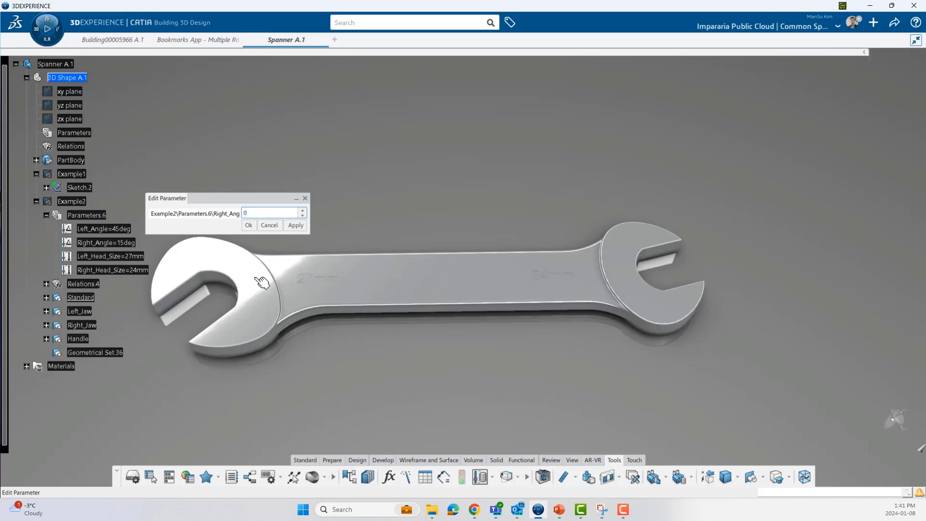
{"action": "type", "text": "0"}
{"action": "key", "text": "Return"}
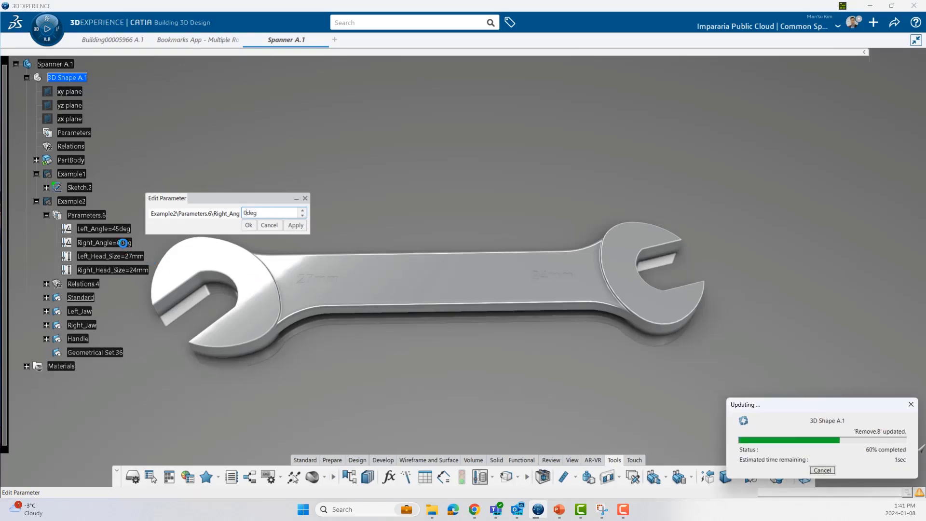
Set the Right_Angle parameter of Example2 to -15 deg.
{"action": "middle_click_drag", "start_coordinate": [620, 265], "coordinate": [612, 337]}
{"action": "left_click", "coordinate": [130, 243]}
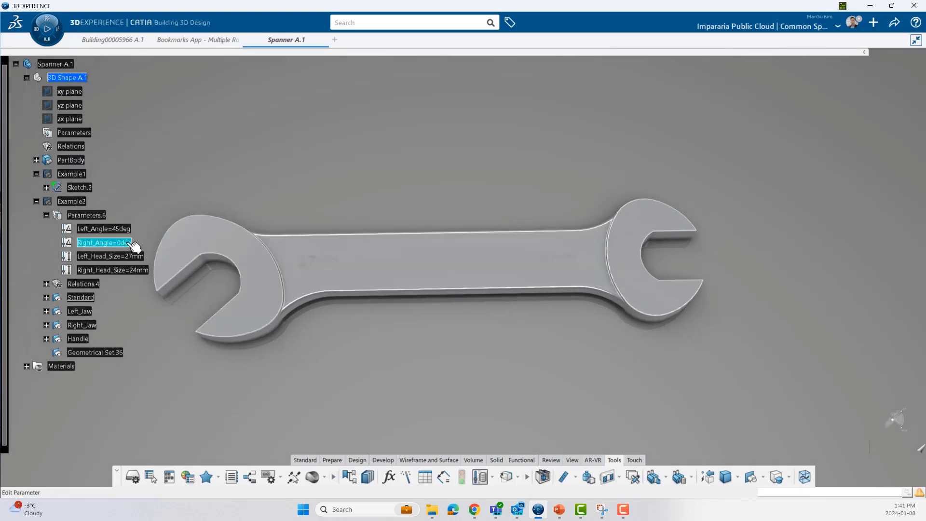
{"action": "type", "text": "-15deg"}
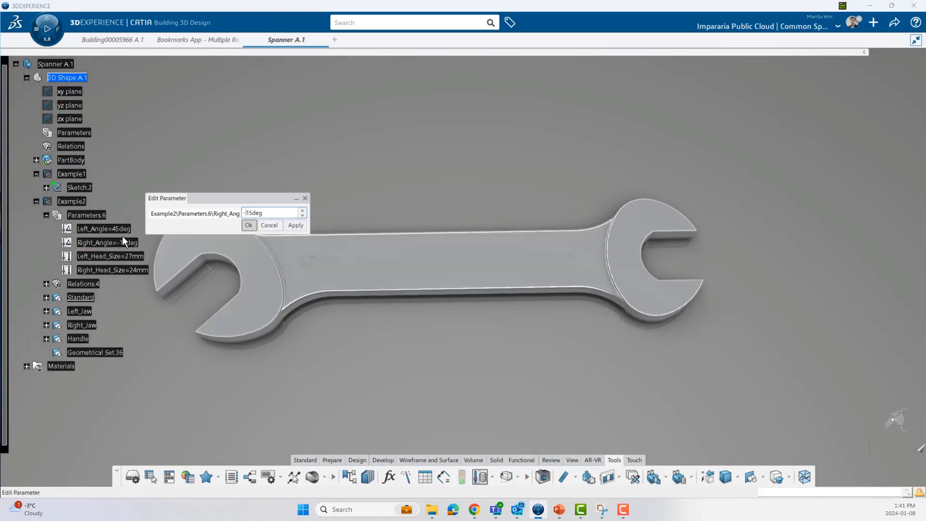
{"action": "key", "text": "Return"}
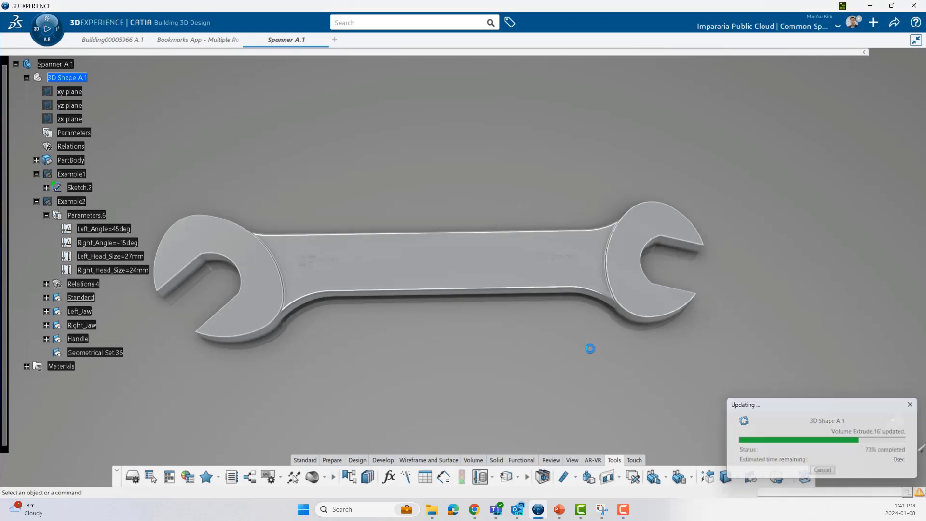
Set the Right_Angle parameter of Example2 back to 15 deg.
{"action": "middle_click_drag", "start_coordinate": [591, 348], "coordinate": [575, 321]}
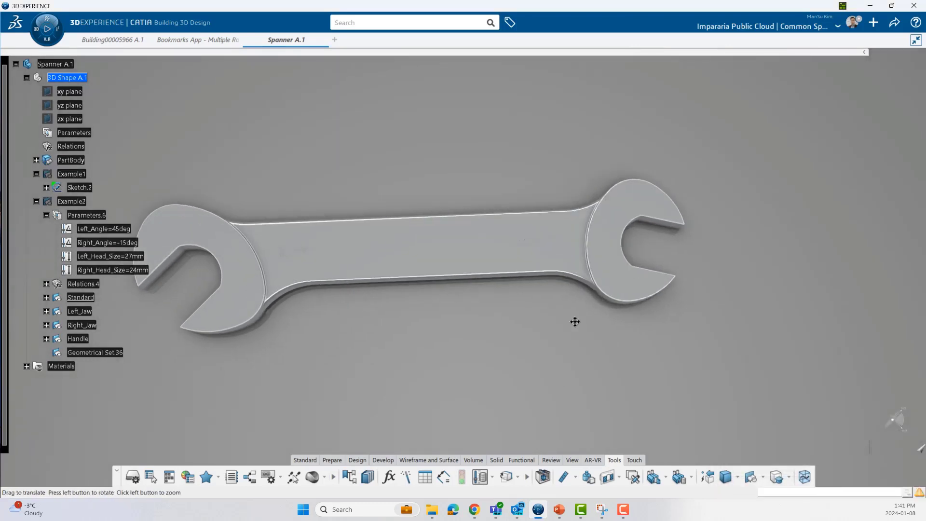
{"action": "double_click", "coordinate": [131, 242]}
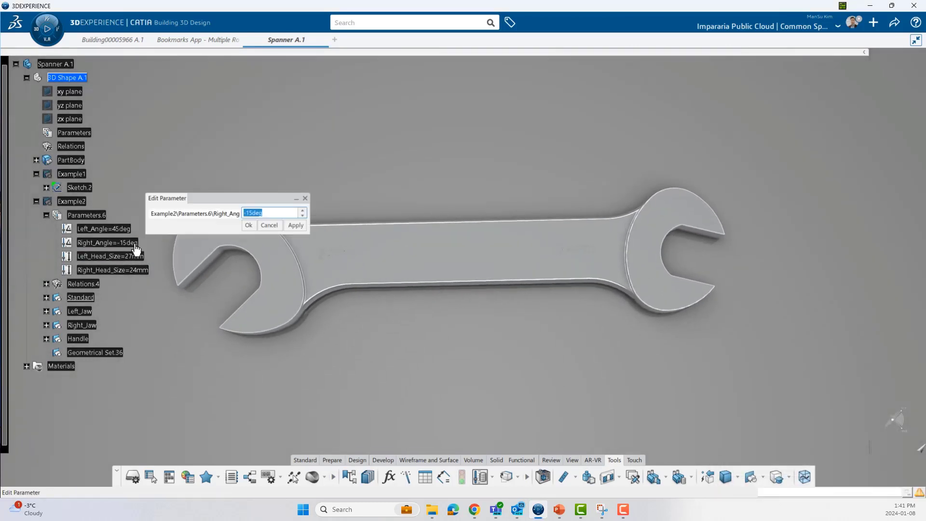
{"action": "type", "text": "15"}
{"action": "key", "text": "Return"}
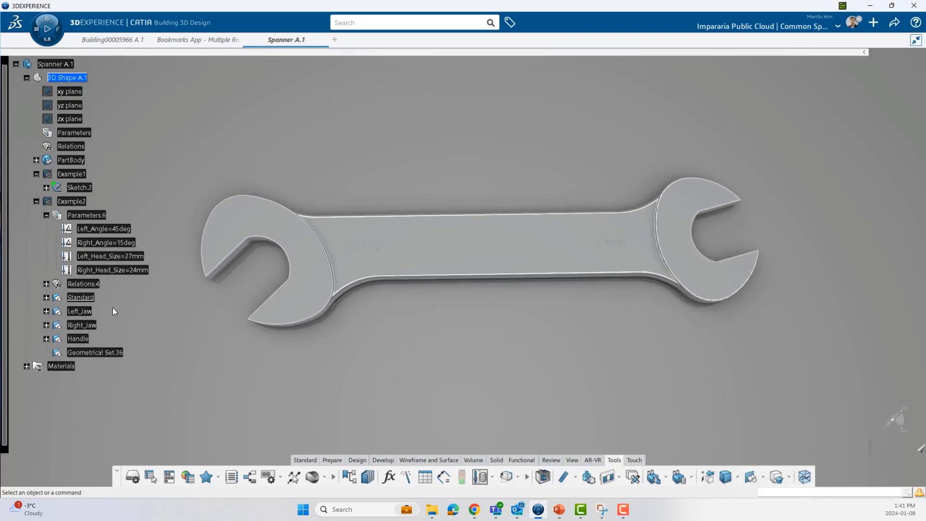
Examine the structure of the Left_Jaw set, including its Opning features and its own parameters, then collapse it.
{"action": "left_click", "coordinate": [79, 311]}
{"action": "left_click", "coordinate": [46, 311]}
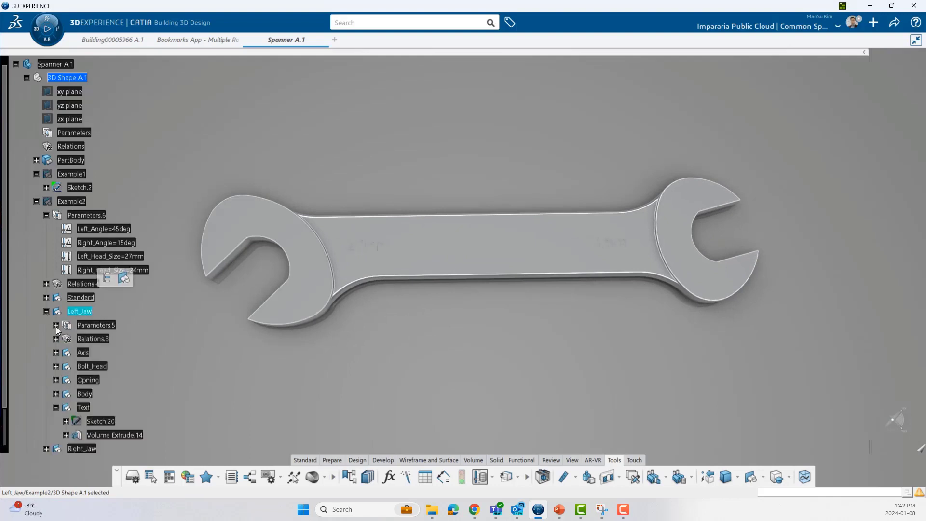
{"action": "left_click", "coordinate": [56, 325]}
{"action": "left_click", "coordinate": [56, 326]}
{"action": "scroll", "coordinate": [58, 330], "scroll_direction": "down", "scroll_amount": 1}
{"action": "left_click", "coordinate": [56, 336]}
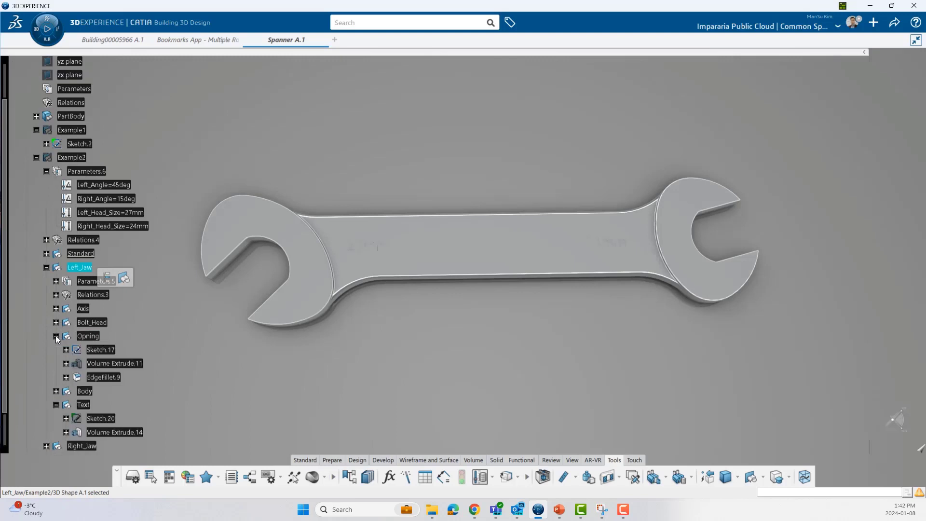
{"action": "left_click", "coordinate": [56, 336]}
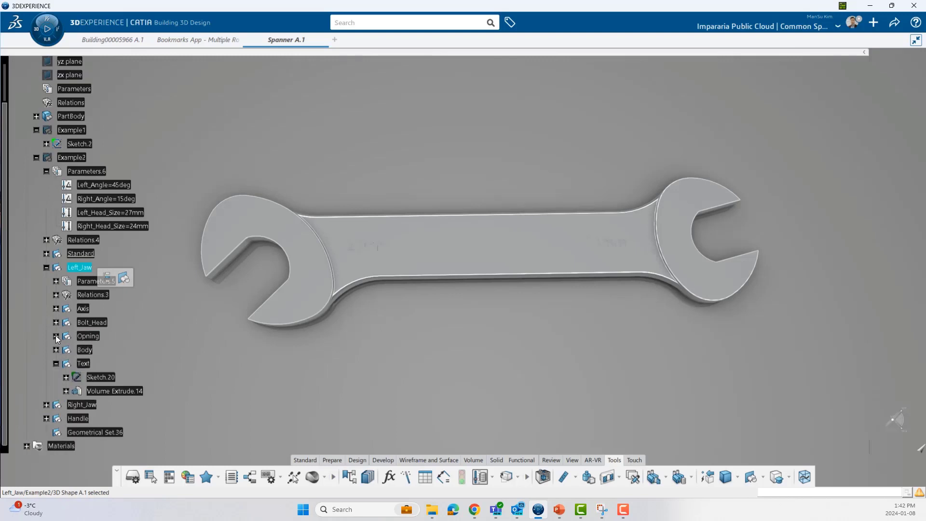
{"action": "left_click", "coordinate": [55, 282]}
{"action": "middle_click_drag", "start_coordinate": [296, 269], "coordinate": [356, 256]}
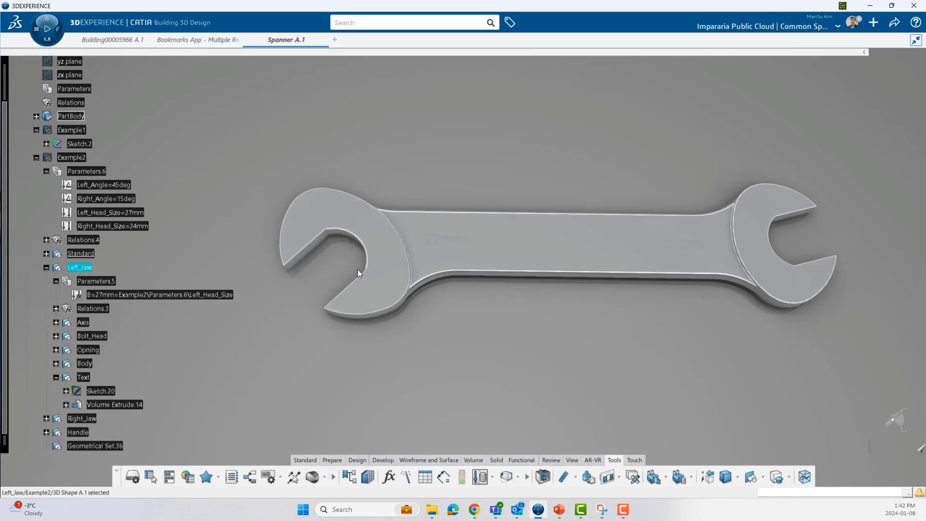
{"action": "left_click", "coordinate": [46, 267]}
Set the Left_Head_Size parameter of Example2 to 24 mm.
{"action": "left_click", "coordinate": [115, 213]}
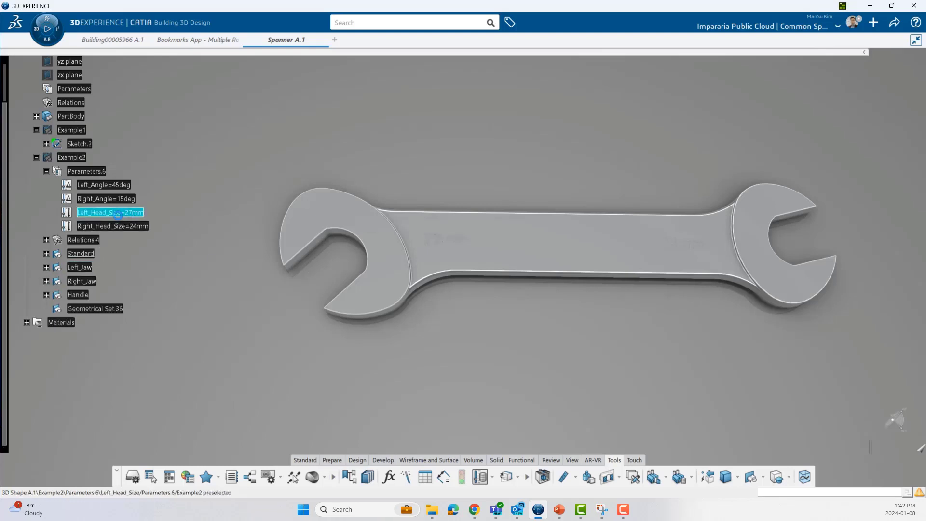
{"action": "double_click", "coordinate": [139, 218]}
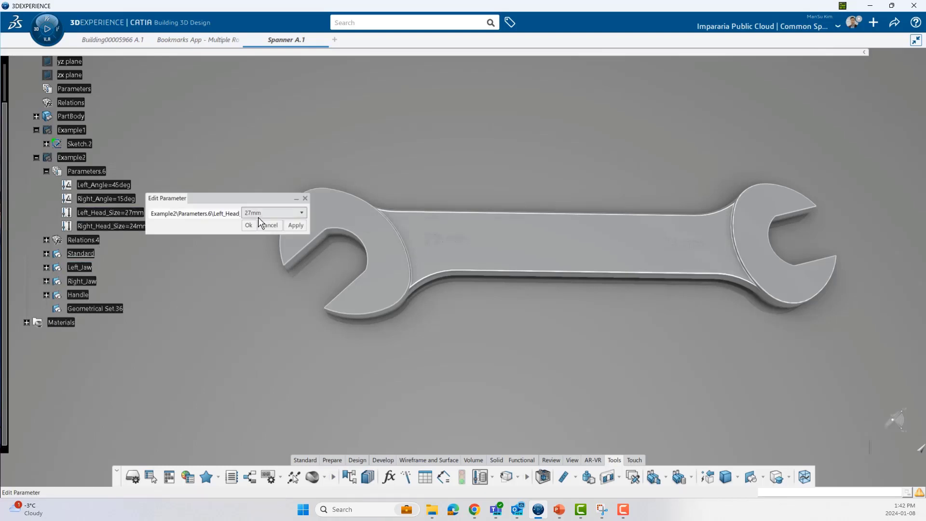
{"action": "left_click_drag", "start_coordinate": [244, 199], "coordinate": [269, 144]}
{"action": "left_click", "coordinate": [283, 158]}
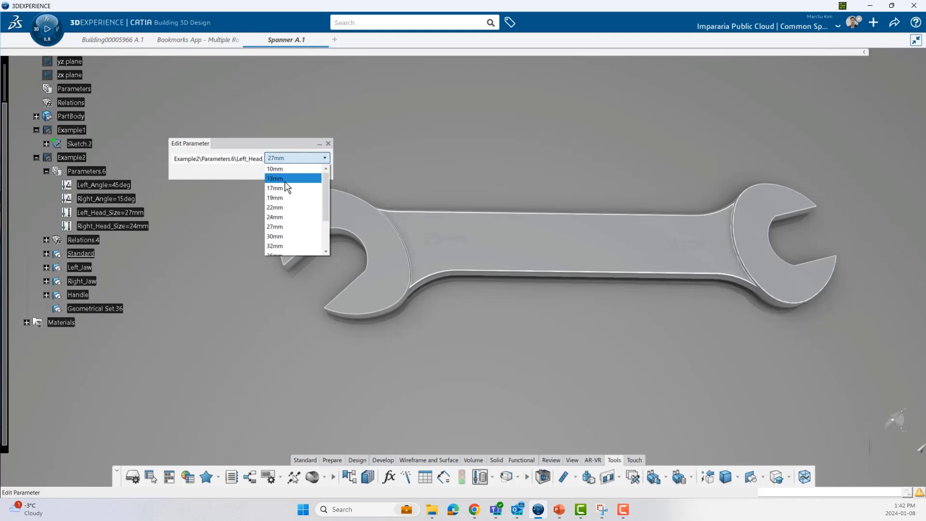
{"action": "scroll", "coordinate": [286, 223], "scroll_direction": "down", "scroll_amount": 1}
{"action": "scroll", "coordinate": [283, 218], "scroll_direction": "up", "scroll_amount": 1}
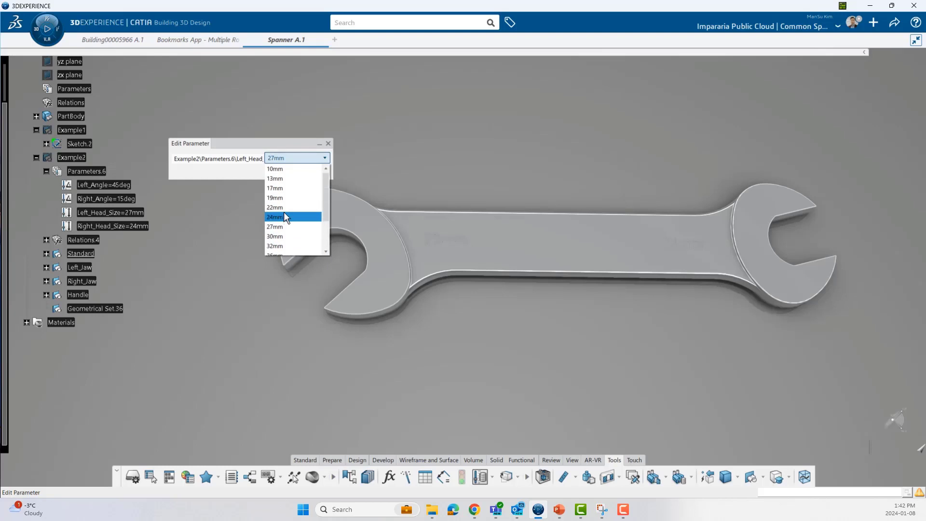
{"action": "left_click", "coordinate": [439, 321]}
{"action": "middle_click_drag", "start_coordinate": [440, 318], "coordinate": [428, 254]}
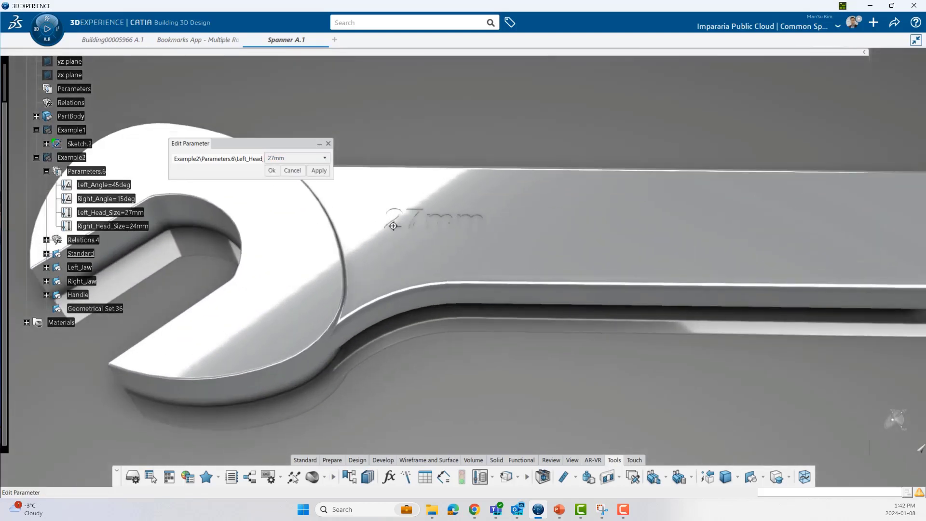
{"action": "left_click", "coordinate": [298, 157]}
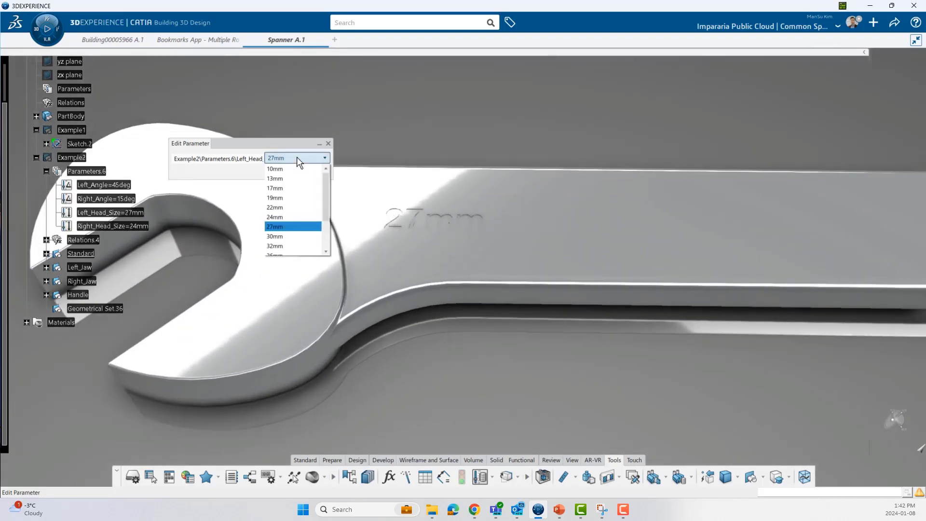
{"action": "left_click", "coordinate": [284, 217]}
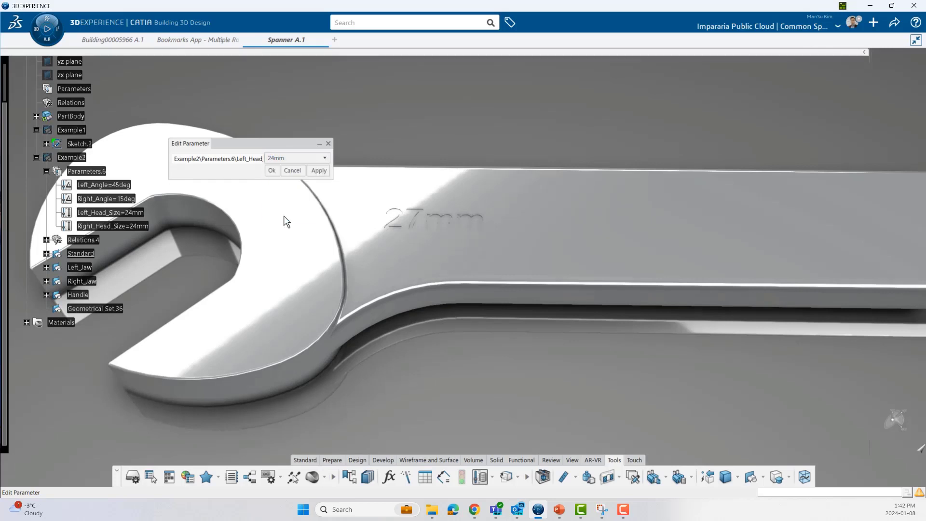
{"action": "left_click", "coordinate": [271, 172]}
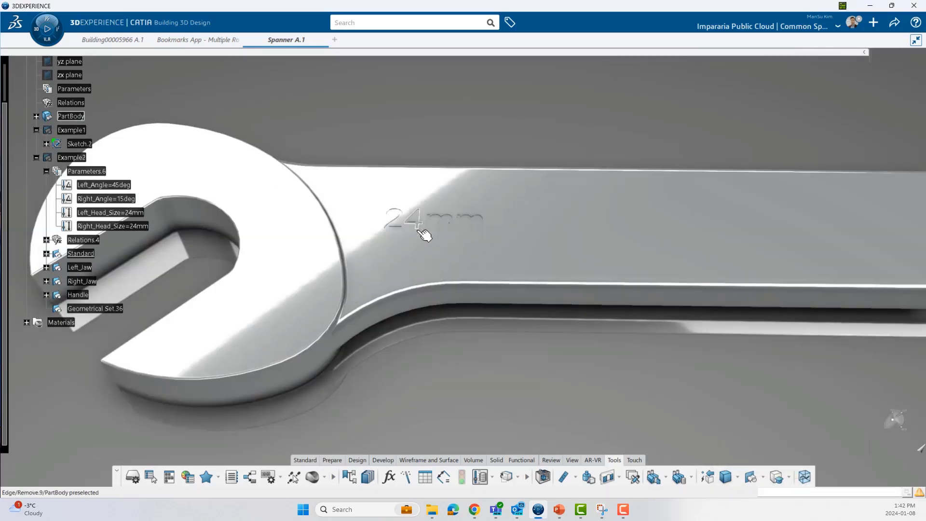
Inspect the left jaw opening and the engraved size text, and undo the last Left_Head_Size change.
{"action": "middle_click_drag", "start_coordinate": [418, 223], "coordinate": [371, 232]}
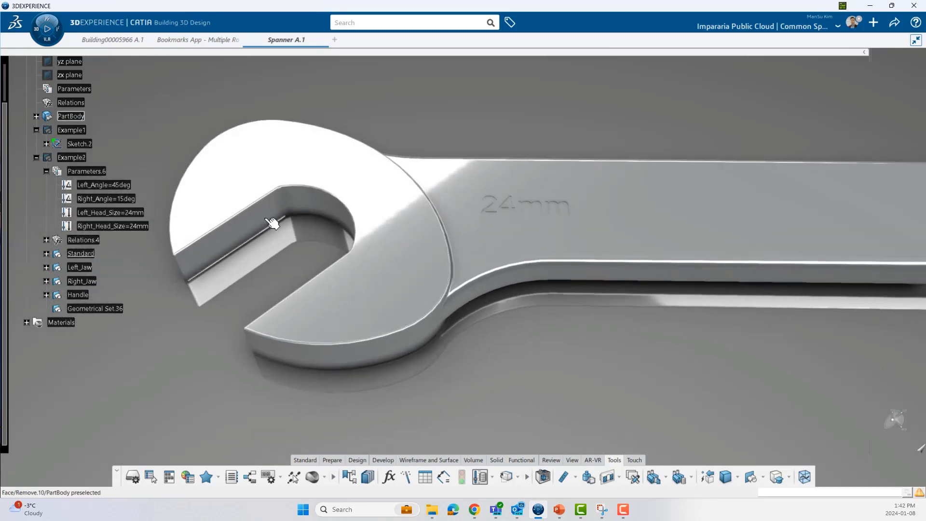
{"action": "middle_click_drag", "start_coordinate": [311, 224], "coordinate": [297, 245]}
{"action": "key", "text": "ctrl+z"}
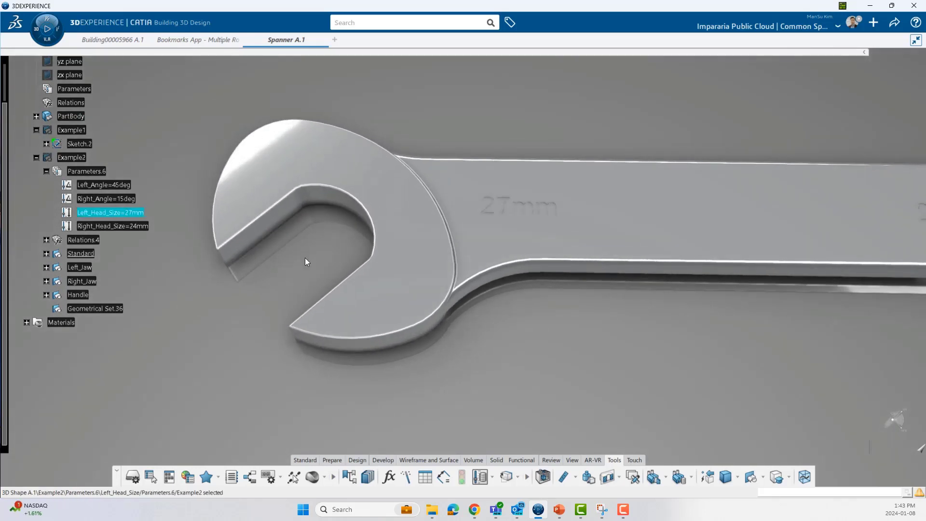
{"action": "middle_click_drag", "start_coordinate": [300, 237], "coordinate": [341, 287]}
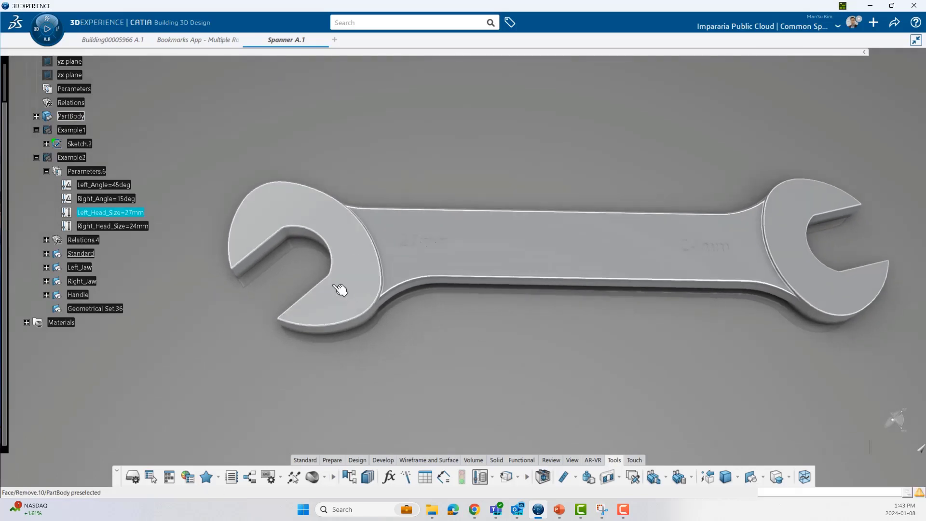
{"action": "middle_click_drag", "start_coordinate": [490, 351], "coordinate": [562, 338]}
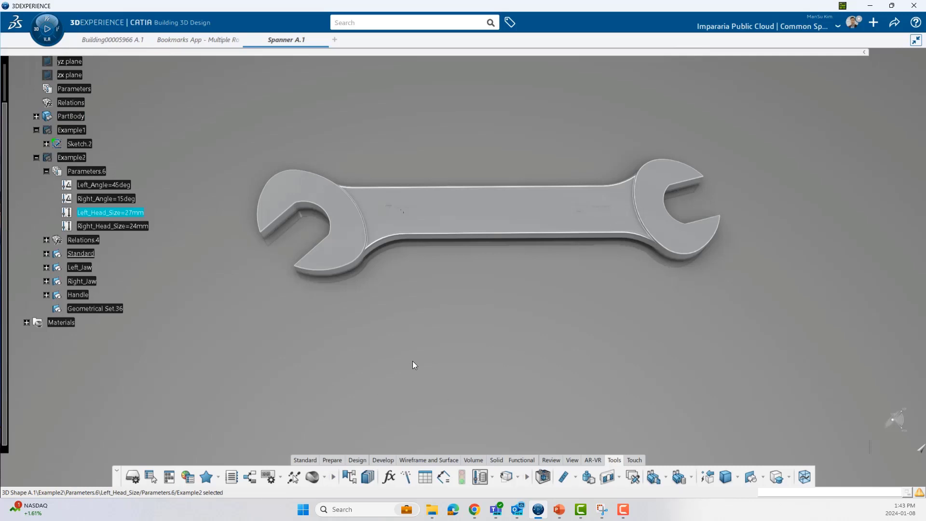
Show the hidden construction geometry of Example2, including the Axis and Skeleton sets under Standard, and highlight the Skeleton.
{"action": "middle_click_drag", "start_coordinate": [412, 360], "coordinate": [437, 311]}
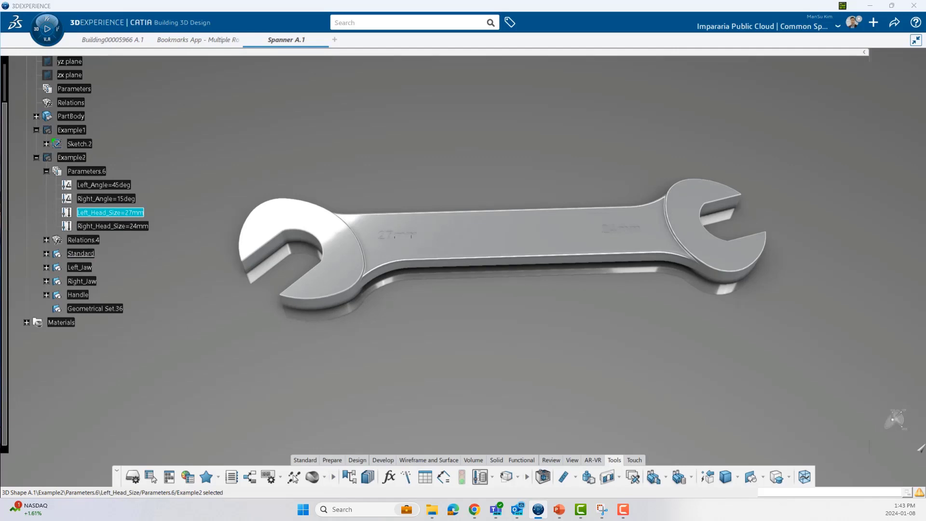
{"action": "key", "text": "alt+Tab"}
{"action": "middle_click_drag", "start_coordinate": [439, 314], "coordinate": [431, 324]}
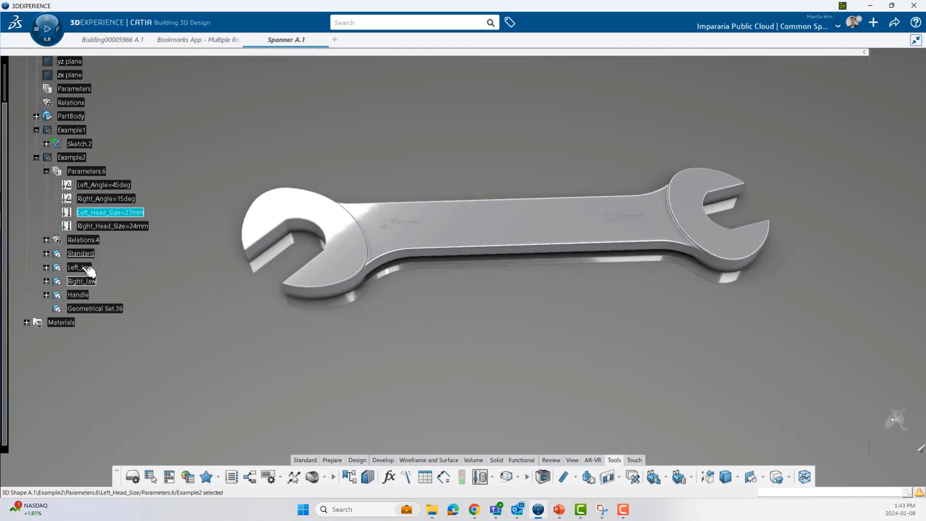
{"action": "double_click", "coordinate": [81, 254]}
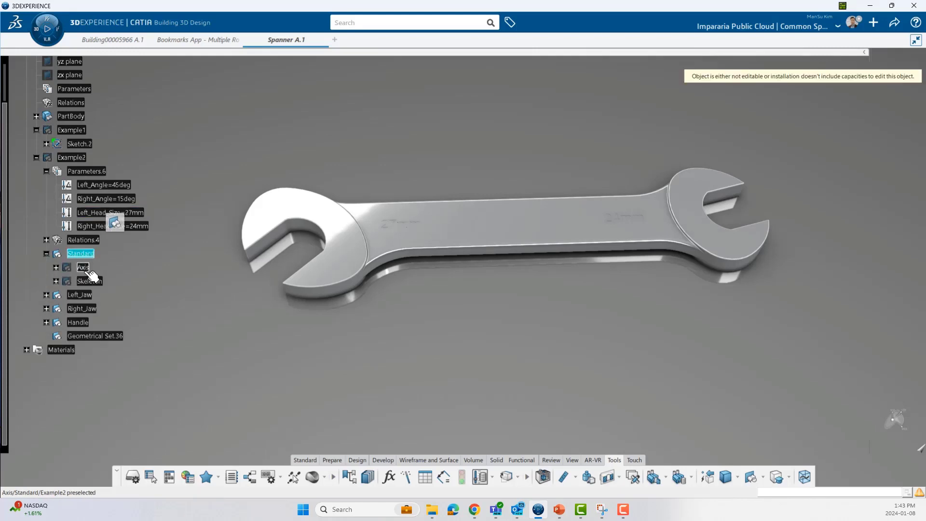
{"action": "left_click", "coordinate": [86, 269]}
{"action": "key", "text": "space"}
{"action": "left_click", "coordinate": [81, 267]}
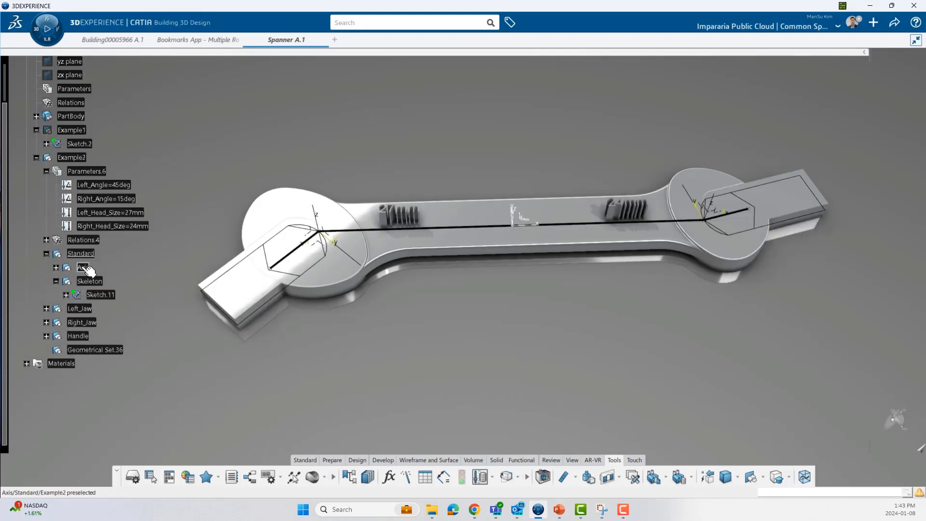
{"action": "left_click", "coordinate": [86, 268]}
{"action": "left_click", "coordinate": [96, 283]}
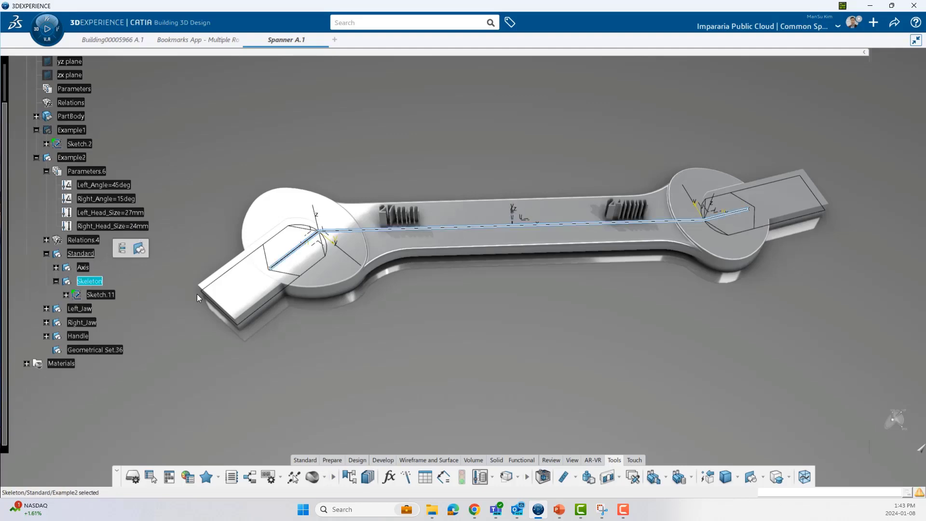
{"action": "mouse_move", "coordinate": [540, 333]}
{"action": "middle_mouse_down"}
{"action": "mouse_move", "coordinate": [580, 337]}
{"action": "mouse_move", "coordinate": [588, 312]}
{"action": "mouse_move", "coordinate": [589, 326]}
{"action": "middle_mouse_up"}
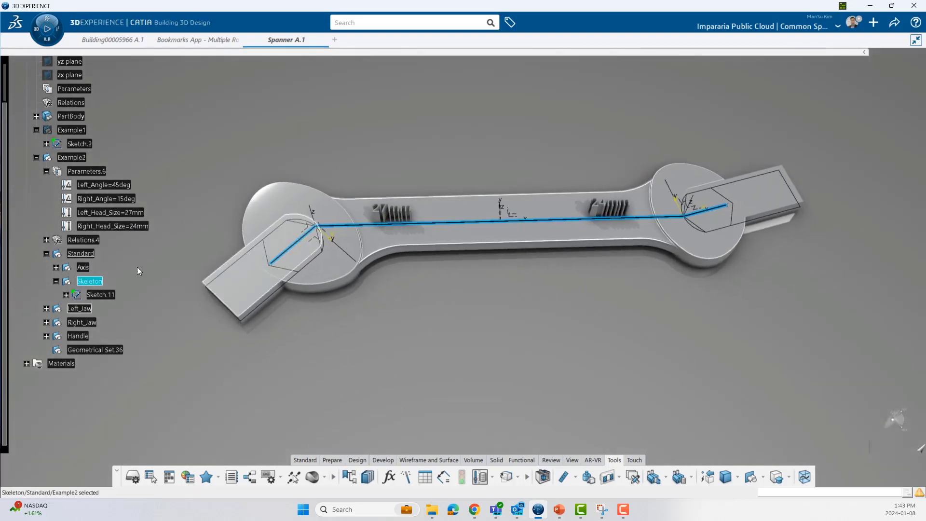
Examine the Left_Jaw and Right_Jaw sets, highlighting Right_Jaw's Axis, Bolt_Head, Opning, Body and Text sets in turn.
{"action": "left_click", "coordinate": [77, 308]}
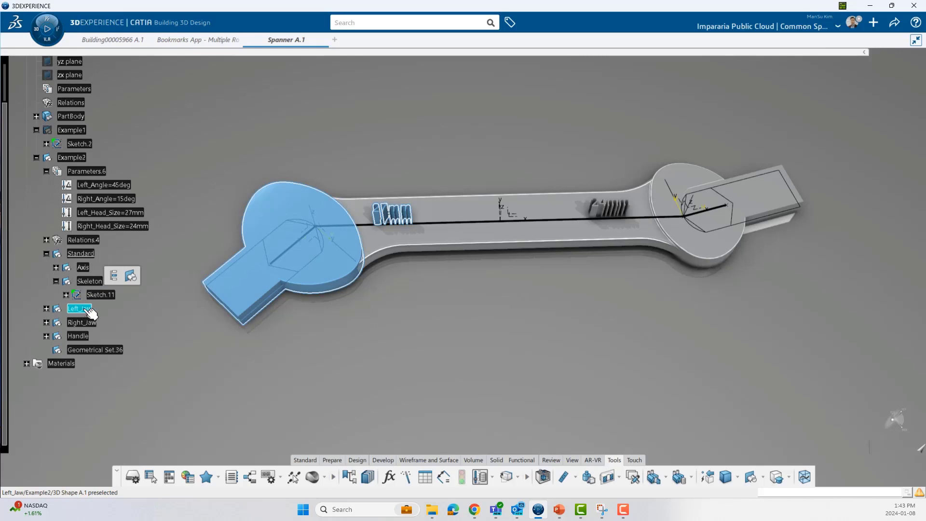
{"action": "left_click", "coordinate": [86, 323]}
{"action": "double_click", "coordinate": [89, 327]}
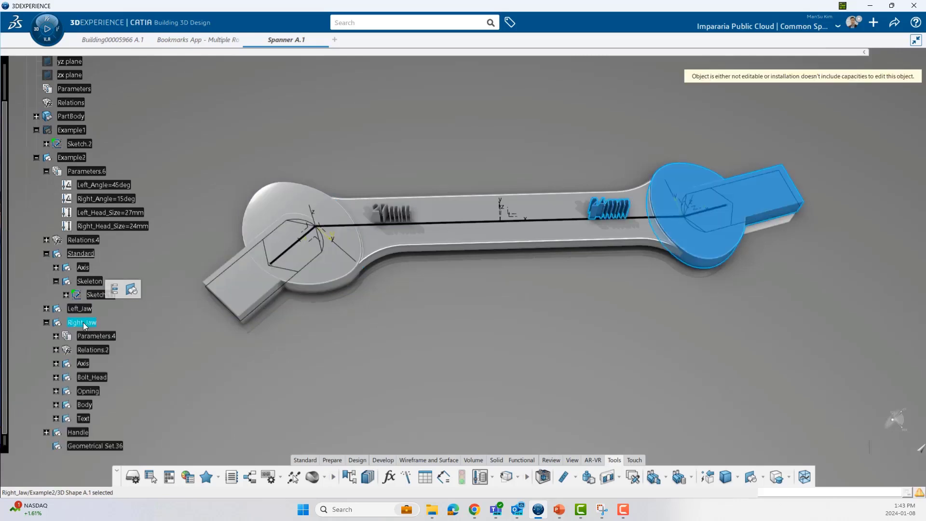
{"action": "scroll", "coordinate": [98, 326], "scroll_direction": "down", "scroll_amount": 1}
{"action": "left_click", "coordinate": [152, 349]}
{"action": "middle_click_drag", "start_coordinate": [378, 374], "coordinate": [203, 354]}
{"action": "left_click", "coordinate": [87, 321]}
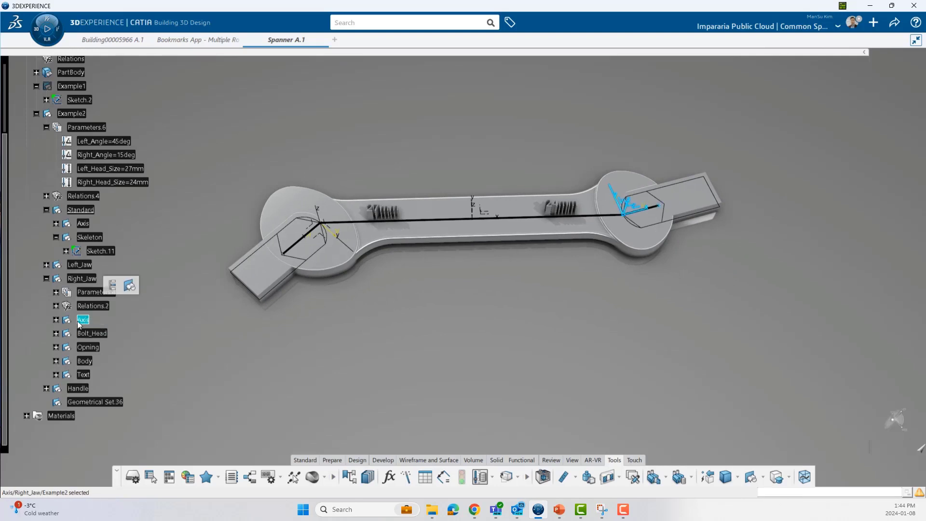
{"action": "left_click", "coordinate": [102, 335]}
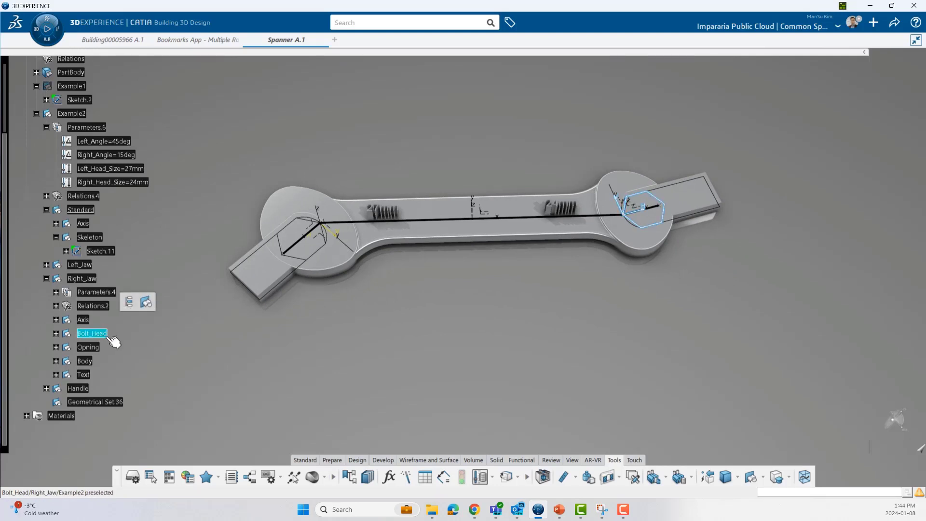
{"action": "left_click", "coordinate": [96, 348]}
{"action": "left_click", "coordinate": [94, 363]}
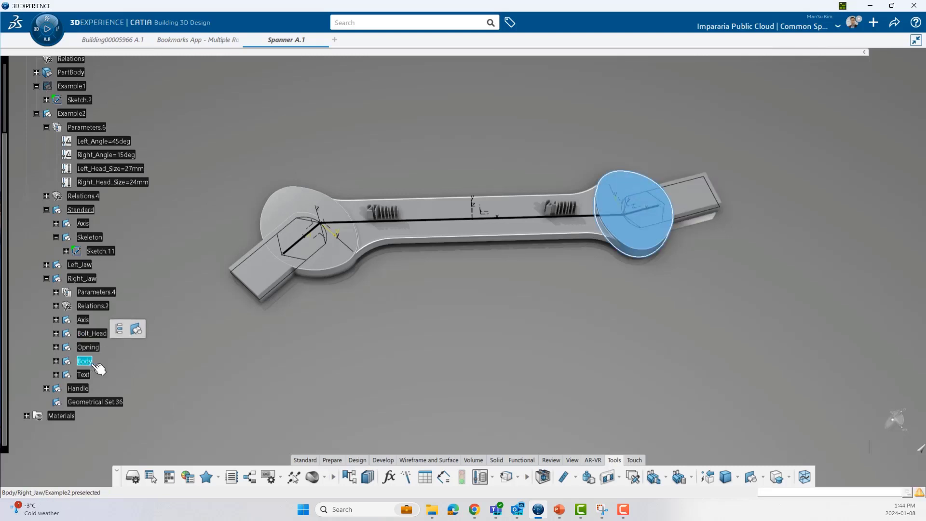
{"action": "left_click", "coordinate": [94, 376]}
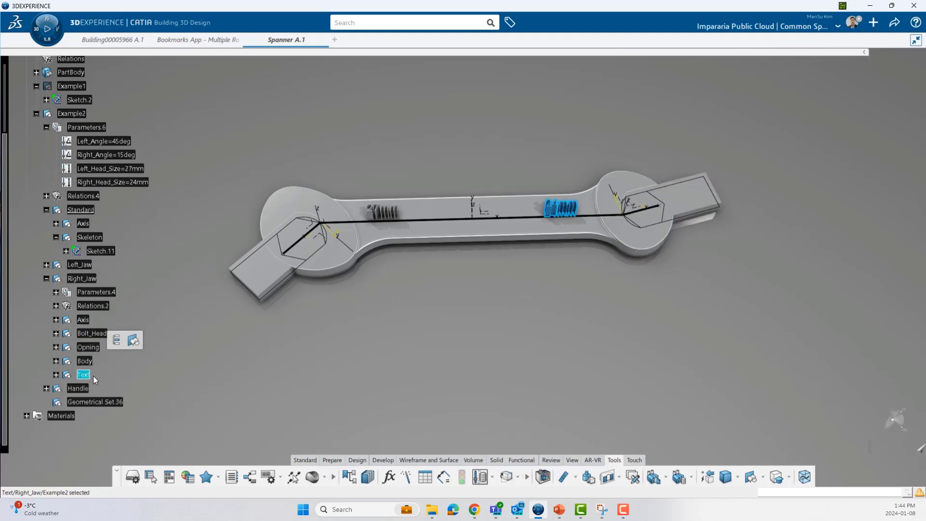
Expand the Handle set and highlight its Volume Extrude.16 to examine the straight base of the handle.
{"action": "scroll", "coordinate": [87, 364], "scroll_direction": "down", "scroll_amount": 1}
{"action": "double_click", "coordinate": [82, 345]}
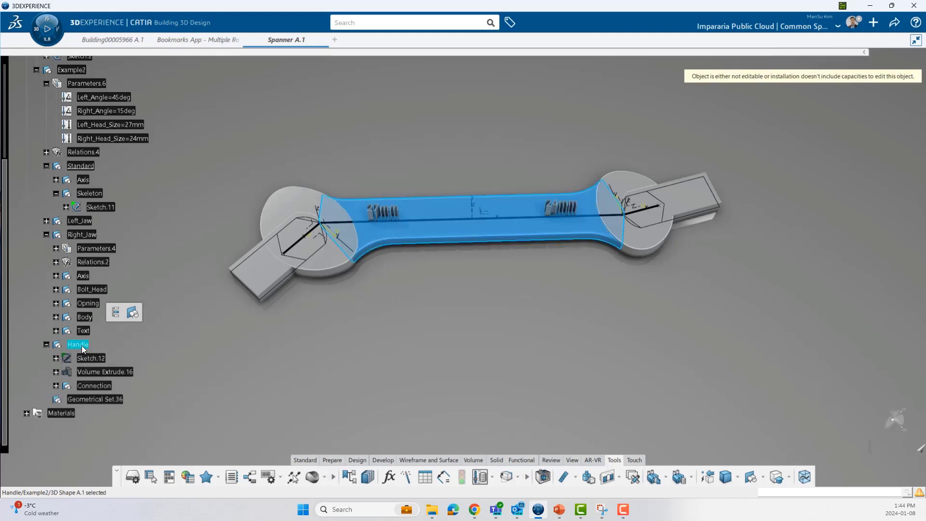
{"action": "double_click", "coordinate": [103, 372]}
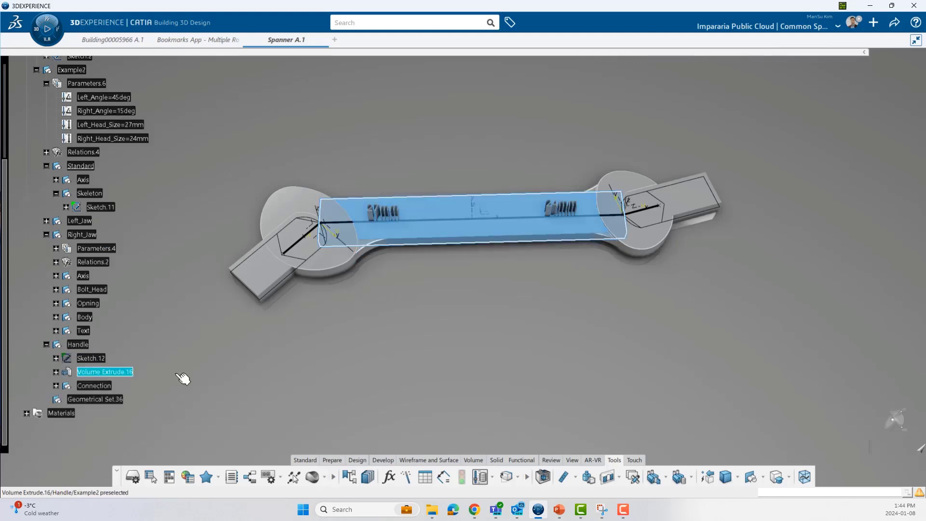
{"action": "mouse_move", "coordinate": [432, 313]}
{"action": "middle_mouse_down"}
{"action": "mouse_move", "coordinate": [422, 393]}
{"action": "mouse_move", "coordinate": [447, 309]}
{"action": "middle_mouse_up"}
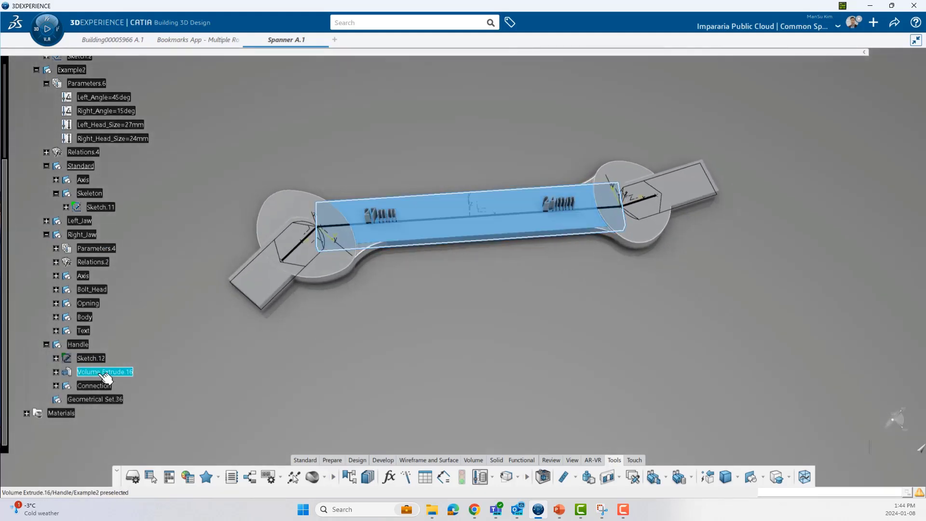
{"action": "right_click", "coordinate": [100, 374]}
{"action": "left_click", "coordinate": [97, 365]}
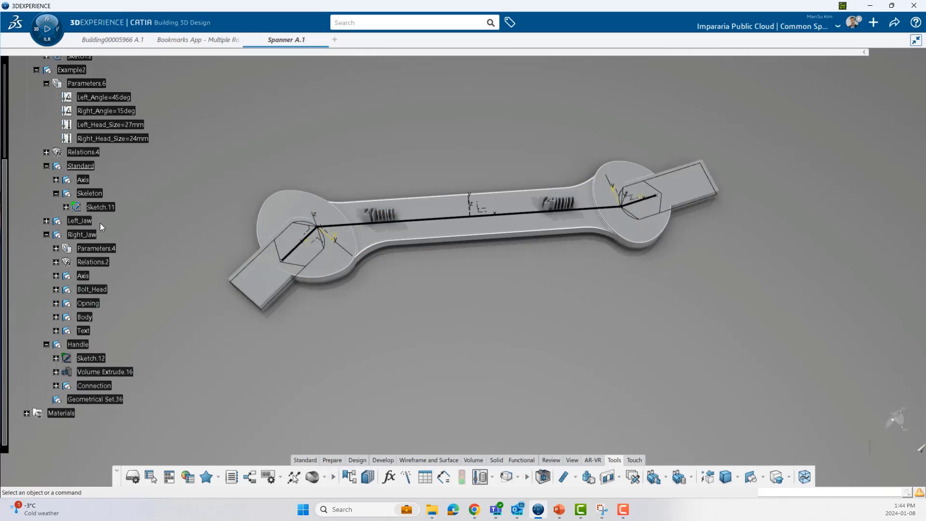
Examine how the jaws join the handle by reviewing the features of the Connection set, then collapse it and select Geometrical Set.36.
{"action": "left_click", "coordinate": [89, 234]}
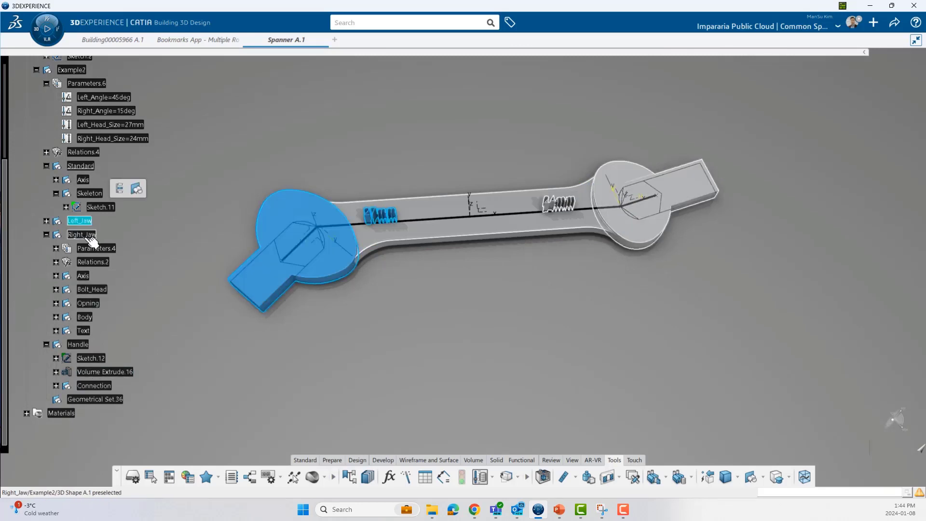
{"action": "left_click", "coordinate": [198, 285]}
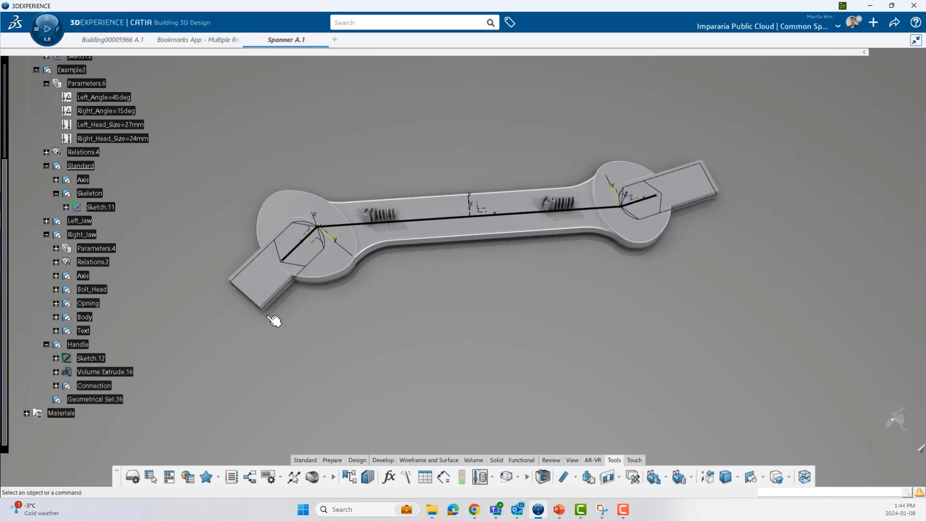
{"action": "left_click", "coordinate": [96, 385]}
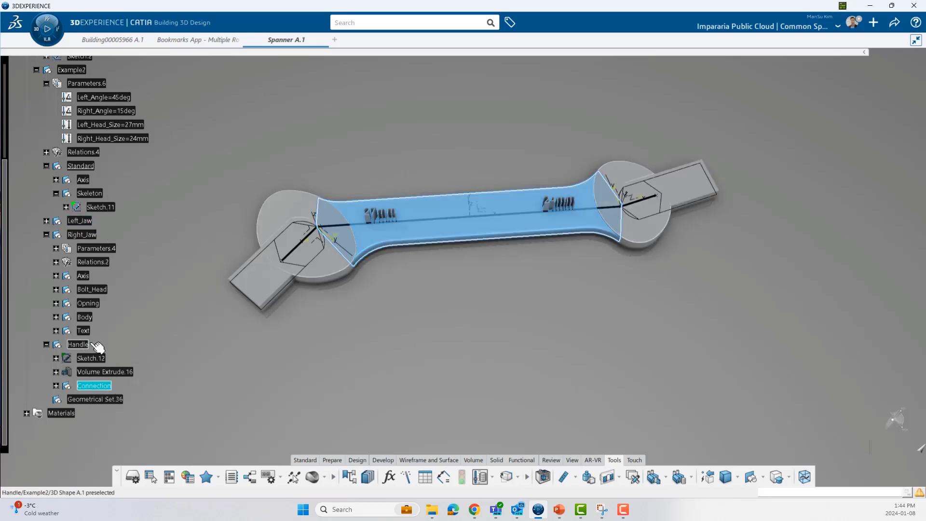
{"action": "scroll", "coordinate": [101, 328], "scroll_direction": "down", "scroll_amount": 2}
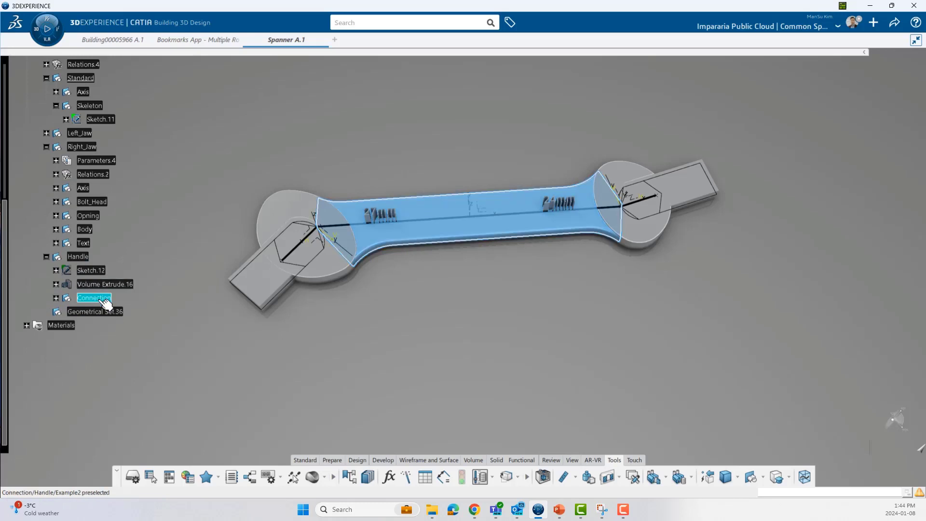
{"action": "double_click", "coordinate": [103, 299]}
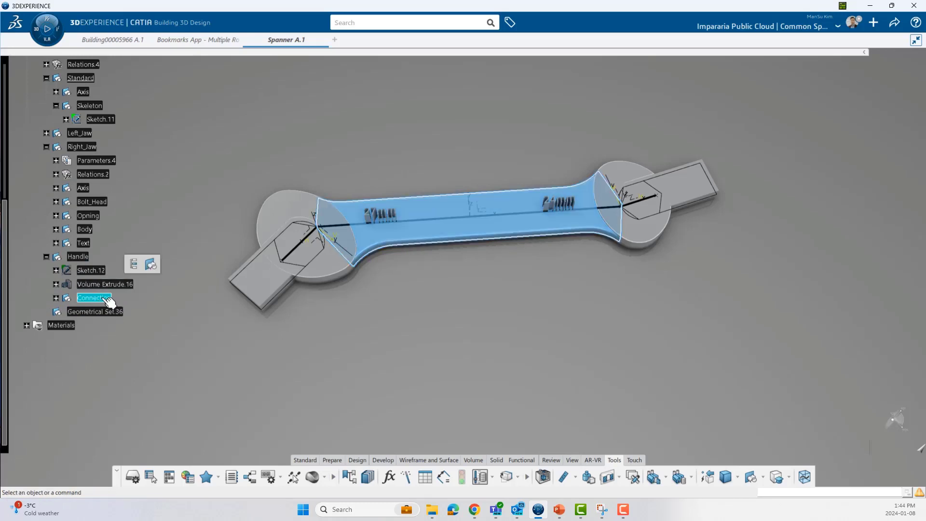
{"action": "left_click", "coordinate": [56, 298]}
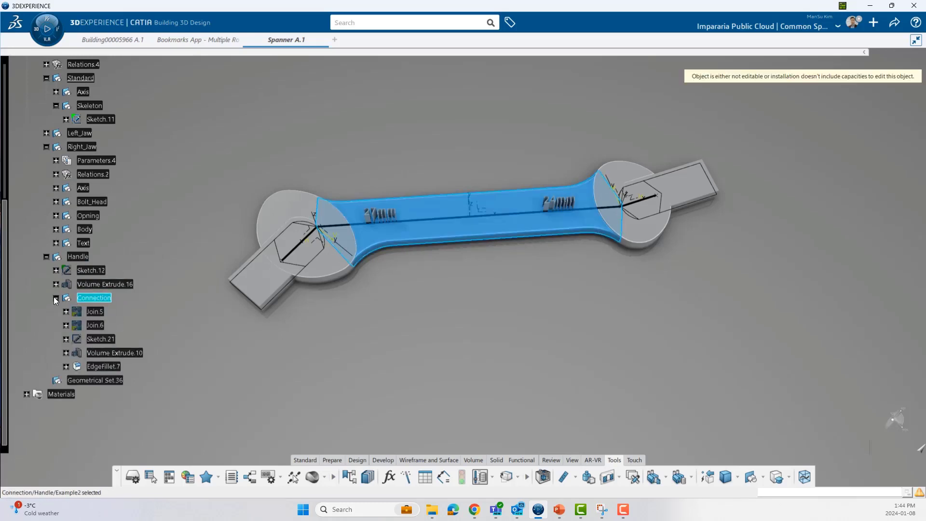
{"action": "left_click", "coordinate": [101, 311]}
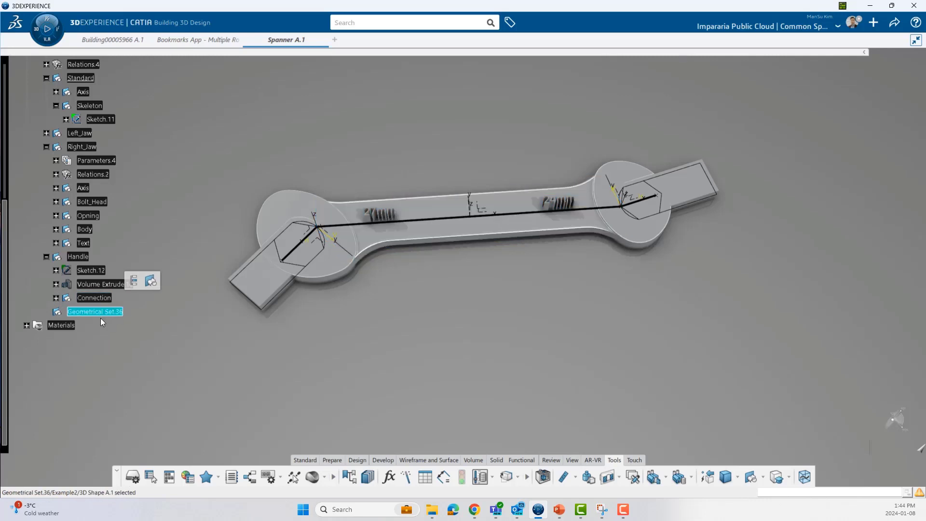
Delete the empty Geometrical Set.36 and collapse the Handle set.
{"action": "scroll", "coordinate": [101, 318], "scroll_direction": "up", "scroll_amount": 3}
{"action": "left_click", "coordinate": [46, 301]}
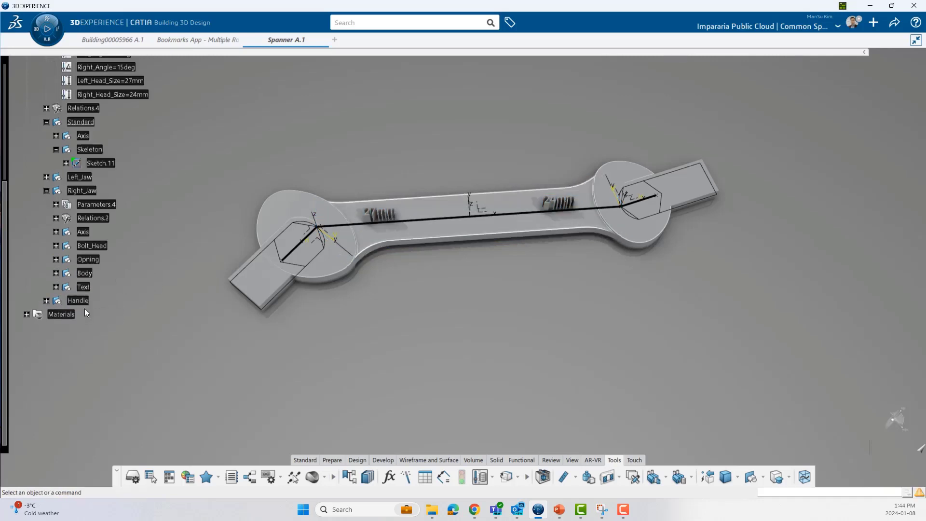
Expand PartBody to examine its Add, Remove and EdgeFillet features against the spanner, and collapse it again.
{"action": "scroll", "coordinate": [85, 308], "scroll_direction": "up", "scroll_amount": 3}
{"action": "scroll", "coordinate": [86, 299], "scroll_direction": "up", "scroll_amount": 3}
{"action": "left_click", "coordinate": [35, 116]}
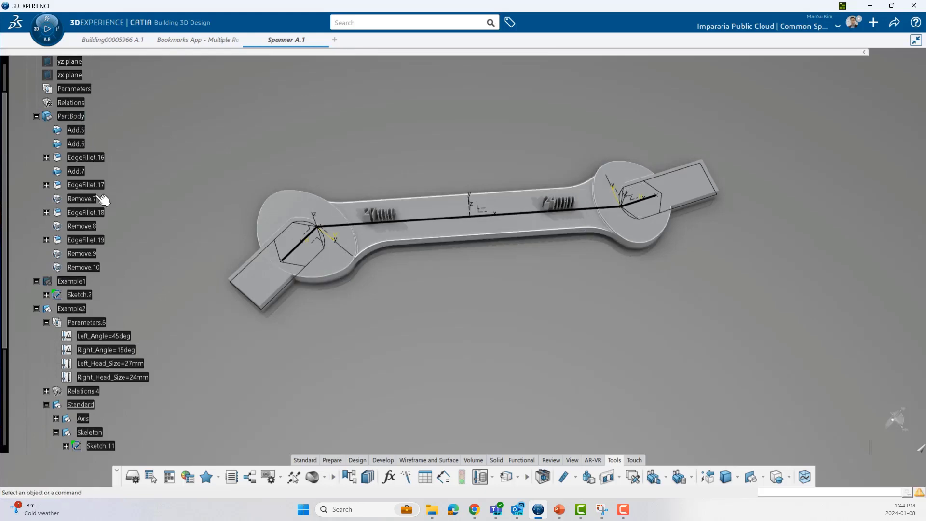
{"action": "middle_click_drag", "start_coordinate": [401, 320], "coordinate": [401, 288]}
{"action": "scroll", "coordinate": [111, 211], "scroll_direction": "up", "scroll_amount": 1}
{"action": "left_click", "coordinate": [36, 160]}
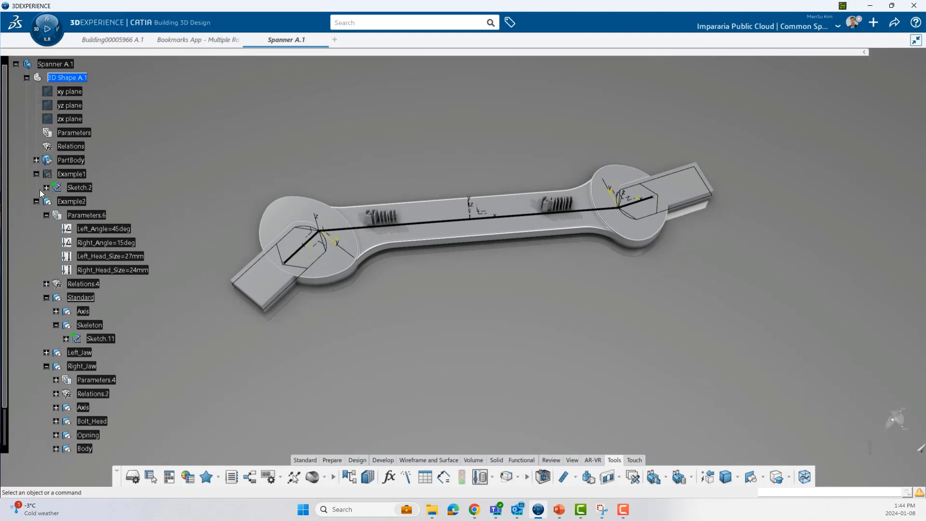
Collapse Example2 and hide it together with PartBody to clear the modelling space.
{"action": "left_click", "coordinate": [36, 201]}
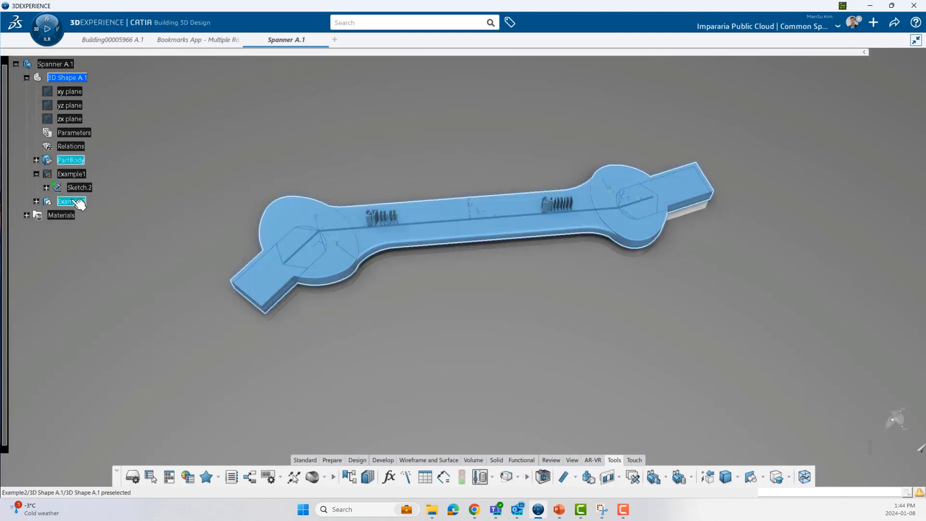
{"action": "right_click", "coordinate": [73, 200]}
{"action": "key", "text": "h"}
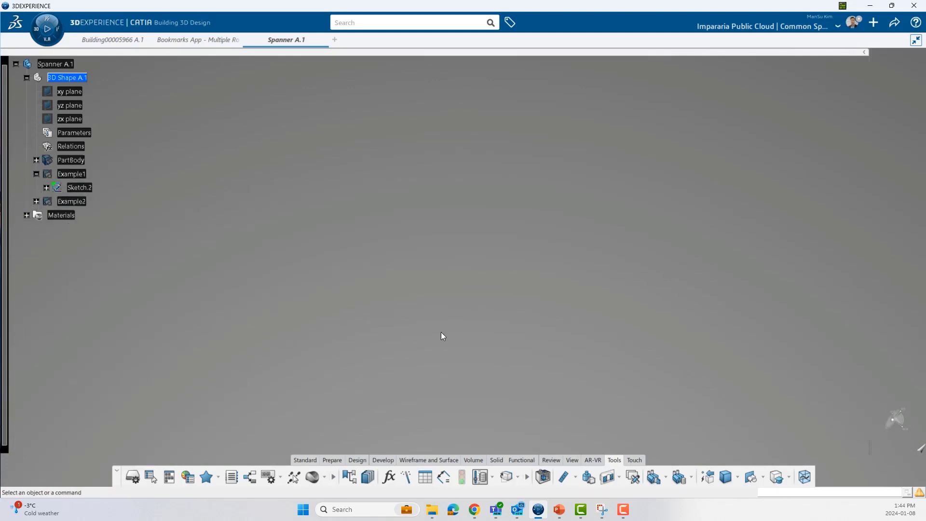
Insert a new geometrical set directly under 3D Shape A.1 and name it Example3.
{"action": "left_click", "coordinate": [67, 77]}
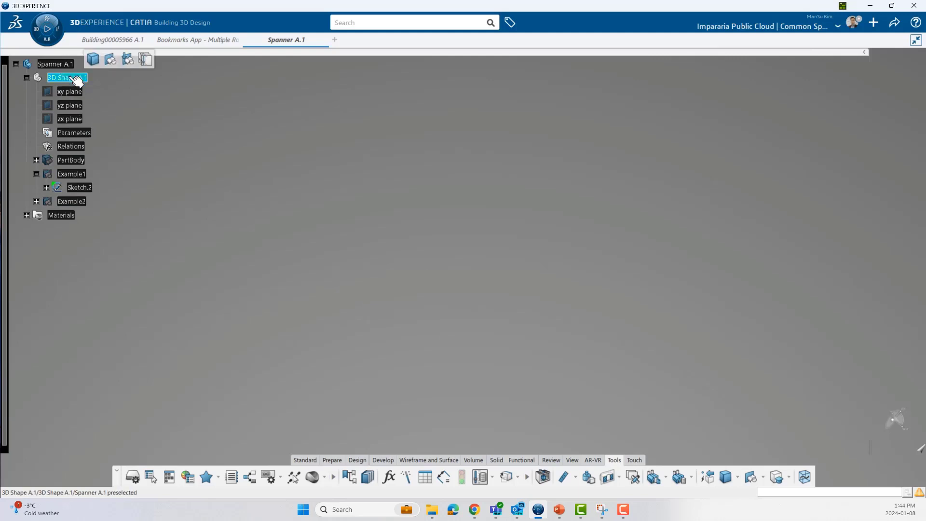
{"action": "left_click", "coordinate": [124, 60]}
{"action": "left_click", "coordinate": [110, 215]}
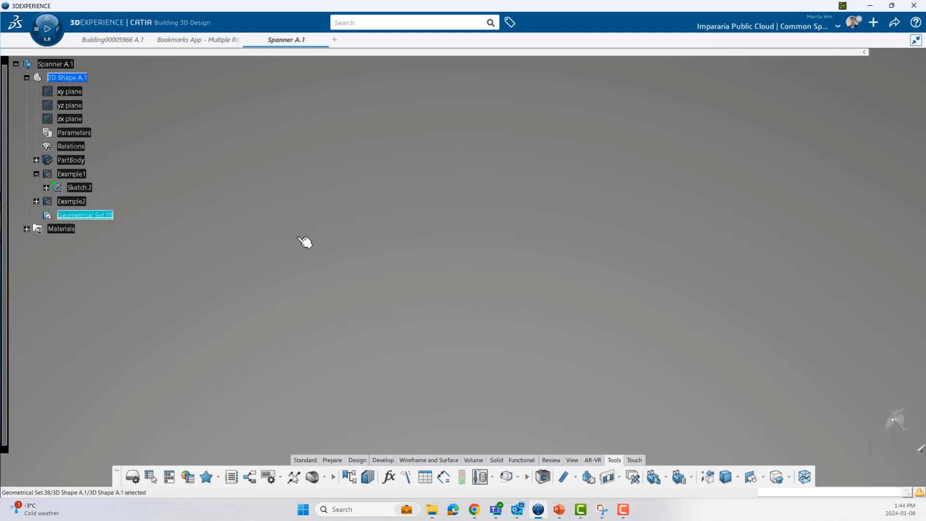
{"action": "key", "text": "alt+Return"}
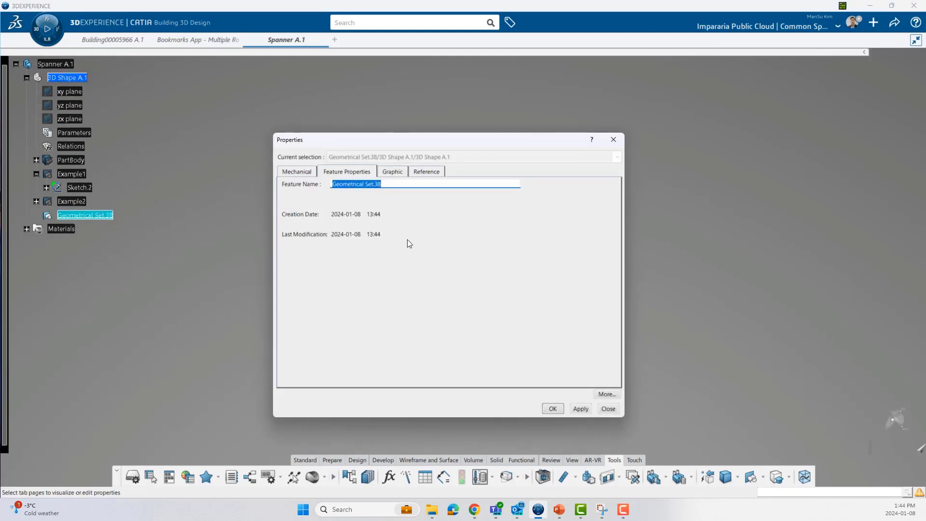
{"action": "type", "text": "Example3"}
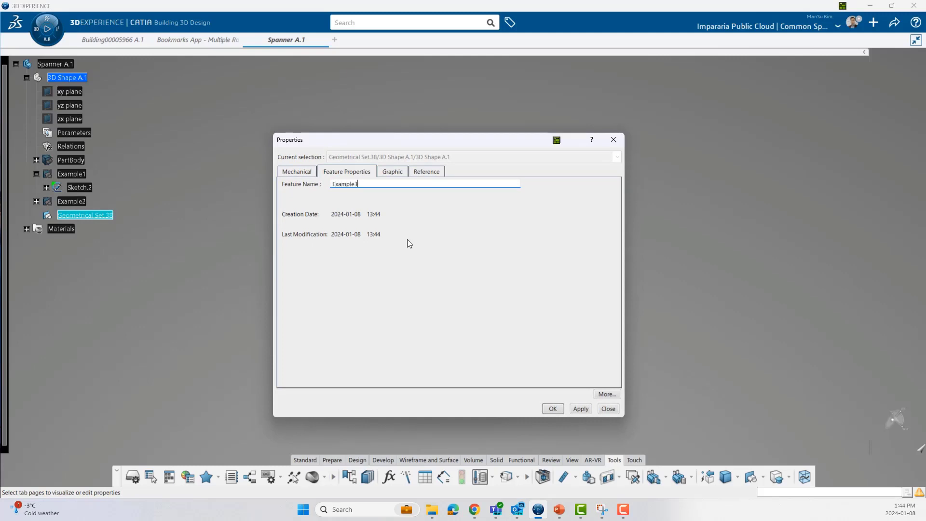
{"action": "key", "text": "Return"}
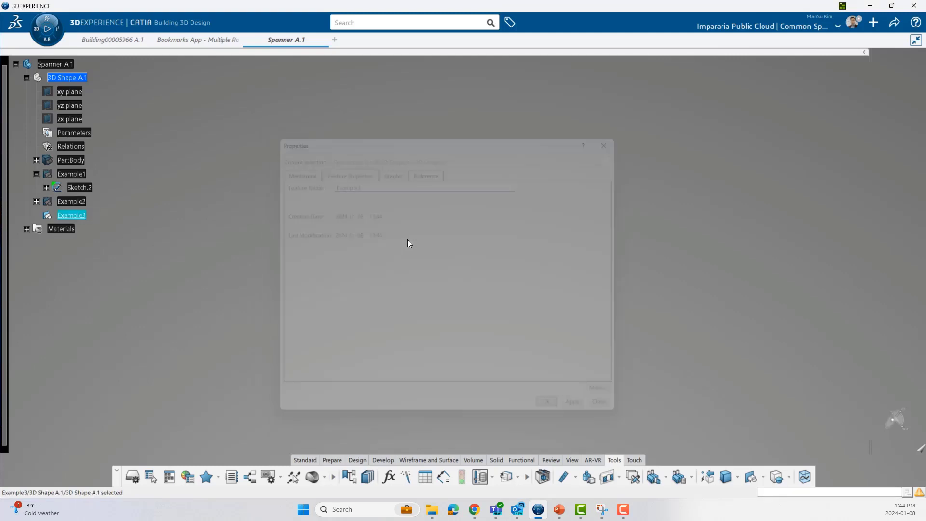
Insert a geometrical set inside Example3 and name it Standard.
{"action": "left_click", "coordinate": [77, 216]}
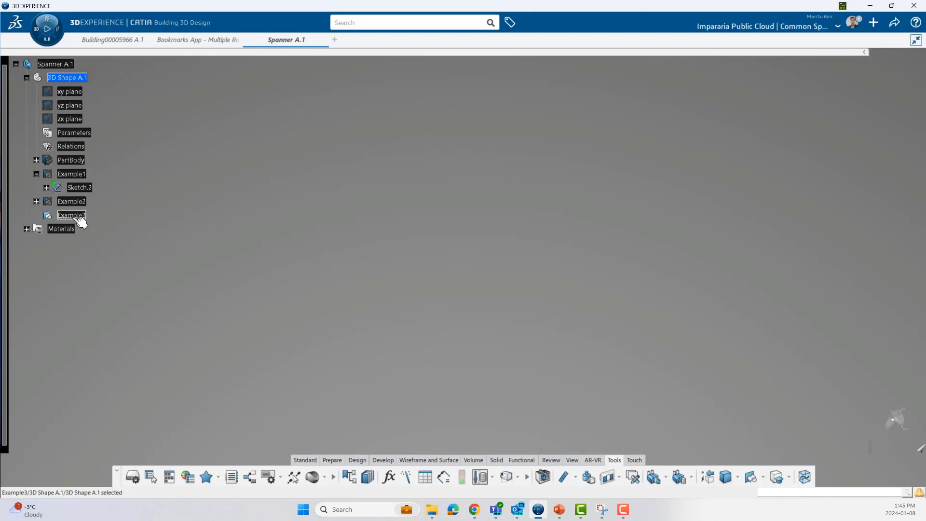
{"action": "left_click", "coordinate": [107, 188]}
{"action": "left_click", "coordinate": [36, 215]}
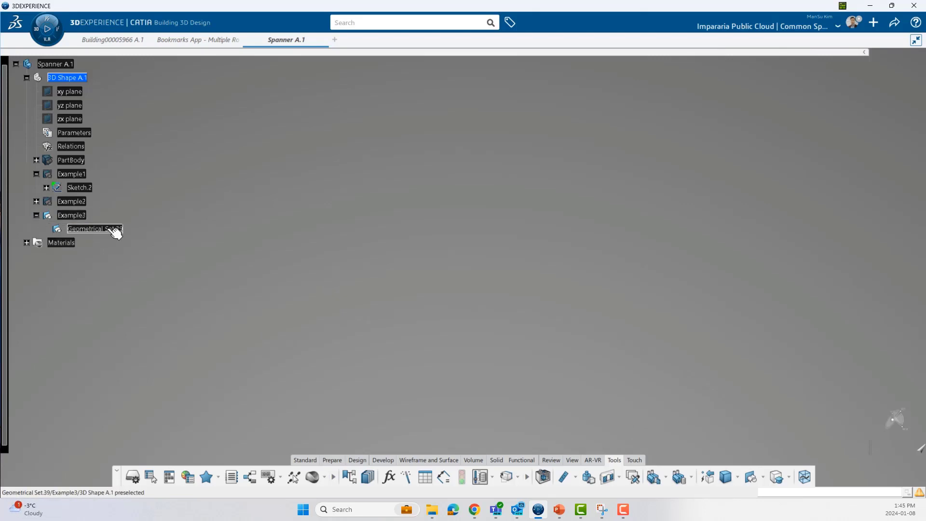
{"action": "left_click", "coordinate": [114, 229]}
{"action": "key", "text": "alt+Return"}
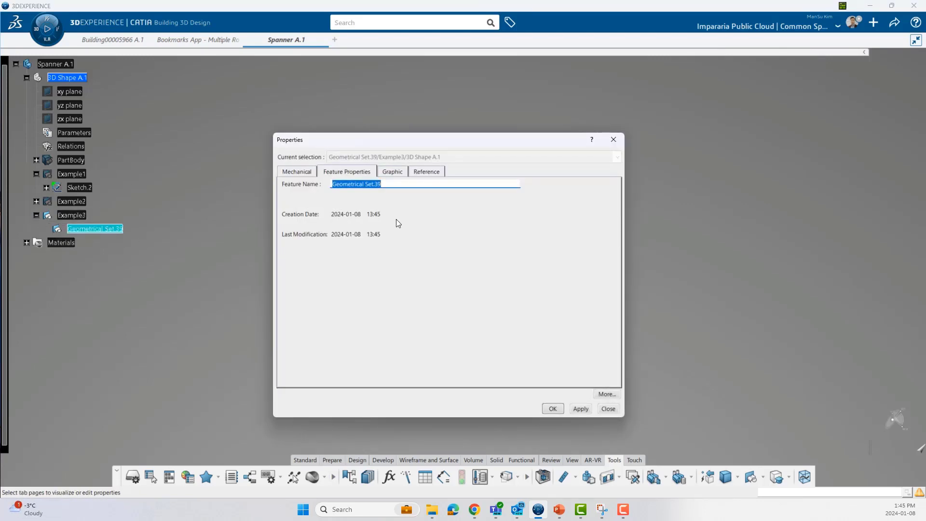
{"action": "type", "text": "Standard"}
{"action": "key", "text": "Return"}
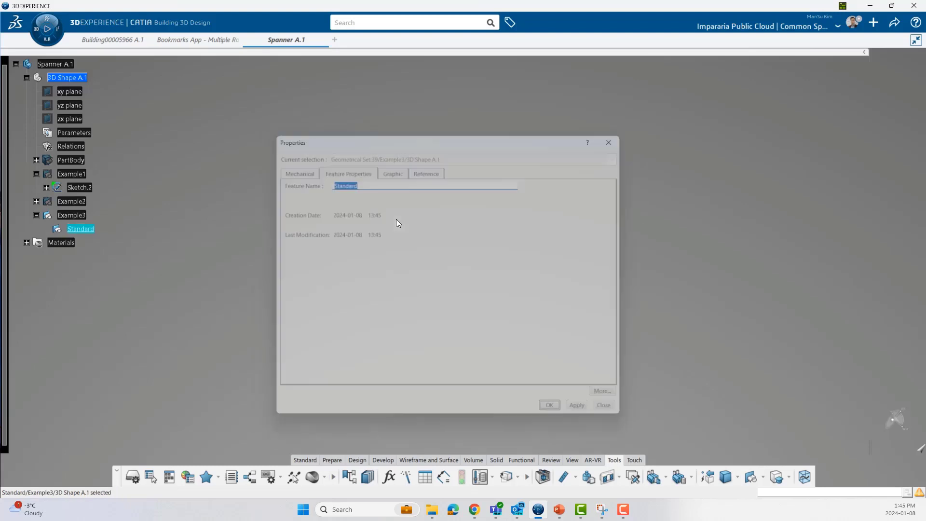
Insert a geometrical set inside Example3's Standard set and name it Axis.
{"action": "left_click", "coordinate": [81, 229]}
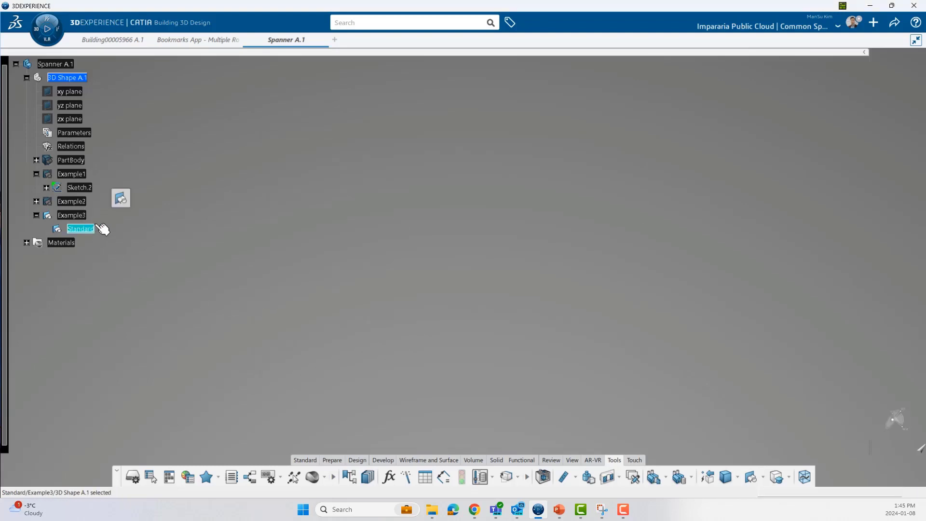
{"action": "left_click", "coordinate": [118, 195]}
{"action": "left_click", "coordinate": [114, 243]}
{"action": "key", "text": "alt+Return"}
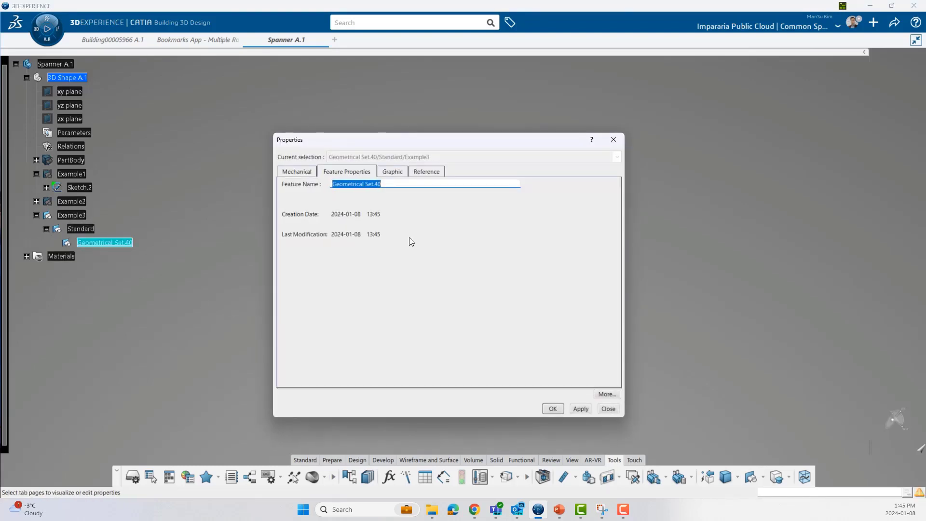
{"action": "type", "text": "Axis"}
{"action": "key", "text": "Return"}
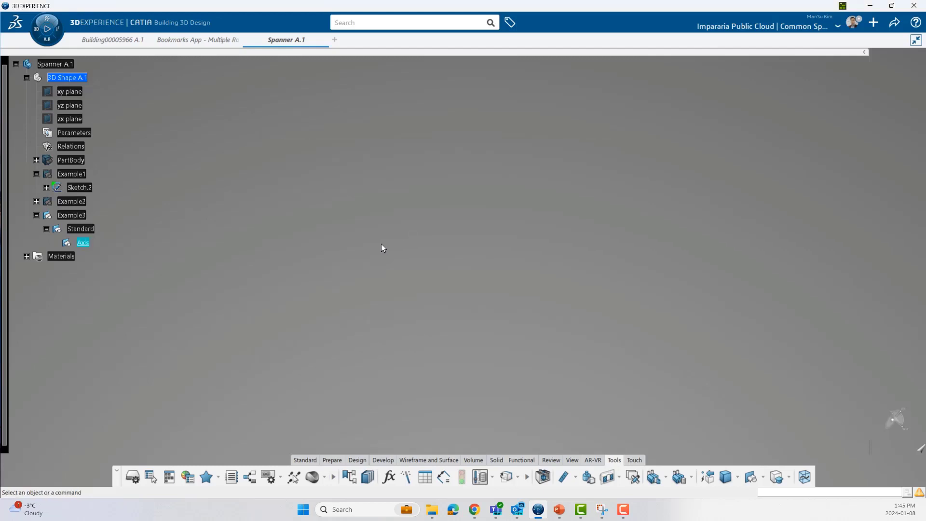
Create a Standard axis system in the Axis set, keeping the default computed origin and axis directions.
{"action": "left_click", "coordinate": [413, 460]}
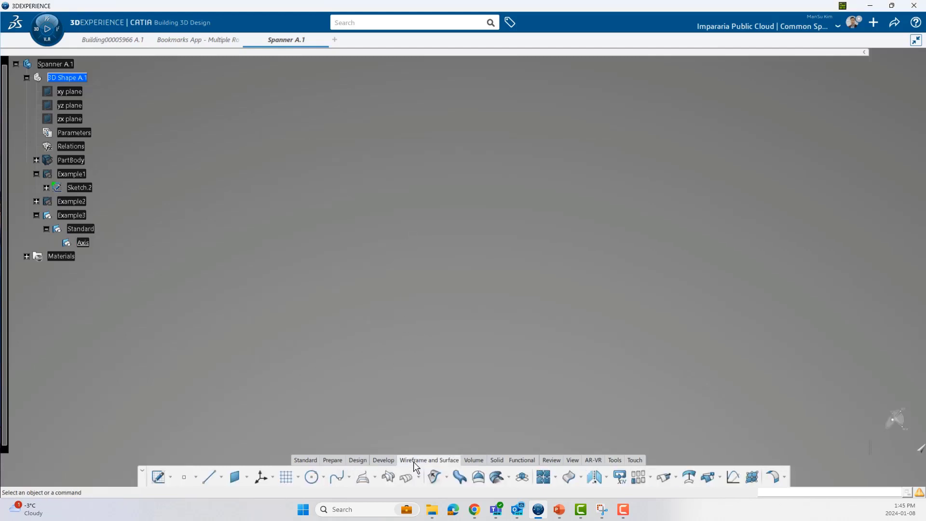
{"action": "left_click", "coordinate": [261, 478]}
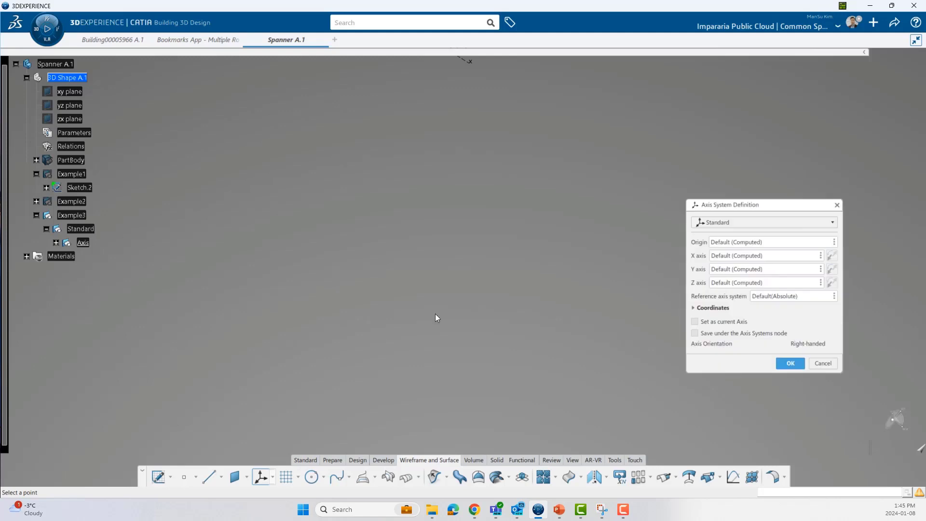
{"action": "middle_click_drag", "start_coordinate": [489, 230], "coordinate": [490, 279]}
{"action": "left_click", "coordinate": [790, 363]}
{"action": "middle_click_drag", "start_coordinate": [484, 247], "coordinate": [495, 294]}
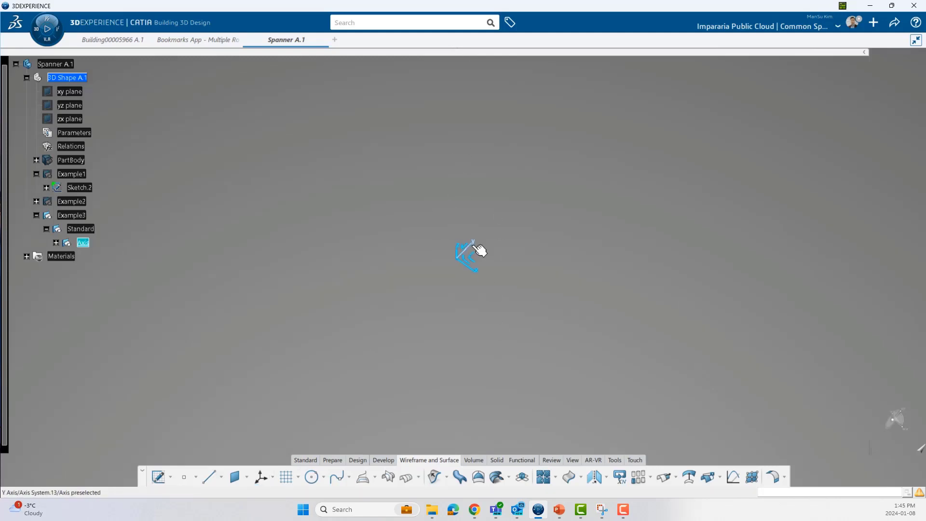
Show the xy, yz and zx planes and select them together with the axis system to compare them.
{"action": "left_click", "coordinate": [70, 92]}
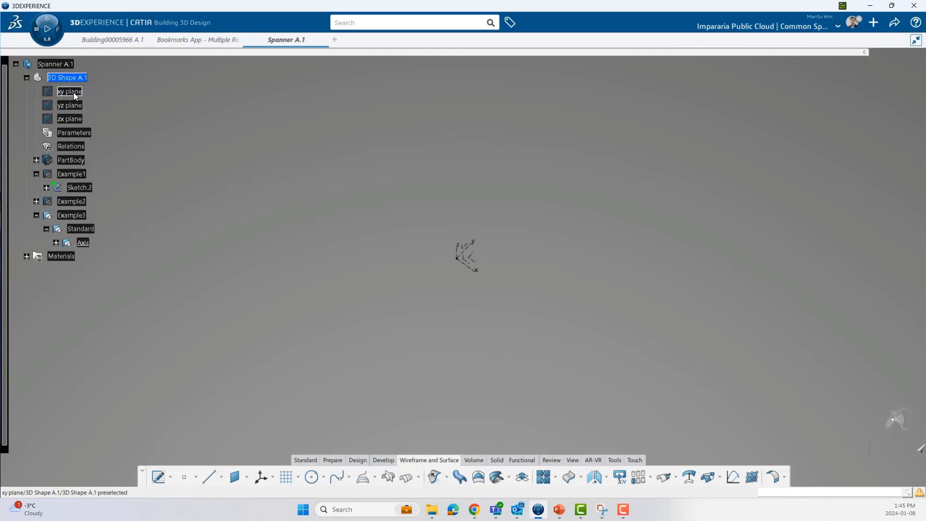
{"action": "left_click", "coordinate": [73, 120], "text": "shift"}
{"action": "key", "text": "space"}
{"action": "middle_click_drag", "start_coordinate": [432, 268], "coordinate": [511, 251]}
{"action": "left_click_drag", "start_coordinate": [379, 253], "coordinate": [493, 329]}
{"action": "middle_click_drag", "start_coordinate": [429, 303], "coordinate": [458, 235]}
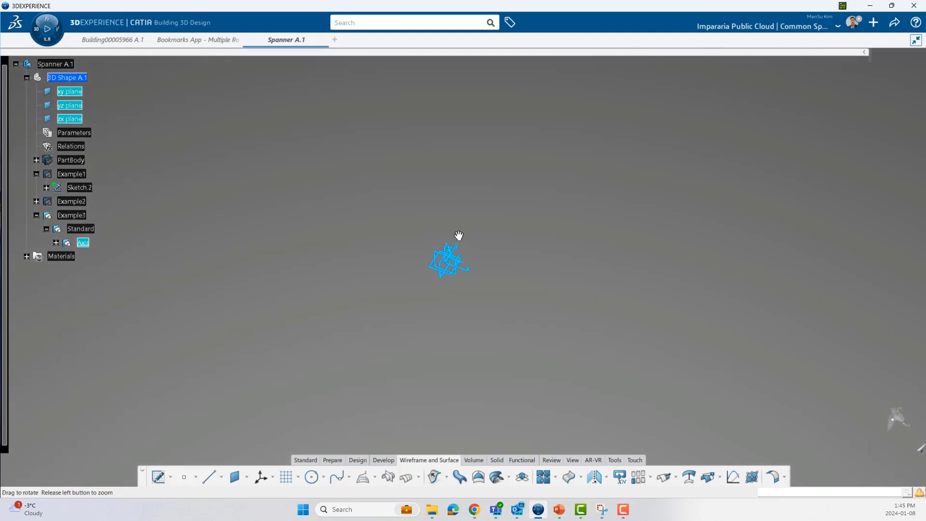
{"action": "left_click", "coordinate": [458, 235]}
Highlight the xy, yz and zx planes individually and together to examine their orientation relative to the axis system.
{"action": "left_click", "coordinate": [77, 91]}
{"action": "left_click", "coordinate": [75, 120]}
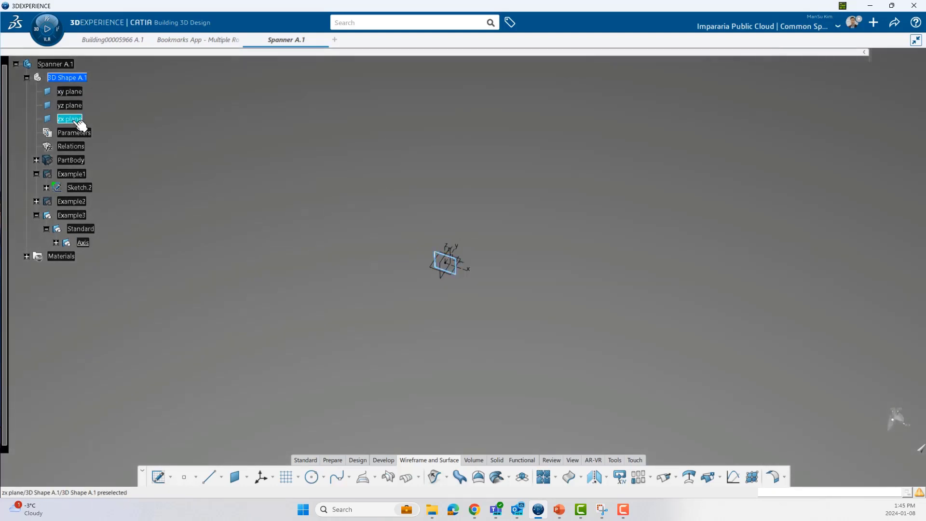
{"action": "left_click", "coordinate": [78, 93]}
{"action": "left_click", "coordinate": [77, 106], "text": "ctrl"}
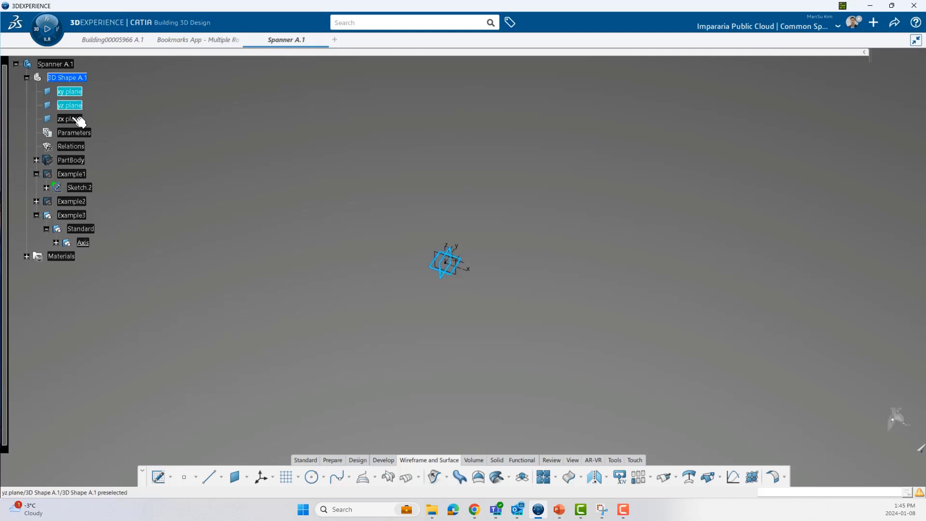
{"action": "left_click", "coordinate": [76, 119], "text": "ctrl"}
{"action": "left_click", "coordinate": [79, 93]}
{"action": "left_click", "coordinate": [77, 107]}
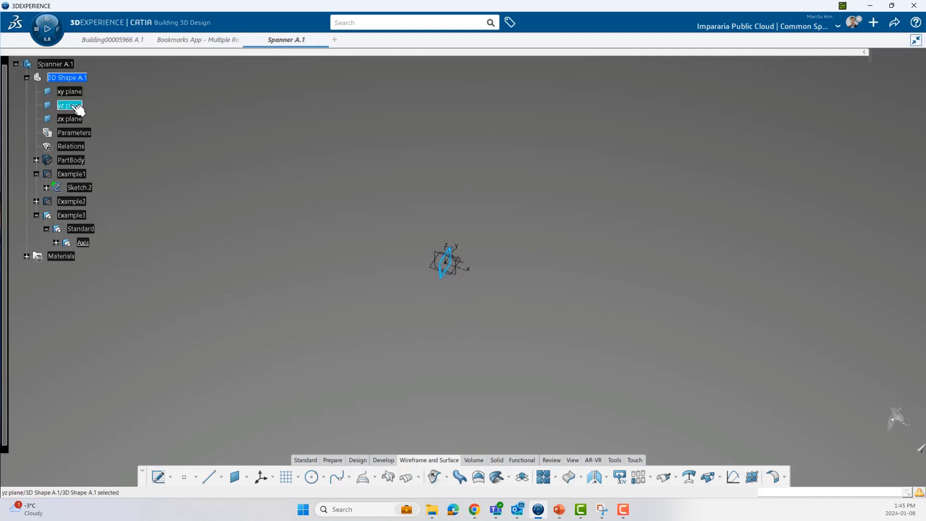
{"action": "left_click", "coordinate": [73, 121]}
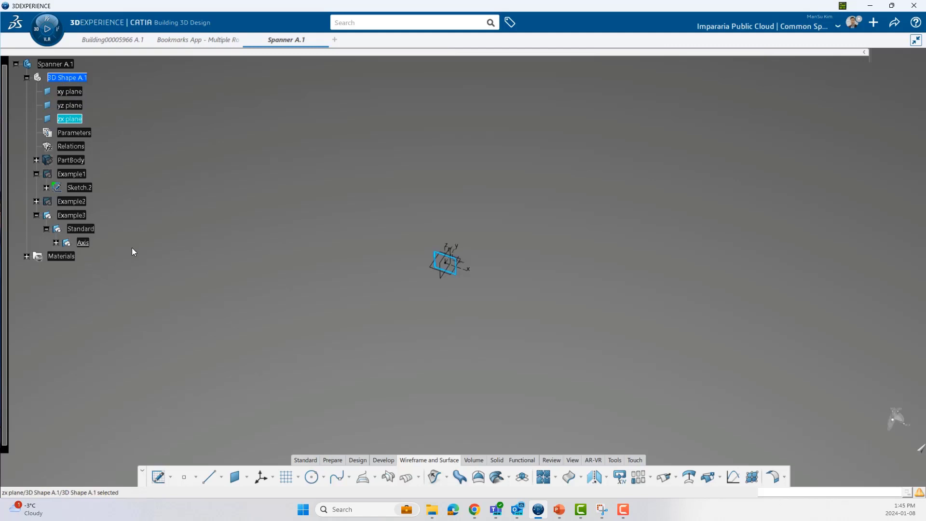
{"action": "left_click", "coordinate": [161, 243]}
Expand the Axis set and delete the axis system it contains.
{"action": "left_click", "coordinate": [56, 243]}
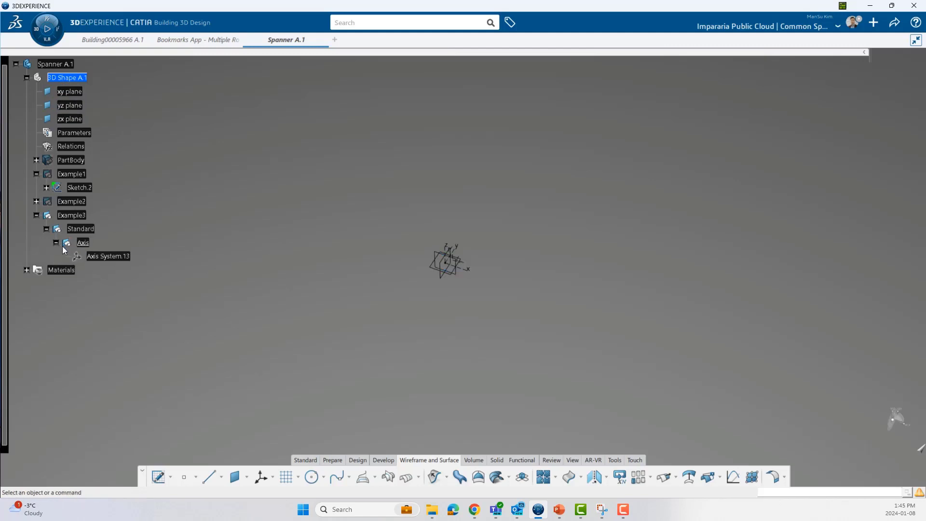
{"action": "left_click", "coordinate": [108, 256]}
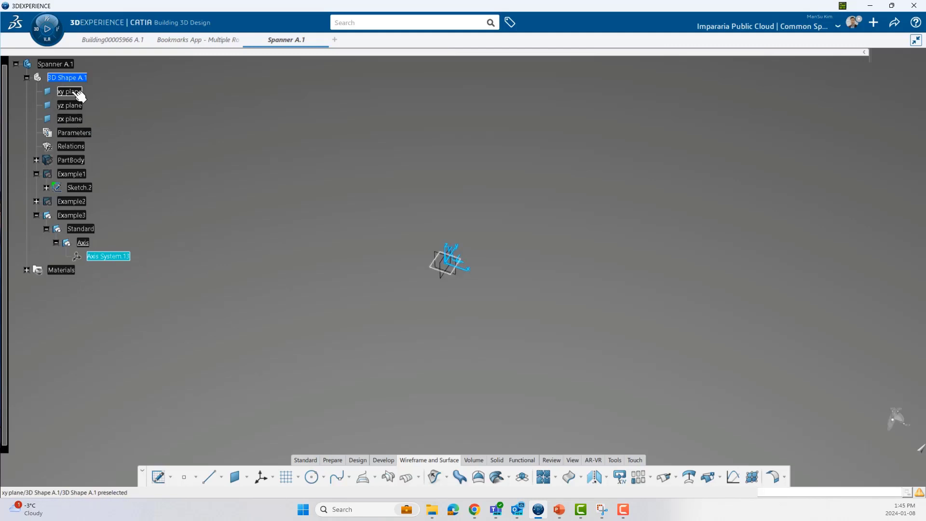
{"action": "key", "text": "Delete"}
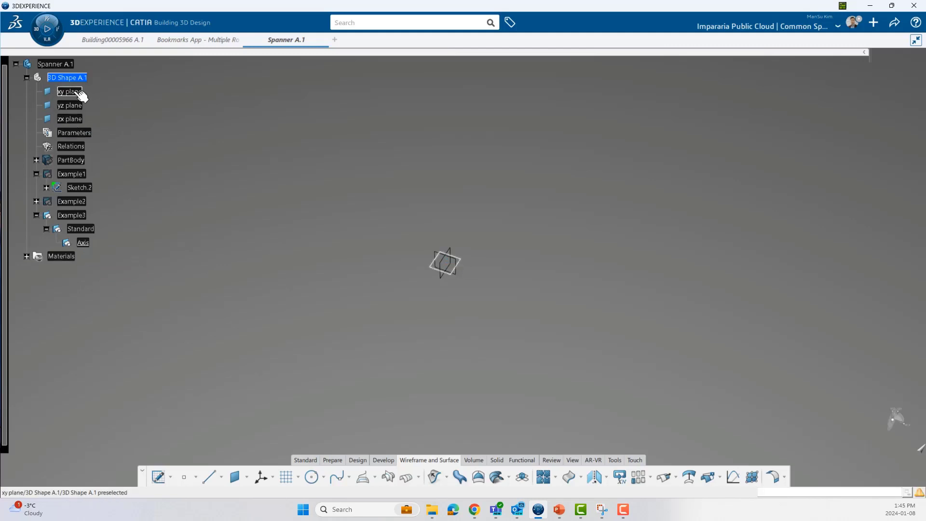
Hide the xy, yz and zx planes.
{"action": "left_click", "coordinate": [70, 92]}
{"action": "left_click", "coordinate": [77, 120], "text": "shift"}
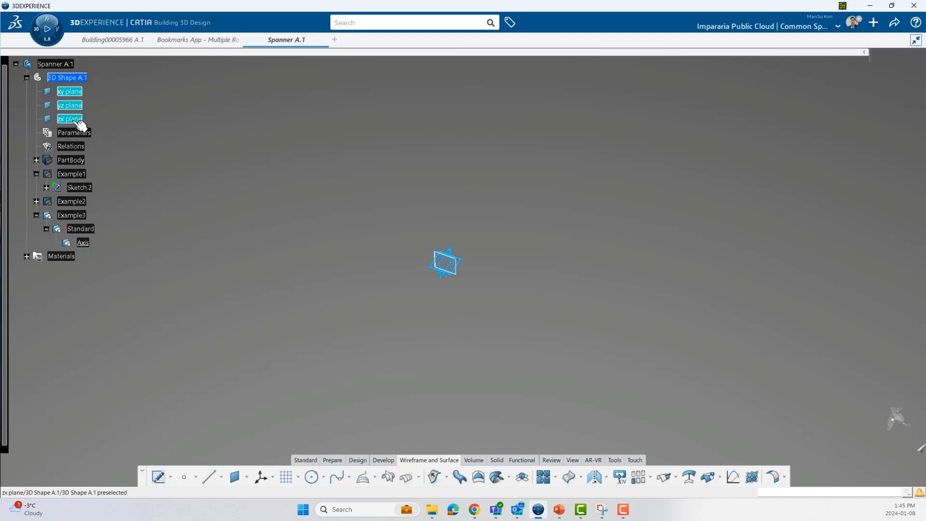
{"action": "right_click", "coordinate": [73, 120]}
{"action": "left_click", "coordinate": [104, 154]}
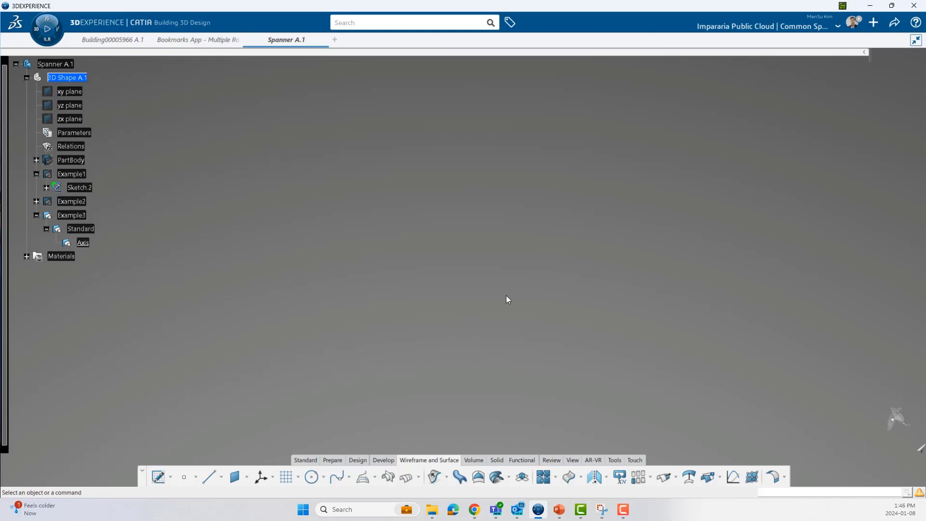
Create a coordinate point in the Axis set at X 0 mm, Y -100 mm, Z 0 mm, using the default origin.
{"action": "left_click", "coordinate": [160, 477]}
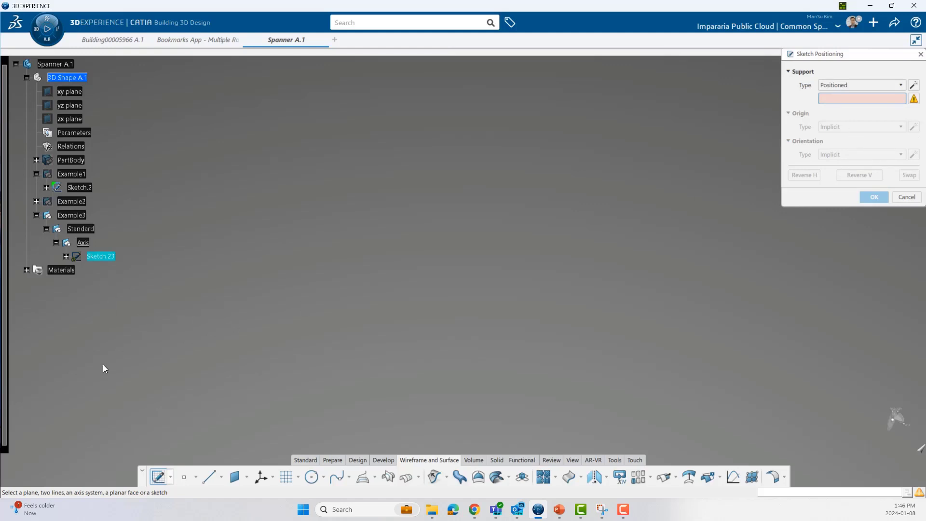
{"action": "left_click", "coordinate": [897, 195]}
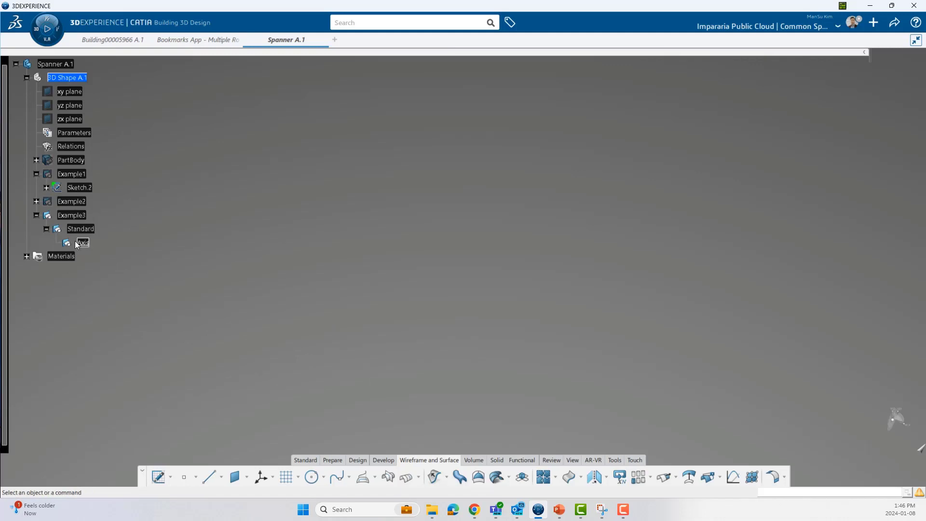
{"action": "left_click", "coordinate": [187, 479]}
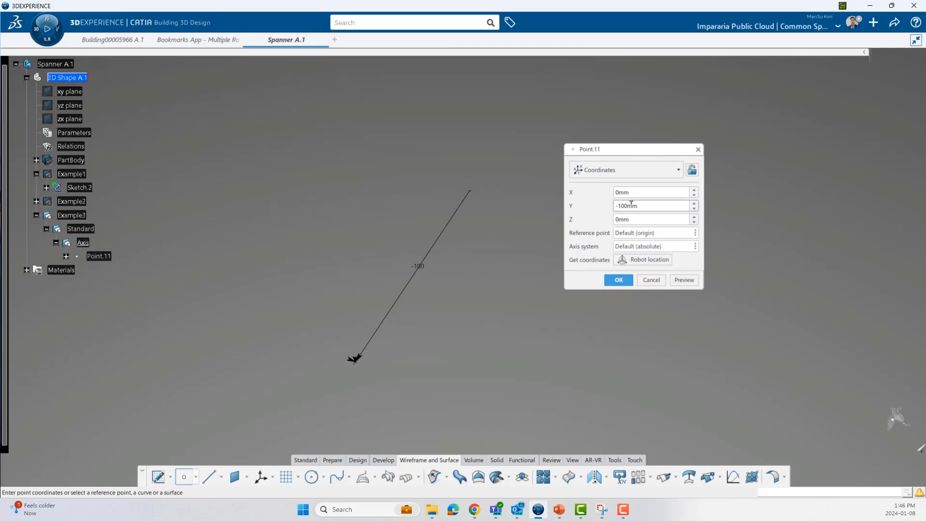
{"action": "left_click", "coordinate": [618, 280]}
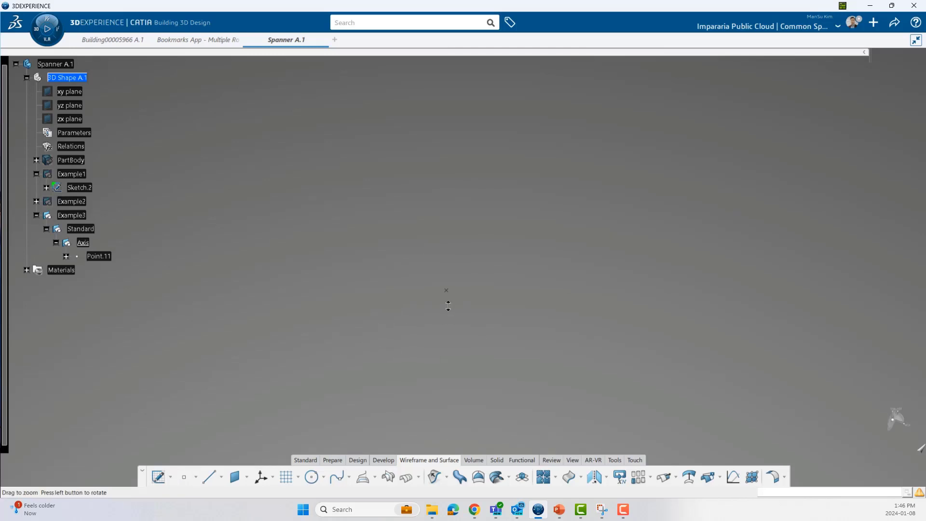
Expand the new point in the Axis set to check its coordinate parameters, and collapse it again.
{"action": "left_click", "coordinate": [99, 256]}
{"action": "left_click", "coordinate": [66, 256]}
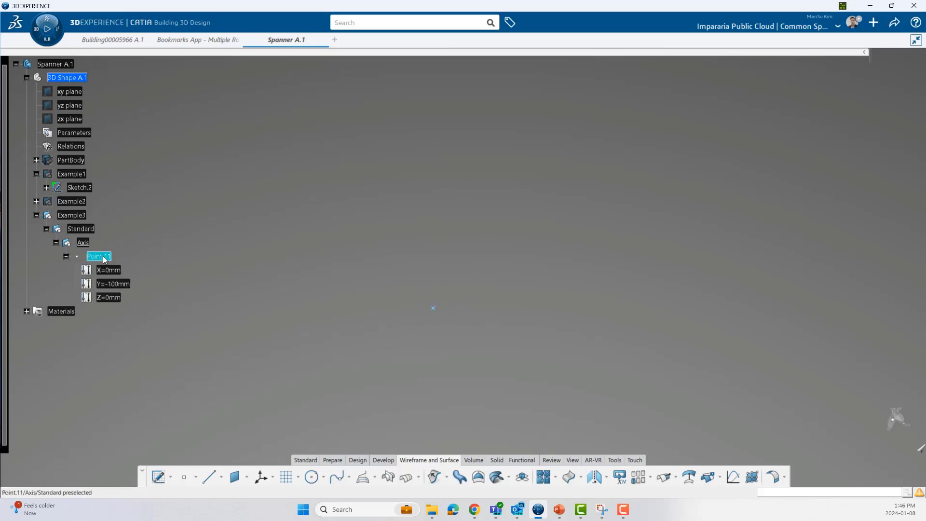
{"action": "left_click", "coordinate": [66, 256]}
{"action": "left_click", "coordinate": [340, 349]}
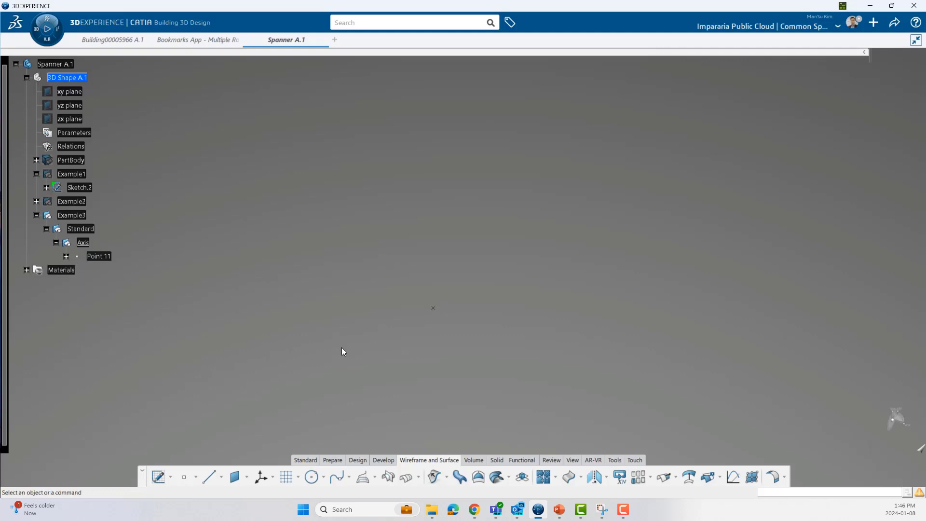
Create a point-direction line from the new point along the Z axis with an end offset of 50 mm.
{"action": "left_click", "coordinate": [208, 478]}
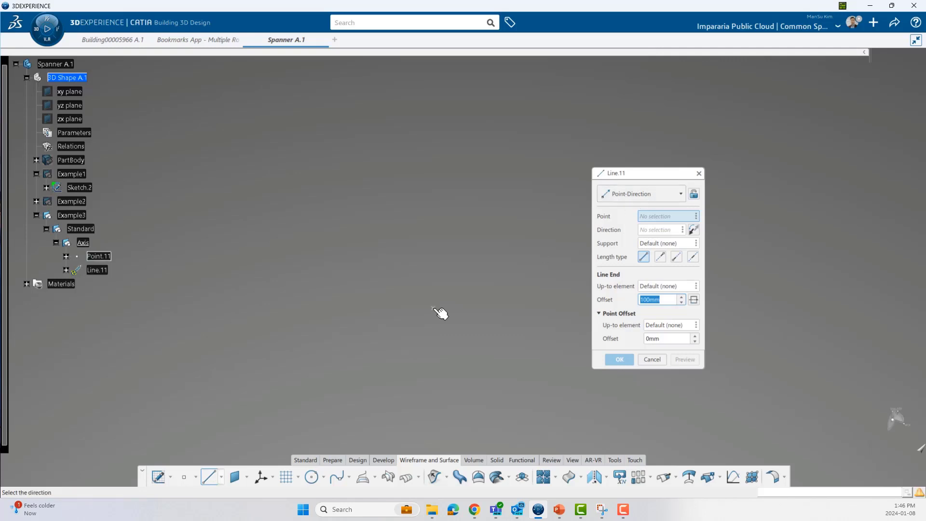
{"action": "left_click", "coordinate": [434, 309]}
{"action": "right_click", "coordinate": [656, 229]}
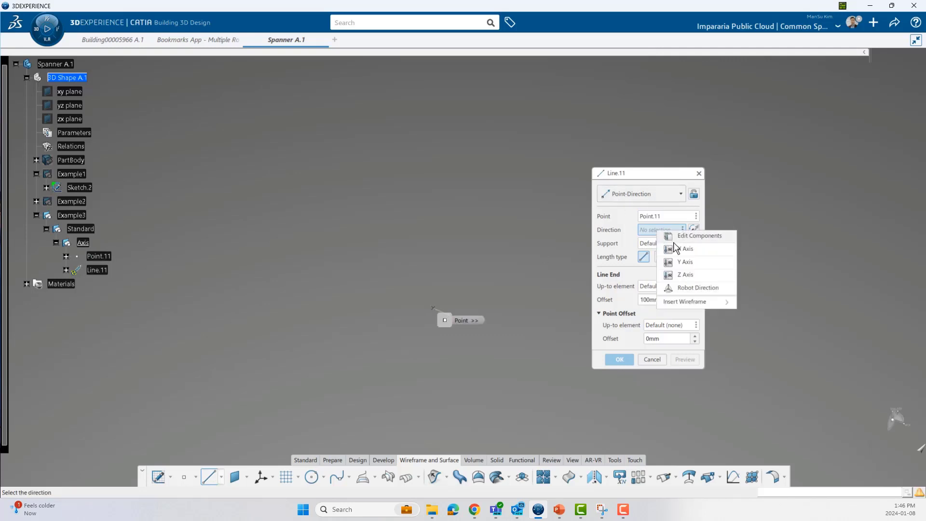
{"action": "left_click", "coordinate": [695, 274]}
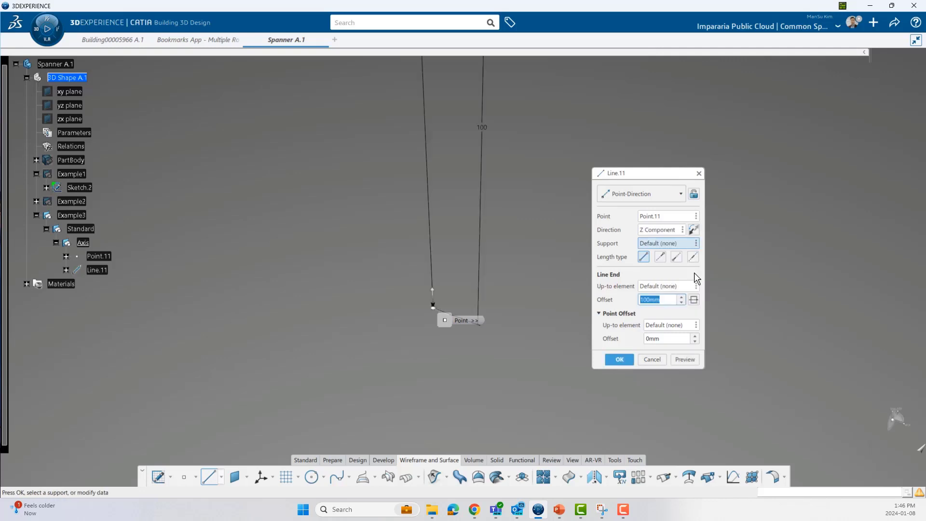
{"action": "middle_click_drag", "start_coordinate": [531, 309], "coordinate": [544, 324], "text": "ctrl"}
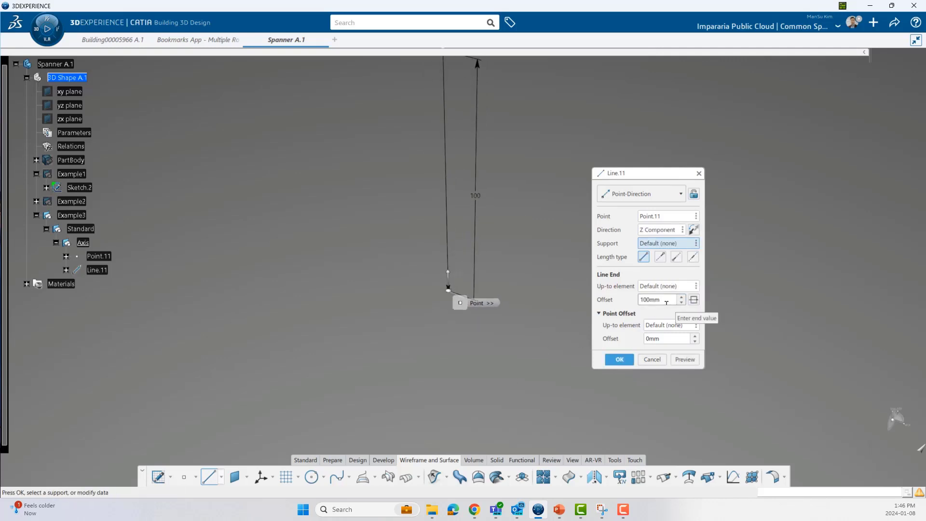
{"action": "left_click_drag", "start_coordinate": [665, 300], "coordinate": [546, 303]}
{"action": "type", "text": "50"}
{"action": "key", "text": "Return"}
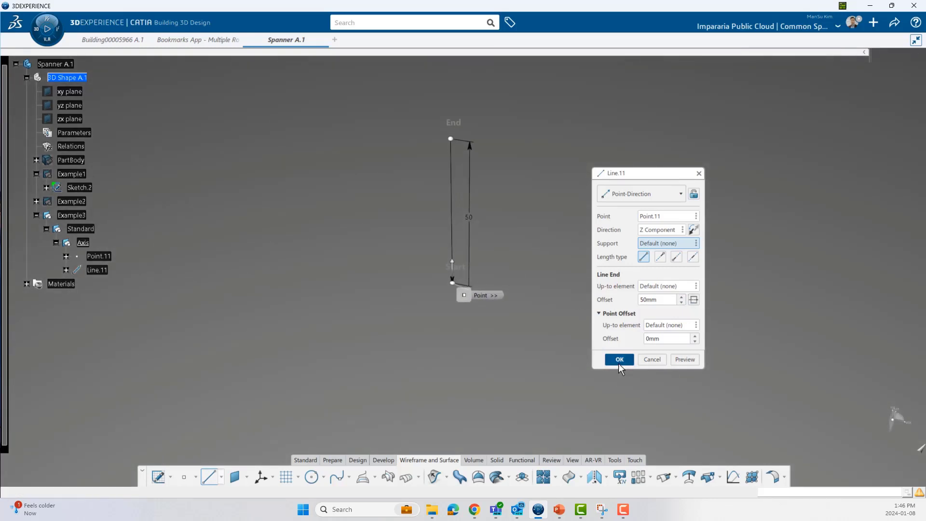
{"action": "left_click", "coordinate": [619, 361]}
Rename the vertical line in the Axis set as Z_Direction.
{"action": "left_click", "coordinate": [96, 270]}
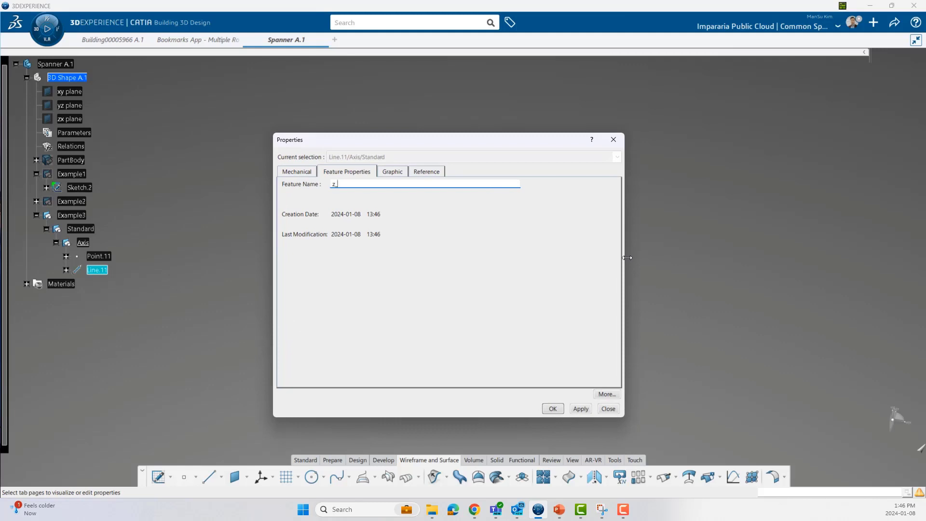
{"action": "type", "text": "z_dIRECT"}
{"action": "type", "text": "ion"}
{"action": "key", "text": "Return"}
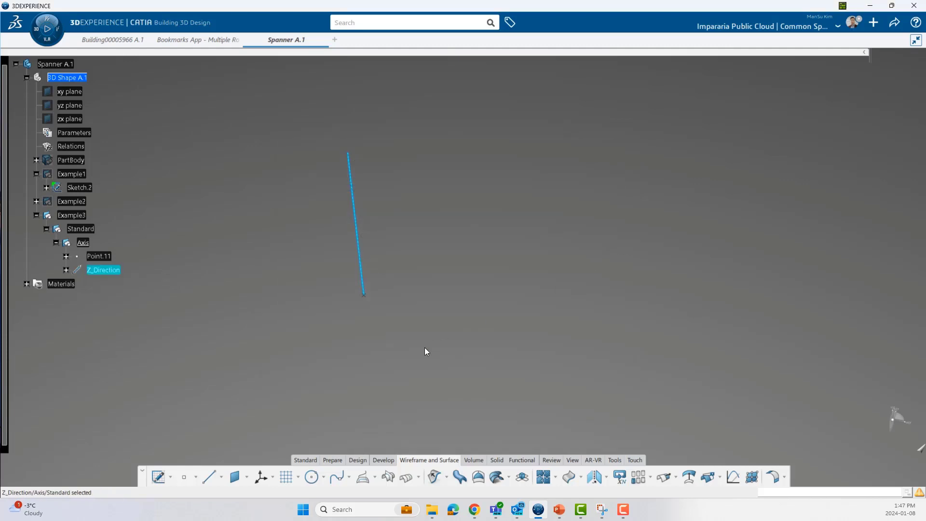
Create a point-direction line from the same point along the X axis with an end offset of 50 mm.
{"action": "left_click", "coordinate": [212, 482]}
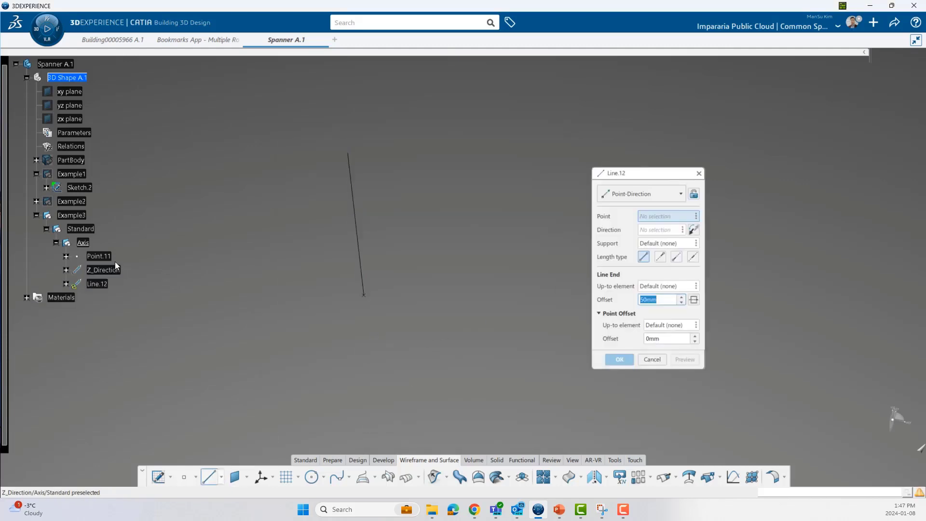
{"action": "left_click", "coordinate": [101, 257]}
{"action": "left_click", "coordinate": [683, 230]}
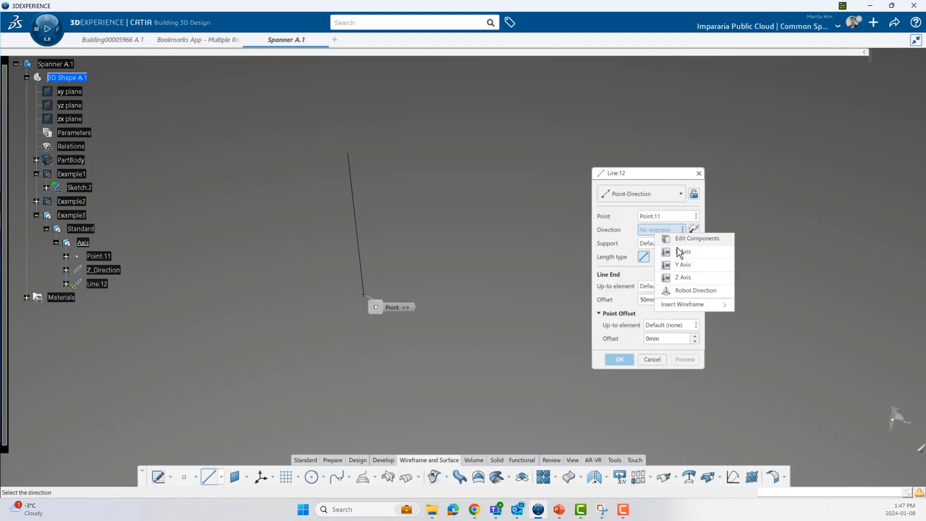
{"action": "left_click", "coordinate": [718, 249]}
{"action": "mouse_move", "coordinate": [425, 346]}
{"action": "middle_mouse_down"}
{"action": "mouse_move", "coordinate": [478, 332]}
{"action": "mouse_move", "coordinate": [430, 345]}
{"action": "mouse_move", "coordinate": [420, 337]}
{"action": "mouse_move", "coordinate": [434, 332]}
{"action": "middle_mouse_up"}
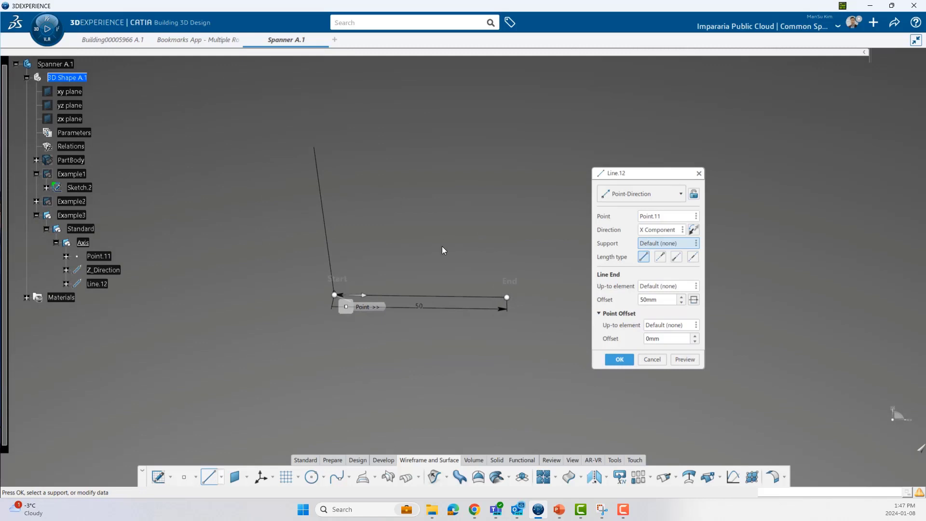
{"action": "left_click", "coordinate": [620, 359]}
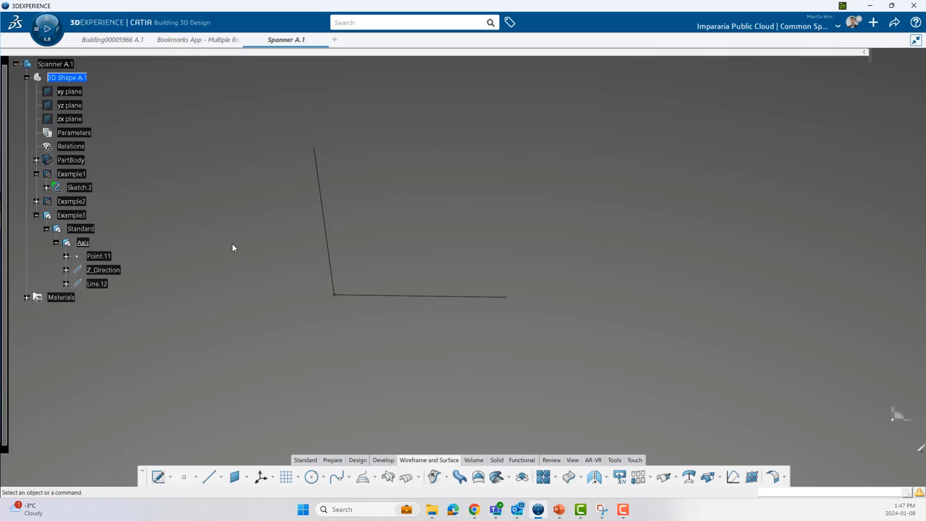
Show the Example2 set with the finished spanner beside the new reference lines.
{"action": "left_click", "coordinate": [81, 203]}
{"action": "left_click", "coordinate": [126, 165]}
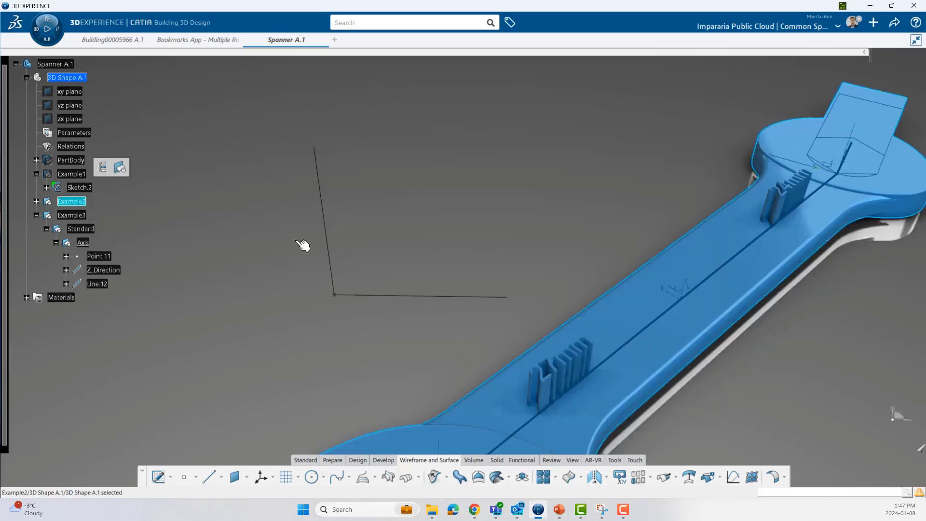
{"action": "middle_click_drag", "start_coordinate": [595, 246], "coordinate": [594, 316], "text": "ctrl"}
Show the xy, yz and zx planes to compare their orientation with the spanner, and hide them again.
{"action": "left_click", "coordinate": [69, 91]}
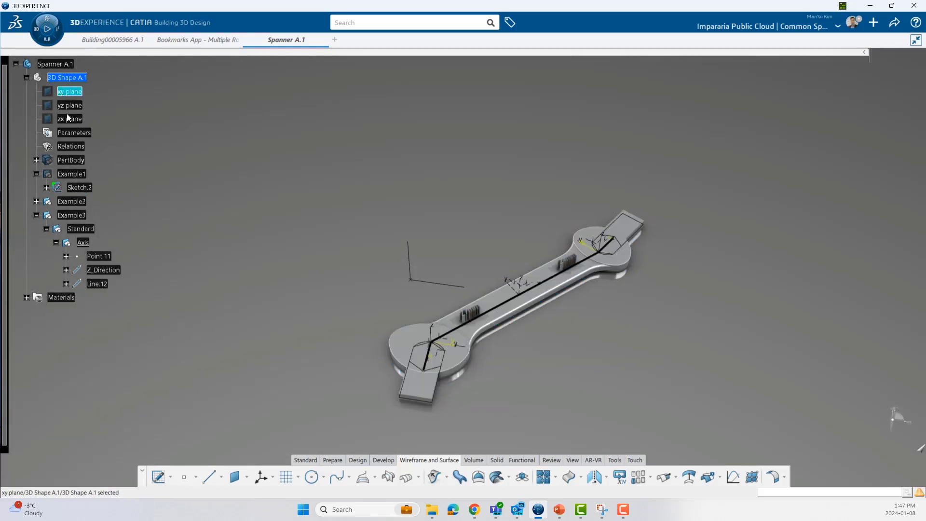
{"action": "left_click", "coordinate": [70, 118], "text": "shift"}
{"action": "right_click", "coordinate": [73, 120]}
{"action": "left_click", "coordinate": [97, 157]}
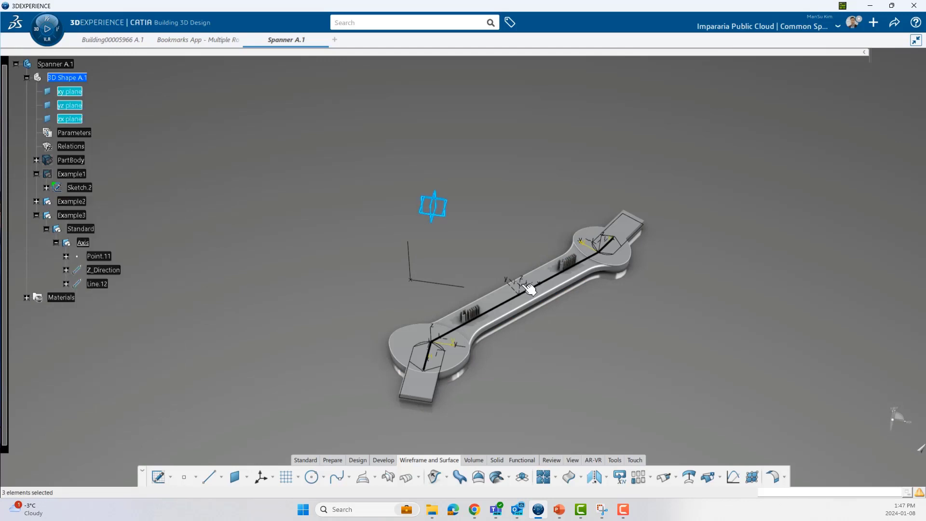
{"action": "middle_click_drag", "start_coordinate": [527, 286], "coordinate": [548, 255]}
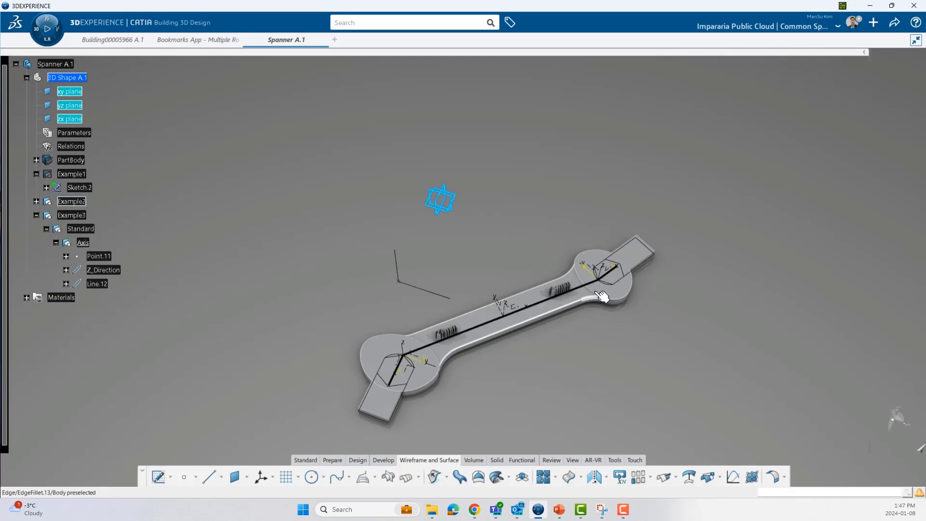
{"action": "right_click", "coordinate": [72, 119]}
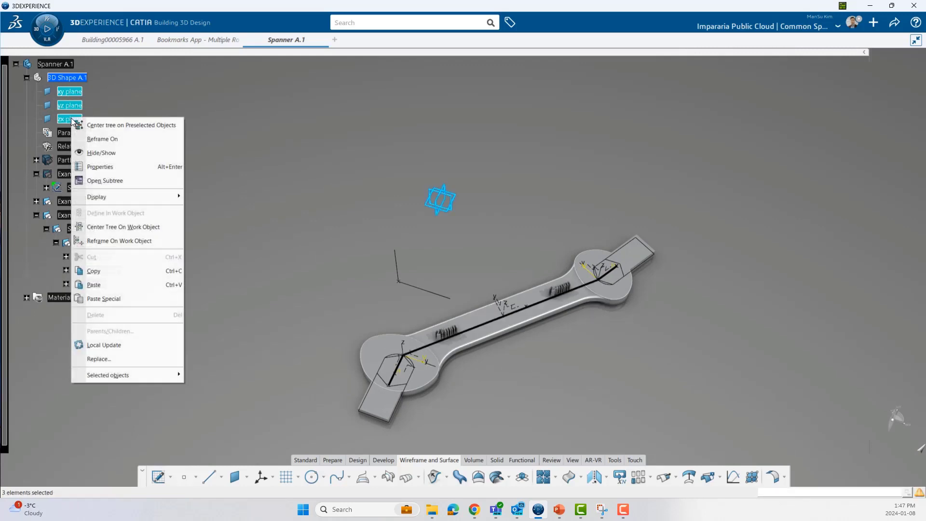
{"action": "left_click", "coordinate": [101, 152]}
{"action": "middle_click_drag", "start_coordinate": [437, 338], "coordinate": [492, 268]}
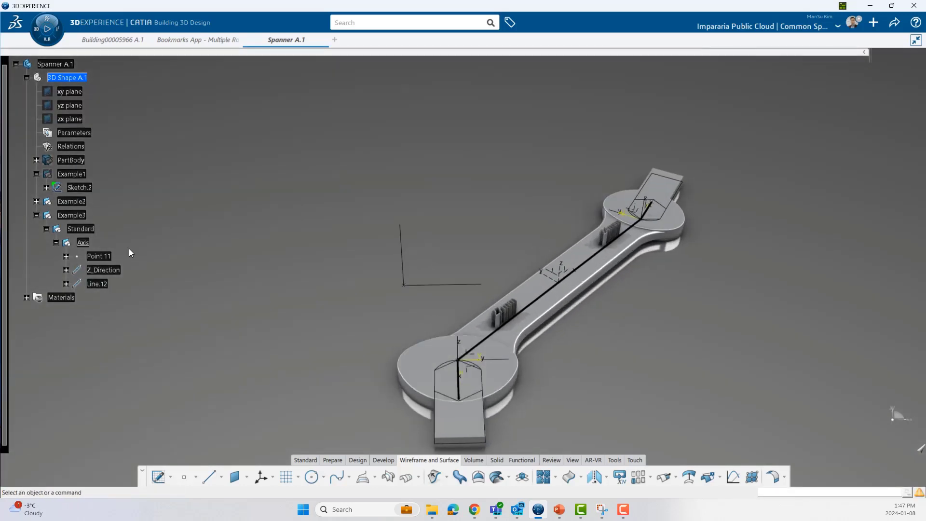
Rotate the X-axis line 27 degrees about Z_Direction, using the Axis-Angle rotation.
{"action": "left_click", "coordinate": [98, 284]}
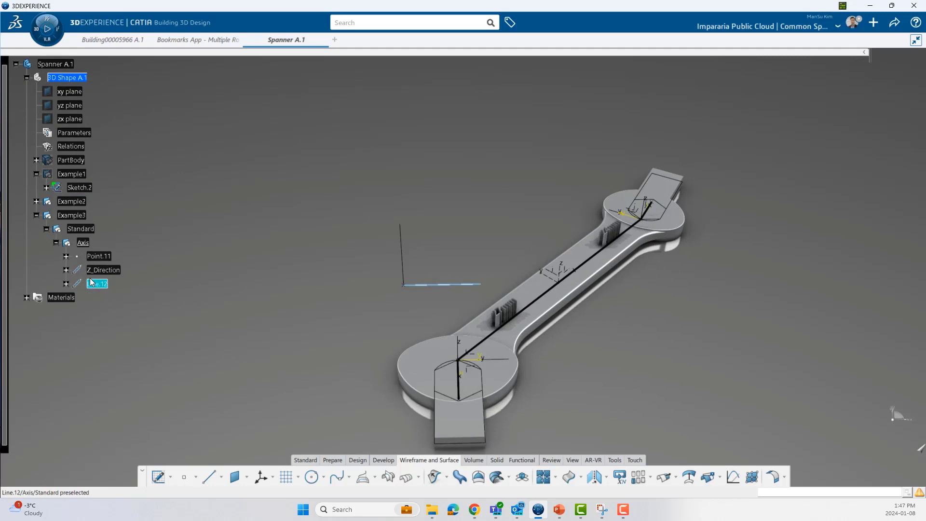
{"action": "middle_click_drag", "start_coordinate": [388, 337], "coordinate": [436, 340]}
{"action": "left_click", "coordinate": [436, 340]}
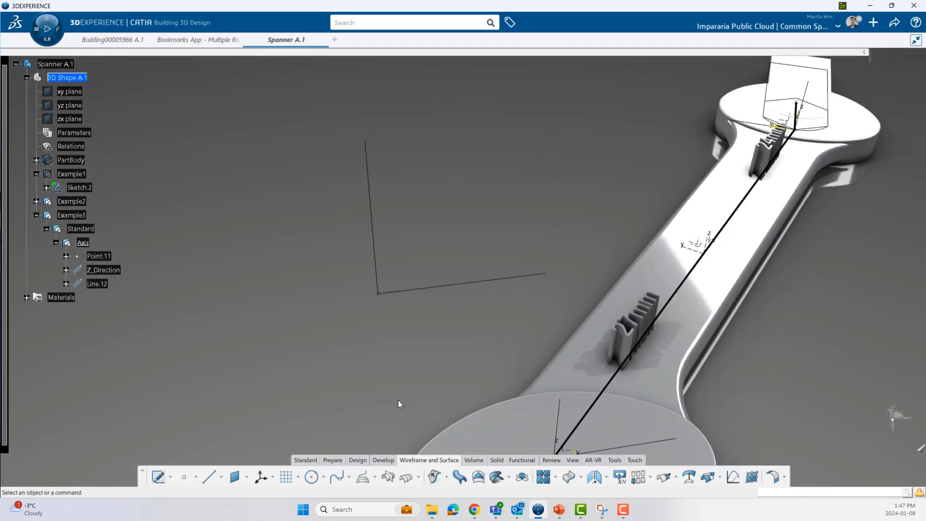
{"action": "left_click", "coordinate": [594, 478]}
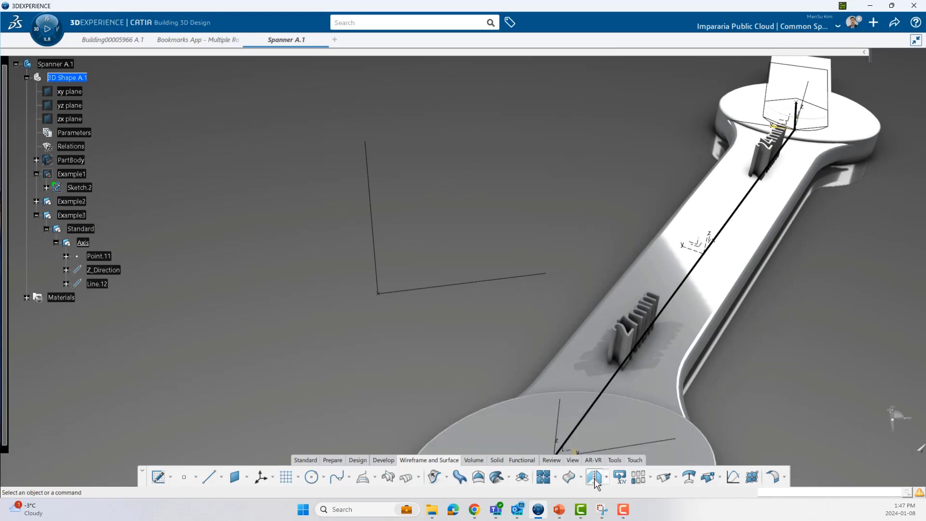
{"action": "left_click", "coordinate": [418, 288]}
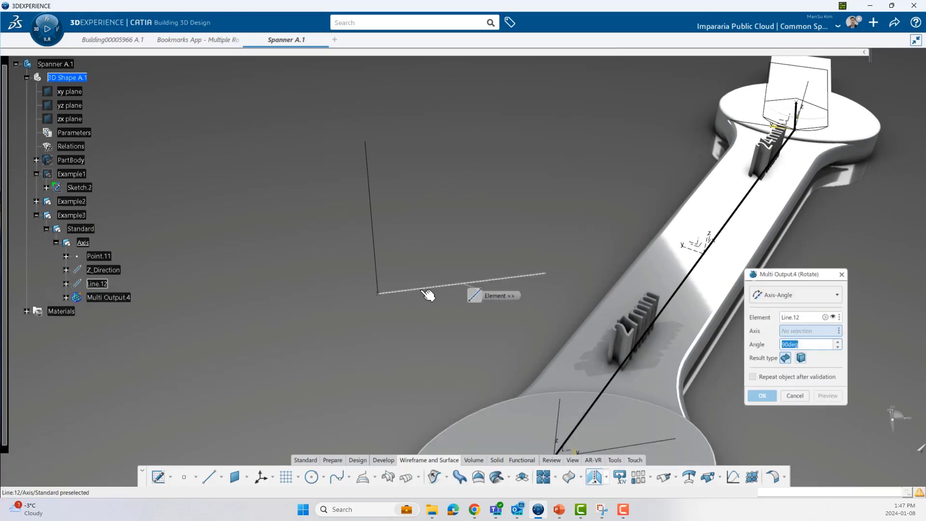
{"action": "left_click", "coordinate": [376, 256]}
{"action": "middle_click_drag", "start_coordinate": [416, 280], "coordinate": [363, 313]}
{"action": "left_click_drag", "start_coordinate": [364, 235], "coordinate": [434, 299]}
{"action": "middle_click_drag", "start_coordinate": [513, 331], "coordinate": [522, 327]}
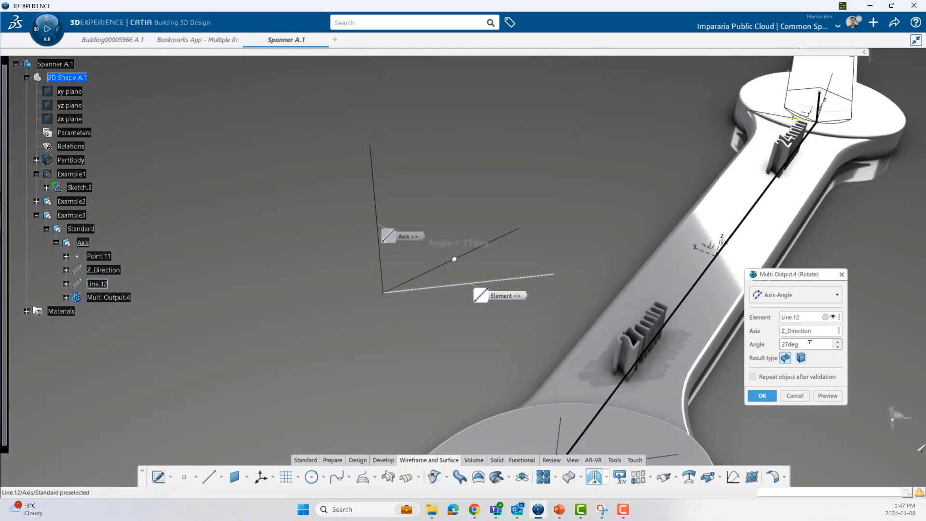
{"action": "left_click", "coordinate": [768, 398]}
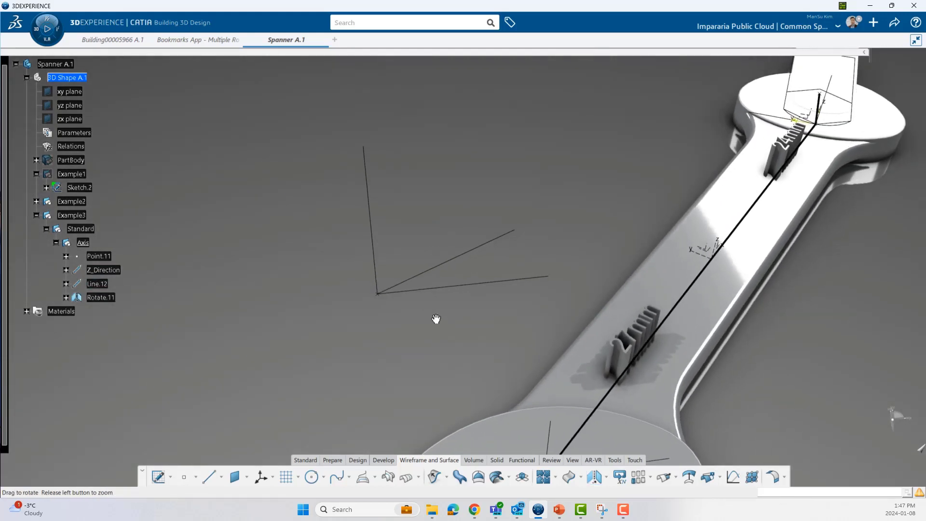
Hide the original unrotated X-axis line.
{"action": "left_click", "coordinate": [107, 285]}
{"action": "right_click", "coordinate": [103, 282]}
{"action": "left_click", "coordinate": [126, 50]}
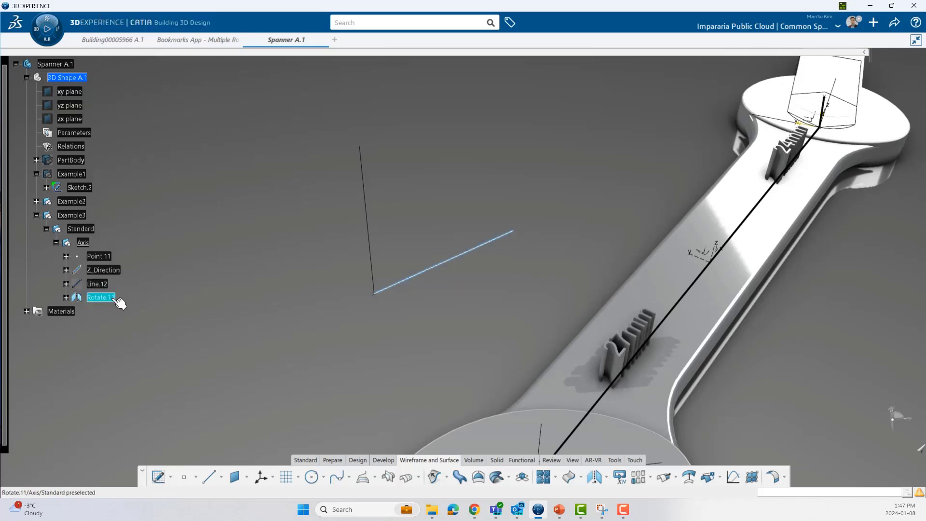
Rename the rotated line in the Axis set as X_Direction.
{"action": "left_click", "coordinate": [111, 298]}
{"action": "key", "text": "alt+Return"}
{"action": "type", "text": "X"}
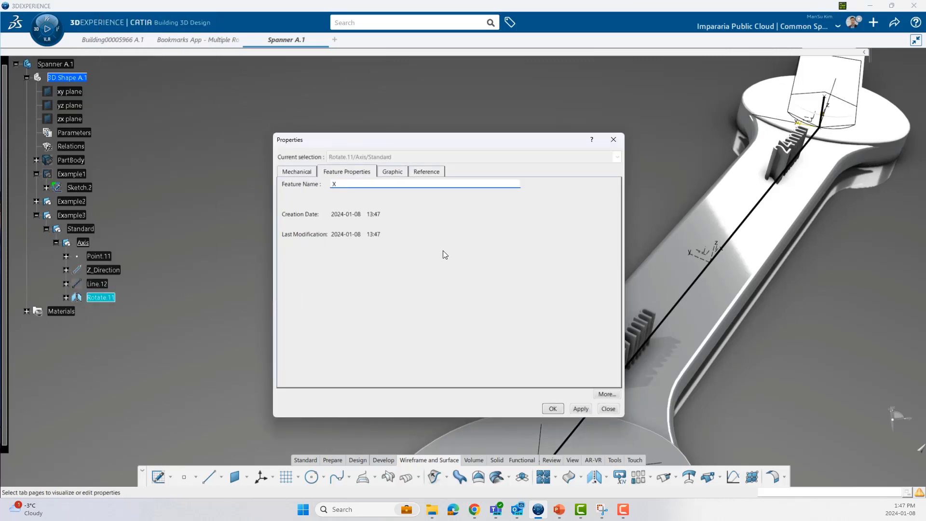
{"action": "type", "text": "_Direction"}
{"action": "key", "text": "Return"}
Create a rotated copy of X_Direction about Z_Direction, widening the angle freehand to form the third direction line.
{"action": "middle_click_drag", "start_coordinate": [456, 308], "coordinate": [534, 430]}
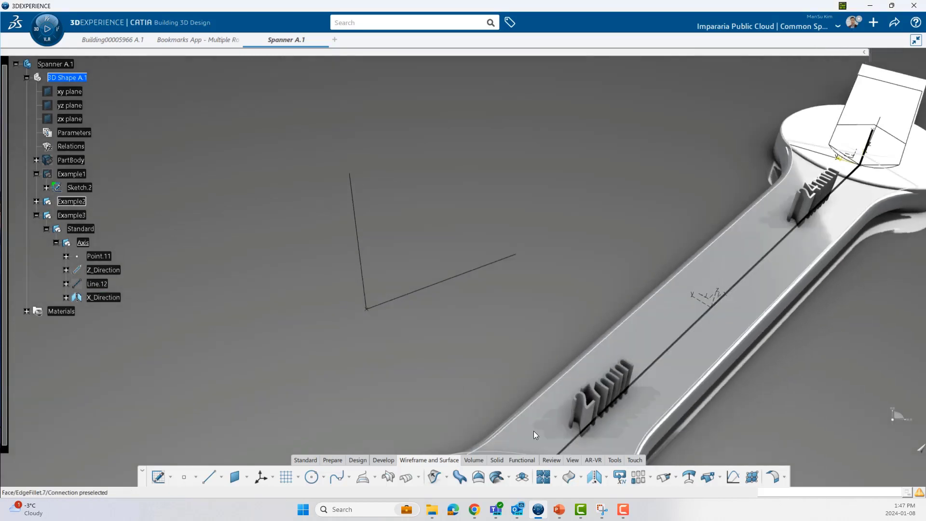
{"action": "left_click", "coordinate": [594, 477]}
{"action": "left_click", "coordinate": [405, 303]}
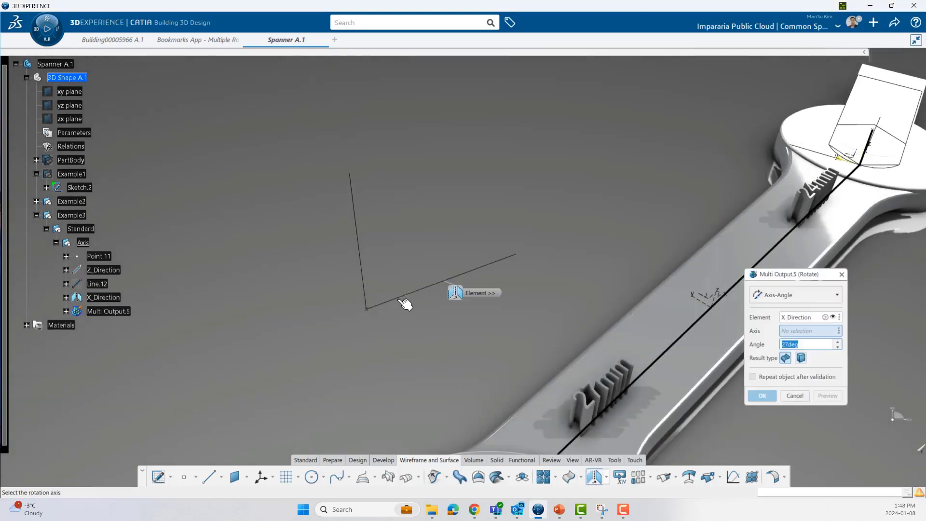
{"action": "left_click", "coordinate": [360, 267]}
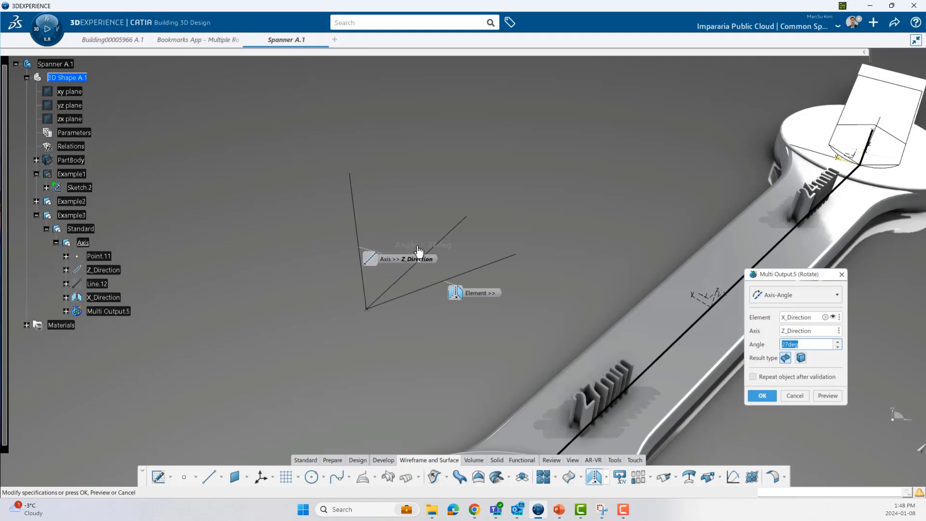
{"action": "left_click_drag", "start_coordinate": [418, 251], "coordinate": [342, 253]}
{"action": "key", "text": "Return"}
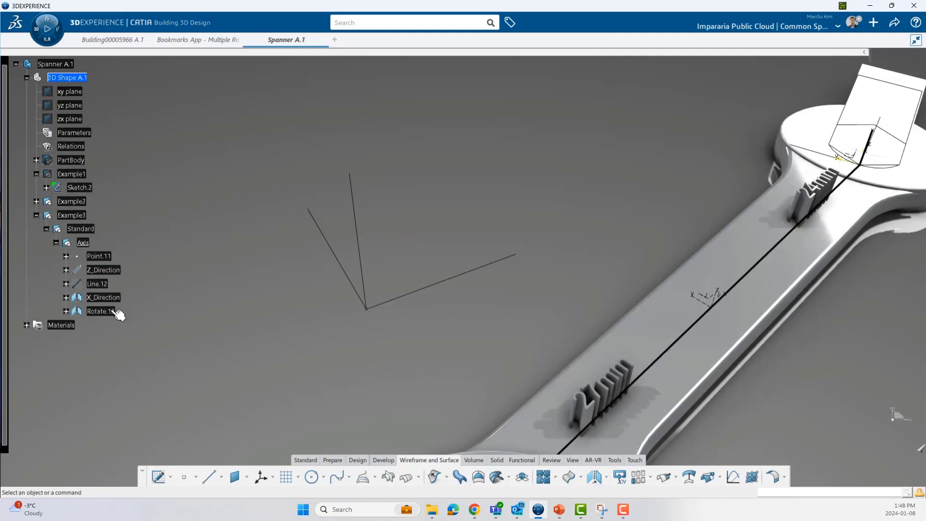
Rename the second rotated line as Y_Diretion.
{"action": "left_click", "coordinate": [102, 311]}
{"action": "key", "text": "alt+Return"}
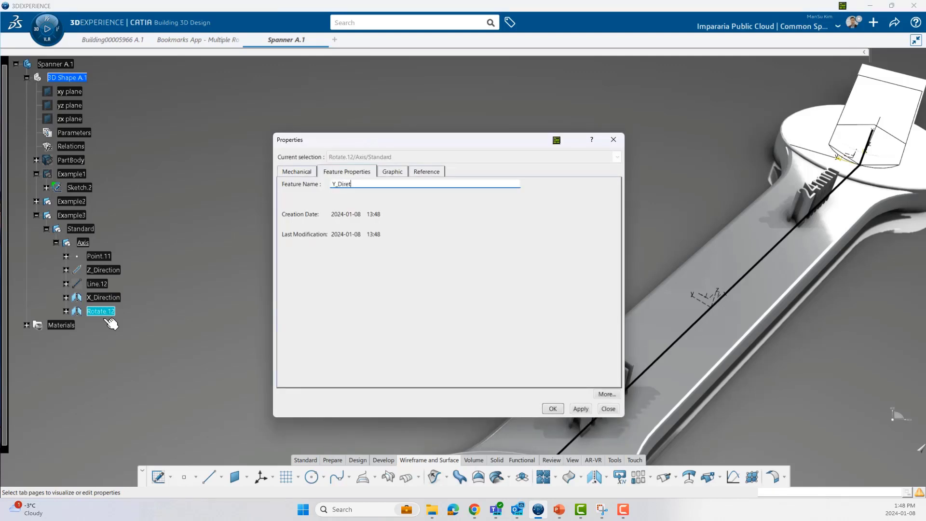
{"action": "key", "text": "Return"}
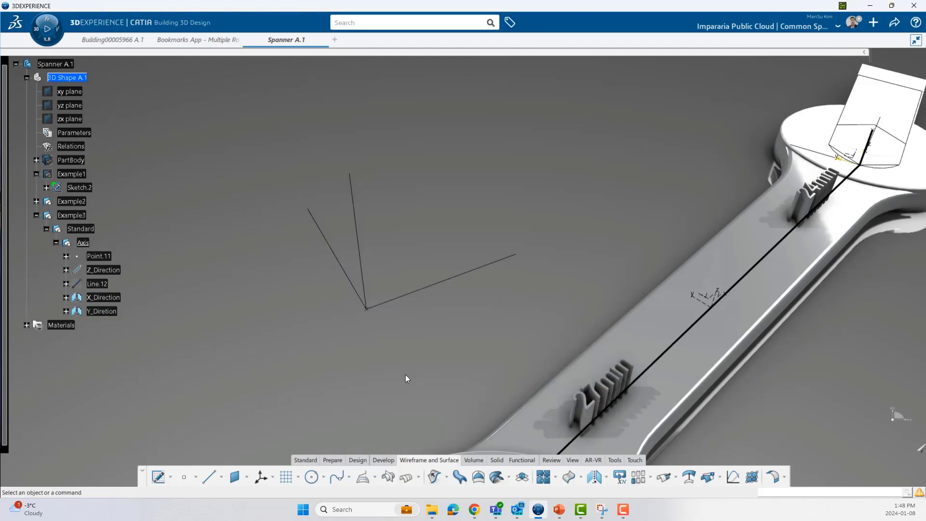
Create a standard axis system in the Axis set with Point.11 as origin, X_Direction as X axis and Y_Diretion as Y axis.
{"action": "middle_click_drag", "start_coordinate": [405, 379], "coordinate": [372, 391]}
{"action": "left_click", "coordinate": [261, 477]}
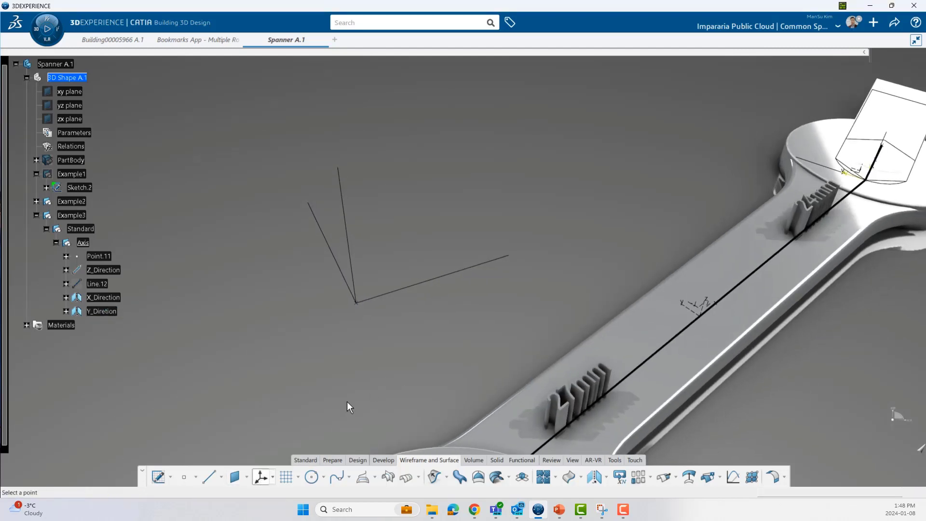
{"action": "left_click", "coordinate": [724, 242]}
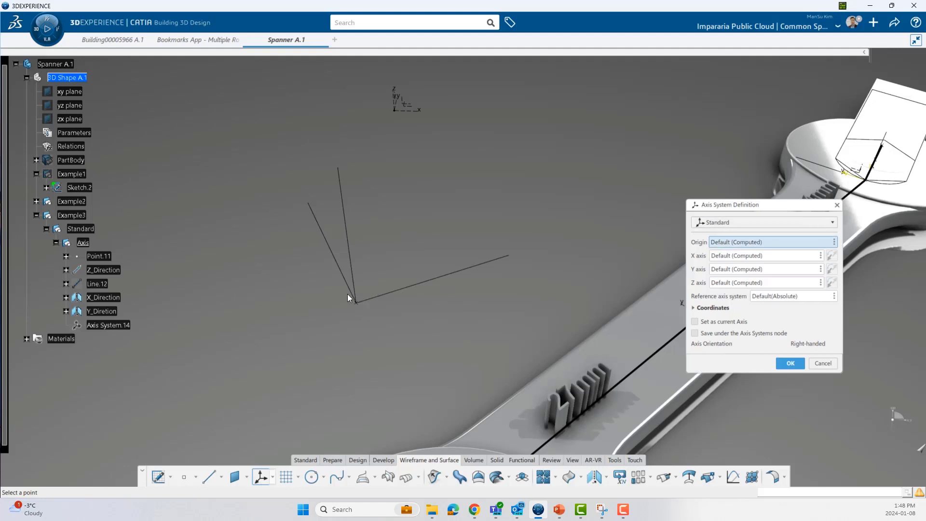
{"action": "left_click", "coordinate": [356, 303]}
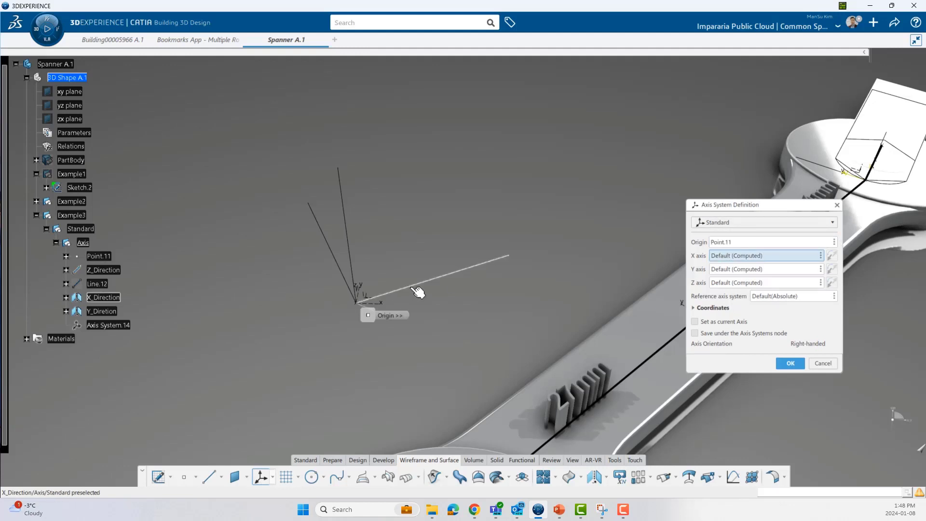
{"action": "left_click", "coordinate": [420, 284]}
{"action": "left_click", "coordinate": [339, 265]}
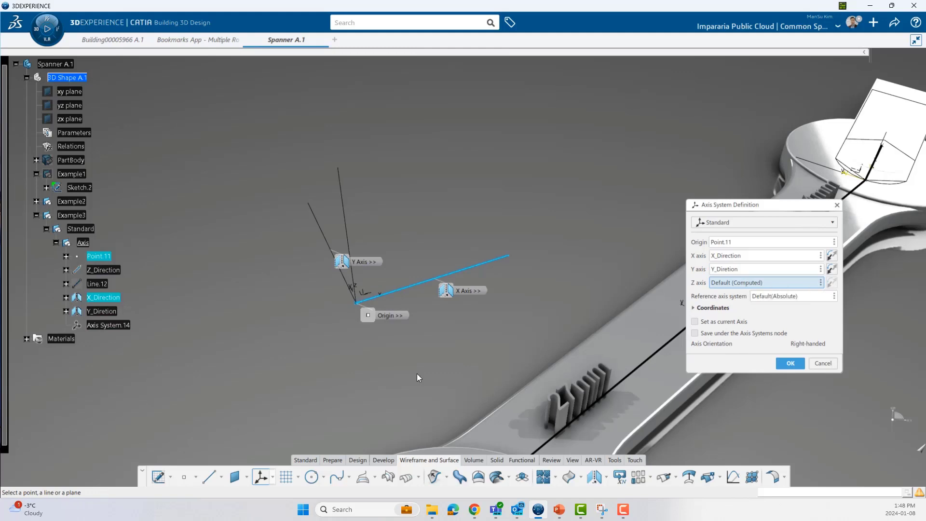
{"action": "middle_click_drag", "start_coordinate": [418, 362], "coordinate": [405, 326]}
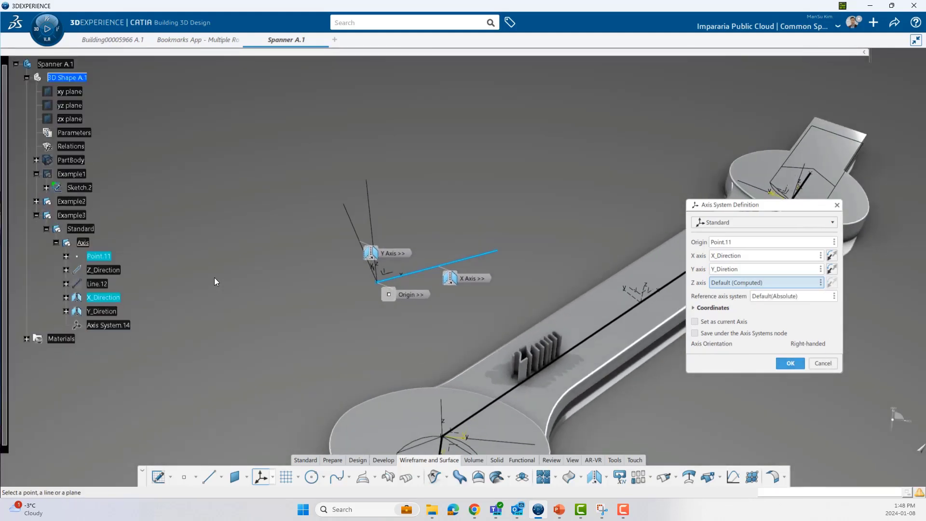
{"action": "left_click", "coordinate": [695, 322]}
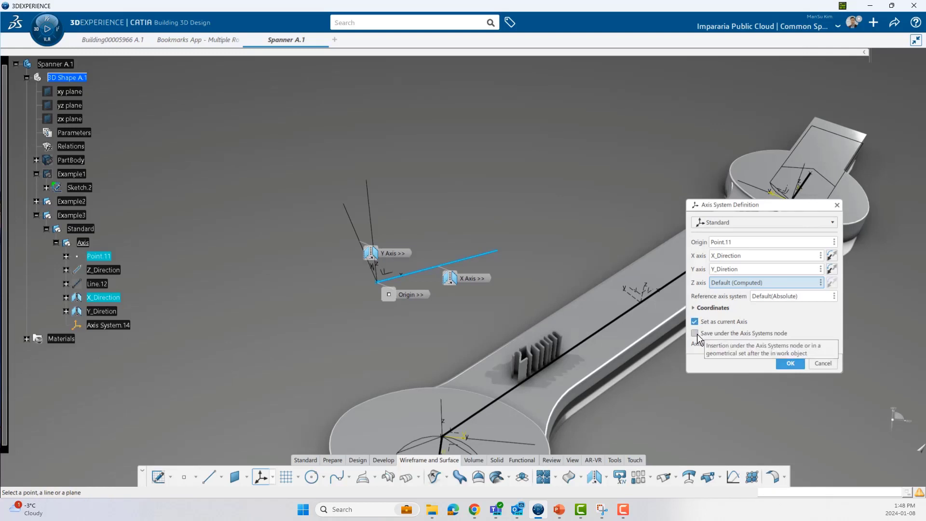
{"action": "left_click", "coordinate": [695, 333]}
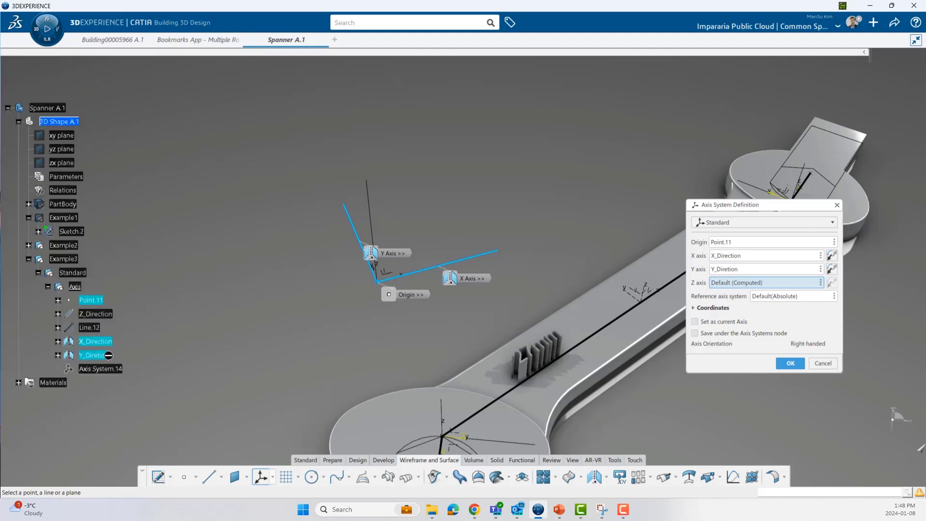
{"action": "left_click", "coordinate": [791, 364]}
Set the X coordinate of the reference point in the Axis set to 100 mm.
{"action": "left_click", "coordinate": [98, 369]}
{"action": "middle_click_drag", "start_coordinate": [482, 329], "coordinate": [340, 328]}
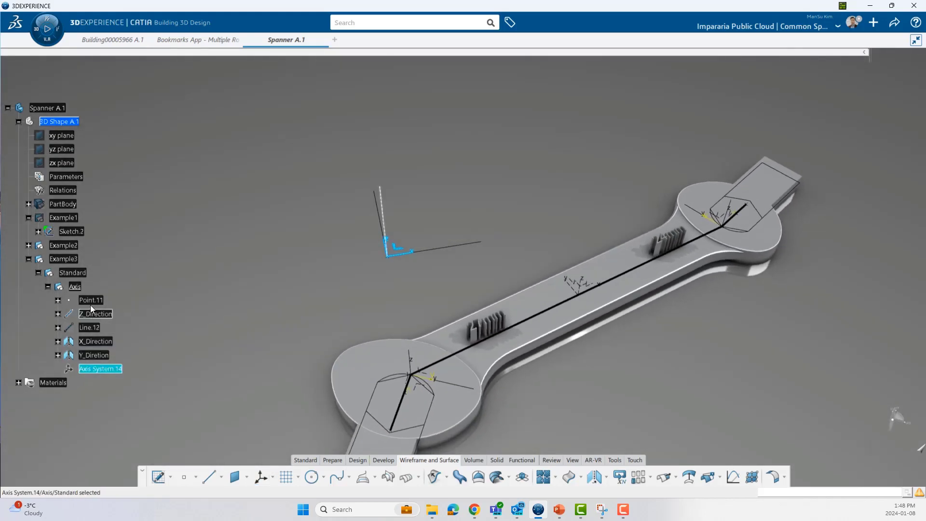
{"action": "left_click", "coordinate": [82, 288]}
{"action": "middle_click_drag", "start_coordinate": [451, 300], "coordinate": [487, 306]}
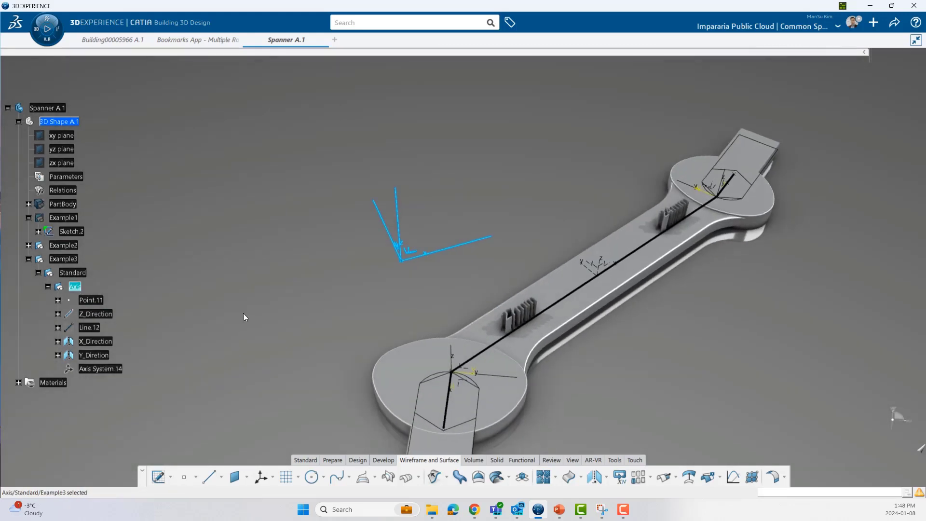
{"action": "left_click", "coordinate": [244, 317]}
{"action": "left_click", "coordinate": [57, 300]}
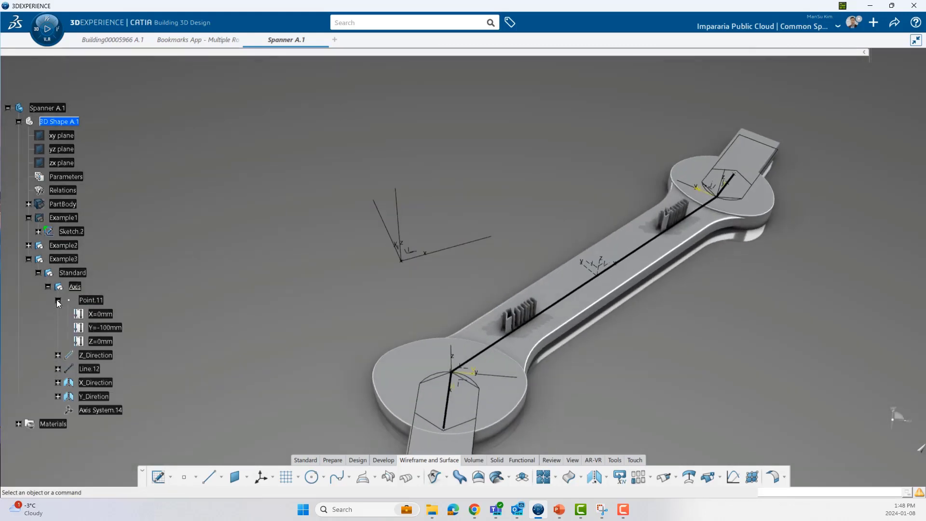
{"action": "double_click", "coordinate": [109, 314]}
{"action": "type", "text": "100mm"}
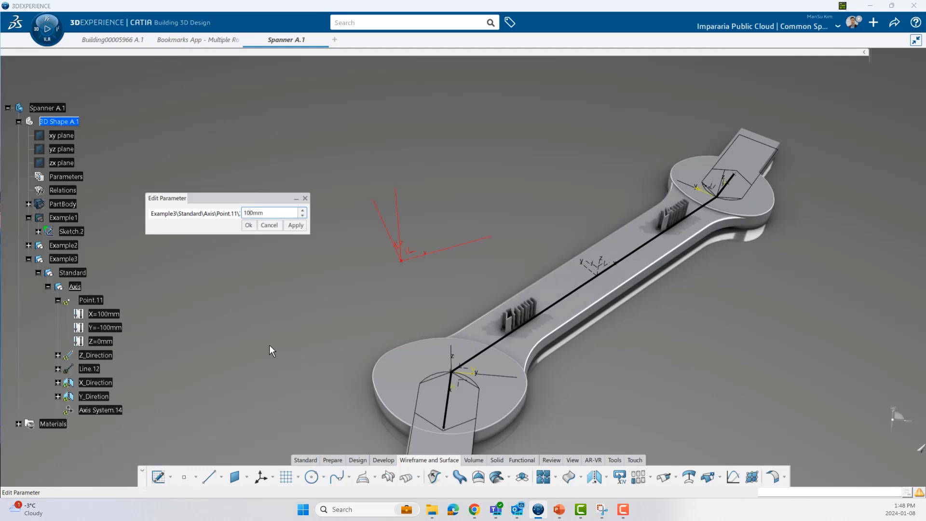
{"action": "key", "text": "Return"}
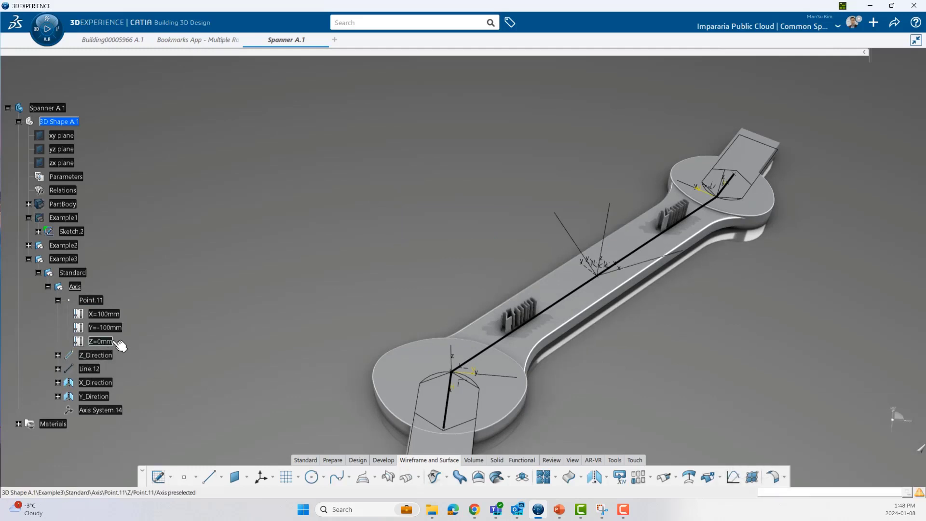
Set the rotation angle of X_Direction in the Axis set to 45 degrees.
{"action": "left_click", "coordinate": [58, 383]}
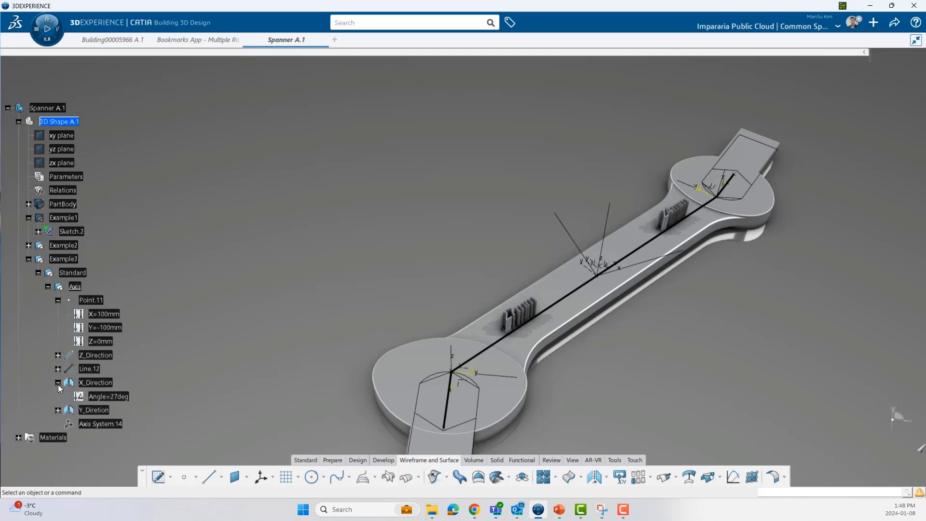
{"action": "double_click", "coordinate": [116, 396]}
{"action": "type", "text": "45"}
{"action": "key", "text": "Return"}
{"action": "middle_click_drag", "start_coordinate": [554, 345], "coordinate": [569, 333]}
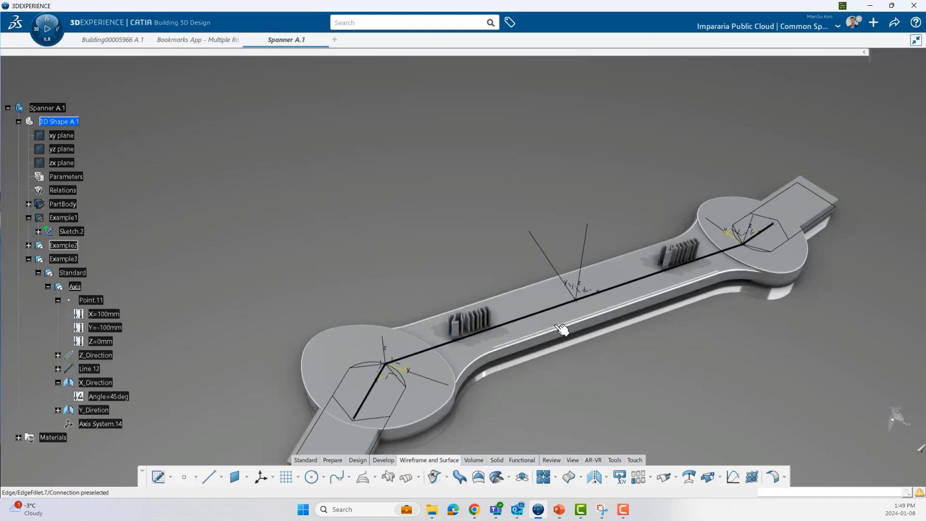
{"action": "left_click", "coordinate": [73, 246]}
{"action": "left_click", "coordinate": [202, 364]}
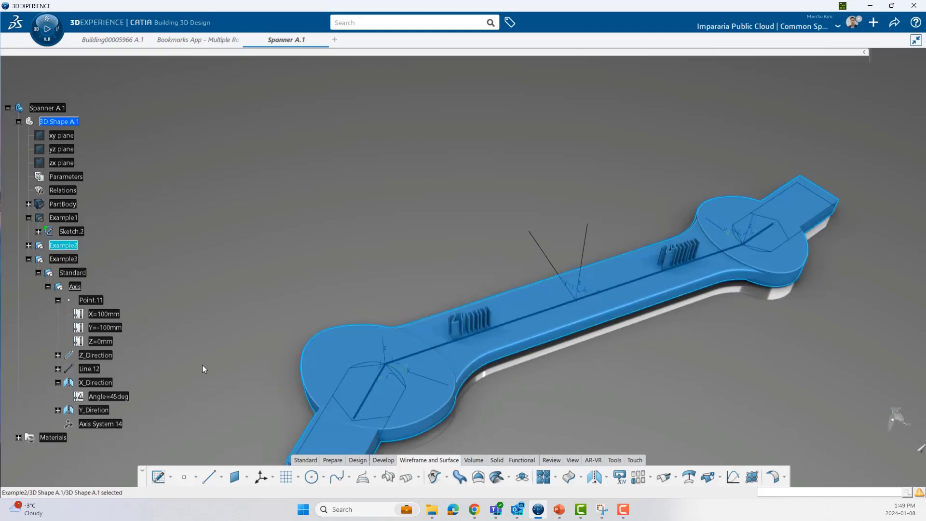
Set the reference point's X coordinate to 200 mm and its Y coordinate to -200 mm.
{"action": "double_click", "coordinate": [116, 317]}
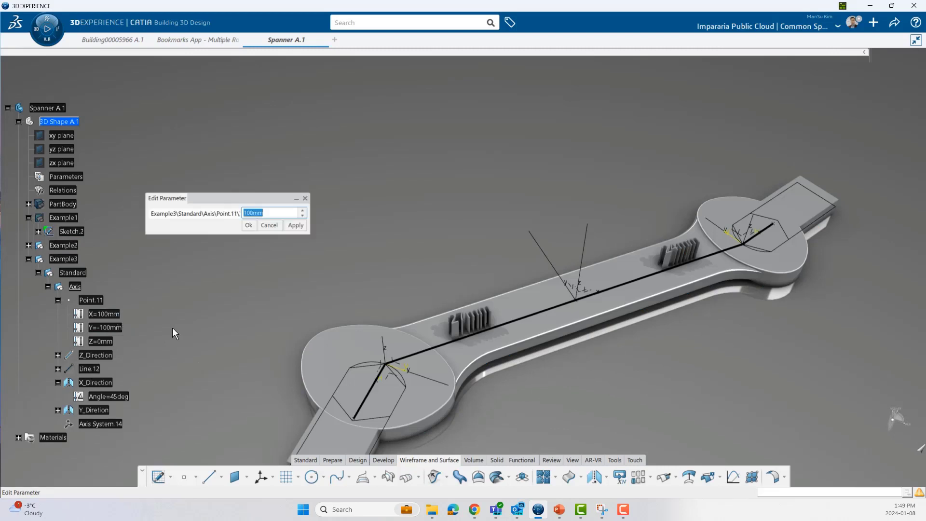
{"action": "middle_click_drag", "start_coordinate": [511, 207], "coordinate": [436, 268]}
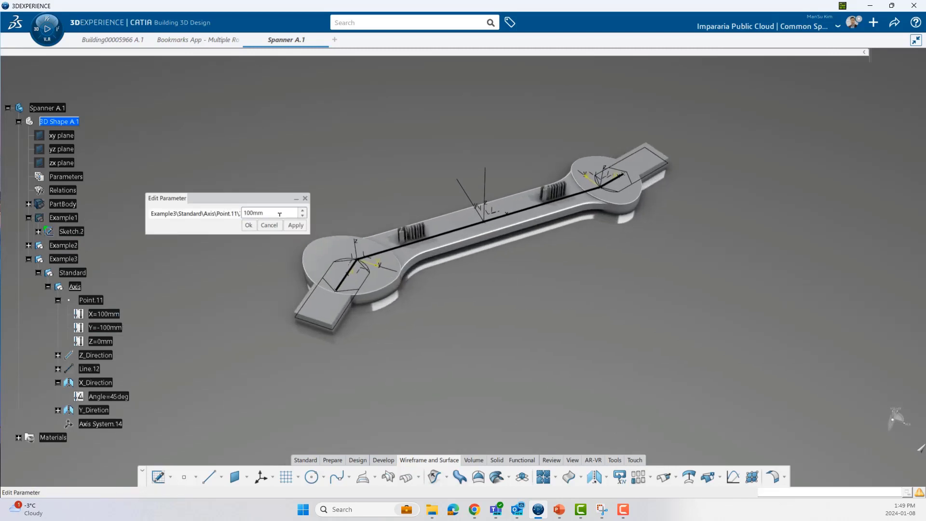
{"action": "type", "text": "200"}
{"action": "left_click", "coordinate": [248, 225]}
{"action": "double_click", "coordinate": [105, 328]}
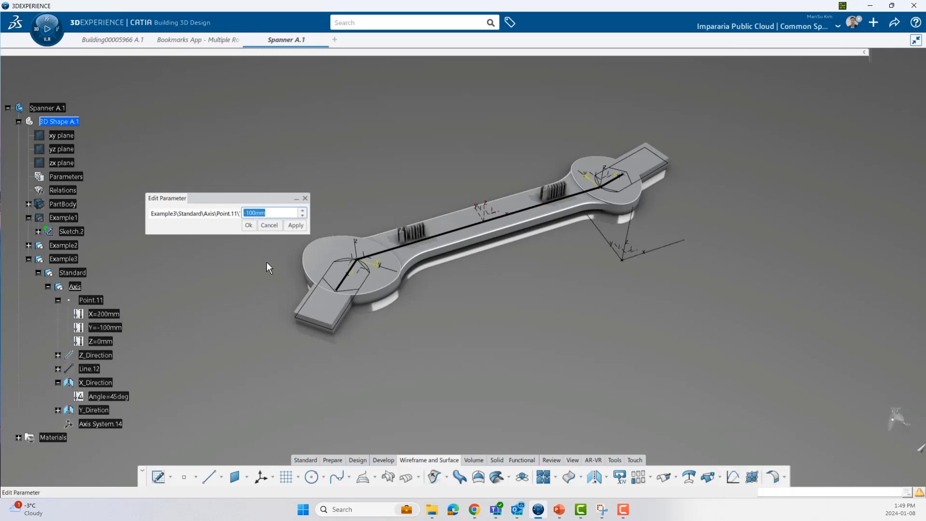
{"action": "type", "text": "-200"}
{"action": "key", "text": "Return"}
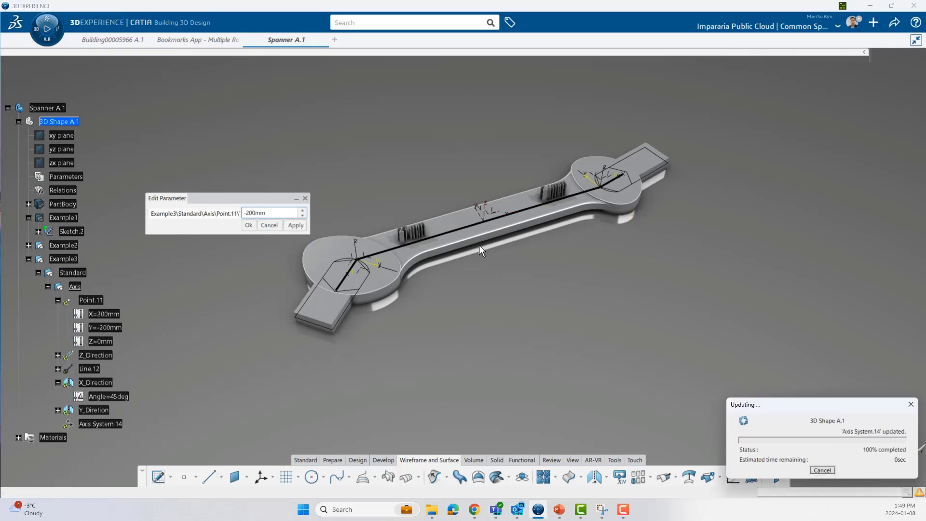
{"action": "middle_click_drag", "start_coordinate": [600, 309], "coordinate": [516, 308]}
{"action": "middle_click_drag", "start_coordinate": [550, 408], "coordinate": [517, 332]}
Collapse the Axis set in the tree and highlight it to examine where its geometry lies relative to the spanner.
{"action": "left_click", "coordinate": [58, 300]}
{"action": "left_click", "coordinate": [75, 286]}
{"action": "mouse_move", "coordinate": [458, 295]}
{"action": "middle_mouse_down"}
{"action": "mouse_move", "coordinate": [434, 306]}
{"action": "mouse_move", "coordinate": [418, 340]}
{"action": "mouse_move", "coordinate": [417, 324]}
{"action": "middle_mouse_up"}
{"action": "left_click", "coordinate": [48, 286]}
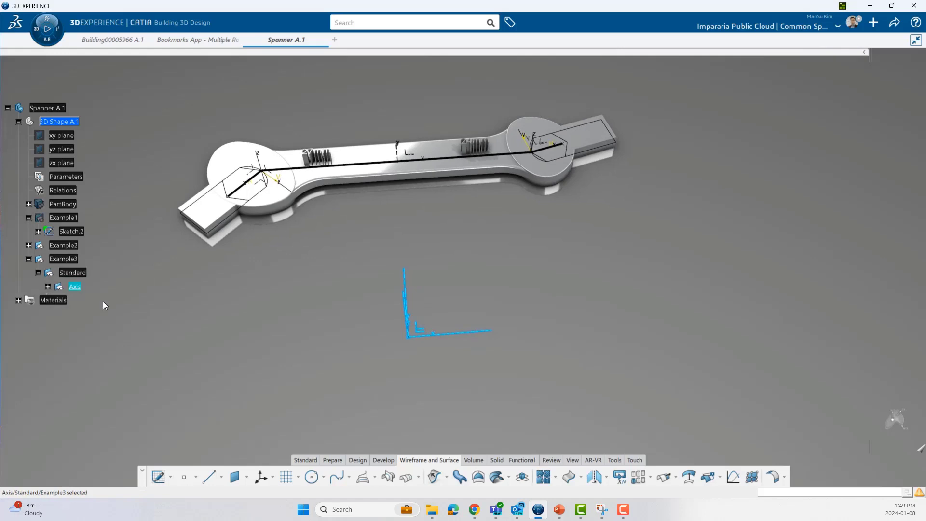
{"action": "left_click", "coordinate": [95, 281]}
{"action": "left_click", "coordinate": [77, 287]}
{"action": "middle_click_drag", "start_coordinate": [407, 372], "coordinate": [410, 360]}
{"action": "left_click", "coordinate": [366, 340]}
Insert a geometrical set under the Standard set and rename it Skeleton.
{"action": "left_click", "coordinate": [77, 273]}
{"action": "left_click", "coordinate": [123, 240]}
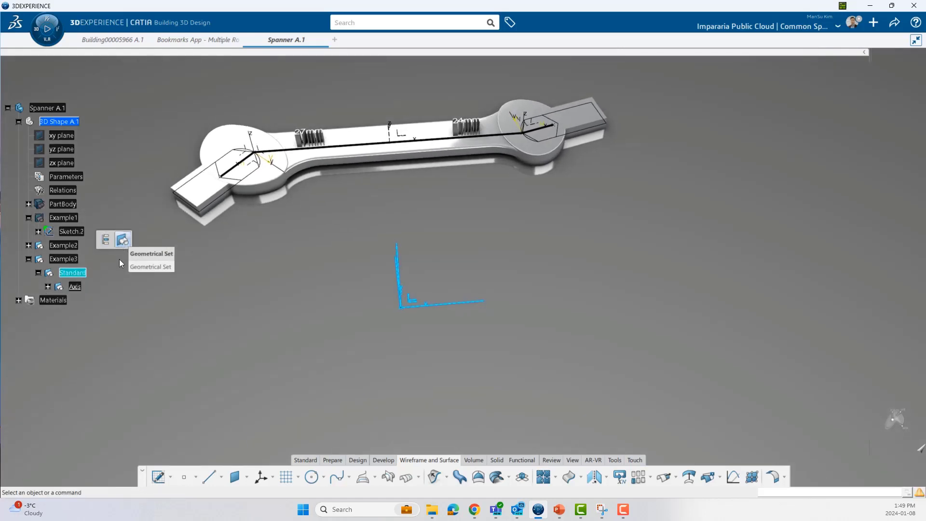
{"action": "left_click", "coordinate": [96, 300]}
{"action": "key", "text": "alt+Return"}
{"action": "type", "text": "S"}
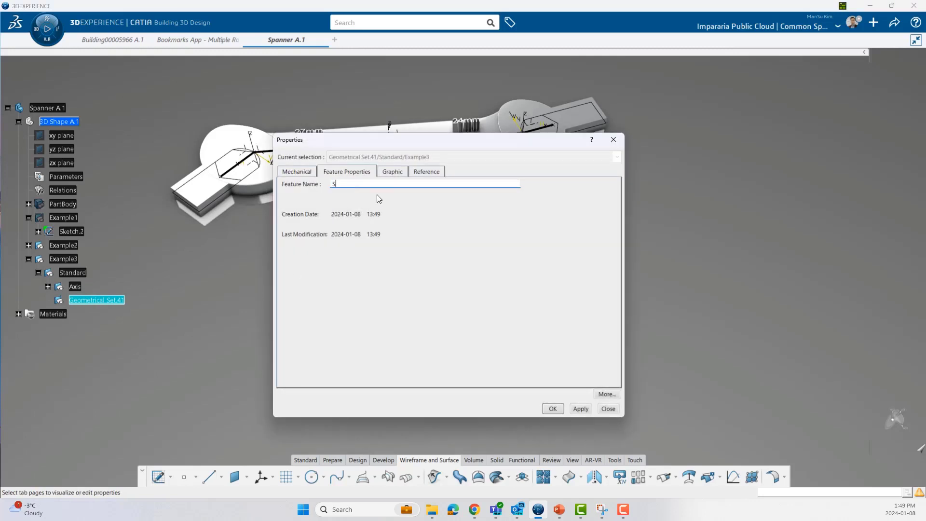
{"action": "type", "text": "keleton"}
{"action": "key", "text": "Return"}
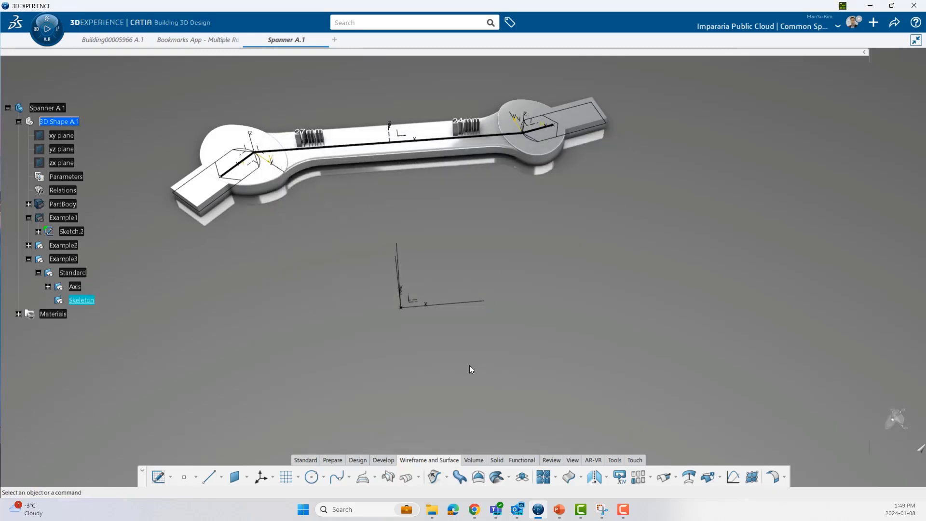
Create a positioned sketch in the Skeleton set on the XY plane of the new axis system.
{"action": "left_click", "coordinate": [159, 477]}
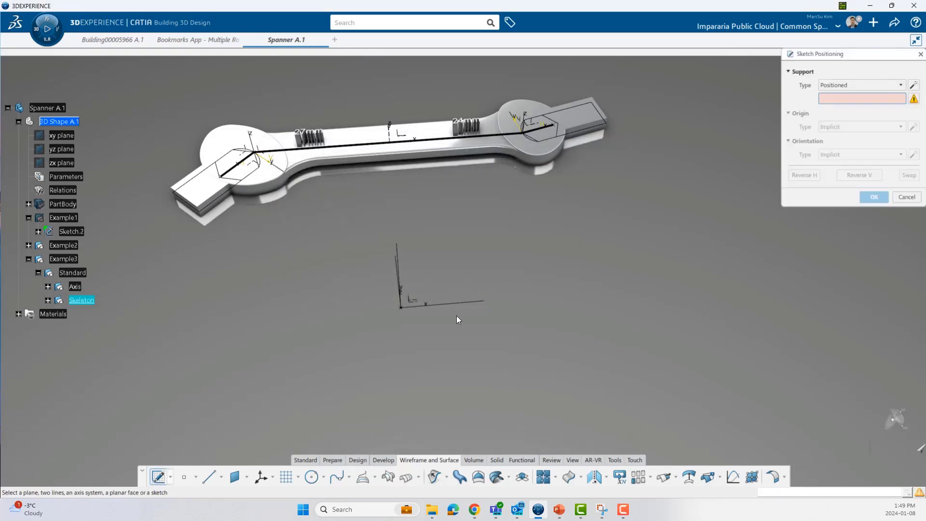
{"action": "middle_click_drag", "start_coordinate": [457, 316], "coordinate": [408, 327]}
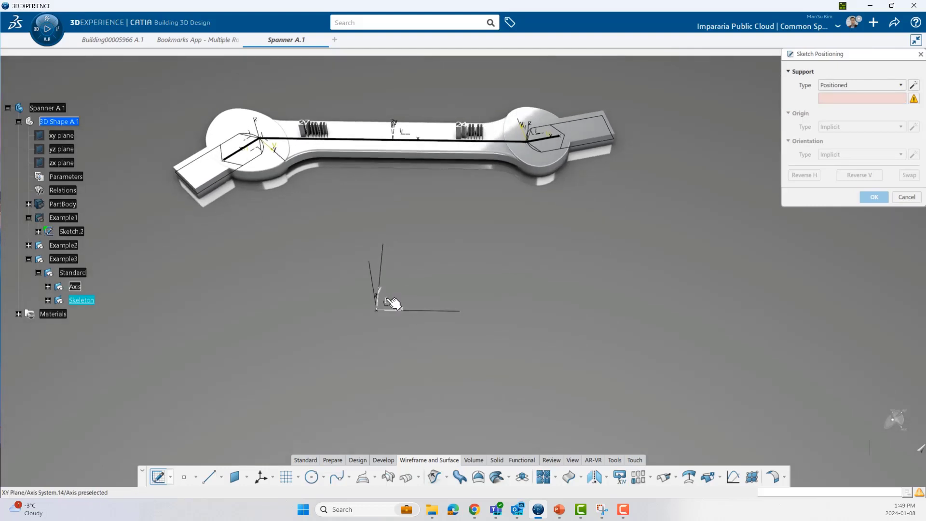
{"action": "left_click", "coordinate": [389, 300]}
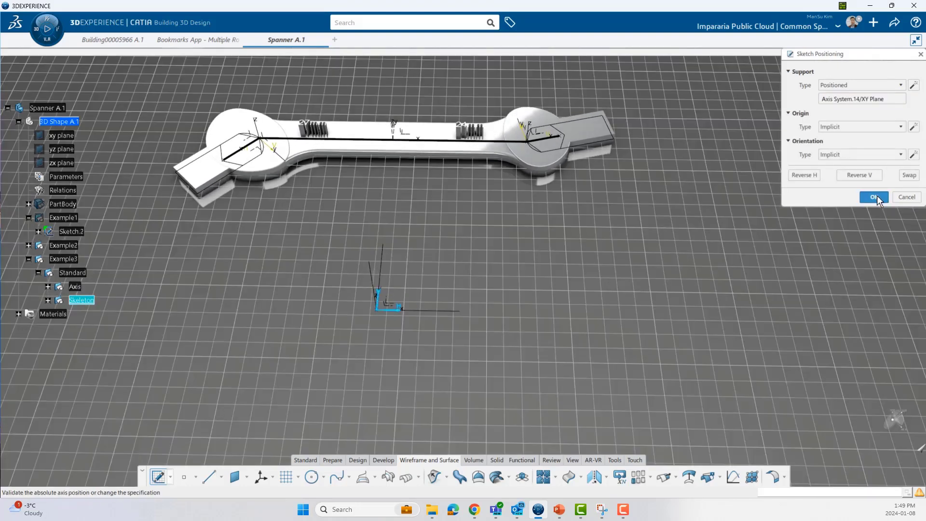
{"action": "left_click", "coordinate": [882, 198]}
{"action": "mouse_move", "coordinate": [487, 338]}
{"action": "middle_mouse_down"}
{"action": "mouse_move", "coordinate": [318, 314]}
{"action": "mouse_move", "coordinate": [400, 405]}
{"action": "mouse_move", "coordinate": [451, 389]}
{"action": "mouse_move", "coordinate": [450, 375]}
{"action": "mouse_move", "coordinate": [447, 390]}
{"action": "mouse_move", "coordinate": [442, 381]}
{"action": "middle_mouse_up"}
Sketch a line about 168 mm long along the horizontal axis through the origin, and shift it to roughly centre it.
{"action": "left_click", "coordinate": [424, 459]}
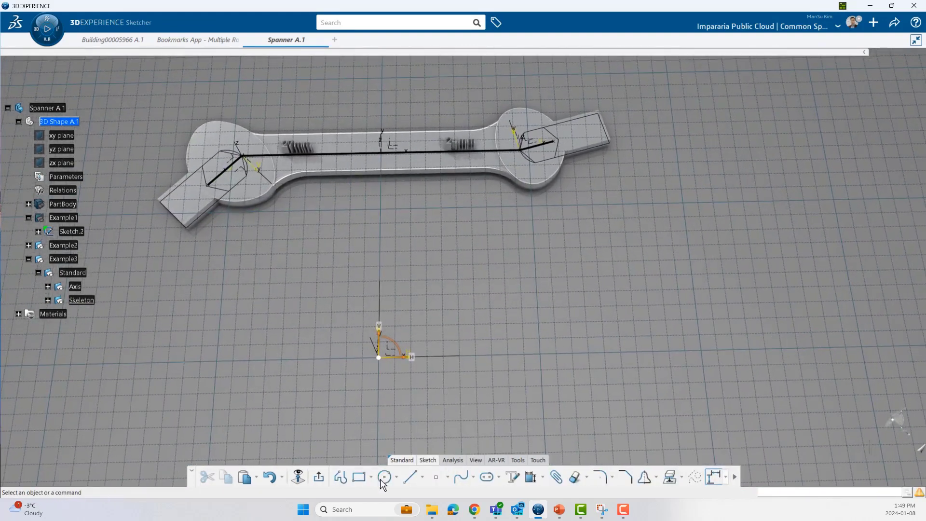
{"action": "left_click", "coordinate": [410, 477]}
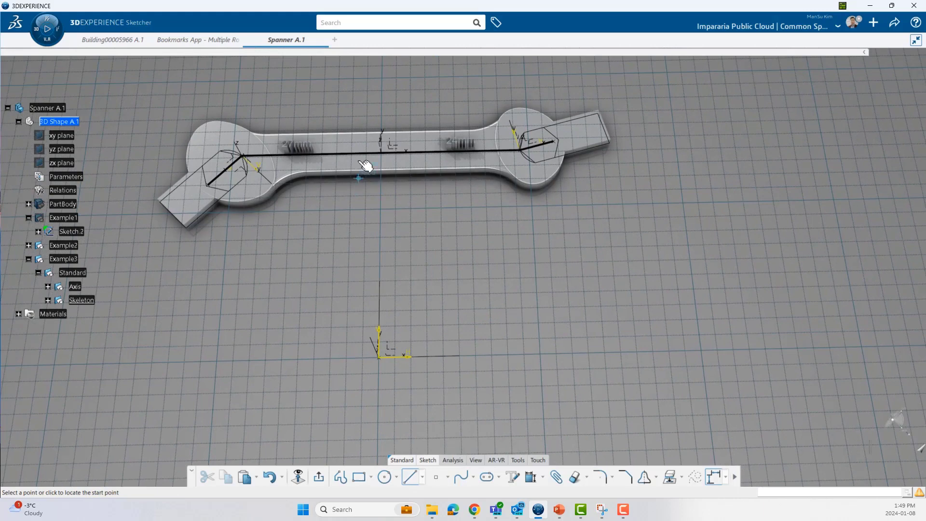
{"action": "left_click", "coordinate": [266, 359]}
{"action": "left_click", "coordinate": [537, 354]}
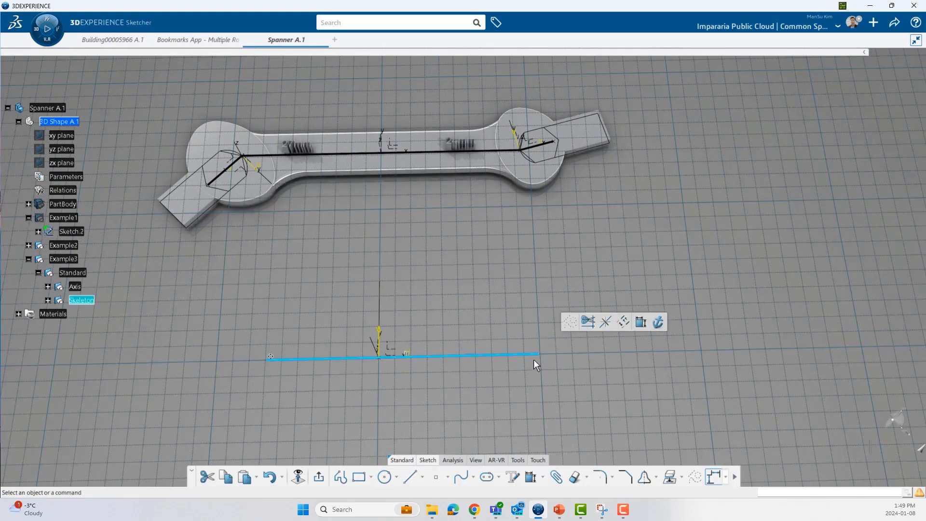
{"action": "left_click", "coordinate": [534, 360]}
{"action": "left_click_drag", "start_coordinate": [531, 356], "coordinate": [500, 370]}
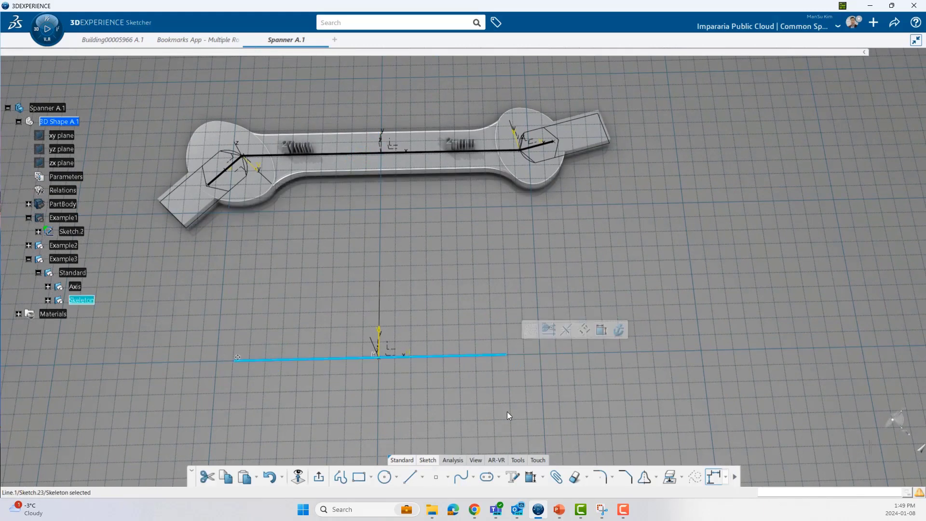
{"action": "left_click", "coordinate": [507, 412]}
Constrain the line's two endpoints to be symmetric about the sketch's vertical axis.
{"action": "left_click", "coordinate": [531, 477]}
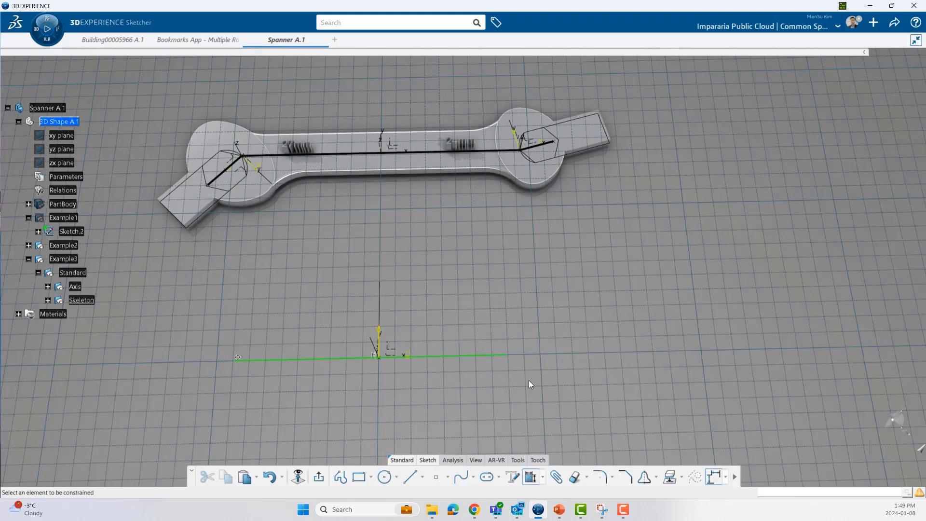
{"action": "left_click", "coordinate": [507, 355]}
{"action": "left_click", "coordinate": [237, 359]}
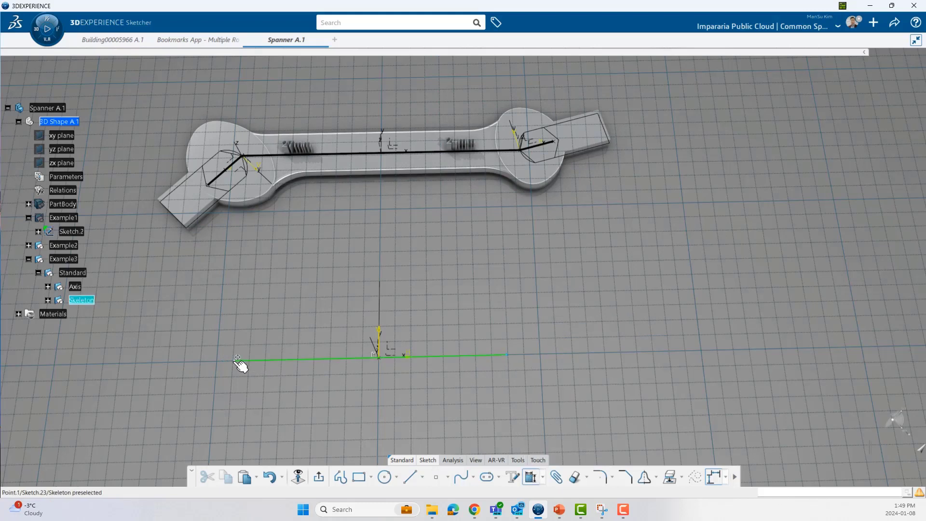
{"action": "right_click", "coordinate": [351, 399]}
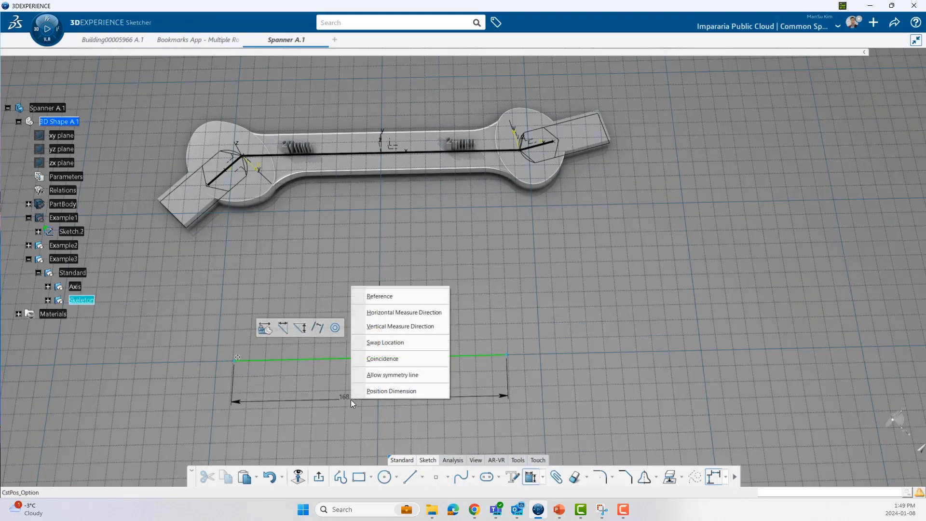
{"action": "left_click", "coordinate": [428, 377]}
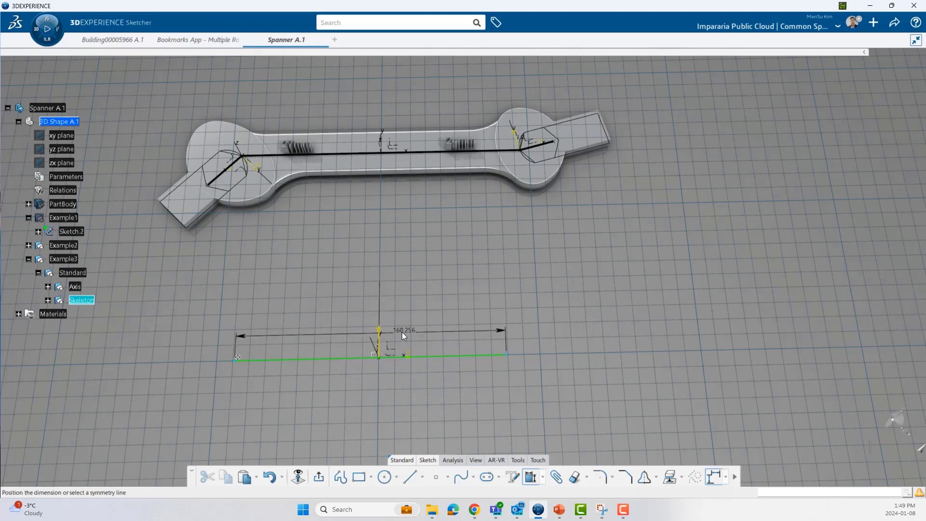
{"action": "left_click", "coordinate": [380, 328]}
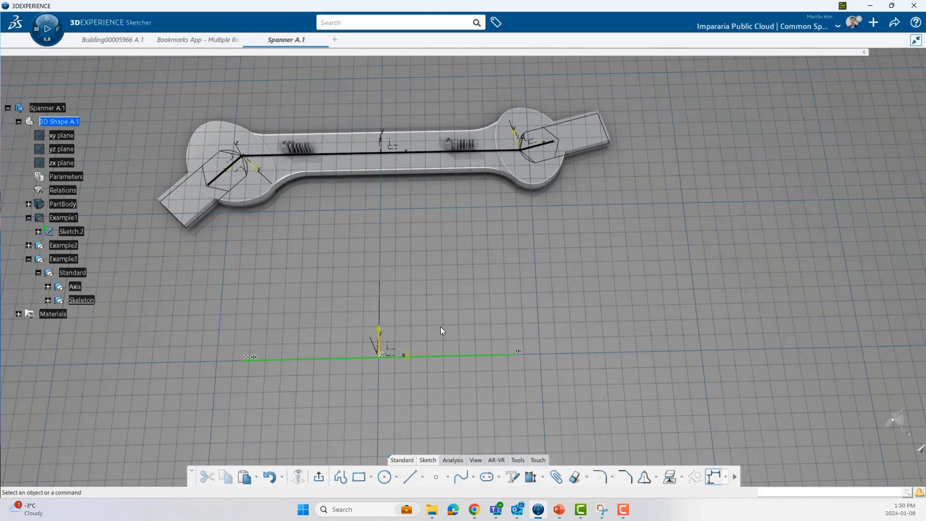
Stretch the horizontal line outward from its right endpoint to test the symmetry constraint about the vertical axis.
{"action": "middle_click_drag", "start_coordinate": [478, 373], "coordinate": [479, 355]}
{"action": "mouse_move", "coordinate": [549, 342]}
{"action": "left_mouse_down"}
{"action": "mouse_move", "coordinate": [500, 360]}
{"action": "mouse_move", "coordinate": [568, 351]}
{"action": "left_mouse_up"}
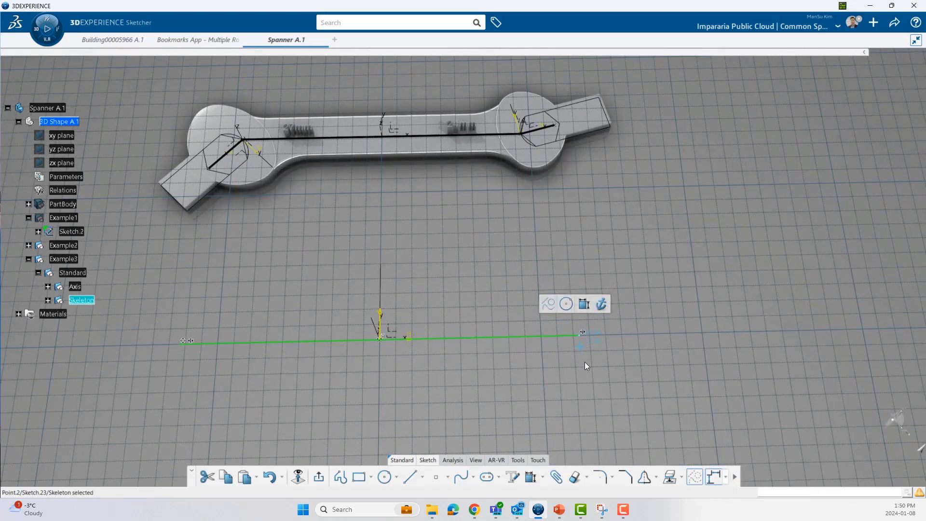
{"action": "left_click", "coordinate": [564, 410]}
{"action": "mouse_move", "coordinate": [564, 410]}
{"action": "middle_mouse_down", "text": "ctrl"}
{"action": "mouse_move", "coordinate": [533, 395]}
{"action": "mouse_move", "coordinate": [578, 299]}
{"action": "middle_mouse_up", "text": "ctrl"}
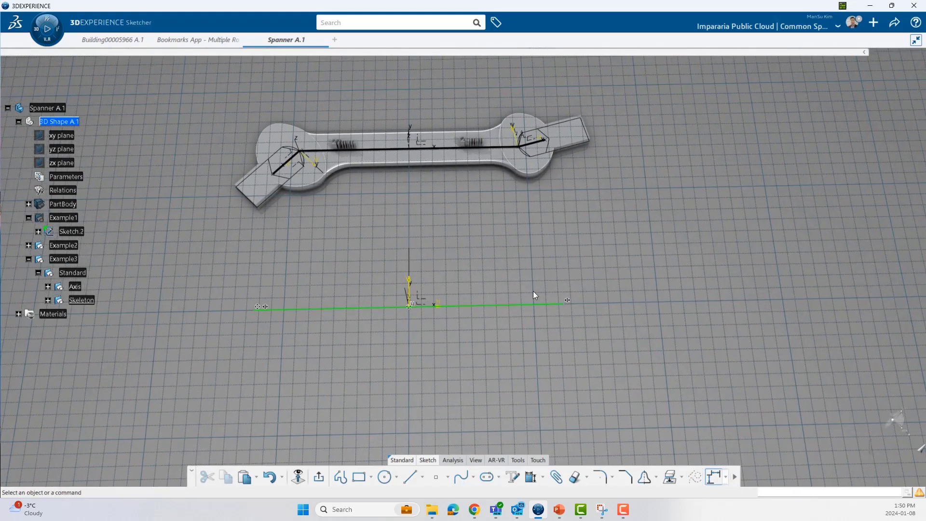
Dimension the horizontal line's length below it and set it to 188 mm.
{"action": "left_click", "coordinate": [532, 477]}
{"action": "left_click", "coordinate": [473, 307]}
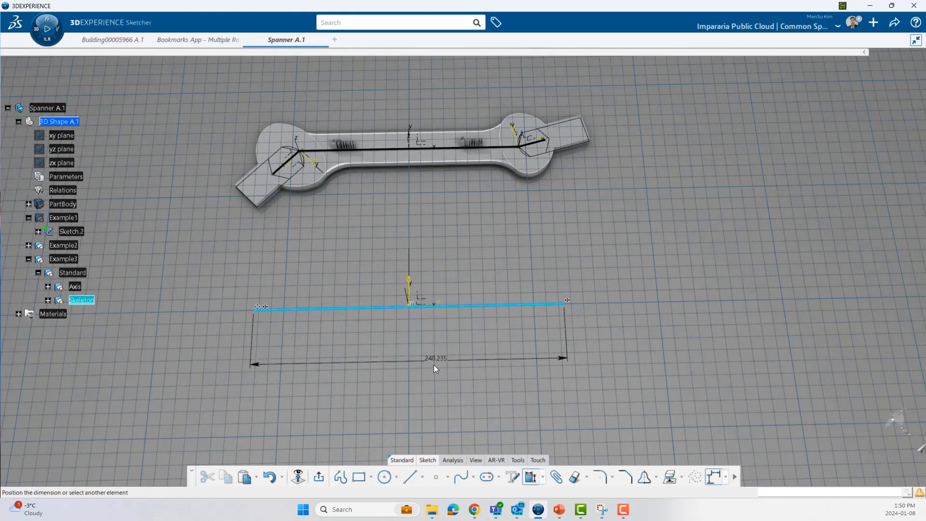
{"action": "left_click", "coordinate": [410, 375]}
{"action": "type", "text": "188"}
{"action": "key", "text": "Return"}
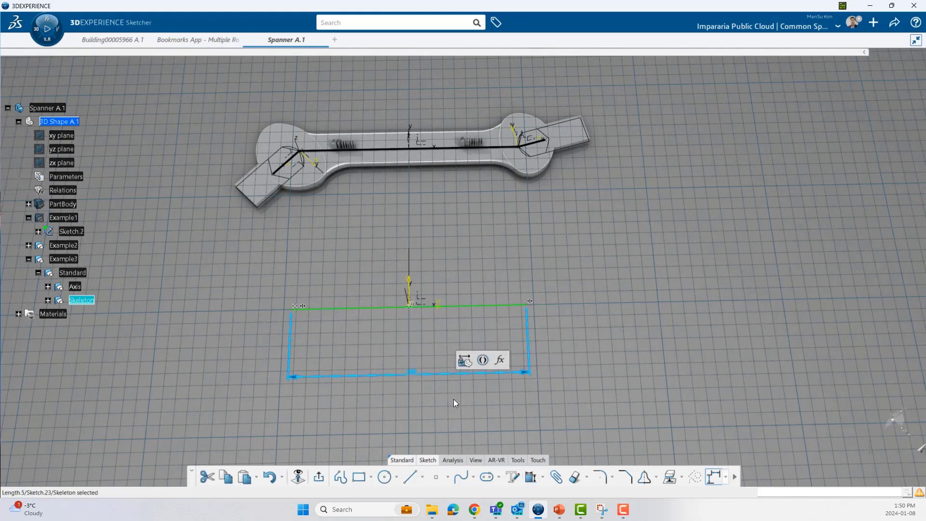
{"action": "left_click", "coordinate": [464, 418]}
Sketch an angled line from the horizontal line's right endpoint, sloping upward and outward.
{"action": "middle_click_drag", "start_coordinate": [465, 420], "coordinate": [434, 400]}
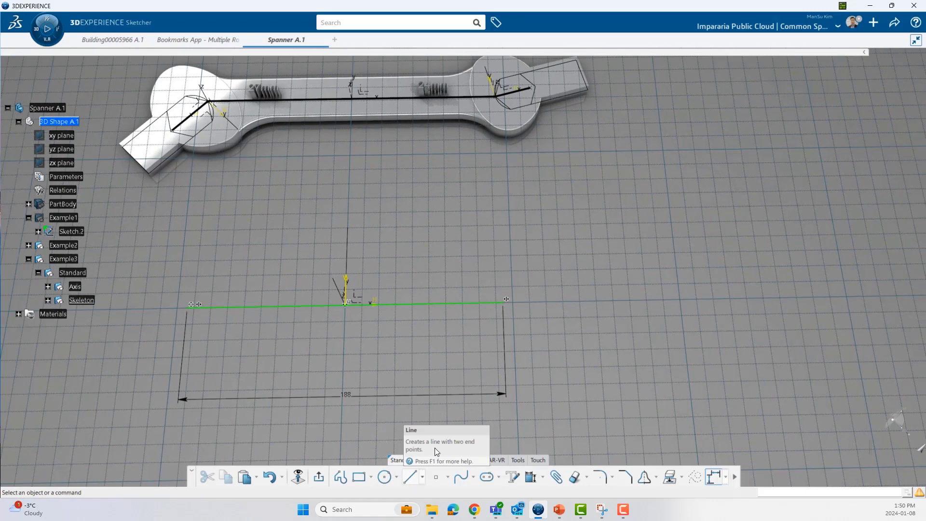
{"action": "middle_click_drag", "start_coordinate": [575, 146], "coordinate": [469, 199]}
{"action": "middle_click_drag", "start_coordinate": [512, 325], "coordinate": [651, 254]}
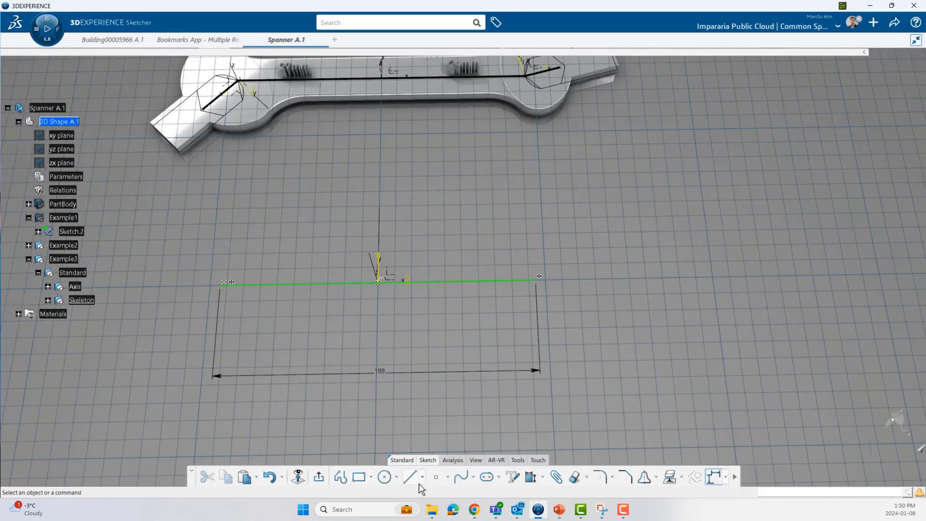
{"action": "left_click", "coordinate": [412, 477]}
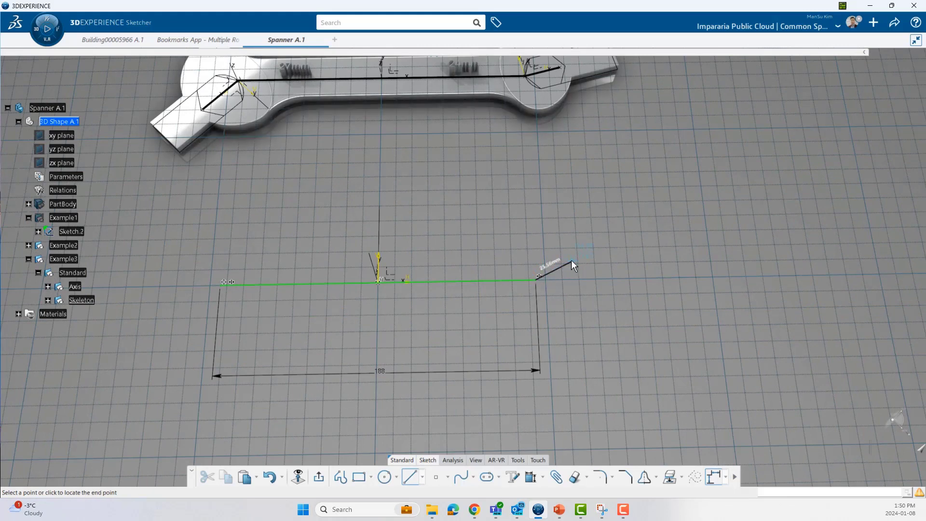
{"action": "middle_click_drag", "start_coordinate": [647, 223], "coordinate": [522, 285]}
{"action": "left_click", "coordinate": [523, 297]}
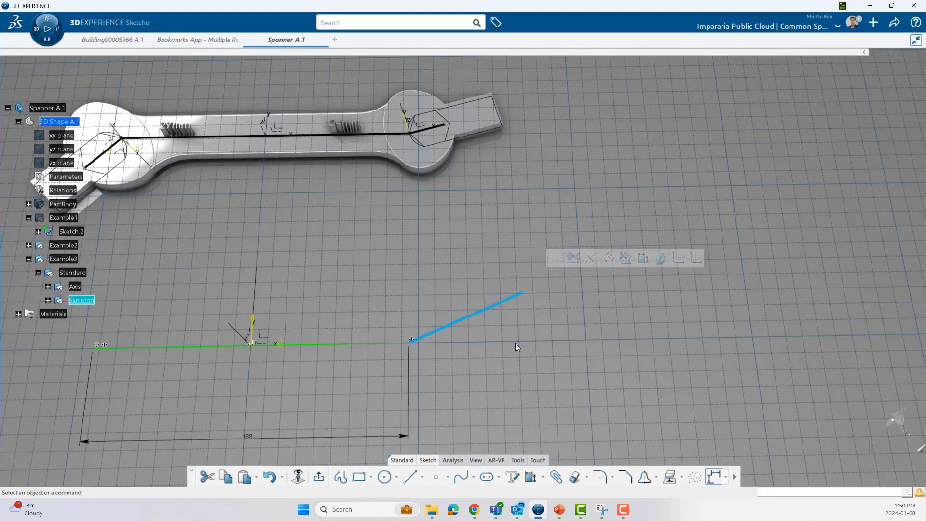
Sketch an angled line from the horizontal line's left endpoint, sloping downward and outward.
{"action": "middle_click_drag", "start_coordinate": [517, 347], "coordinate": [620, 310]}
{"action": "left_click", "coordinate": [412, 477]}
{"action": "mouse_move", "coordinate": [360, 315]}
{"action": "middle_mouse_down"}
{"action": "mouse_move", "coordinate": [404, 344]}
{"action": "mouse_move", "coordinate": [387, 348]}
{"action": "middle_mouse_up"}
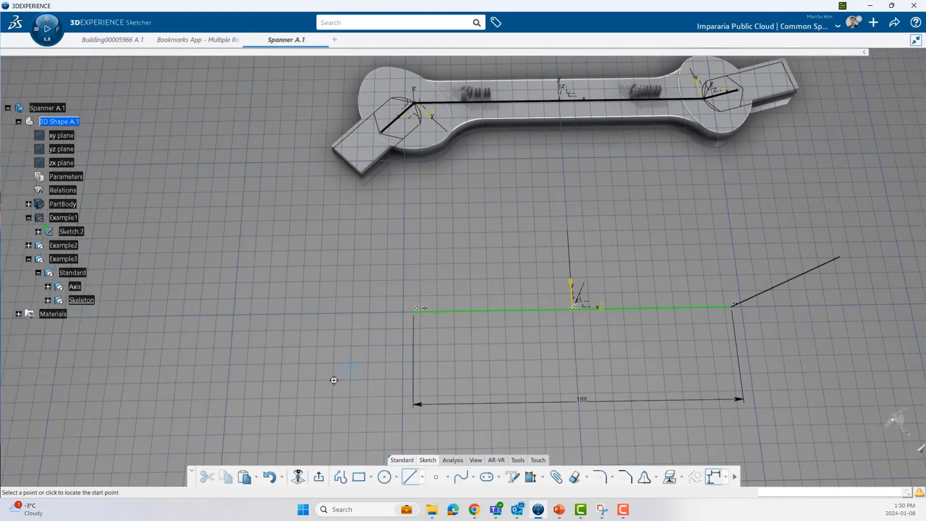
{"action": "left_click", "coordinate": [416, 313]}
{"action": "middle_click_drag", "start_coordinate": [415, 349], "coordinate": [390, 362]}
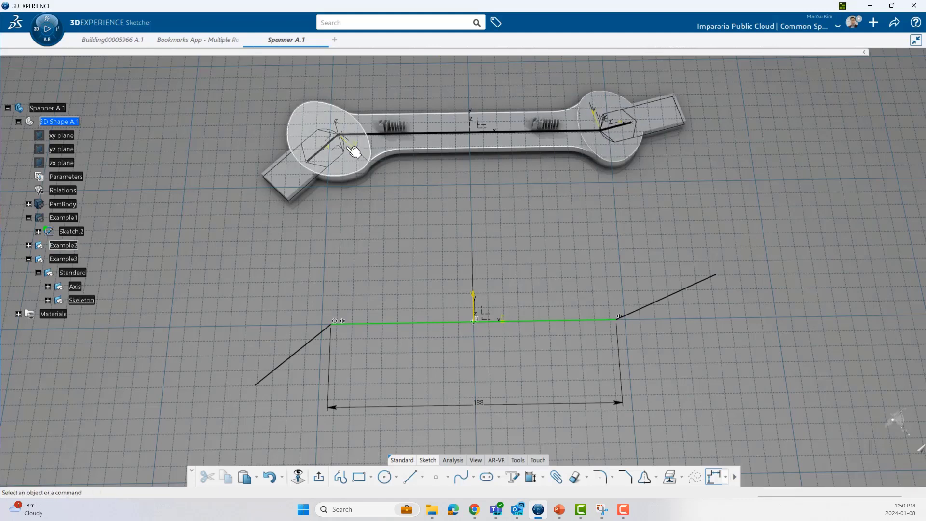
Examine the directions of the two angled end lines relative to the horizontal line and the existing spanner.
{"action": "middle_click_drag", "start_coordinate": [340, 295], "coordinate": [352, 252]}
{"action": "mouse_move", "coordinate": [546, 212]}
{"action": "middle_mouse_down"}
{"action": "mouse_move", "coordinate": [596, 207]}
{"action": "mouse_move", "coordinate": [567, 232]}
{"action": "middle_mouse_up"}
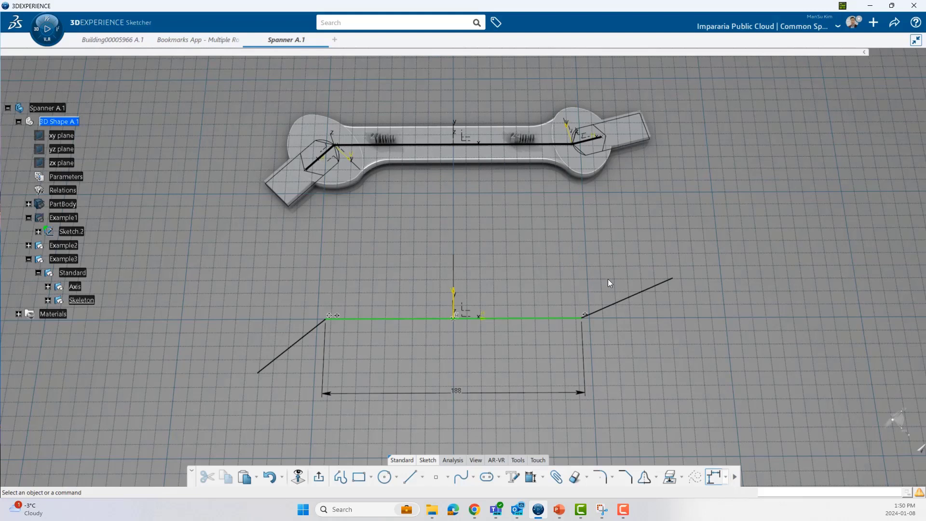
{"action": "left_click", "coordinate": [611, 305]}
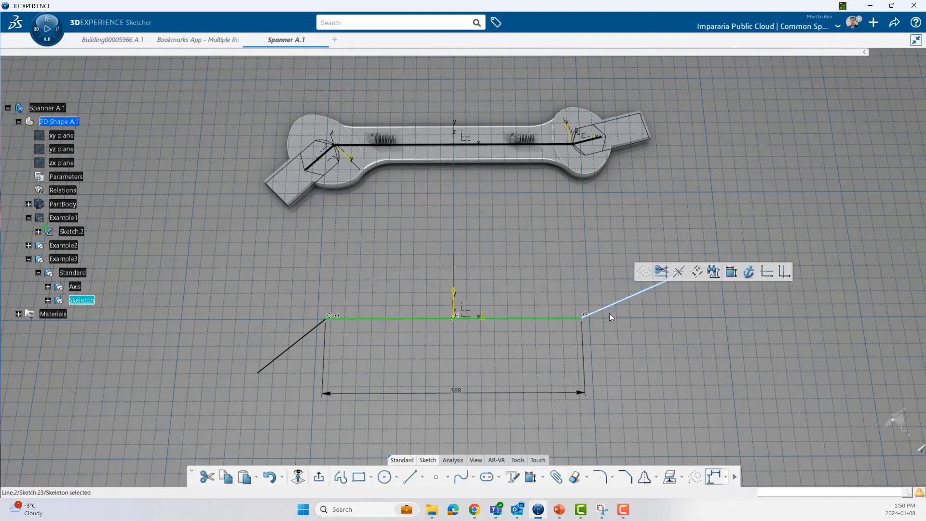
{"action": "left_click", "coordinate": [609, 313]}
{"action": "left_click", "coordinate": [610, 307]}
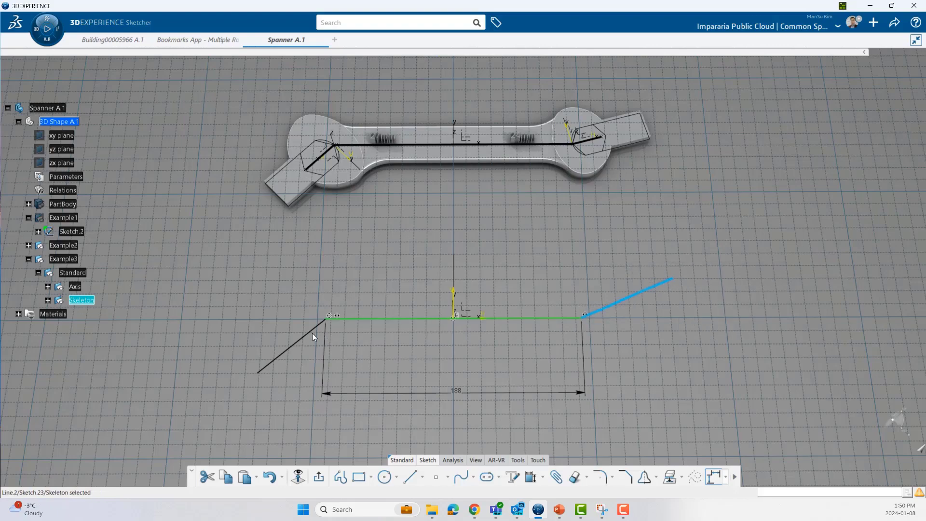
{"action": "mouse_move", "coordinate": [358, 328]}
{"action": "middle_mouse_down"}
{"action": "mouse_move", "coordinate": [715, 273]}
{"action": "mouse_move", "coordinate": [207, 352]}
{"action": "mouse_move", "coordinate": [624, 413]}
{"action": "mouse_move", "coordinate": [448, 387]}
{"action": "mouse_move", "coordinate": [485, 311]}
{"action": "mouse_move", "coordinate": [510, 323]}
{"action": "middle_mouse_up"}
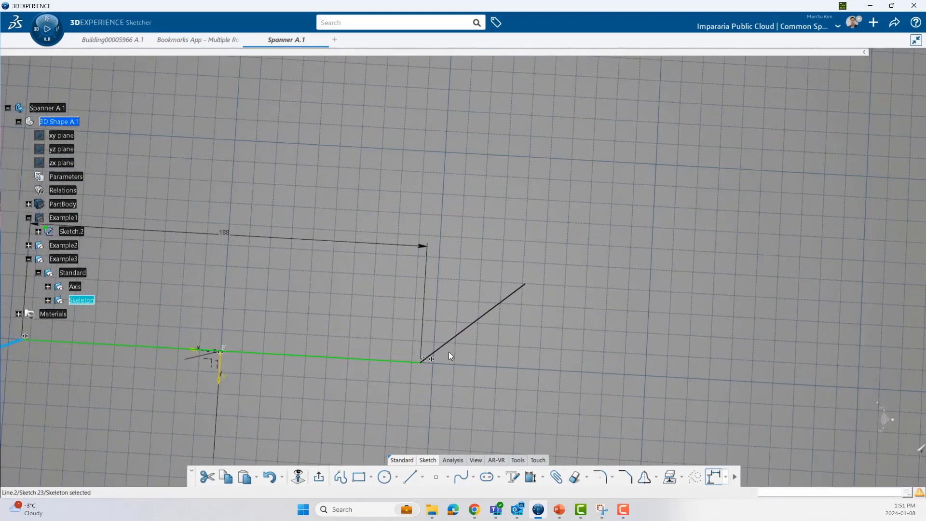
{"action": "mouse_move", "coordinate": [455, 341]}
{"action": "middle_mouse_down"}
{"action": "mouse_move", "coordinate": [455, 357]}
{"action": "mouse_move", "coordinate": [492, 393]}
{"action": "mouse_move", "coordinate": [473, 312]}
{"action": "mouse_move", "coordinate": [652, 341]}
{"action": "mouse_move", "coordinate": [490, 299]}
{"action": "mouse_move", "coordinate": [471, 280]}
{"action": "mouse_move", "coordinate": [379, 318]}
{"action": "middle_mouse_up"}
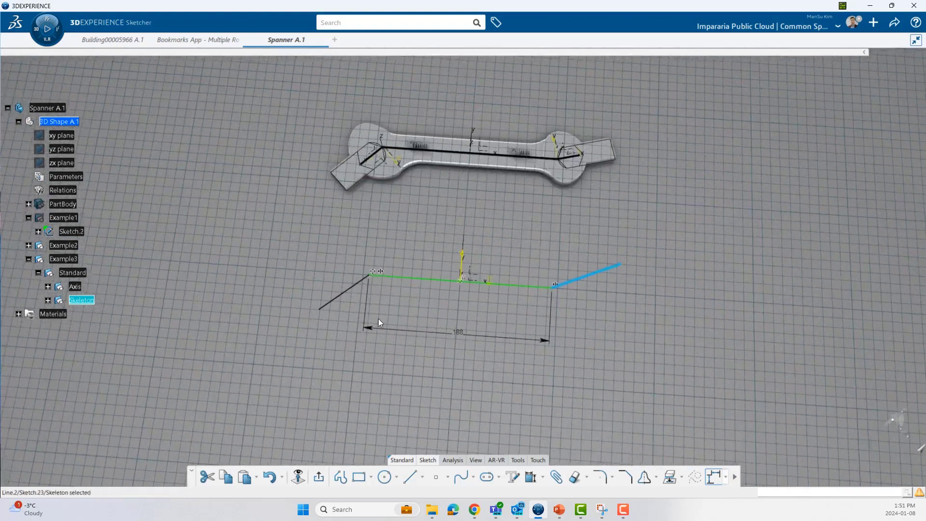
Delete the left angled line and redraw it at the horizontal line's left endpoint, sloping downward and outward.
{"action": "left_click", "coordinate": [341, 306]}
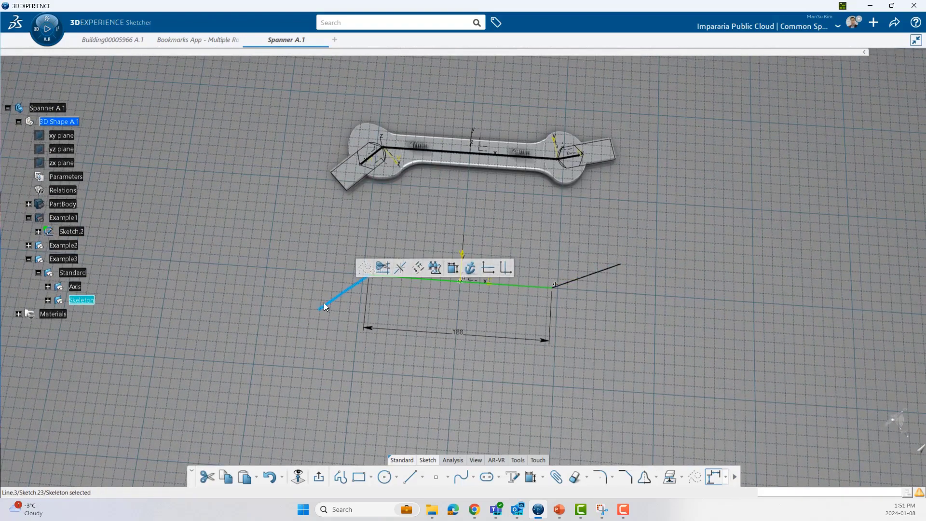
{"action": "key", "text": "Delete"}
{"action": "left_click", "coordinate": [407, 482]}
{"action": "middle_click_drag", "start_coordinate": [432, 367], "coordinate": [423, 252]}
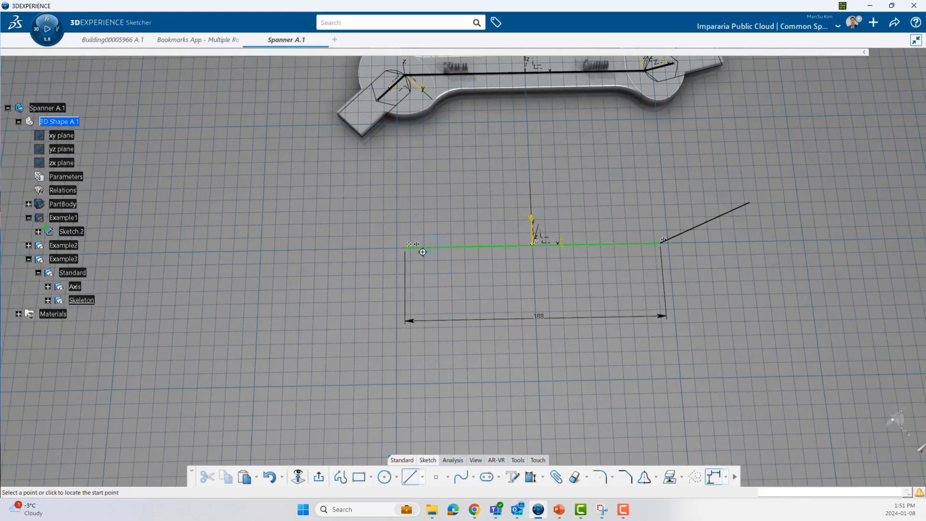
{"action": "left_click", "coordinate": [321, 322]}
Dimension the right angled line's length and set it to 100 mm.
{"action": "middle_click_drag", "start_coordinate": [449, 325], "coordinate": [571, 253]}
{"action": "left_click", "coordinate": [531, 476]}
{"action": "left_click", "coordinate": [574, 254]}
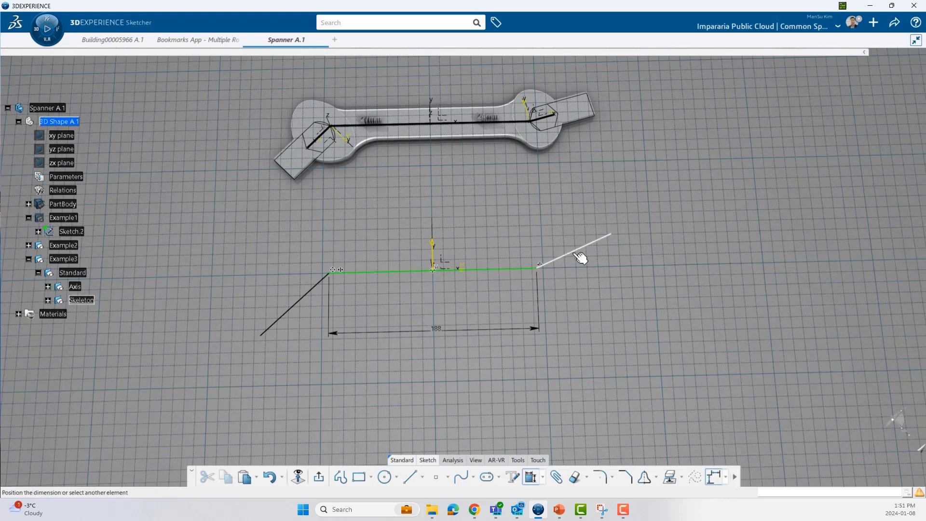
{"action": "left_click", "coordinate": [606, 309]}
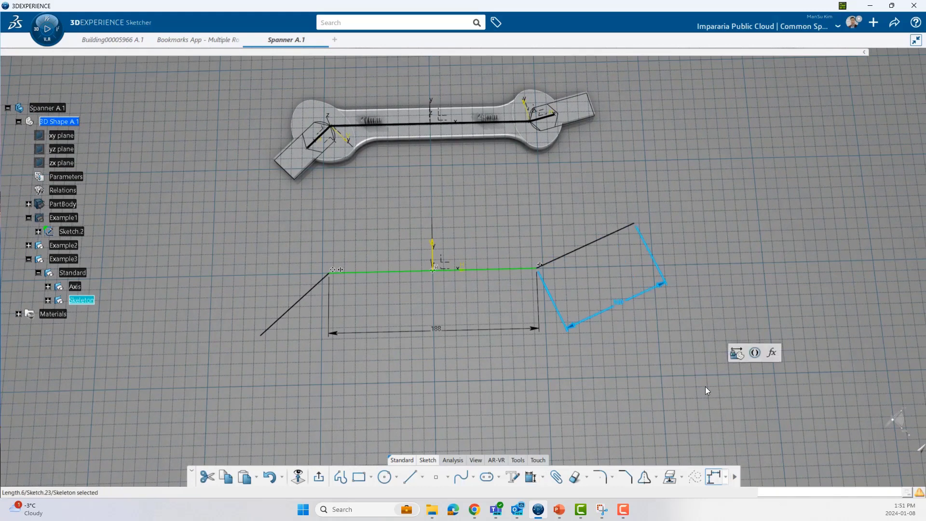
{"action": "left_click", "coordinate": [705, 386]}
Dimension the left angled line's length and set it to 100 mm.
{"action": "left_click", "coordinate": [536, 478]}
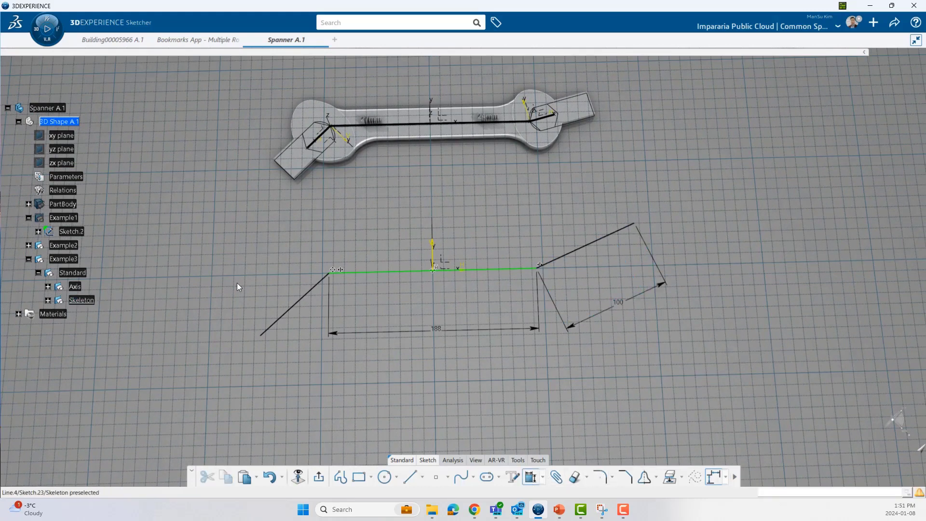
{"action": "left_click", "coordinate": [302, 313]}
{"action": "left_click", "coordinate": [265, 280]}
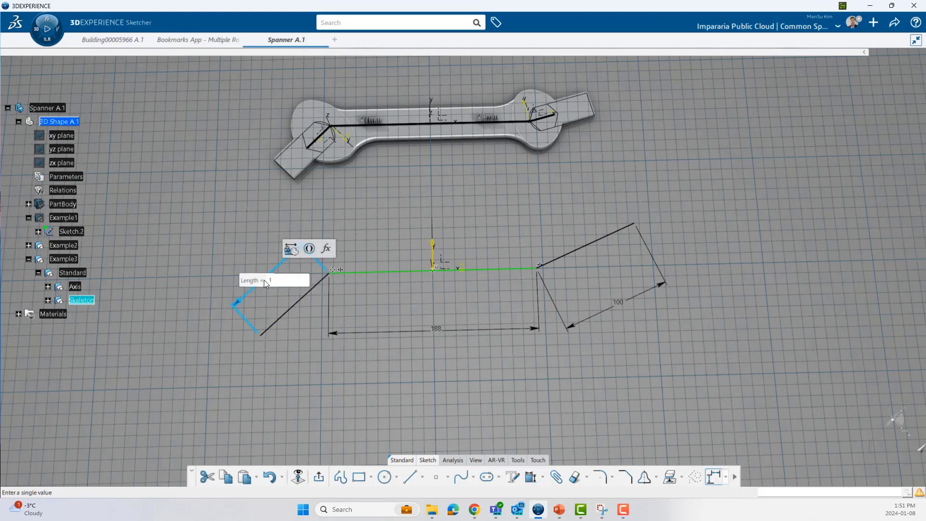
{"action": "left_click", "coordinate": [357, 382]}
{"action": "middle_click_drag", "start_coordinate": [470, 343], "coordinate": [472, 352]}
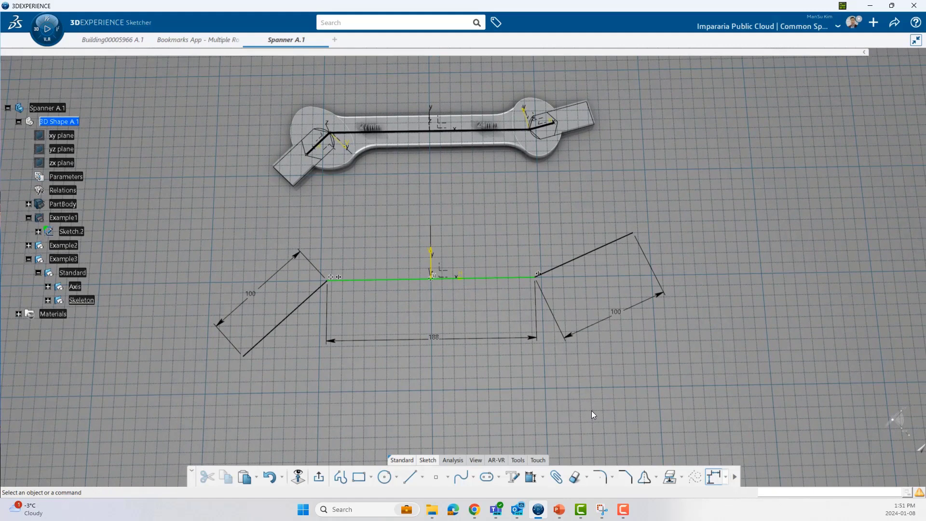
Add an angle dimension of 15° between the horizontal line and the right angled line.
{"action": "left_click", "coordinate": [530, 477]}
{"action": "left_click", "coordinate": [523, 276]}
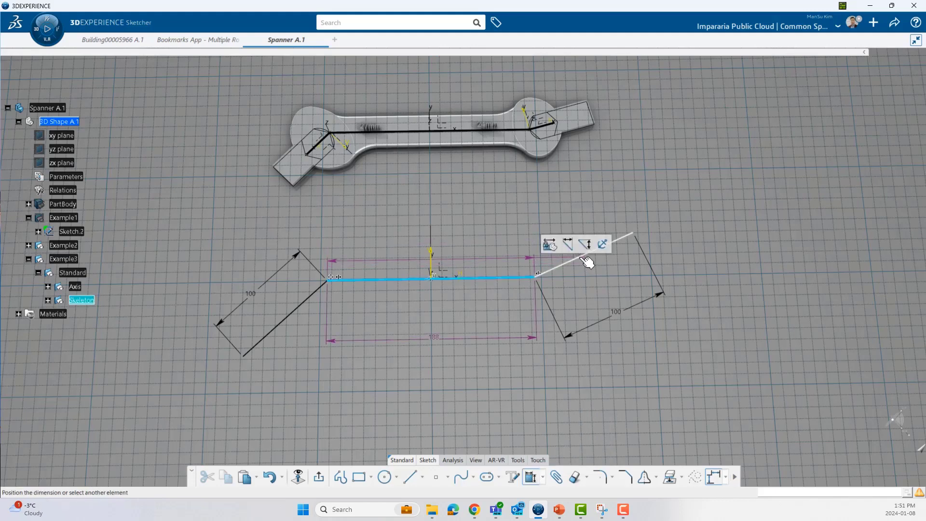
{"action": "left_click", "coordinate": [583, 257]}
{"action": "left_click", "coordinate": [617, 270]}
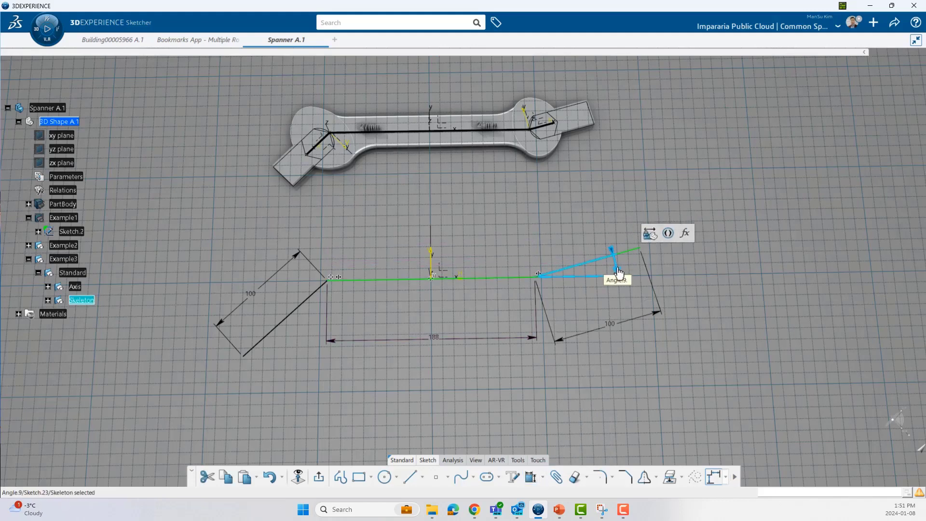
{"action": "left_click", "coordinate": [592, 310]}
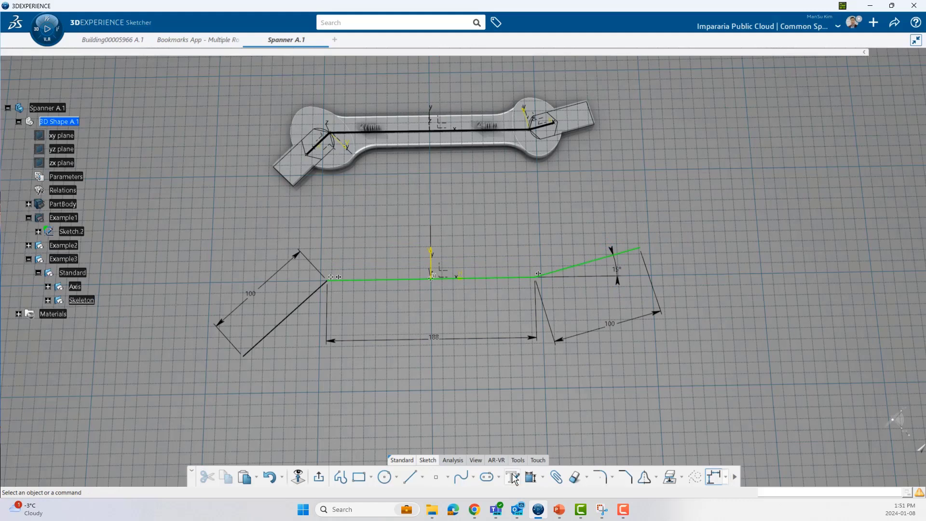
Add an angle dimension of 45° between the horizontal line and the left angled line.
{"action": "left_click", "coordinate": [343, 281]}
{"action": "left_click", "coordinate": [311, 292]}
{"action": "left_click", "coordinate": [279, 303]}
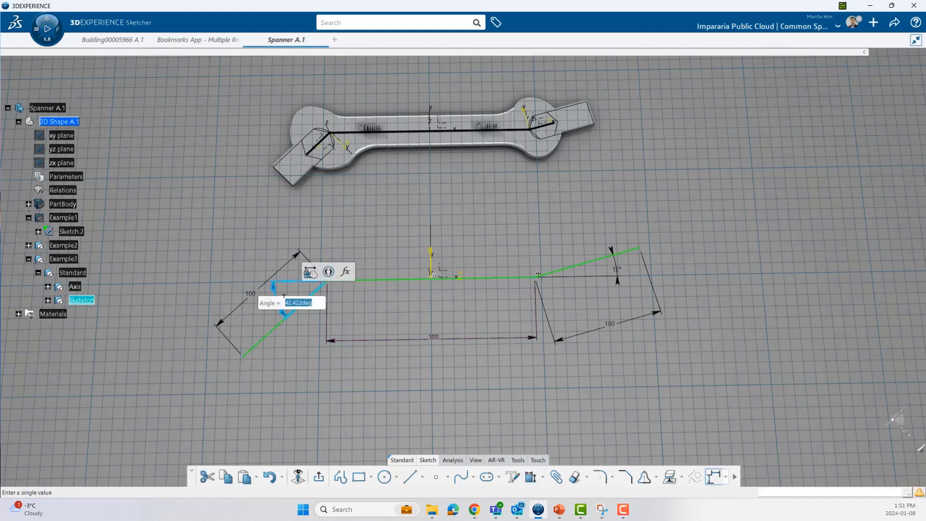
{"action": "type", "text": "45"}
{"action": "key", "text": "Return"}
Expand the Skeleton set in the tree and make the left angled line an Output feature of the sketch.
{"action": "mouse_move", "coordinate": [397, 318]}
{"action": "middle_mouse_down"}
{"action": "mouse_move", "coordinate": [459, 303]}
{"action": "mouse_move", "coordinate": [458, 320]}
{"action": "mouse_move", "coordinate": [467, 314]}
{"action": "mouse_move", "coordinate": [471, 326]}
{"action": "mouse_move", "coordinate": [391, 323]}
{"action": "middle_mouse_up"}
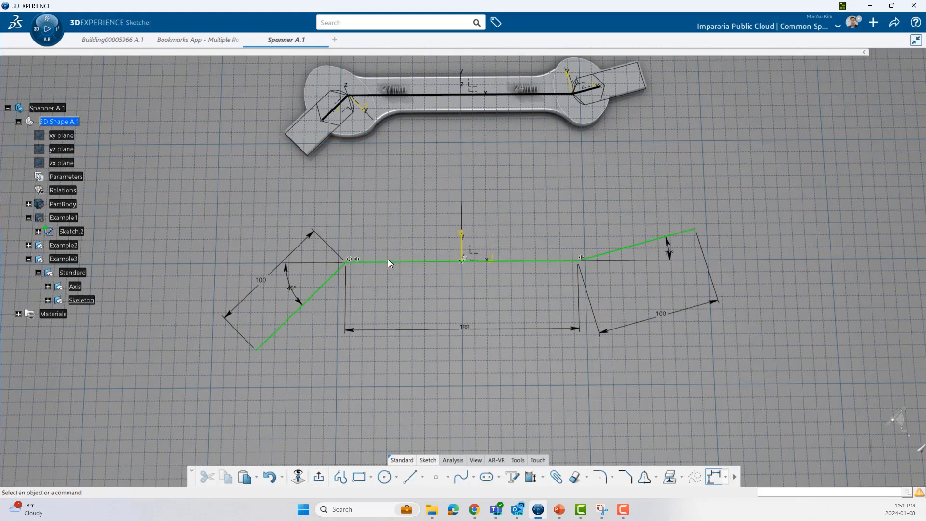
{"action": "left_click", "coordinate": [411, 266]}
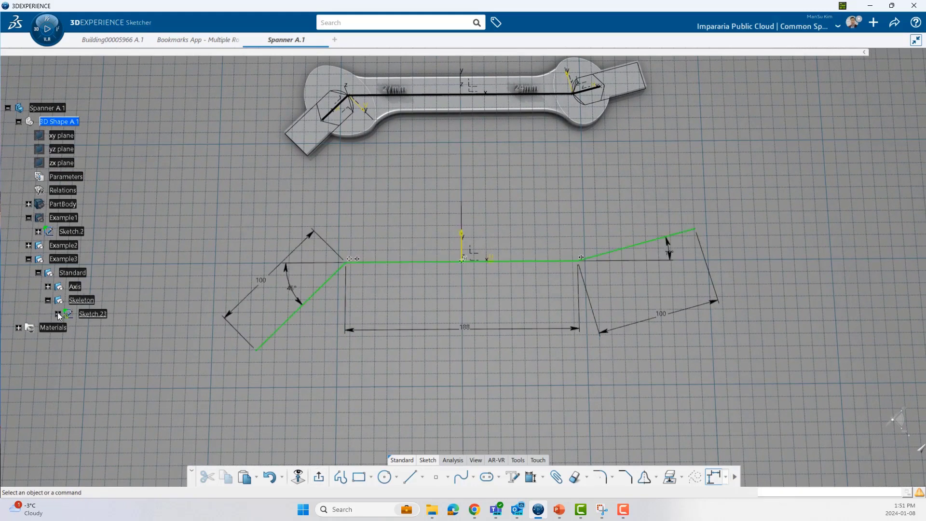
{"action": "mouse_move", "coordinate": [355, 376]}
{"action": "middle_mouse_down"}
{"action": "mouse_move", "coordinate": [366, 349]}
{"action": "mouse_move", "coordinate": [358, 360]}
{"action": "middle_mouse_up"}
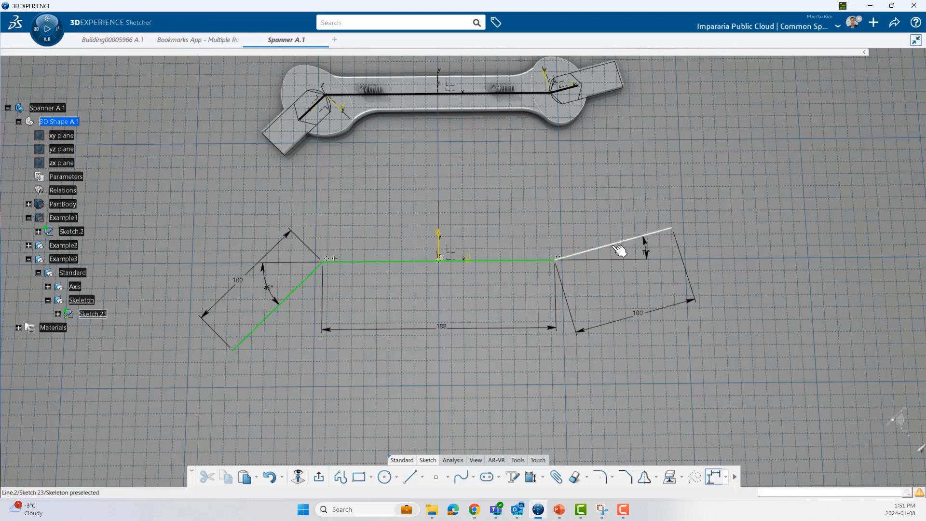
{"action": "middle_click_drag", "start_coordinate": [389, 315], "coordinate": [400, 309]}
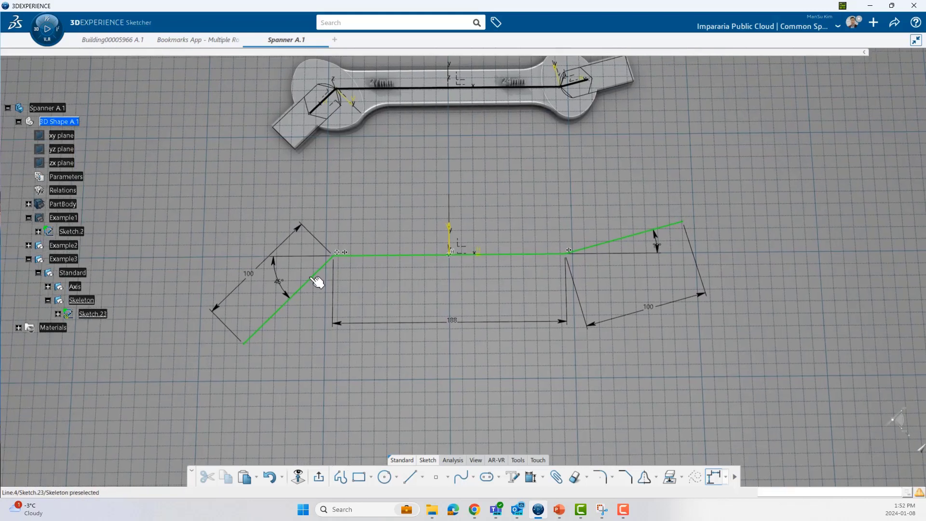
{"action": "left_click", "coordinate": [311, 279]}
{"action": "right_click", "coordinate": [311, 278]}
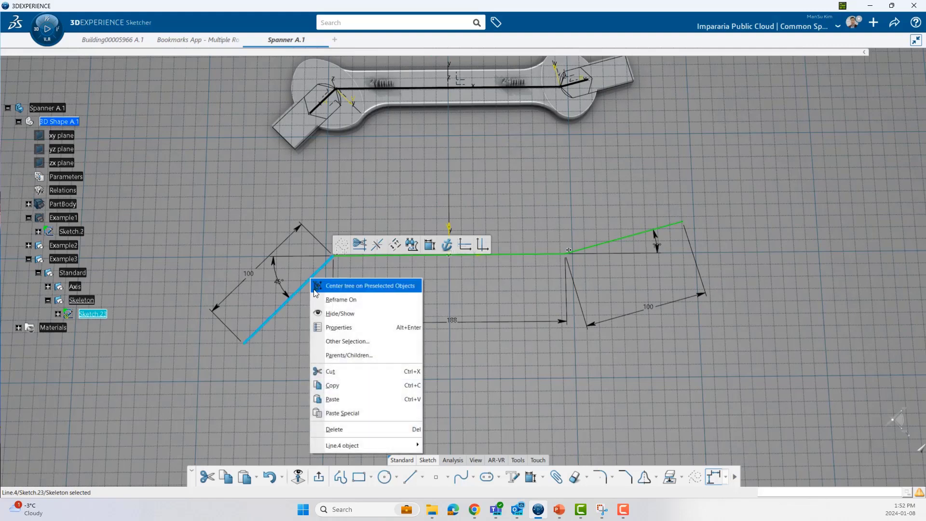
{"action": "mouse_move", "coordinate": [391, 445]}
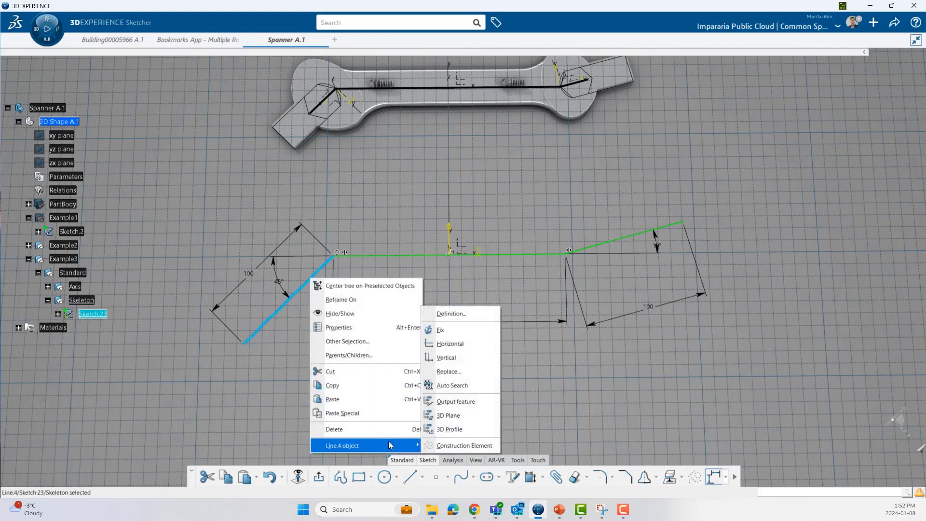
{"action": "left_click", "coordinate": [476, 407]}
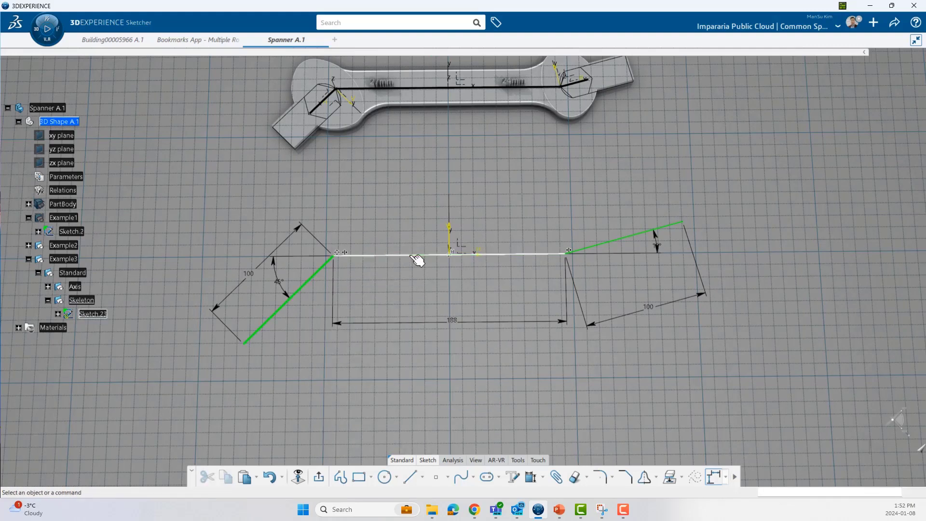
Make the central horizontal line an Output feature of the sketch.
{"action": "left_click", "coordinate": [413, 254]}
{"action": "right_click", "coordinate": [412, 254]}
{"action": "mouse_move", "coordinate": [482, 424]}
{"action": "left_click", "coordinate": [574, 379]}
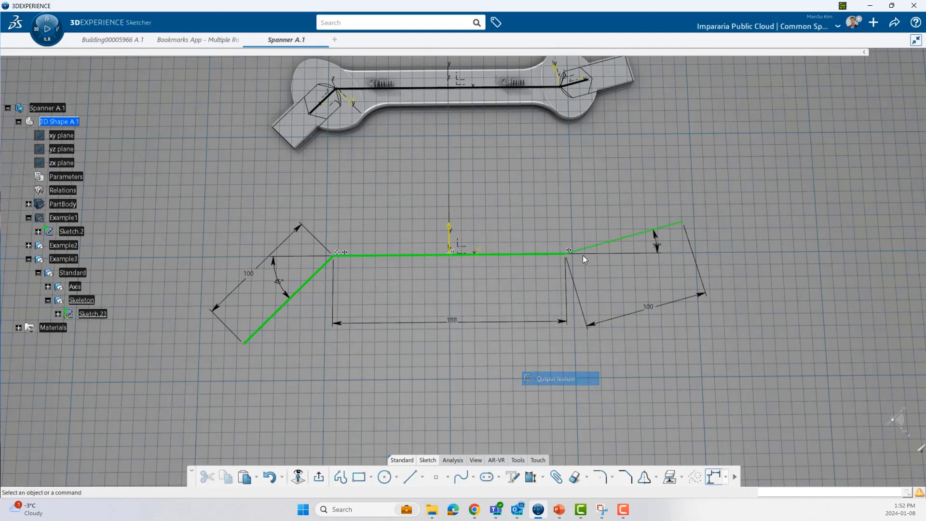
Make the right angled line an Output feature of the sketch.
{"action": "left_click", "coordinate": [609, 246]}
{"action": "right_click", "coordinate": [609, 246]}
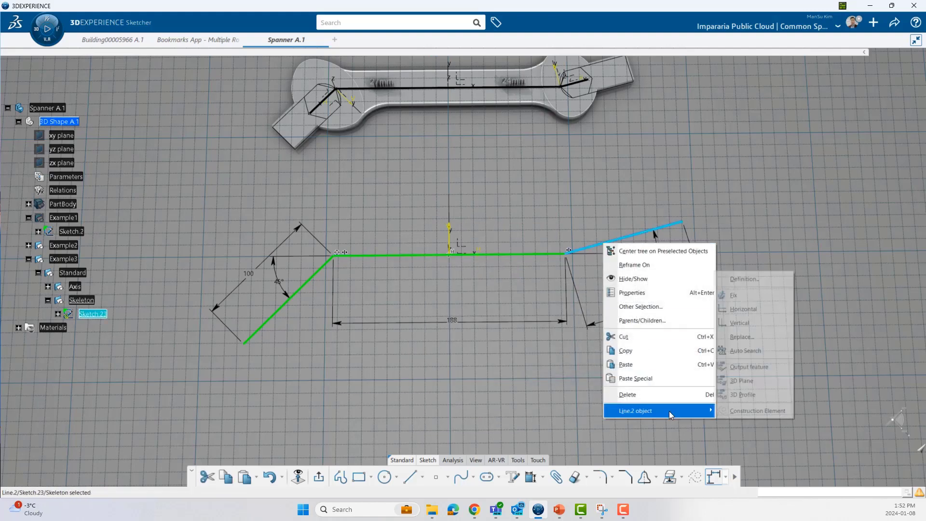
{"action": "mouse_move", "coordinate": [669, 410]}
{"action": "left_click", "coordinate": [760, 369]}
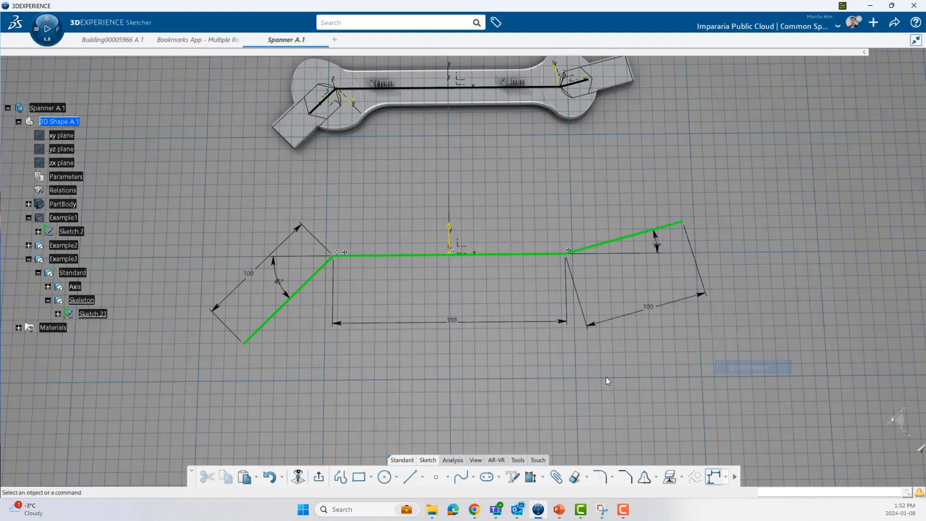
Expand the Skeleton sketch's Outputs in the tree and exit the sketch.
{"action": "left_click", "coordinate": [58, 313]}
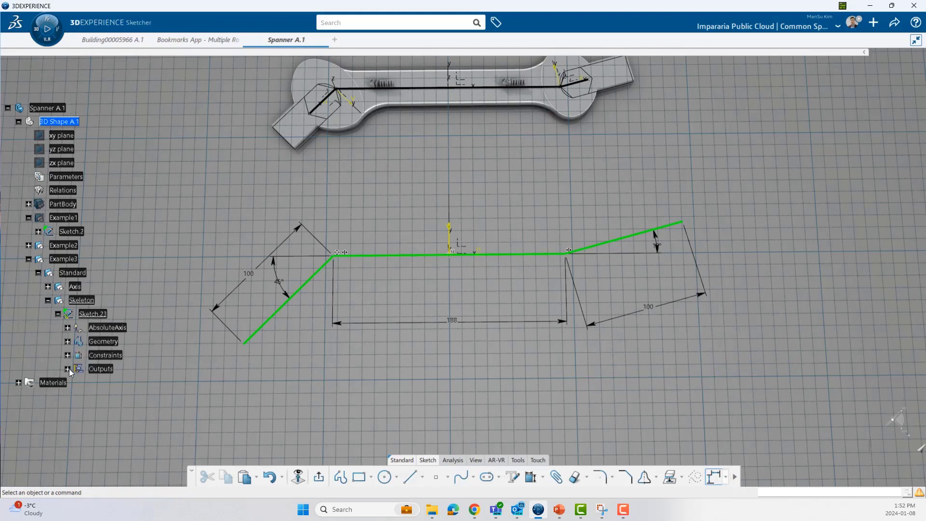
{"action": "left_click", "coordinate": [67, 368]}
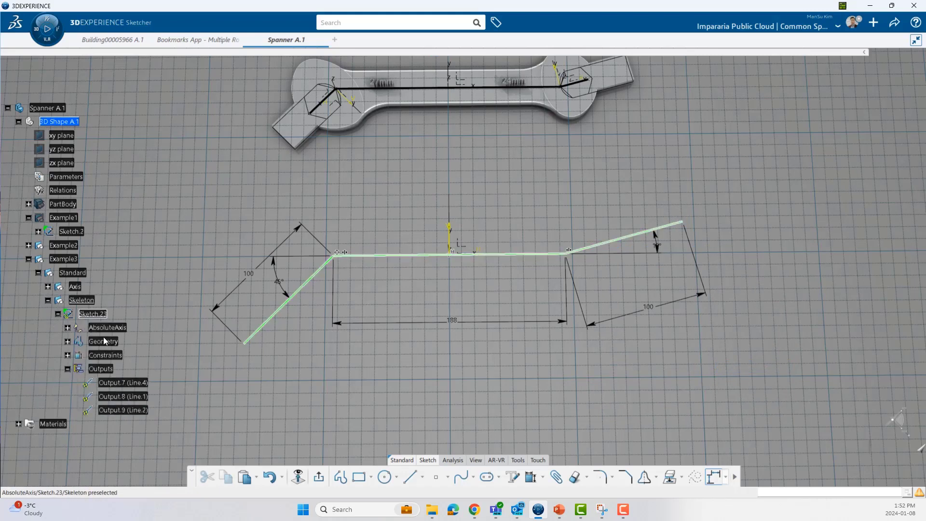
{"action": "left_click", "coordinate": [317, 477]}
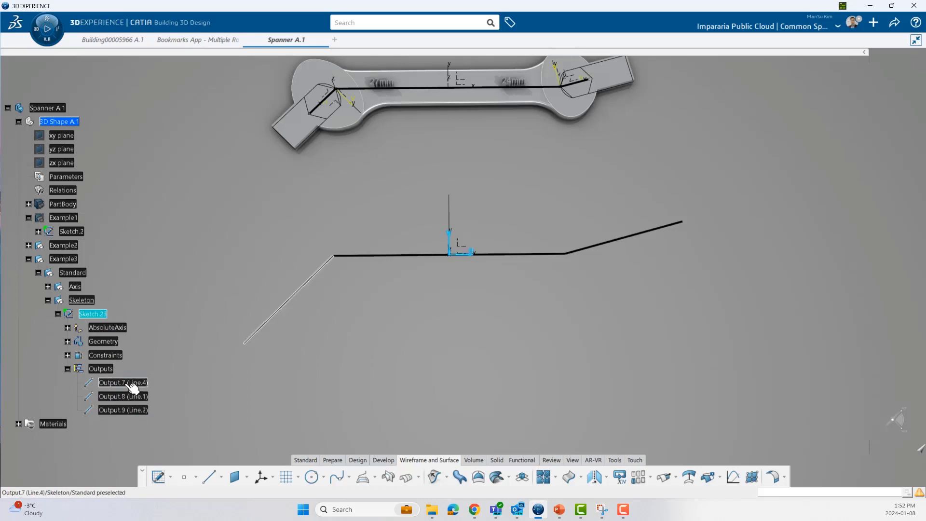
{"action": "middle_click_drag", "start_coordinate": [505, 303], "coordinate": [454, 326]}
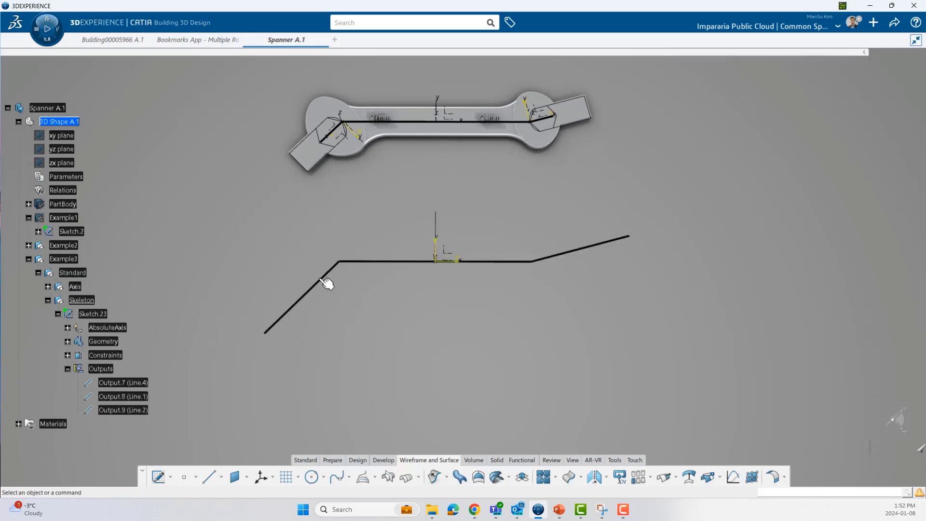
{"action": "middle_click_drag", "start_coordinate": [438, 333], "coordinate": [437, 335]}
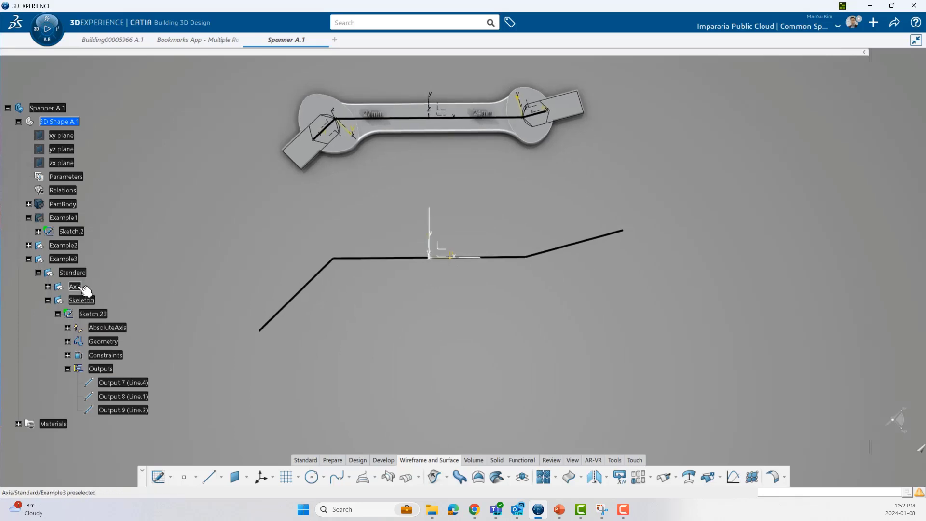
Collapse Example1 in the tree, insert a new geometrical set in Example3 and rename it Right_Jaw.
{"action": "left_click", "coordinate": [29, 218]}
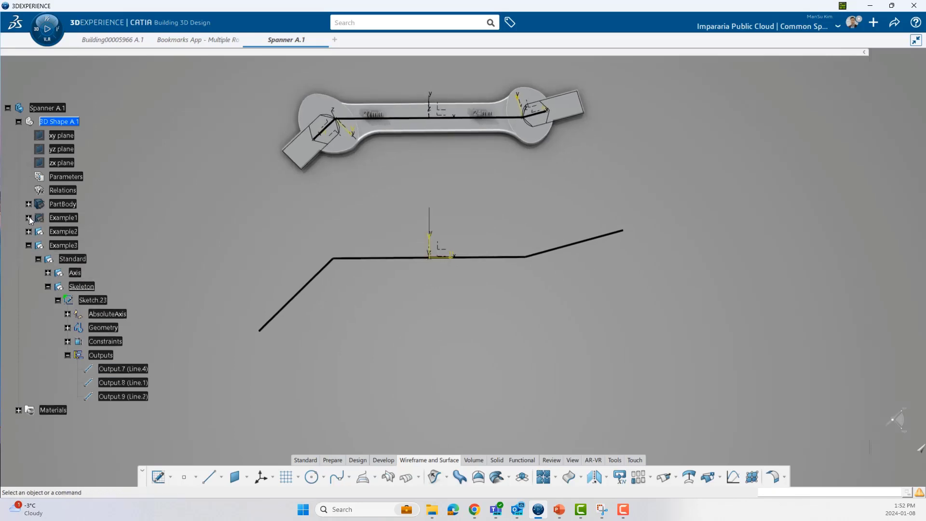
{"action": "left_click", "coordinate": [63, 245]}
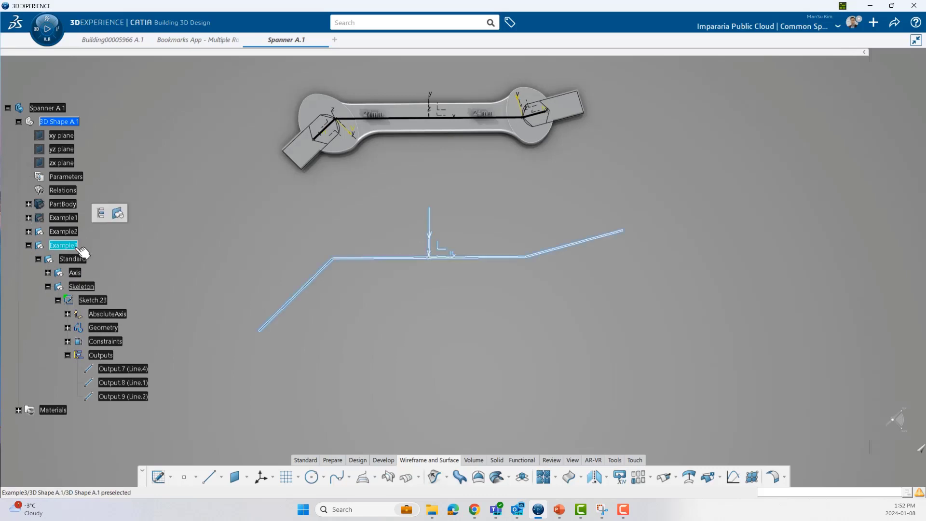
{"action": "left_click", "coordinate": [121, 214]}
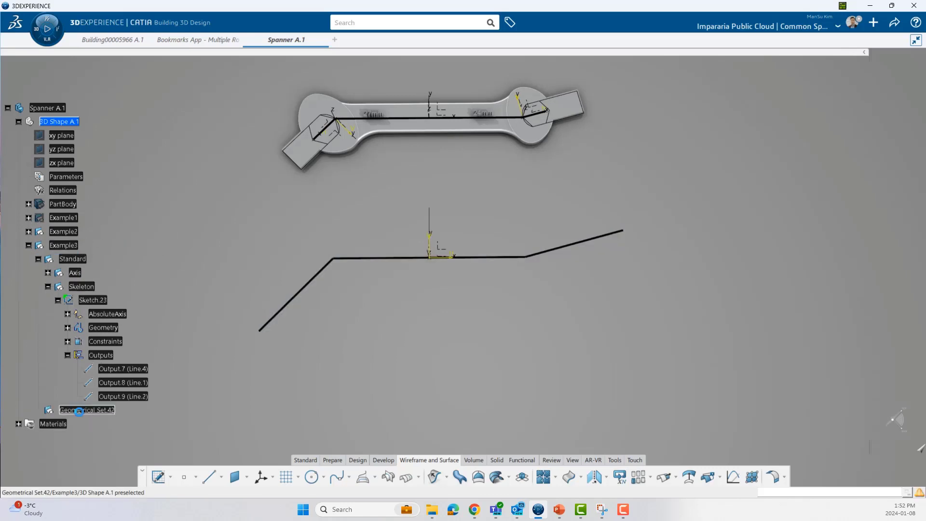
{"action": "left_click", "coordinate": [92, 413]}
{"action": "key", "text": "alt+Return"}
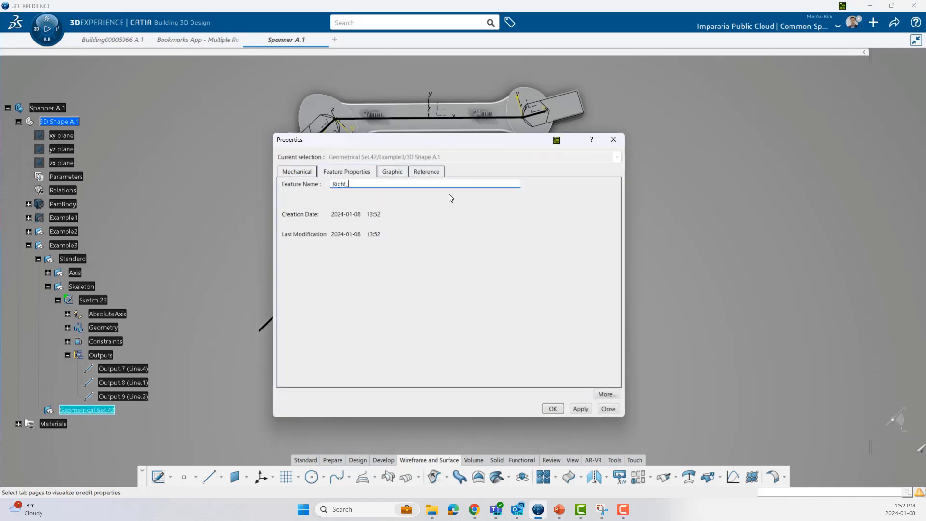
{"action": "type", "text": "Right_Jaw"}
{"action": "key", "text": "Return"}
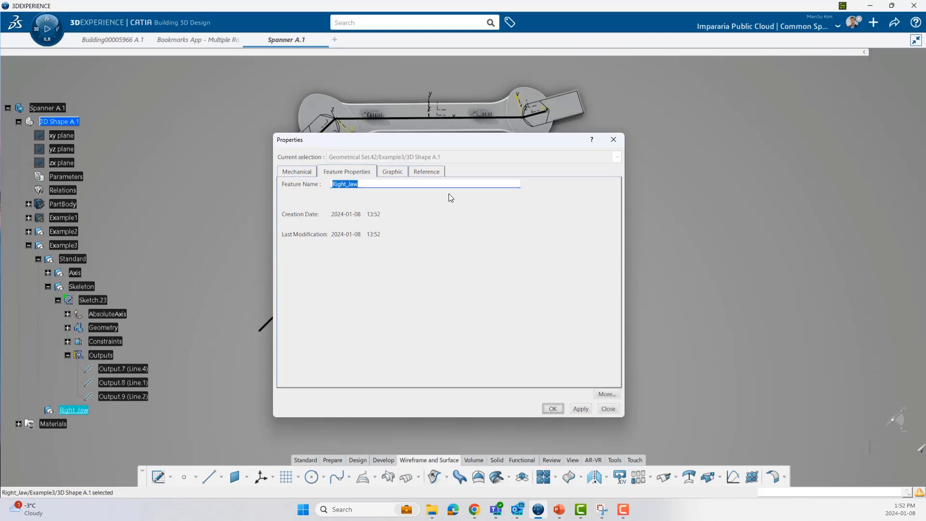
Examine the Axis, Bolt_Head, Opning, Body and Text sets of Example2's Right_Jaw and the geometry each contains.
{"action": "left_click", "coordinate": [28, 232]}
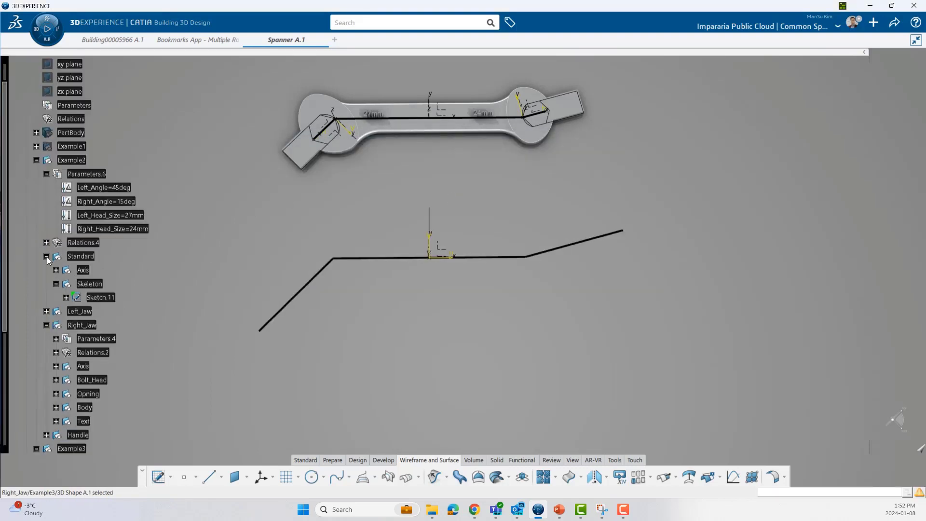
{"action": "left_click", "coordinate": [67, 285]}
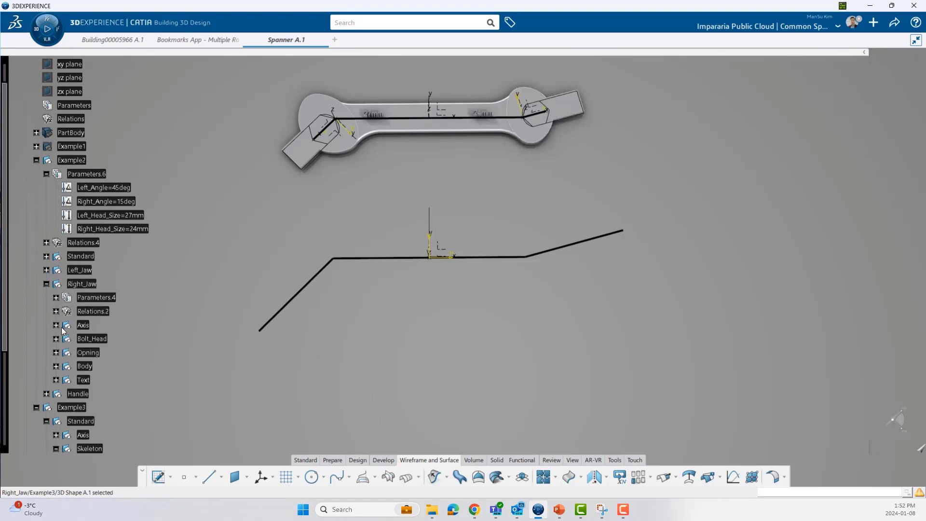
{"action": "scroll", "coordinate": [87, 326], "scroll_direction": "down", "scroll_amount": 1}
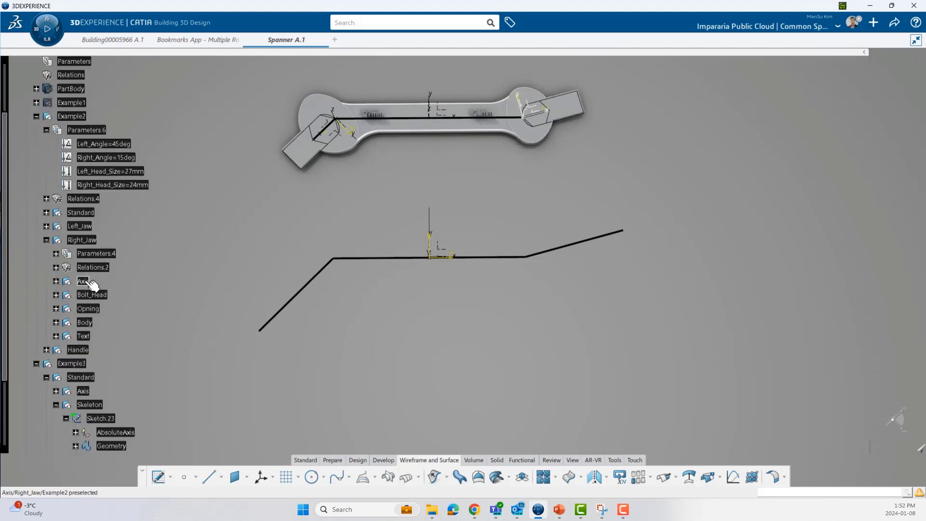
{"action": "left_click", "coordinate": [87, 282]}
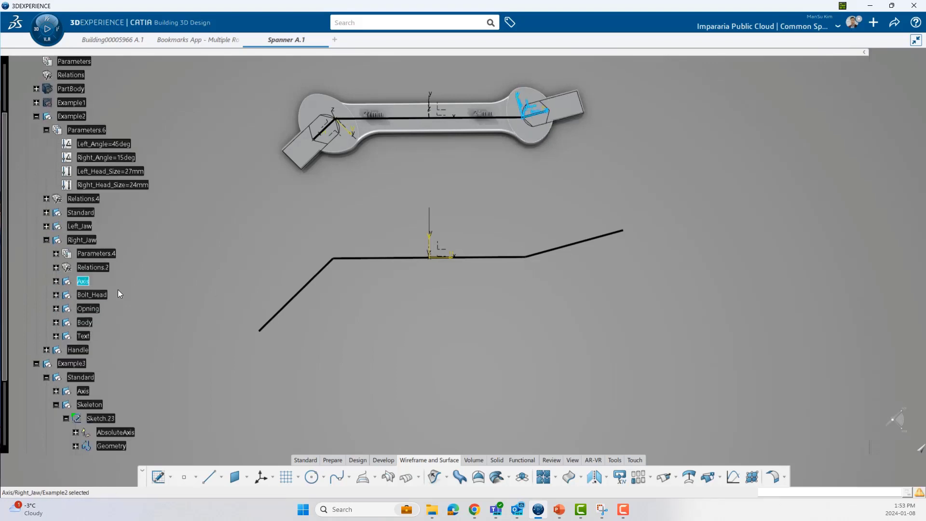
{"action": "left_click", "coordinate": [104, 296]}
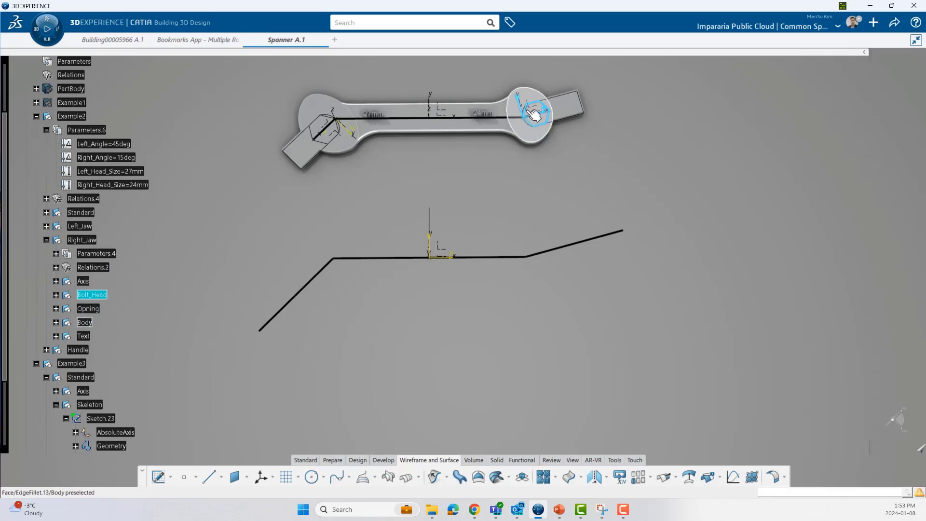
{"action": "left_click", "coordinate": [95, 309]}
{"action": "middle_click_drag", "start_coordinate": [599, 154], "coordinate": [502, 180]}
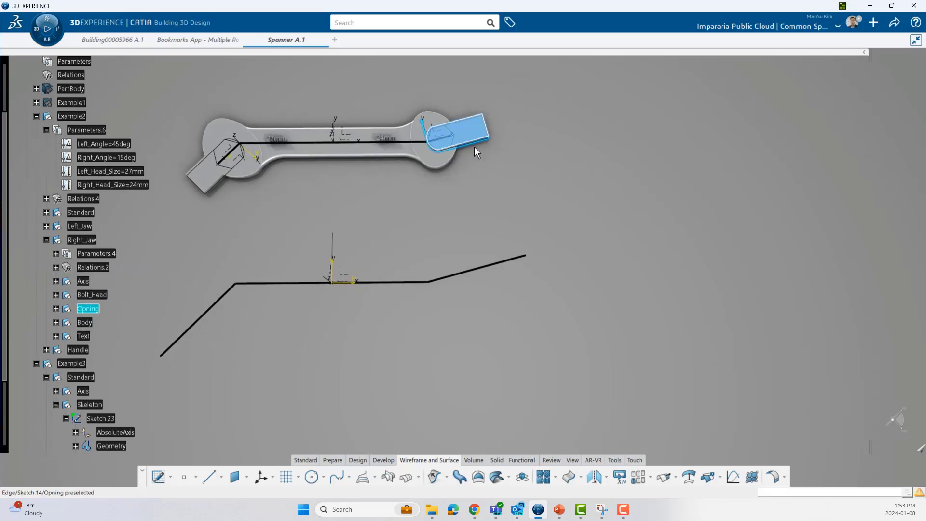
{"action": "left_click", "coordinate": [163, 310]}
{"action": "left_click", "coordinate": [83, 322]}
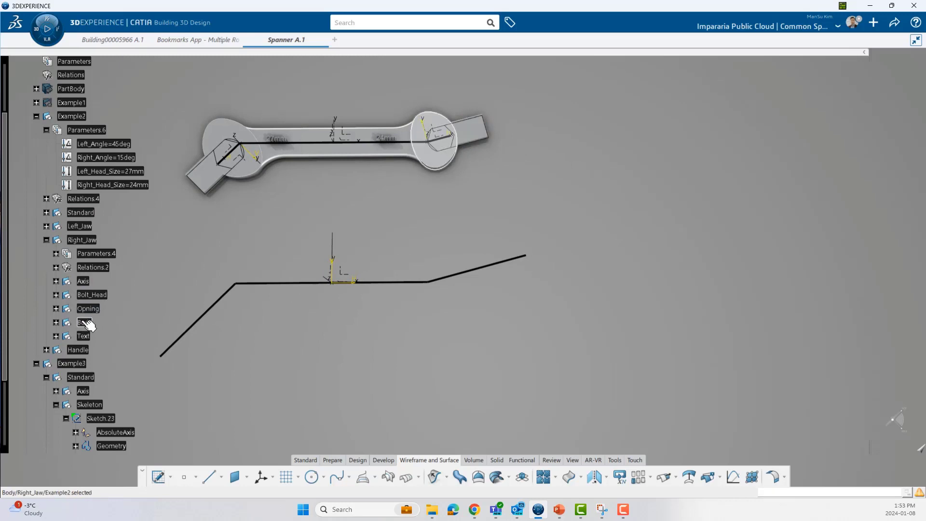
{"action": "left_click", "coordinate": [83, 335]}
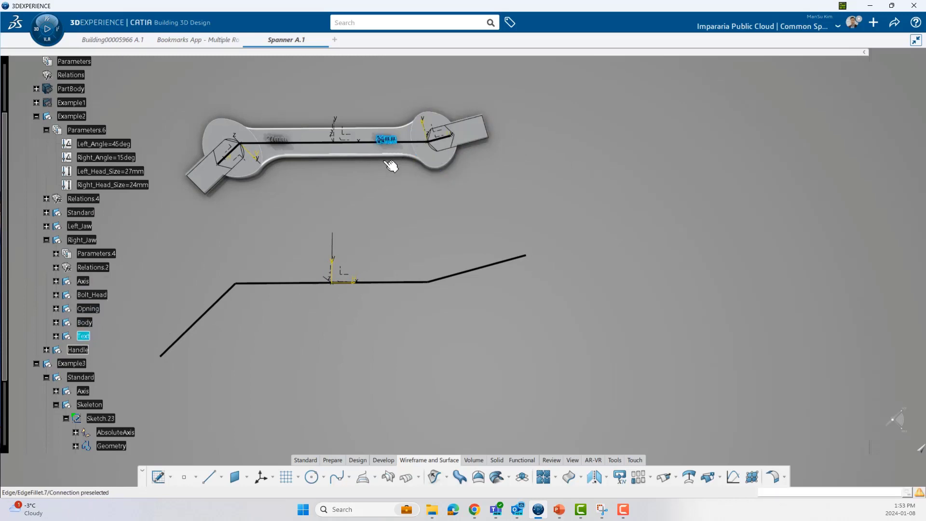
{"action": "mouse_move", "coordinate": [362, 231]}
{"action": "middle_mouse_down"}
{"action": "mouse_move", "coordinate": [385, 219]}
{"action": "mouse_move", "coordinate": [360, 222]}
{"action": "middle_mouse_up"}
{"action": "scroll", "coordinate": [209, 249], "scroll_direction": "down", "scroll_amount": 2}
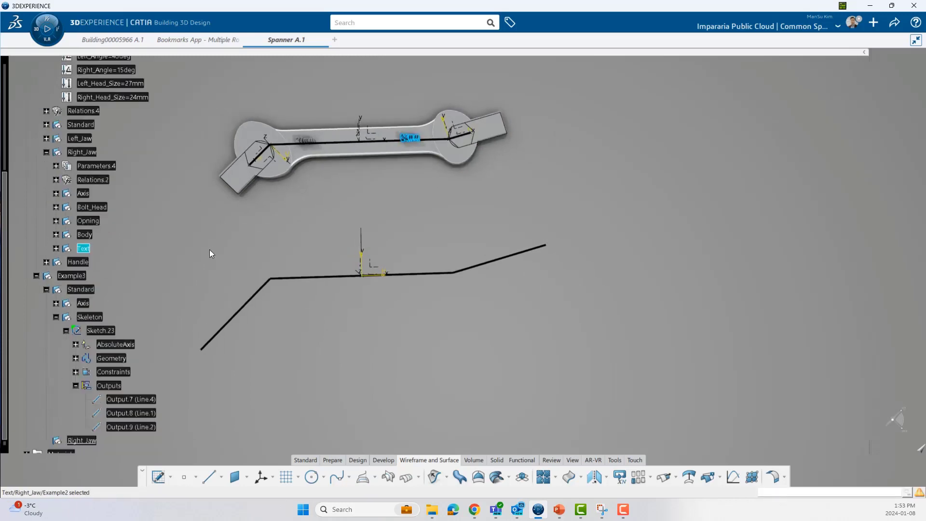
{"action": "scroll", "coordinate": [209, 250], "scroll_direction": "down", "scroll_amount": 1}
{"action": "left_click", "coordinate": [158, 345]}
Insert a geometrical set inside Example3's Right_Jaw set and rename it Axis.
{"action": "left_click", "coordinate": [92, 398]}
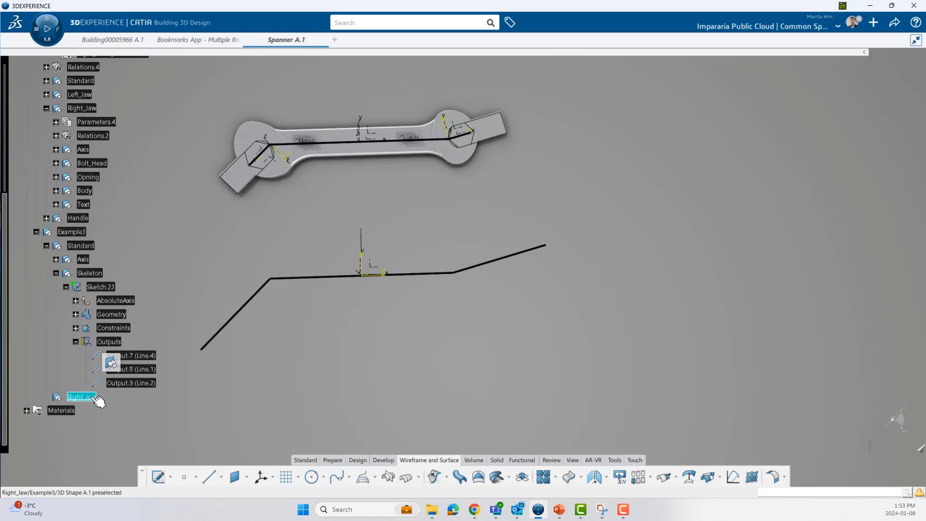
{"action": "mouse_move", "coordinate": [500, 346]}
{"action": "middle_mouse_down"}
{"action": "mouse_move", "coordinate": [463, 345]}
{"action": "mouse_move", "coordinate": [476, 343]}
{"action": "middle_mouse_up"}
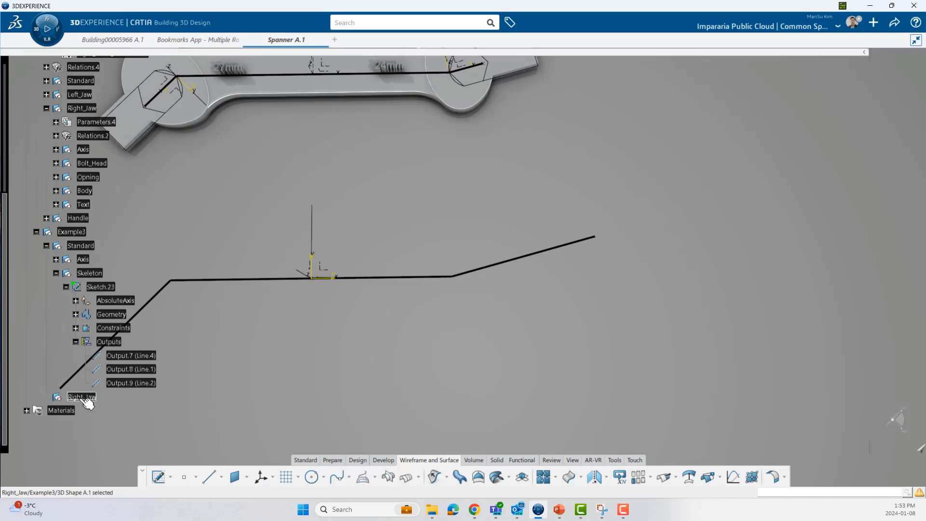
{"action": "key", "text": "ctrl+v"}
{"action": "left_click", "coordinate": [45, 396]}
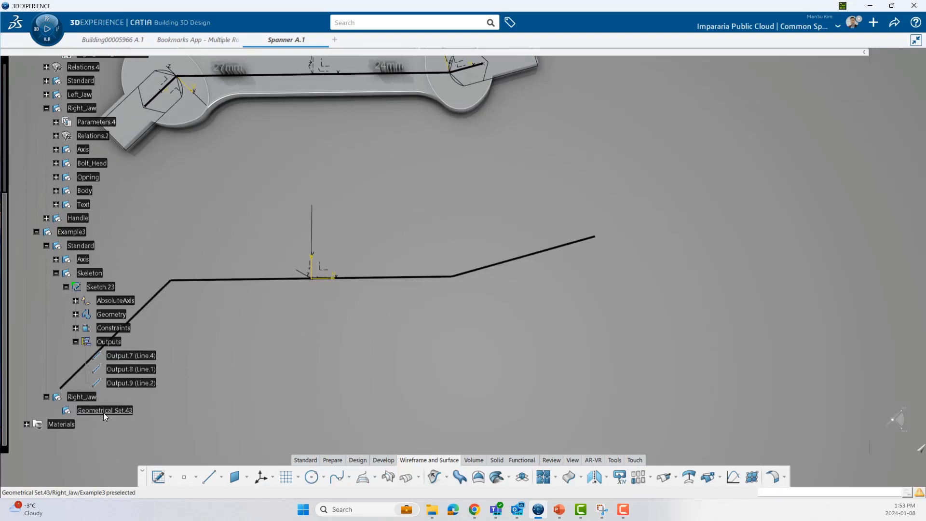
{"action": "left_click", "coordinate": [103, 410]}
{"action": "key", "text": "alt+Return"}
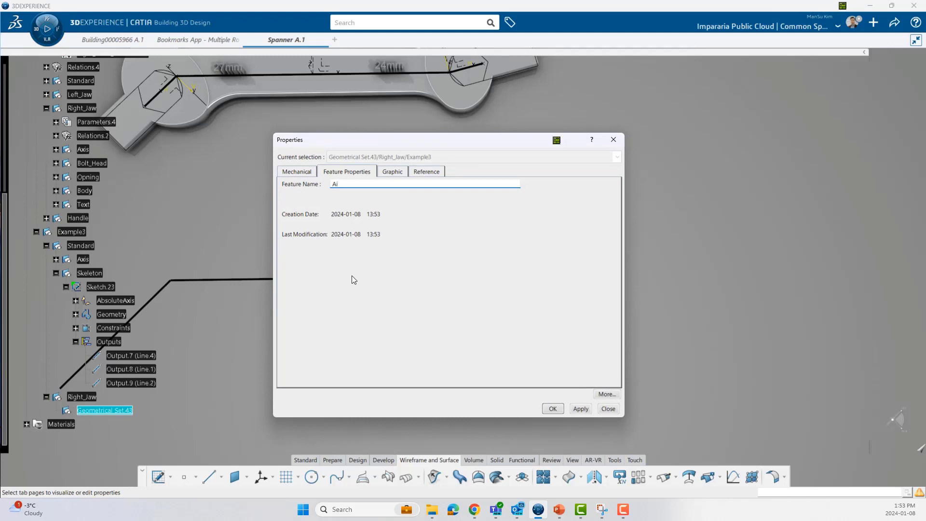
{"action": "key", "text": "BackSpace"}
{"action": "type", "text": "xis"}
{"action": "key", "text": "Return"}
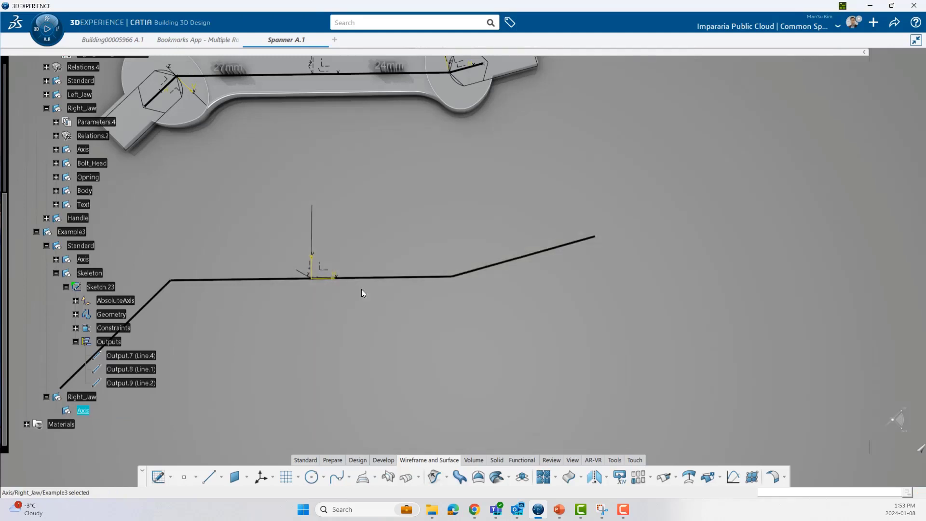
{"action": "left_click", "coordinate": [261, 477]}
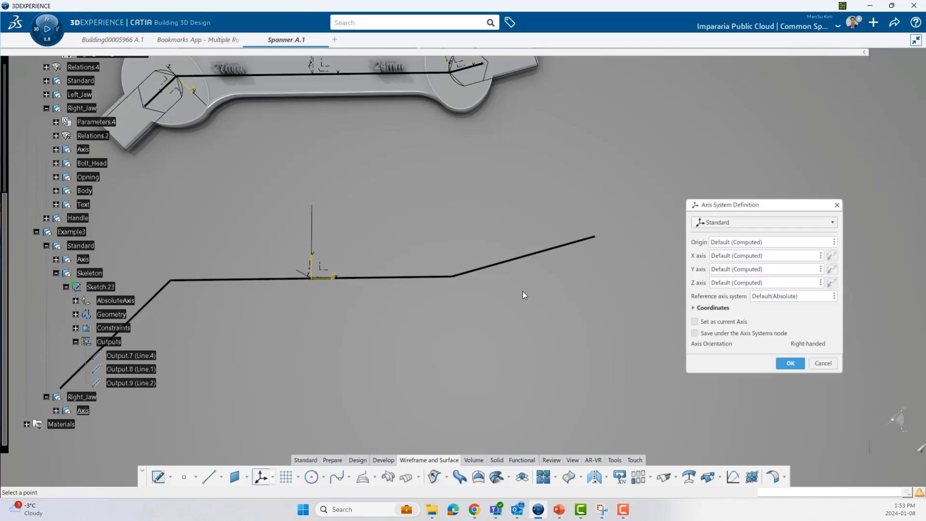
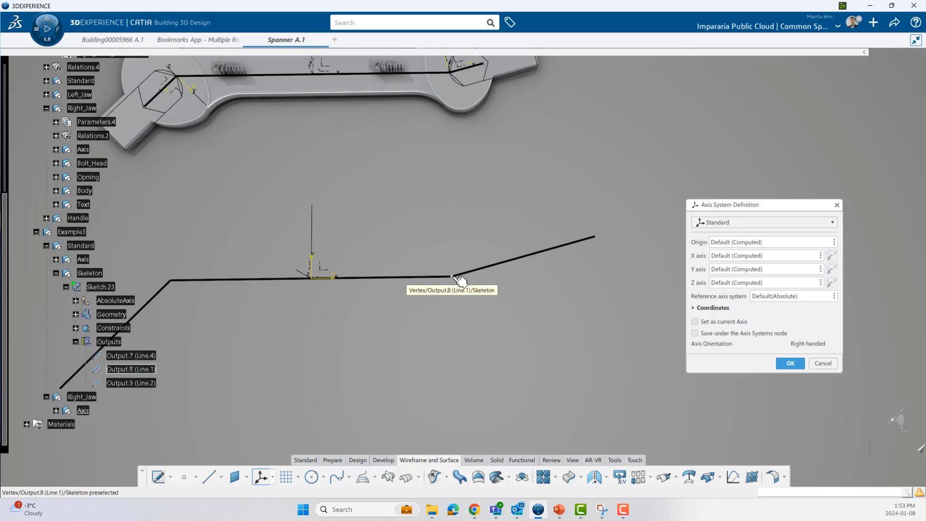
{"action": "left_click", "coordinate": [459, 282]}
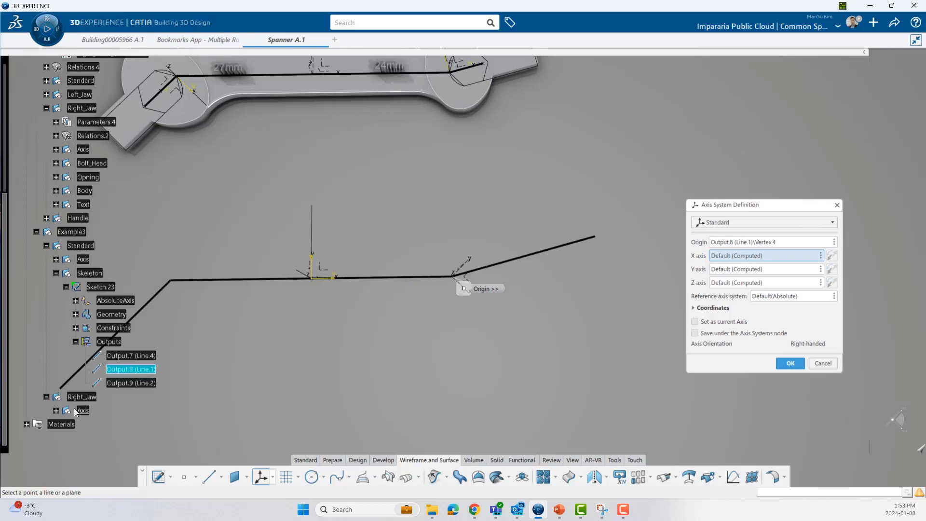
{"action": "left_click", "coordinate": [56, 410]}
{"action": "scroll", "coordinate": [99, 358], "scroll_direction": "down", "scroll_amount": 1}
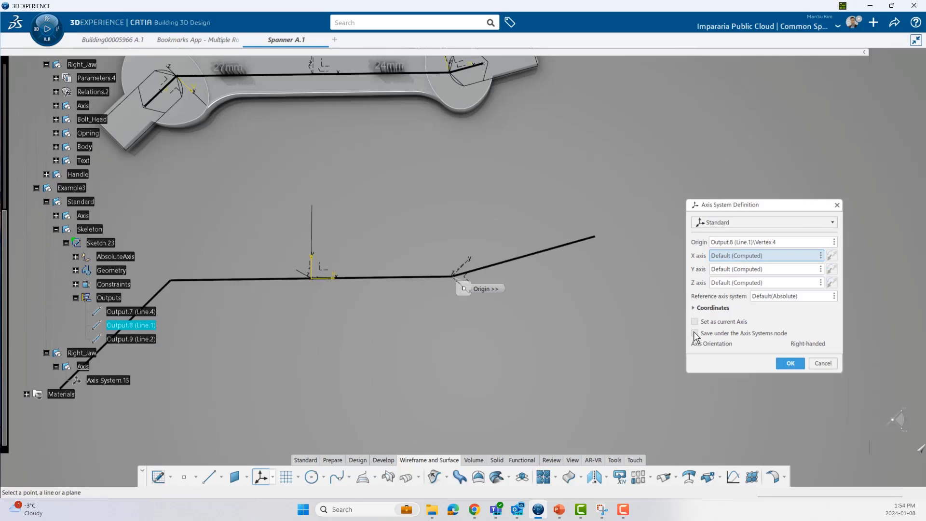
{"action": "left_click", "coordinate": [824, 364]}
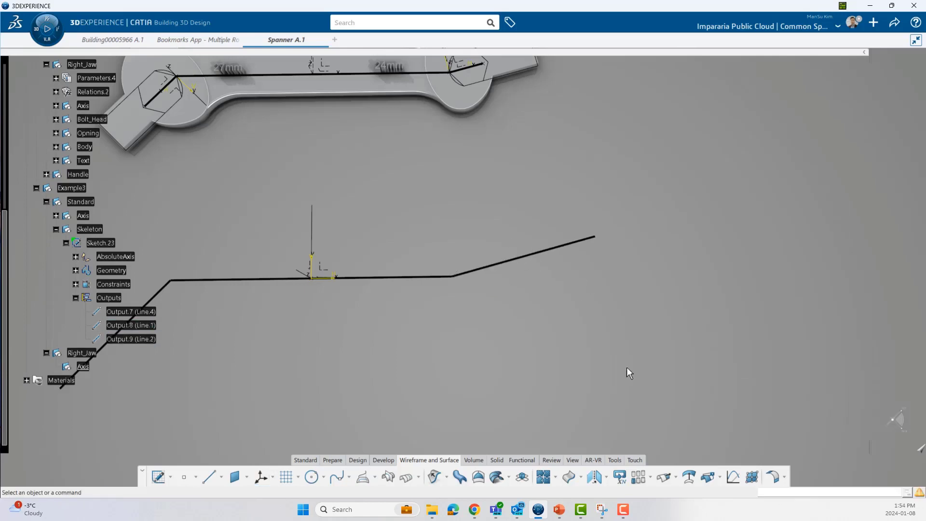
Create a point on Output.9 (Line.2) at ratio 0 of the curve length, where it meets the skeleton's middle line.
{"action": "left_click", "coordinate": [184, 476]}
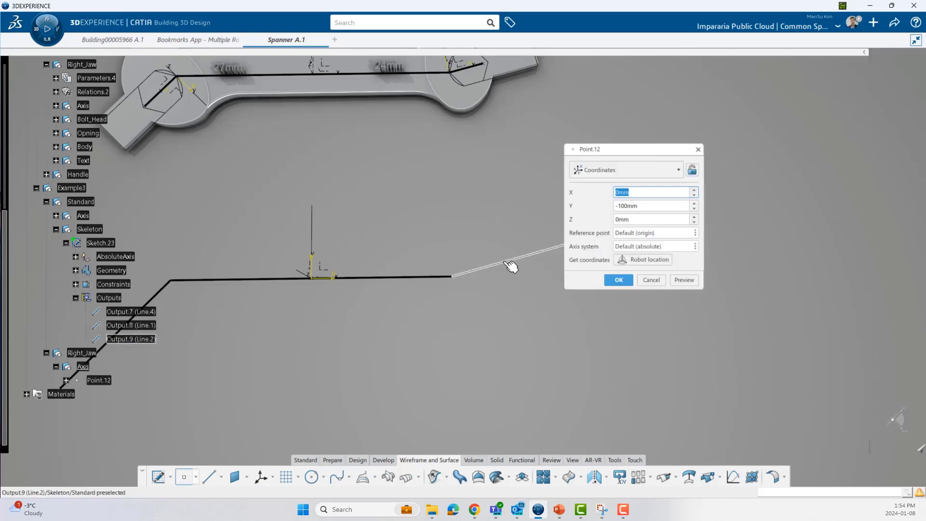
{"action": "left_click", "coordinate": [133, 339]}
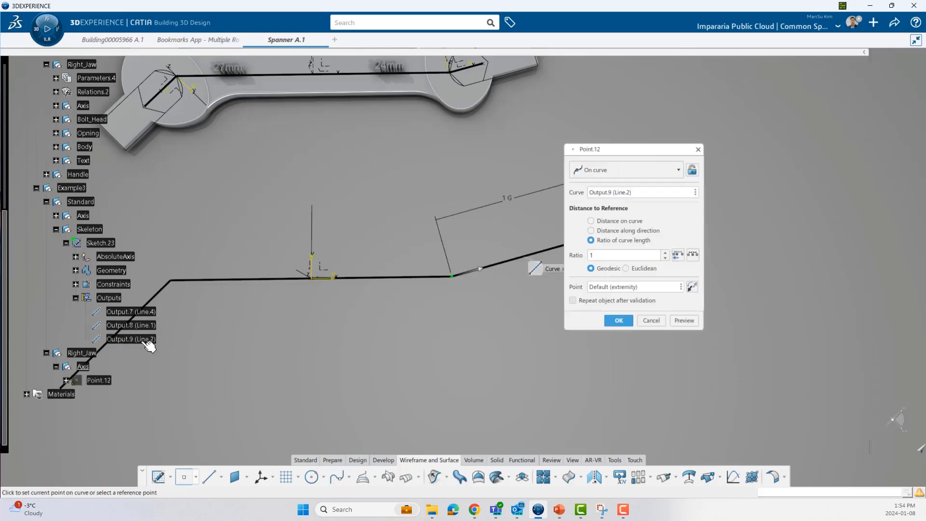
{"action": "middle_click_drag", "start_coordinate": [470, 312], "coordinate": [385, 241]}
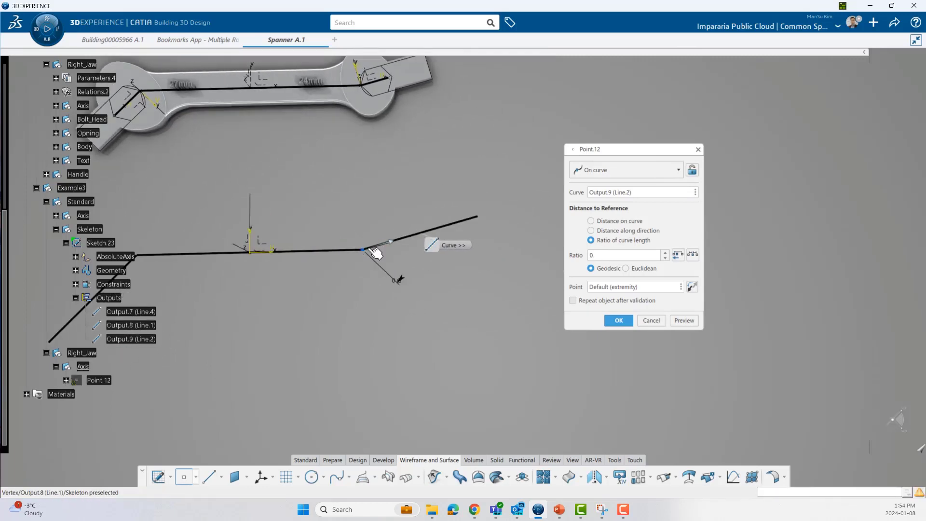
{"action": "left_click", "coordinate": [467, 217]}
{"action": "double_click", "coordinate": [628, 255]}
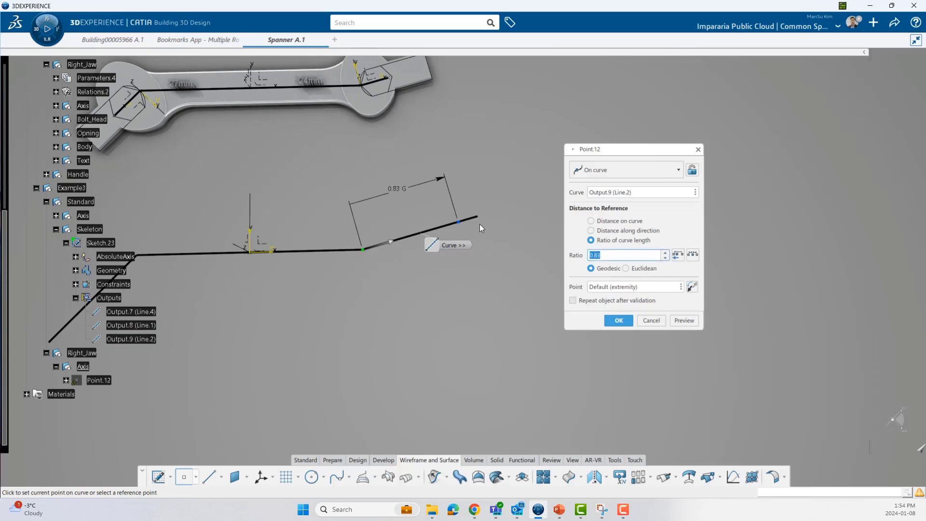
{"action": "type", "text": "0"}
{"action": "key", "text": "Tab"}
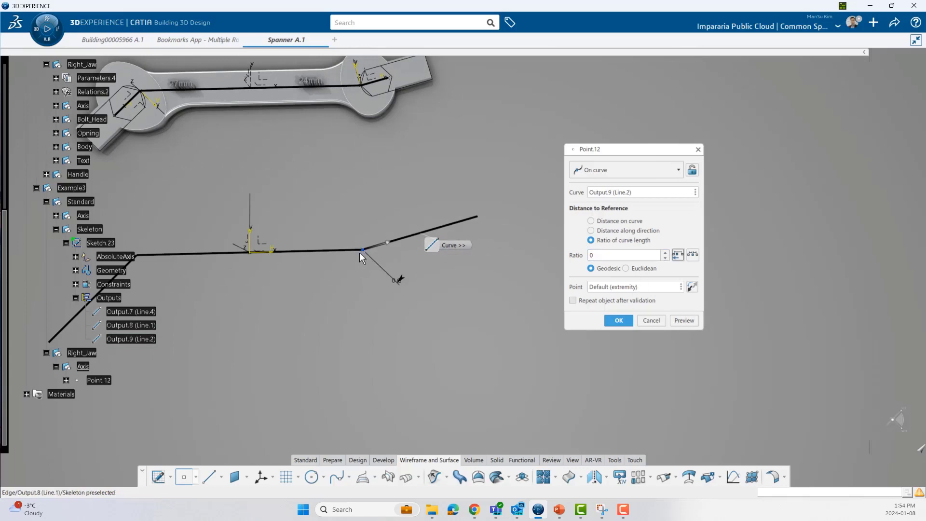
{"action": "left_click", "coordinate": [619, 321]}
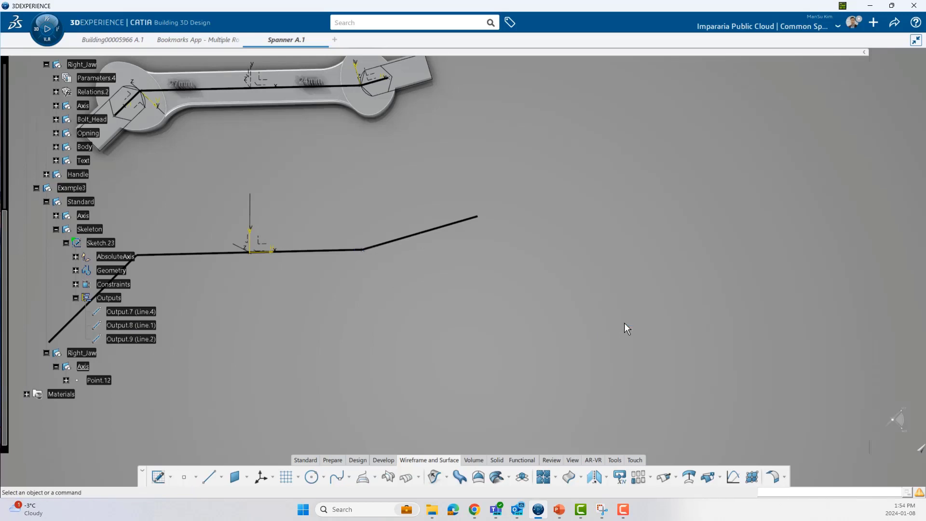
Examine the new point's location in the Right_Jaw set and the skeleton lines and direction lines around it.
{"action": "left_click", "coordinate": [99, 380]}
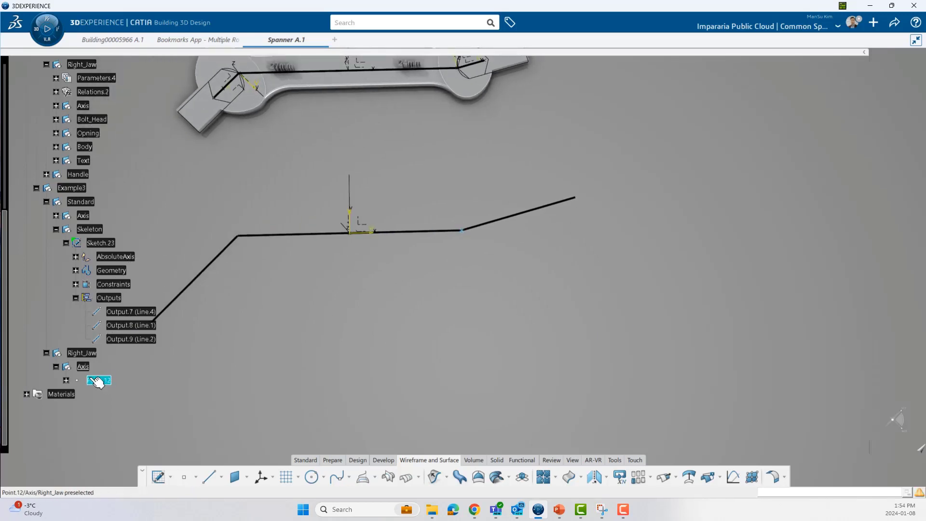
{"action": "left_click", "coordinate": [80, 353]}
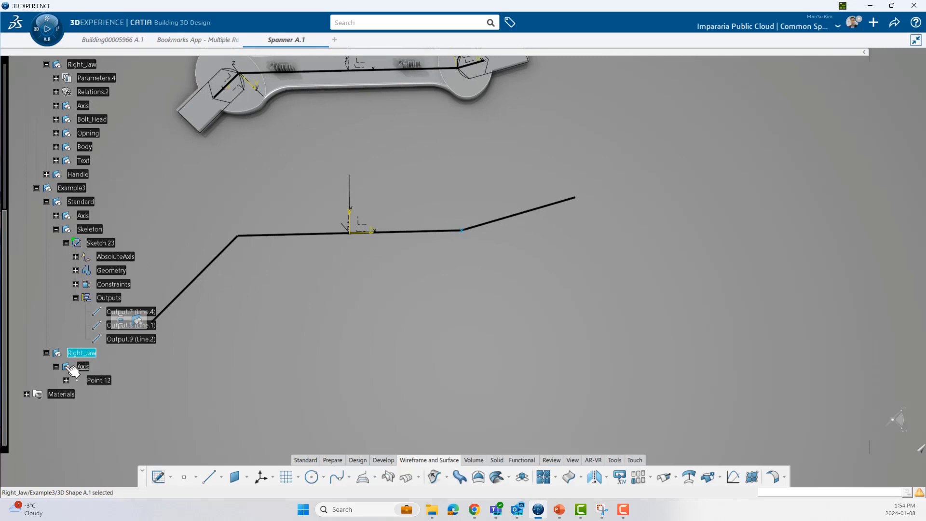
{"action": "left_click", "coordinate": [219, 347]}
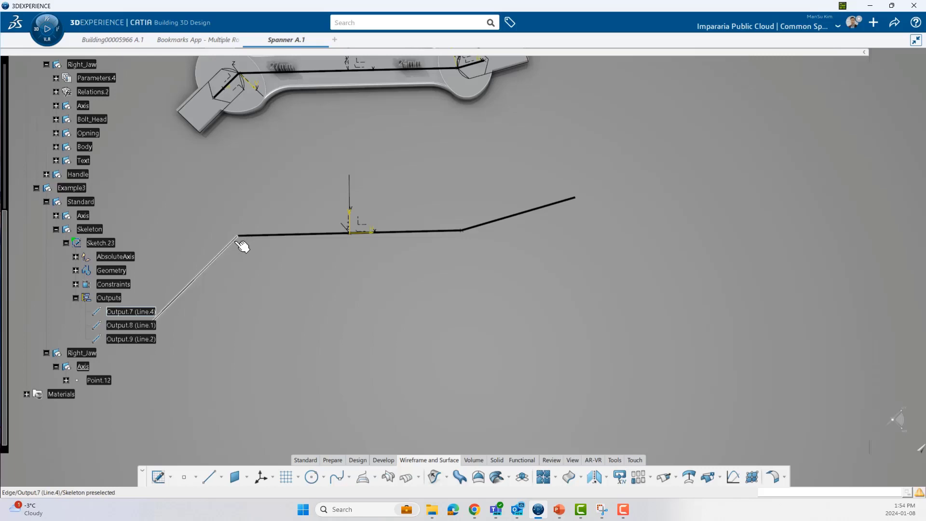
{"action": "mouse_move", "coordinate": [444, 304]}
{"action": "middle_mouse_down"}
{"action": "mouse_move", "coordinate": [431, 306]}
{"action": "mouse_move", "coordinate": [449, 296]}
{"action": "mouse_move", "coordinate": [420, 309]}
{"action": "mouse_move", "coordinate": [438, 273]}
{"action": "middle_mouse_up"}
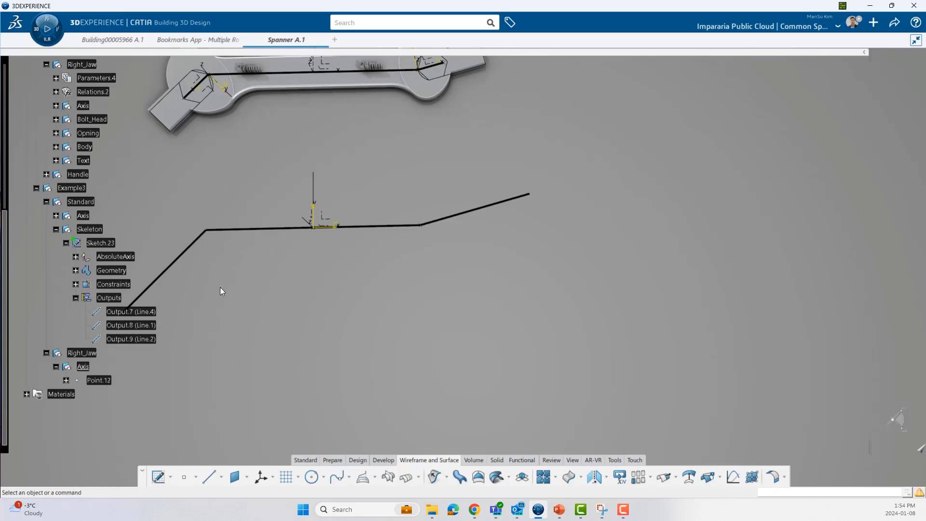
{"action": "middle_click_drag", "start_coordinate": [311, 327], "coordinate": [288, 325]}
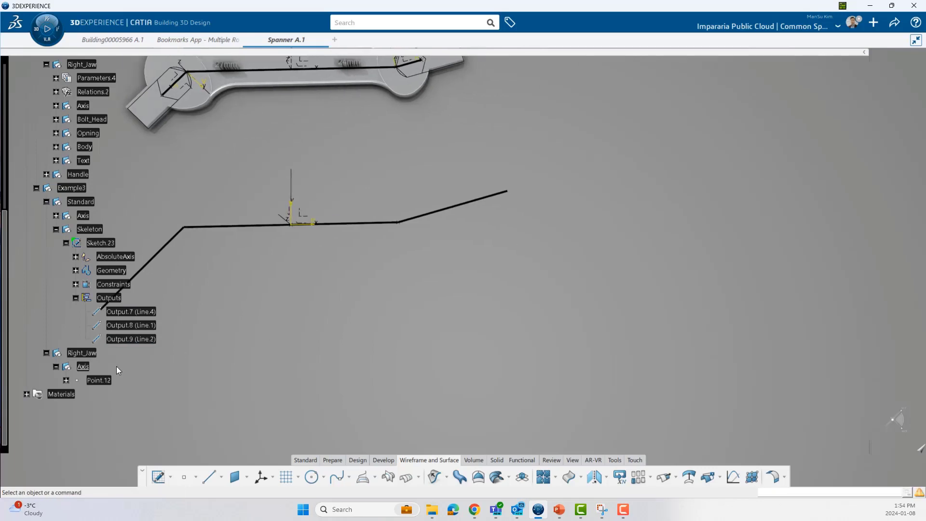
{"action": "middle_click_drag", "start_coordinate": [426, 299], "coordinate": [415, 328]}
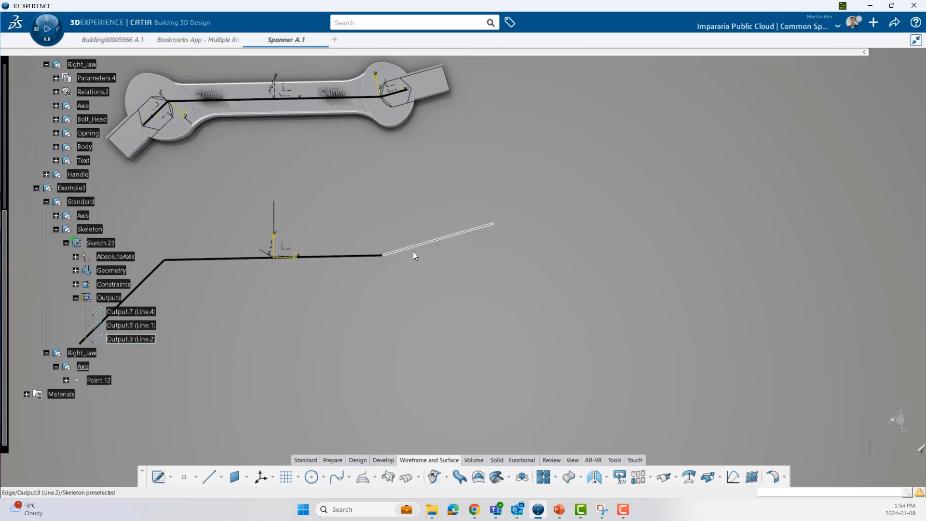
{"action": "mouse_move", "coordinate": [412, 315]}
{"action": "middle_mouse_down"}
{"action": "mouse_move", "coordinate": [424, 251]}
{"action": "mouse_move", "coordinate": [409, 252]}
{"action": "middle_mouse_up"}
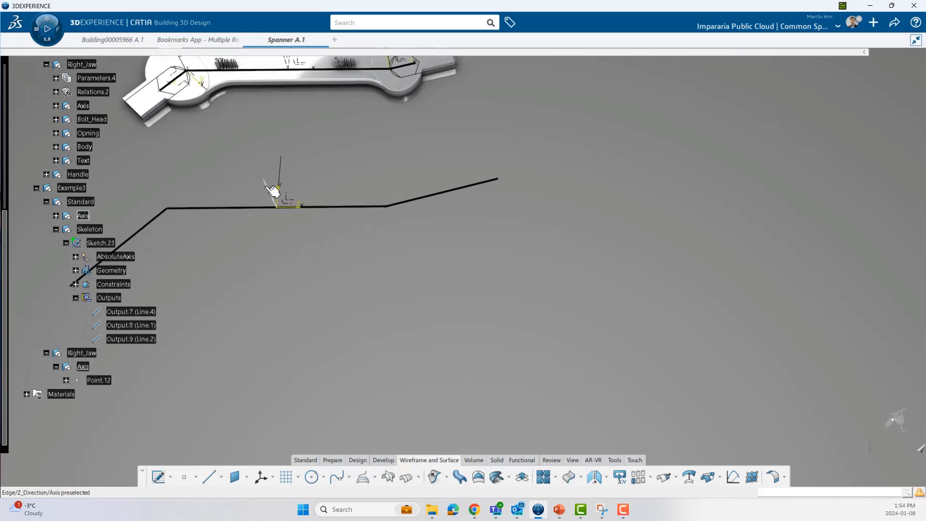
{"action": "middle_click_drag", "start_coordinate": [386, 304], "coordinate": [389, 343]}
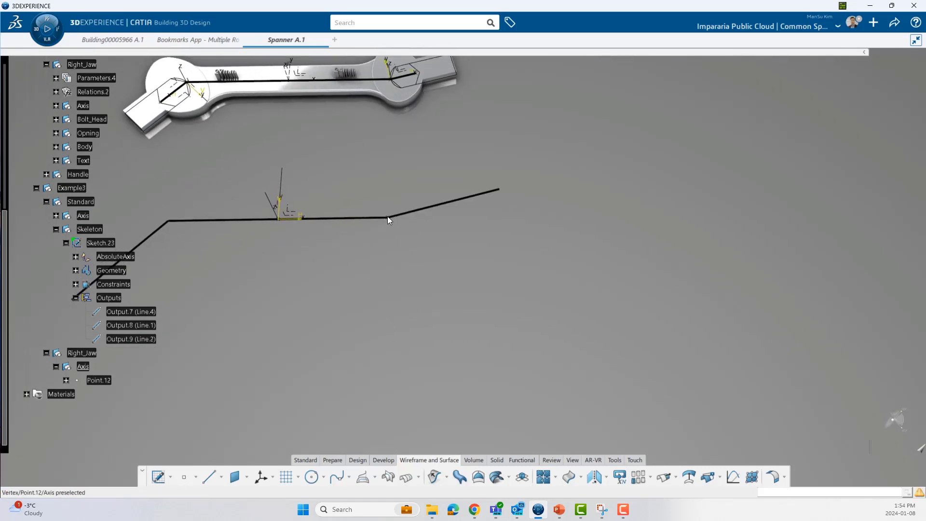
Create a standard axis system with its origin at Point.12, X axis along Output.9 (Line.2) and Z axis along Z_Direction.
{"action": "left_click", "coordinate": [261, 477]}
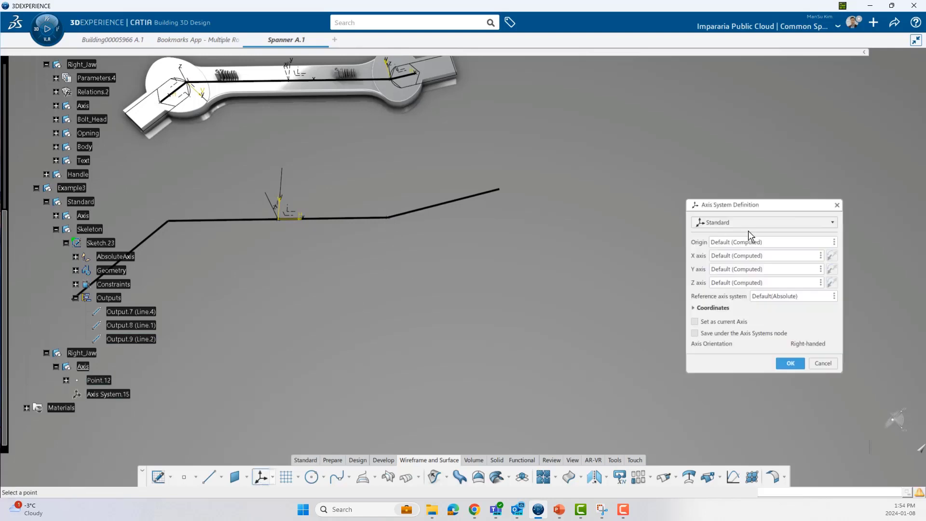
{"action": "left_click", "coordinate": [726, 242]}
{"action": "left_click", "coordinate": [389, 217]}
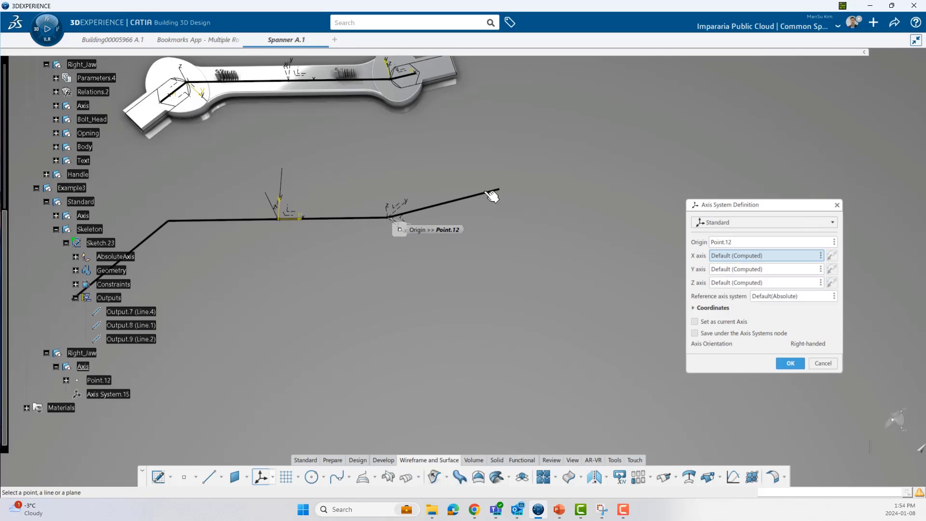
{"action": "left_click", "coordinate": [496, 193]}
{"action": "middle_click_drag", "start_coordinate": [500, 196], "coordinate": [474, 191]}
{"action": "left_click", "coordinate": [720, 284]}
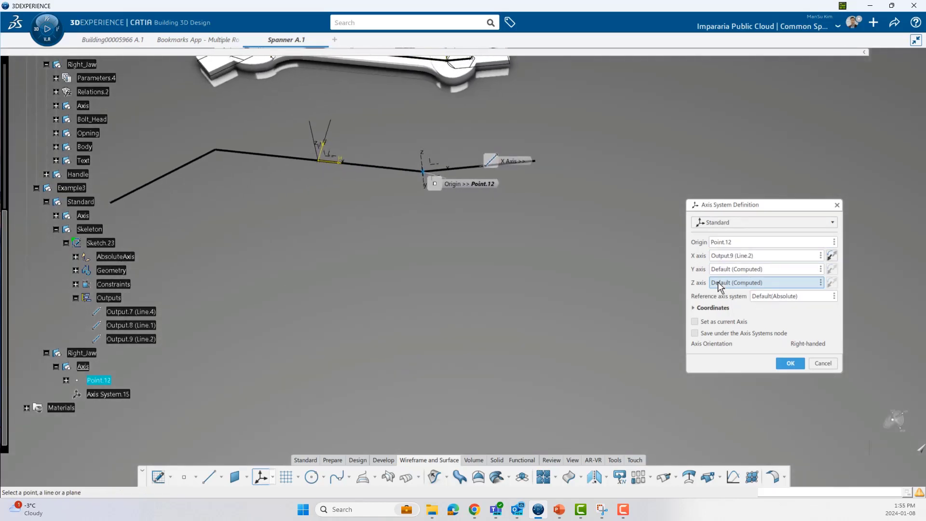
{"action": "left_click", "coordinate": [324, 145]}
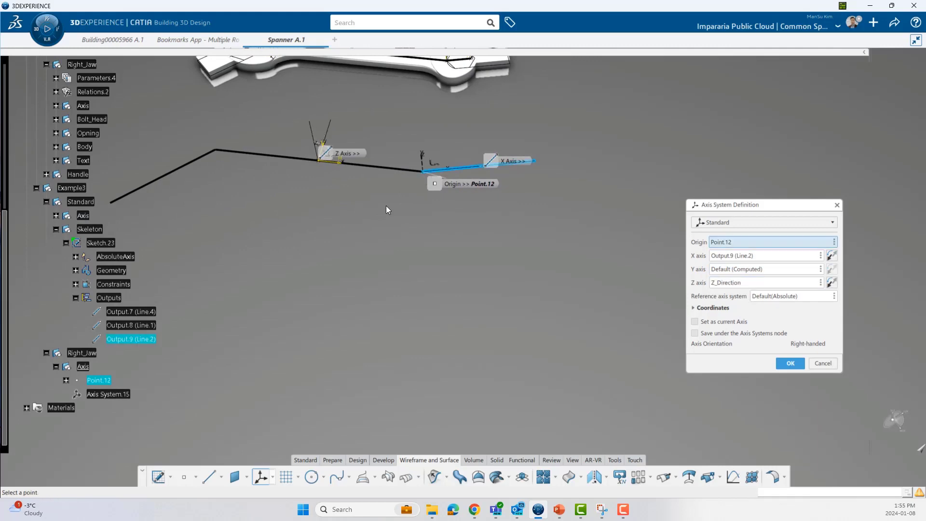
{"action": "middle_click_drag", "start_coordinate": [386, 207], "coordinate": [492, 274]}
{"action": "left_click", "coordinate": [791, 365]}
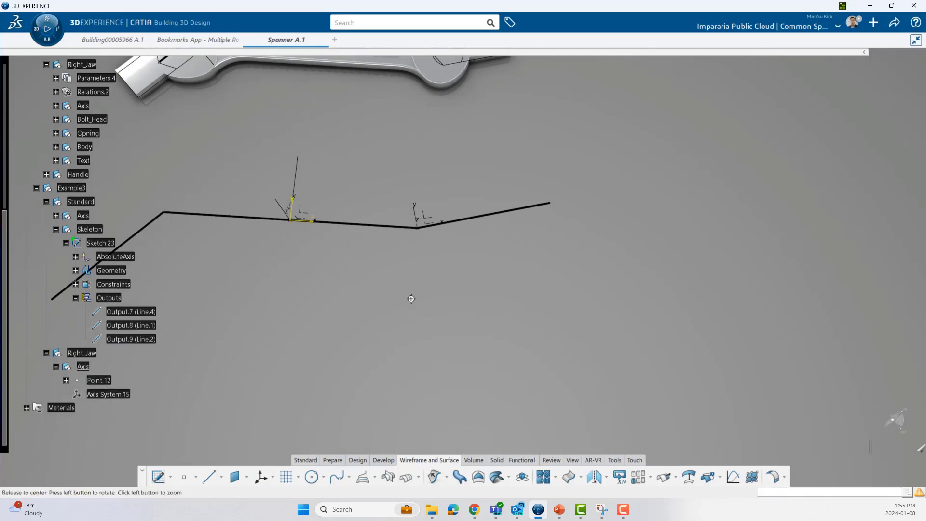
{"action": "mouse_move", "coordinate": [409, 297]}
{"action": "middle_mouse_down"}
{"action": "mouse_move", "coordinate": [411, 325]}
{"action": "mouse_move", "coordinate": [434, 314]}
{"action": "mouse_move", "coordinate": [430, 334]}
{"action": "mouse_move", "coordinate": [440, 338]}
{"action": "mouse_move", "coordinate": [412, 352]}
{"action": "middle_mouse_up"}
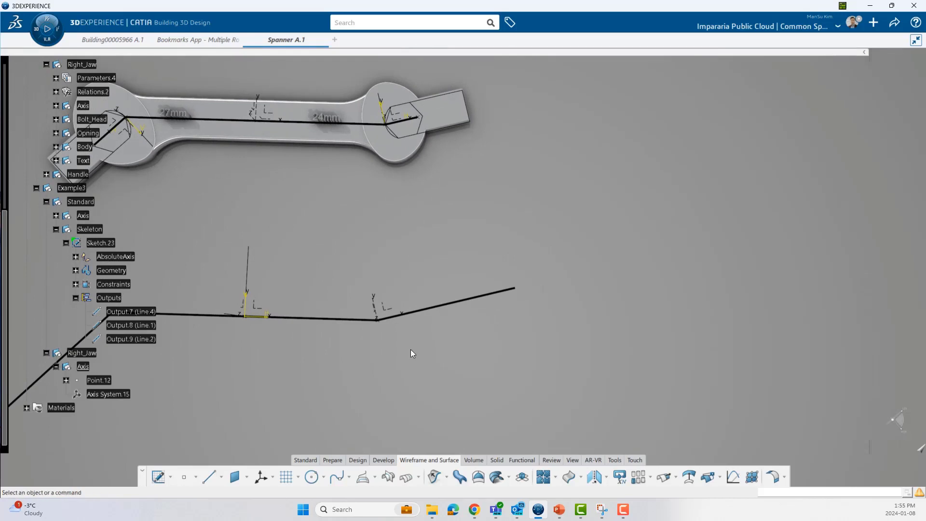
Using Example2's Right_Jaw as reference, insert a geometrical set inside Example3's Right_Jaw and rename it Bolt_Head.
{"action": "left_click", "coordinate": [55, 106]}
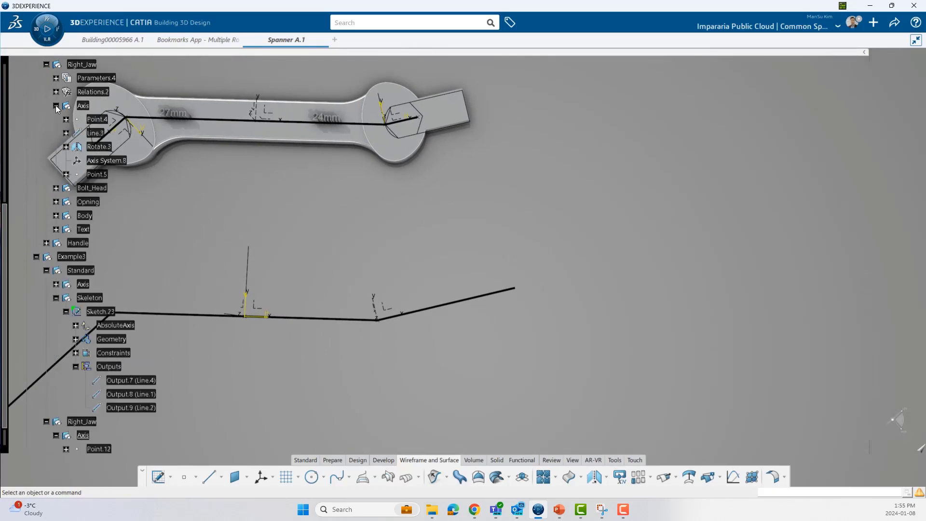
{"action": "left_click", "coordinate": [56, 106]}
{"action": "left_click", "coordinate": [94, 123]}
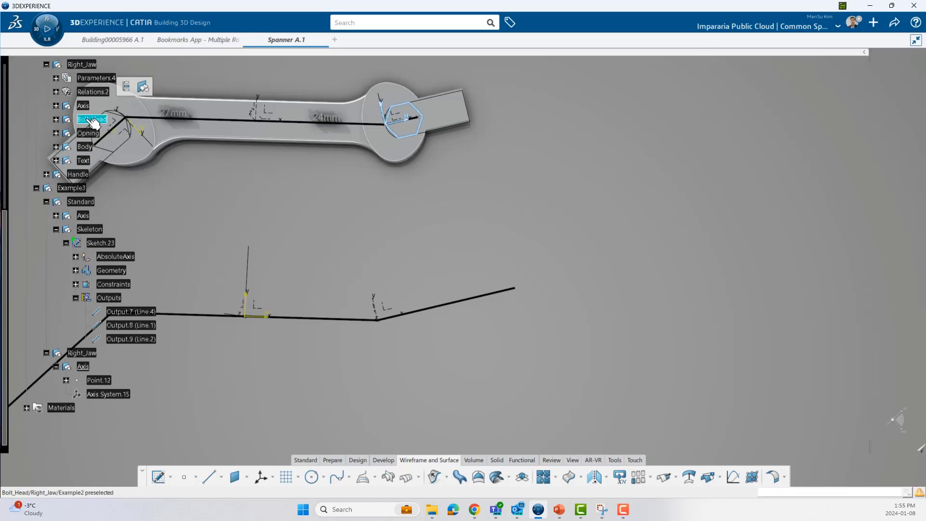
{"action": "left_click", "coordinate": [378, 395]}
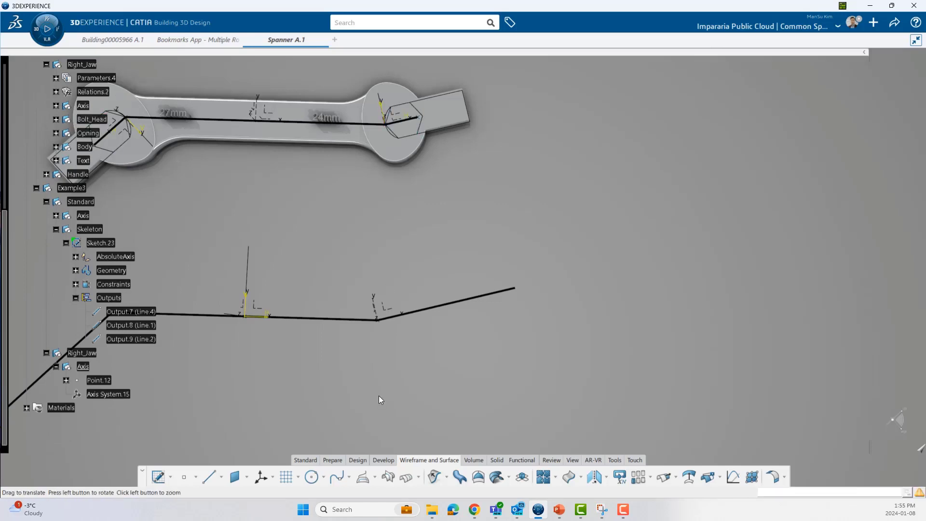
{"action": "middle_click_drag", "start_coordinate": [378, 396], "coordinate": [385, 385]}
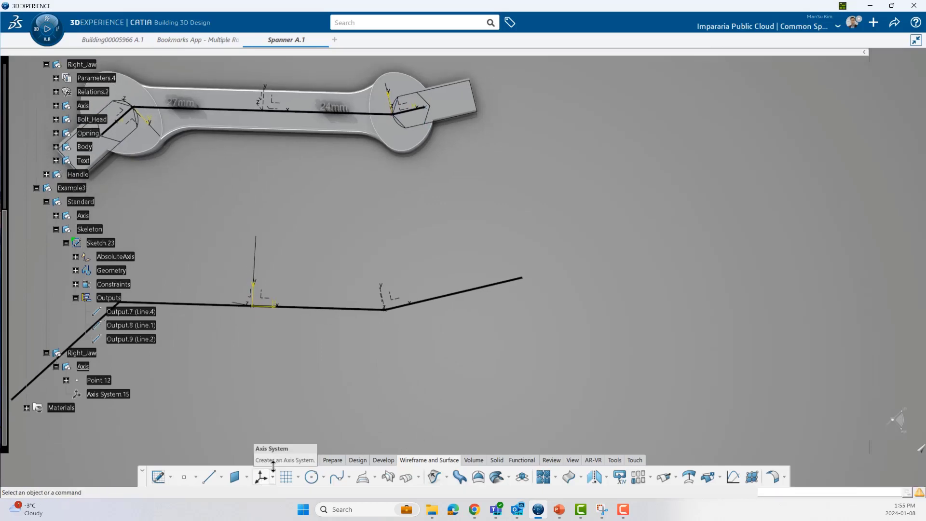
{"action": "left_click", "coordinate": [92, 354]}
{"action": "left_click", "coordinate": [137, 321]}
{"action": "left_click", "coordinate": [114, 409]}
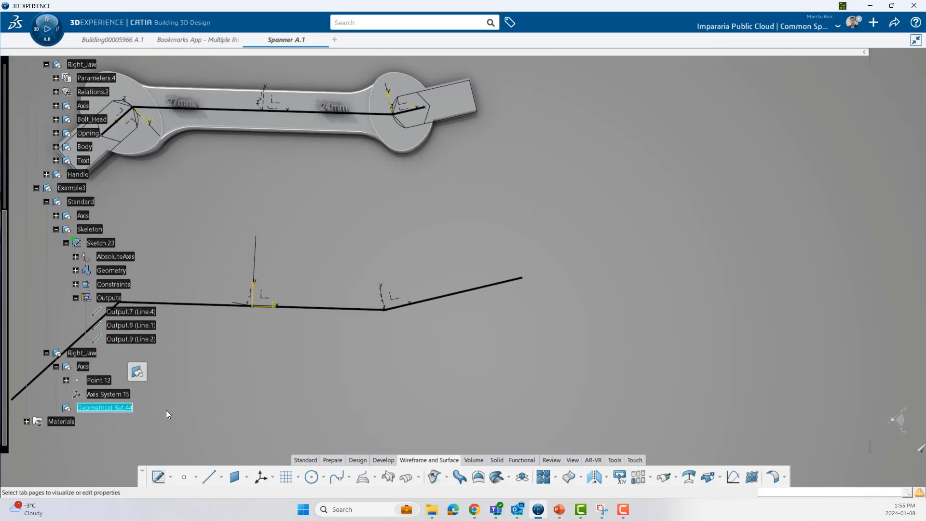
{"action": "key", "text": "alt+Return"}
{"action": "type", "text": "Bol"}
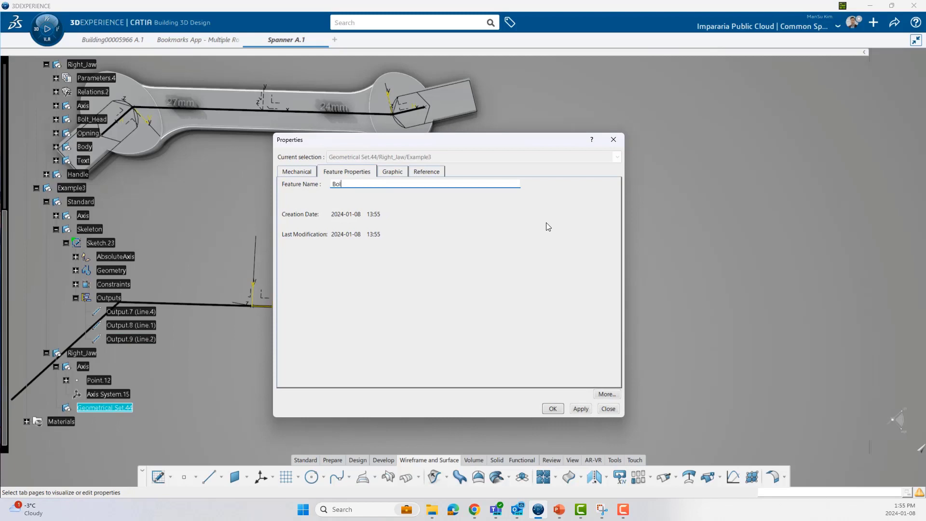
{"action": "type", "text": "t_Head"}
{"action": "key", "text": "Return"}
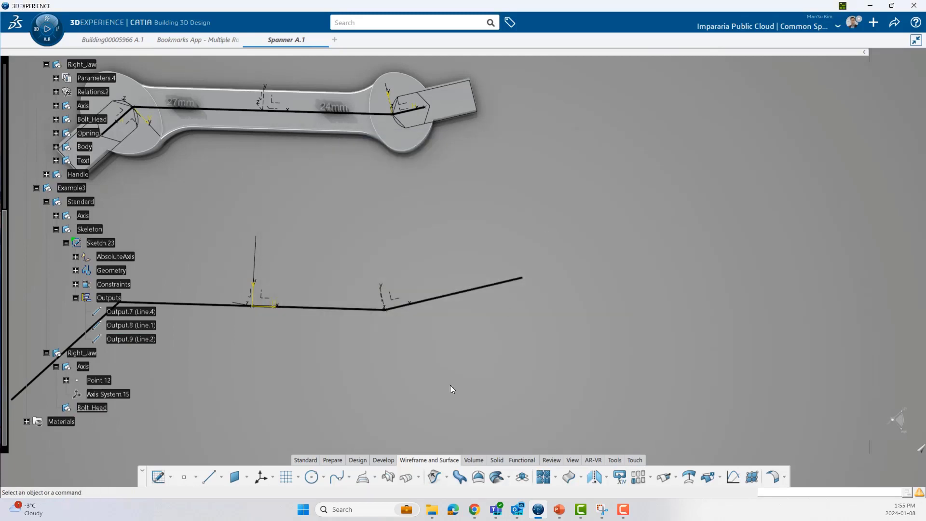
Start a positioned sketch in Example3's Bolt_Head set on the XY plane of the right jaw's axis system, viewed normal to the plane.
{"action": "left_click", "coordinate": [88, 119]}
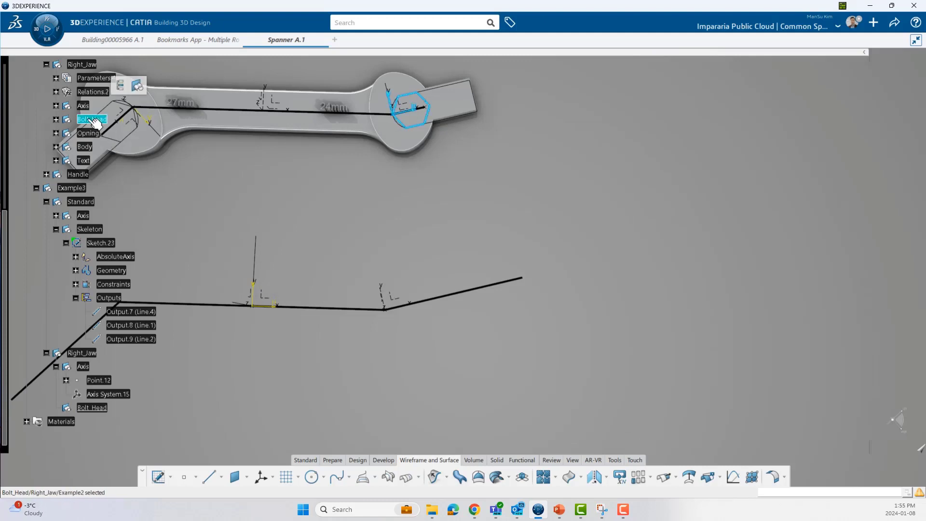
{"action": "left_click", "coordinate": [56, 120]}
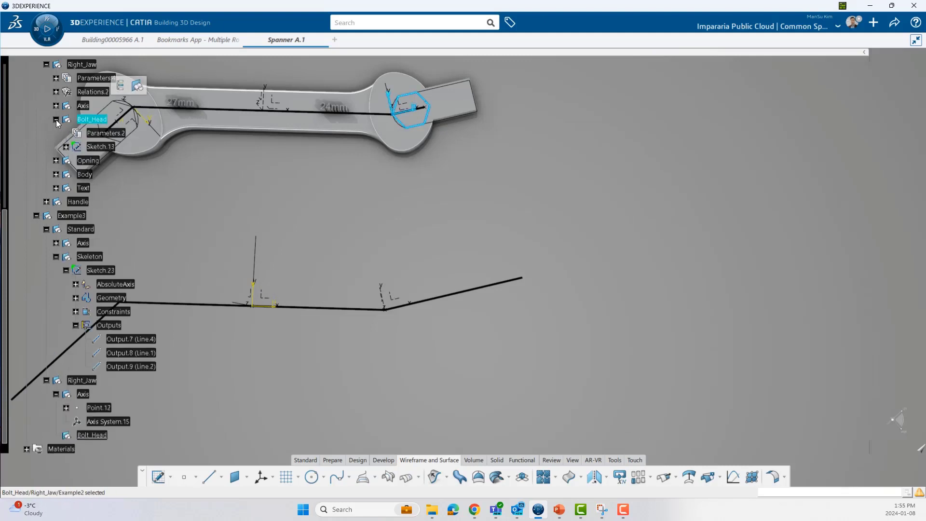
{"action": "left_click", "coordinate": [56, 120]}
{"action": "left_click", "coordinate": [418, 226]}
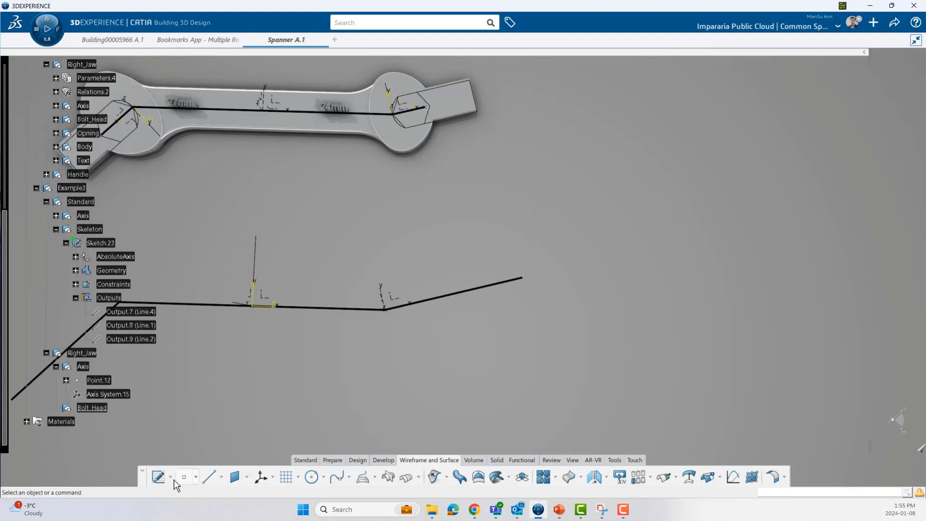
{"action": "left_click", "coordinate": [158, 477]}
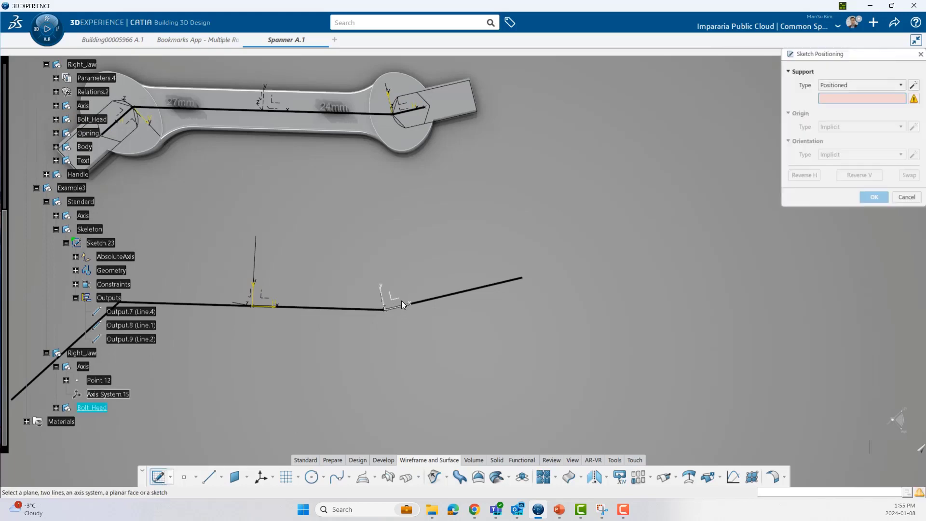
{"action": "left_click", "coordinate": [402, 301]}
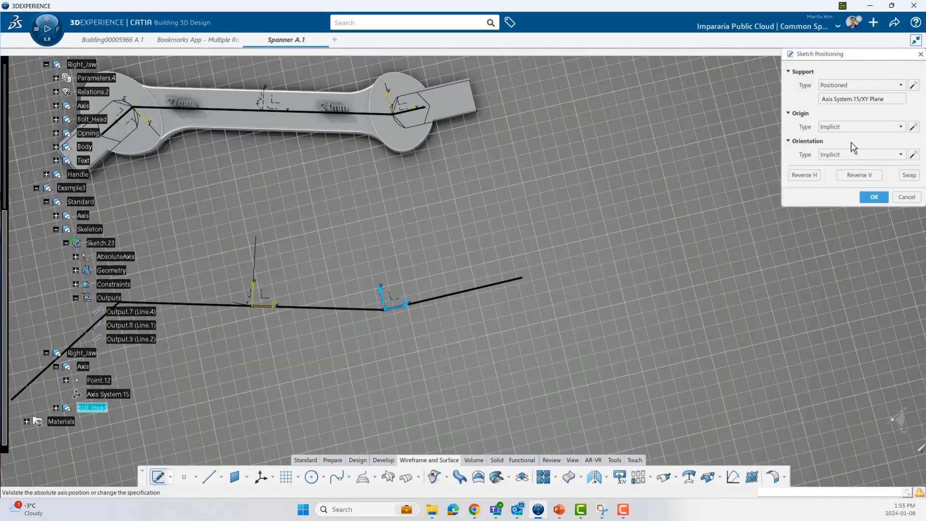
{"action": "left_click", "coordinate": [874, 197]}
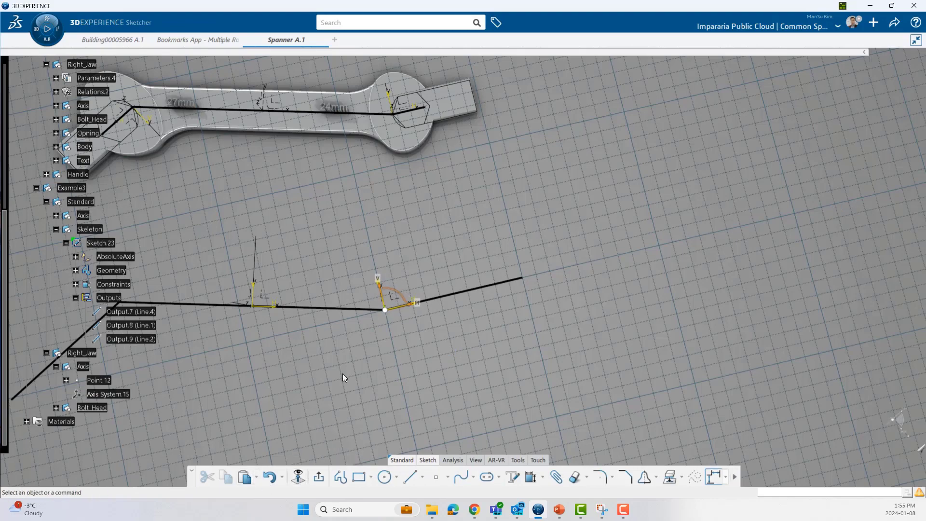
{"action": "left_click", "coordinate": [298, 478]}
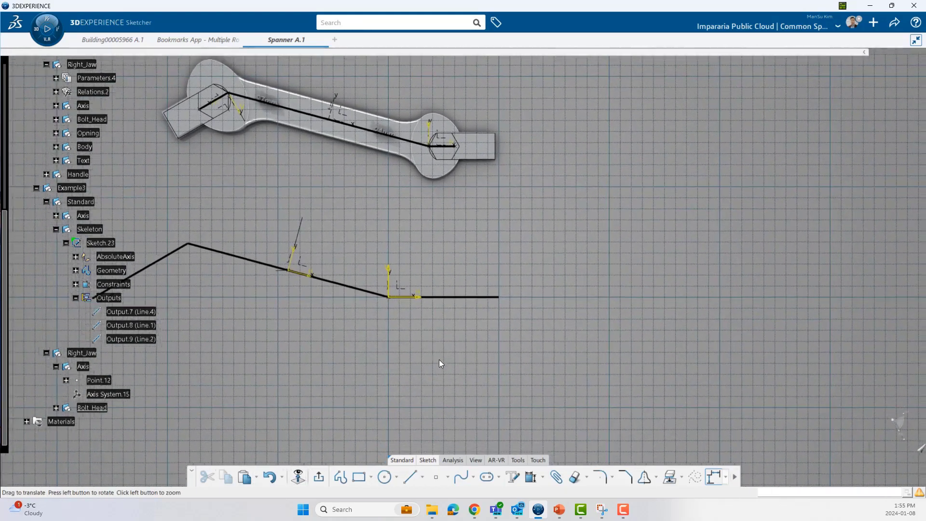
{"action": "mouse_move", "coordinate": [439, 360]}
{"action": "middle_mouse_down"}
{"action": "mouse_move", "coordinate": [436, 321]}
{"action": "mouse_move", "coordinate": [374, 305]}
{"action": "middle_mouse_up"}
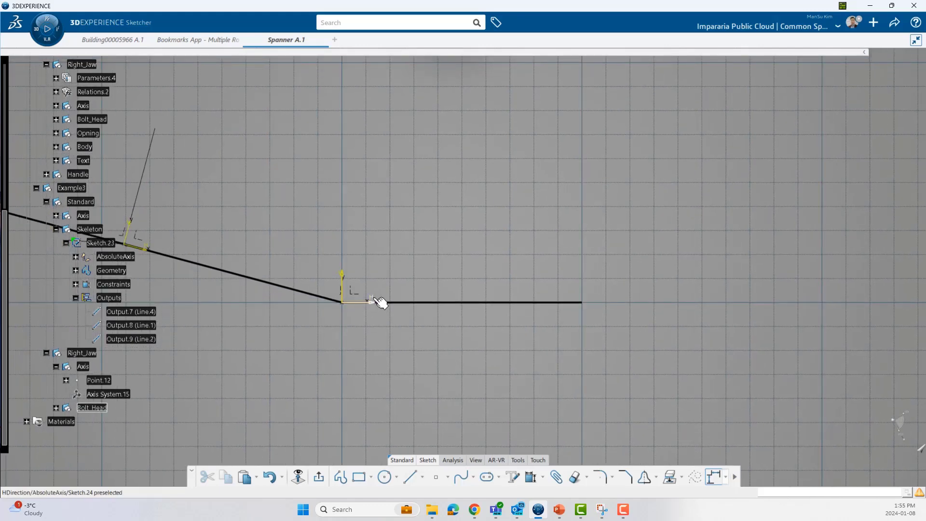
Sketch a six-sided polygon centred on the horizontal skeleton line just right of the sketch origin, and adjust its orientation by its left vertex.
{"action": "middle_click_drag", "start_coordinate": [363, 323], "coordinate": [360, 366]}
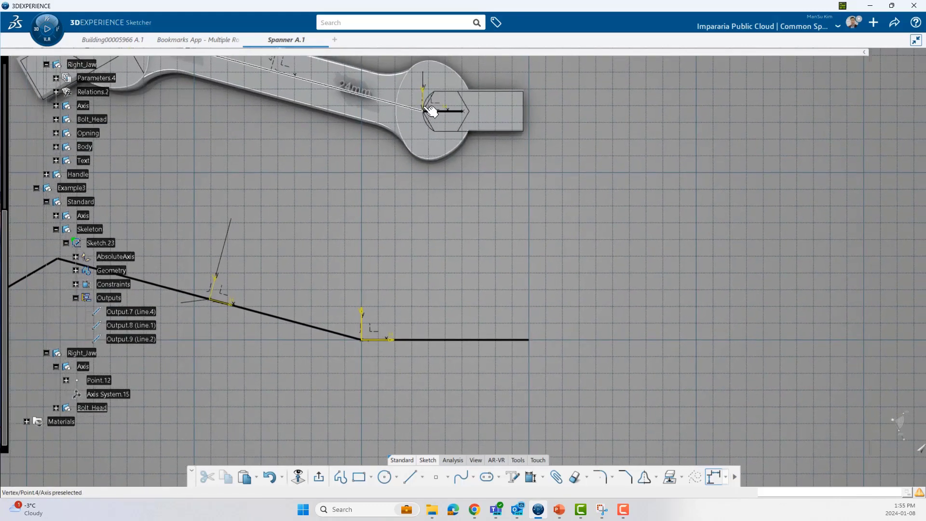
{"action": "middle_click_drag", "start_coordinate": [442, 294], "coordinate": [450, 243]}
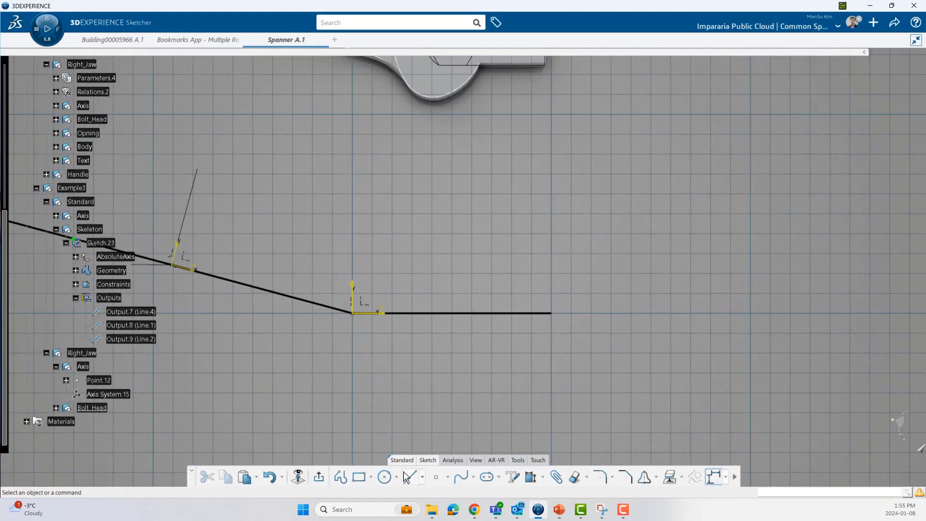
{"action": "left_click", "coordinate": [371, 478]}
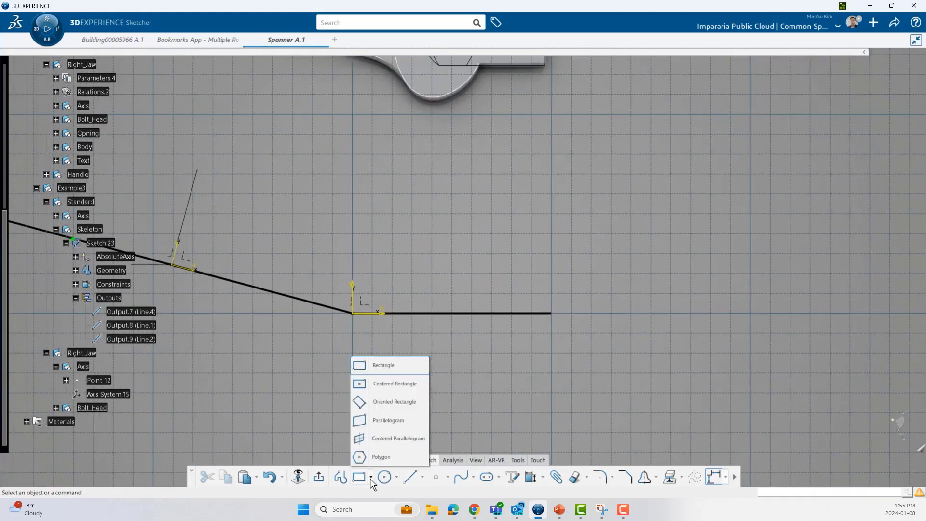
{"action": "left_click", "coordinate": [383, 458]}
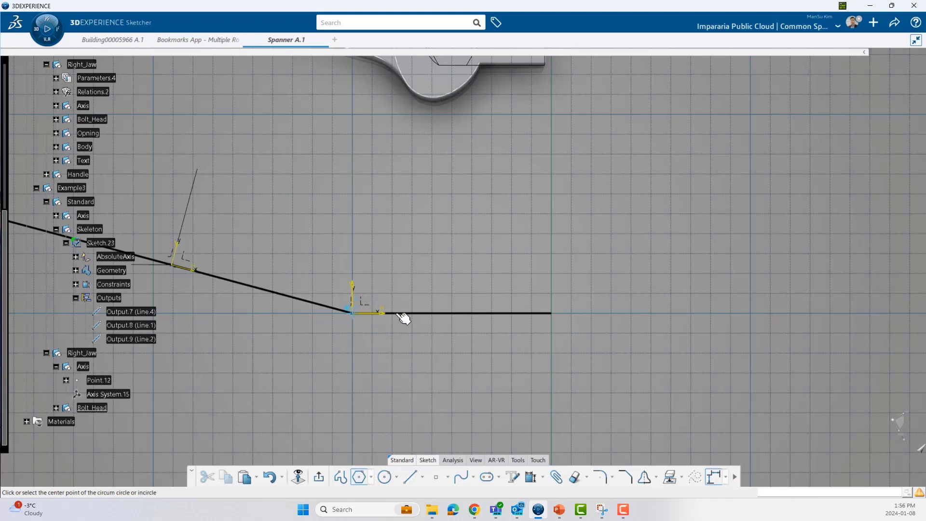
{"action": "left_click", "coordinate": [440, 314]}
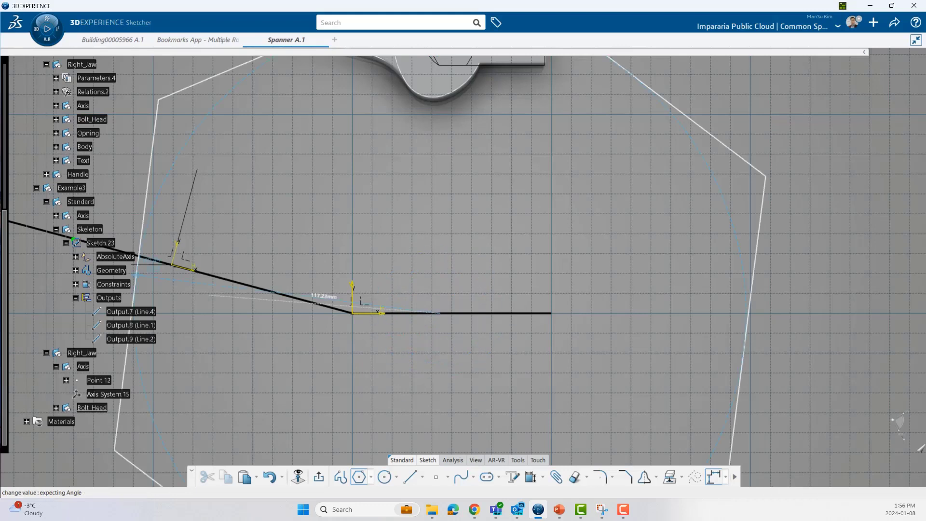
{"action": "left_click_drag", "start_coordinate": [398, 51], "coordinate": [496, 129]}
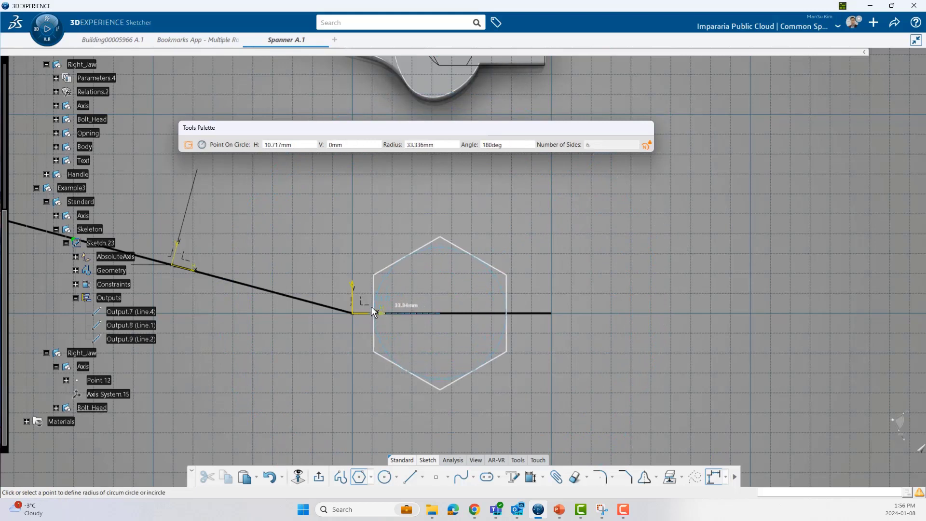
{"action": "left_click", "coordinate": [400, 276]}
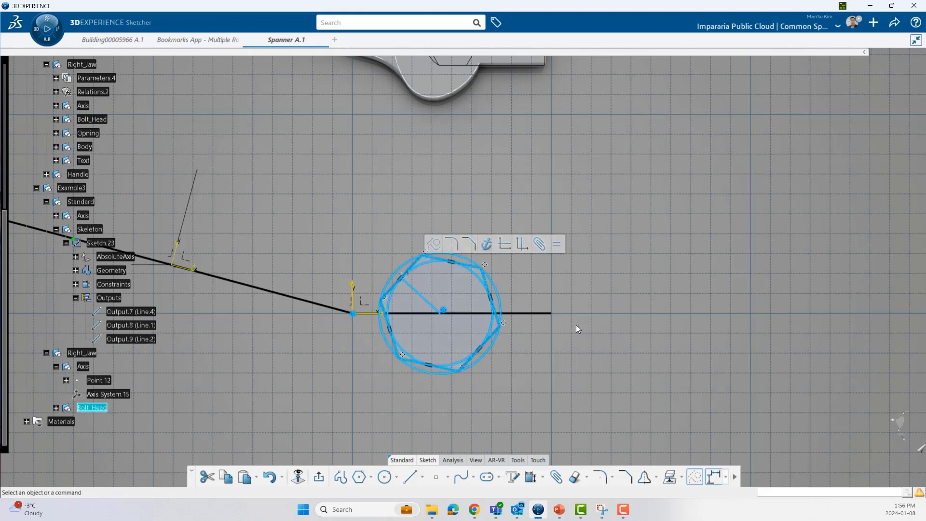
{"action": "mouse_move", "coordinate": [504, 374]}
{"action": "middle_mouse_down"}
{"action": "mouse_move", "coordinate": [533, 355]}
{"action": "mouse_move", "coordinate": [530, 330]}
{"action": "middle_mouse_up"}
{"action": "left_click_drag", "start_coordinate": [391, 285], "coordinate": [398, 309]}
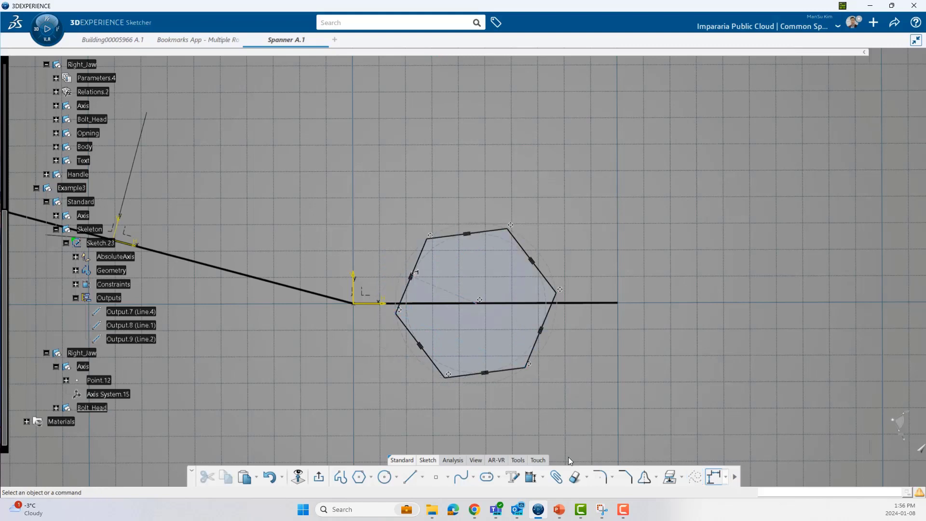
Constrain the hexagon's left vertex to be coincident with the sketch's vertical axis.
{"action": "left_click", "coordinate": [539, 478]}
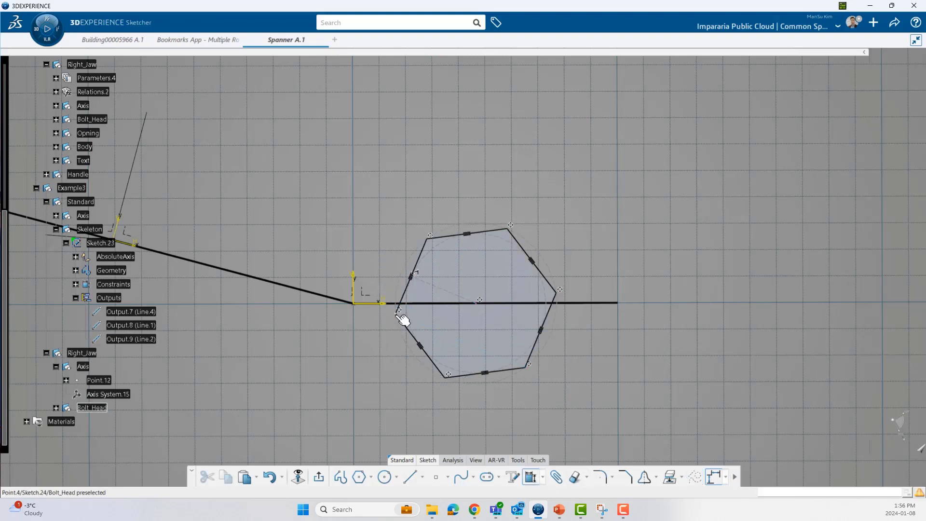
{"action": "left_click", "coordinate": [400, 312]}
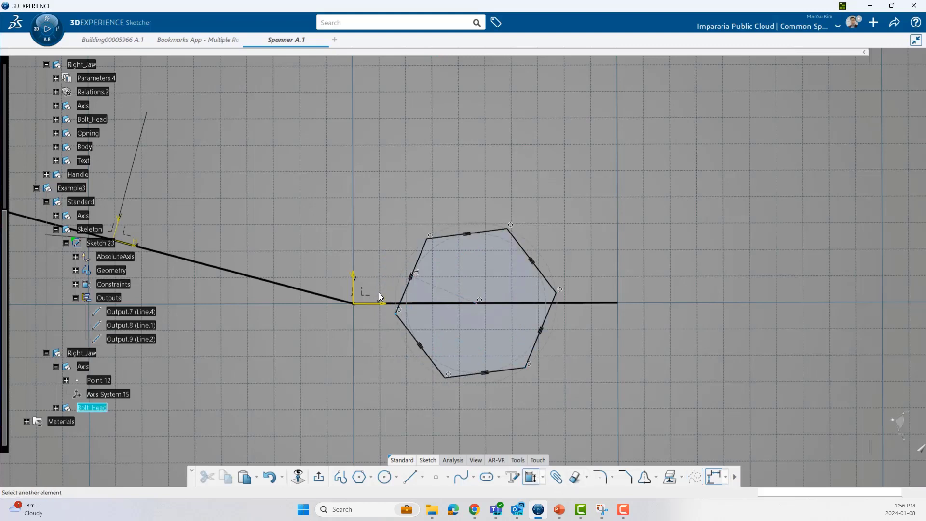
{"action": "left_click", "coordinate": [353, 280]}
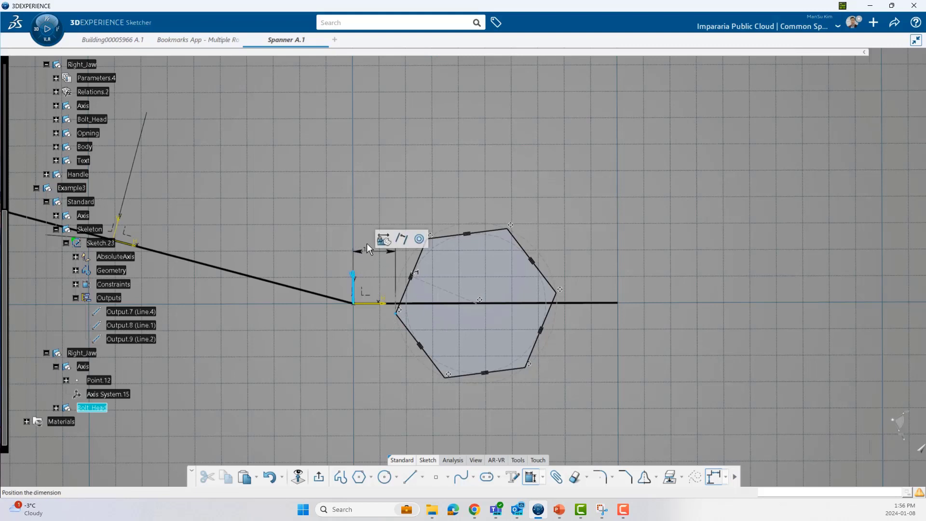
{"action": "left_click", "coordinate": [419, 239]}
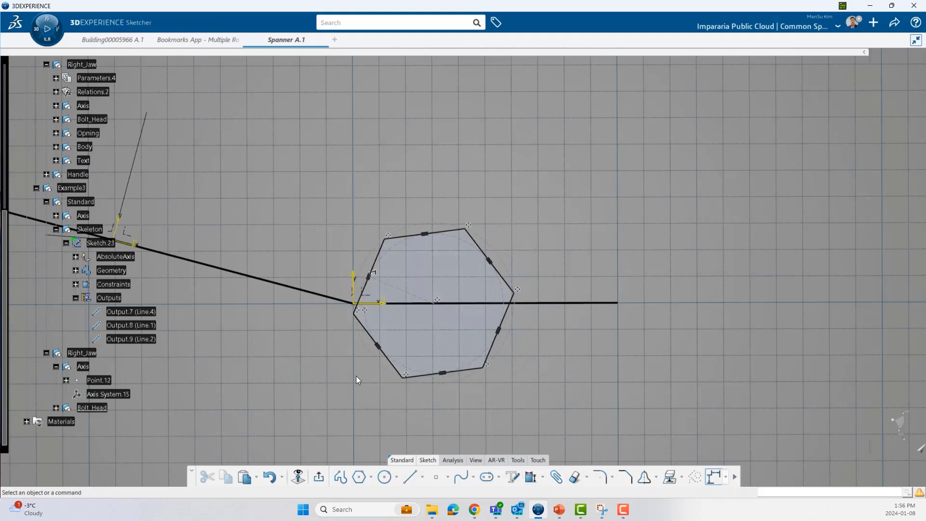
Constrain the hexagon's left vertex to be coincident with the sketch's horizontal axis, and test how the shape still moves.
{"action": "left_click", "coordinate": [531, 477]}
{"action": "left_click", "coordinate": [357, 311]}
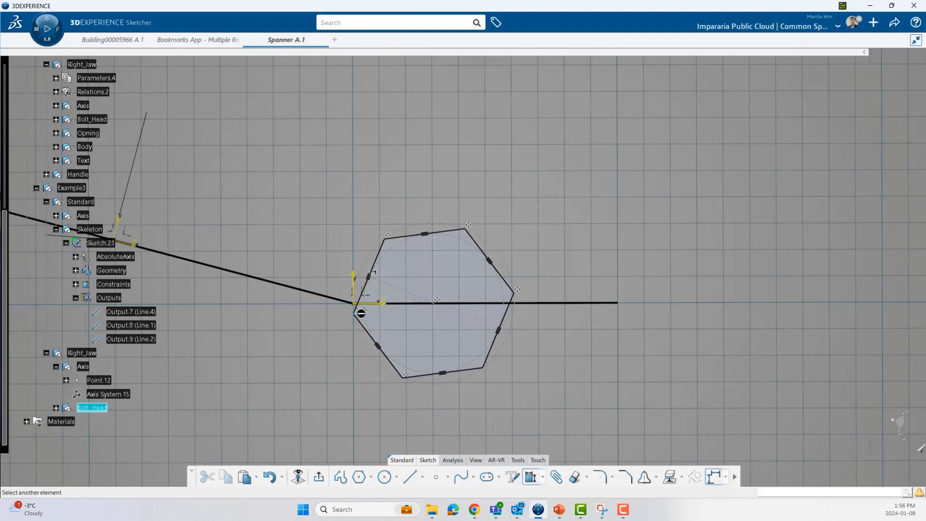
{"action": "left_click", "coordinate": [391, 304]}
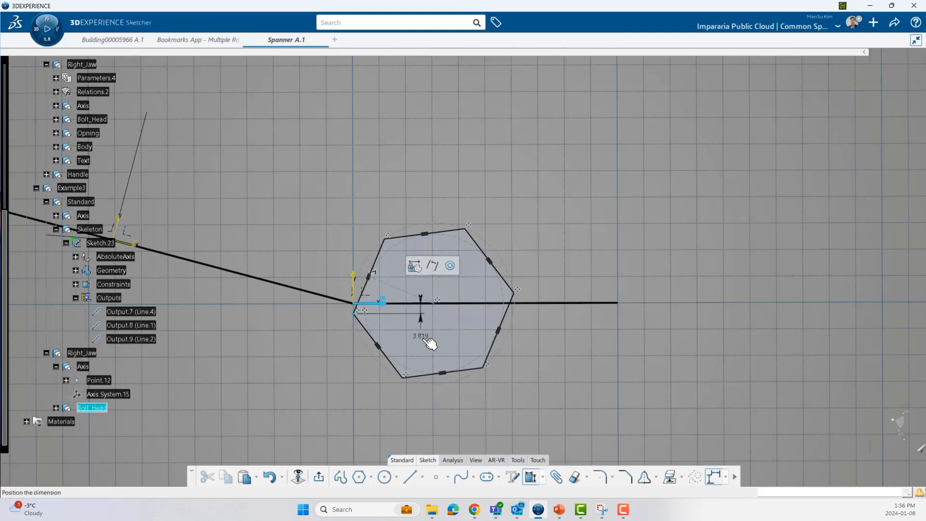
{"action": "right_click", "coordinate": [424, 339]}
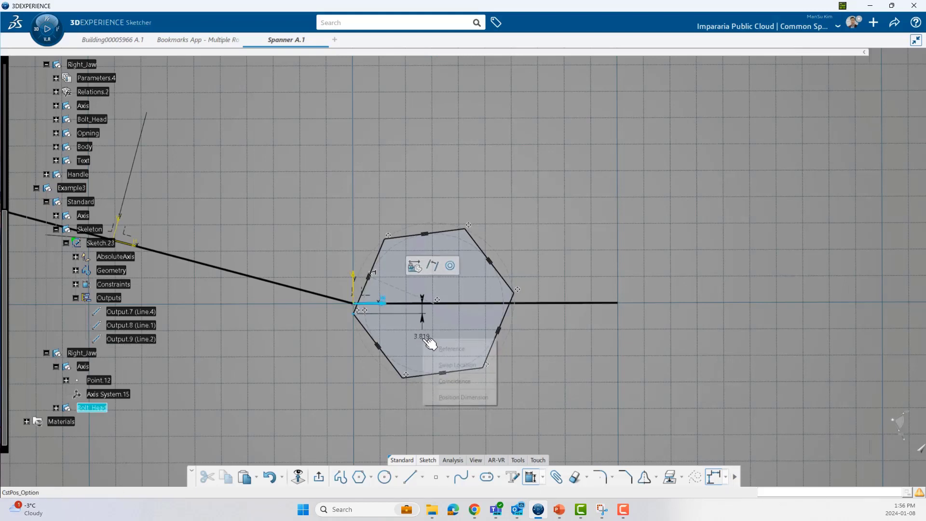
{"action": "left_click", "coordinate": [453, 381]}
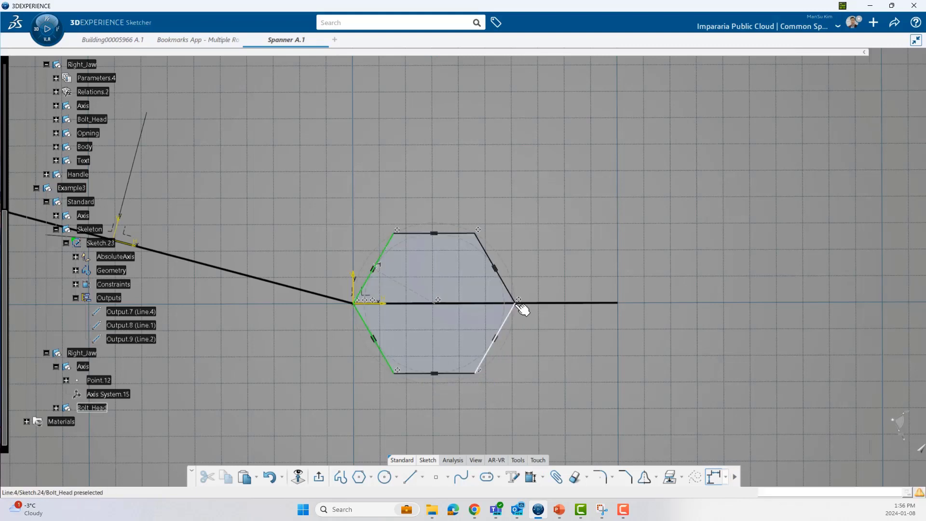
{"action": "left_click_drag", "start_coordinate": [522, 310], "coordinate": [581, 346]}
{"action": "left_click_drag", "start_coordinate": [587, 348], "coordinate": [551, 342]}
{"action": "middle_click_drag", "start_coordinate": [520, 345], "coordinate": [495, 351]}
Dimension the distance between the hexagon's upper and lower horizontal edges and set it to 24 mm.
{"action": "left_click", "coordinate": [530, 476]}
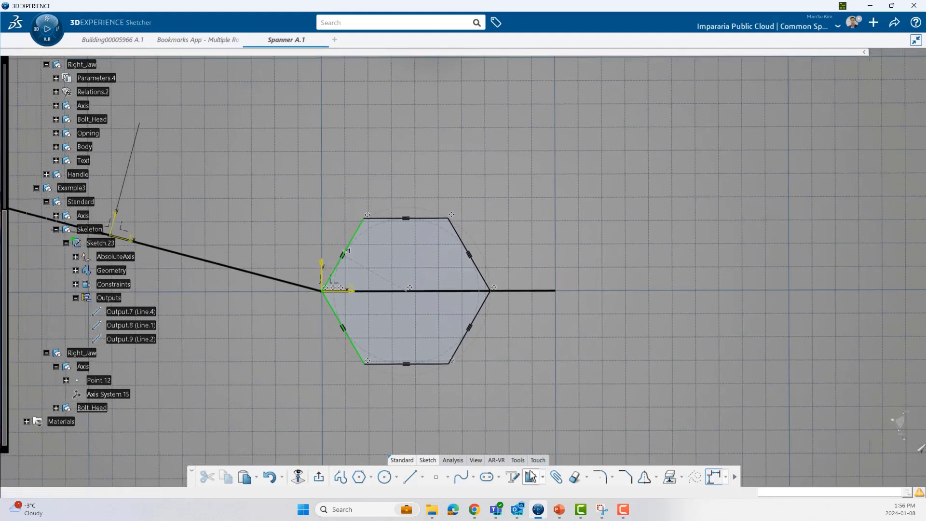
{"action": "left_click", "coordinate": [427, 364]}
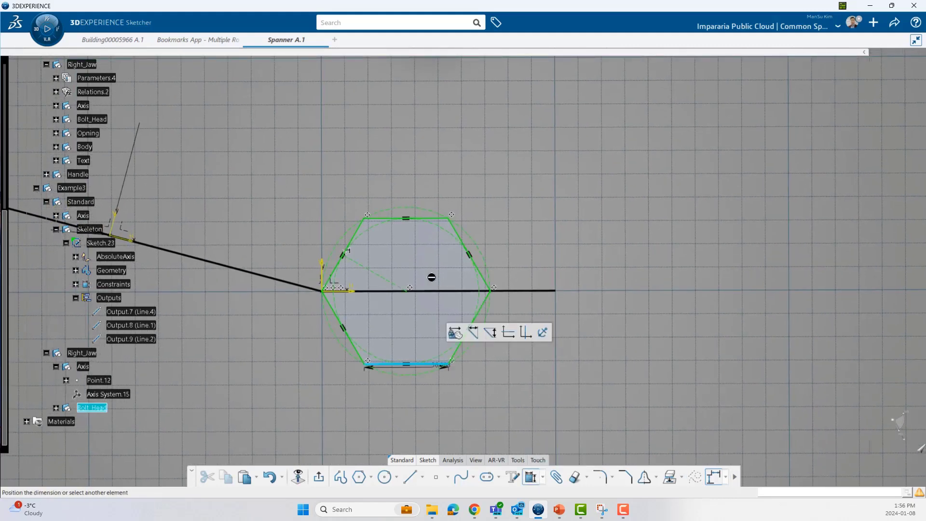
{"action": "left_click", "coordinate": [434, 218]}
{"action": "left_click", "coordinate": [604, 289]}
{"action": "mouse_move", "coordinate": [511, 304]}
{"action": "middle_mouse_down"}
{"action": "mouse_move", "coordinate": [502, 356]}
{"action": "mouse_move", "coordinate": [480, 285]}
{"action": "mouse_move", "coordinate": [485, 134]}
{"action": "middle_mouse_up"}
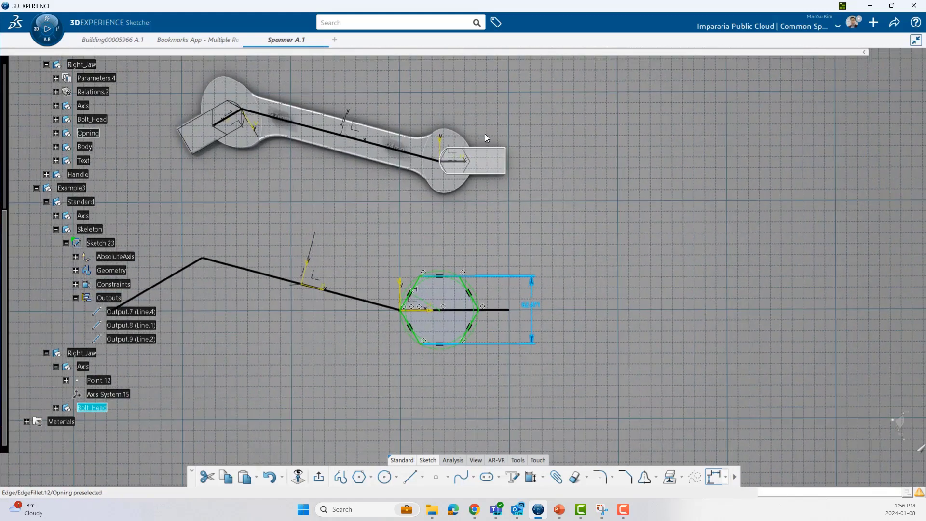
{"action": "double_click", "coordinate": [531, 306]}
{"action": "type", "text": "24"}
{"action": "key", "text": "Return"}
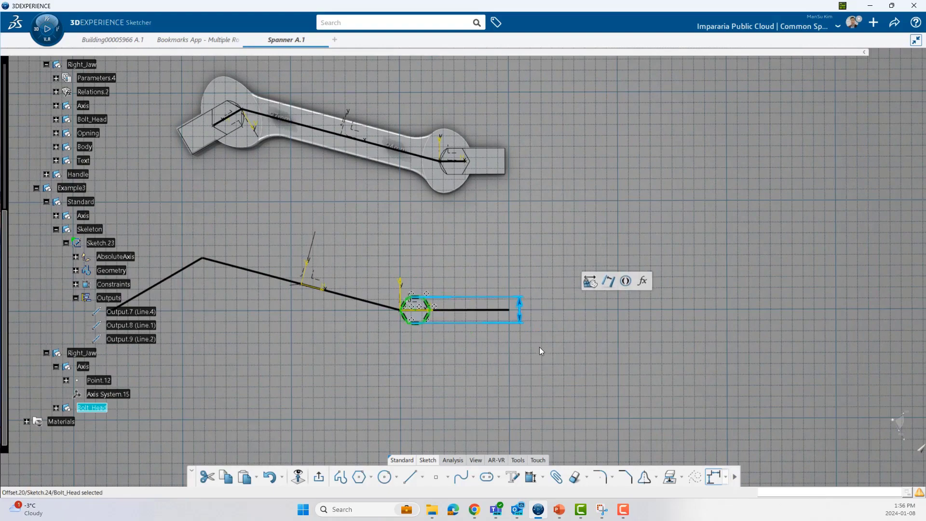
Exit the finished Bolt_Head hexagon sketch to return to the 3D model, and clear the selection.
{"action": "mouse_move", "coordinate": [426, 374]}
{"action": "middle_mouse_down"}
{"action": "mouse_move", "coordinate": [450, 353]}
{"action": "mouse_move", "coordinate": [477, 273]}
{"action": "mouse_move", "coordinate": [469, 324]}
{"action": "mouse_move", "coordinate": [486, 275]}
{"action": "mouse_move", "coordinate": [482, 290]}
{"action": "middle_mouse_up"}
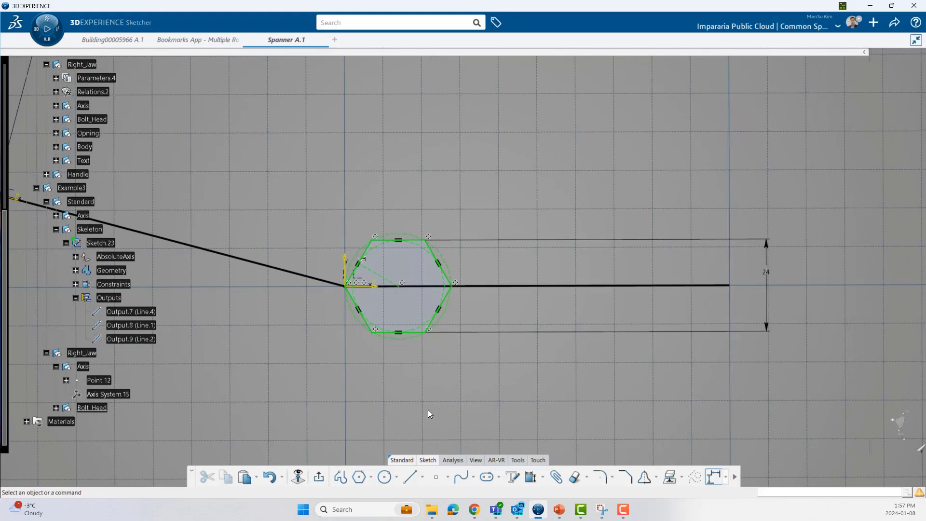
{"action": "left_click", "coordinate": [319, 477]}
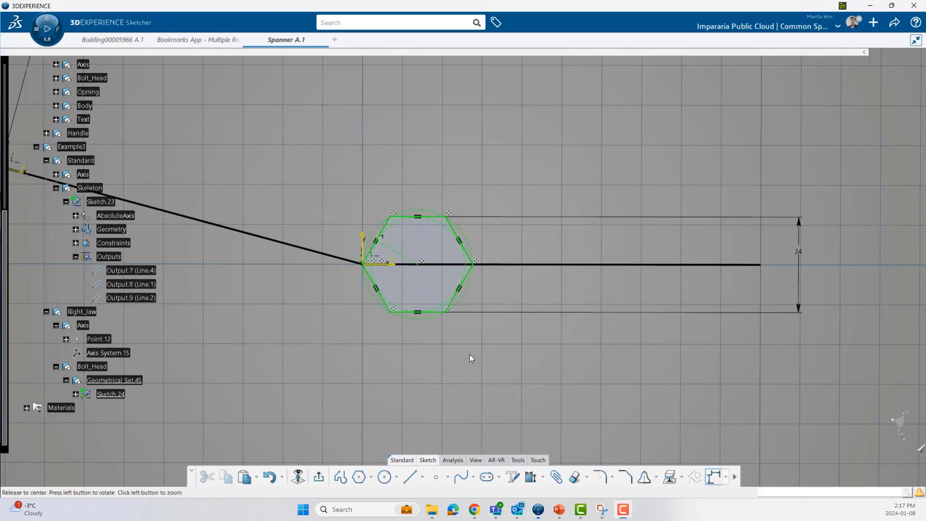
{"action": "mouse_move", "coordinate": [470, 354]}
{"action": "middle_mouse_down"}
{"action": "mouse_move", "coordinate": [467, 368]}
{"action": "mouse_move", "coordinate": [537, 347]}
{"action": "mouse_move", "coordinate": [772, 246]}
{"action": "middle_mouse_up"}
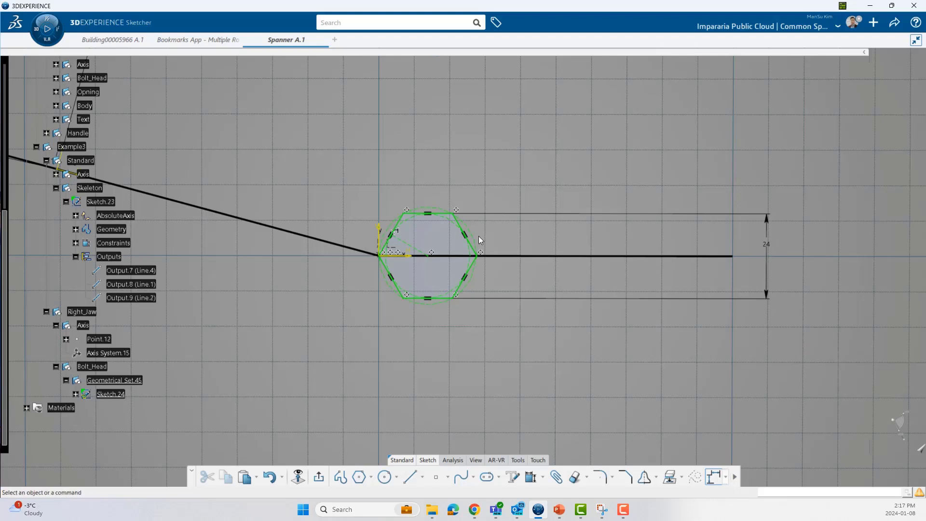
{"action": "left_click", "coordinate": [319, 478]}
{"action": "left_click", "coordinate": [450, 355]}
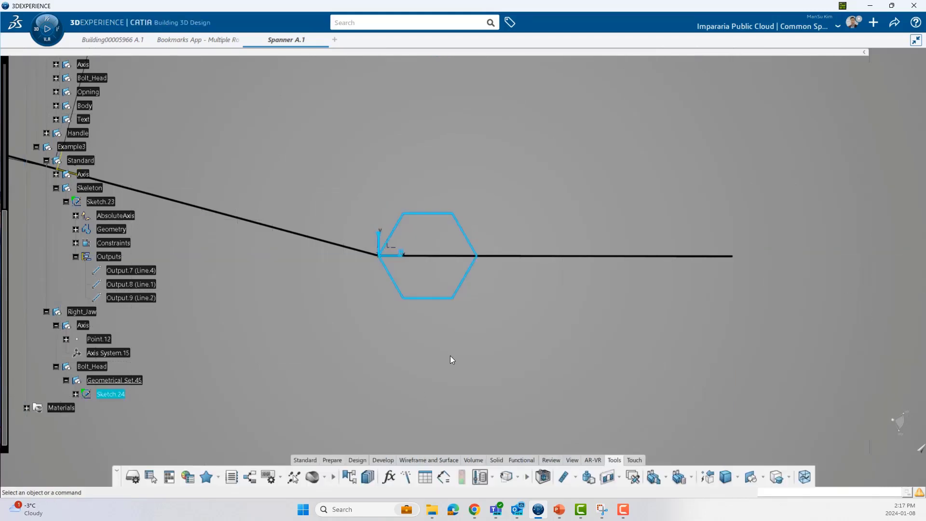
Create a new single-value parameter of type Length in the 3D shape, and delete the leftover Length.2 from the Parameters set.
{"action": "left_click", "coordinate": [389, 477]}
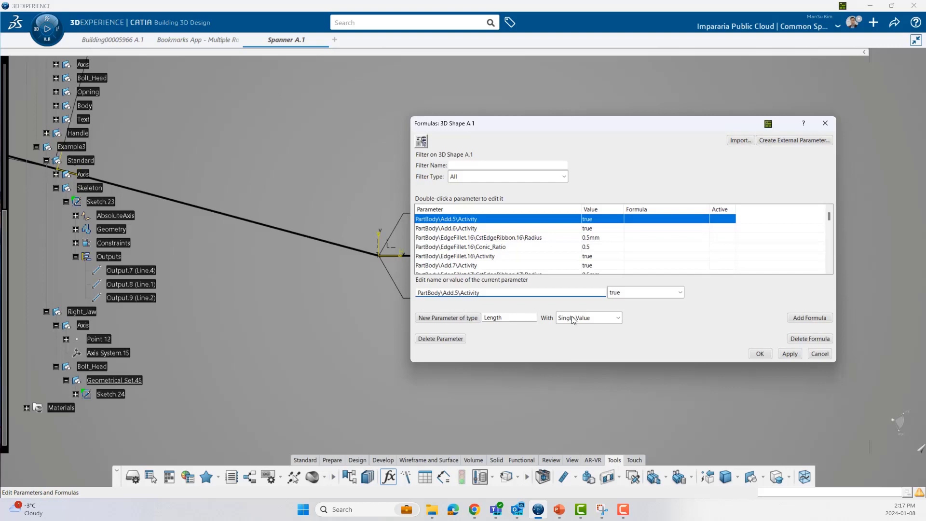
{"action": "left_click", "coordinate": [463, 319]}
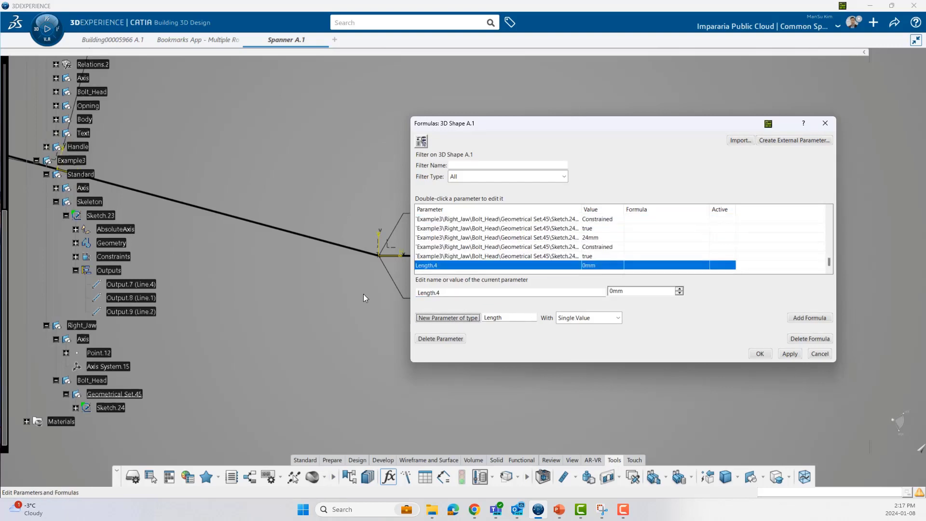
{"action": "left_click", "coordinate": [761, 354]}
{"action": "scroll", "coordinate": [133, 200], "scroll_direction": "up", "scroll_amount": 8}
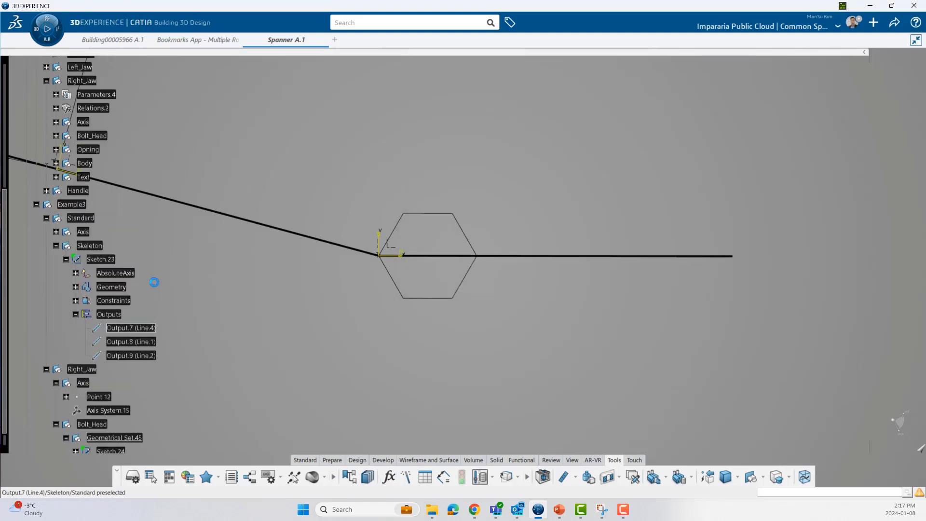
{"action": "scroll", "coordinate": [102, 154], "scroll_direction": "up", "scroll_amount": 3}
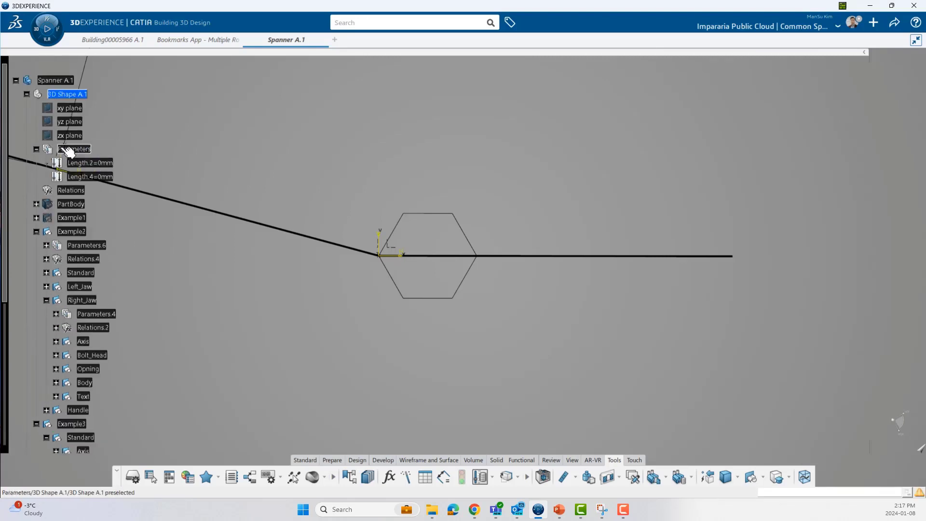
{"action": "left_click", "coordinate": [104, 163]}
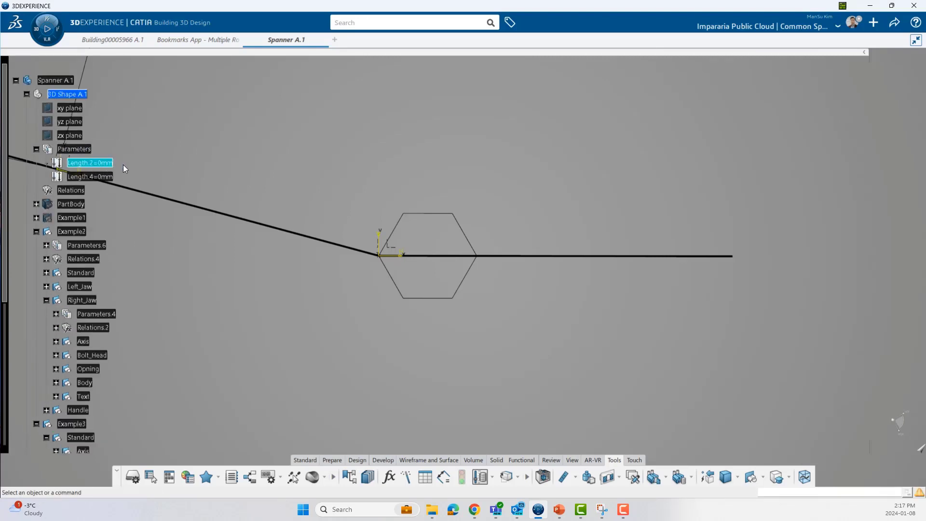
{"action": "key", "text": "Delete"}
Copy the 3D shape's Parameters set into Example3's Right_Jaw geometrical set and expand the pasted set.
{"action": "left_click", "coordinate": [89, 151]}
{"action": "scroll", "coordinate": [115, 277], "scroll_direction": "down", "scroll_amount": 15}
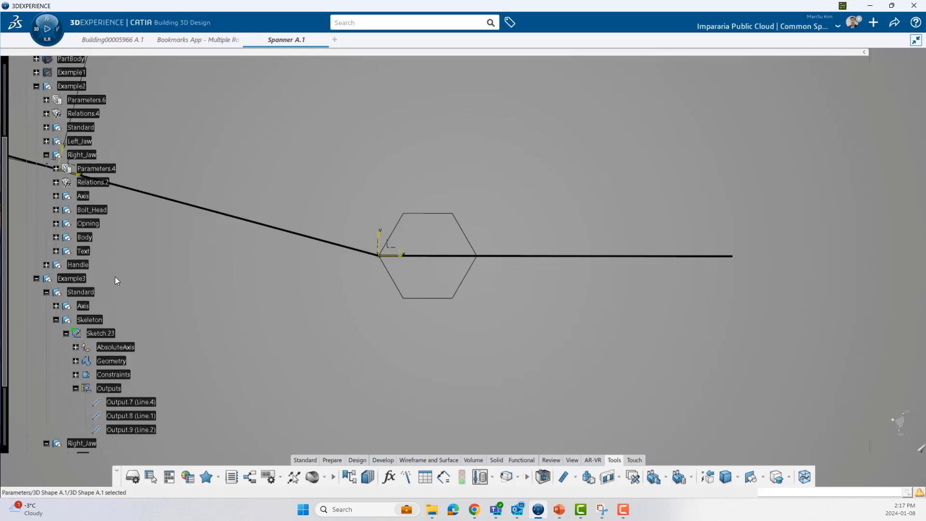
{"action": "scroll", "coordinate": [127, 314], "scroll_direction": "down", "scroll_amount": 5}
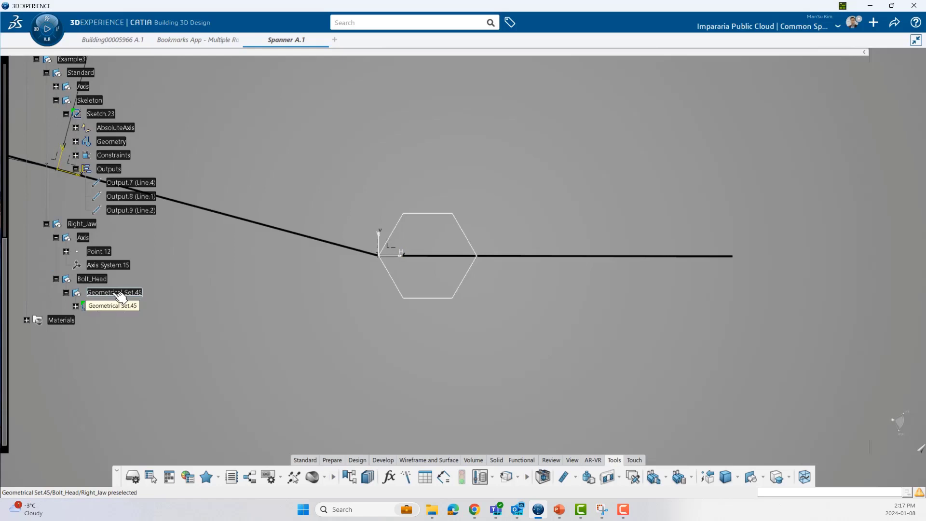
{"action": "left_click", "coordinate": [118, 294]}
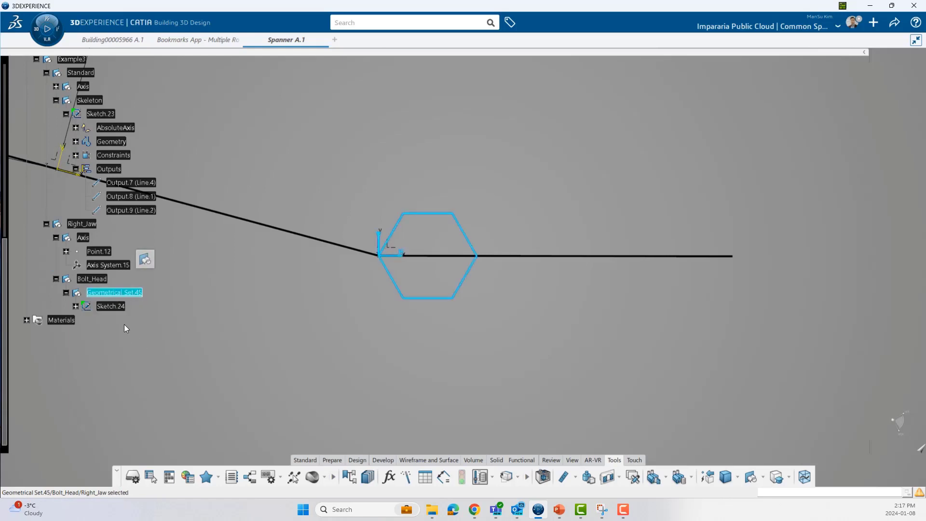
{"action": "left_click", "coordinate": [85, 224]}
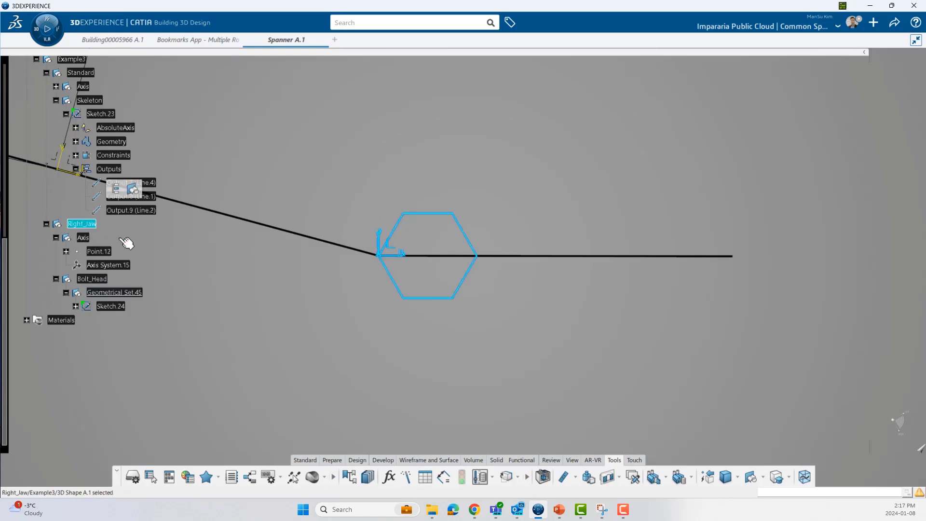
{"action": "key", "text": "ctrl+v"}
{"action": "left_click", "coordinate": [95, 226]}
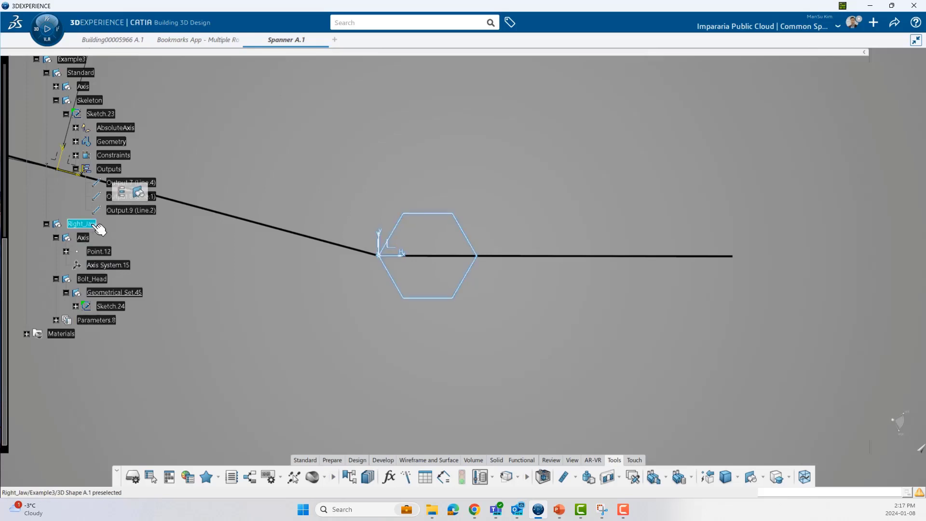
{"action": "left_click", "coordinate": [56, 320]}
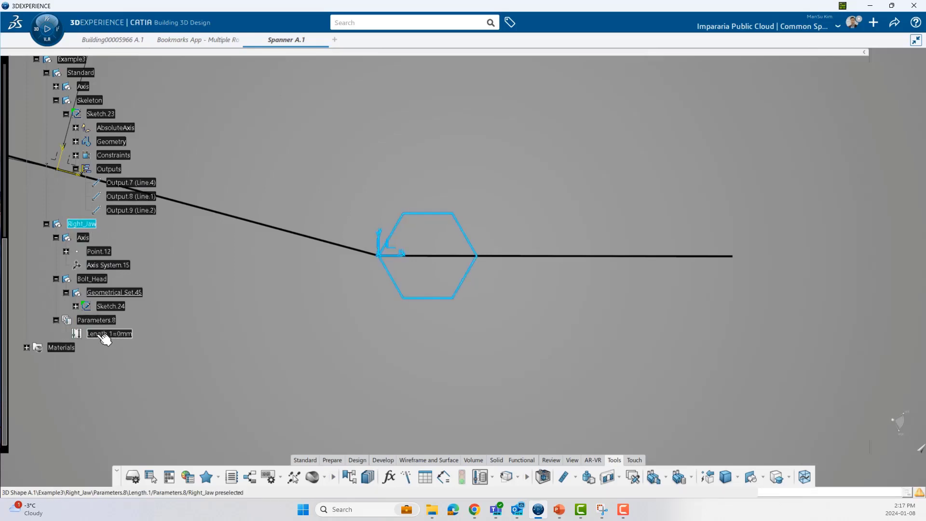
Rename the Length.1 parameter in Right_Jaw's Parameters.8 set to Head_Size.
{"action": "left_click", "coordinate": [104, 335]}
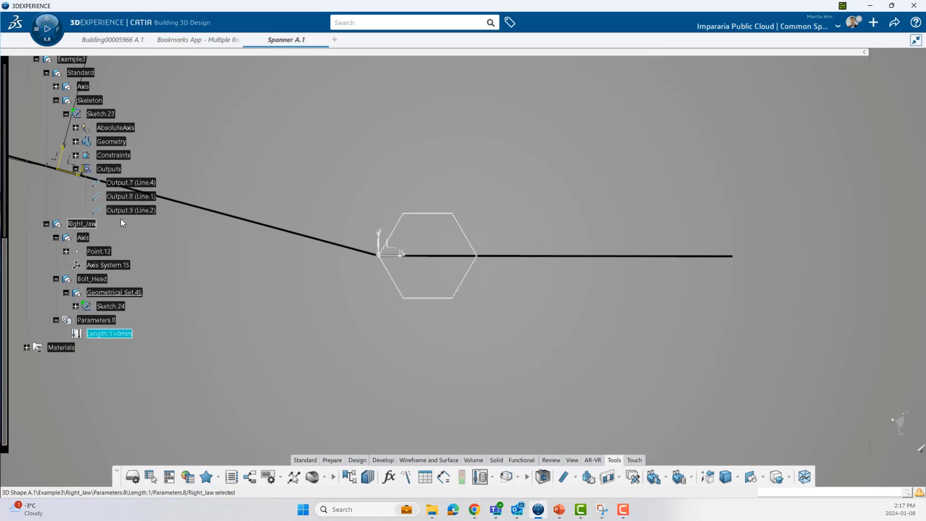
{"action": "left_click", "coordinate": [178, 299]}
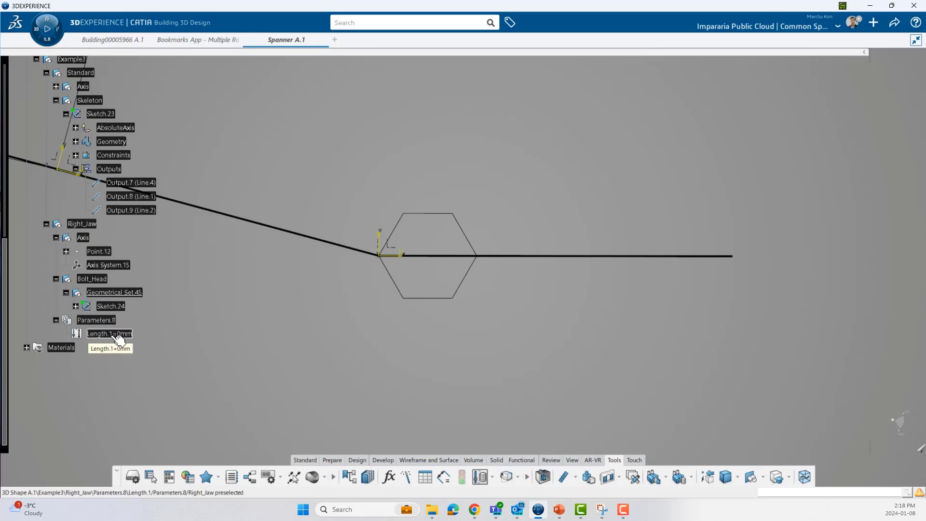
{"action": "double_click", "coordinate": [116, 334]}
{"action": "left_click", "coordinate": [234, 213]}
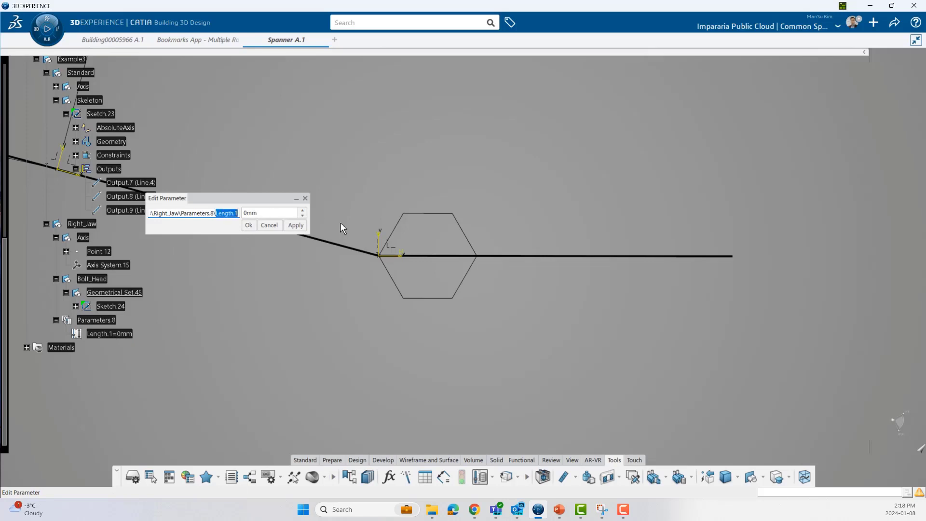
{"action": "type", "text": "Head_Size"}
{"action": "left_click", "coordinate": [263, 212]}
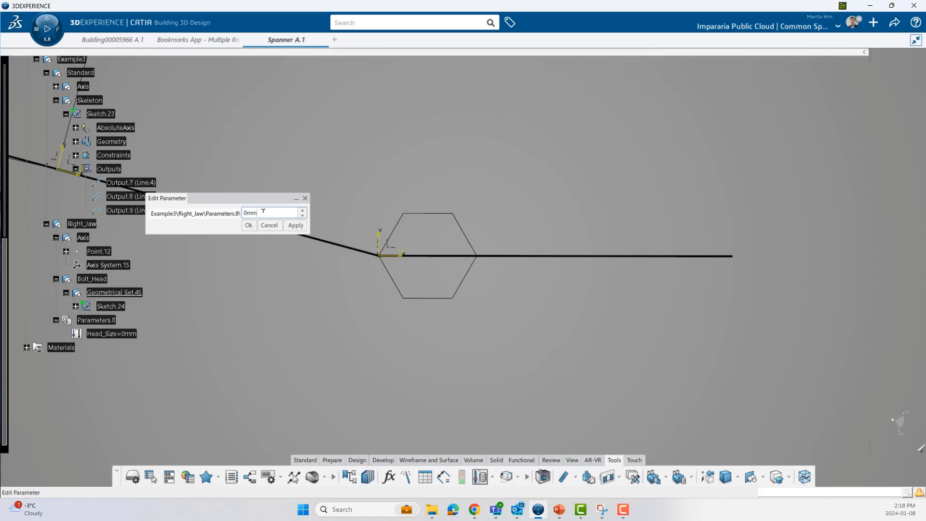
{"action": "left_click_drag", "start_coordinate": [263, 210], "coordinate": [341, 189]}
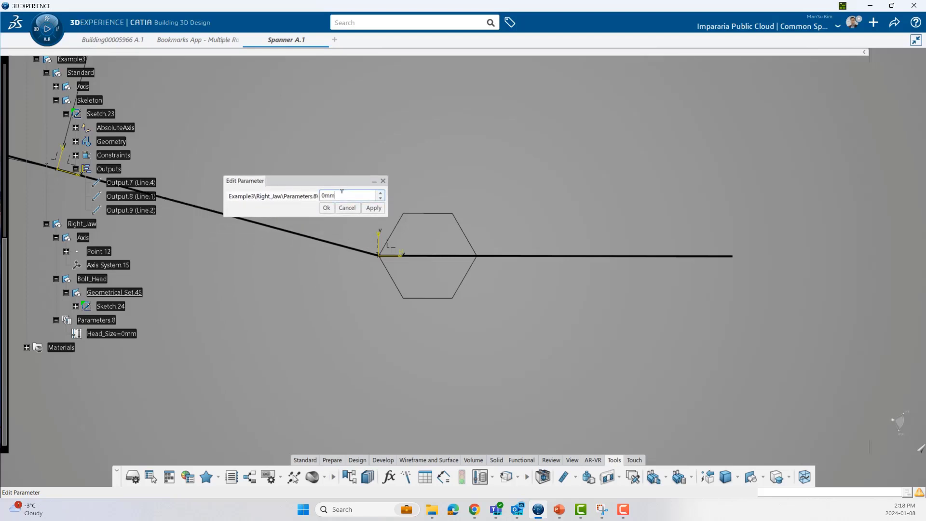
{"action": "right_click", "coordinate": [342, 196]}
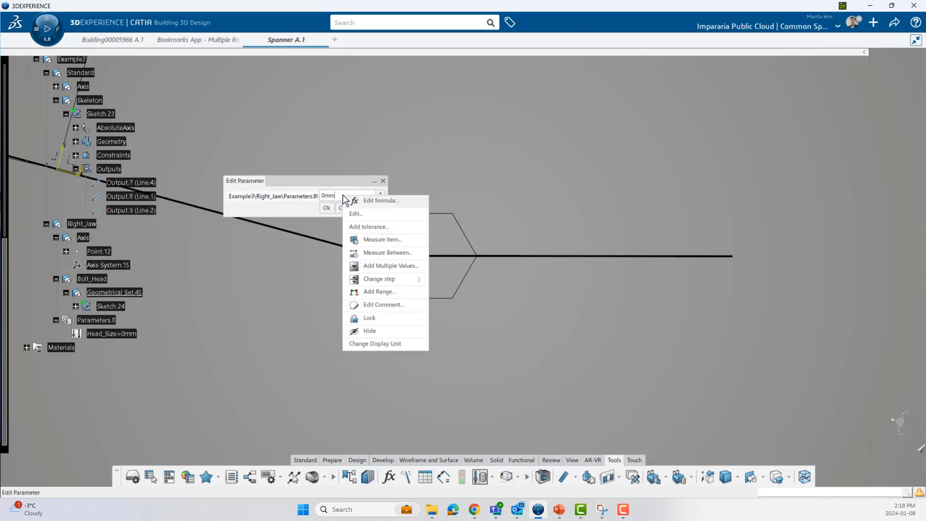
{"action": "left_click", "coordinate": [408, 266]}
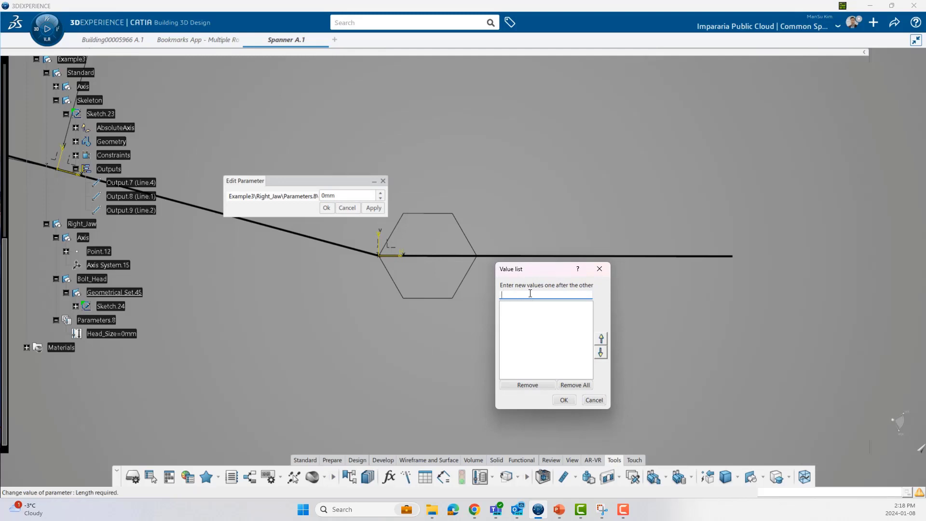
{"action": "left_click", "coordinate": [559, 509]}
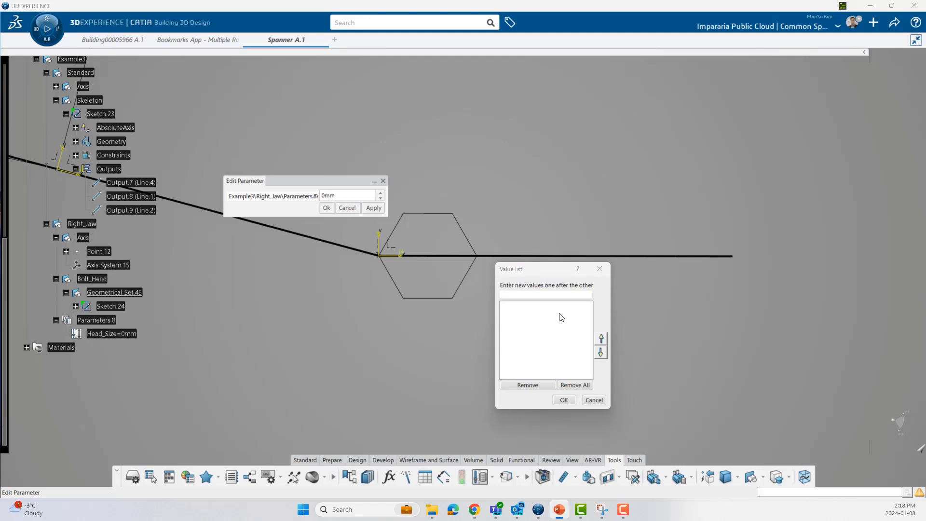
{"action": "left_click", "coordinate": [556, 294]}
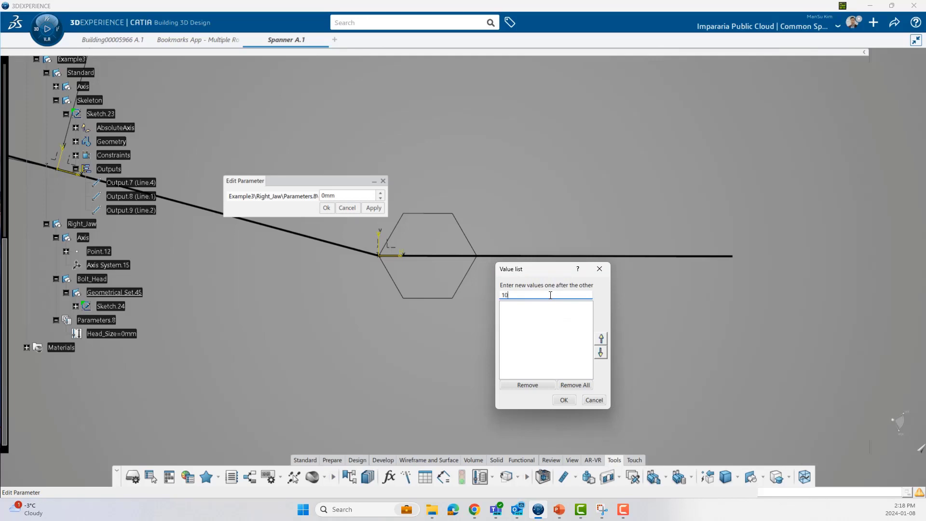
{"action": "key", "text": "Return"}
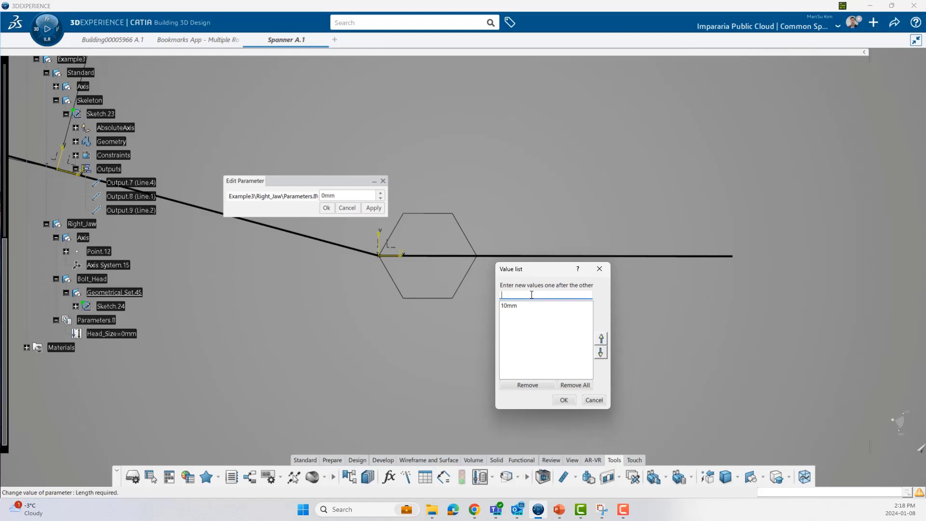
{"action": "type", "text": "13"}
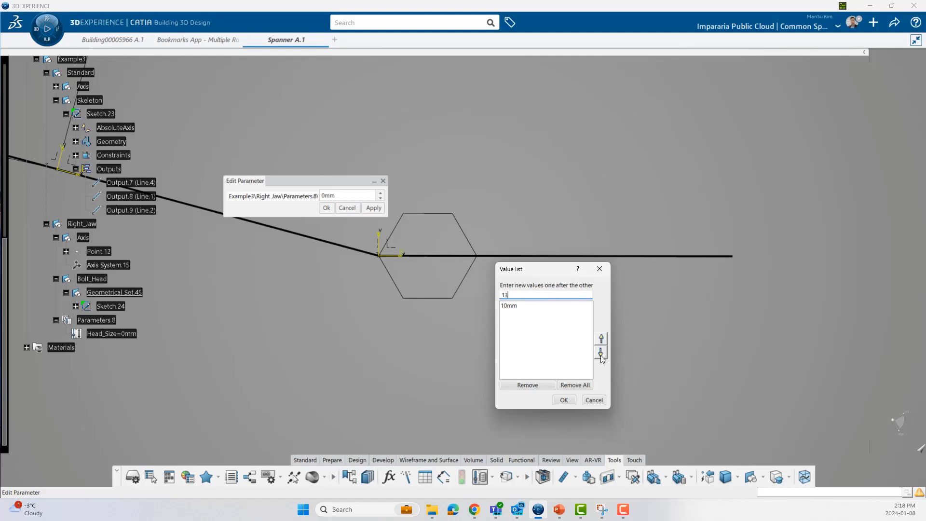
{"action": "key", "text": "Return"}
{"action": "type", "text": "17"}
{"action": "key", "text": "Return"}
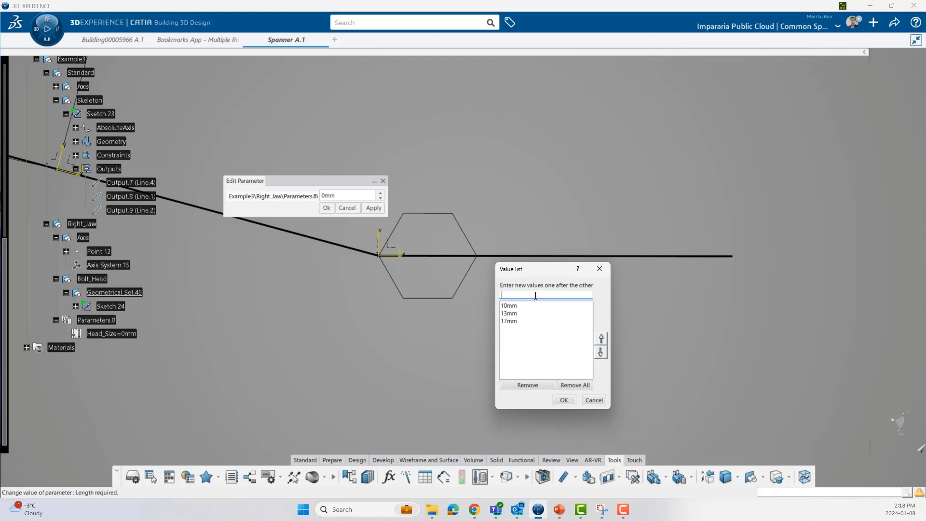
{"action": "left_click", "coordinate": [599, 353]}
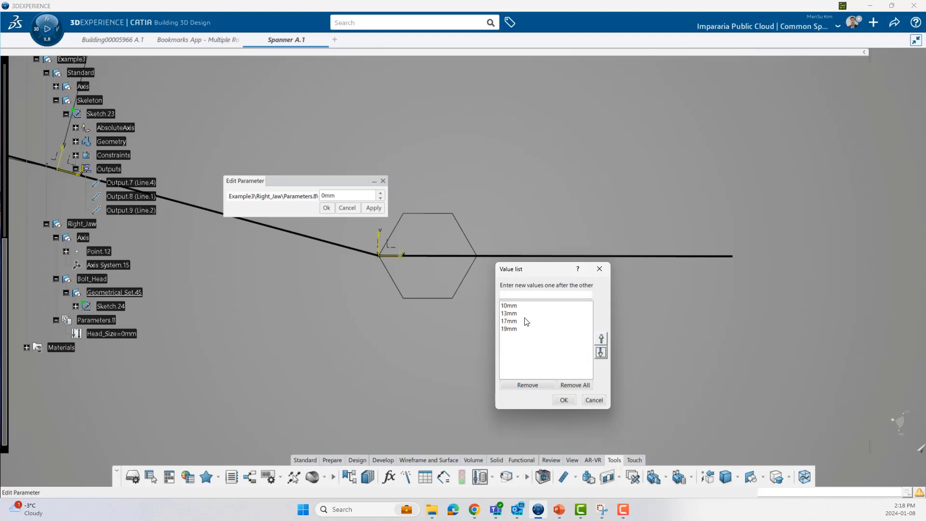
{"action": "left_click", "coordinate": [599, 400]}
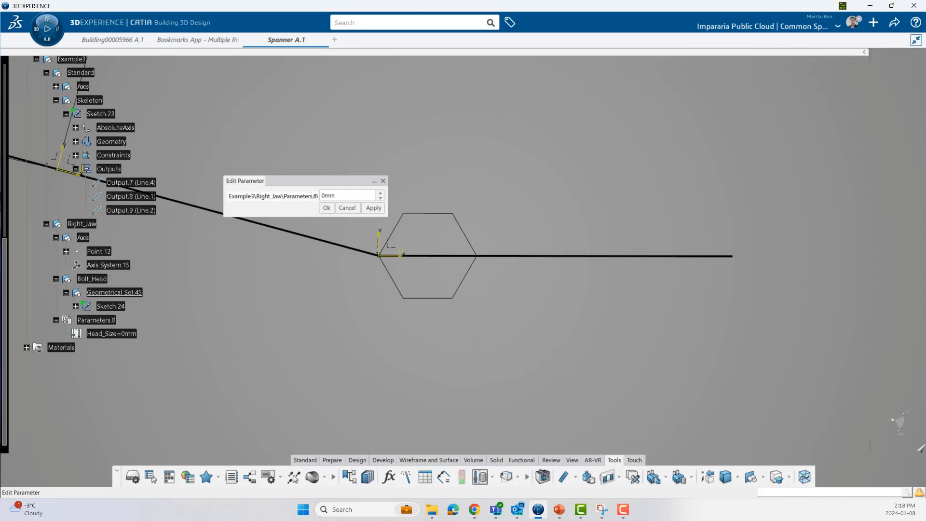
Examine the bolt dimension table on the Link Parameters slide in PowerPoint, and close the Head_Size parameter editor in CATIA with Cancel.
{"action": "left_click_drag", "start_coordinate": [925, 97], "coordinate": [277, 104]}
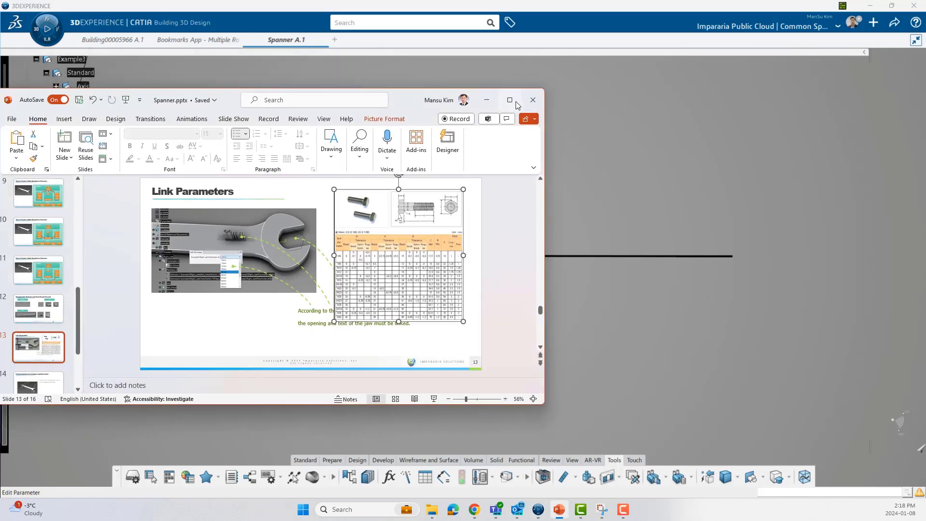
{"action": "left_click", "coordinate": [515, 103]}
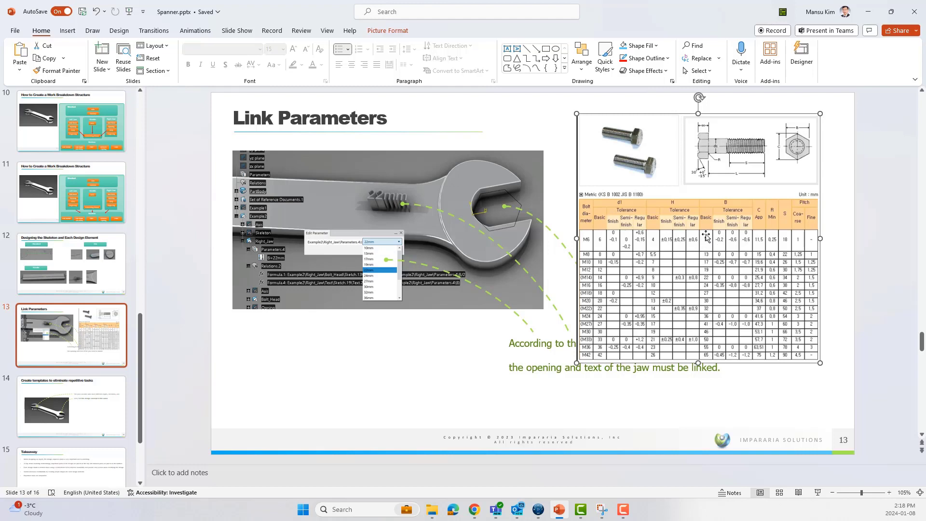
{"action": "left_click_drag", "start_coordinate": [692, 12], "coordinate": [0, 99]}
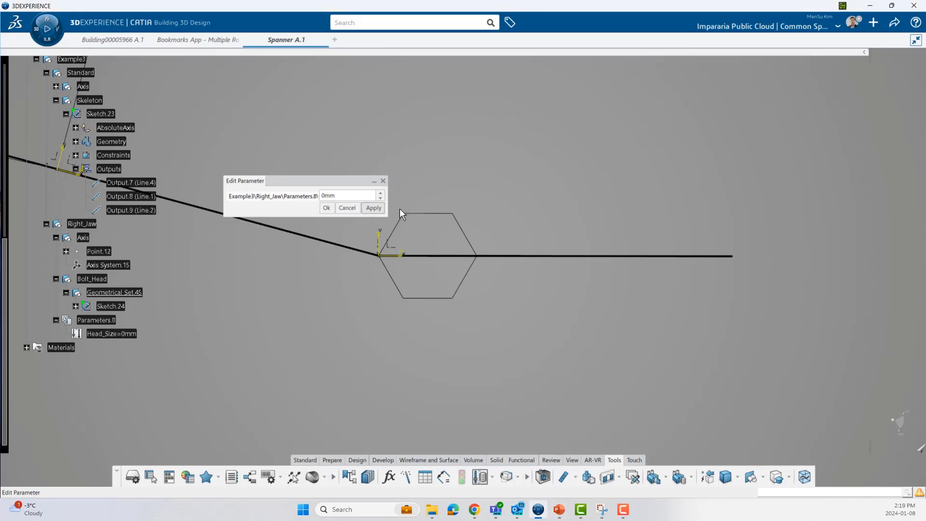
{"action": "left_click", "coordinate": [348, 208]}
Expand Example2's Parameters.6 set to examine its existing angle and head size parameters.
{"action": "scroll", "coordinate": [166, 152], "scroll_direction": "up", "scroll_amount": 5}
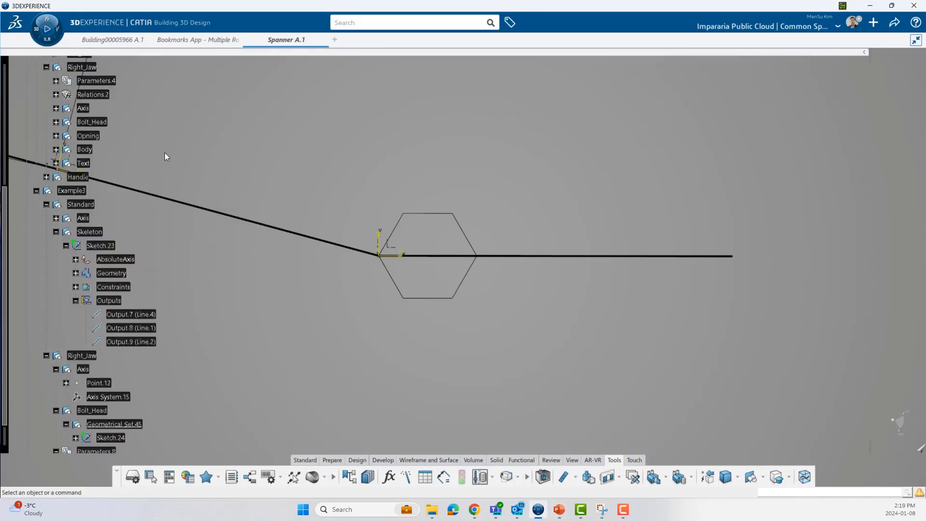
{"action": "left_click", "coordinate": [97, 170]}
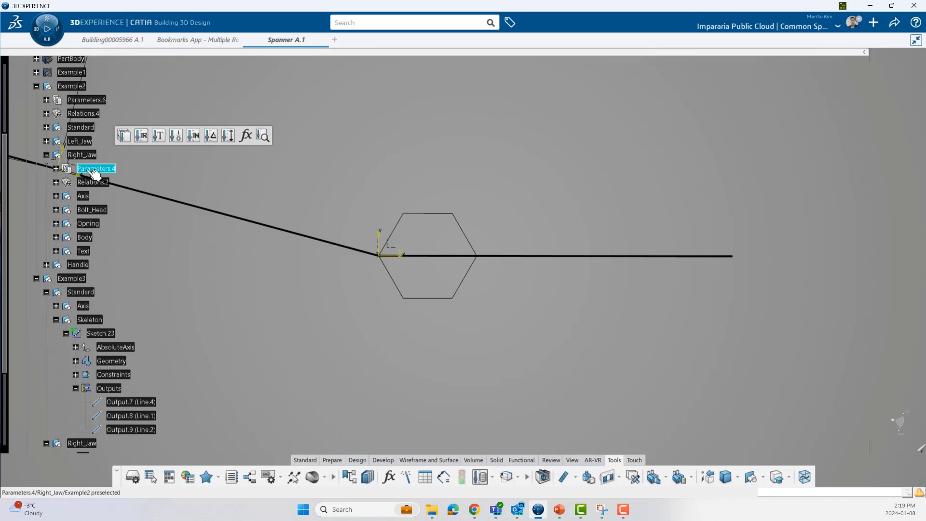
{"action": "left_click", "coordinate": [56, 169]}
{"action": "left_click", "coordinate": [56, 169]}
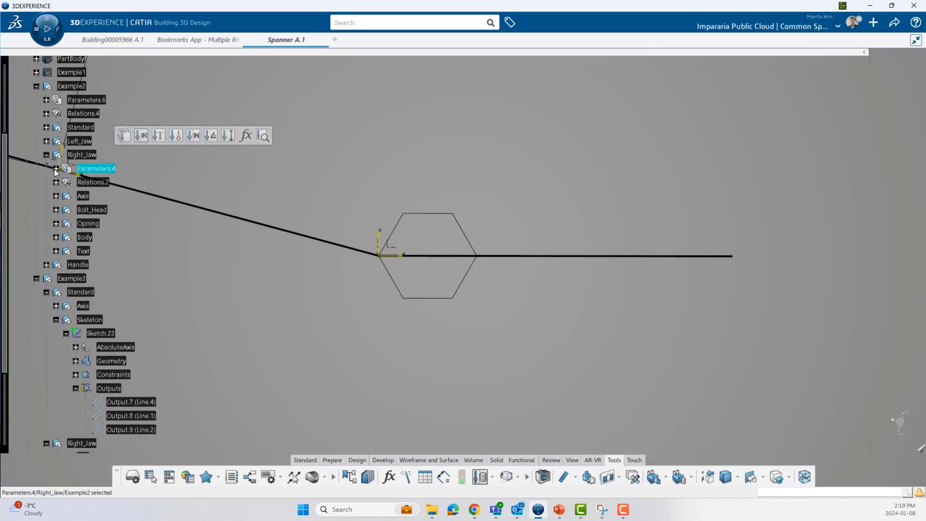
{"action": "left_click", "coordinate": [46, 100]}
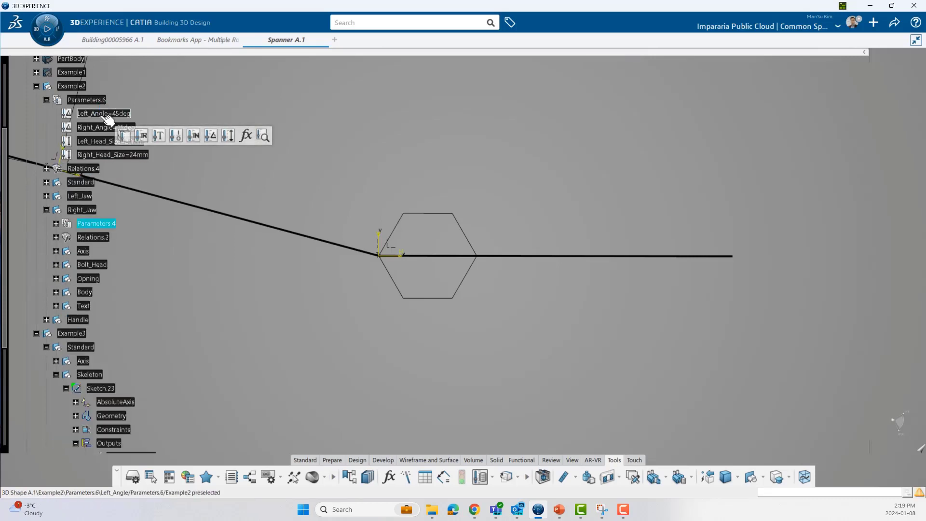
Copy the Left_Head_Size parameter from Example2 into the Parameters.8 set of Example3's Right_Jaw.
{"action": "left_click", "coordinate": [94, 141]}
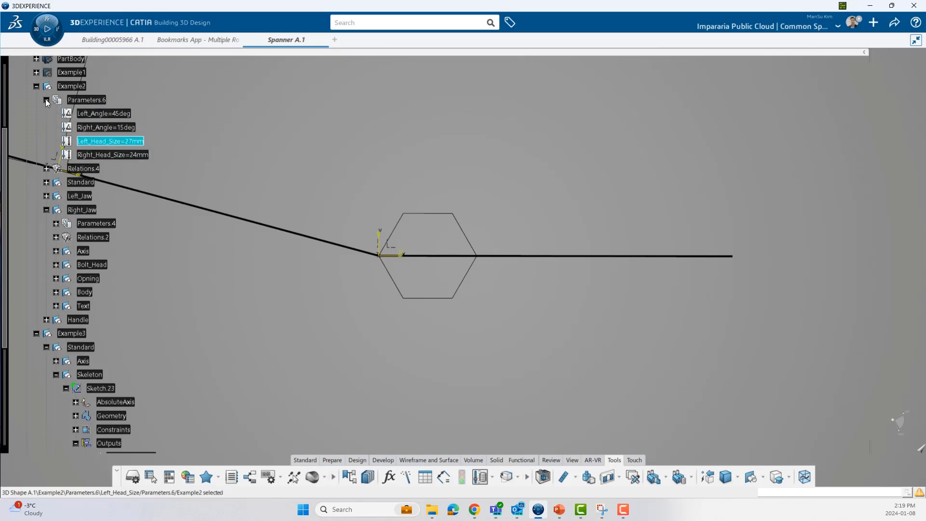
{"action": "scroll", "coordinate": [177, 287], "scroll_direction": "down", "scroll_amount": 8}
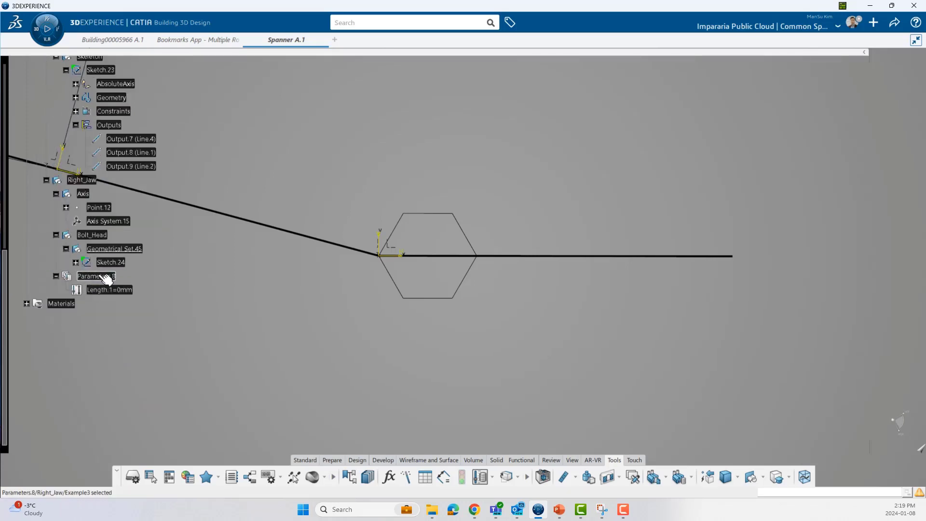
{"action": "left_click", "coordinate": [105, 276]}
{"action": "key", "text": "ctrl+v"}
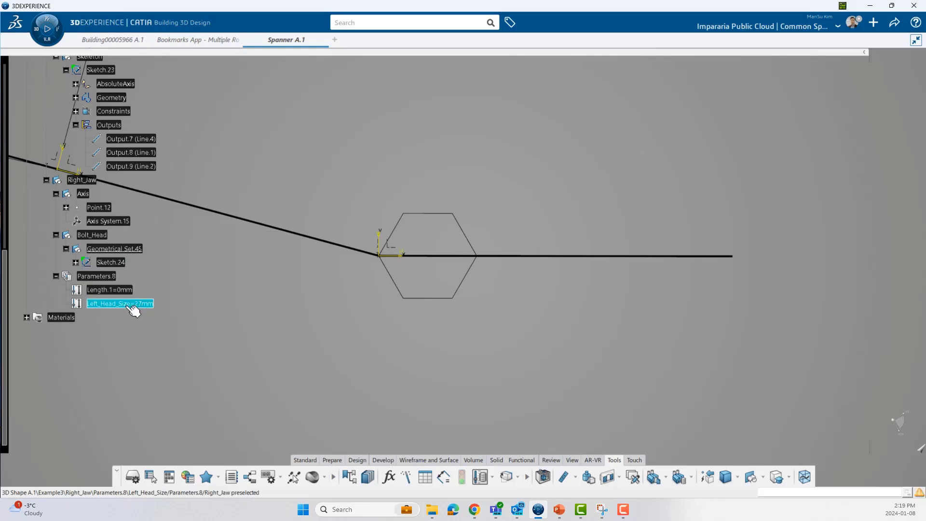
Rename the copied parameter in Parameters.8 to Head_Size and delete the unused Length.1 parameter.
{"action": "key", "text": "alt+Return"}
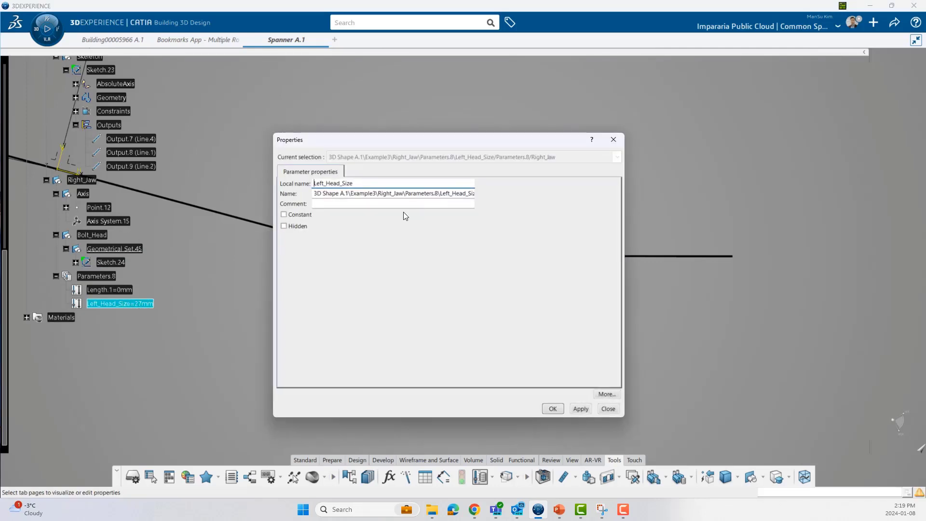
{"action": "key", "text": "Delete"}
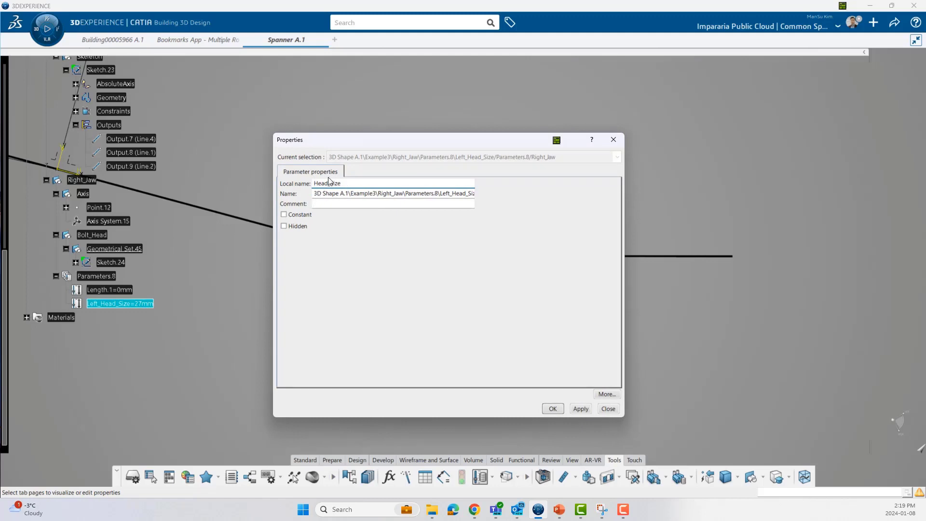
{"action": "left_click", "coordinate": [553, 409]}
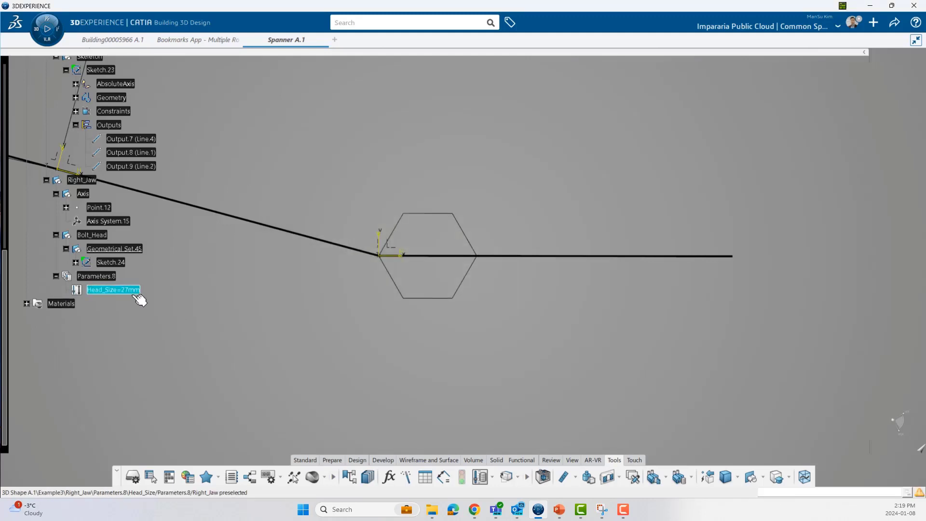
Set the Head_Size parameter in Example3's Right_Jaw to 24 mm.
{"action": "double_click", "coordinate": [134, 291]}
{"action": "left_click", "coordinate": [290, 213]}
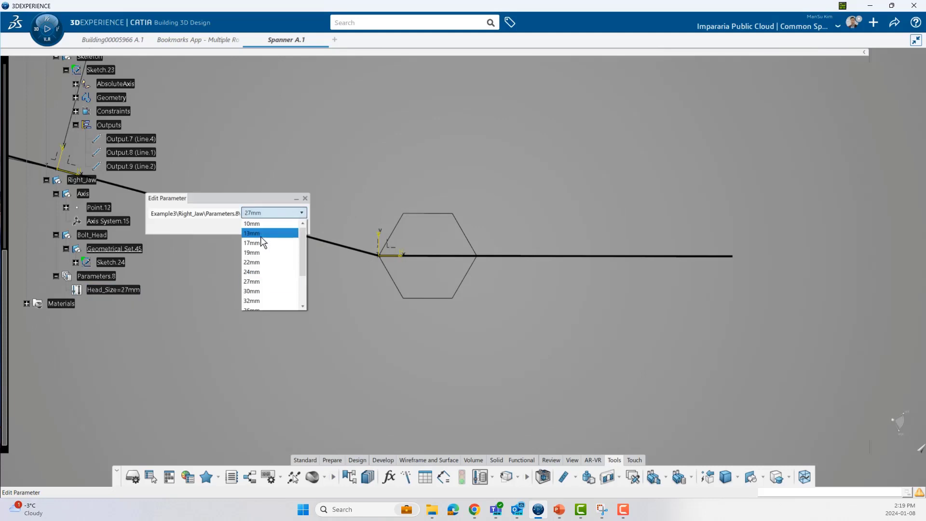
{"action": "left_click", "coordinate": [260, 271]}
{"action": "left_click", "coordinate": [250, 225]}
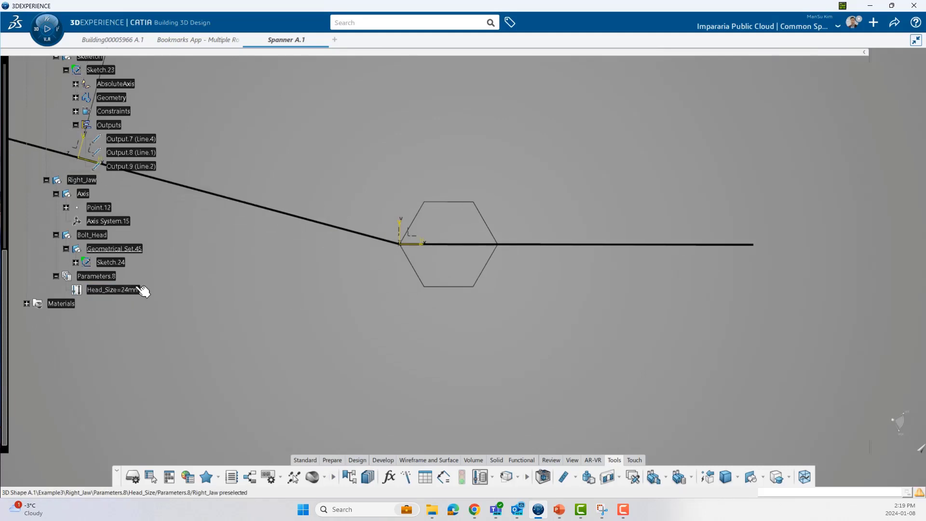
In Sketch.24, link the hexagon's height dimension to Head_Size with a formula, accept automatic updating, and exit the sketch.
{"action": "left_click", "coordinate": [114, 262]}
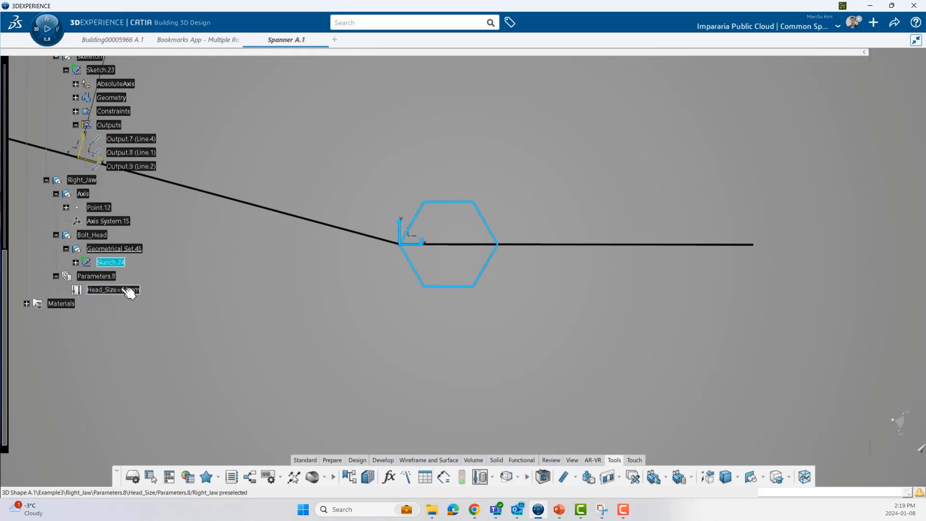
{"action": "double_click", "coordinate": [118, 262]}
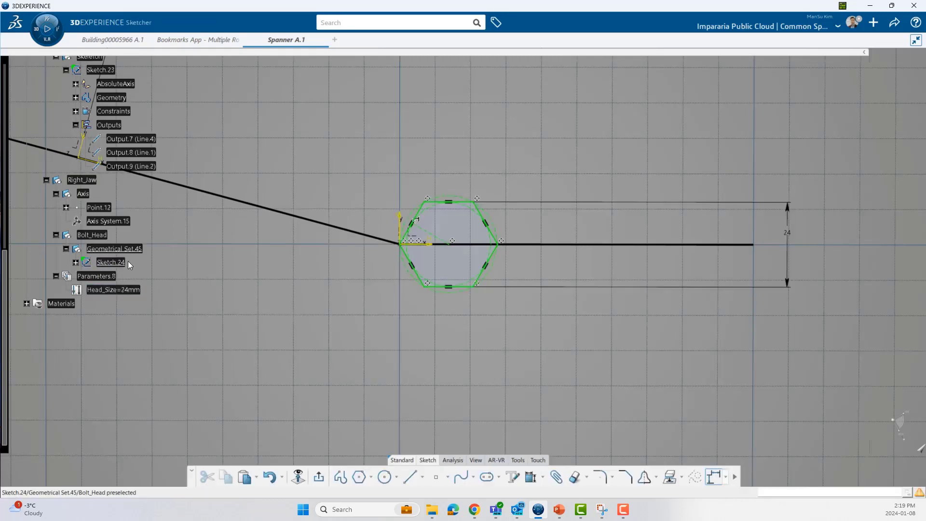
{"action": "left_click", "coordinate": [769, 243]}
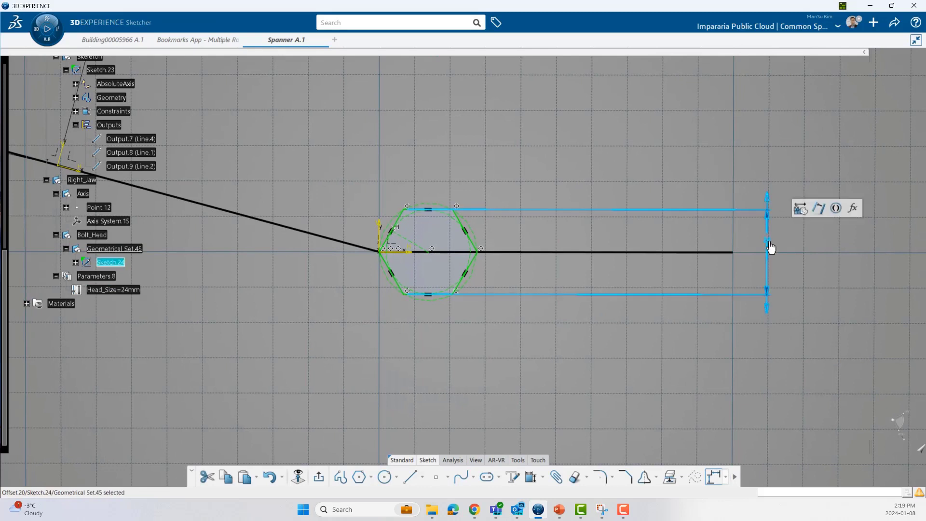
{"action": "left_click", "coordinate": [854, 209]}
{"action": "left_click", "coordinate": [121, 303]}
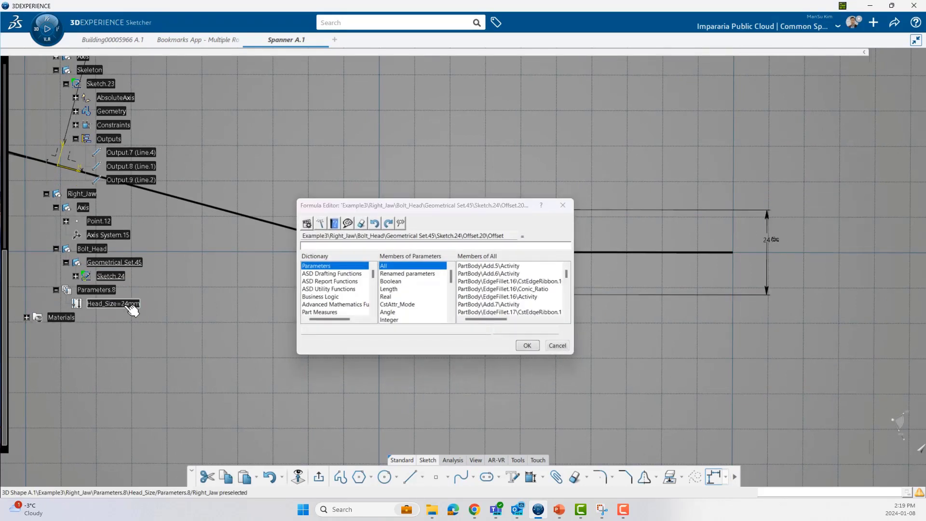
{"action": "left_click", "coordinate": [527, 347]}
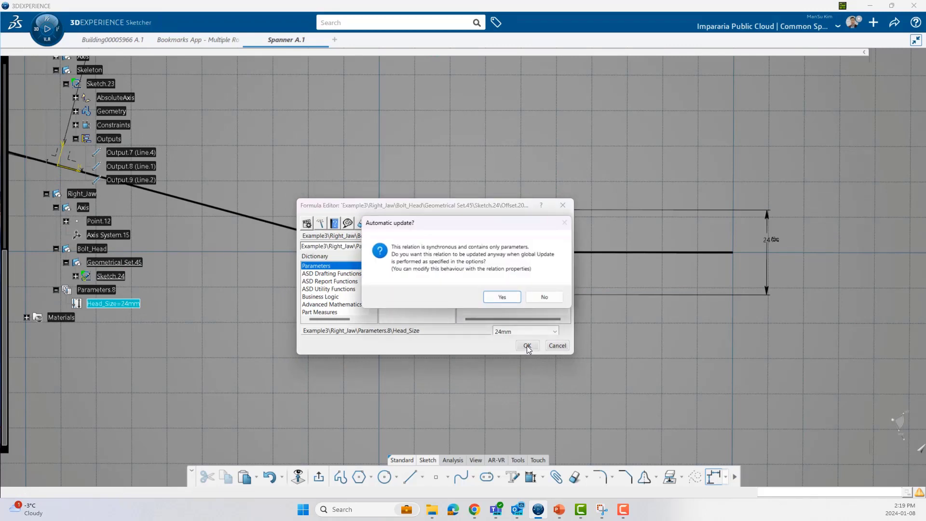
{"action": "left_click", "coordinate": [502, 297]}
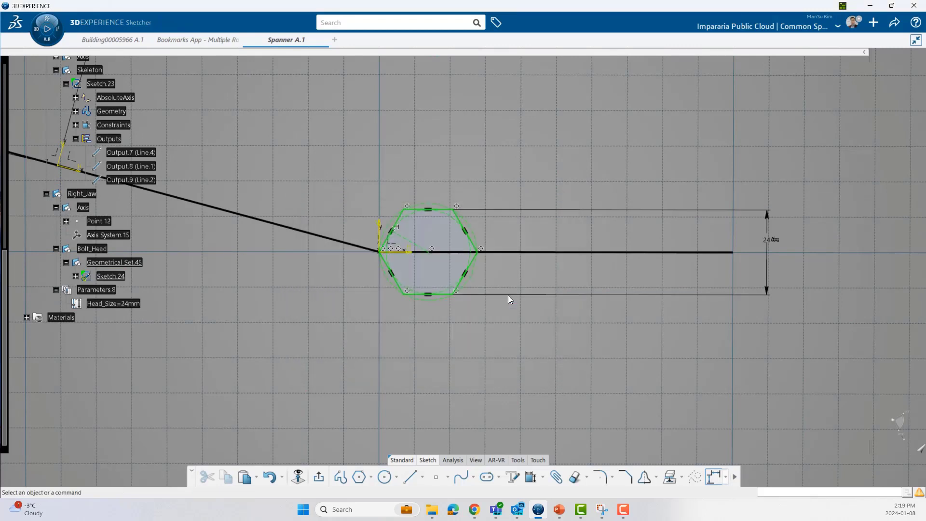
{"action": "left_click", "coordinate": [319, 477]}
Move the Relations set with the hexagon's dimension formula from the top level into Example3's Right_Jaw set.
{"action": "scroll", "coordinate": [173, 331], "scroll_direction": "up", "scroll_amount": 3}
{"action": "scroll", "coordinate": [173, 321], "scroll_direction": "up", "scroll_amount": 3}
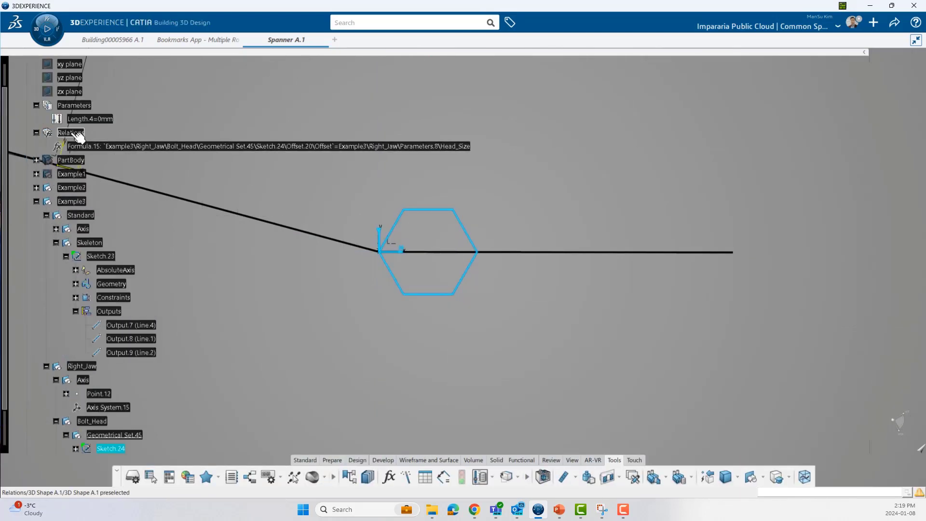
{"action": "left_click", "coordinate": [36, 201]}
{"action": "left_click", "coordinate": [36, 201]}
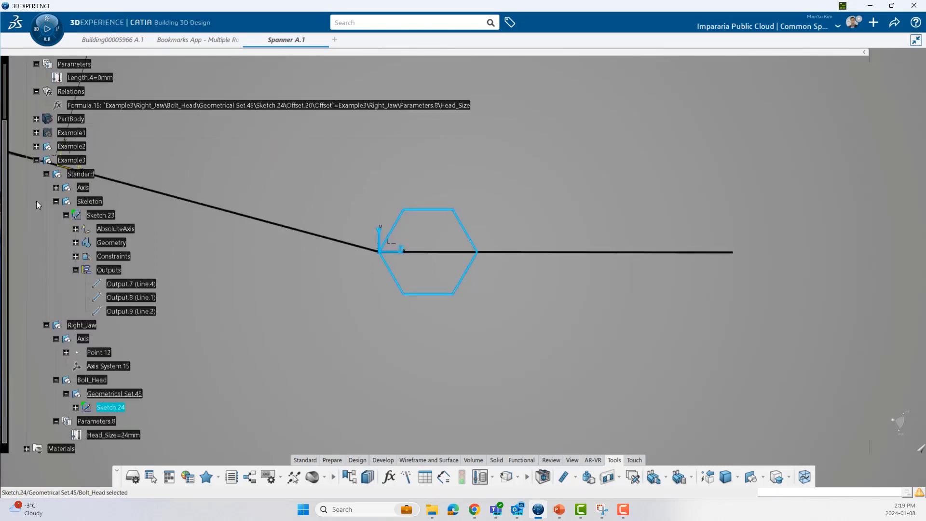
{"action": "scroll", "coordinate": [48, 195], "scroll_direction": "down", "scroll_amount": 3}
{"action": "left_click", "coordinate": [46, 175]}
{"action": "scroll", "coordinate": [48, 183], "scroll_direction": "up", "scroll_amount": 3}
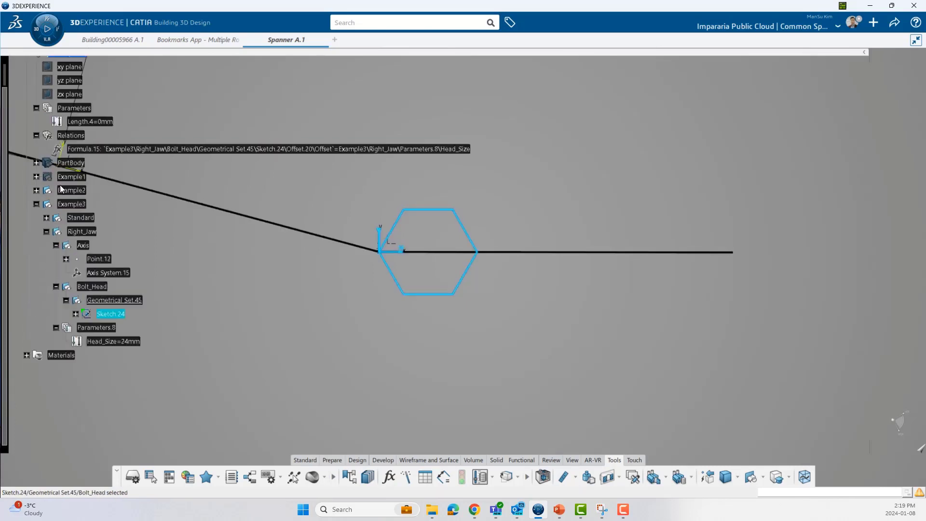
{"action": "left_click", "coordinate": [56, 245]}
{"action": "left_click", "coordinate": [56, 259]}
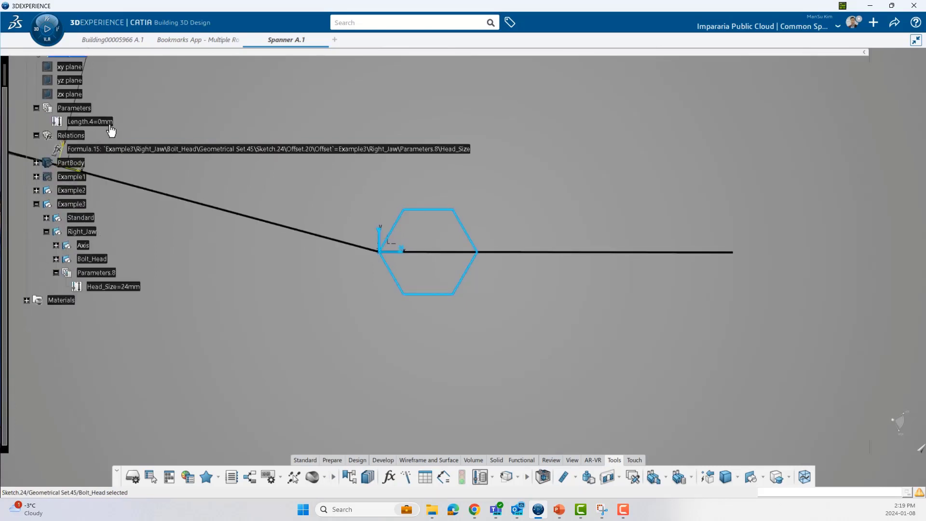
{"action": "left_click", "coordinate": [80, 135]}
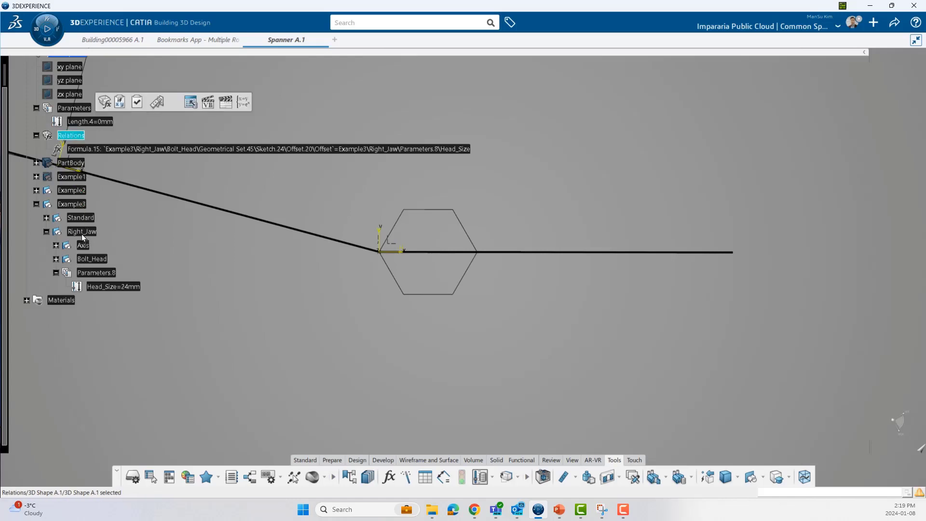
{"action": "left_click_drag", "start_coordinate": [82, 234], "coordinate": [83, 232]}
{"action": "left_click", "coordinate": [56, 273]}
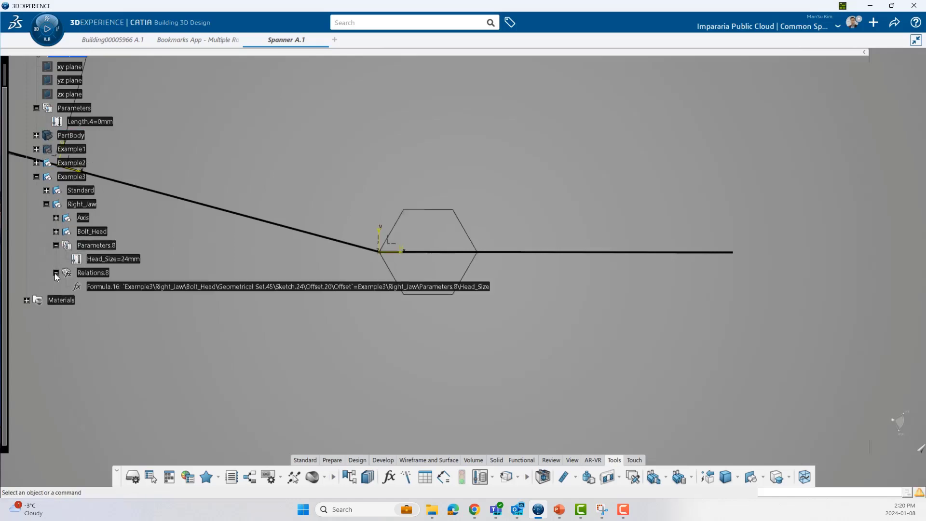
Reorder the children of Right_Jaw so that Parameters.8 comes first and Relations.8 second, above Axis and Bolt_Head.
{"action": "left_click", "coordinate": [81, 205]}
{"action": "right_click", "coordinate": [83, 205]}
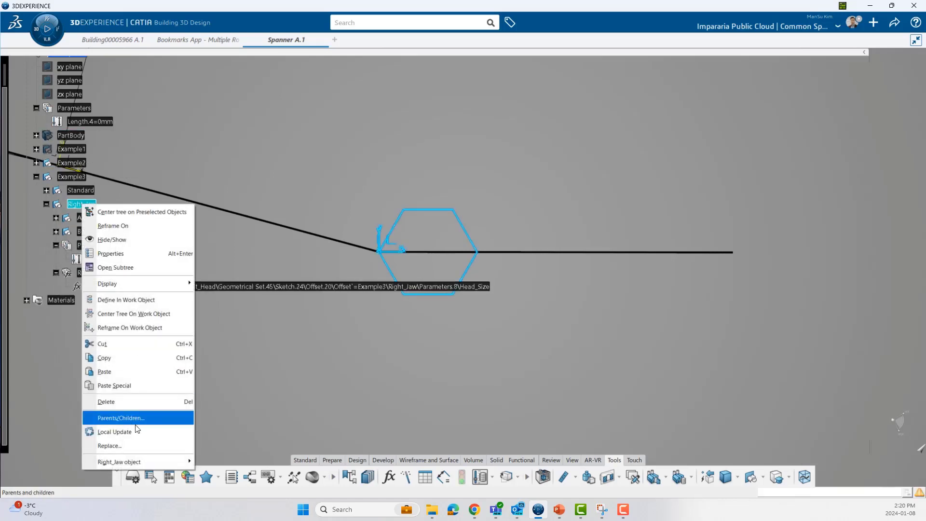
{"action": "mouse_move", "coordinate": [157, 463]}
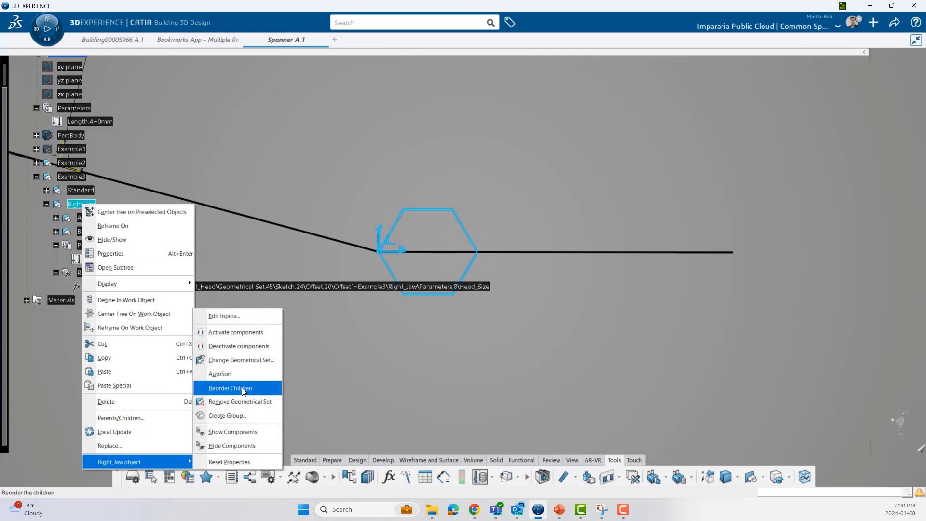
{"action": "left_click", "coordinate": [242, 389]}
{"action": "left_click", "coordinate": [611, 353]}
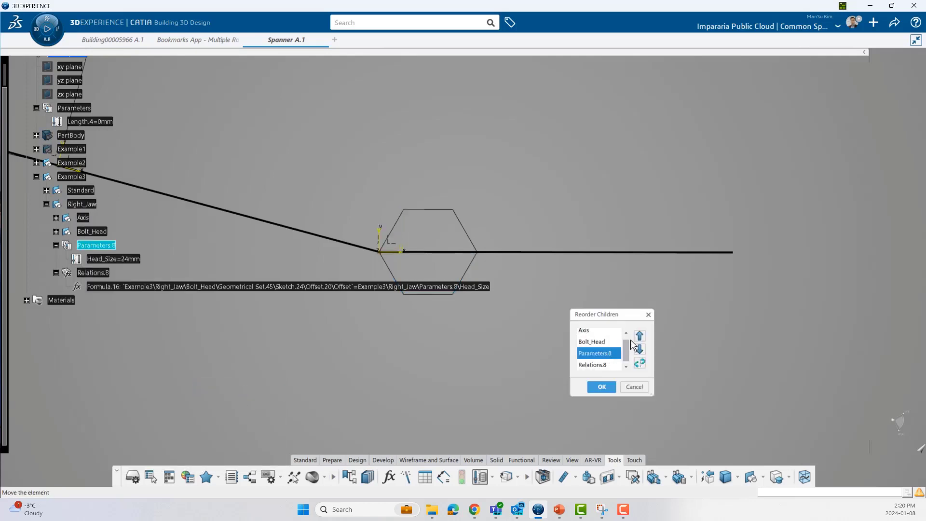
{"action": "left_click", "coordinate": [640, 336]}
{"action": "left_click", "coordinate": [640, 337]}
{"action": "left_click", "coordinate": [593, 365]}
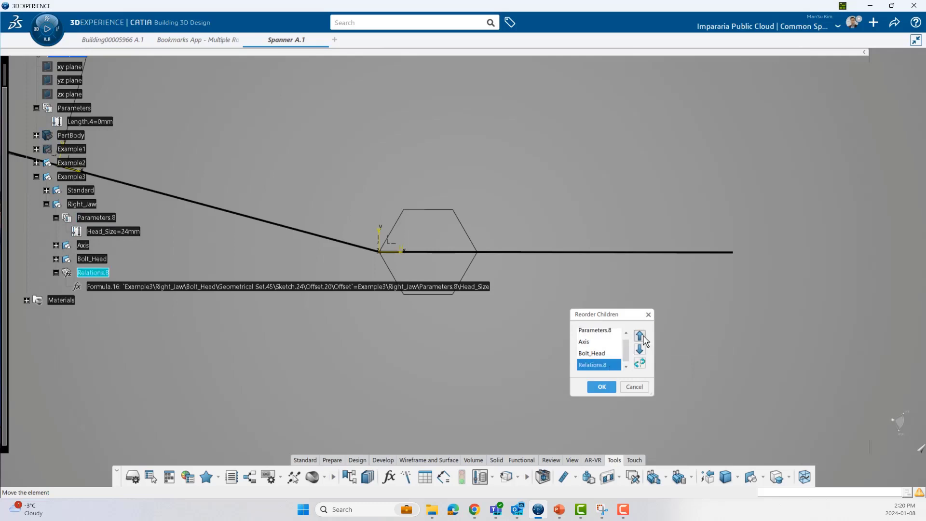
{"action": "left_click", "coordinate": [640, 335]}
{"action": "left_click", "coordinate": [639, 335]}
{"action": "left_click", "coordinate": [602, 388]}
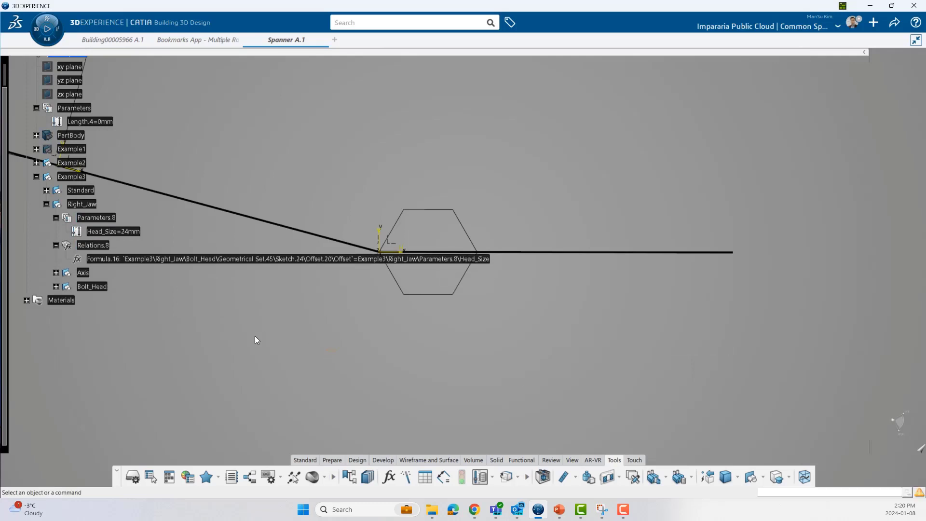
Review the structure of Right_Jaw: its parameters, relations, axis and bolt head sets, including the sketch inside Bolt_Head.
{"action": "left_click", "coordinate": [56, 245]}
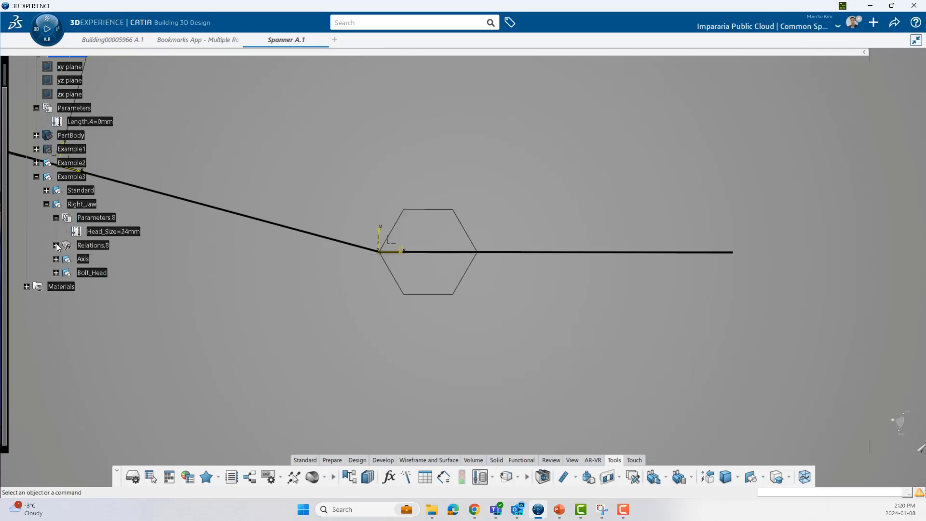
{"action": "left_click", "coordinate": [96, 219]}
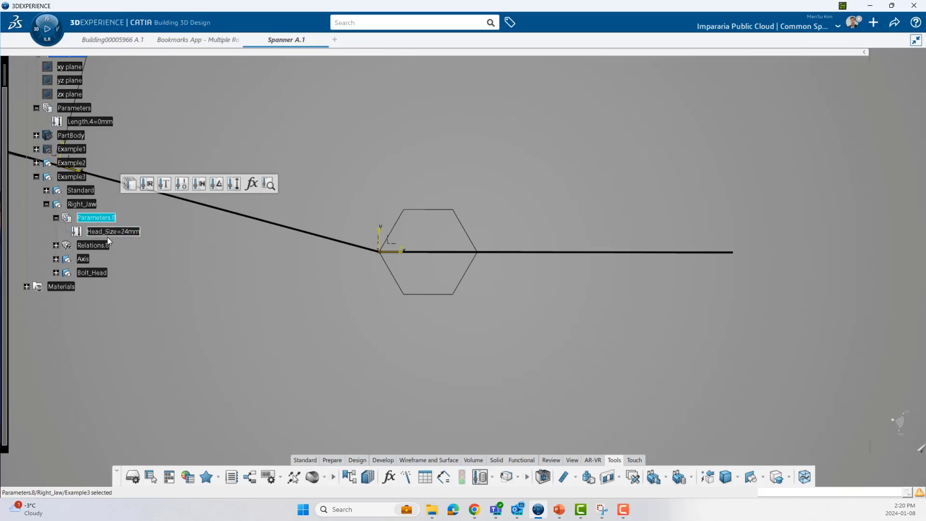
{"action": "left_click", "coordinate": [94, 246]}
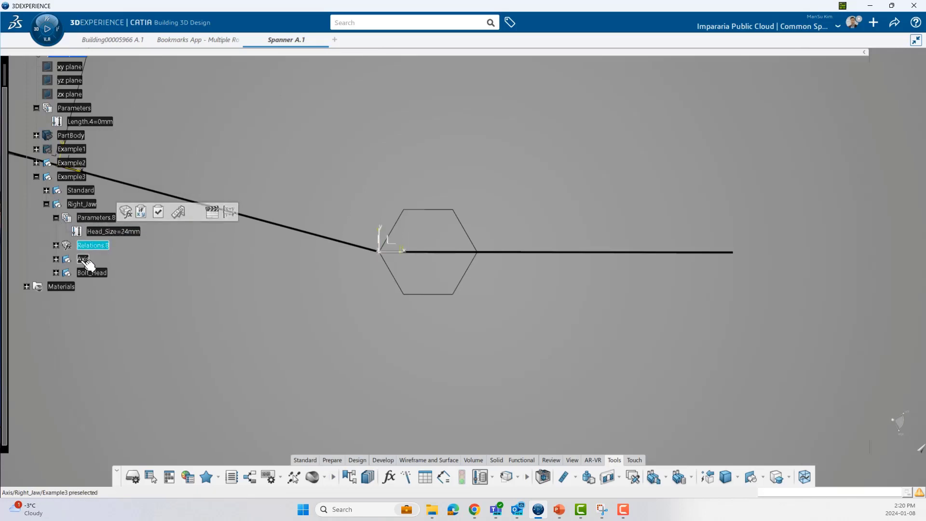
{"action": "left_click", "coordinate": [84, 260]}
{"action": "left_click", "coordinate": [94, 273]}
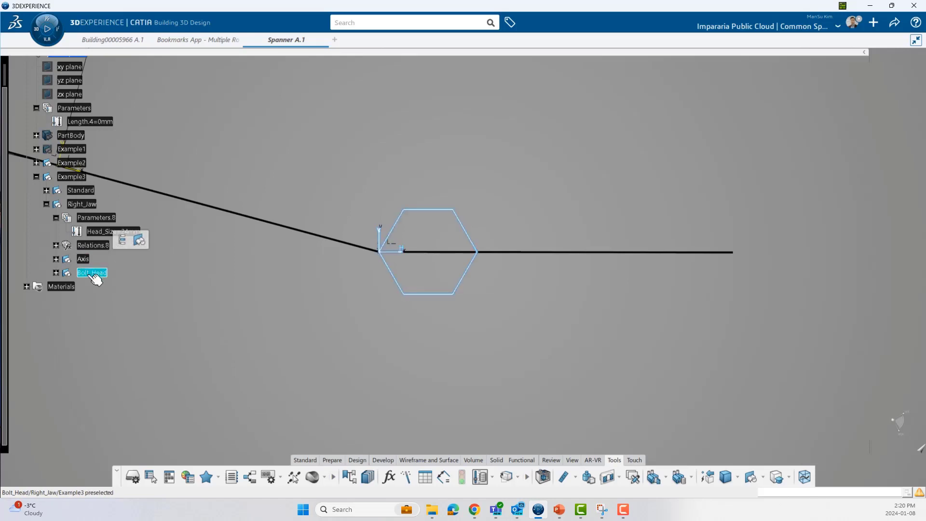
{"action": "left_click", "coordinate": [56, 272]}
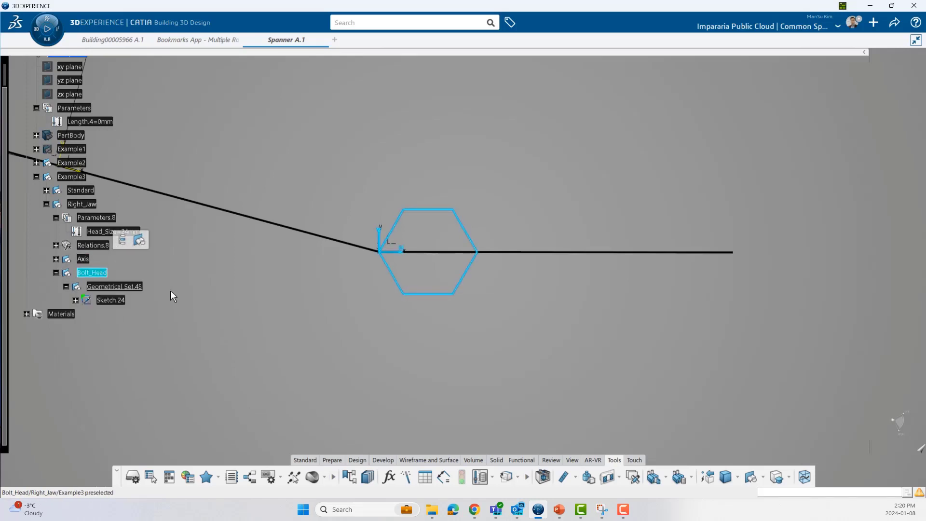
{"action": "left_click", "coordinate": [367, 314]}
{"action": "middle_click_drag", "start_coordinate": [367, 314], "coordinate": [354, 314]}
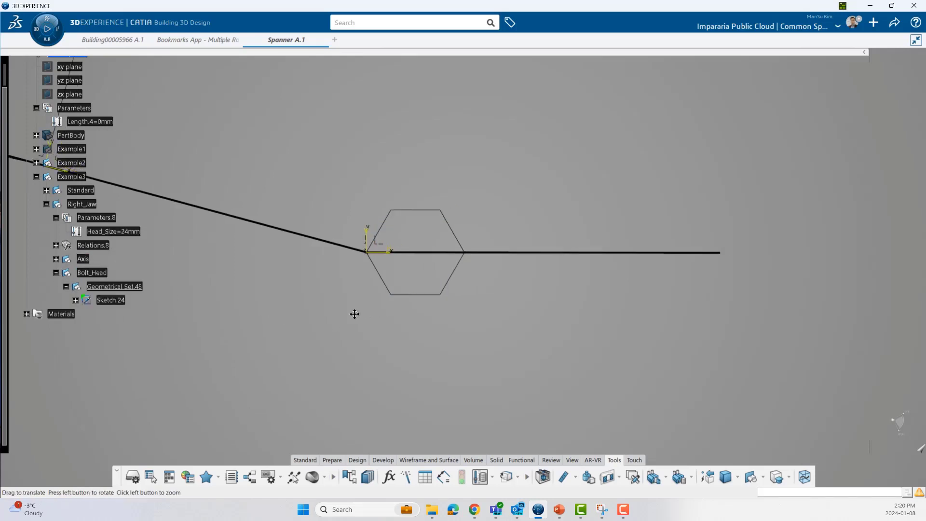
Change the Head_Size parameter of Right_Jaw to 27 mm to resize the bolt head hexagon.
{"action": "double_click", "coordinate": [136, 232]}
{"action": "left_click", "coordinate": [257, 212]}
{"action": "left_click", "coordinate": [258, 281]}
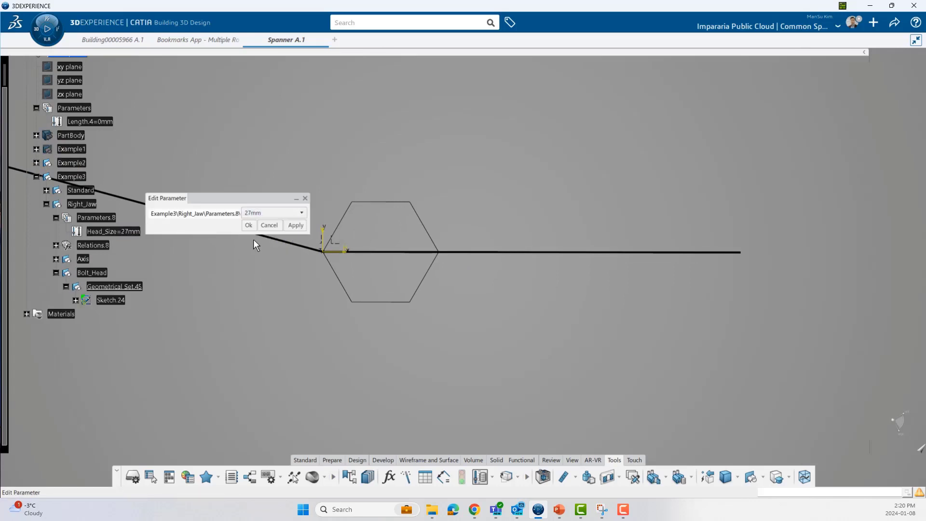
{"action": "left_click", "coordinate": [247, 224]}
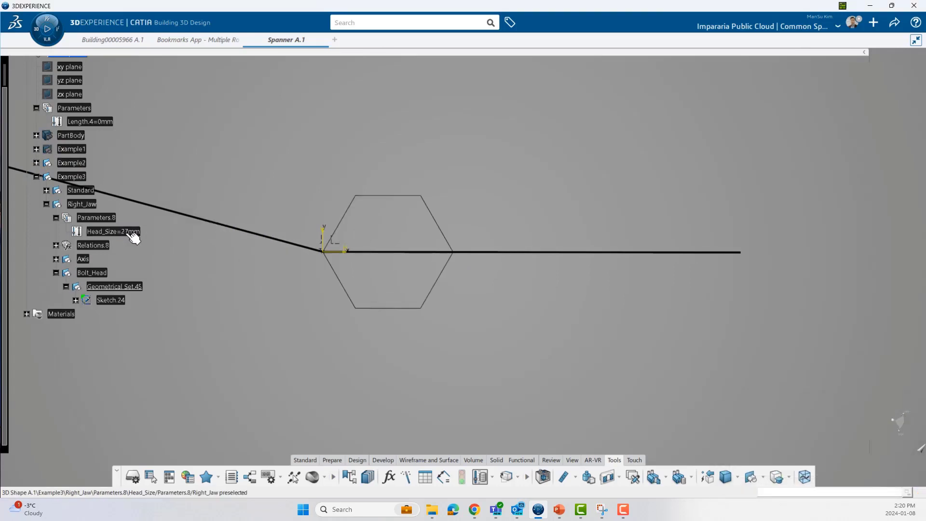
Inspect the formula in Relations.8 and highlight the Sketch.24 hexagon that it drives.
{"action": "left_click", "coordinate": [56, 245]}
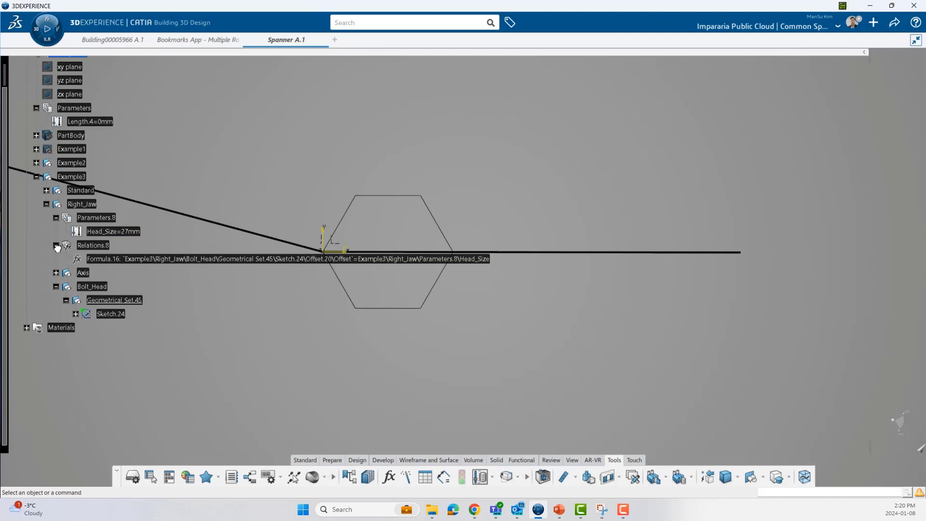
{"action": "left_click", "coordinate": [111, 314]}
{"action": "mouse_move", "coordinate": [246, 316]}
{"action": "middle_mouse_down"}
{"action": "mouse_move", "coordinate": [319, 300]}
{"action": "mouse_move", "coordinate": [291, 271]}
{"action": "middle_mouse_up"}
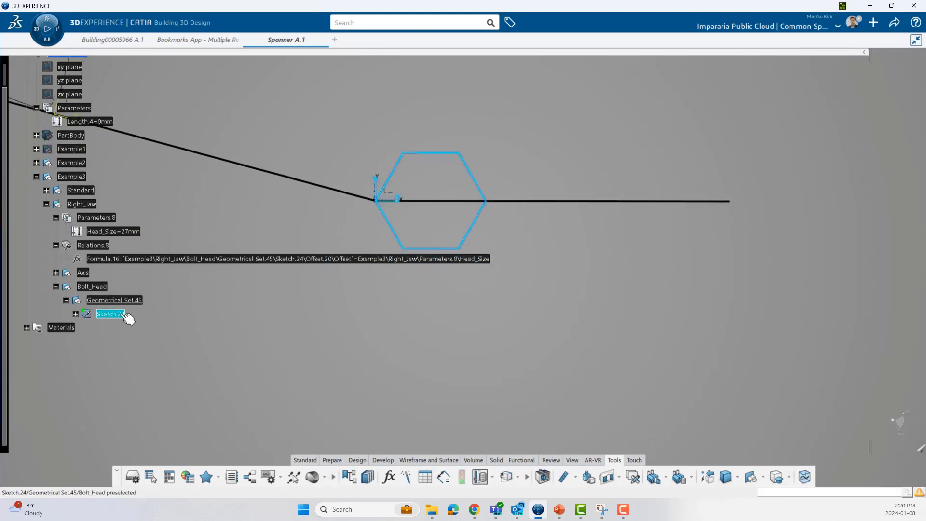
Inspect the hexagon's dimension in Sketch.24 and set the Head_Size parameter of Right_Jaw to 46 mm.
{"action": "double_click", "coordinate": [116, 314]}
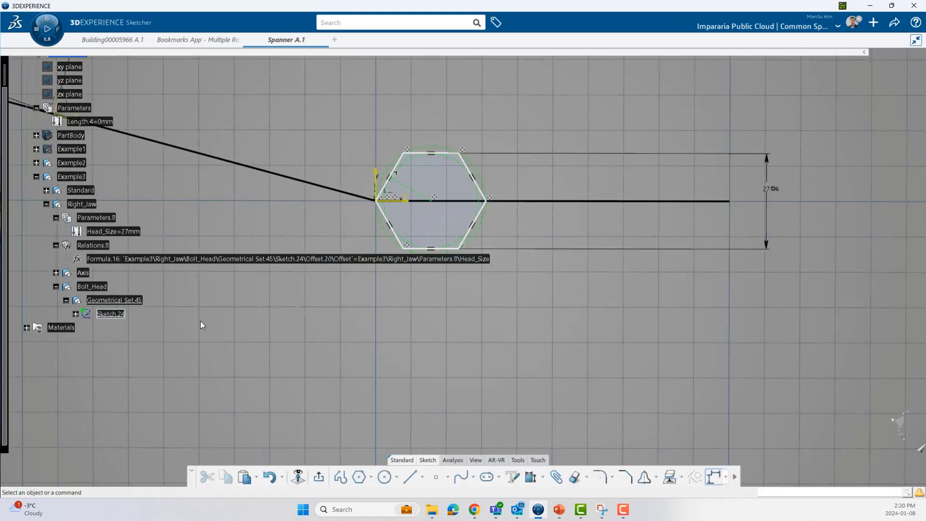
{"action": "left_click", "coordinate": [319, 476]}
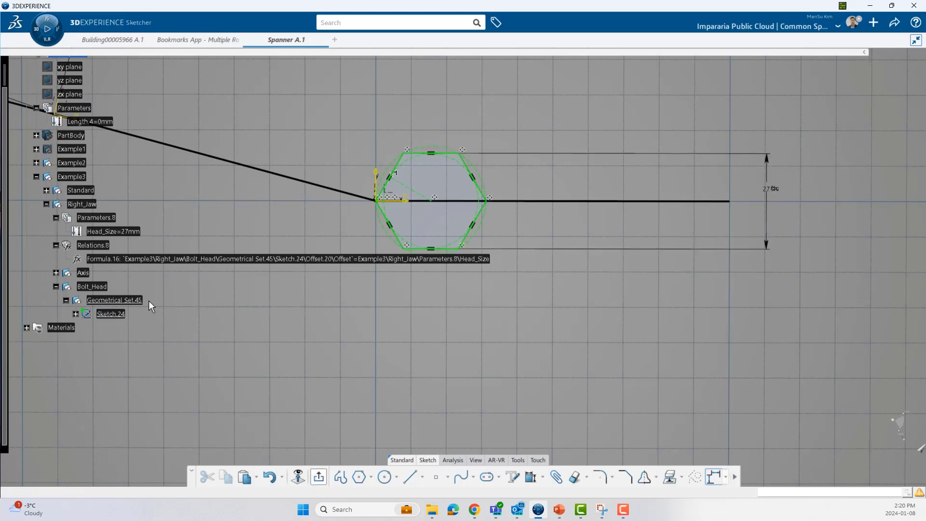
{"action": "left_click", "coordinate": [131, 232]}
{"action": "double_click", "coordinate": [135, 234]}
{"action": "left_click", "coordinate": [274, 214]}
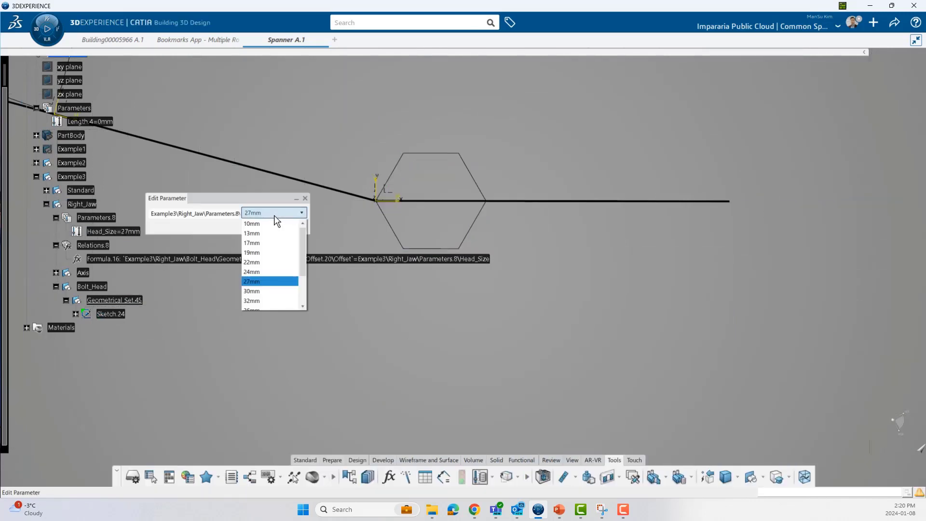
{"action": "left_click", "coordinate": [260, 300]}
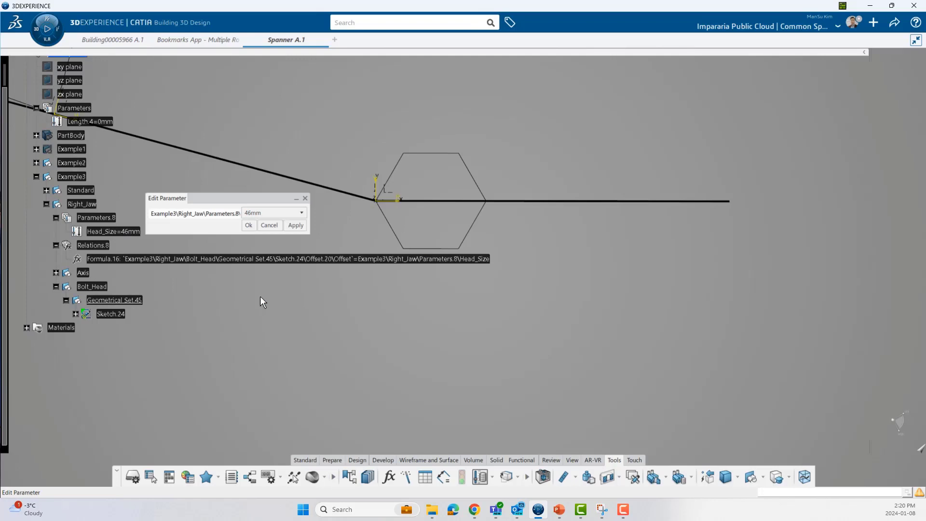
{"action": "left_click", "coordinate": [248, 225]}
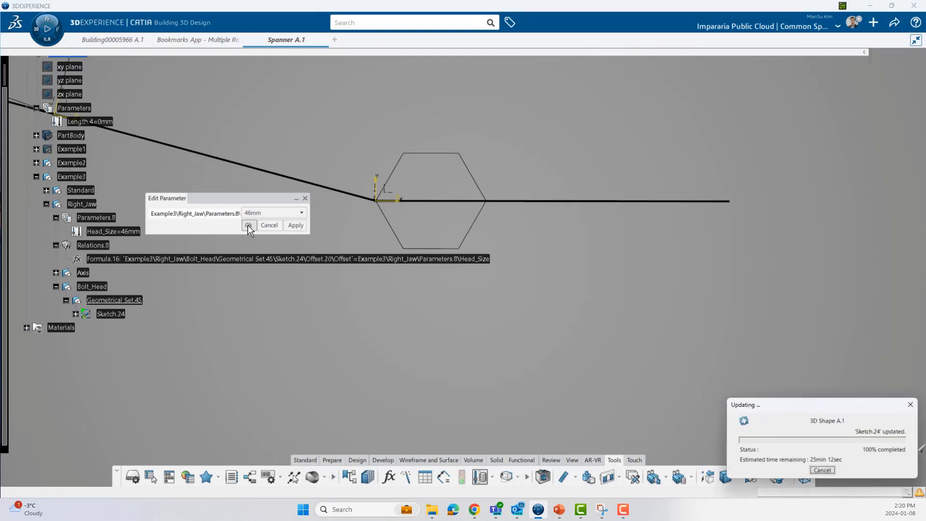
Set the Head_Size parameter to 24 mm and collapse Relations.8 and Geometrical Set.45 in the tree.
{"action": "double_click", "coordinate": [135, 234]}
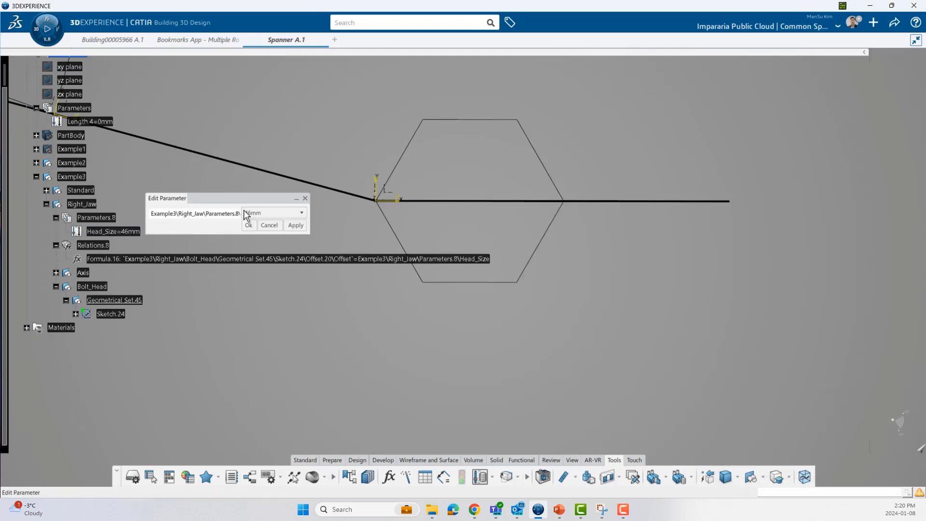
{"action": "left_click", "coordinate": [272, 213]}
{"action": "left_click", "coordinate": [269, 252]}
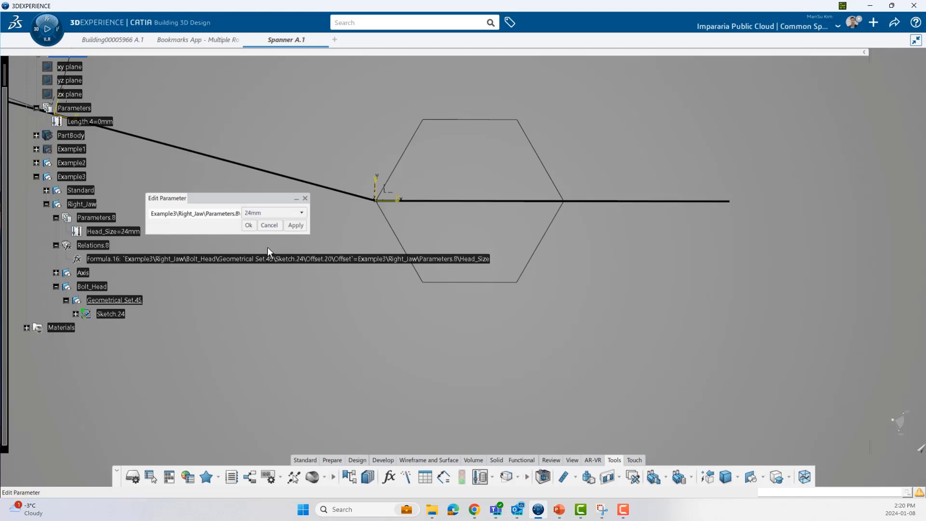
{"action": "left_click", "coordinate": [249, 225]}
{"action": "left_click", "coordinate": [56, 245]}
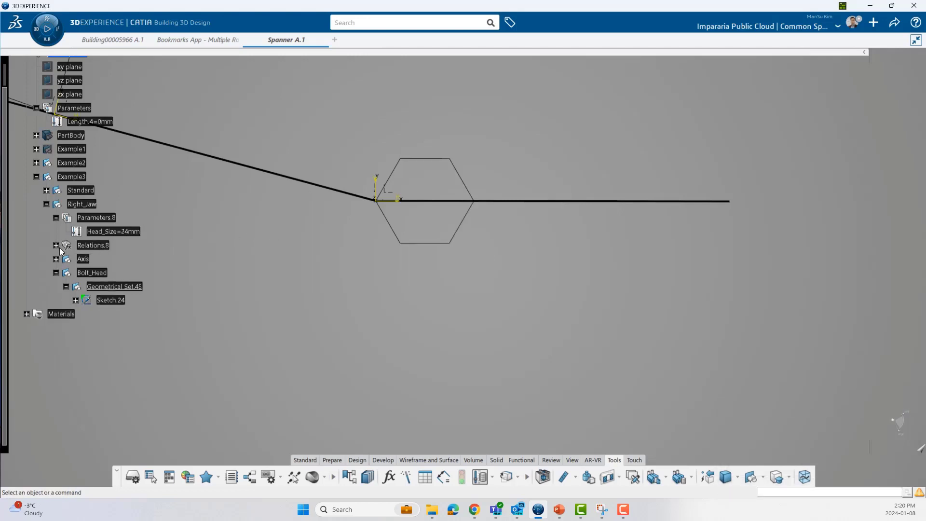
{"action": "left_click", "coordinate": [66, 286]}
{"action": "left_click", "coordinate": [91, 274]}
{"action": "middle_click_drag", "start_coordinate": [366, 278], "coordinate": [384, 319]}
{"action": "left_click", "coordinate": [384, 319]}
Insert a new geometrical set under Right_Jaw and name it Opning.
{"action": "left_click", "coordinate": [91, 208]}
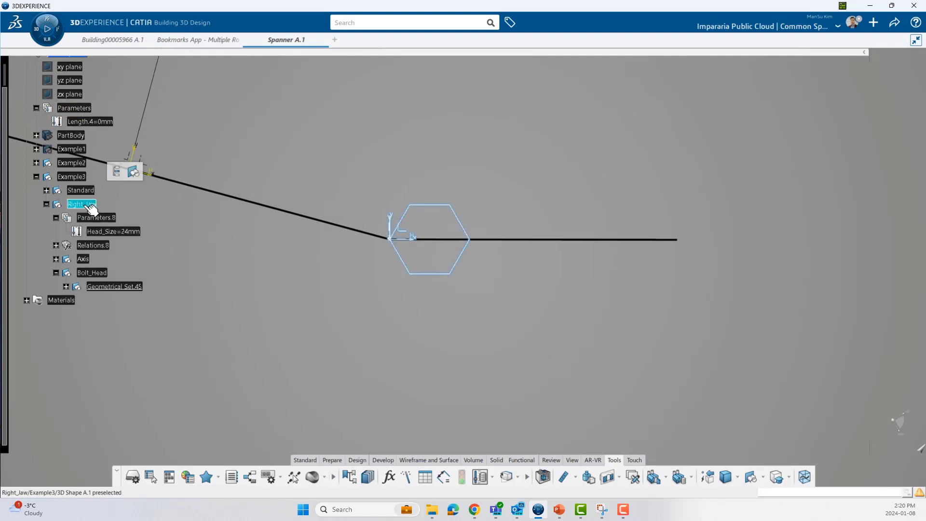
{"action": "left_click", "coordinate": [132, 174]}
{"action": "left_click", "coordinate": [113, 301]}
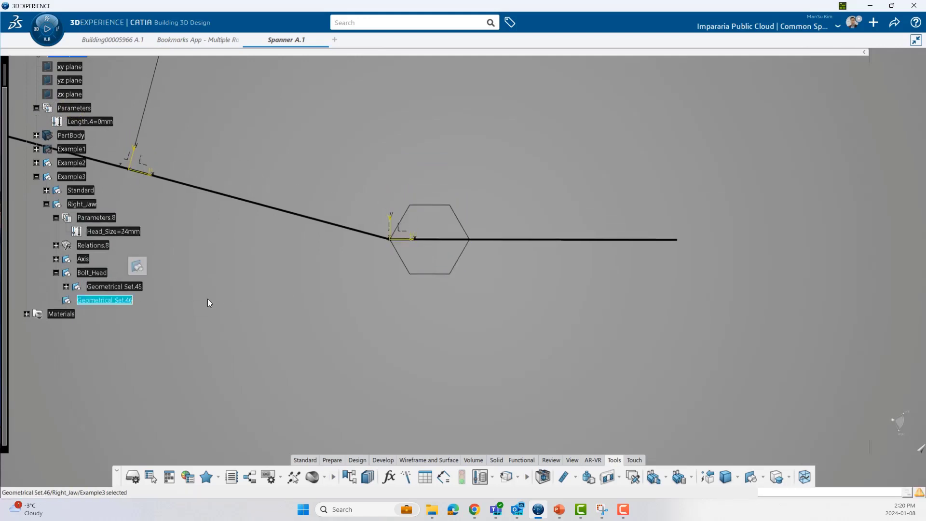
{"action": "key", "text": "alt+Return"}
{"action": "left_click", "coordinate": [347, 172]}
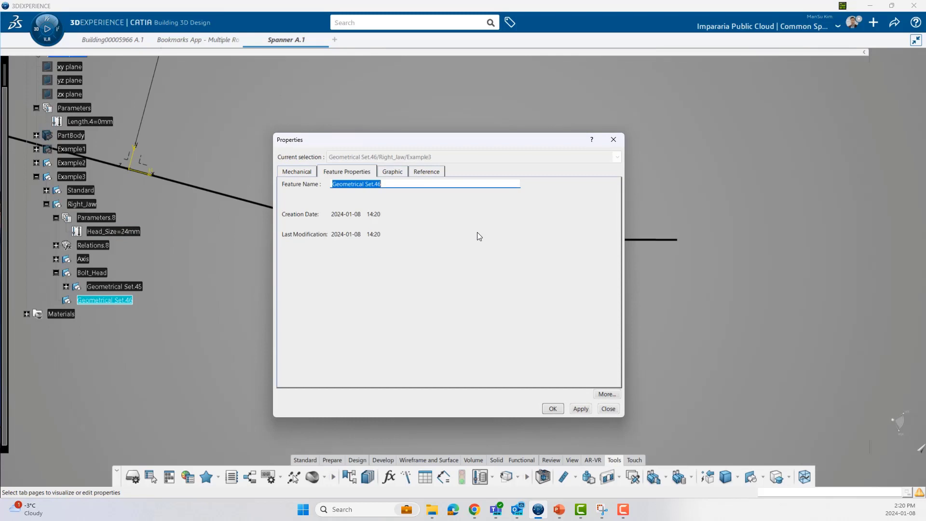
{"action": "type", "text": "Opning"}
{"action": "key", "text": "Return"}
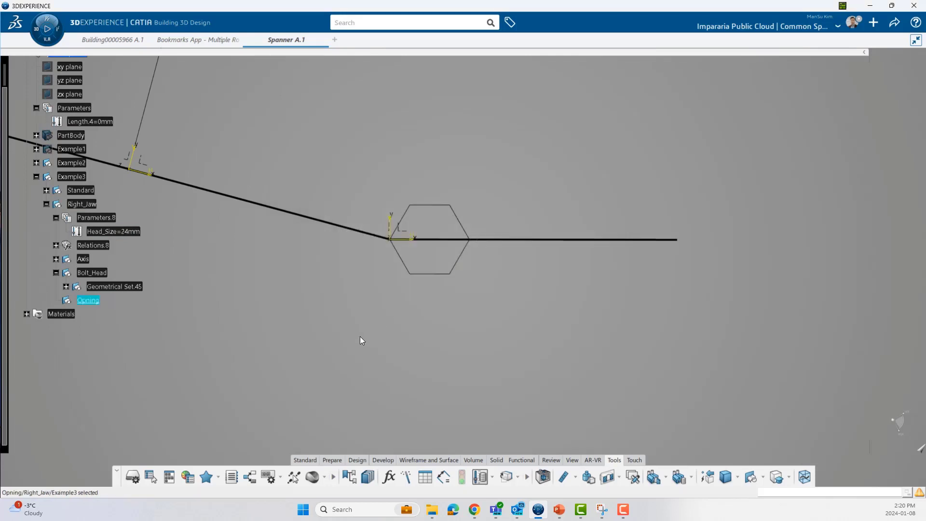
{"action": "left_click", "coordinate": [390, 302]}
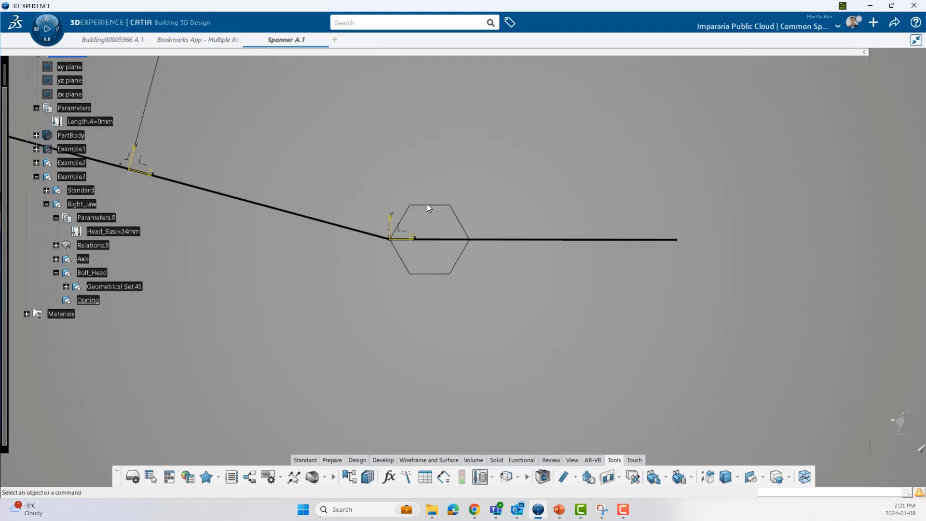
Add a length parameter named Gap with a value of 0.2 mm to Parameters.8 of Right_Jaw.
{"action": "scroll", "coordinate": [76, 274], "scroll_direction": "down", "scroll_amount": 1}
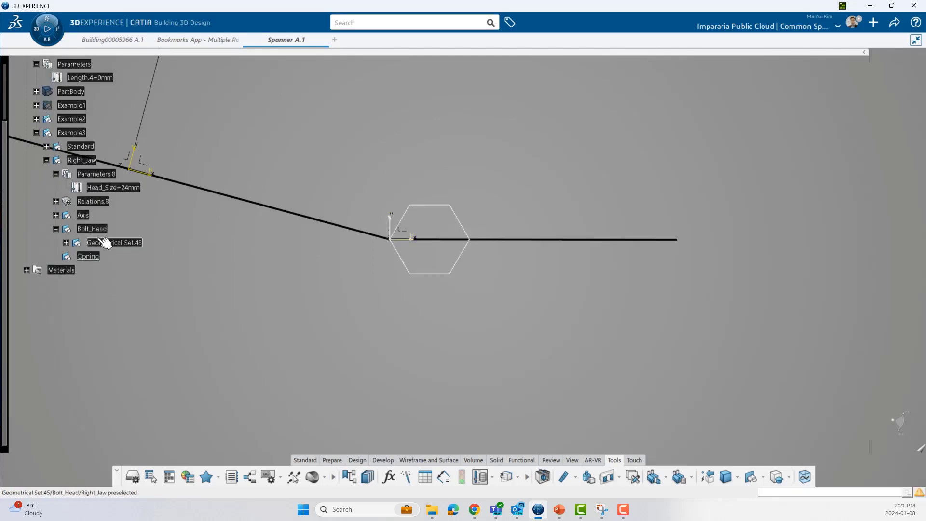
{"action": "scroll", "coordinate": [103, 260], "scroll_direction": "up", "scroll_amount": 1}
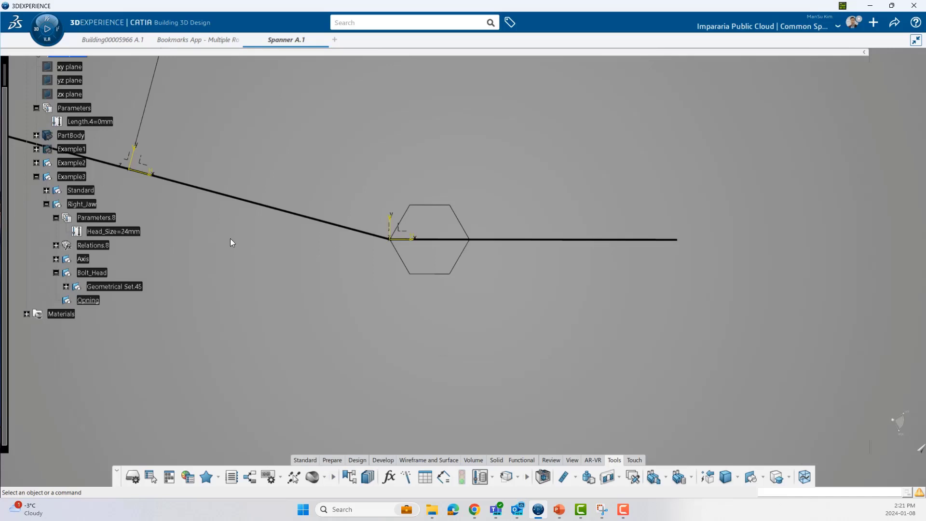
{"action": "left_click", "coordinate": [110, 218]}
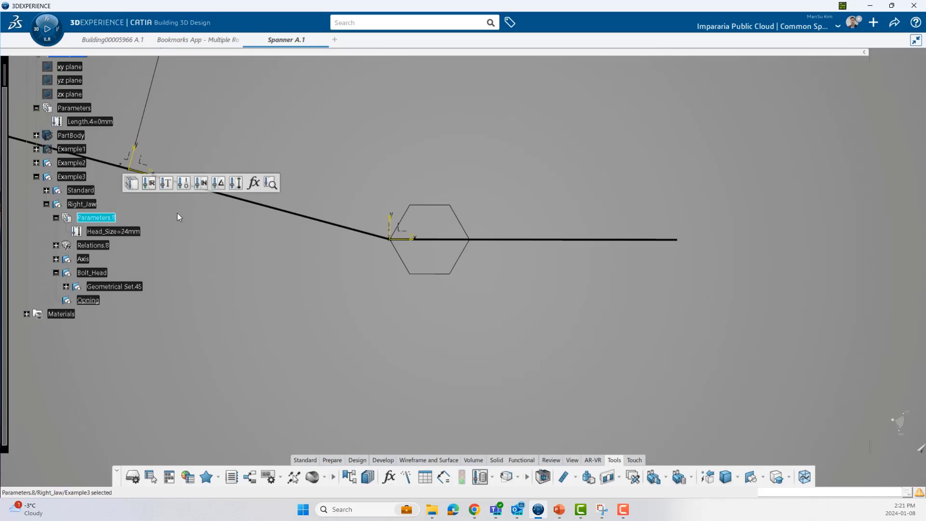
{"action": "left_click", "coordinate": [236, 183]}
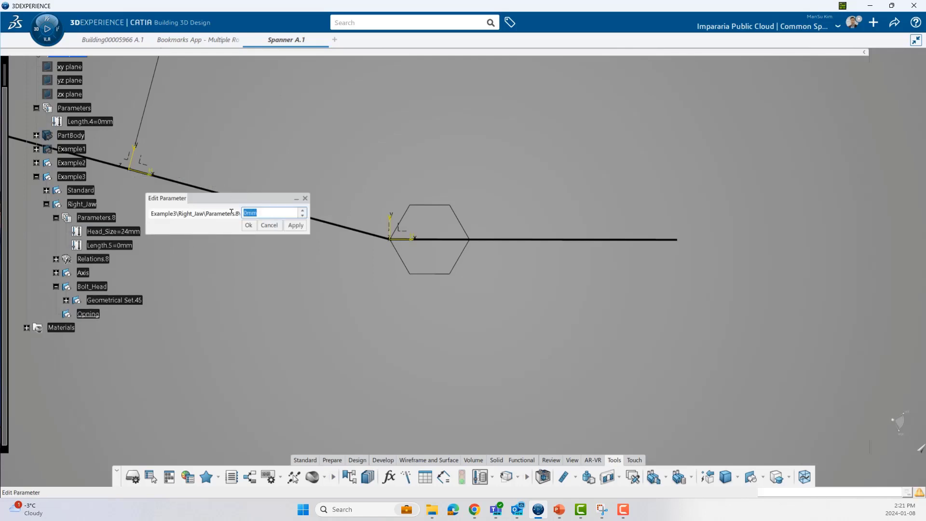
{"action": "left_click_drag", "start_coordinate": [198, 212], "coordinate": [238, 212]}
{"action": "left_click", "coordinate": [230, 213]}
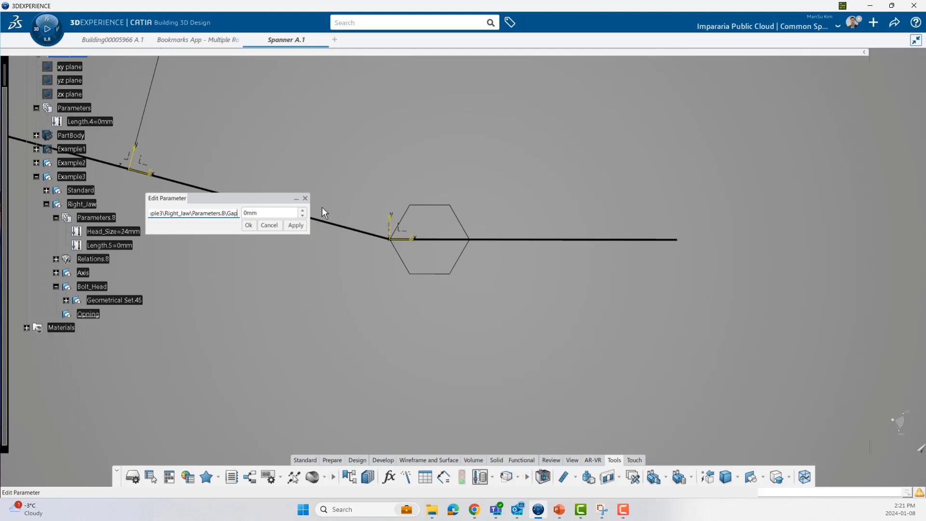
{"action": "key", "text": "Tab"}
{"action": "type", "text": "0."}
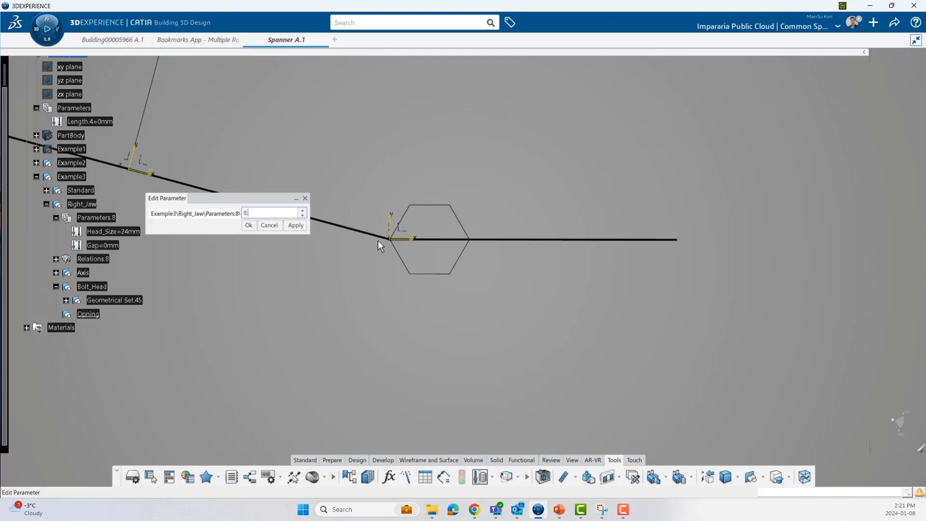
{"action": "type", "text": "2mm"}
{"action": "left_click", "coordinate": [248, 225]}
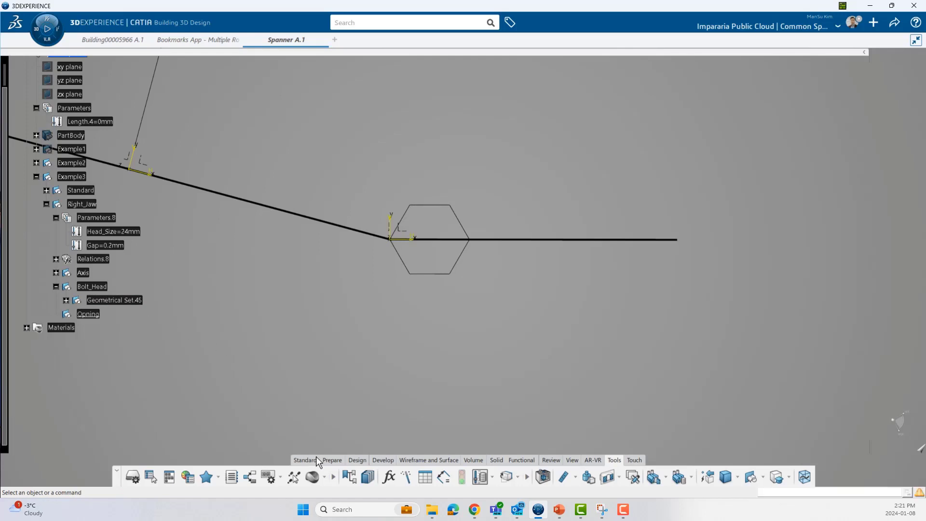
Create a positioned sketch in the Opning set on the XY plane of Axis System.15 at the bolt head.
{"action": "left_click", "coordinate": [413, 459]}
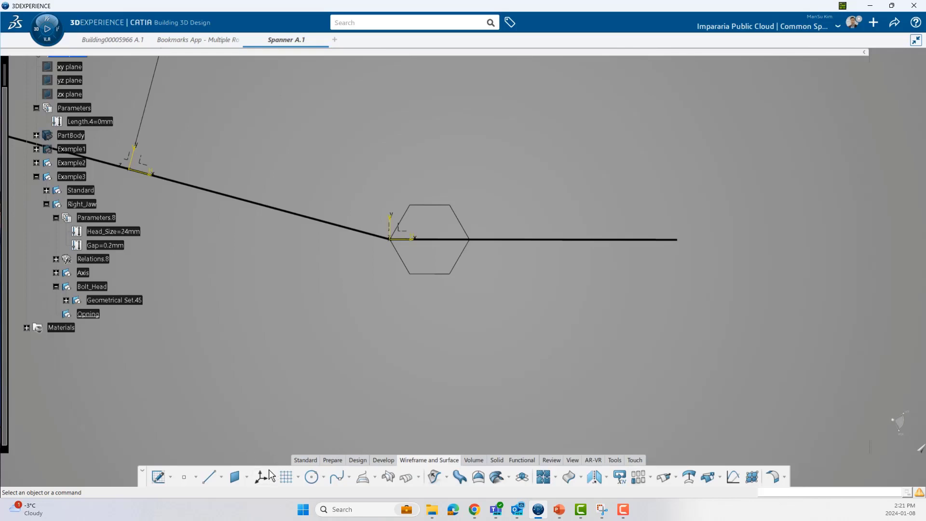
{"action": "left_click", "coordinate": [158, 476]}
{"action": "left_click", "coordinate": [410, 237]}
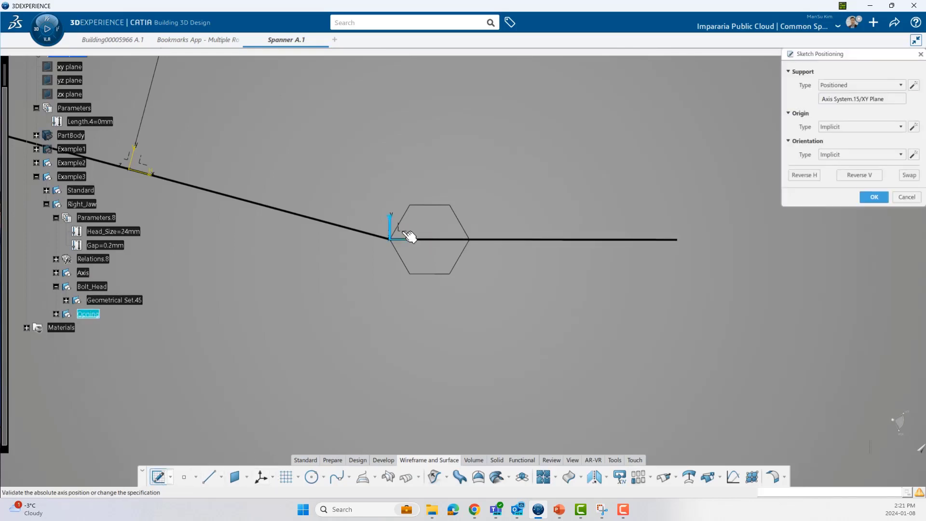
{"action": "left_click", "coordinate": [874, 197]}
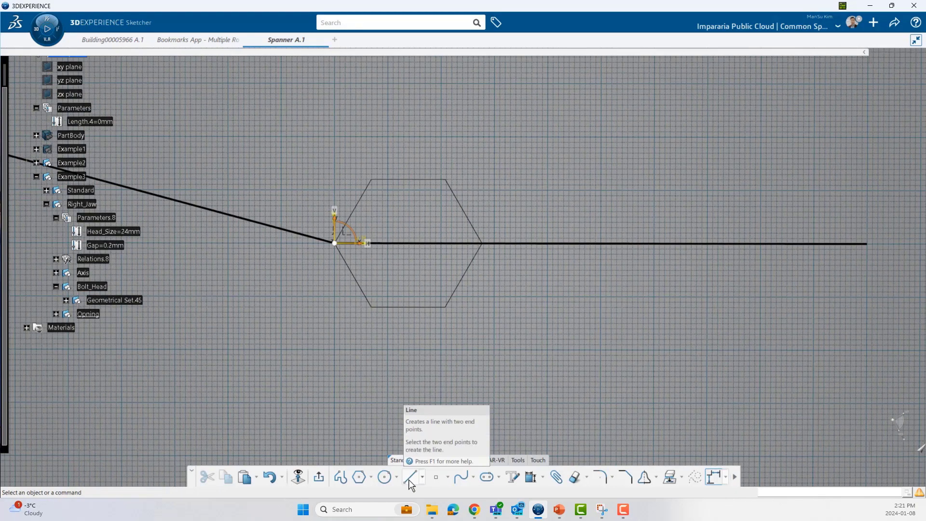
{"action": "left_click", "coordinate": [409, 479]}
{"action": "left_click", "coordinate": [372, 169]}
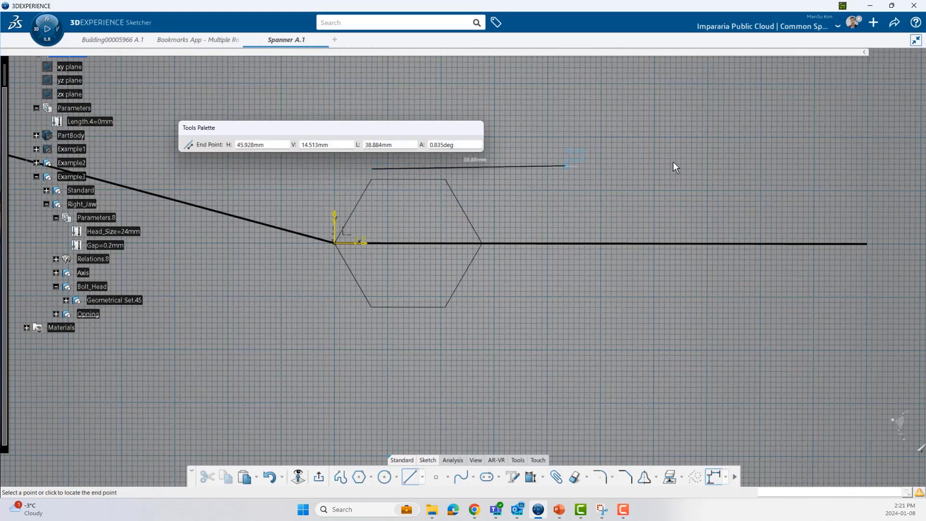
{"action": "left_click", "coordinate": [855, 167]}
{"action": "left_click", "coordinate": [743, 168]}
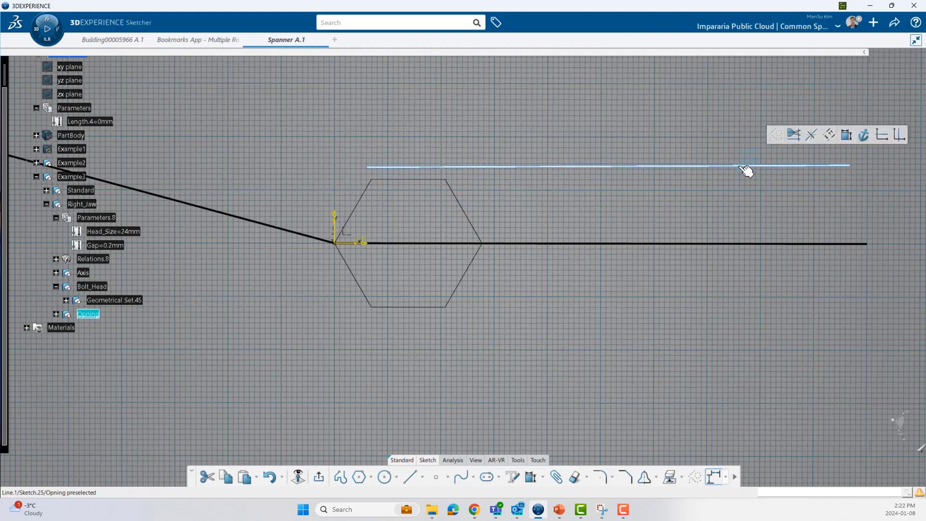
{"action": "key", "text": "Delete"}
Sketch a long horizontal line above the bolt head hexagon and a roughly parallel one below it for the jaw opening.
{"action": "left_click", "coordinate": [409, 479]}
{"action": "left_click", "coordinate": [367, 165]}
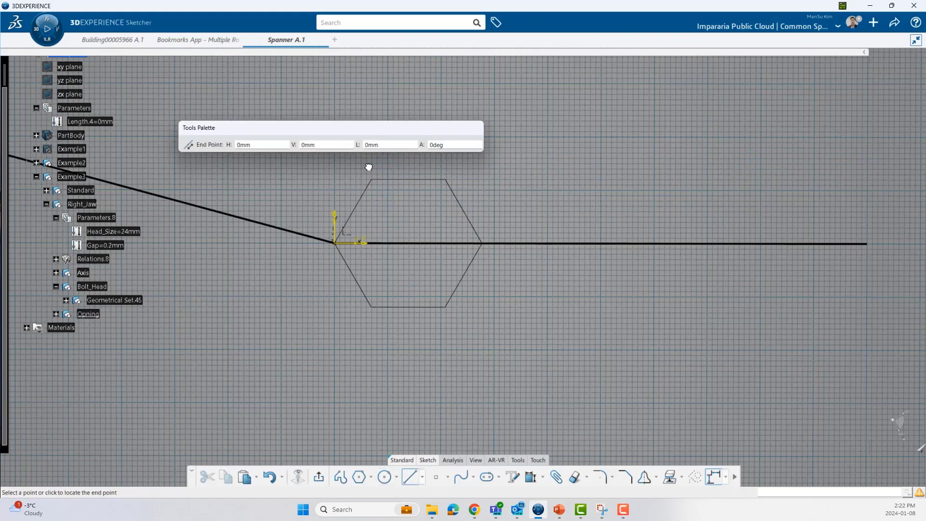
{"action": "left_click", "coordinate": [881, 164]}
{"action": "left_click", "coordinate": [845, 182]}
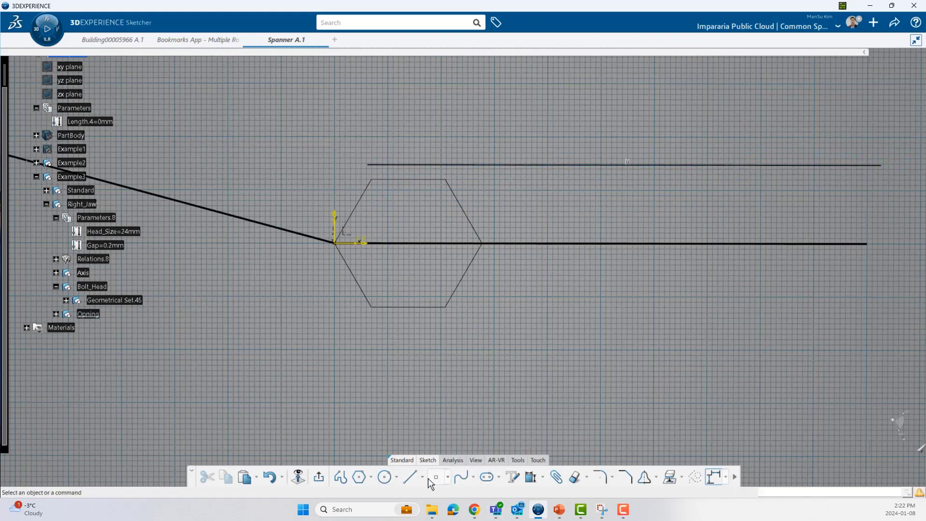
{"action": "left_click", "coordinate": [409, 477]}
{"action": "left_click", "coordinate": [352, 325]}
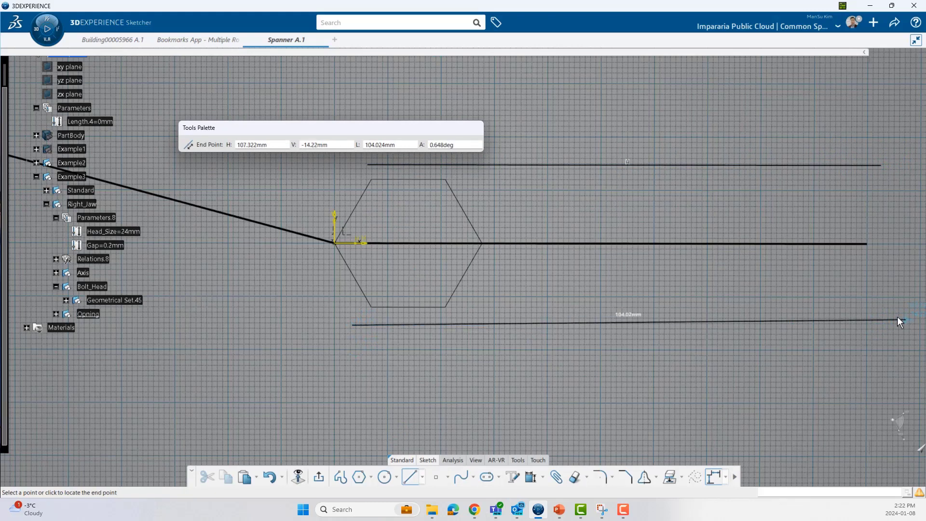
{"action": "left_click", "coordinate": [872, 321]}
Draw a three-point arc through the axis origin joining the near ends of the two lines, and shift its endpoints slightly.
{"action": "scroll", "coordinate": [580, 347], "scroll_direction": "down", "scroll_amount": 2}
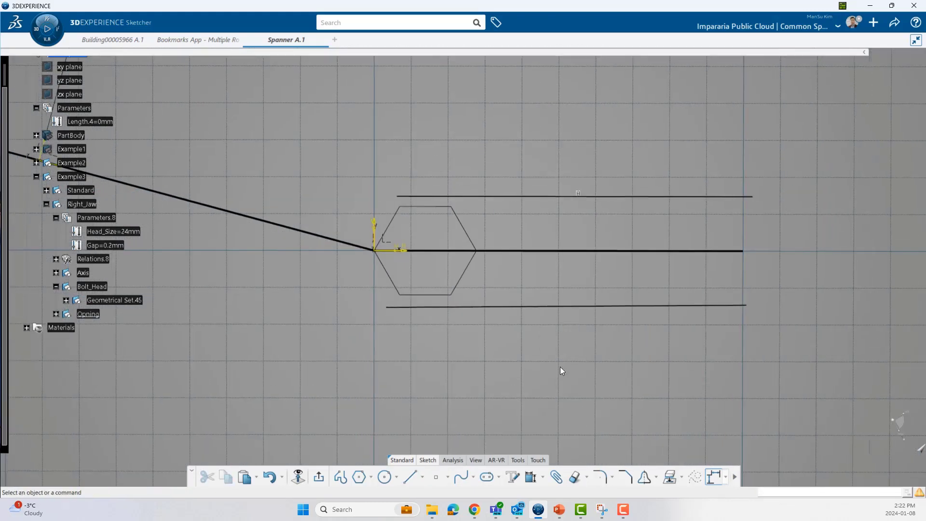
{"action": "middle_click_drag", "start_coordinate": [560, 366], "coordinate": [526, 344]}
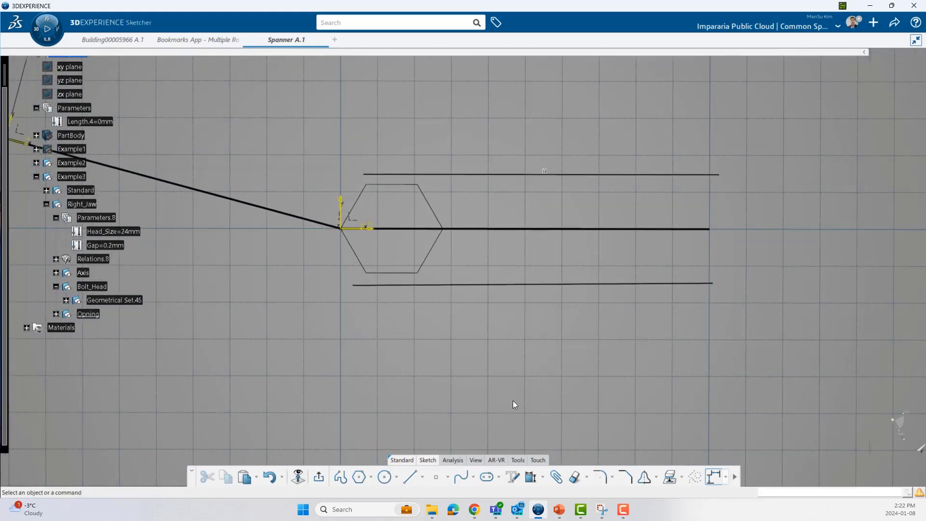
{"action": "left_click", "coordinate": [397, 478]}
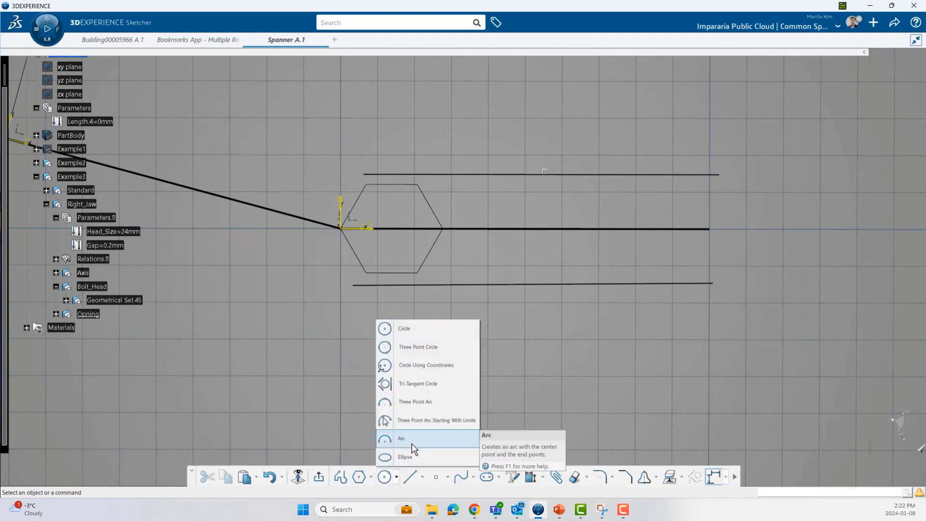
{"action": "left_click", "coordinate": [412, 405]}
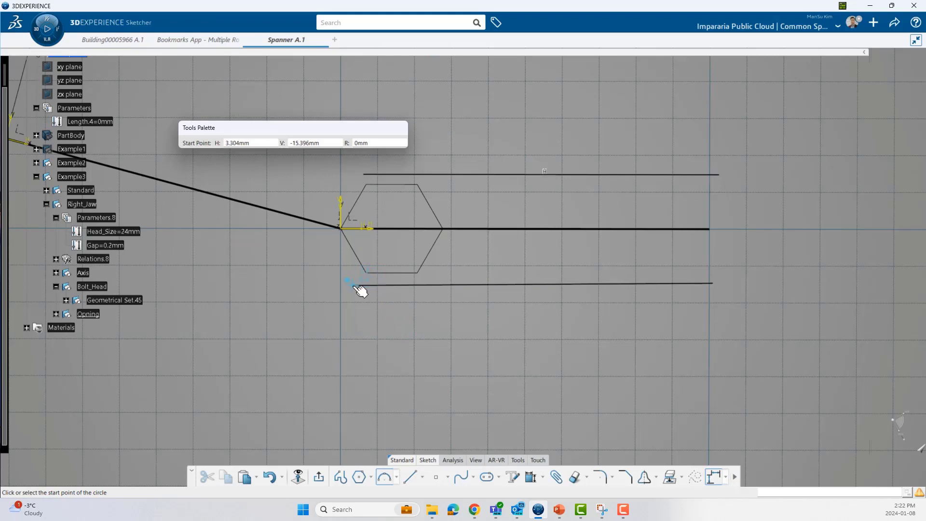
{"action": "left_click", "coordinate": [342, 228]}
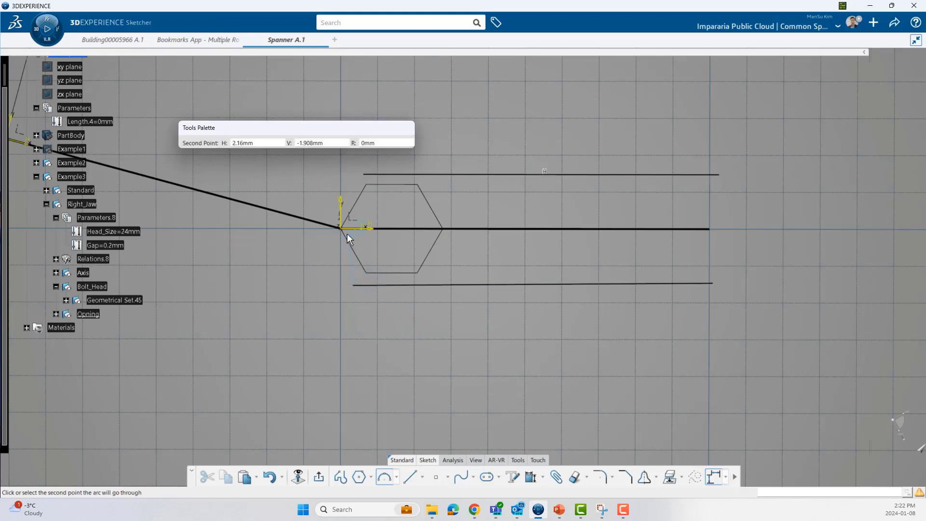
{"action": "left_click", "coordinate": [362, 172]}
{"action": "left_click", "coordinate": [354, 285]}
{"action": "left_click", "coordinate": [355, 322]}
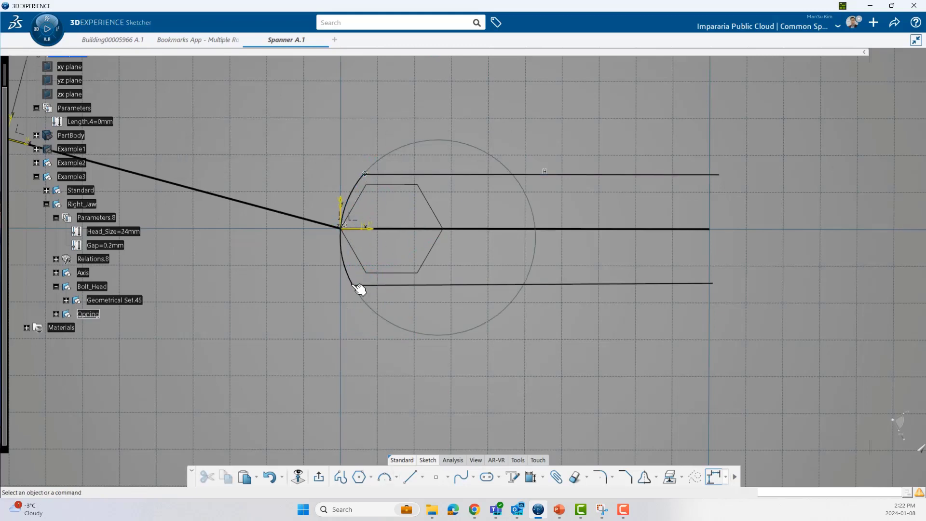
{"action": "left_click_drag", "start_coordinate": [353, 285], "coordinate": [361, 288]}
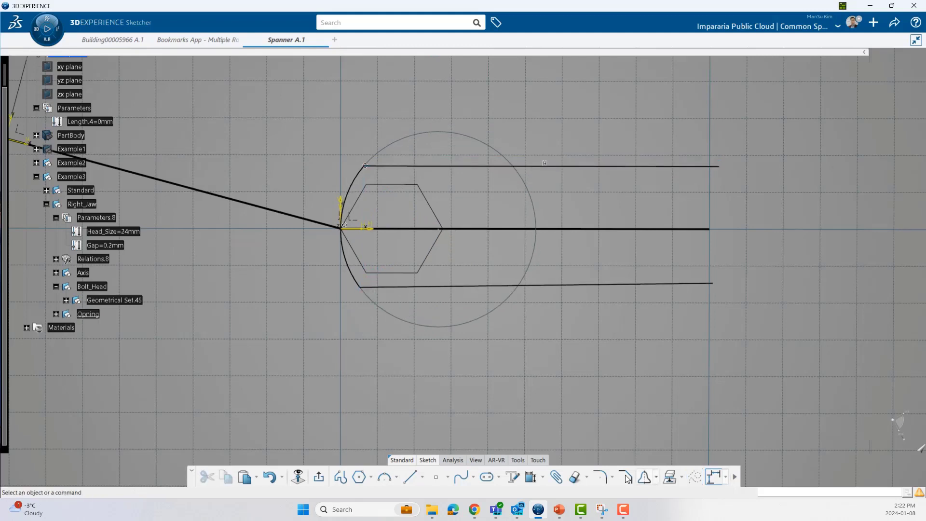
Constrain the arc's two endpoints to be symmetric about the horizontal axis through the bolt head.
{"action": "left_click", "coordinate": [530, 479]}
{"action": "left_click", "coordinate": [360, 288]}
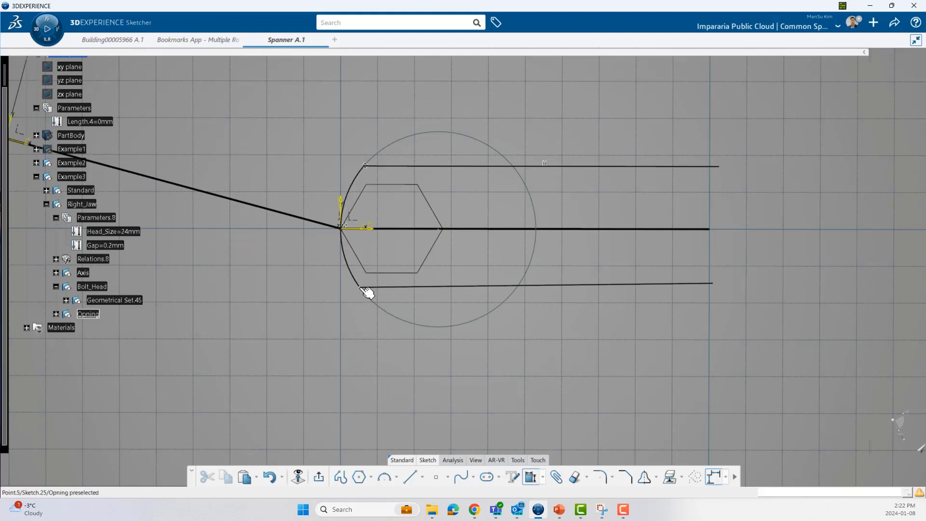
{"action": "left_click", "coordinate": [365, 166]}
{"action": "right_click", "coordinate": [464, 195]}
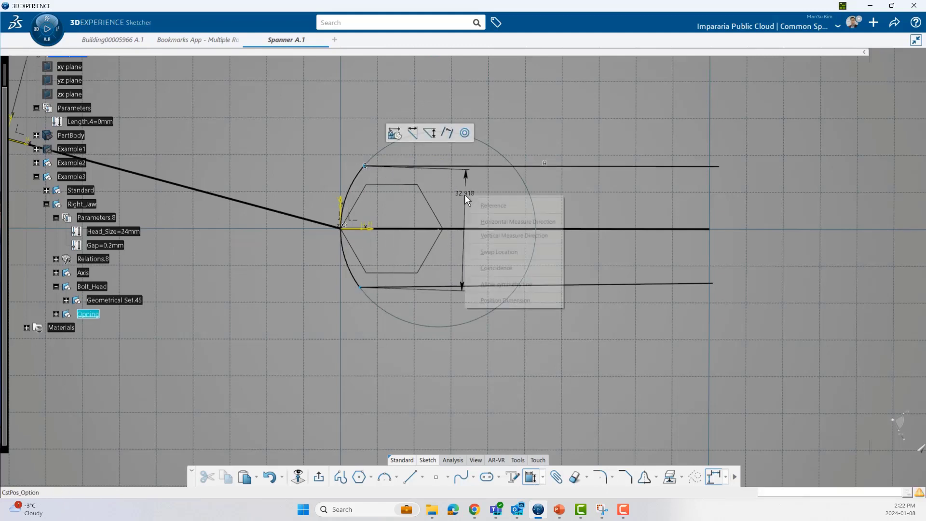
{"action": "left_click", "coordinate": [523, 283]}
{"action": "left_click", "coordinate": [376, 228]}
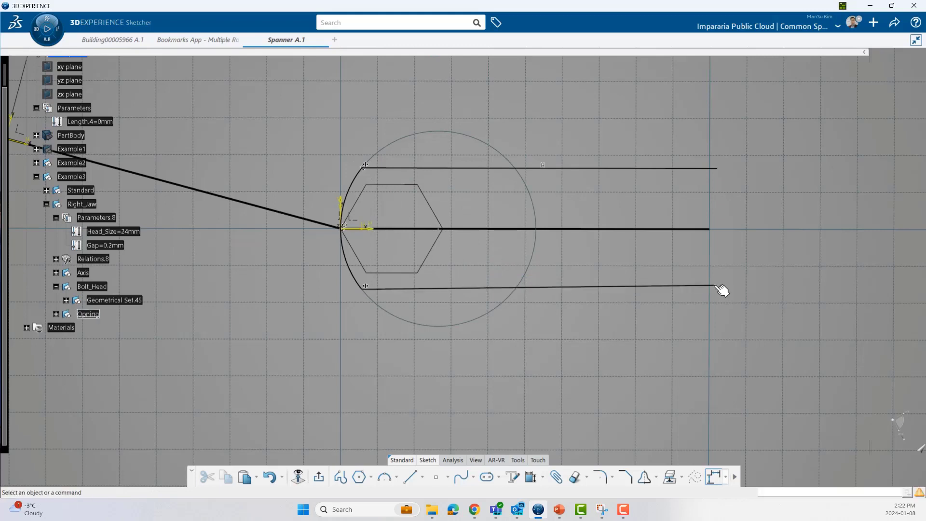
Constrain the lower line to be horizontal and shift the line and arc endpoint closer to the hexagon.
{"action": "left_click_drag", "start_coordinate": [714, 286], "coordinate": [710, 302]}
{"action": "left_click", "coordinate": [531, 476]}
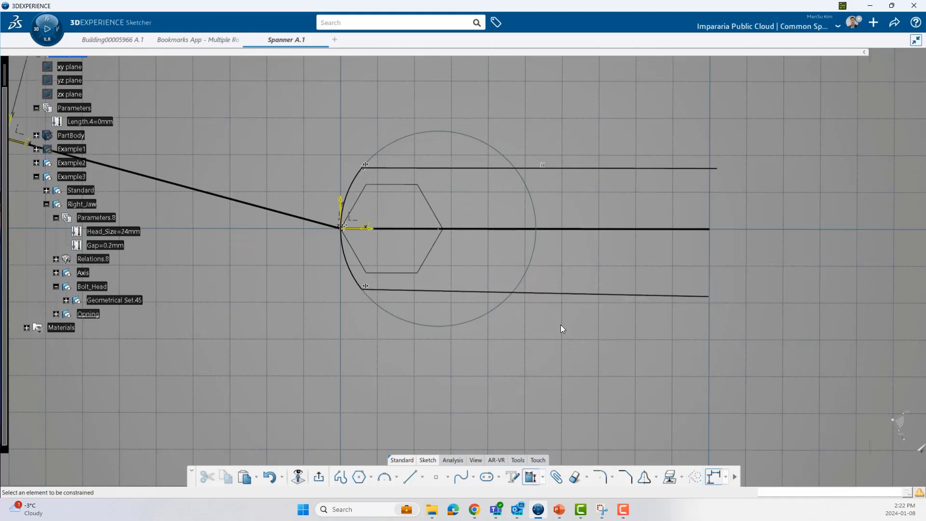
{"action": "left_click", "coordinate": [557, 292]}
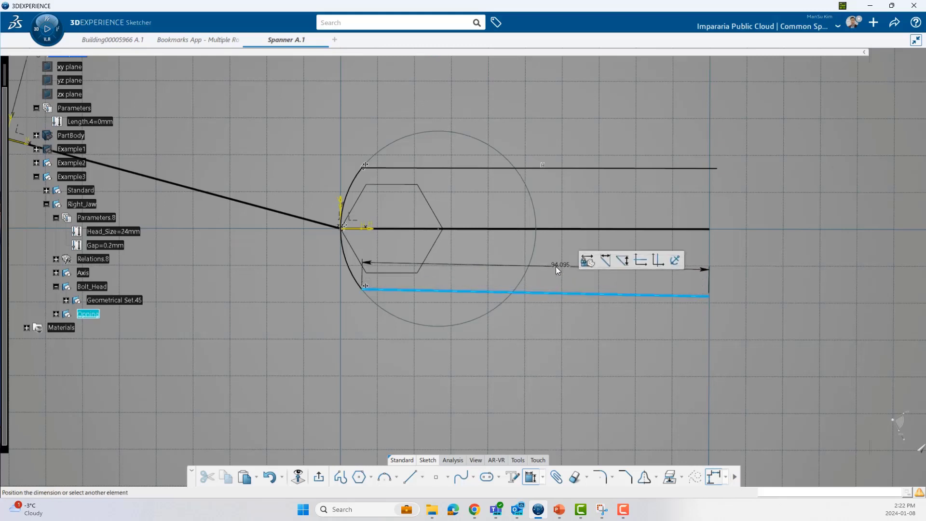
{"action": "left_click", "coordinate": [640, 261]}
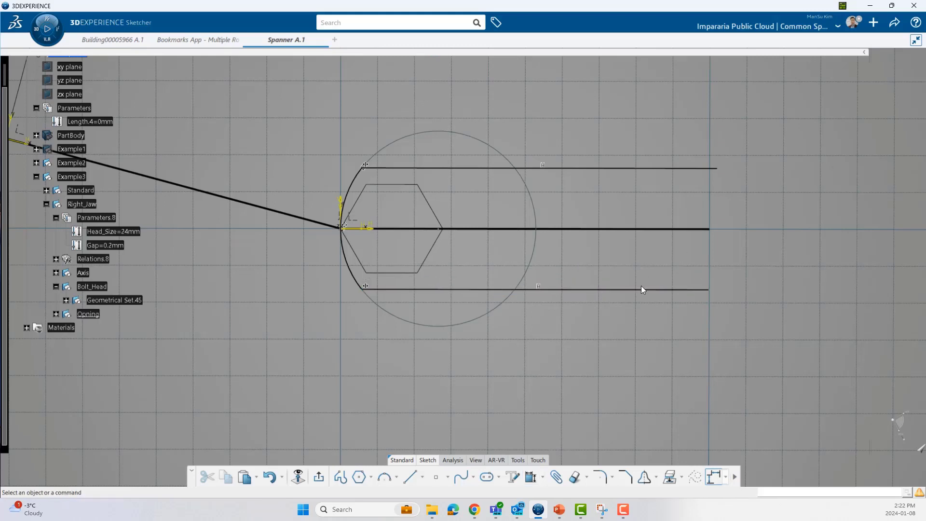
{"action": "left_click_drag", "start_coordinate": [659, 289], "coordinate": [630, 278]}
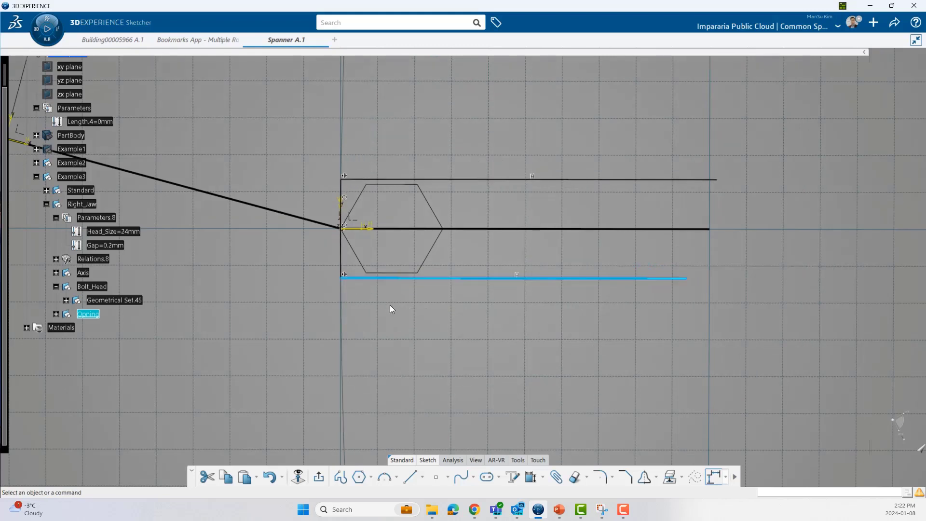
{"action": "left_click", "coordinate": [390, 304]}
{"action": "left_click_drag", "start_coordinate": [351, 282], "coordinate": [358, 283]}
Dimension the distance between the hexagon's upper edge and the upper opening line at 0.2 mm.
{"action": "left_click", "coordinate": [547, 349]}
{"action": "mouse_move", "coordinate": [547, 349]}
{"action": "middle_mouse_down"}
{"action": "mouse_move", "coordinate": [556, 360]}
{"action": "mouse_move", "coordinate": [556, 345]}
{"action": "middle_mouse_up"}
{"action": "middle_click_drag", "start_coordinate": [382, 279], "coordinate": [445, 302]}
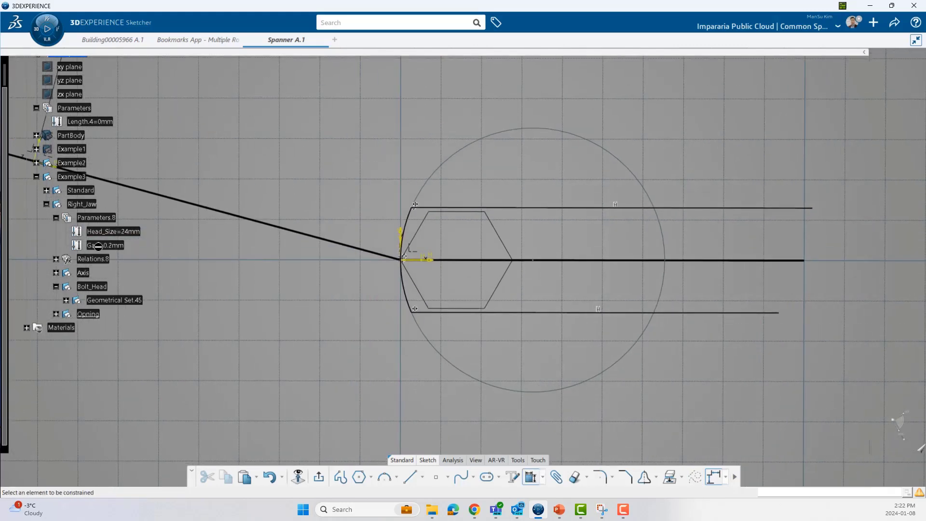
{"action": "mouse_move", "coordinate": [507, 268]}
{"action": "middle_mouse_down"}
{"action": "mouse_move", "coordinate": [506, 284]}
{"action": "mouse_move", "coordinate": [456, 188]}
{"action": "middle_mouse_up"}
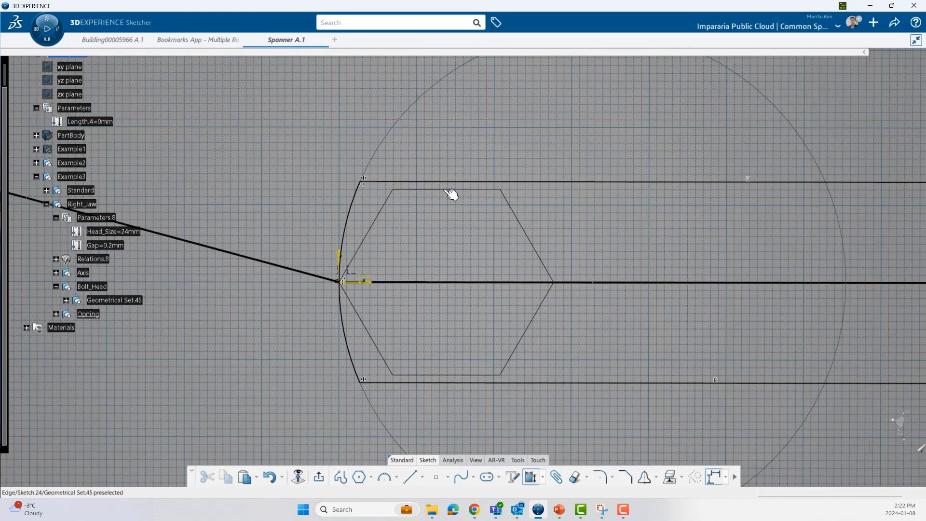
{"action": "left_click", "coordinate": [452, 187]}
{"action": "left_click", "coordinate": [445, 155]}
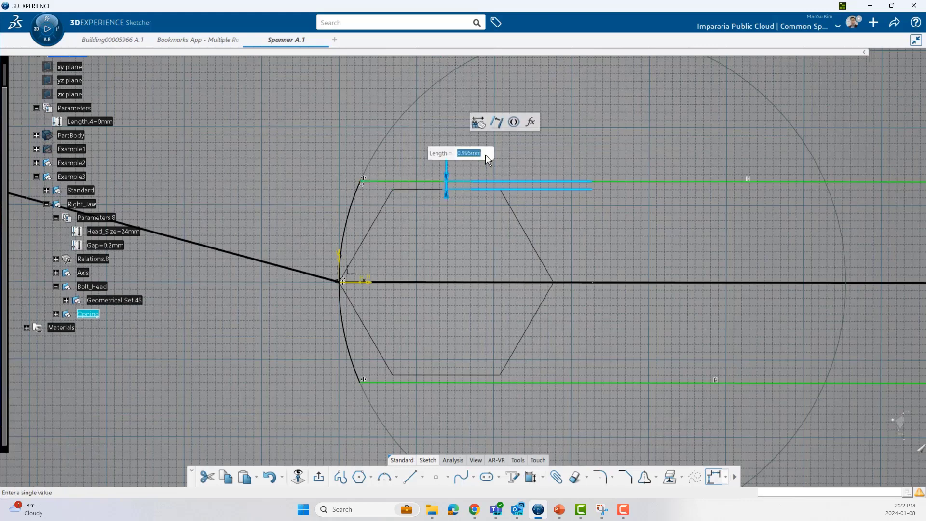
{"action": "type", "text": "0.2"}
{"action": "key", "text": "Return"}
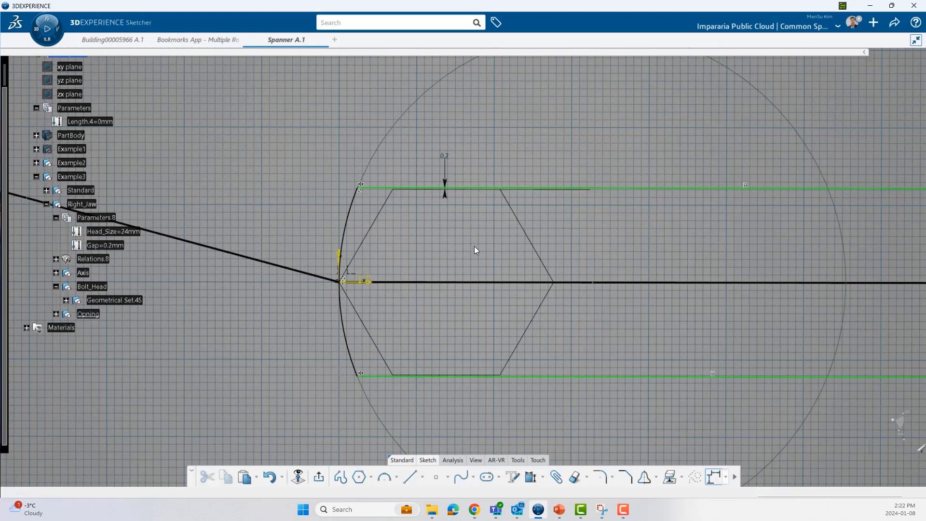
Sketch a vertical line across both horizontal lines near their far ends, about 84 mm from the origin.
{"action": "mouse_move", "coordinate": [455, 242]}
{"action": "middle_mouse_down"}
{"action": "mouse_move", "coordinate": [473, 234]}
{"action": "mouse_move", "coordinate": [597, 298]}
{"action": "mouse_move", "coordinate": [492, 282]}
{"action": "middle_mouse_up"}
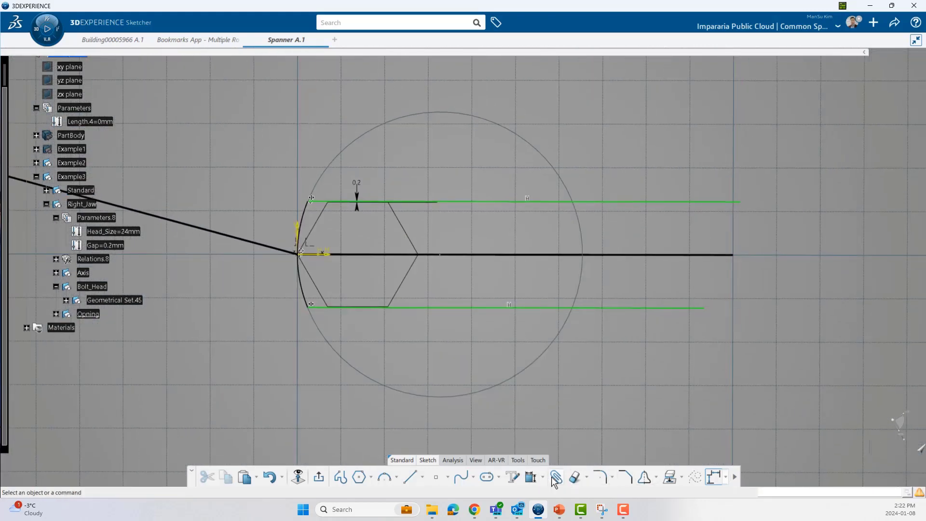
{"action": "left_click", "coordinate": [411, 477]}
{"action": "left_click", "coordinate": [665, 331]}
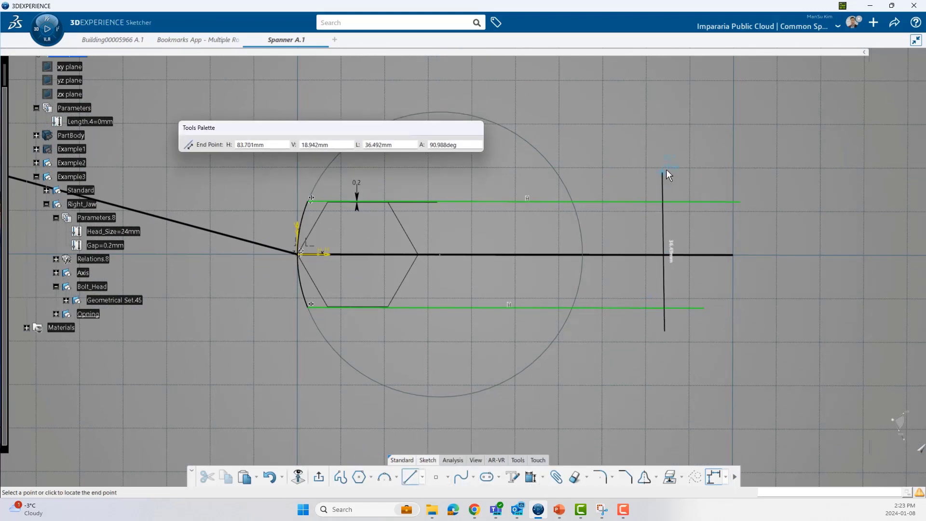
{"action": "left_click", "coordinate": [663, 163]}
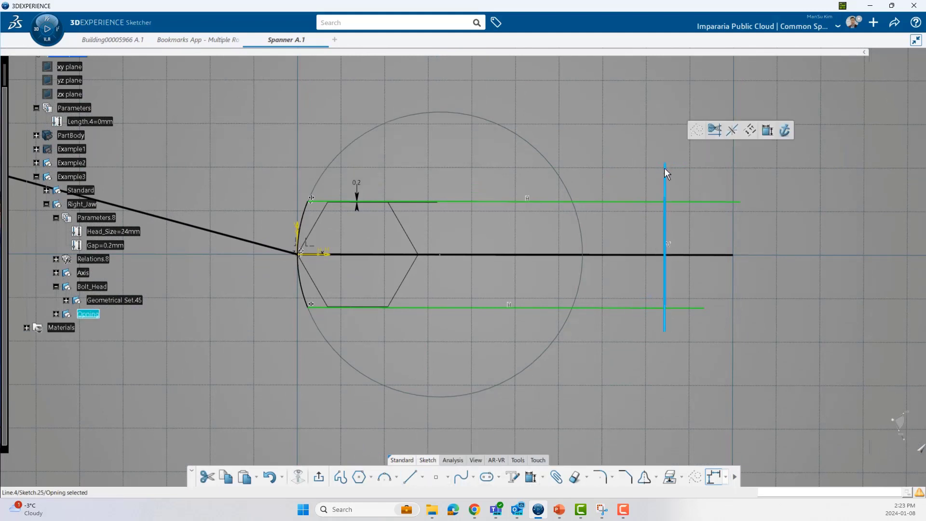
Trim the vertical line with both horizontal lines to close the opening profile, and shift it slightly outward.
{"action": "left_click", "coordinate": [573, 478]}
{"action": "left_click", "coordinate": [665, 318]}
{"action": "left_click", "coordinate": [677, 308]}
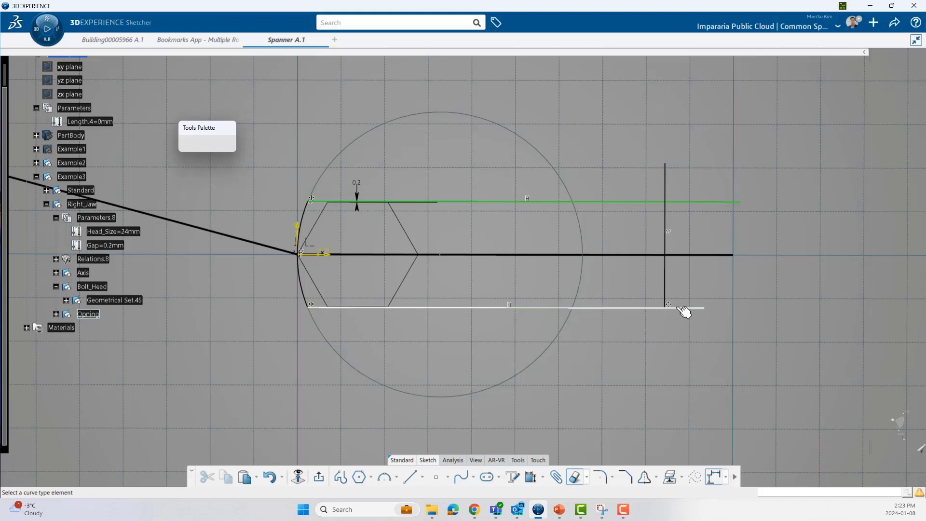
{"action": "left_click", "coordinate": [684, 207]}
{"action": "left_click", "coordinate": [666, 186]}
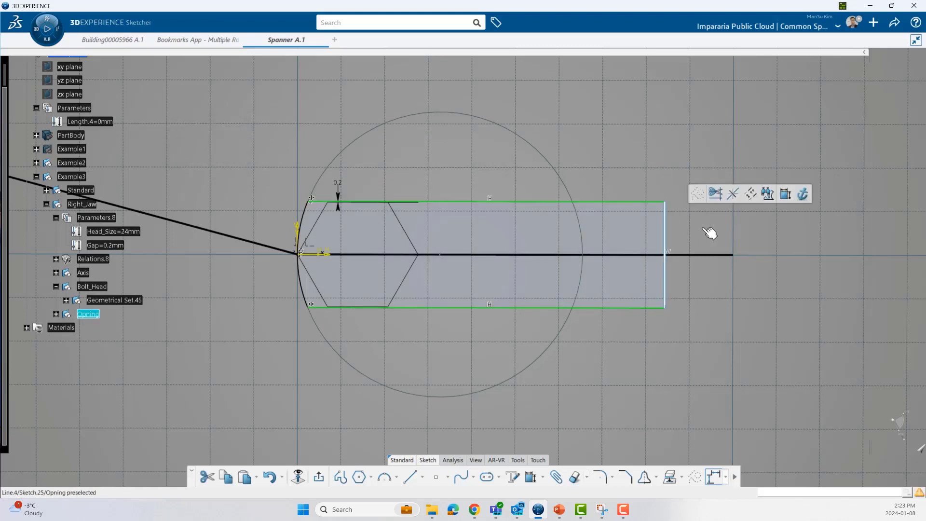
{"action": "left_click_drag", "start_coordinate": [703, 229], "coordinate": [699, 232]}
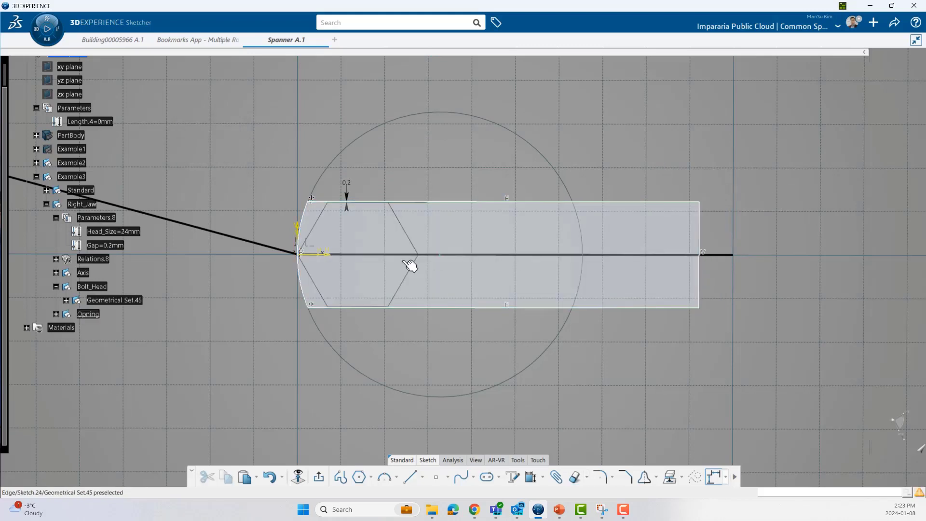
Dimension the arc at the closed end of the opening with a radius of 40 mm and reposition the dimension.
{"action": "scroll", "coordinate": [541, 270], "scroll_direction": "down", "scroll_amount": 1}
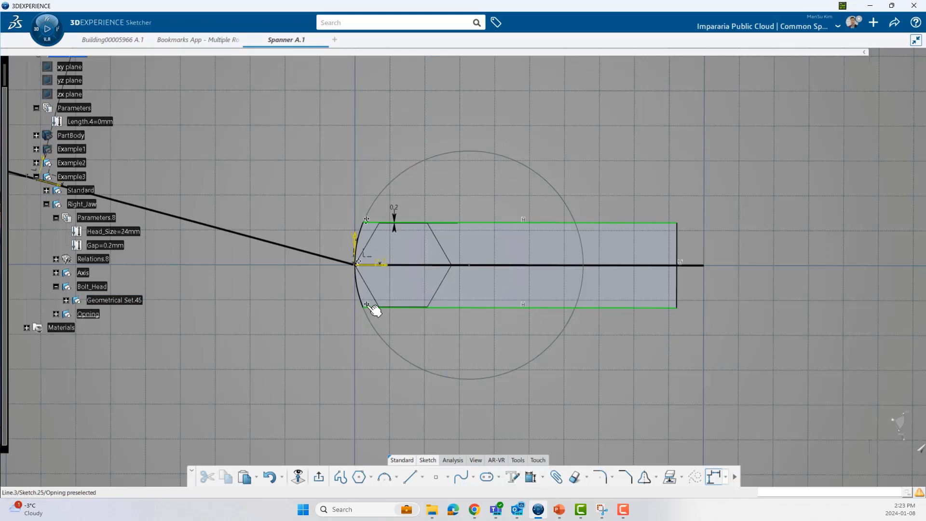
{"action": "left_click_drag", "start_coordinate": [364, 308], "coordinate": [369, 308]}
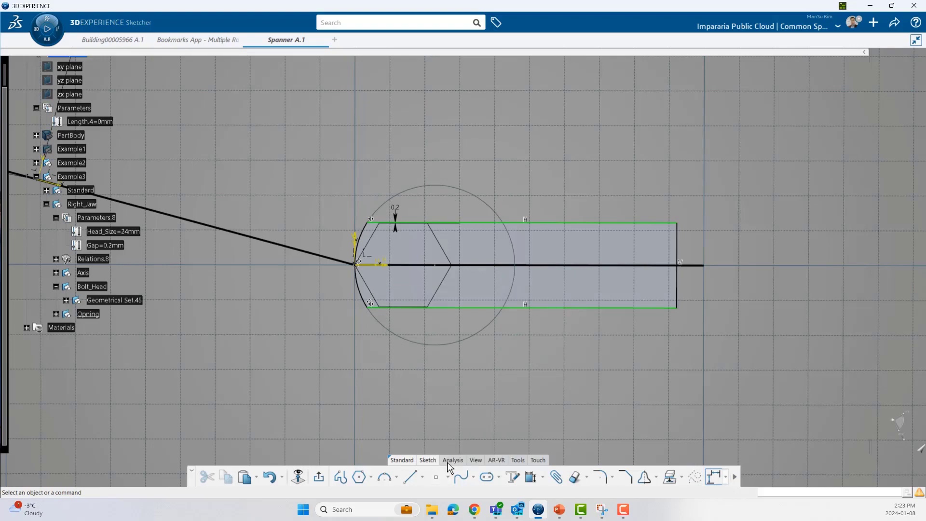
{"action": "mouse_move", "coordinate": [415, 354]}
{"action": "middle_mouse_down"}
{"action": "mouse_move", "coordinate": [444, 353]}
{"action": "mouse_move", "coordinate": [441, 329]}
{"action": "middle_mouse_up"}
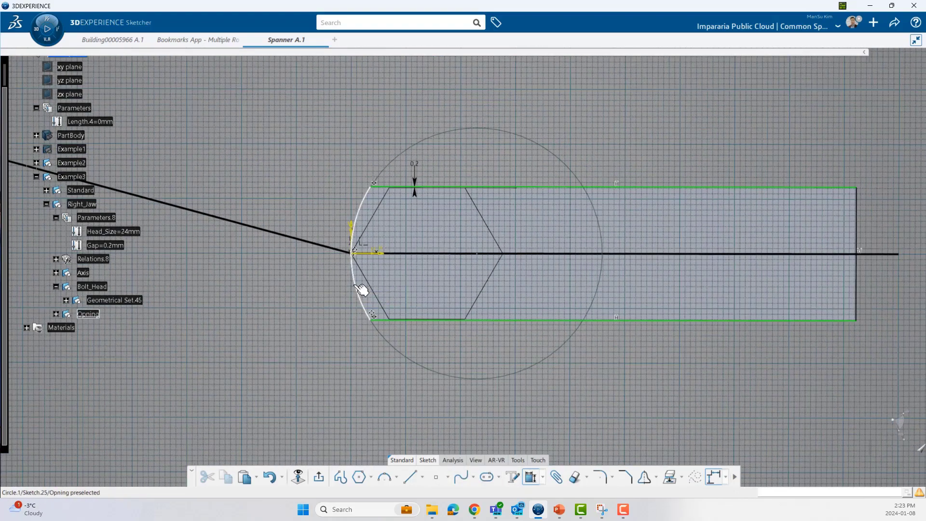
{"action": "left_click", "coordinate": [354, 284]}
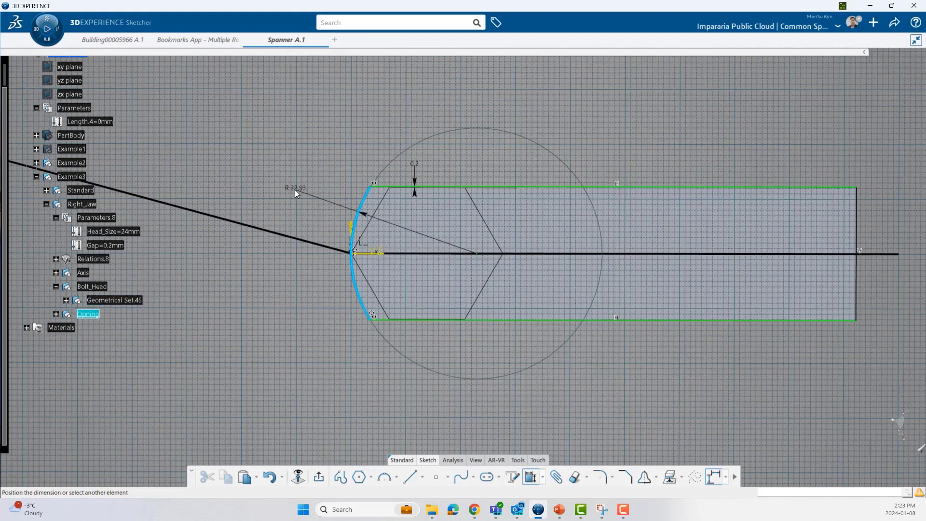
{"action": "double_click", "coordinate": [305, 189]}
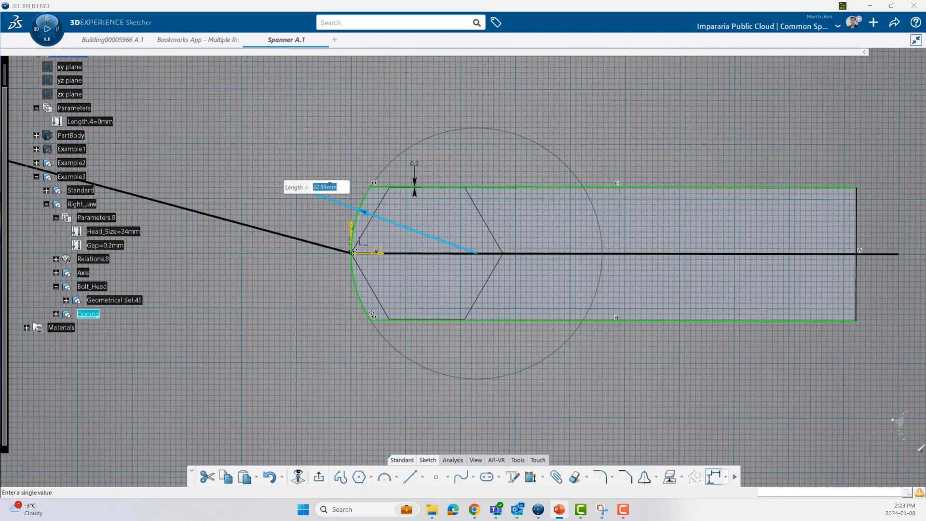
{"action": "type", "text": "0"}
{"action": "key", "text": "Return"}
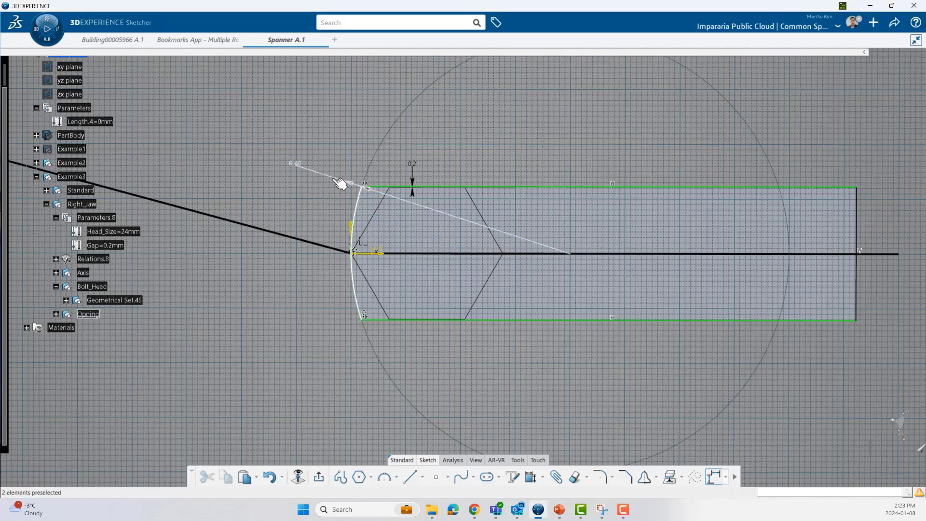
{"action": "left_click_drag", "start_coordinate": [336, 183], "coordinate": [300, 214]}
{"action": "left_click", "coordinate": [490, 352]}
{"action": "middle_click_drag", "start_coordinate": [490, 352], "coordinate": [455, 358]}
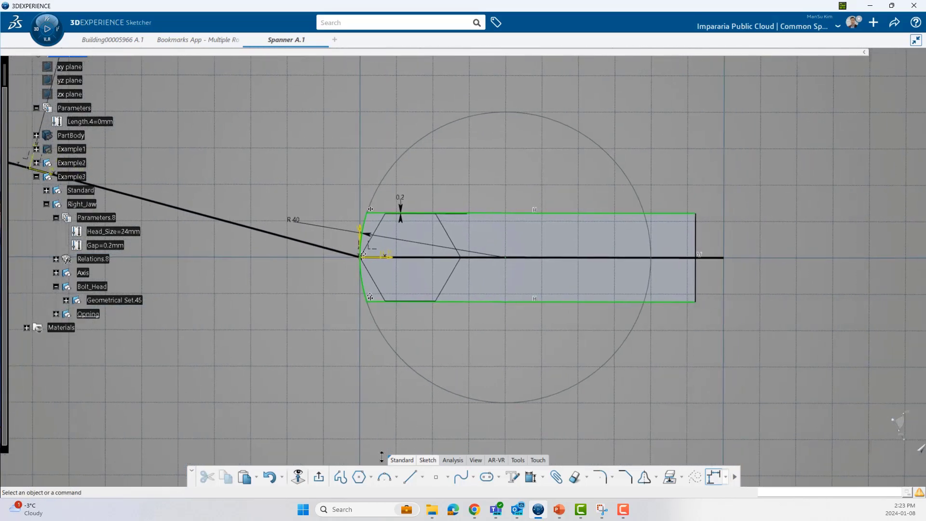
Exit the opening sketch and show the contents of the Opning set in the tree.
{"action": "left_click", "coordinate": [318, 478]}
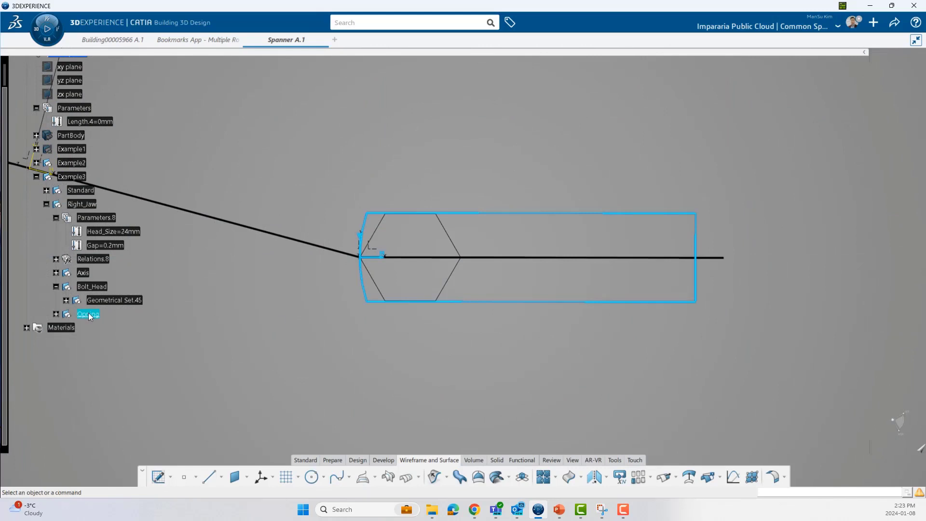
{"action": "left_click", "coordinate": [94, 315]}
{"action": "left_click", "coordinate": [56, 314]}
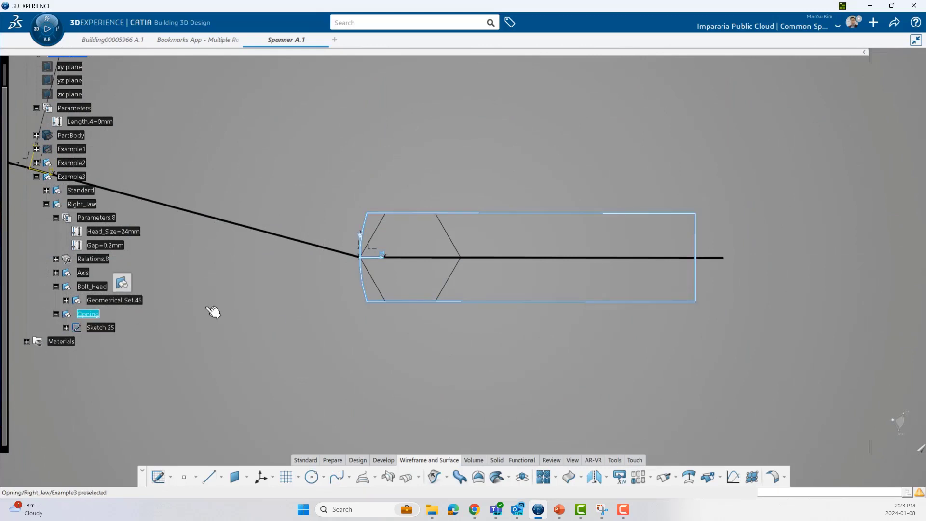
{"action": "middle_click_drag", "start_coordinate": [504, 282], "coordinate": [493, 153]}
{"action": "mouse_move", "coordinate": [467, 326]}
{"action": "middle_mouse_down"}
{"action": "mouse_move", "coordinate": [496, 338]}
{"action": "mouse_move", "coordinate": [490, 348]}
{"action": "mouse_move", "coordinate": [488, 336]}
{"action": "middle_mouse_up"}
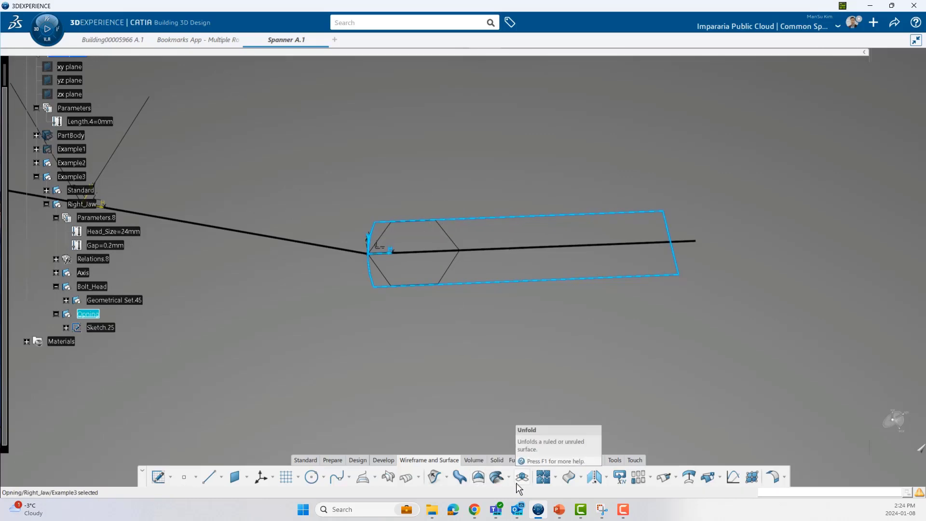
Create a volume extrude of the opening sketch with mirrored extent, pulling the limit well beyond the bolt head thickness on both sides.
{"action": "left_click", "coordinate": [472, 462]}
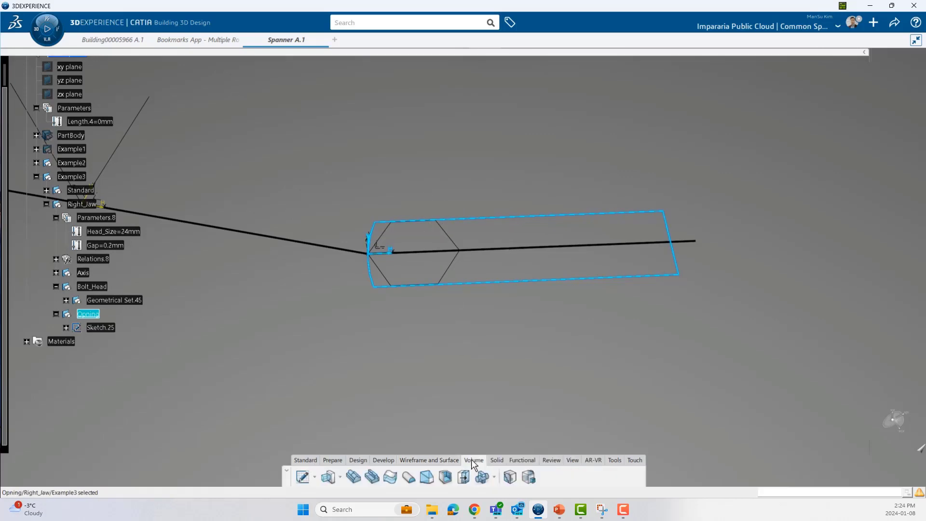
{"action": "left_click", "coordinate": [327, 477]}
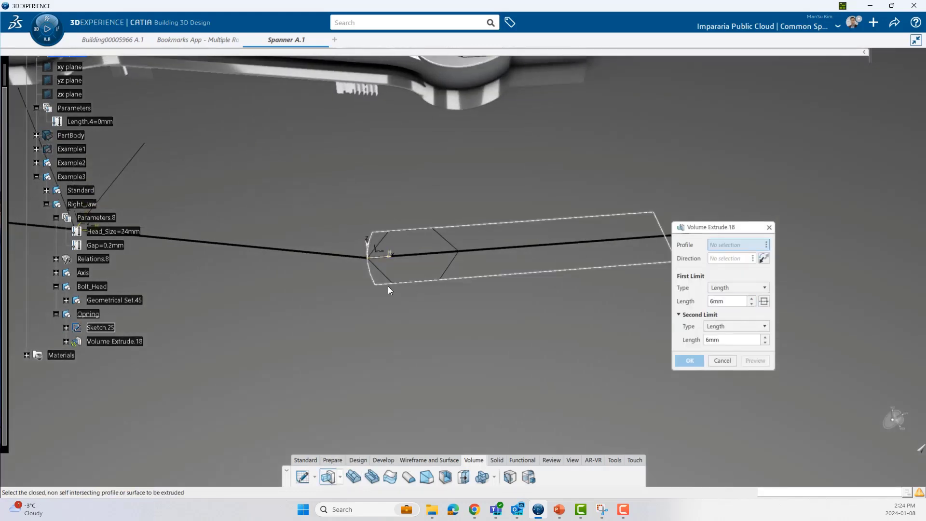
{"action": "left_click", "coordinate": [389, 285]}
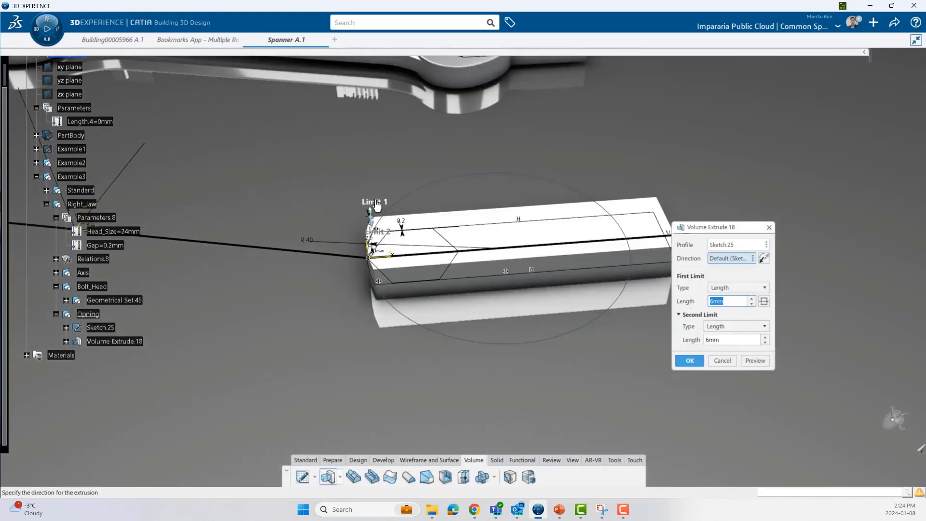
{"action": "left_click_drag", "start_coordinate": [376, 199], "coordinate": [377, 172]}
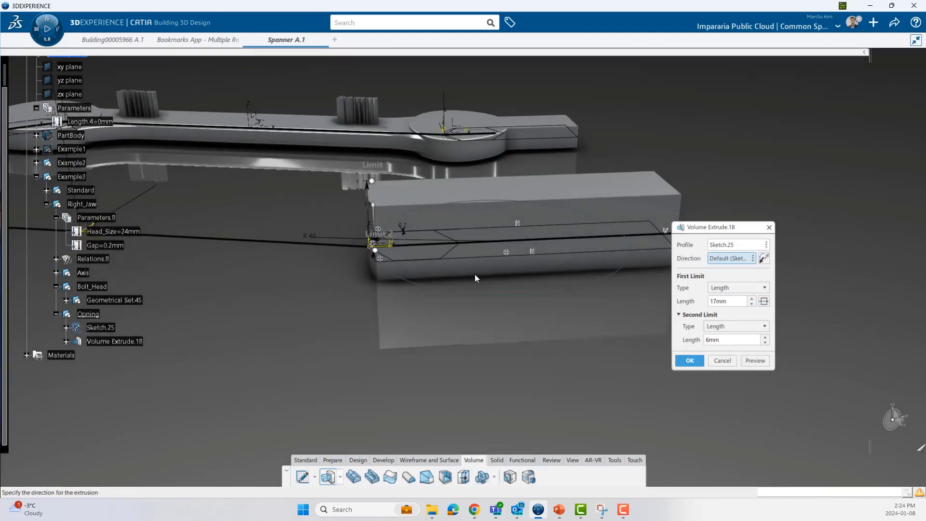
{"action": "left_click", "coordinate": [762, 301]}
{"action": "left_click_drag", "start_coordinate": [374, 178], "coordinate": [382, 161]}
{"action": "middle_click_drag", "start_coordinate": [555, 279], "coordinate": [531, 381]}
{"action": "left_click", "coordinate": [689, 361]}
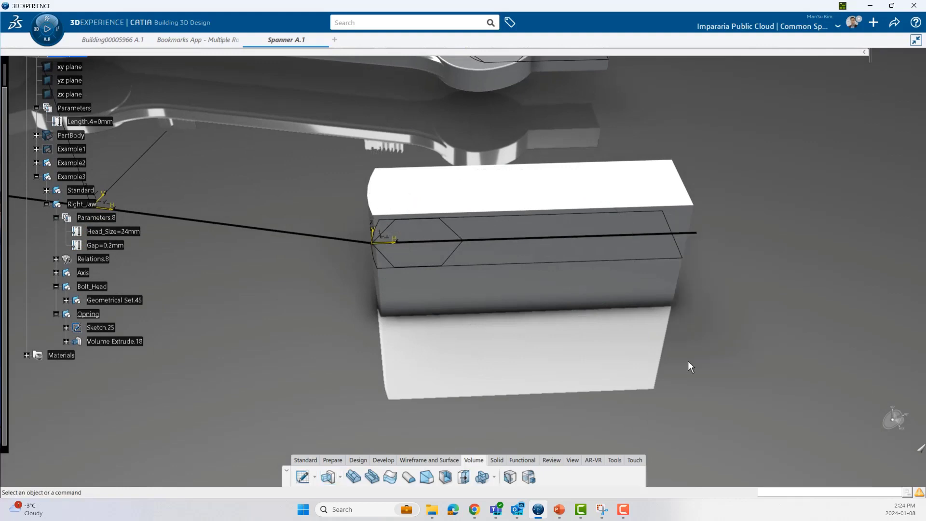
Select the extruded opening volume in the Opning set and examine it in 3D.
{"action": "left_click", "coordinate": [128, 342]}
{"action": "middle_click_drag", "start_coordinate": [450, 294], "coordinate": [482, 370]}
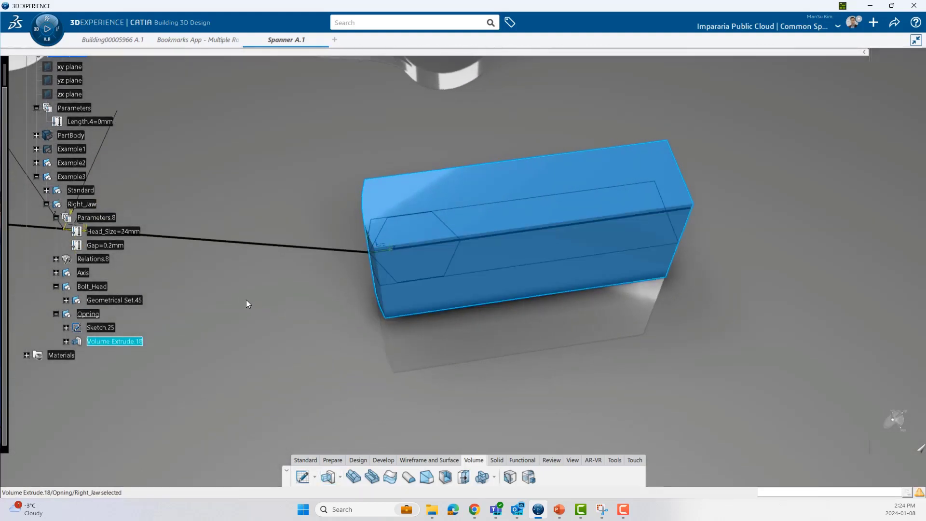
{"action": "scroll", "coordinate": [246, 300], "scroll_direction": "up", "scroll_amount": 1}
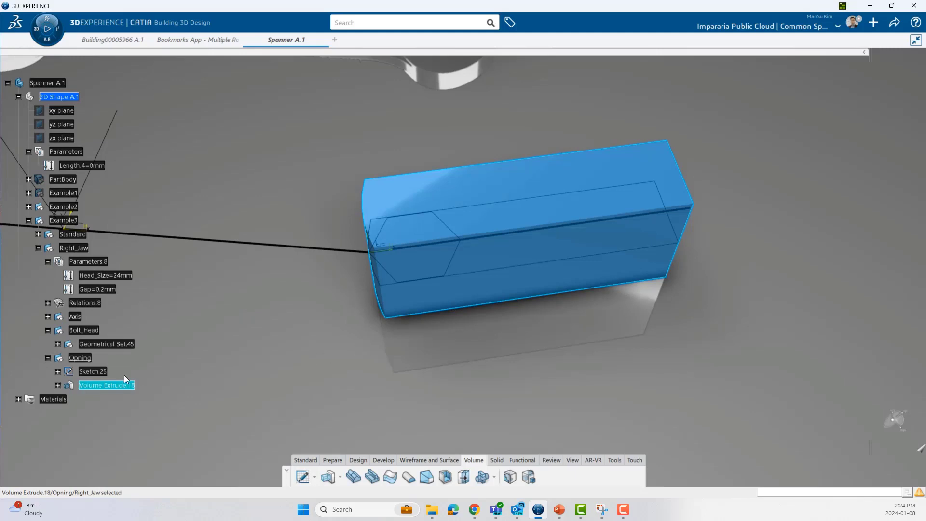
{"action": "mouse_move", "coordinate": [440, 349]}
{"action": "middle_mouse_down"}
{"action": "mouse_move", "coordinate": [425, 373]}
{"action": "mouse_move", "coordinate": [436, 350]}
{"action": "middle_mouse_up"}
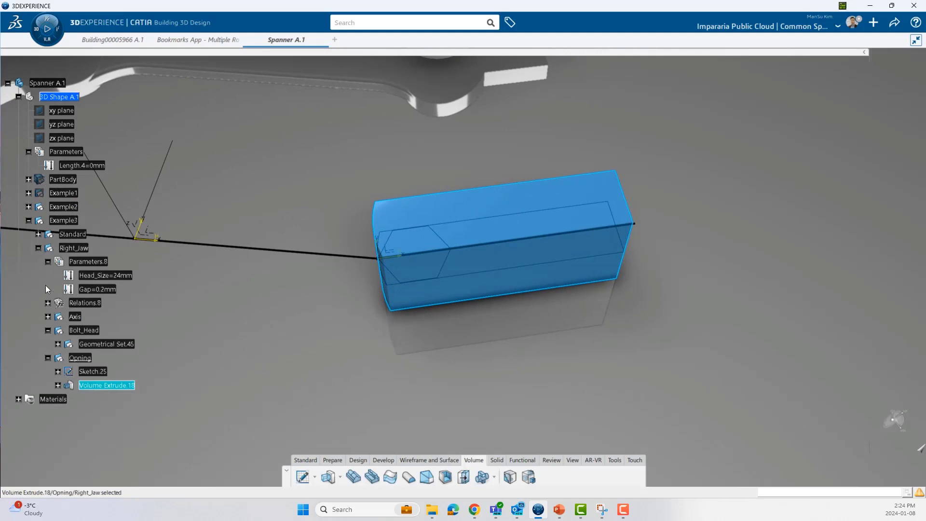
Examine how the Right_Jaw set in Example2 is organised and locate the opening sketch in Example3's Right_Jaw.
{"action": "left_click", "coordinate": [28, 206]}
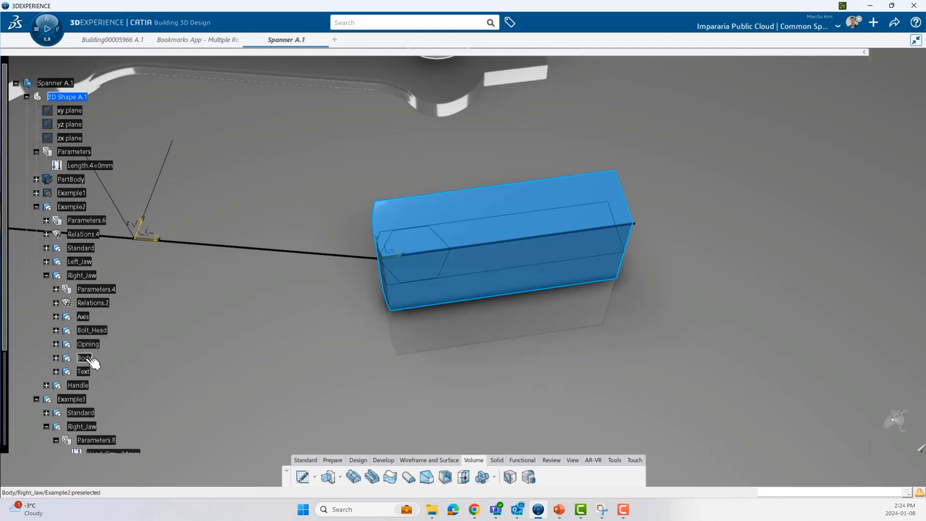
{"action": "left_click", "coordinate": [45, 276]}
{"action": "left_click", "coordinate": [201, 356]}
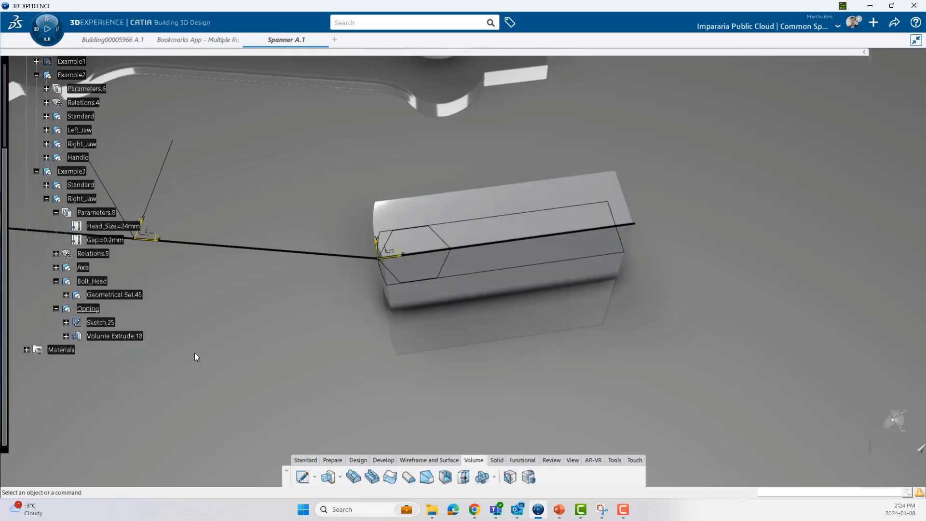
{"action": "left_click", "coordinate": [120, 326]}
{"action": "middle_click_drag", "start_coordinate": [477, 345], "coordinate": [472, 348]}
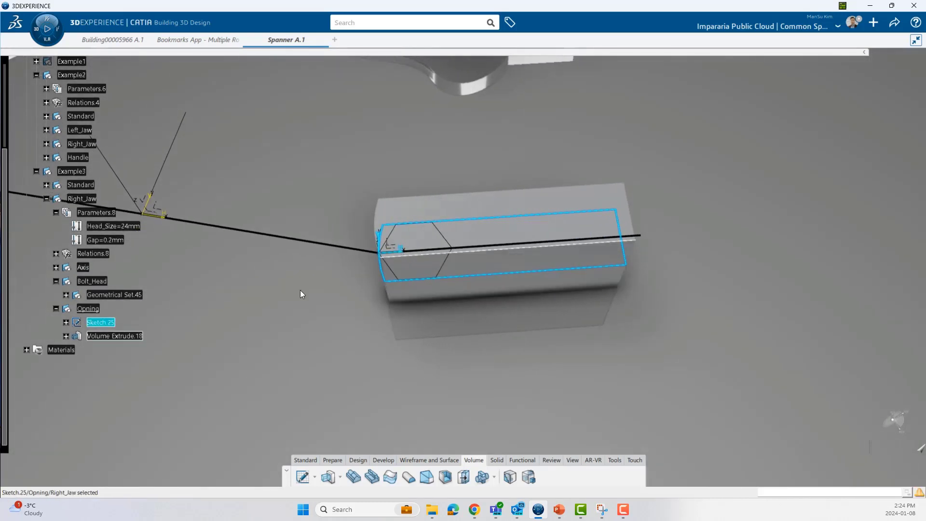
{"action": "left_click", "coordinate": [197, 326]}
{"action": "left_click", "coordinate": [55, 212]}
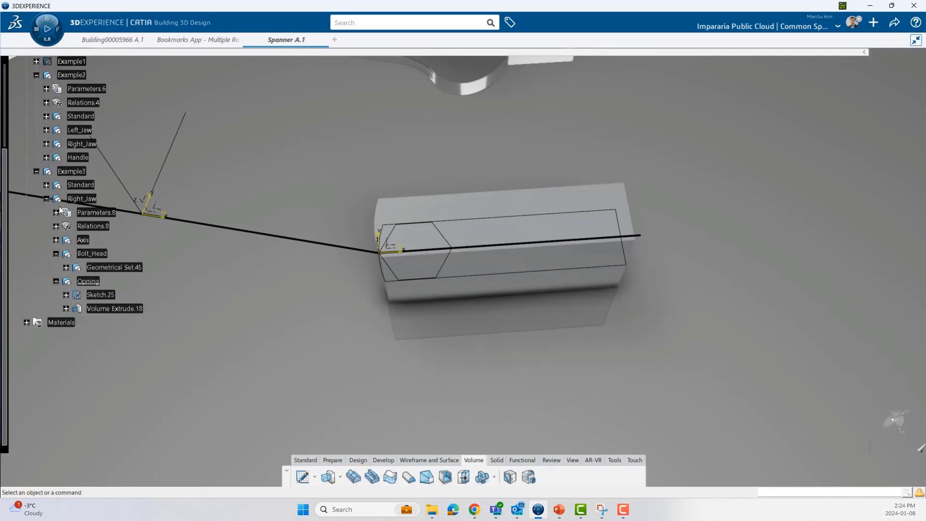
Insert a geometrical set named Body into the Right_Jaw set of Example3.
{"action": "left_click", "coordinate": [82, 199]}
{"action": "left_click", "coordinate": [127, 165]}
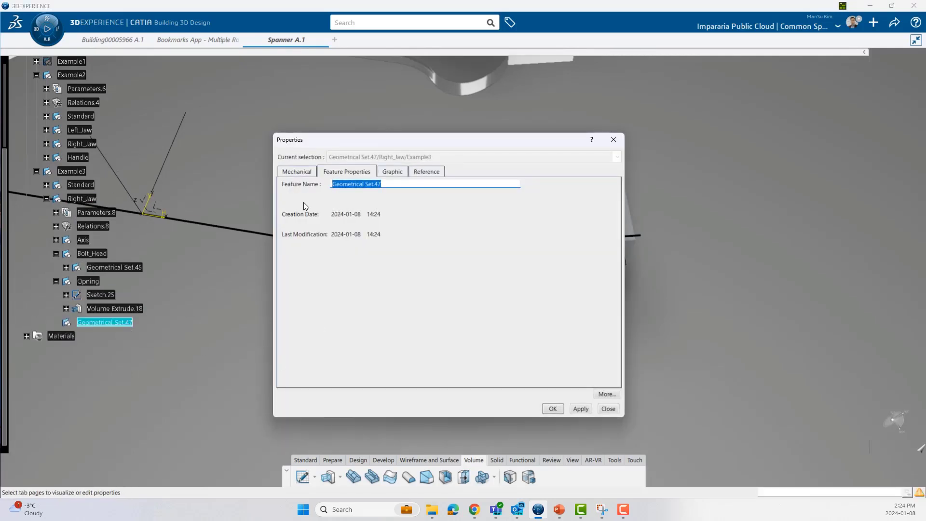
{"action": "type", "text": "Body"}
{"action": "key", "text": "Return"}
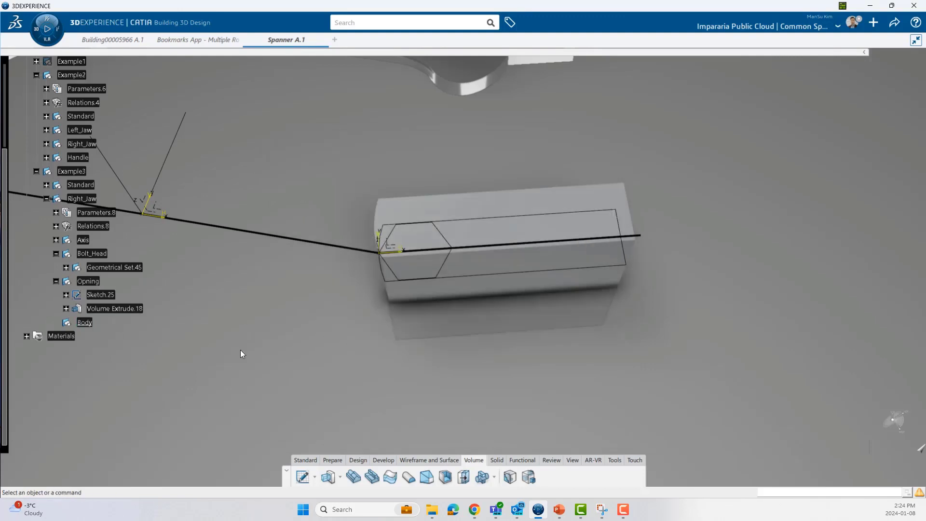
Start a positioned sketch in the Body set on the XY plane of the jaw's axis system and view it normal.
{"action": "left_click", "coordinate": [303, 478]}
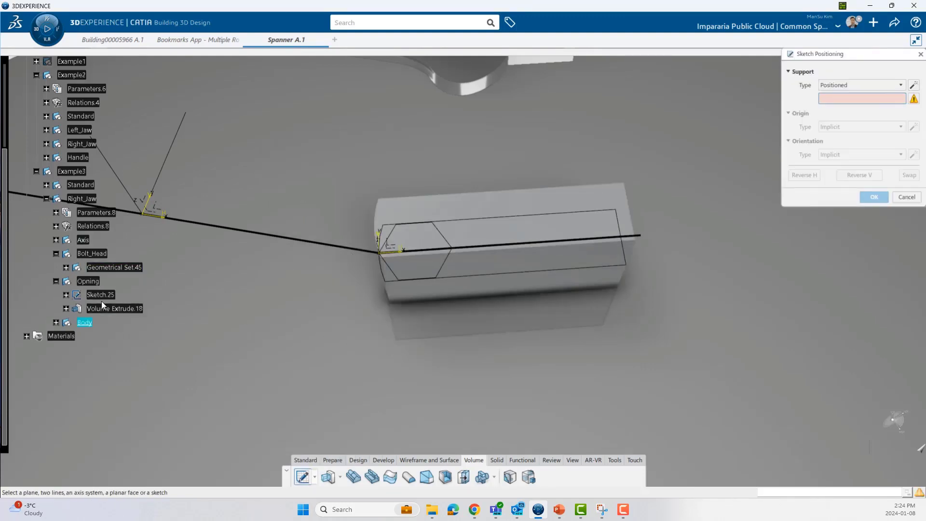
{"action": "left_click", "coordinate": [398, 249]}
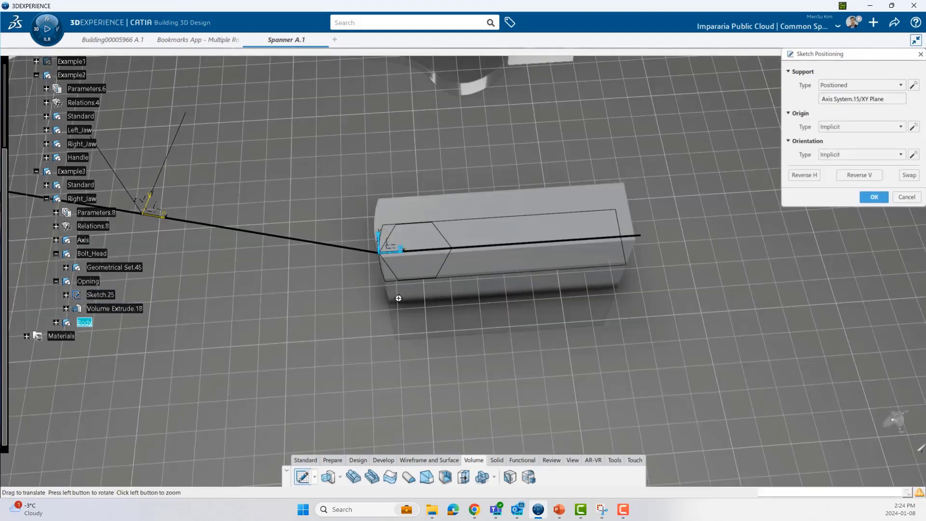
{"action": "left_click", "coordinate": [873, 197]}
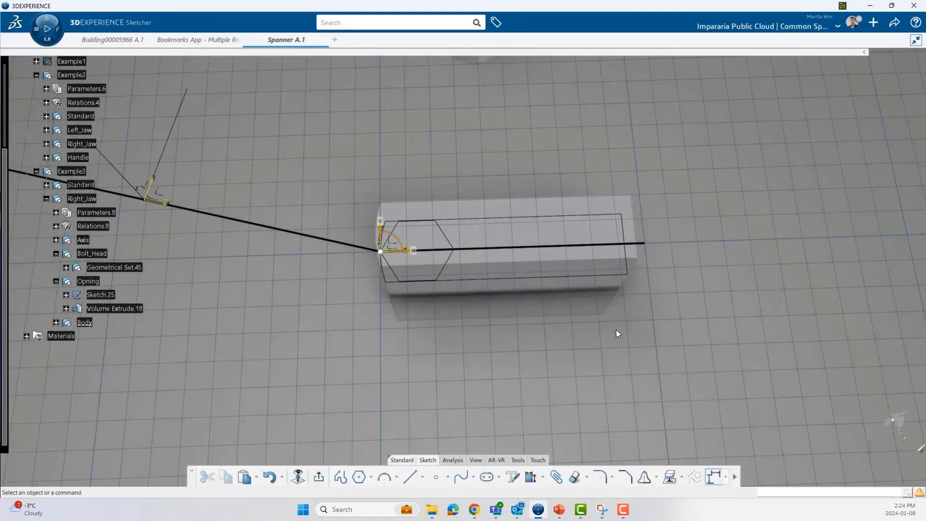
{"action": "left_click", "coordinate": [298, 476]}
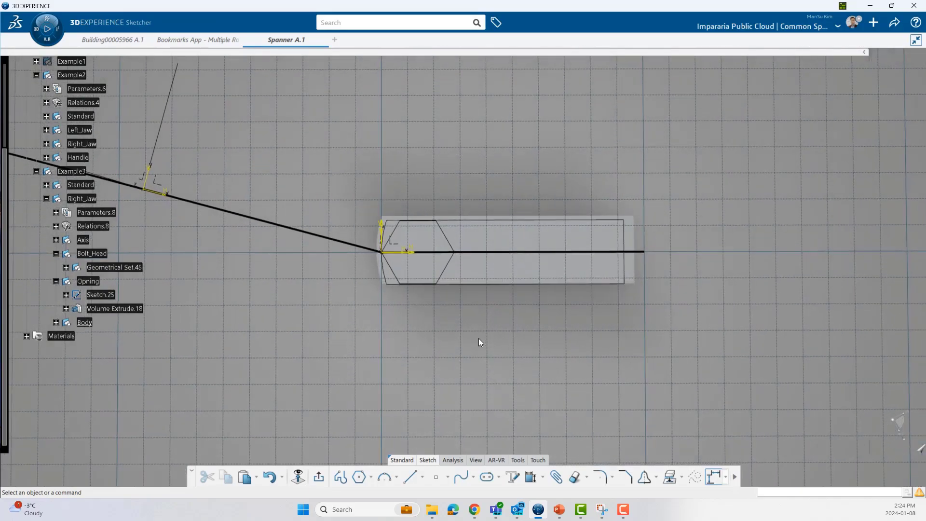
{"action": "mouse_move", "coordinate": [479, 338]}
{"action": "middle_mouse_down"}
{"action": "mouse_move", "coordinate": [492, 307]}
{"action": "mouse_move", "coordinate": [504, 170]}
{"action": "mouse_move", "coordinate": [438, 104]}
{"action": "mouse_move", "coordinate": [492, 149]}
{"action": "mouse_move", "coordinate": [476, 186]}
{"action": "mouse_move", "coordinate": [491, 265]}
{"action": "mouse_move", "coordinate": [458, 389]}
{"action": "mouse_move", "coordinate": [408, 413]}
{"action": "middle_mouse_up"}
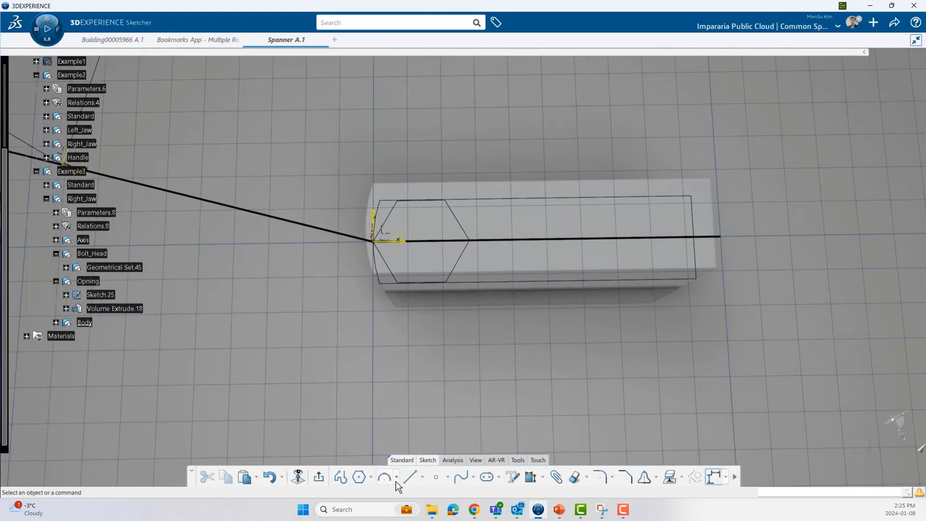
Sketch a hexagon with an inner radius of about 15 mm beside the opening volume and exit the sketch.
{"action": "left_click", "coordinate": [359, 477]}
{"action": "middle_click_drag", "start_coordinate": [436, 351], "coordinate": [373, 432]}
{"action": "left_click", "coordinate": [414, 357]}
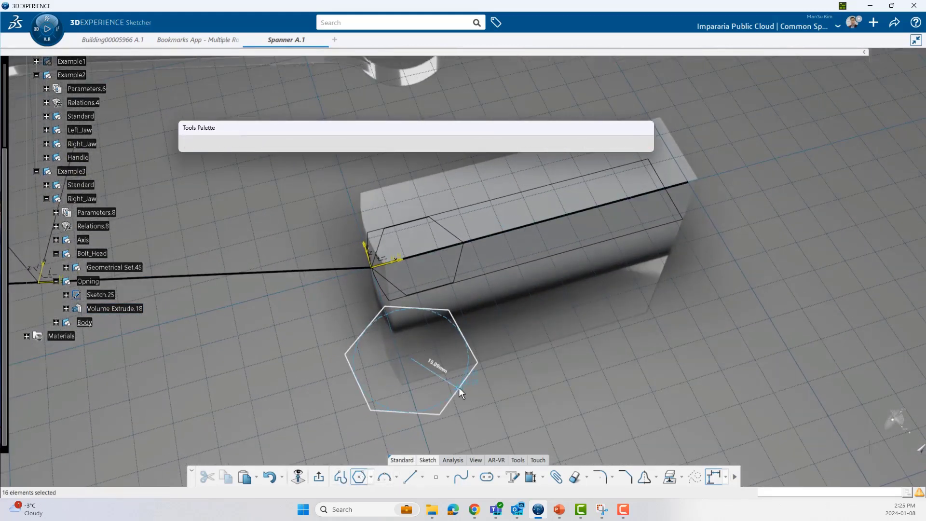
{"action": "left_click", "coordinate": [459, 386]}
{"action": "left_click", "coordinate": [337, 480]}
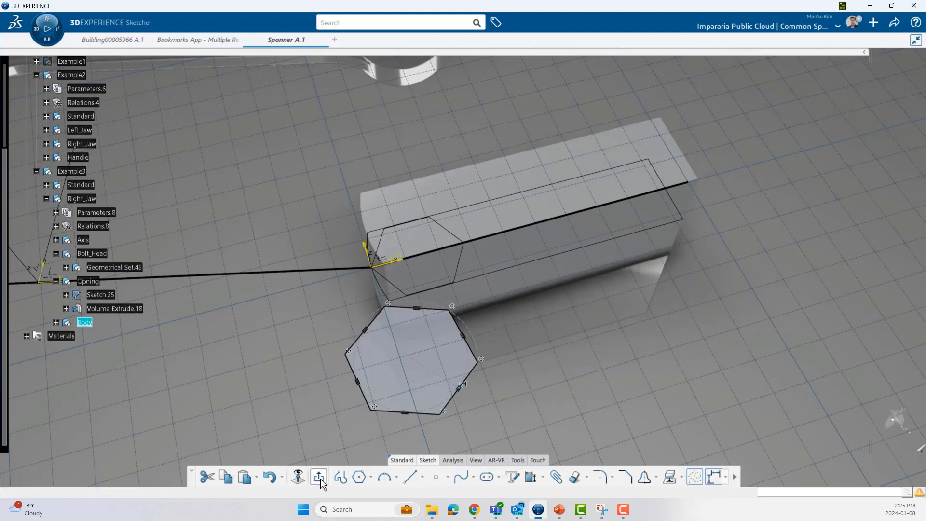
{"action": "left_click", "coordinate": [557, 414]}
Switch the 3D view to parallel projection and reopen the hexagon sketch for editing.
{"action": "left_click", "coordinate": [573, 460]}
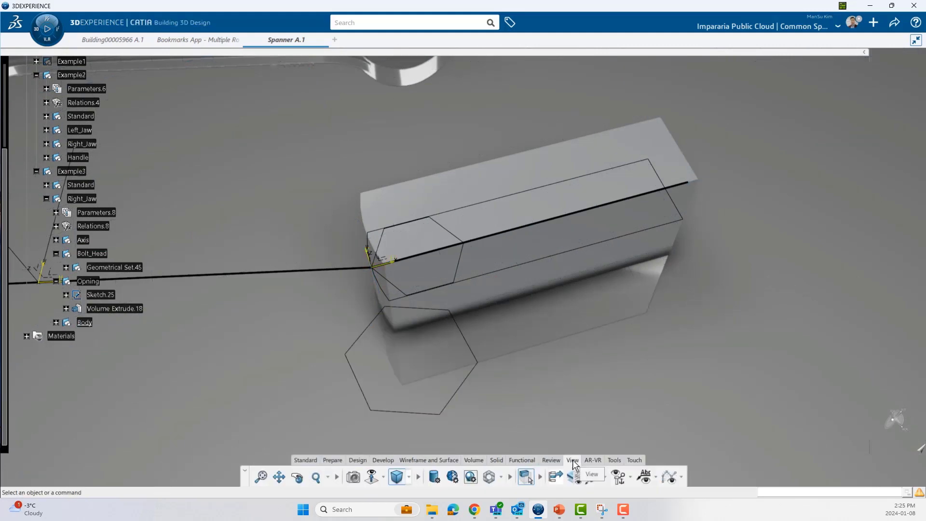
{"action": "middle_click_drag", "start_coordinate": [521, 412], "coordinate": [403, 285]}
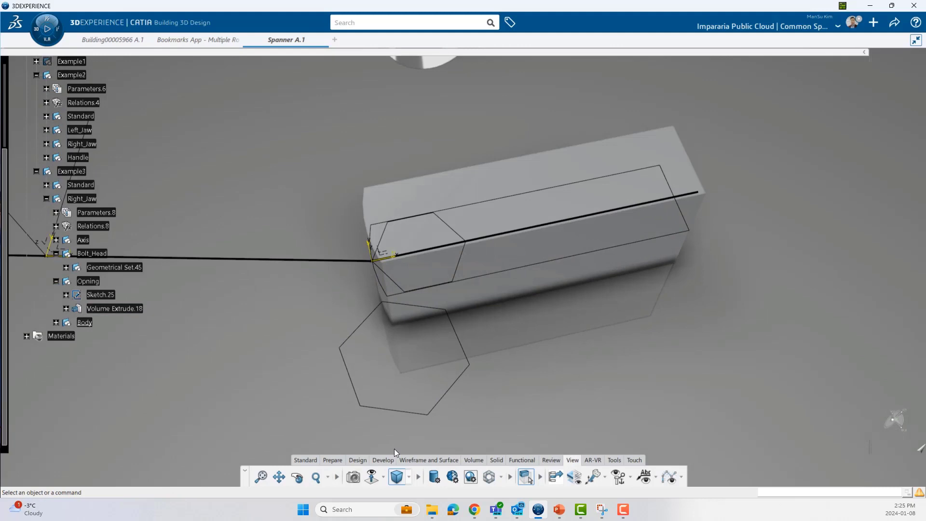
{"action": "left_click", "coordinate": [413, 480]}
{"action": "middle_click_drag", "start_coordinate": [512, 359], "coordinate": [518, 322]}
{"action": "double_click", "coordinate": [517, 322]}
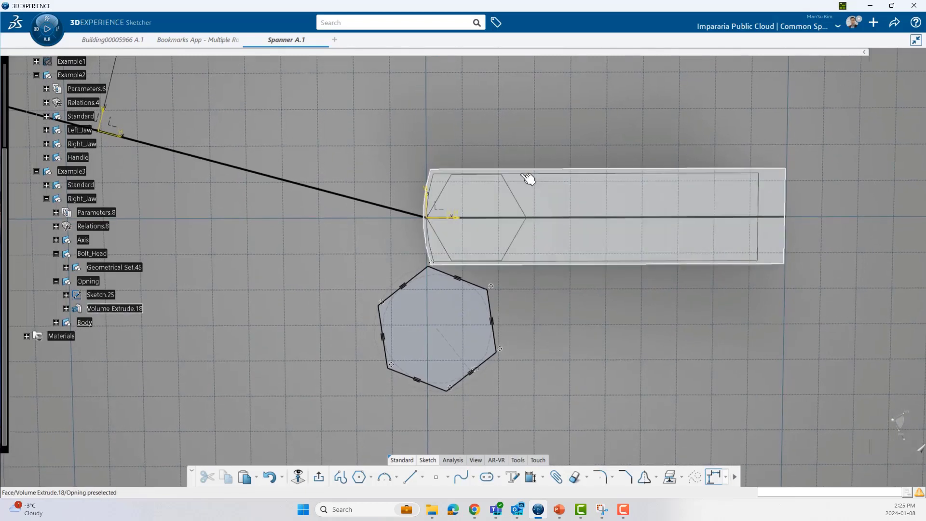
{"action": "left_click", "coordinate": [320, 479]}
{"action": "left_click", "coordinate": [403, 480]}
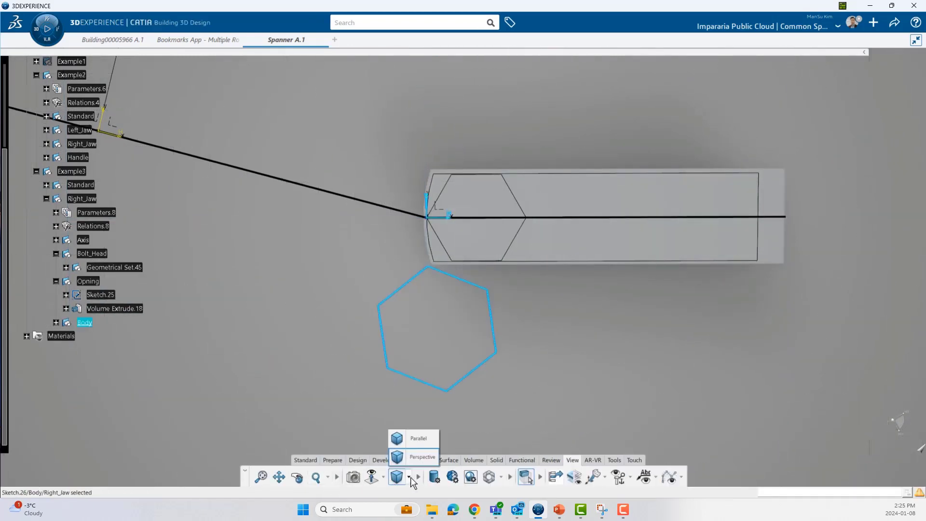
{"action": "left_click", "coordinate": [418, 438]}
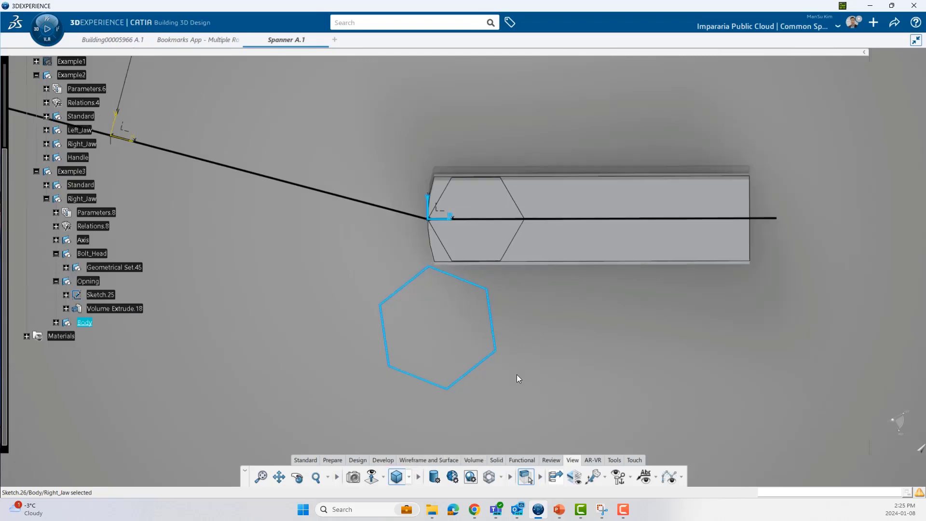
{"action": "left_click", "coordinate": [514, 336]}
{"action": "double_click", "coordinate": [496, 323]}
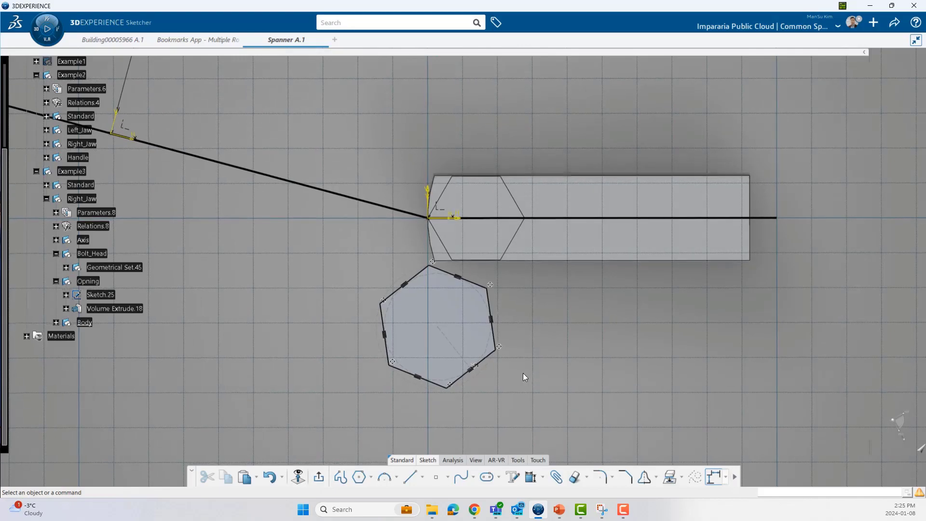
Delete the whole hexagon from the body sketch.
{"action": "mouse_move", "coordinate": [521, 374]}
{"action": "middle_mouse_down"}
{"action": "mouse_move", "coordinate": [524, 343]}
{"action": "mouse_move", "coordinate": [502, 262]}
{"action": "middle_mouse_up"}
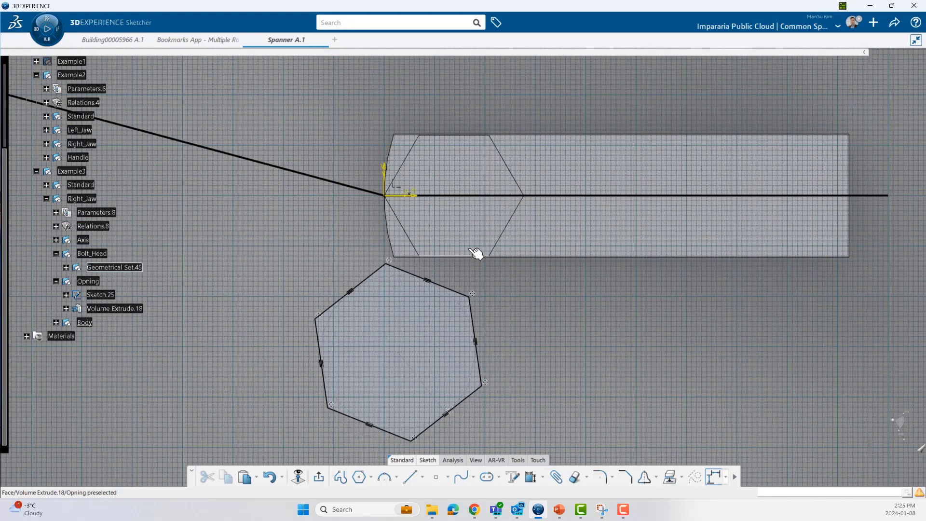
{"action": "middle_click_drag", "start_coordinate": [511, 359], "coordinate": [533, 297]}
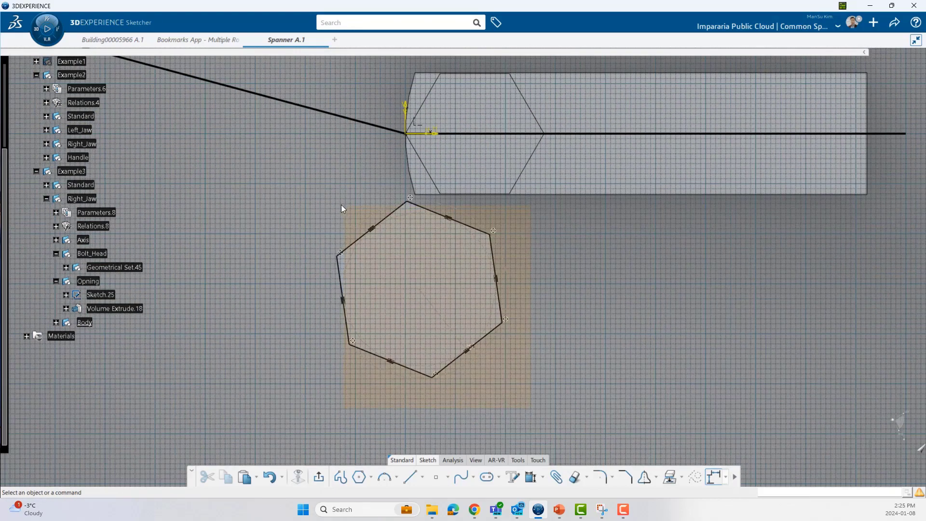
{"action": "left_click_drag", "start_coordinate": [336, 199], "coordinate": [325, 198]}
{"action": "key", "text": "Delete"}
{"action": "middle_click_drag", "start_coordinate": [450, 236], "coordinate": [404, 329]}
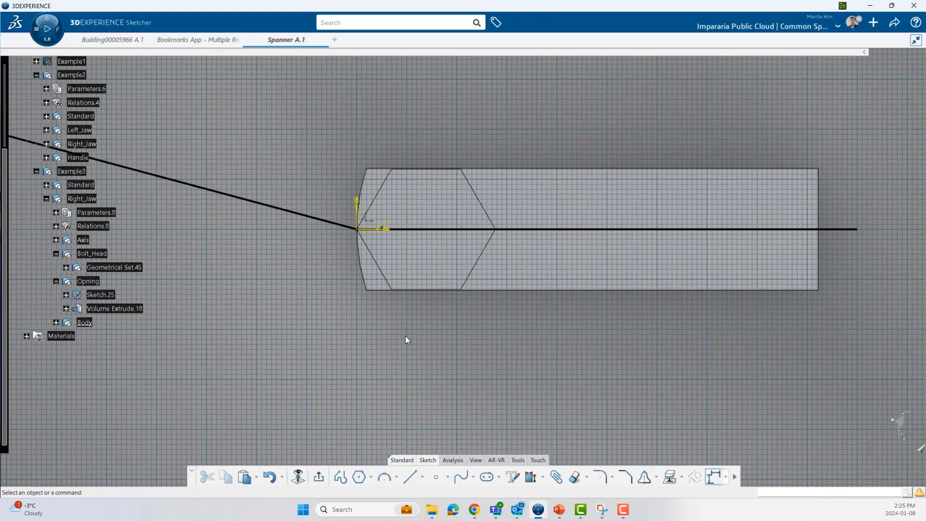
Draw a vertical line across the opening and move it just beyond the bolt head corner opposite the axis origin.
{"action": "middle_click_drag", "start_coordinate": [406, 337], "coordinate": [404, 353]}
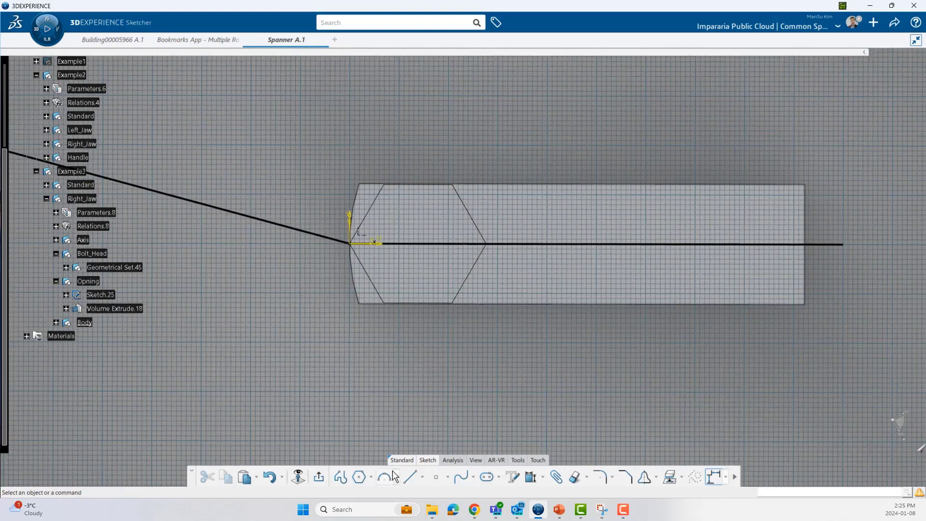
{"action": "left_click", "coordinate": [410, 481]}
{"action": "left_click", "coordinate": [474, 395]}
{"action": "middle_click_drag", "start_coordinate": [501, 128], "coordinate": [484, 201]}
{"action": "left_click", "coordinate": [462, 78]}
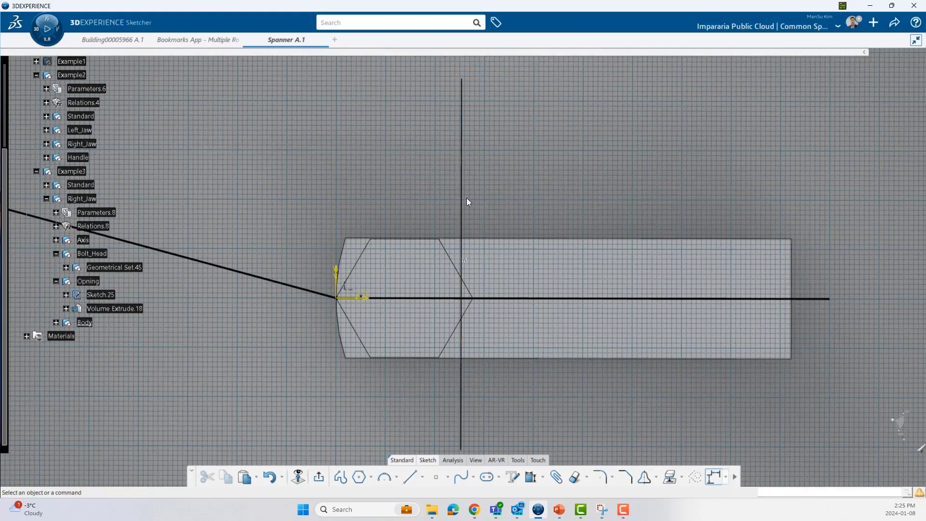
{"action": "left_click_drag", "start_coordinate": [467, 200], "coordinate": [482, 203]}
Dimension the vertical line's offset from the bolt head corner and set it to 0.2 mm, matching the Gap parameter.
{"action": "middle_click_drag", "start_coordinate": [509, 296], "coordinate": [511, 248]}
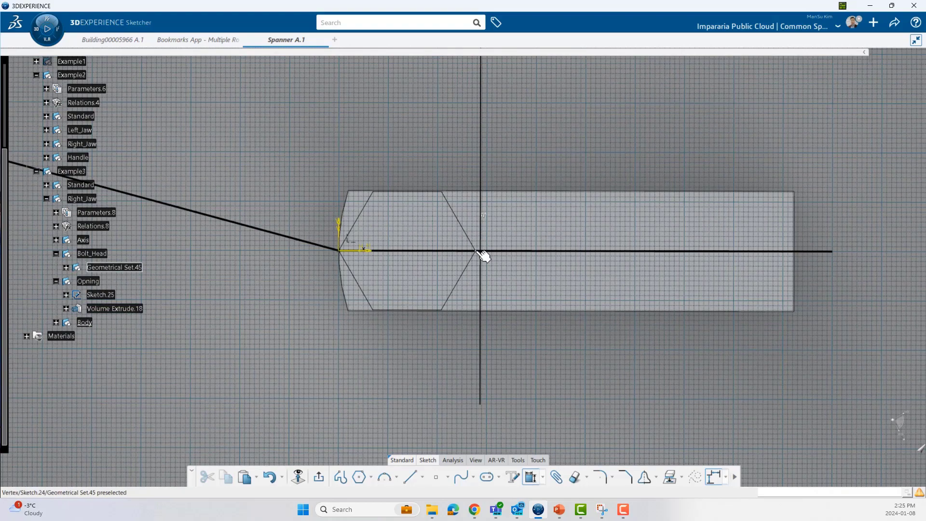
{"action": "left_click", "coordinate": [476, 250]}
{"action": "left_click", "coordinate": [482, 241]}
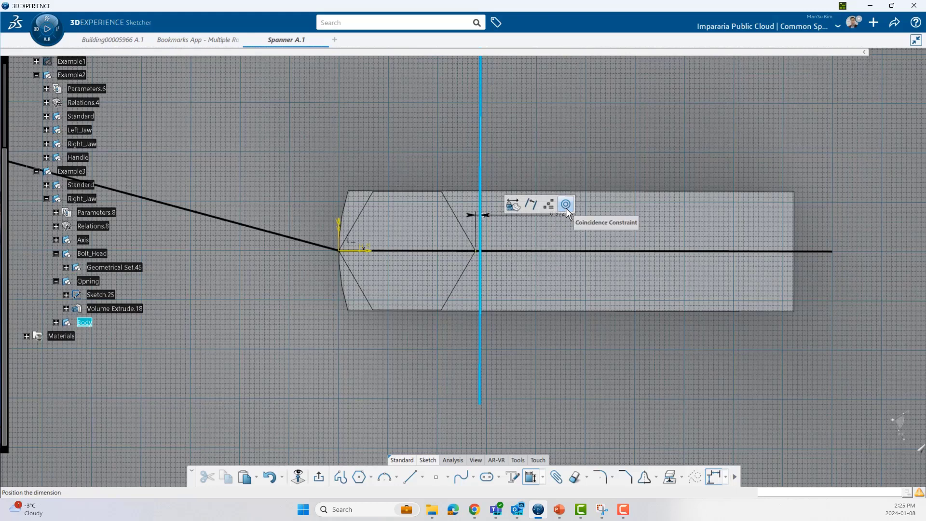
{"action": "left_click", "coordinate": [497, 166]}
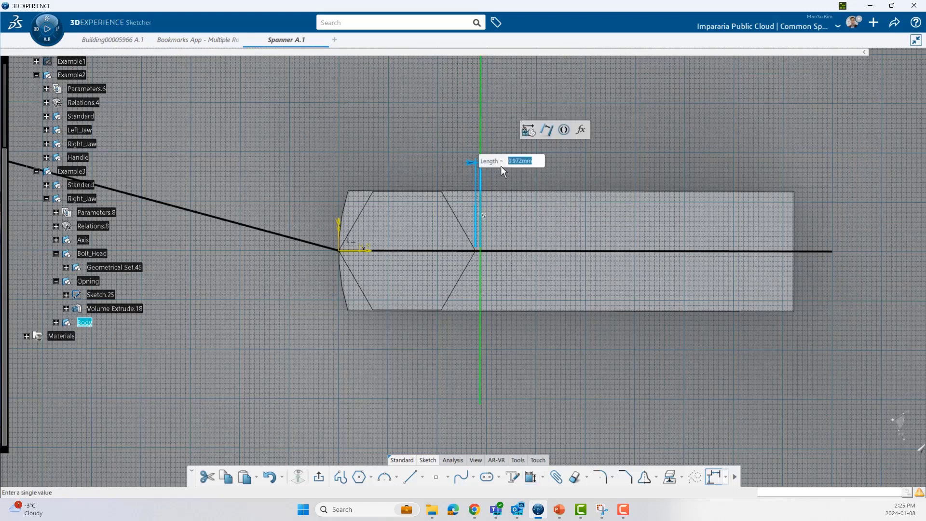
{"action": "left_click", "coordinate": [56, 213]}
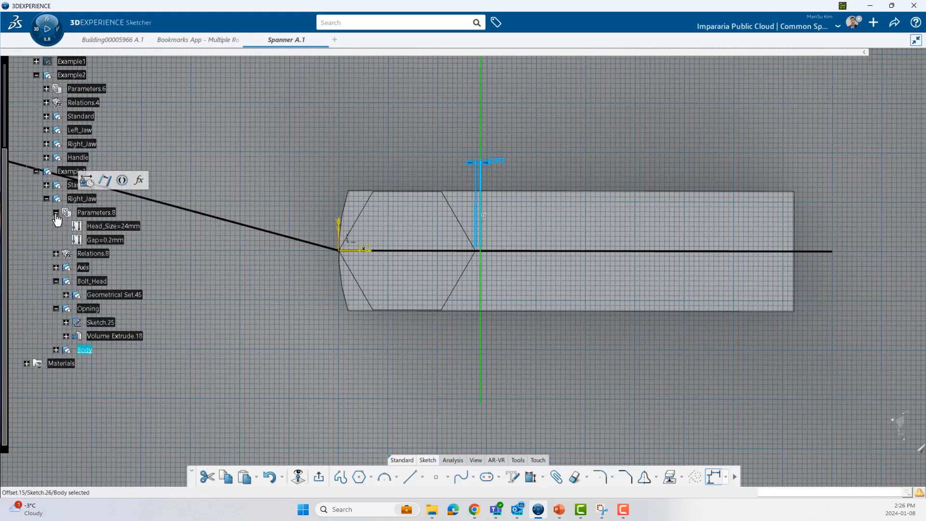
{"action": "double_click", "coordinate": [504, 162]}
{"action": "type", "text": "0.2"}
{"action": "key", "text": "Return"}
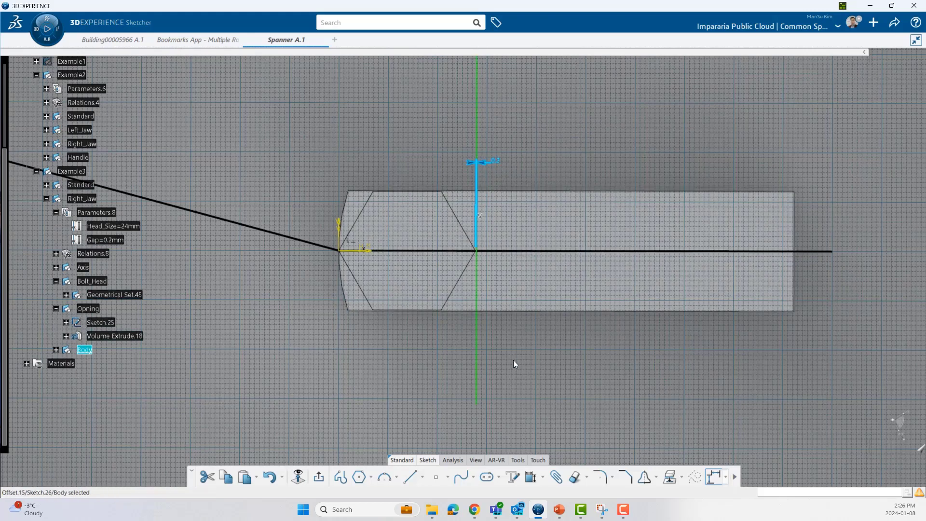
Draw a circle centred on the jaw's axis origin with a radius of about 30 mm, extending past the vertical line.
{"action": "middle_click_drag", "start_coordinate": [503, 364], "coordinate": [524, 367]}
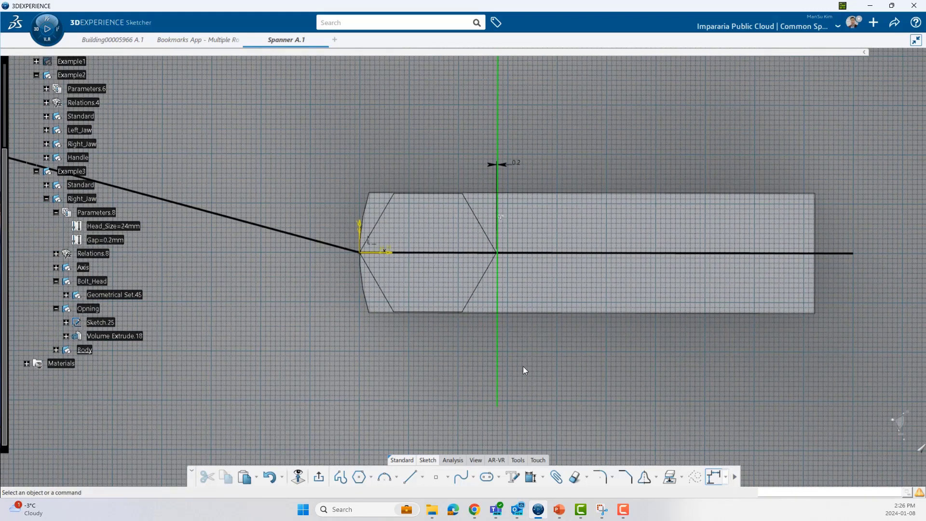
{"action": "middle_click_drag", "start_coordinate": [442, 372], "coordinate": [443, 357]}
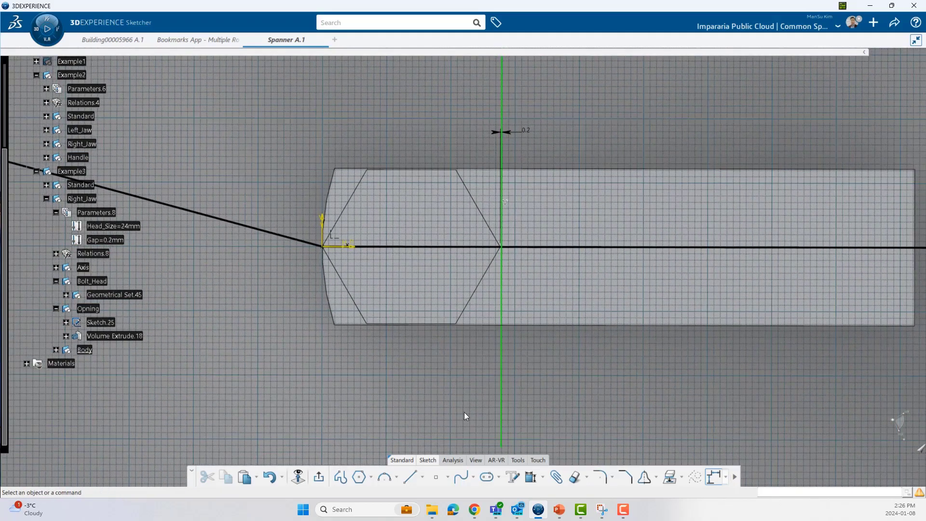
{"action": "left_click", "coordinate": [396, 477]}
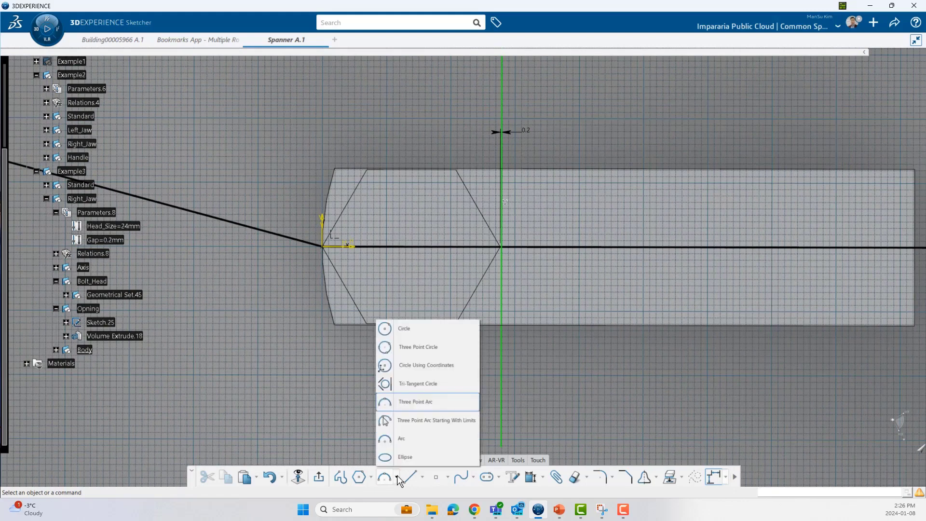
{"action": "left_click", "coordinate": [406, 333]}
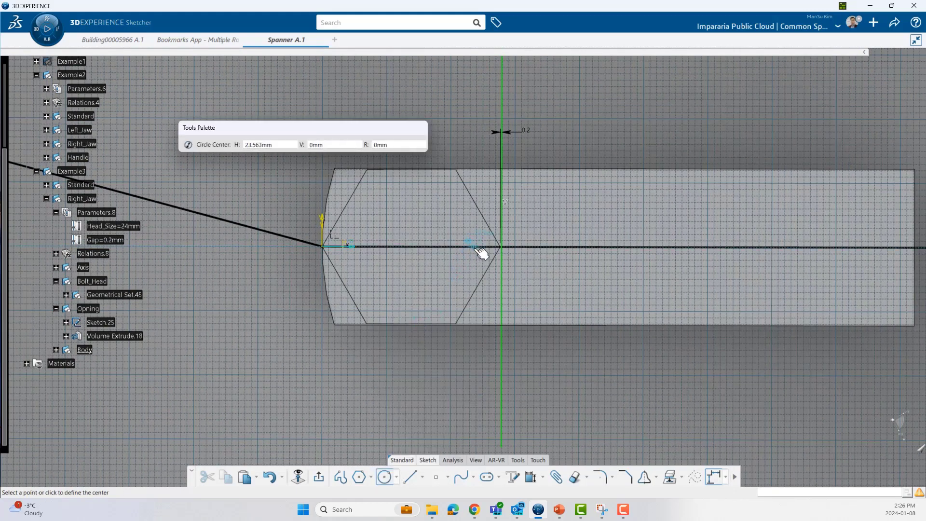
{"action": "left_click", "coordinate": [322, 246]}
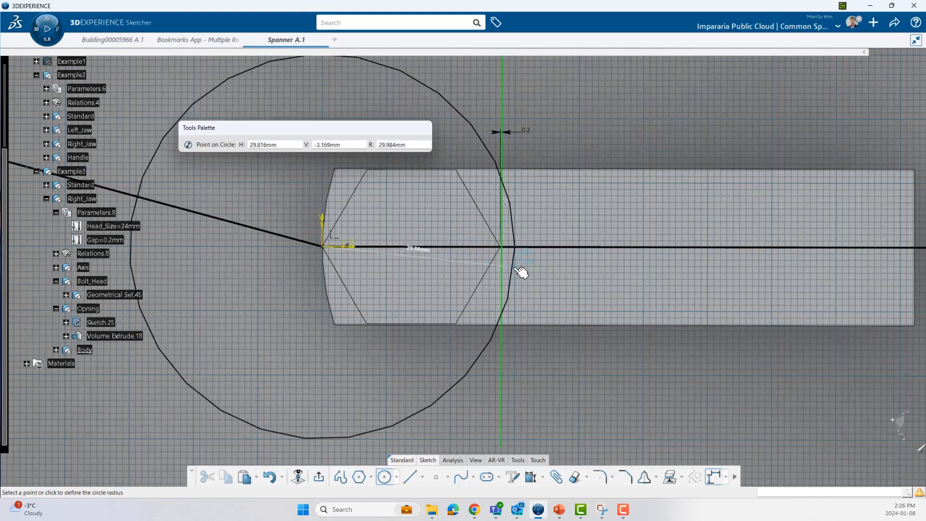
{"action": "left_click", "coordinate": [514, 268]}
{"action": "left_click", "coordinate": [550, 344]}
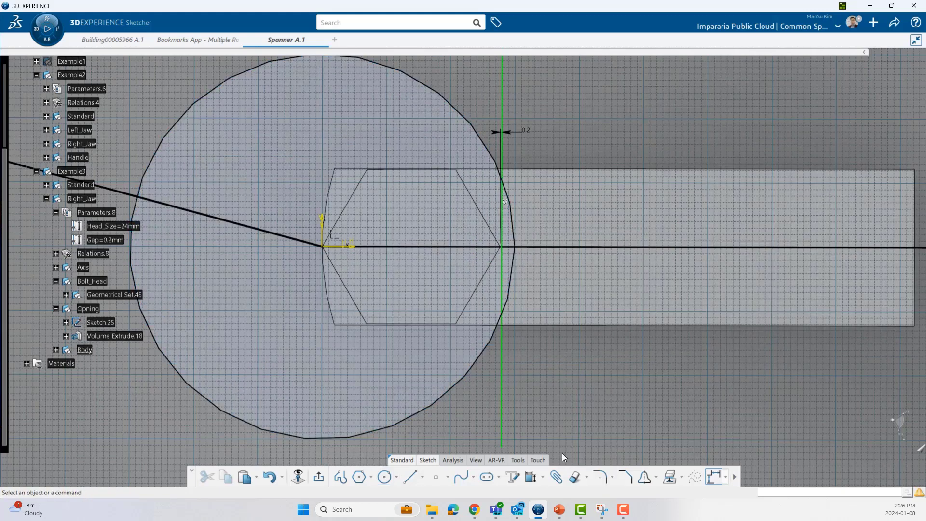
Dimension the circle centred on the axis origin, placing its dimension outside the profile.
{"action": "left_click", "coordinate": [482, 137]}
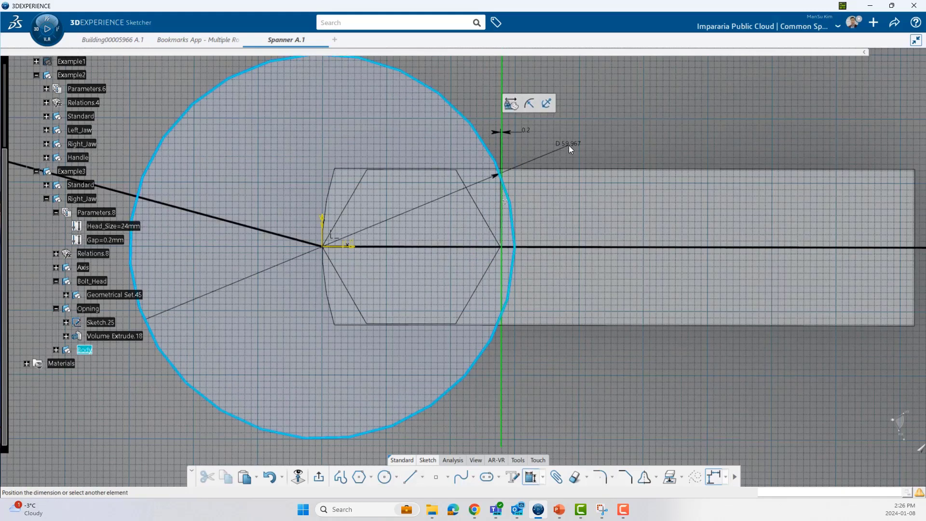
{"action": "left_click", "coordinate": [569, 145]}
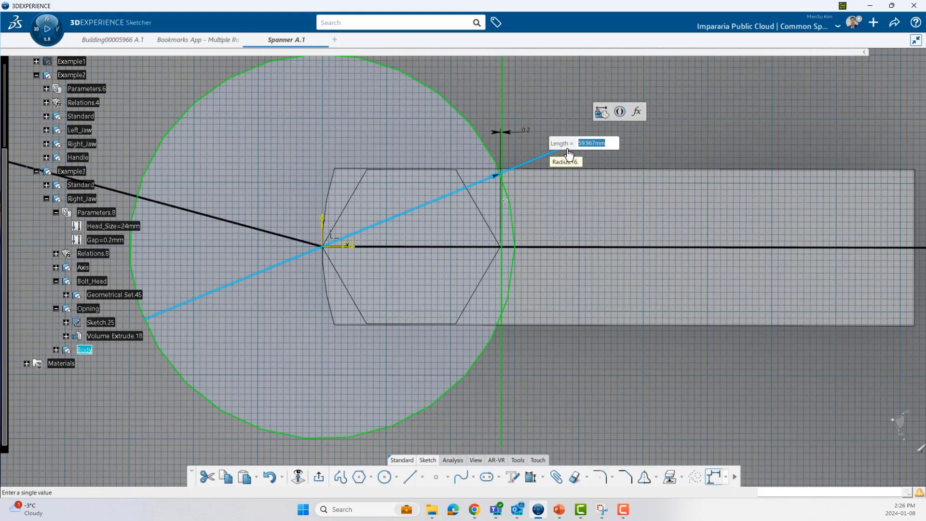
{"action": "key", "text": "Escape"}
{"action": "double_click", "coordinate": [566, 144]}
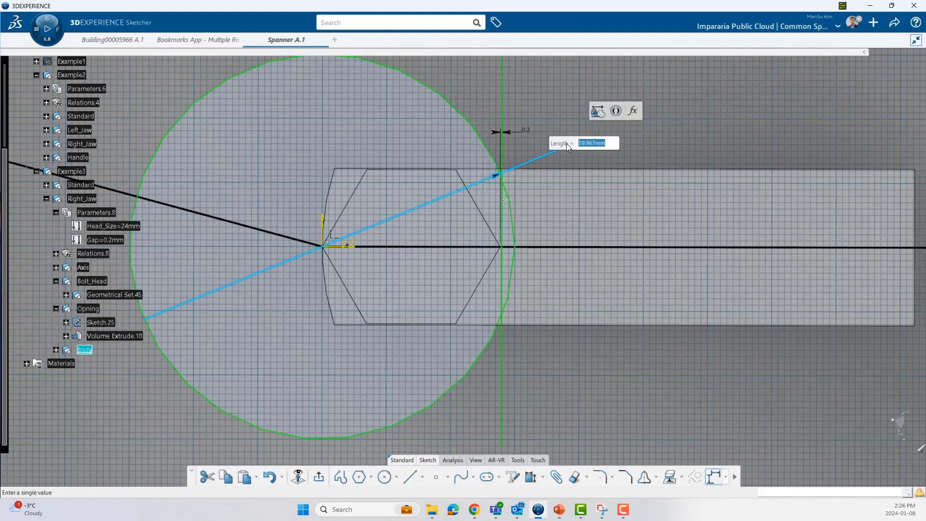
{"action": "key", "text": "Escape"}
{"action": "double_click", "coordinate": [568, 146]}
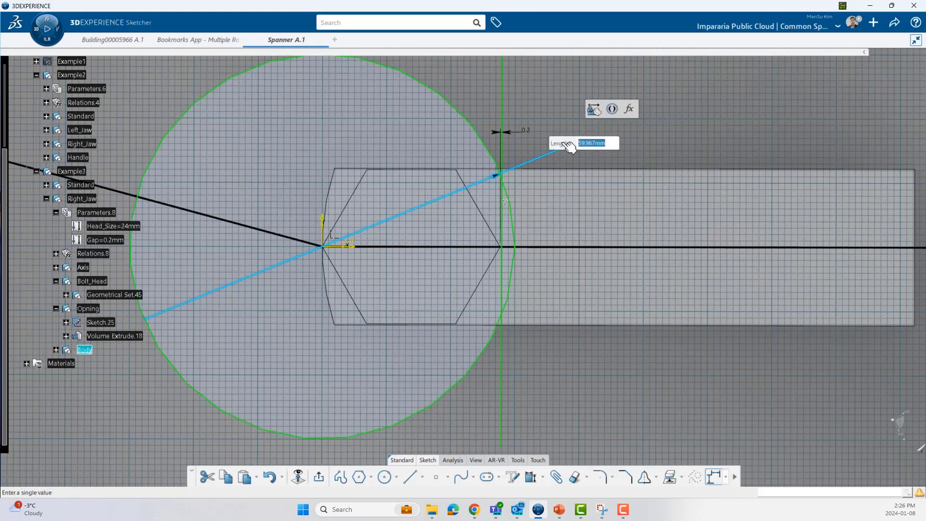
{"action": "key", "text": "Escape"}
Switch the circle's dimension from diameter to radius and set it to 30 mm.
{"action": "double_click", "coordinate": [574, 142]}
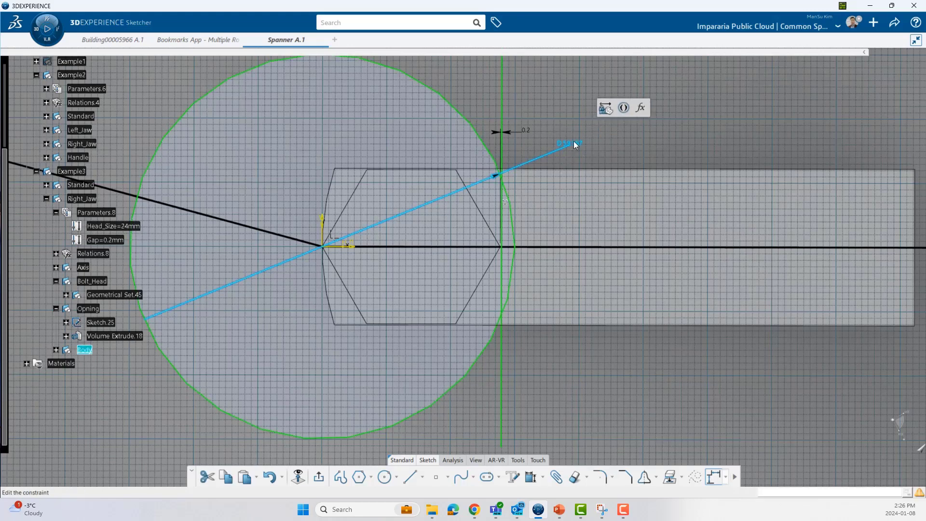
{"action": "left_click", "coordinate": [879, 391]}
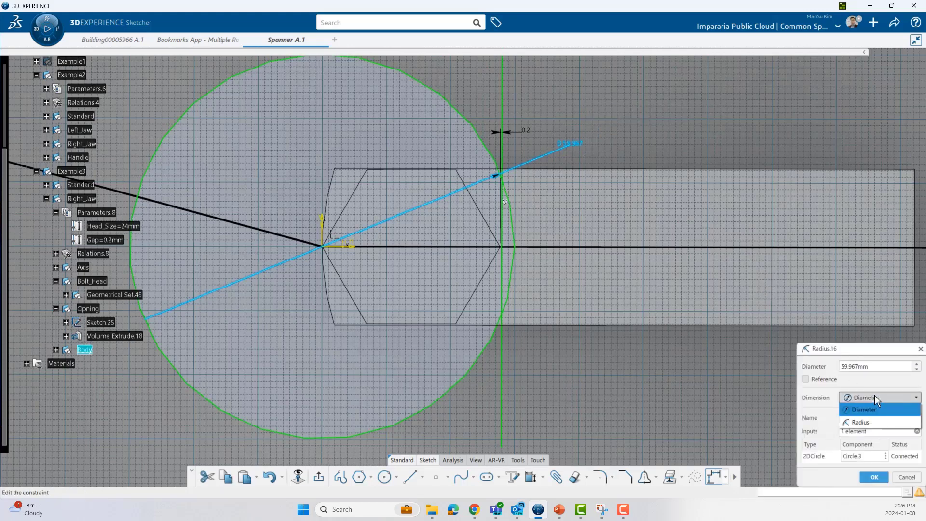
{"action": "left_click", "coordinate": [871, 424]}
{"action": "double_click", "coordinate": [866, 366]}
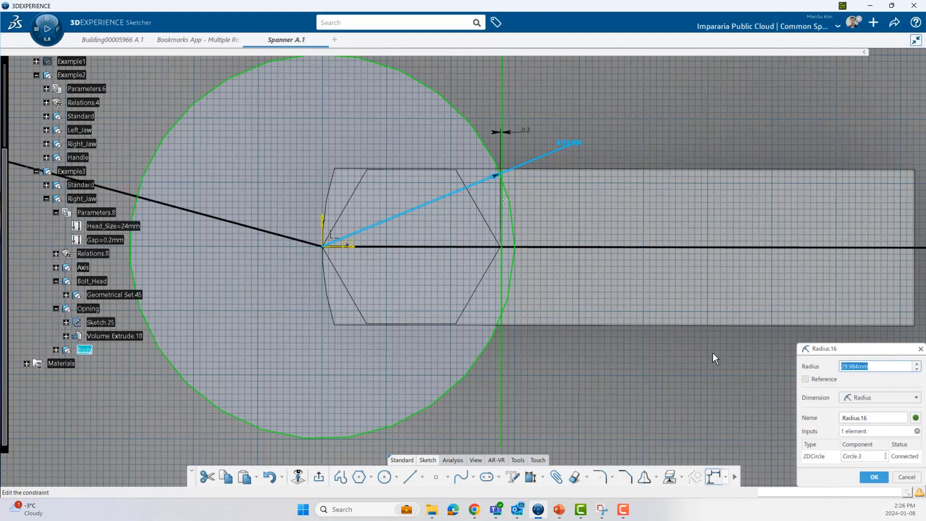
{"action": "type", "text": "30"}
{"action": "key", "text": "Return"}
Draw a second circle, radius about 33 mm, centred on the horizontal axis about 25 mm from the origin, just inside the bolt head corner.
{"action": "mouse_move", "coordinate": [535, 337]}
{"action": "middle_mouse_down"}
{"action": "mouse_move", "coordinate": [579, 331]}
{"action": "mouse_move", "coordinate": [558, 328]}
{"action": "middle_mouse_up"}
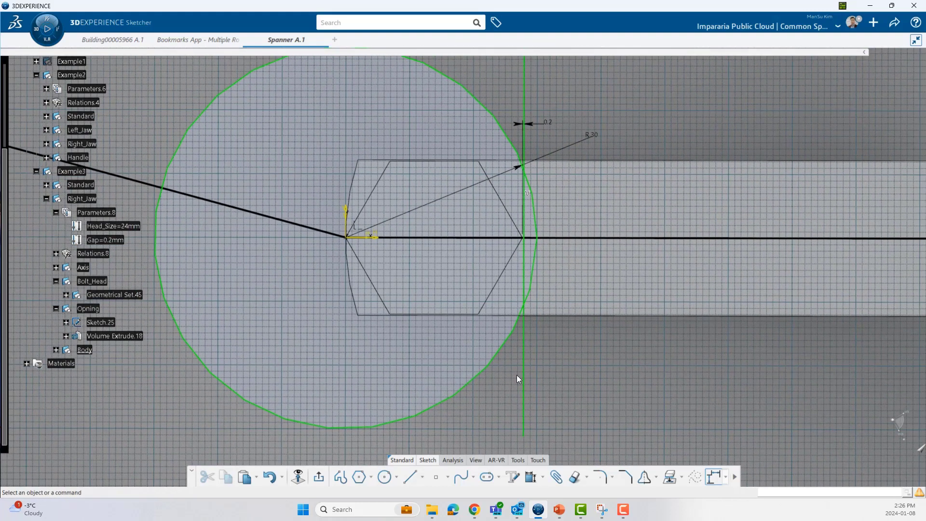
{"action": "left_click", "coordinate": [385, 478]}
{"action": "mouse_move", "coordinate": [510, 267]}
{"action": "middle_mouse_down"}
{"action": "mouse_move", "coordinate": [482, 298]}
{"action": "mouse_move", "coordinate": [517, 255]}
{"action": "mouse_move", "coordinate": [544, 279]}
{"action": "middle_mouse_up"}
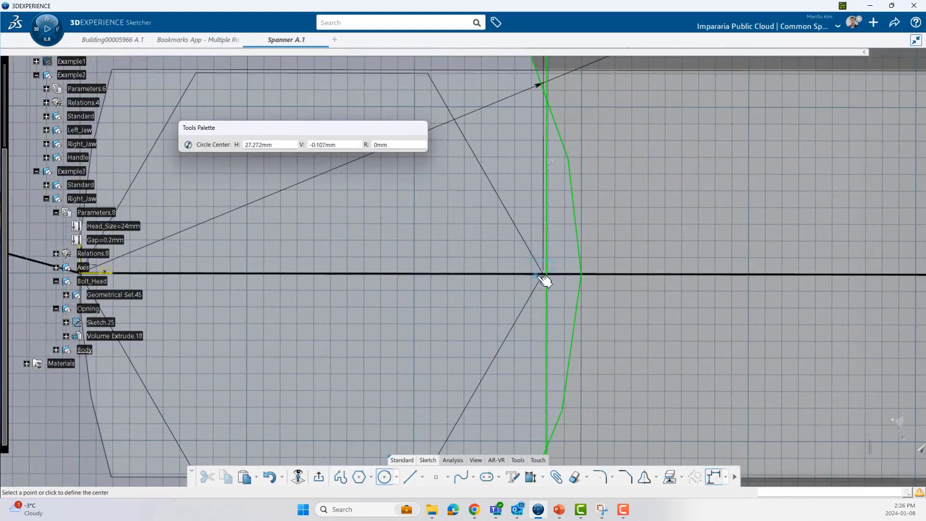
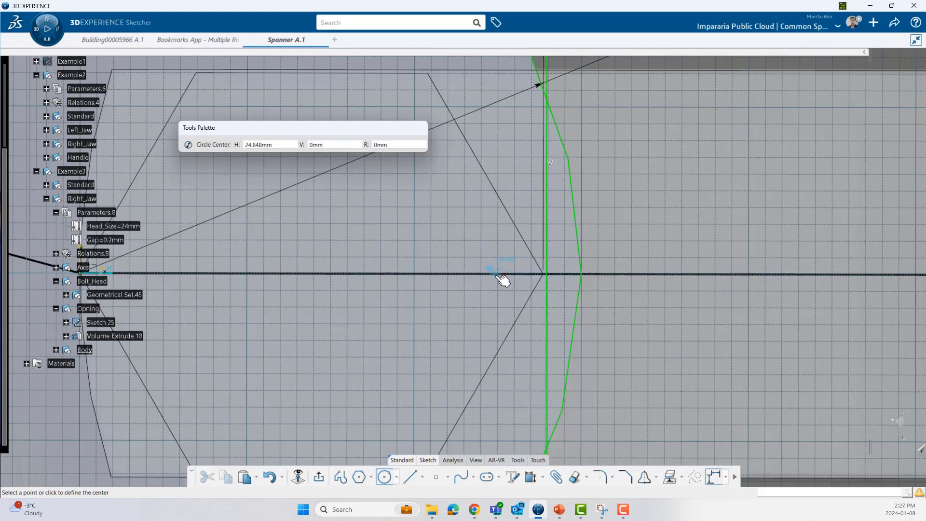
{"action": "left_click", "coordinate": [499, 276]}
{"action": "scroll", "coordinate": [440, 287], "scroll_direction": "down", "scroll_amount": 5}
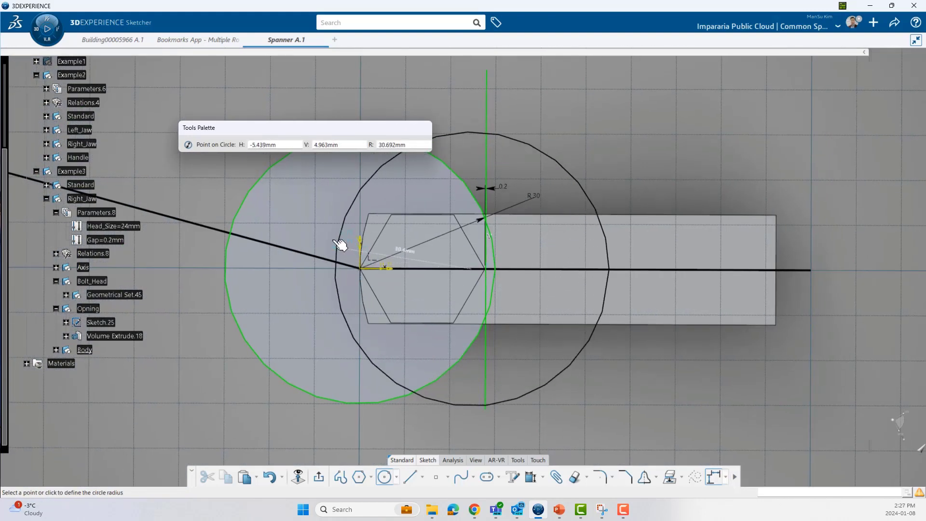
{"action": "left_click", "coordinate": [342, 230]}
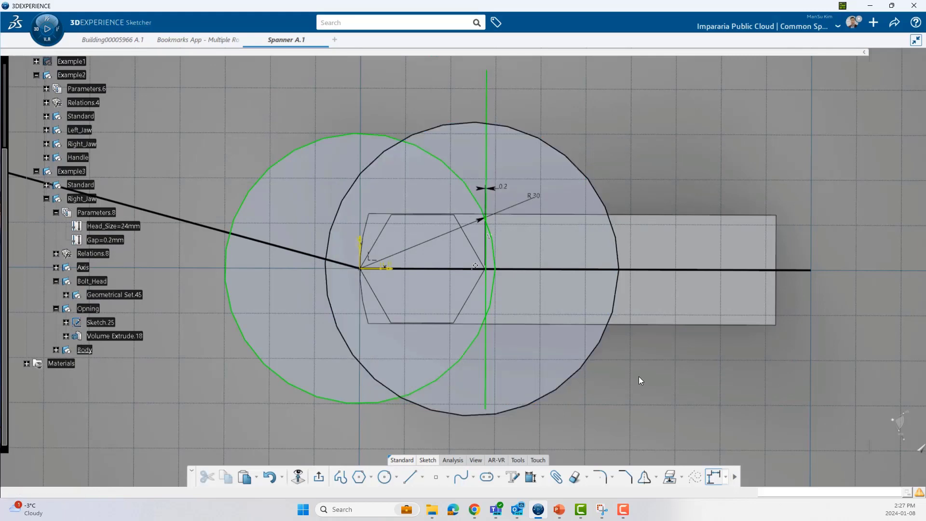
Make the second circle's centre coincident with the bolt head corner opposite the axis origin.
{"action": "left_click", "coordinate": [531, 477]}
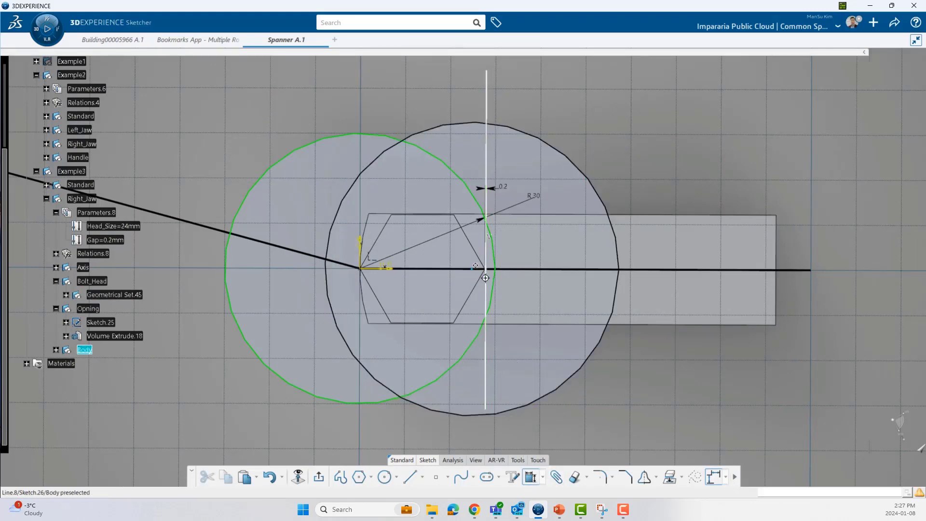
{"action": "scroll", "coordinate": [488, 273], "scroll_direction": "up", "scroll_amount": 5}
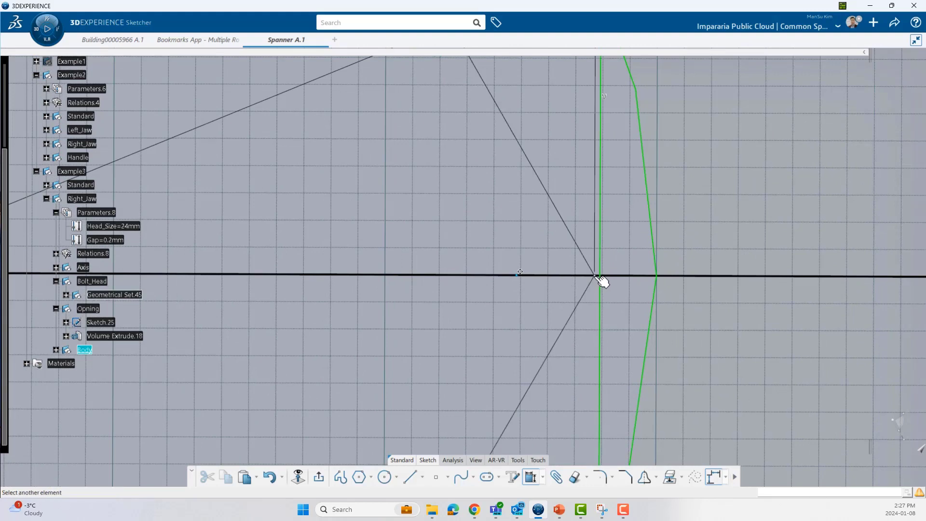
{"action": "left_click", "coordinate": [601, 282]}
{"action": "right_click", "coordinate": [556, 303]}
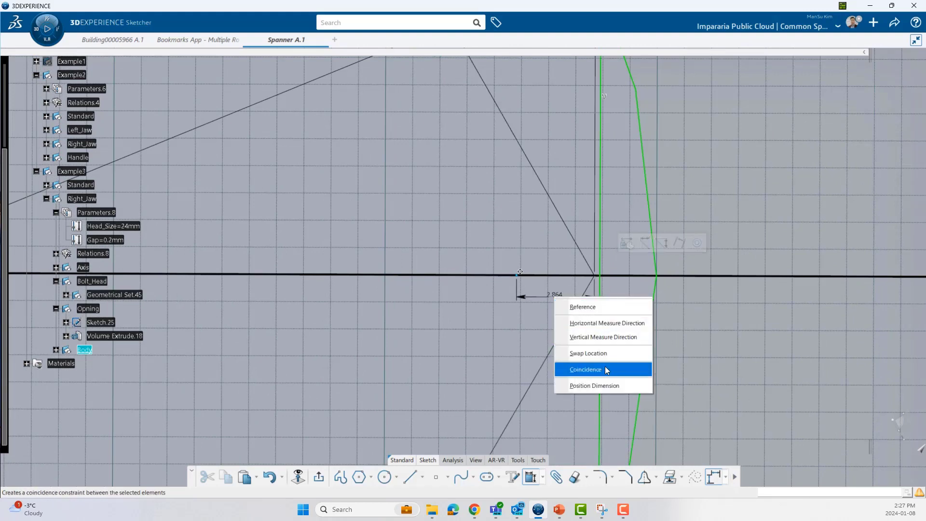
{"action": "left_click", "coordinate": [586, 369]}
Dimension the second circle's radius and set it to 40 mm.
{"action": "mouse_move", "coordinate": [492, 264]}
{"action": "middle_mouse_down"}
{"action": "mouse_move", "coordinate": [486, 355]}
{"action": "mouse_move", "coordinate": [521, 347]}
{"action": "middle_mouse_up"}
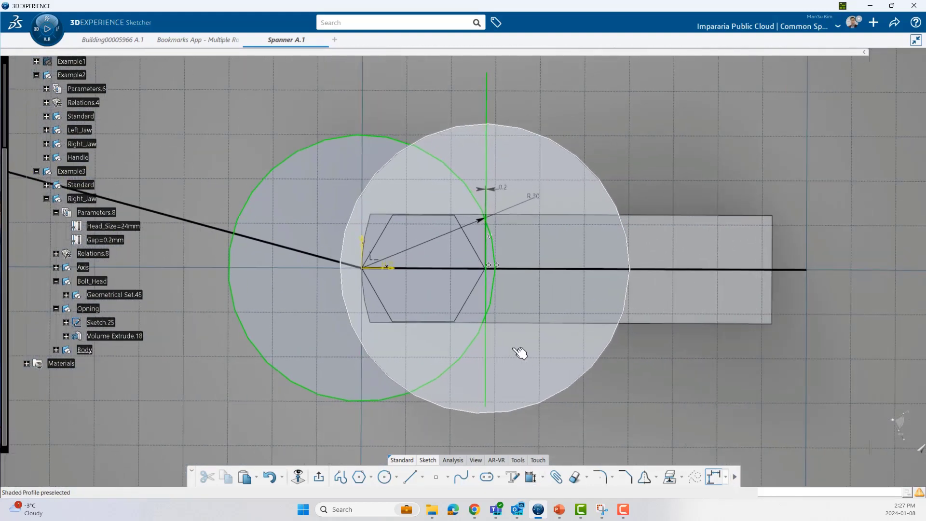
{"action": "left_click", "coordinate": [533, 484]}
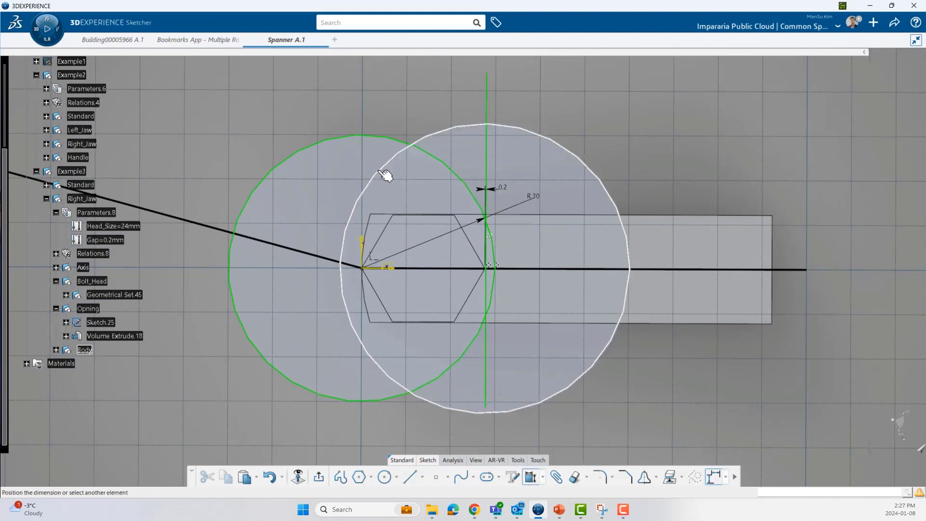
{"action": "left_click", "coordinate": [376, 172]}
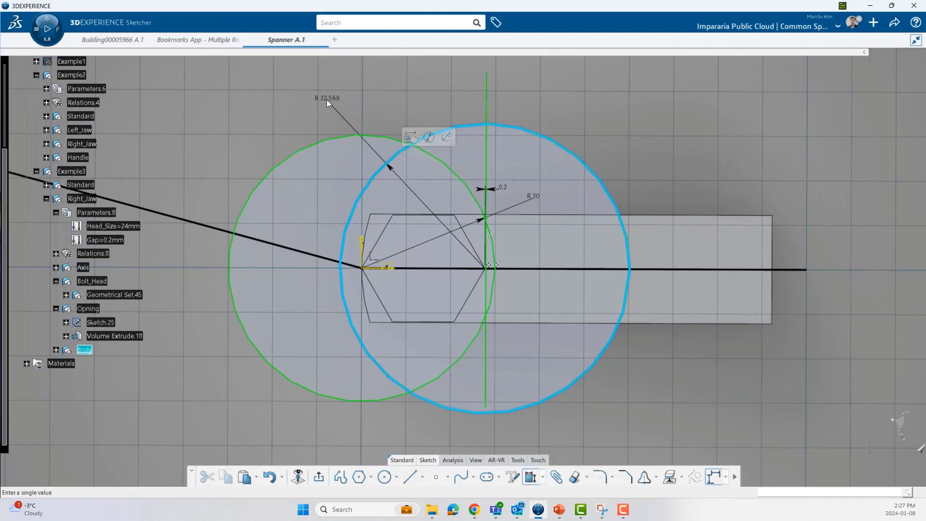
{"action": "left_click", "coordinate": [326, 100]}
{"action": "key", "text": "Return"}
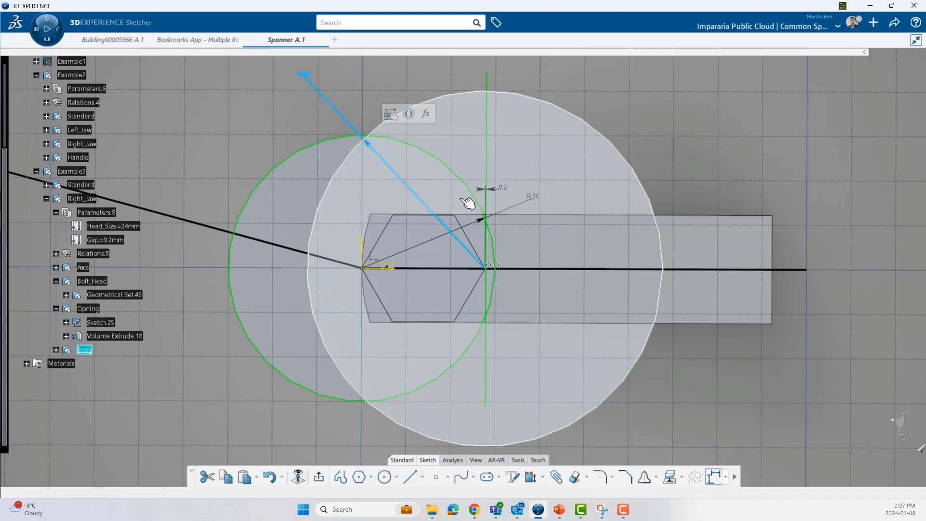
Quick-trim both circles' outer arcs, the small arc beyond the vertical line and the line's two ends, leaving a closed jaw profile.
{"action": "scroll", "coordinate": [520, 287], "scroll_direction": "down", "scroll_amount": 1}
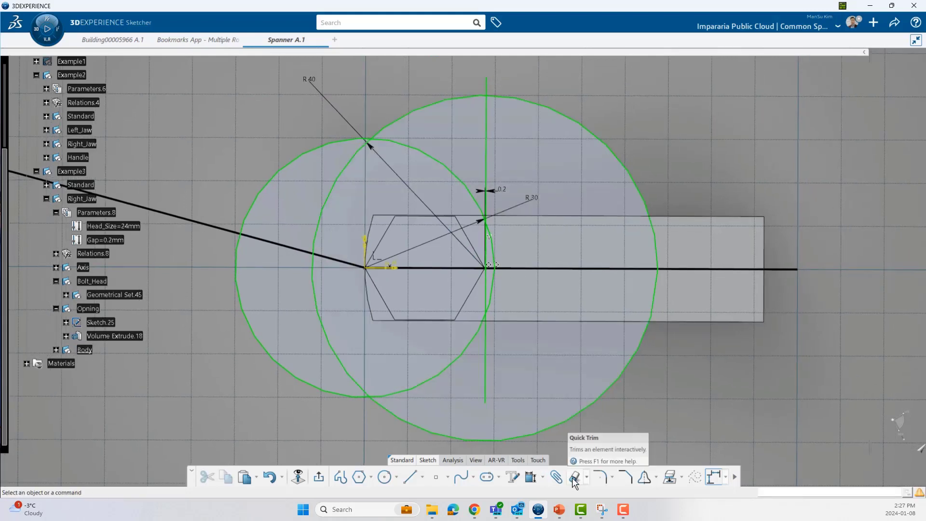
{"action": "left_click", "coordinate": [574, 476]}
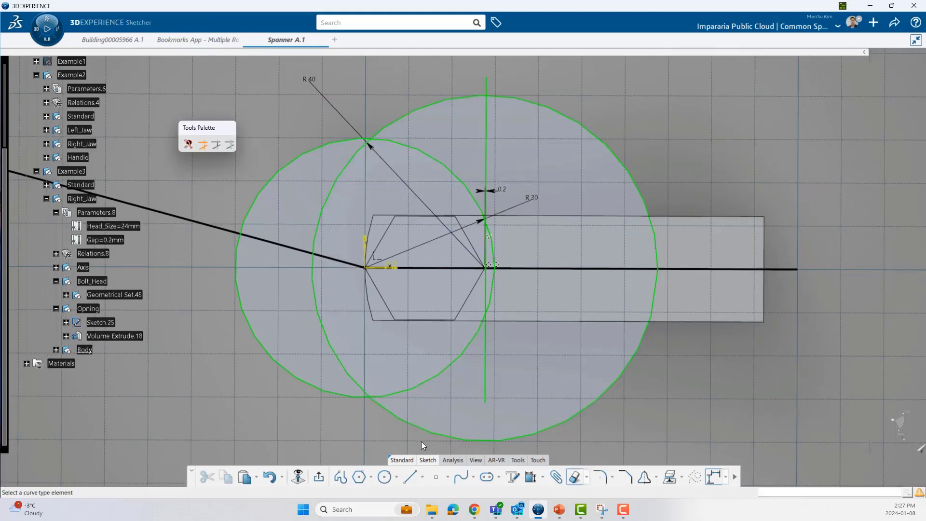
{"action": "left_click", "coordinate": [365, 399]}
{"action": "left_click", "coordinate": [393, 126]}
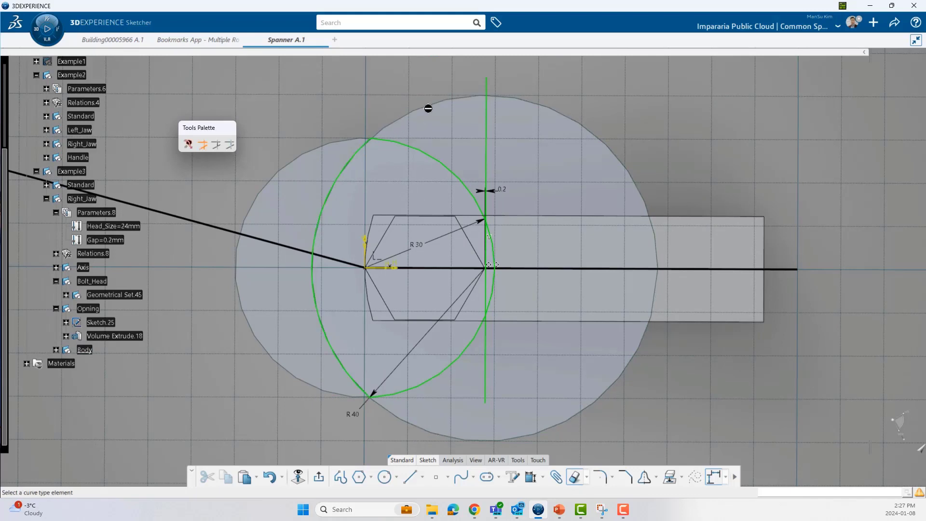
{"action": "left_click", "coordinate": [493, 243]}
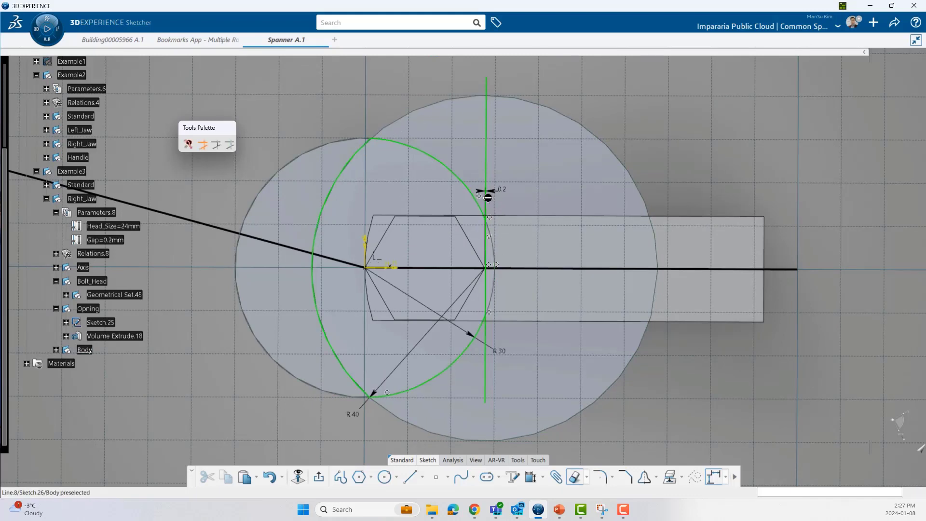
{"action": "left_click", "coordinate": [487, 200]}
{"action": "left_click", "coordinate": [487, 369]}
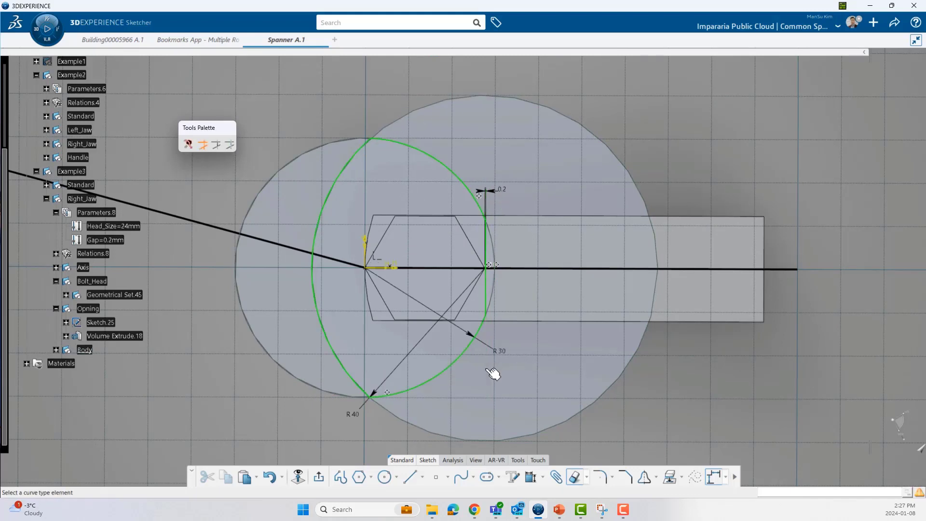
{"action": "key", "text": "Escape"}
{"action": "middle_click_drag", "start_coordinate": [490, 371], "coordinate": [521, 357]}
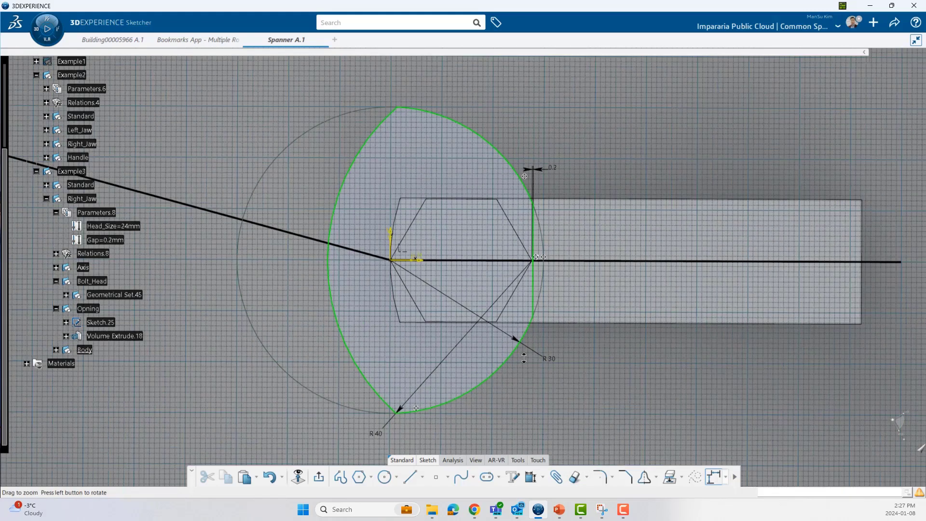
{"action": "middle_click_drag", "start_coordinate": [524, 357], "coordinate": [530, 353]}
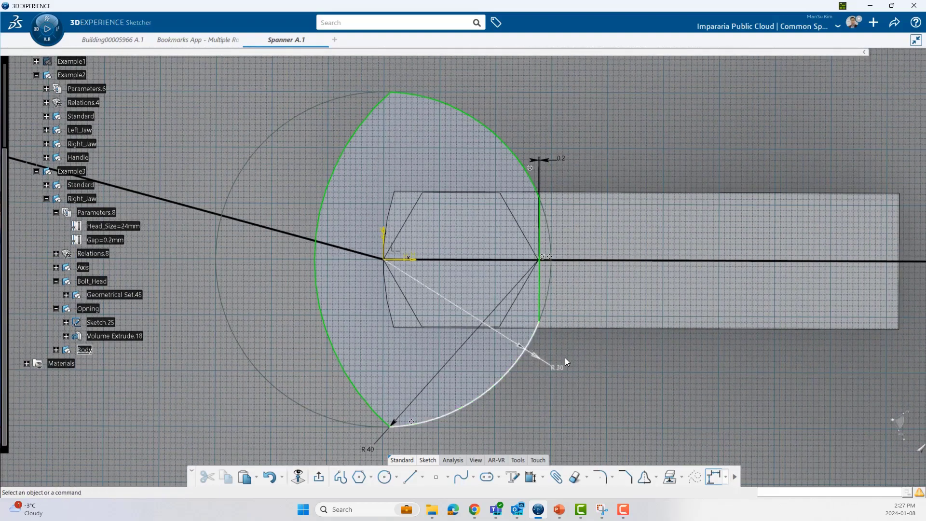
{"action": "middle_click_drag", "start_coordinate": [593, 349], "coordinate": [585, 324]}
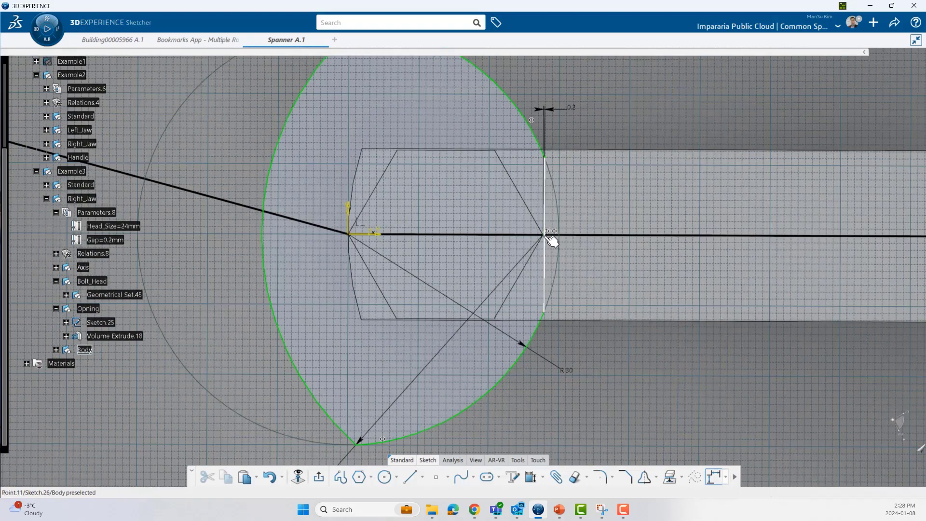
{"action": "middle_click_drag", "start_coordinate": [542, 270], "coordinate": [520, 309]}
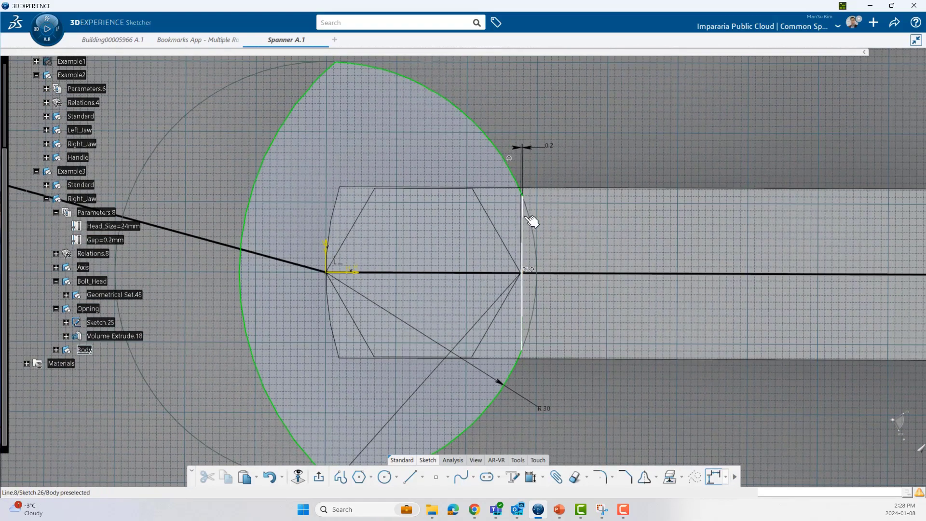
{"action": "scroll", "coordinate": [528, 224], "scroll_direction": "down", "scroll_amount": 3}
{"action": "scroll", "coordinate": [523, 229], "scroll_direction": "up", "scroll_amount": 3}
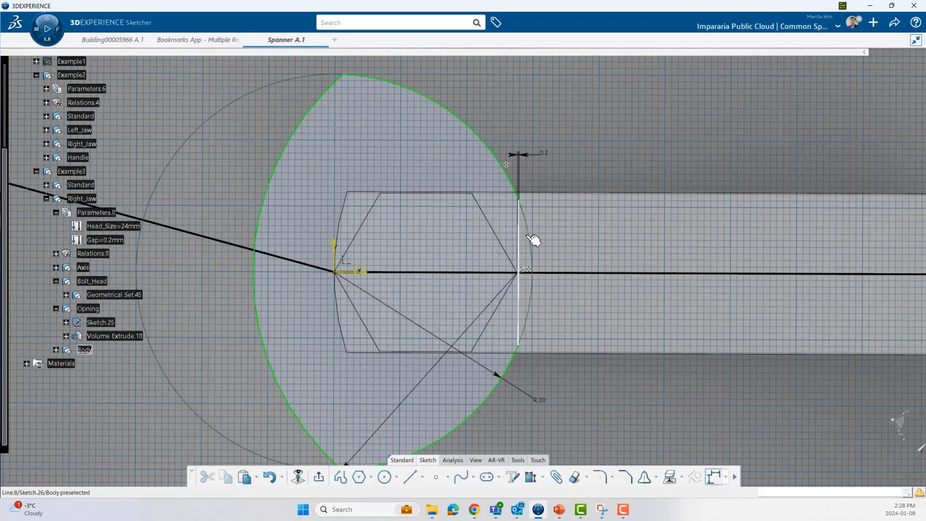
{"action": "scroll", "coordinate": [533, 239], "scroll_direction": "down", "scroll_amount": 1}
Draw a vertical line across the whole jaw profile, about 22 mm from the axis origin and inside the bolt head.
{"action": "left_click", "coordinate": [410, 476]}
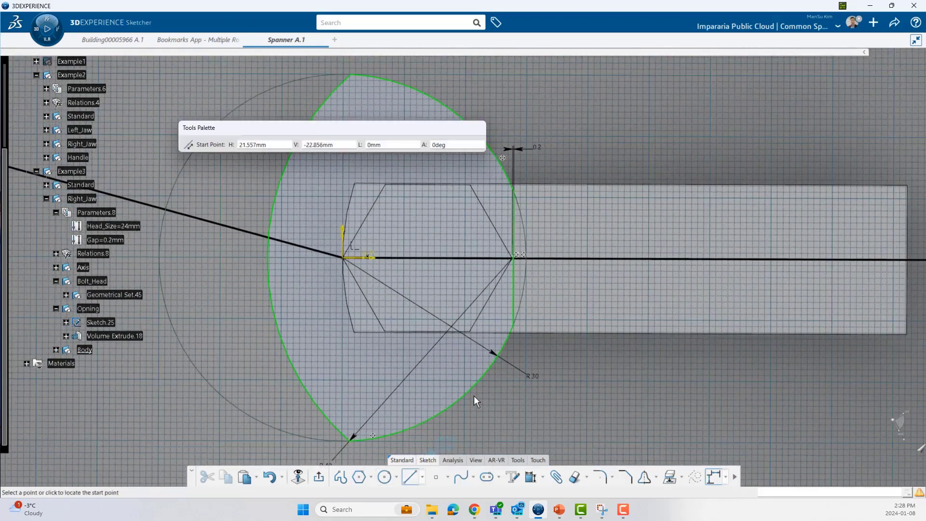
{"action": "left_click", "coordinate": [474, 421]}
{"action": "middle_click_drag", "start_coordinate": [478, 241], "coordinate": [458, 335]}
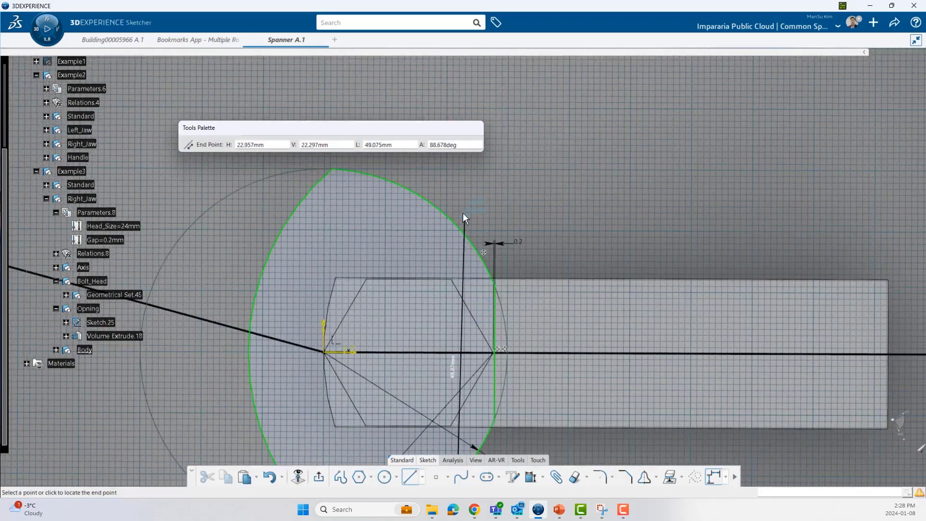
{"action": "left_click", "coordinate": [459, 187]}
{"action": "middle_click_drag", "start_coordinate": [476, 326], "coordinate": [474, 307]}
{"action": "mouse_move", "coordinate": [479, 359]}
{"action": "middle_mouse_down"}
{"action": "mouse_move", "coordinate": [478, 314]}
{"action": "mouse_move", "coordinate": [477, 324]}
{"action": "middle_mouse_up"}
{"action": "left_click", "coordinate": [470, 299]}
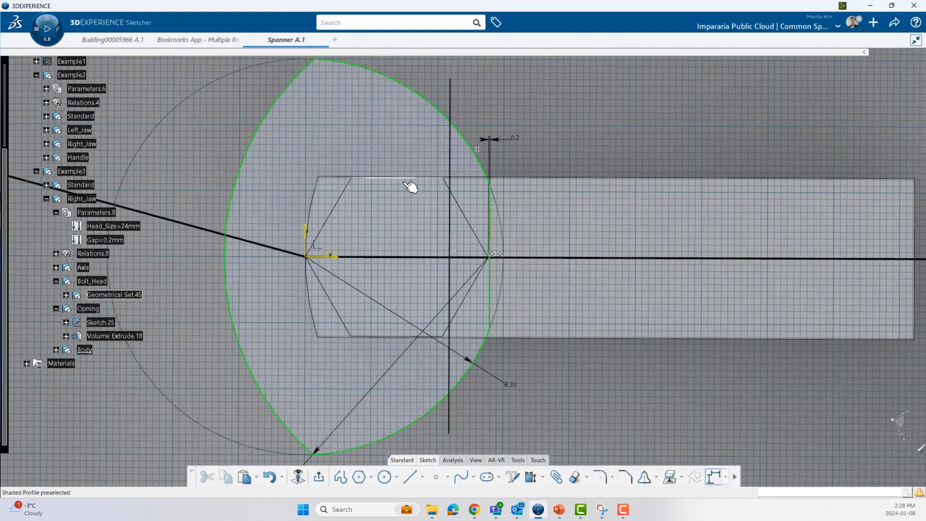
Dimension the new vertical line's distance from the axis origin and set it to 24 mm.
{"action": "left_click", "coordinate": [381, 339]}
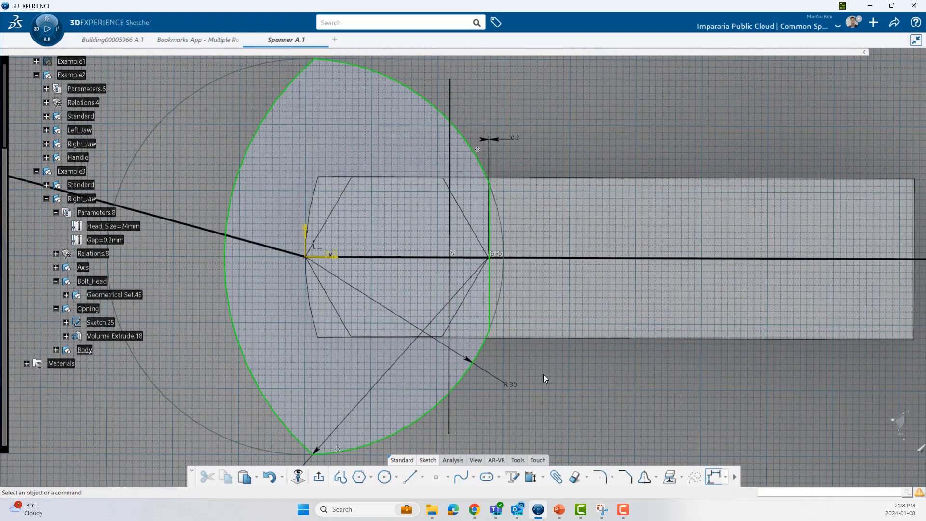
{"action": "left_click", "coordinate": [306, 240]}
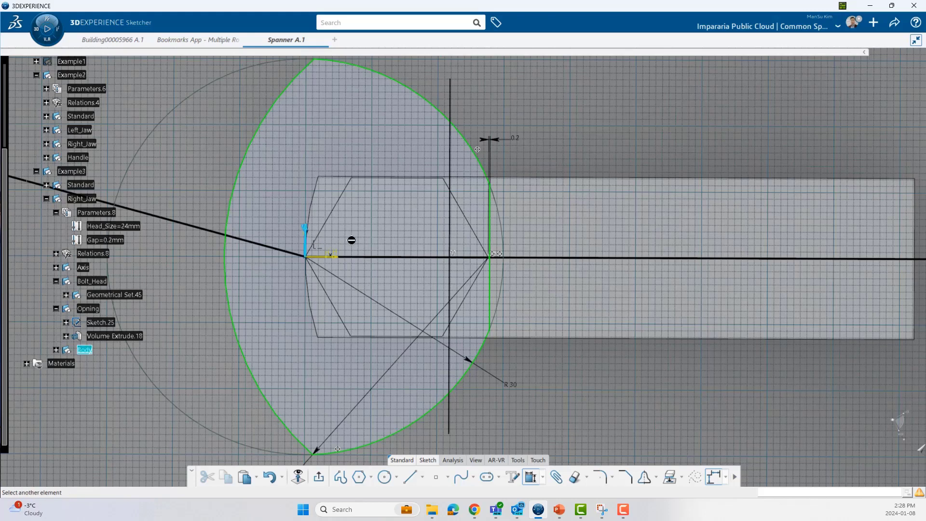
{"action": "left_click", "coordinate": [450, 241]}
{"action": "left_click", "coordinate": [382, 233]}
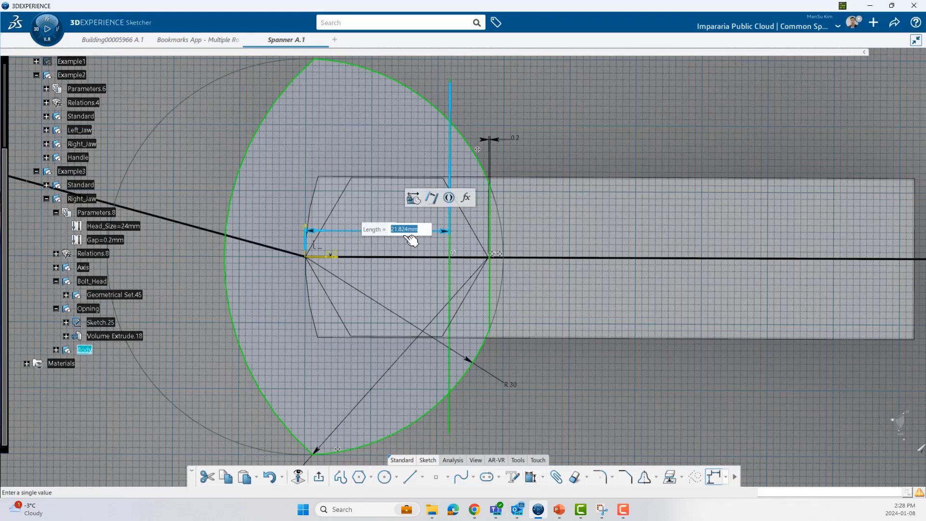
{"action": "type", "text": "24"}
{"action": "key", "text": "Return"}
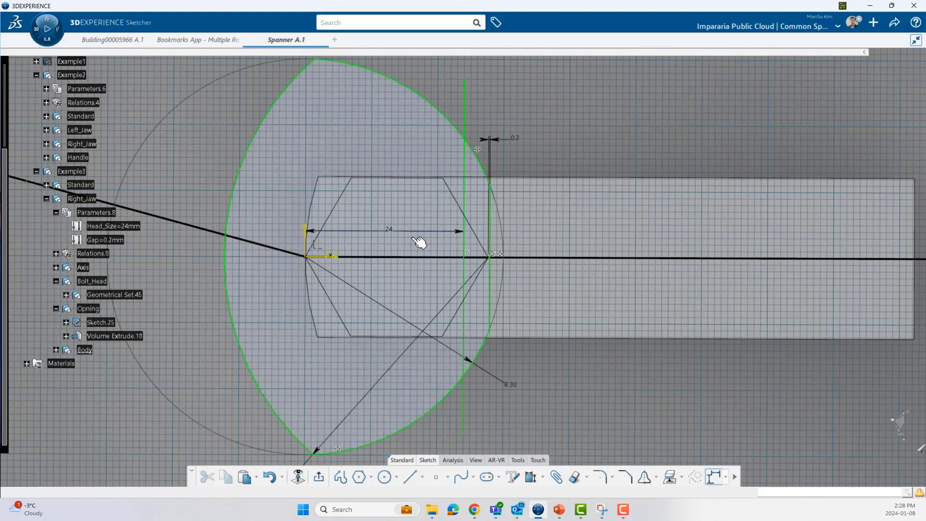
Quick-trim both arcs beyond the 24 mm line and the line's protruding ends, and delete the old vertical line at the 0.2 mm gap.
{"action": "left_click", "coordinate": [573, 478]}
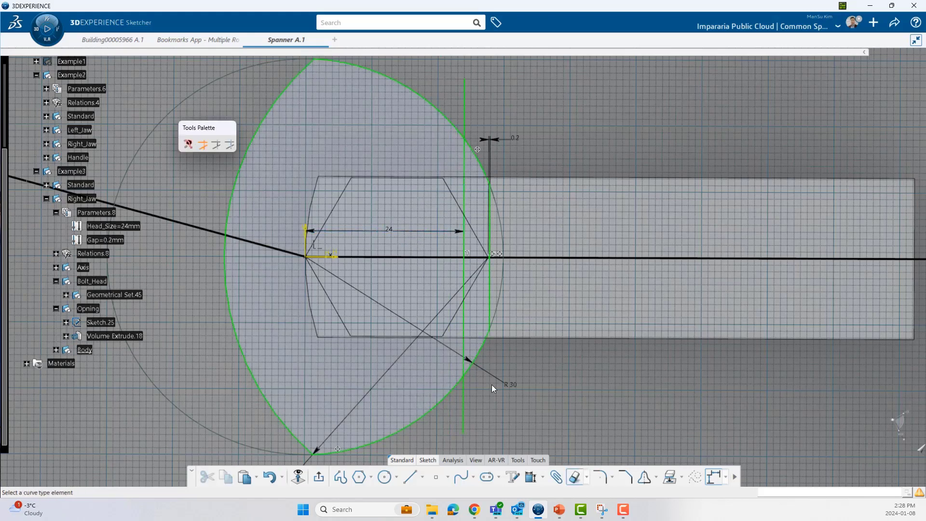
{"action": "left_click", "coordinate": [479, 352]}
{"action": "left_click", "coordinate": [479, 147]}
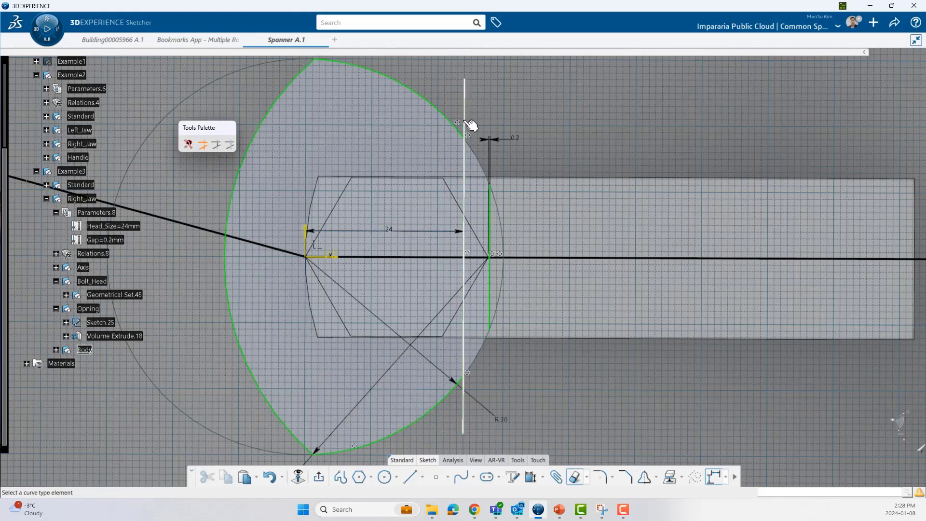
{"action": "left_click", "coordinate": [466, 123]}
{"action": "left_click", "coordinate": [472, 405]}
{"action": "key", "text": "Escape"}
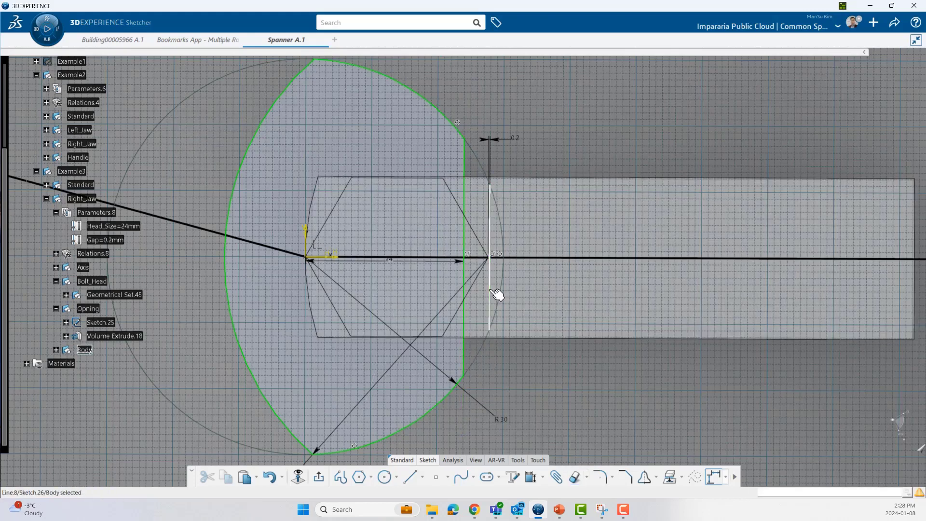
{"action": "key", "text": "Delete"}
{"action": "mouse_move", "coordinate": [481, 357]}
{"action": "middle_mouse_down"}
{"action": "mouse_move", "coordinate": [504, 354]}
{"action": "mouse_move", "coordinate": [490, 357]}
{"action": "middle_mouse_up"}
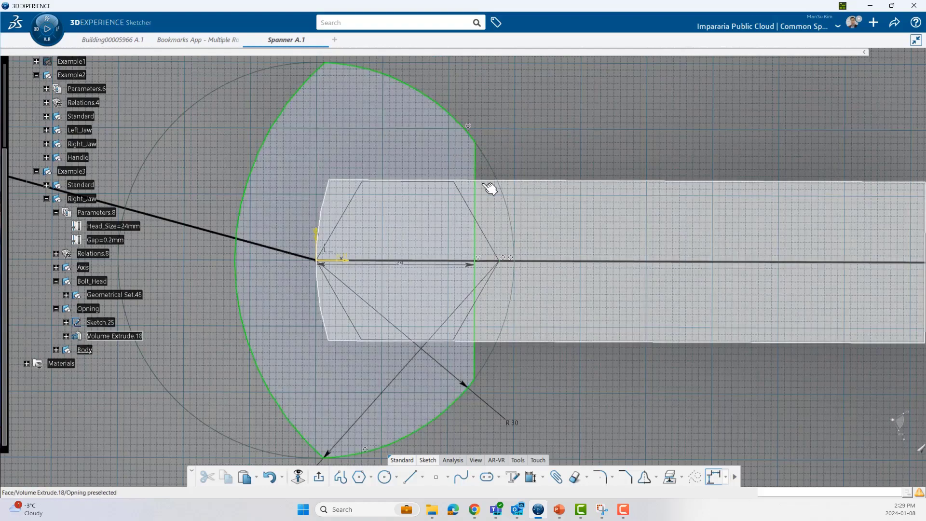
Move the vertical line's 24 mm dimension below the bolt head, link it by formula to the Right_Jaw Head_Size parameter, and exit the sketch.
{"action": "mouse_move", "coordinate": [486, 277]}
{"action": "middle_mouse_down"}
{"action": "mouse_move", "coordinate": [499, 274]}
{"action": "mouse_move", "coordinate": [513, 312]}
{"action": "mouse_move", "coordinate": [493, 293]}
{"action": "middle_mouse_up"}
{"action": "left_click", "coordinate": [466, 332]}
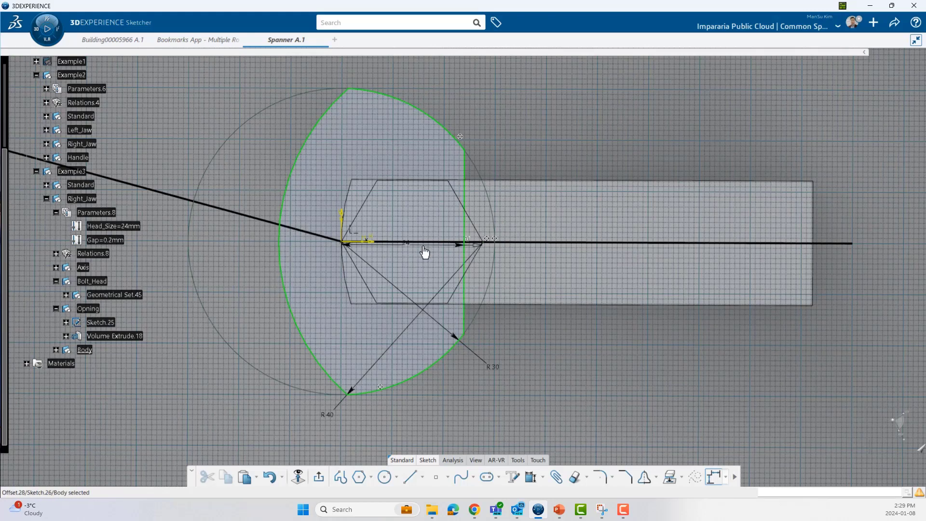
{"action": "left_click_drag", "start_coordinate": [420, 246], "coordinate": [419, 357]}
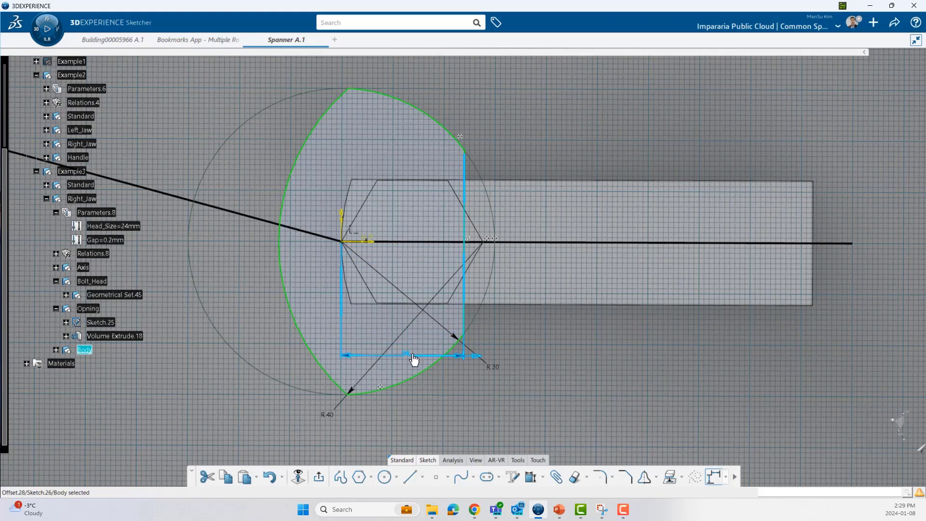
{"action": "double_click", "coordinate": [410, 357]}
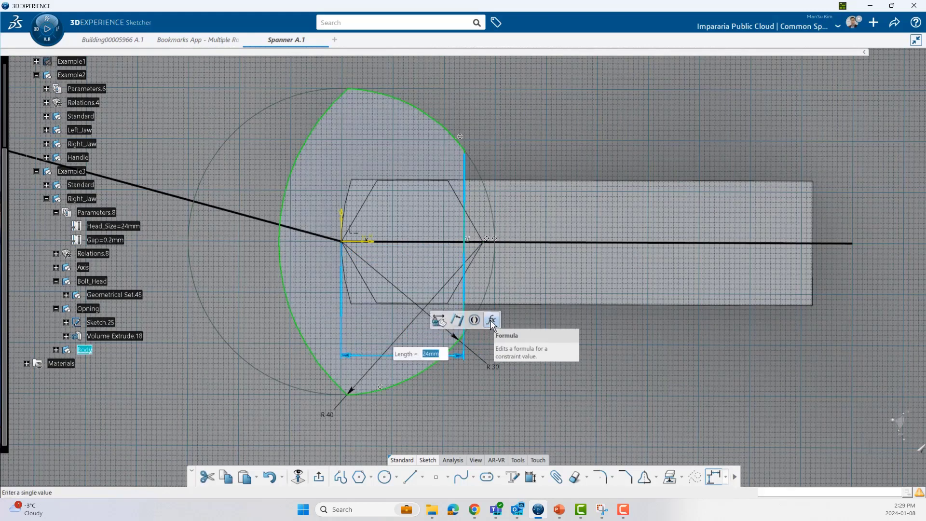
{"action": "left_click", "coordinate": [113, 253]}
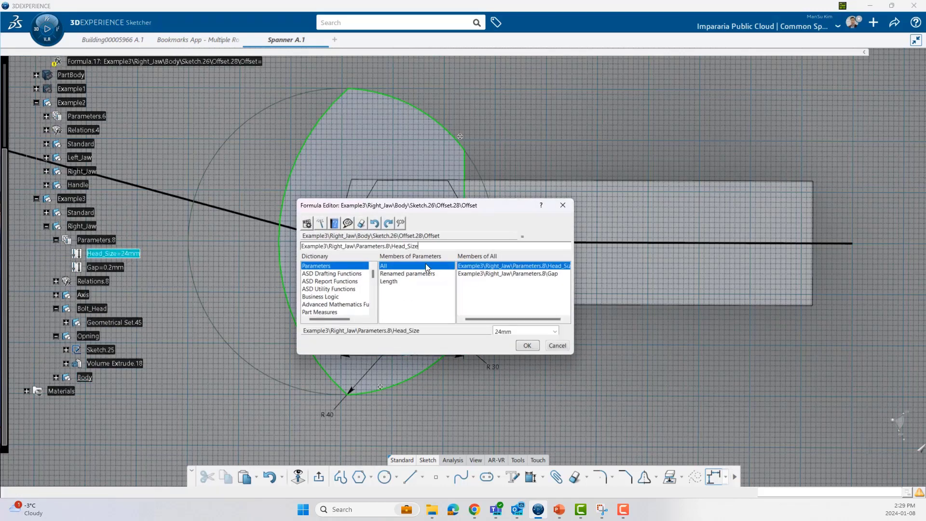
{"action": "left_click", "coordinate": [526, 345]}
{"action": "left_click", "coordinate": [501, 297]}
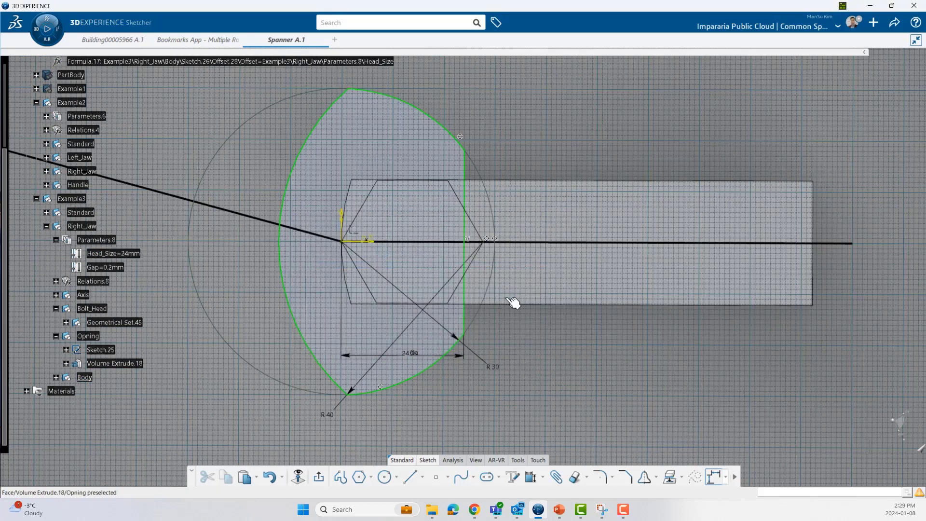
{"action": "left_click", "coordinate": [318, 477]}
In the Opning sketch, drive the 0.2 mm offset with a formula equal to the Right_Jaw Gap parameter, and exit the sketch.
{"action": "left_click", "coordinate": [107, 350]}
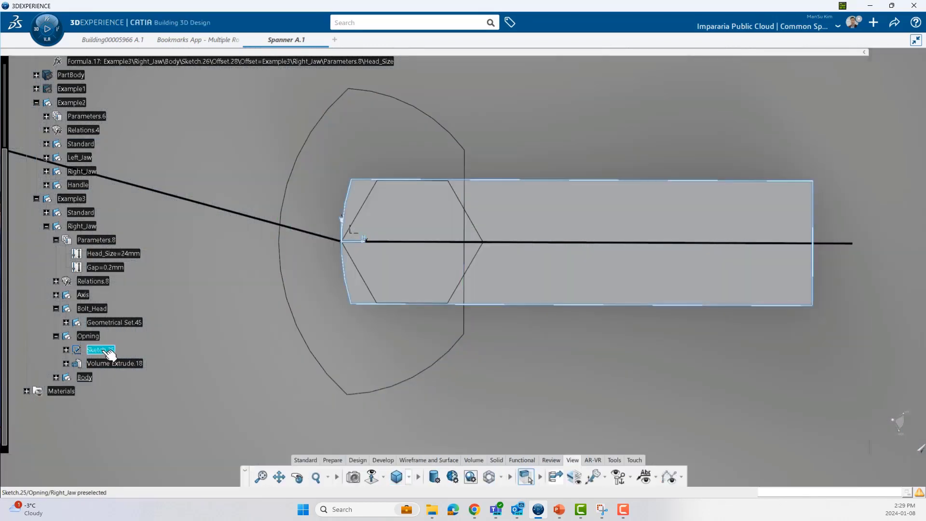
{"action": "double_click", "coordinate": [109, 351]}
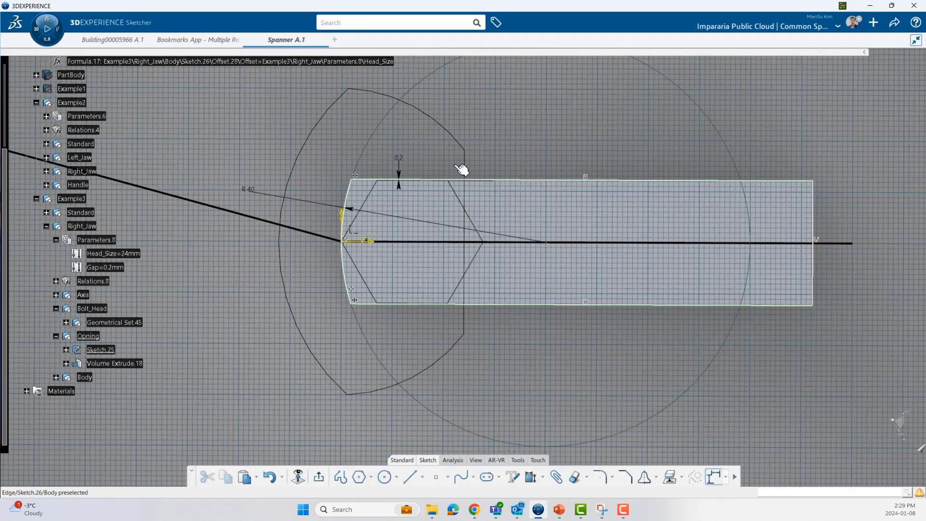
{"action": "left_click", "coordinate": [401, 161]}
{"action": "left_click", "coordinate": [484, 128]}
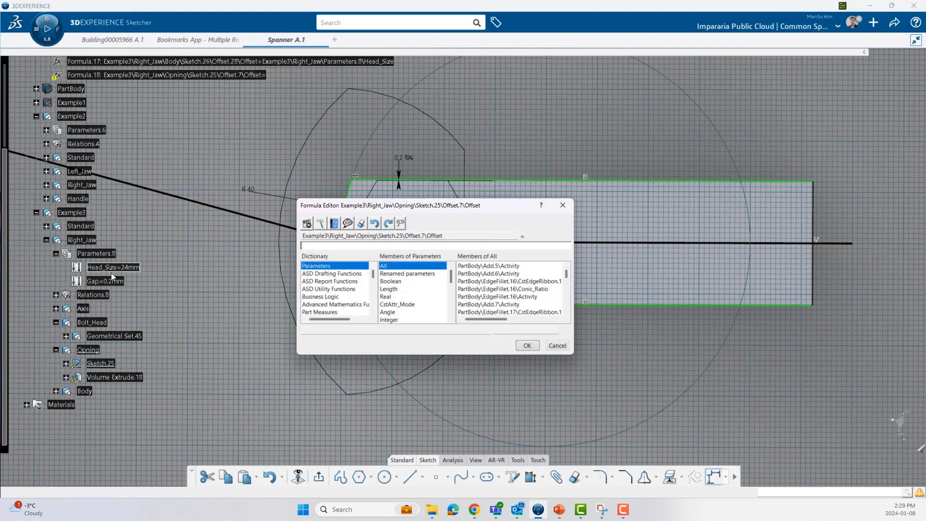
{"action": "left_click", "coordinate": [111, 281]}
{"action": "left_click", "coordinate": [526, 346]}
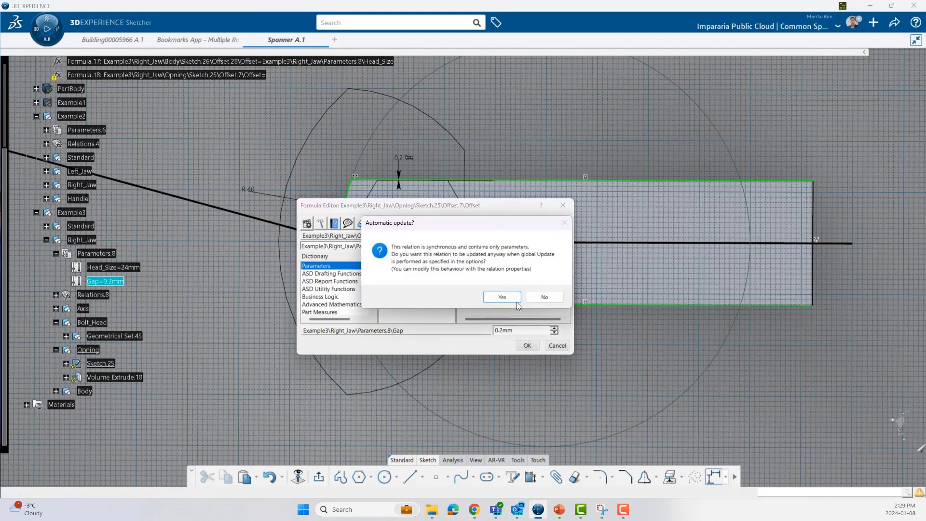
{"action": "left_click", "coordinate": [506, 297]}
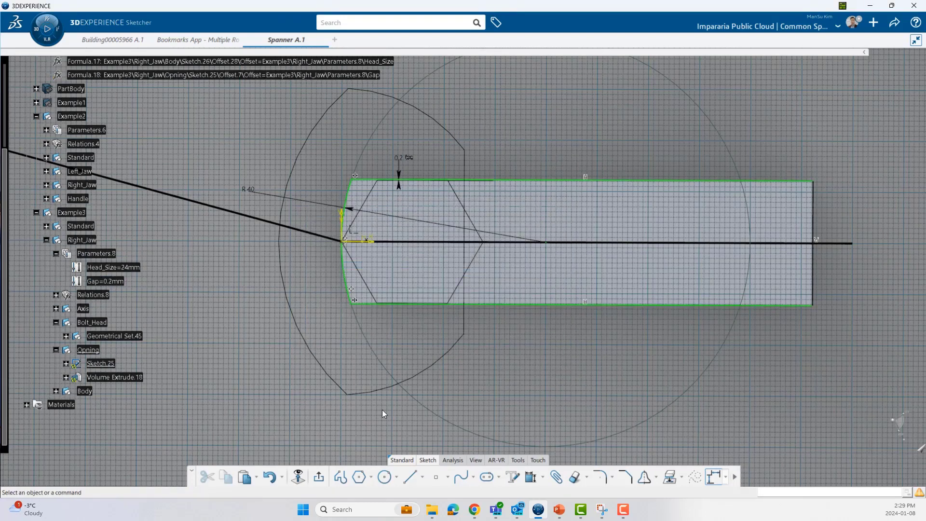
{"action": "left_click", "coordinate": [317, 477]}
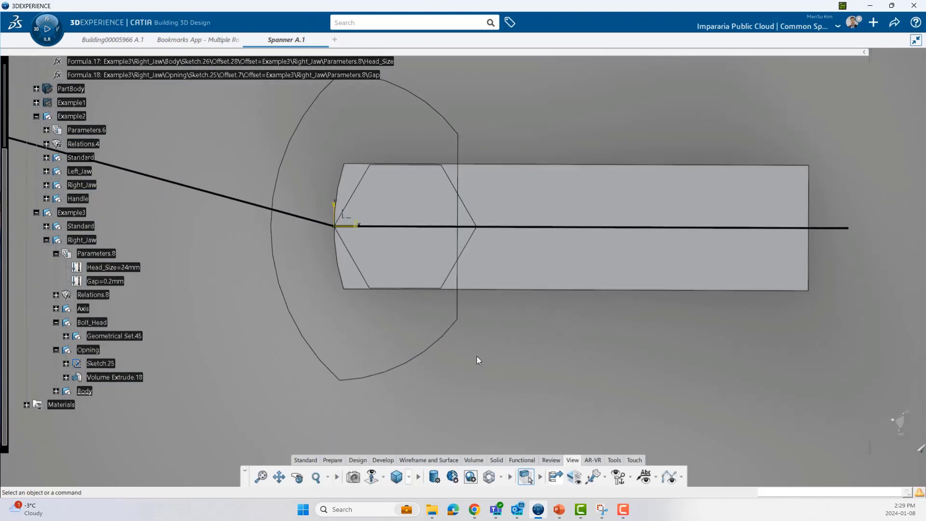
Reopen the jaw body sketch and move the R 40 dimension away from the profile's lower tip.
{"action": "double_click", "coordinate": [459, 317]}
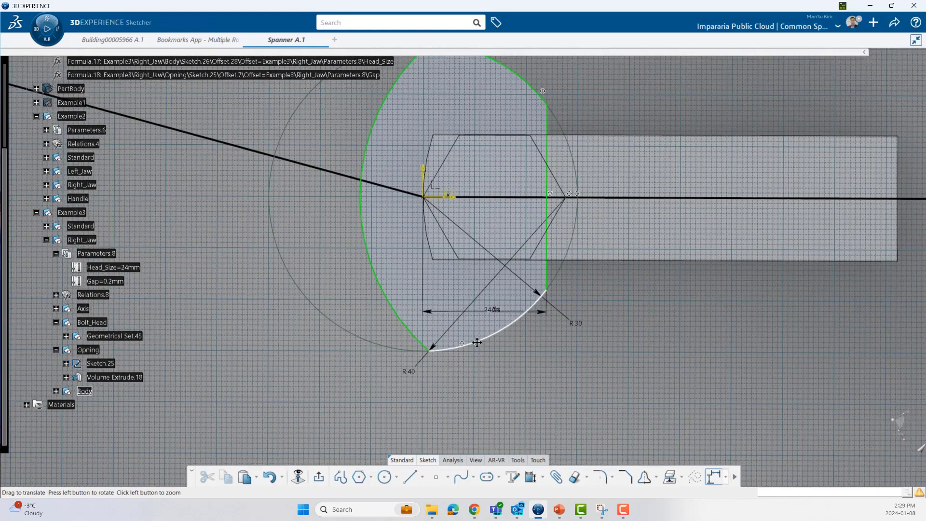
{"action": "left_click_drag", "start_coordinate": [410, 376], "coordinate": [328, 330]}
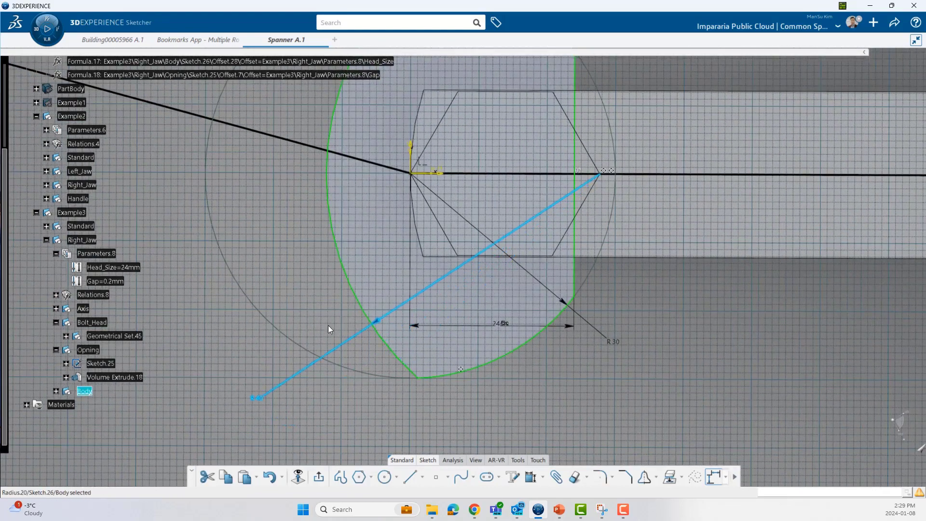
{"action": "middle_click_drag", "start_coordinate": [456, 410], "coordinate": [496, 403]}
{"action": "left_click", "coordinate": [500, 405]}
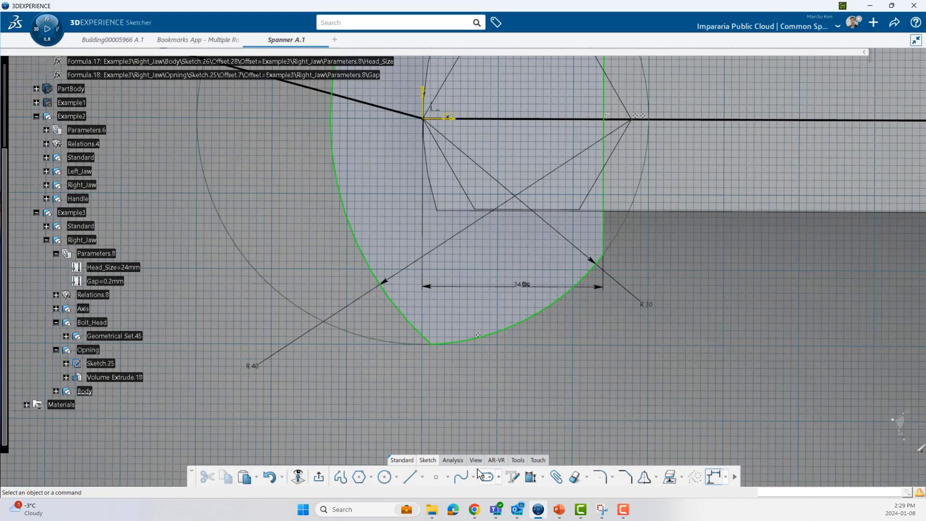
Round the profile's lower tip with a corner of about 8.7 mm radius, keeping the trimmed ends as construction lines.
{"action": "left_click", "coordinate": [612, 477]}
{"action": "left_click", "coordinate": [622, 447]}
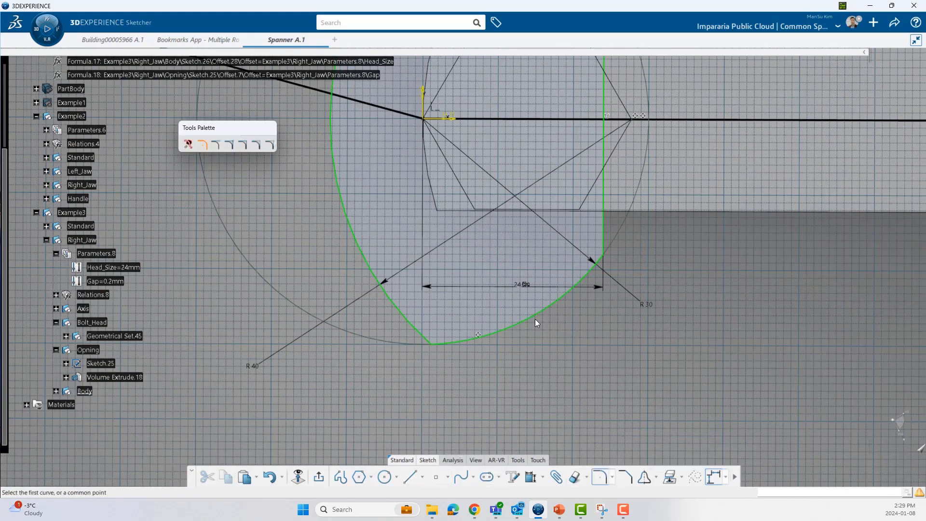
{"action": "left_click", "coordinate": [259, 143]}
{"action": "scroll", "coordinate": [388, 320], "scroll_direction": "up", "scroll_amount": 2}
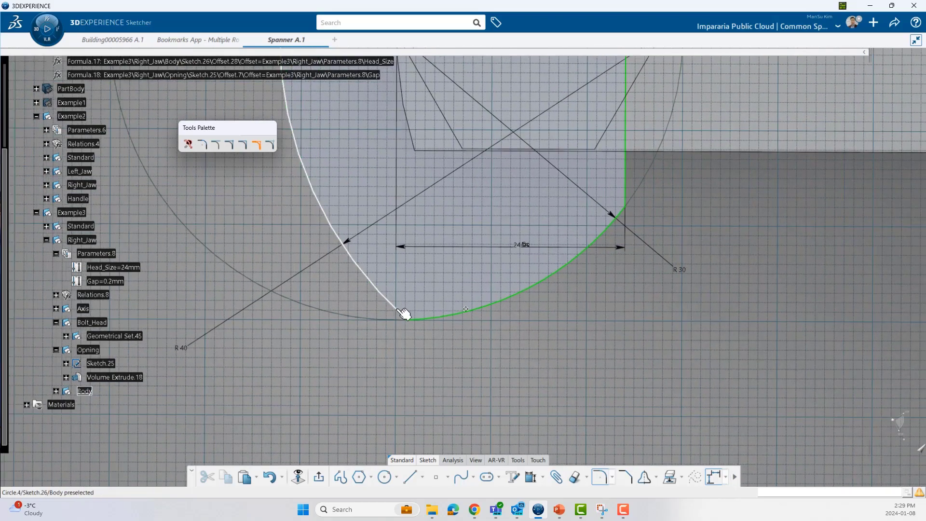
{"action": "left_click", "coordinate": [423, 322]}
{"action": "left_click", "coordinate": [424, 320]}
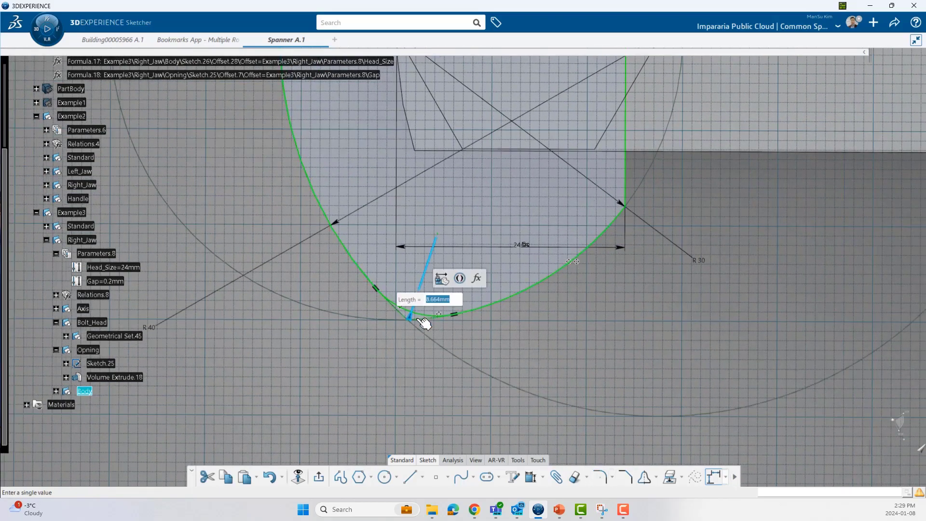
Round the profile's upper tip between the two arcs with a corner of about 8.5 mm radius.
{"action": "mouse_move", "coordinate": [377, 316]}
{"action": "middle_mouse_down"}
{"action": "mouse_move", "coordinate": [384, 275]}
{"action": "mouse_move", "coordinate": [406, 312]}
{"action": "mouse_move", "coordinate": [454, 206]}
{"action": "middle_mouse_up"}
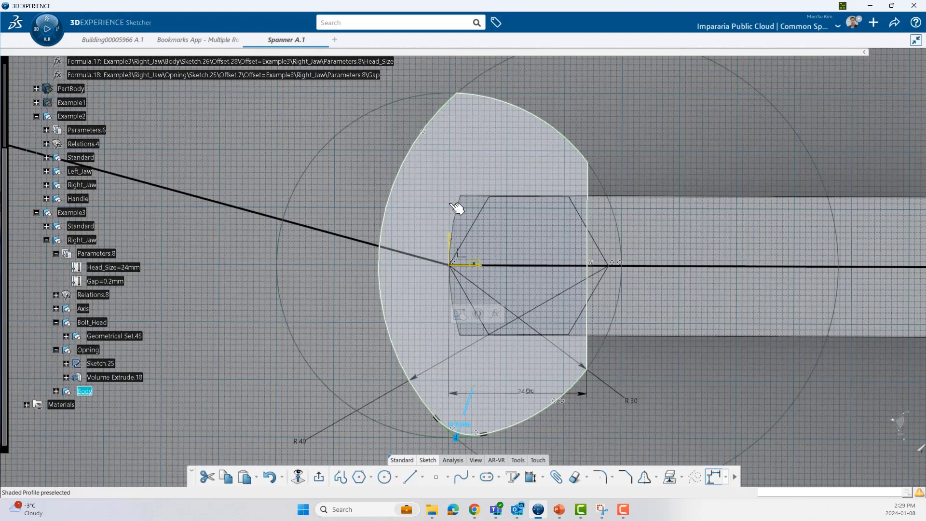
{"action": "left_click", "coordinate": [599, 477]}
{"action": "left_click", "coordinate": [451, 100]}
{"action": "left_click", "coordinate": [469, 97]}
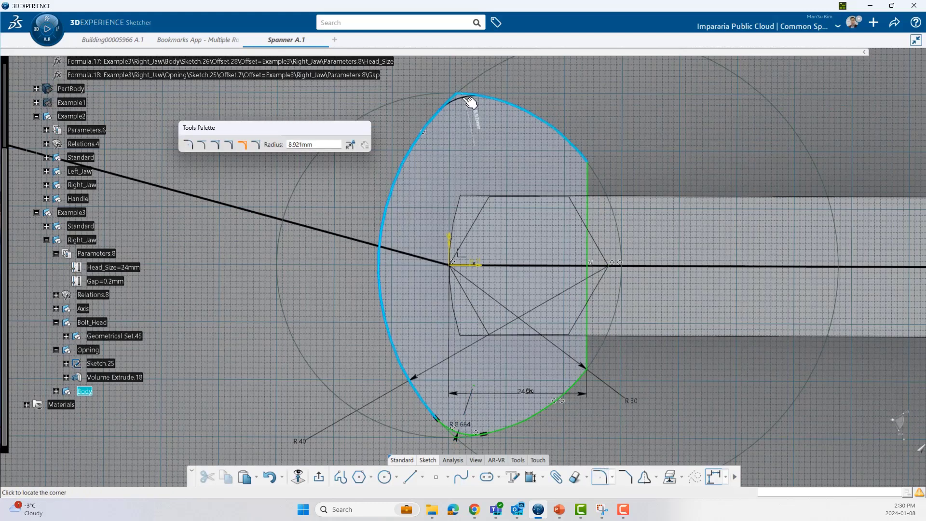
{"action": "left_click", "coordinate": [468, 102]}
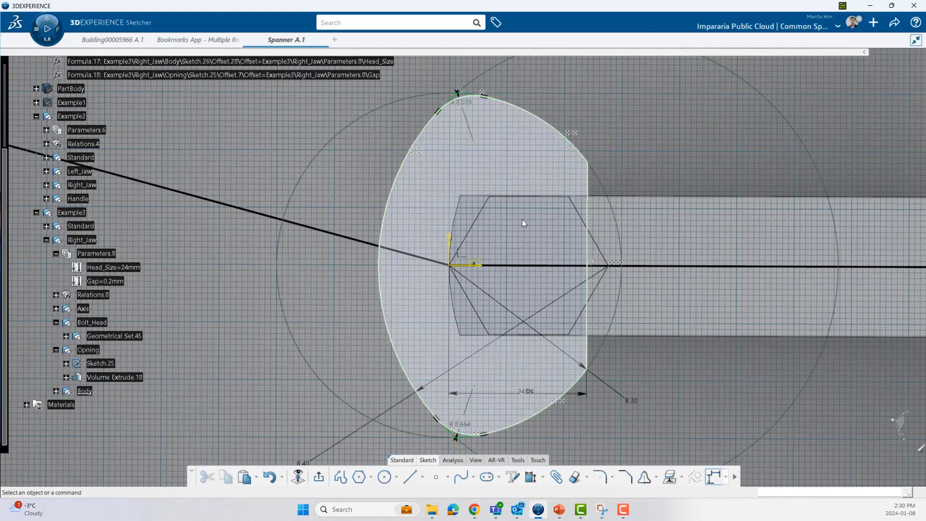
Set the radii of the lower and upper tip corners to 16 mm each.
{"action": "mouse_move", "coordinate": [485, 369]}
{"action": "middle_mouse_down"}
{"action": "mouse_move", "coordinate": [487, 306]}
{"action": "mouse_move", "coordinate": [479, 356]}
{"action": "middle_mouse_up"}
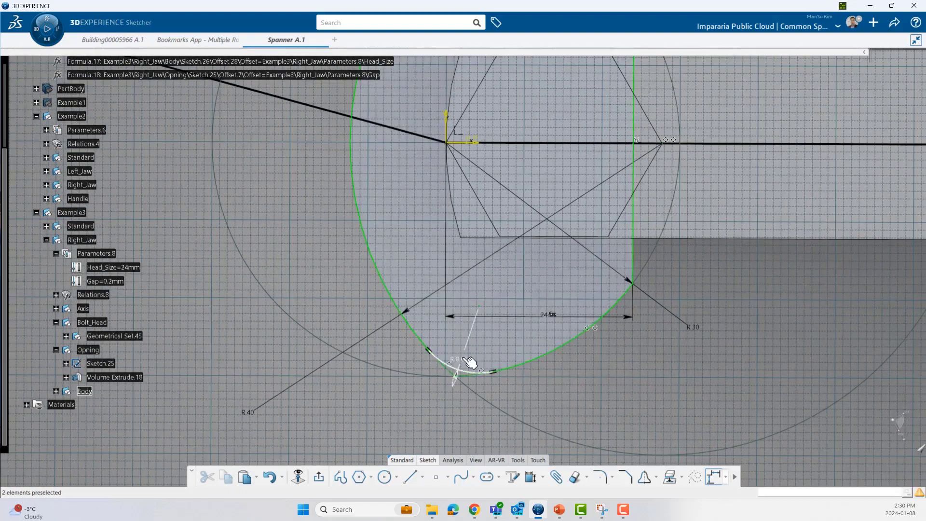
{"action": "left_click", "coordinate": [461, 360]}
{"action": "double_click", "coordinate": [467, 361]}
{"action": "type", "text": "16"}
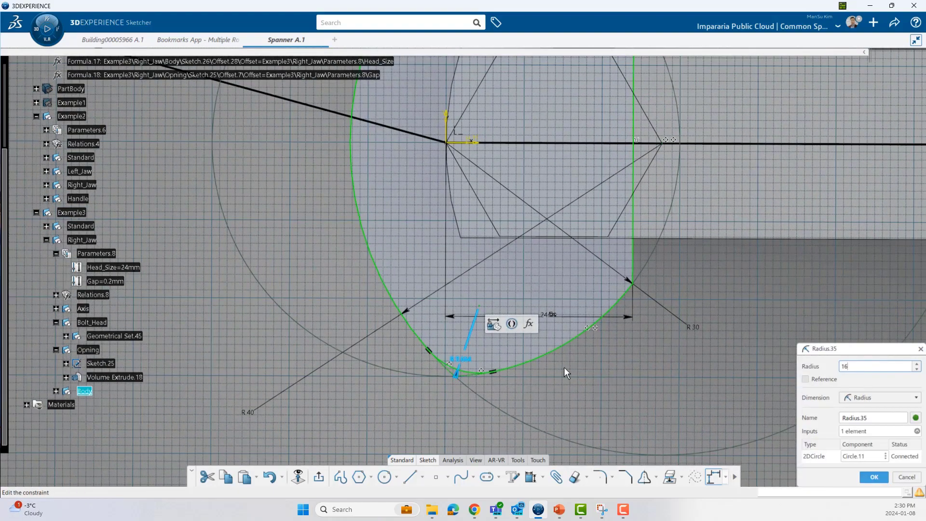
{"action": "key", "text": "Return"}
{"action": "mouse_move", "coordinate": [505, 212]}
{"action": "middle_mouse_down"}
{"action": "mouse_move", "coordinate": [504, 143]}
{"action": "mouse_move", "coordinate": [498, 255]}
{"action": "middle_mouse_up"}
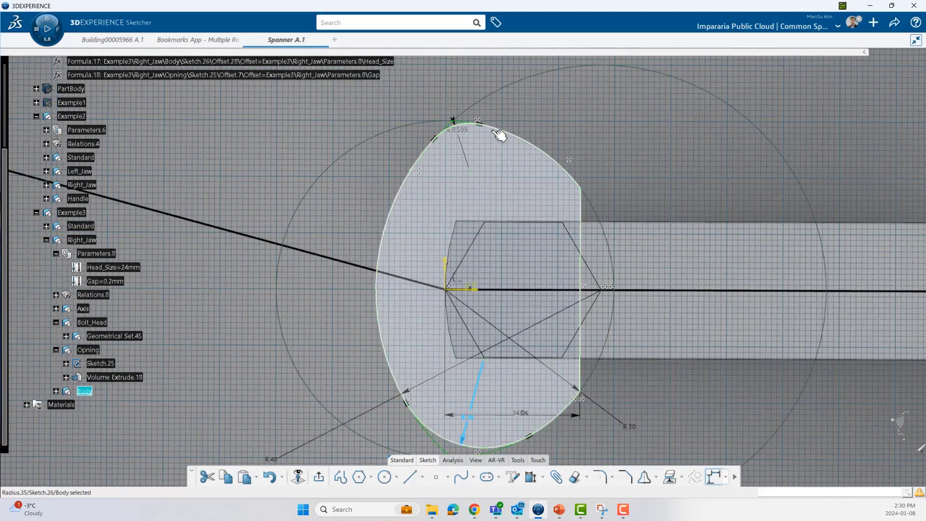
{"action": "double_click", "coordinate": [461, 129]}
{"action": "key", "text": "Return"}
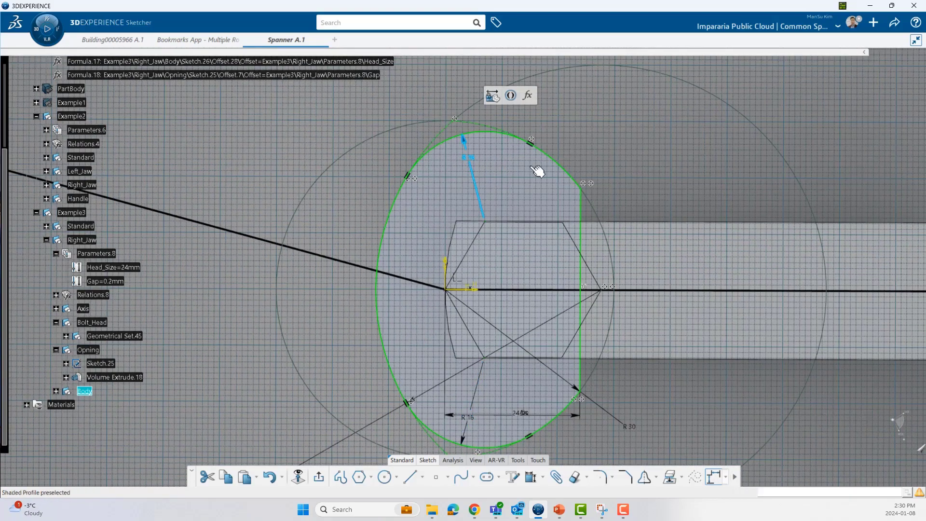
{"action": "left_click", "coordinate": [604, 175]}
{"action": "mouse_move", "coordinate": [626, 208]}
{"action": "middle_mouse_down"}
{"action": "mouse_move", "coordinate": [633, 186]}
{"action": "mouse_move", "coordinate": [616, 300]}
{"action": "mouse_move", "coordinate": [580, 326]}
{"action": "mouse_move", "coordinate": [578, 319]}
{"action": "middle_mouse_up"}
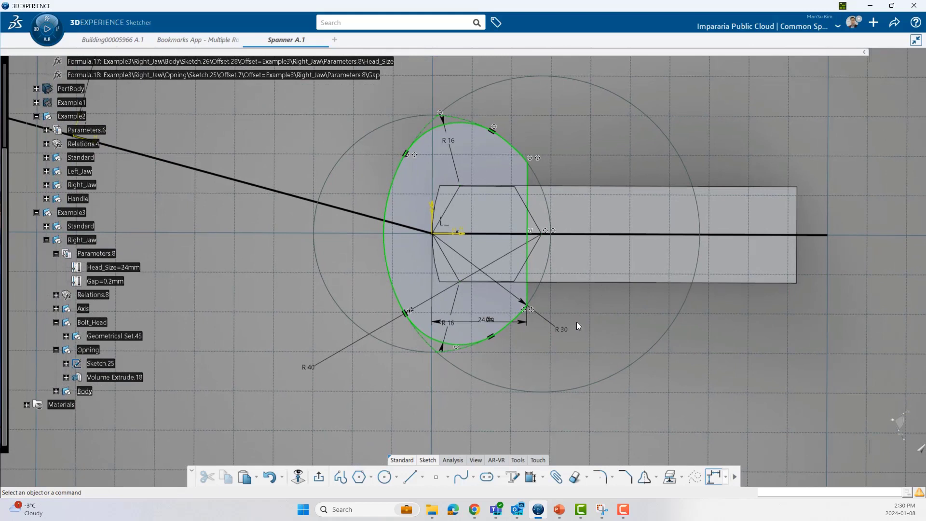
Leave the body sketch and start a volume extrude of the rounded jaw profile with a first limit of 8.5 mm.
{"action": "left_click", "coordinate": [319, 479]}
{"action": "middle_click_drag", "start_coordinate": [534, 356], "coordinate": [559, 173]}
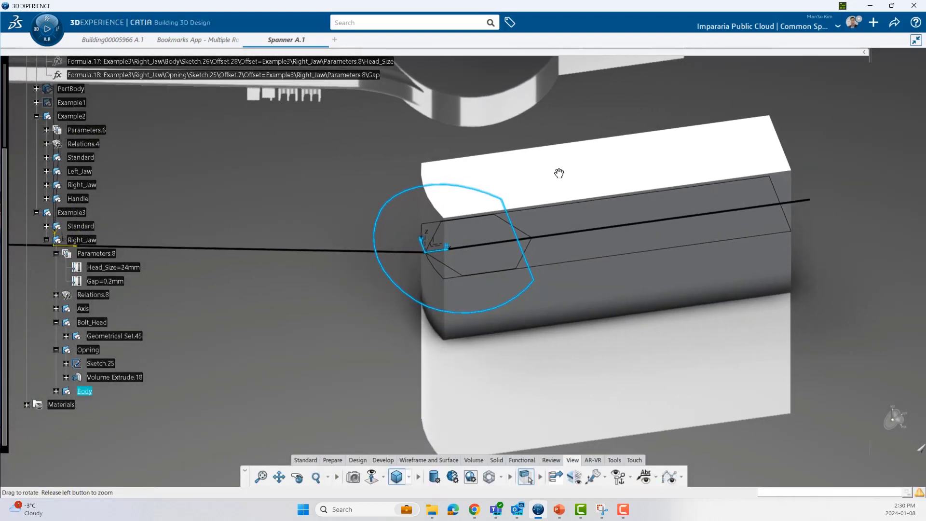
{"action": "left_click", "coordinate": [474, 460]}
{"action": "middle_click_drag", "start_coordinate": [414, 385], "coordinate": [415, 381]}
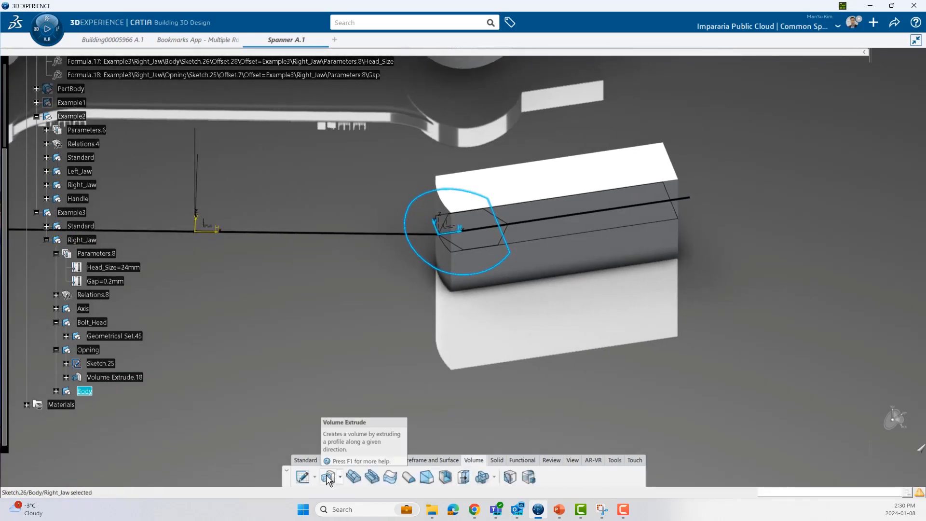
{"action": "left_click", "coordinate": [281, 444]}
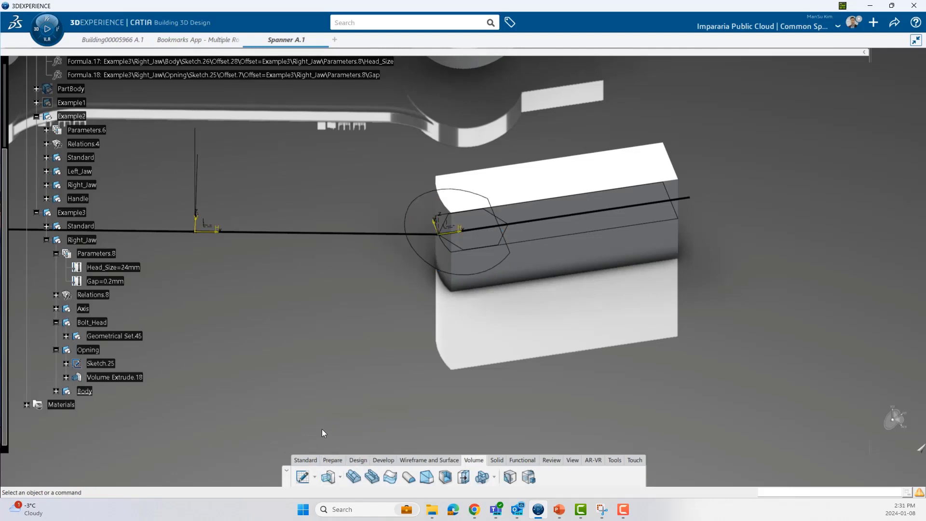
{"action": "left_click", "coordinate": [55, 391]}
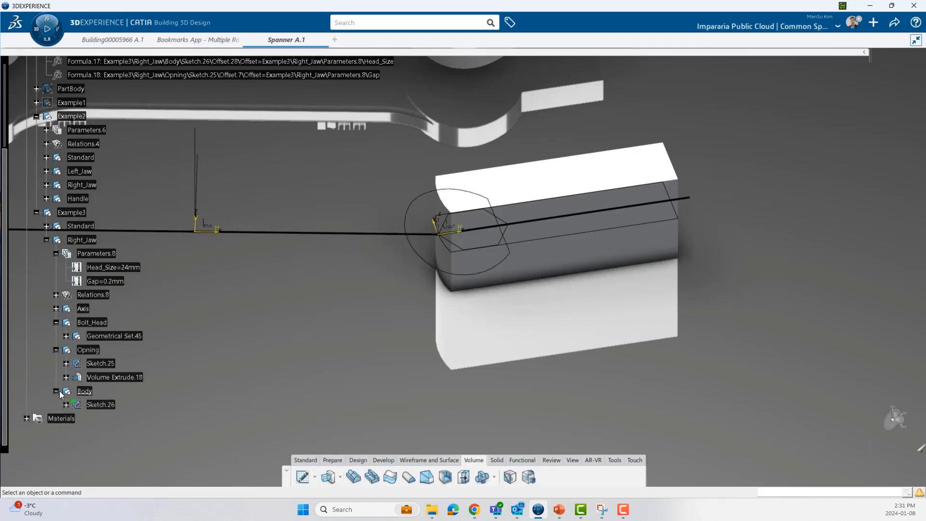
{"action": "left_click", "coordinate": [329, 477]}
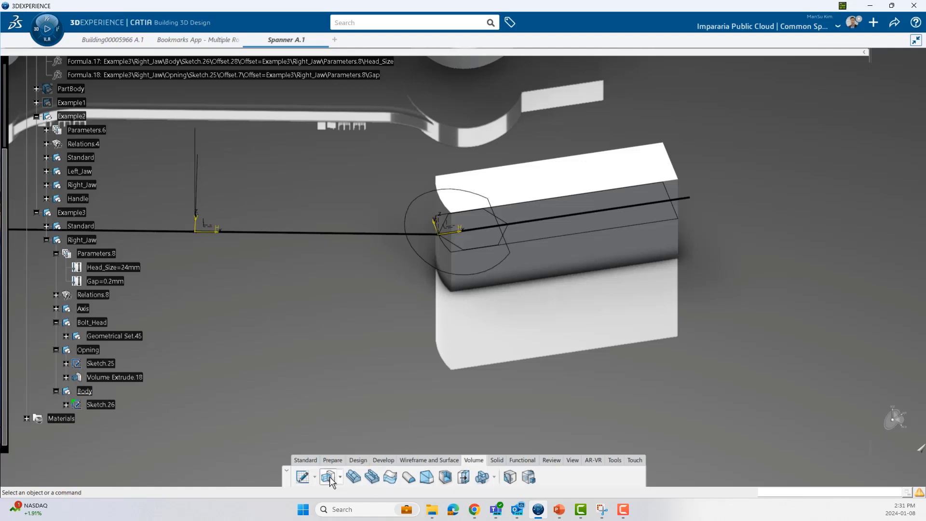
{"action": "left_click", "coordinate": [439, 269]}
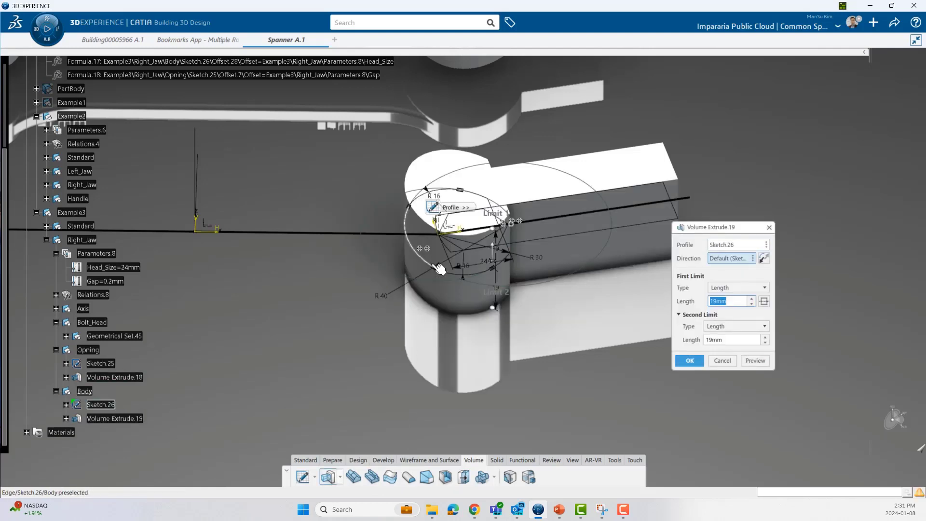
{"action": "middle_click_drag", "start_coordinate": [540, 317], "coordinate": [587, 310]}
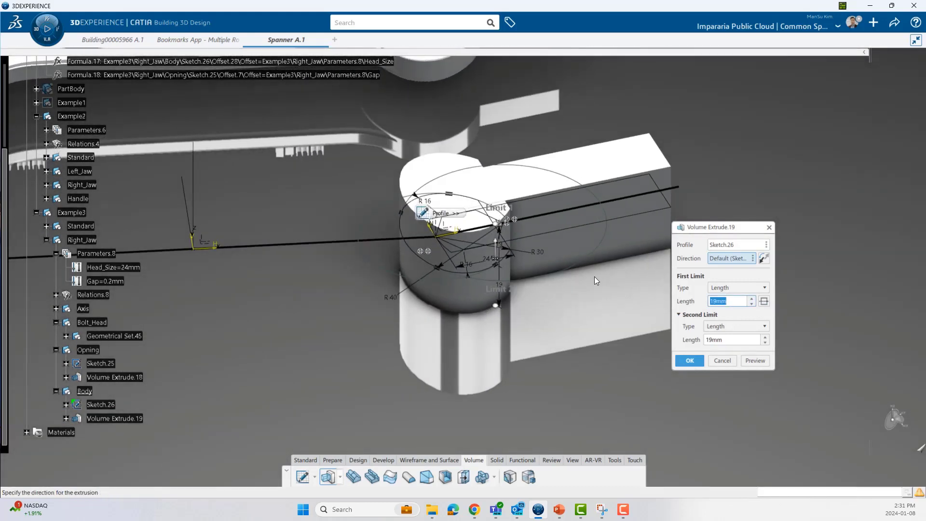
{"action": "type", "text": "8.5"}
{"action": "key", "text": "Return"}
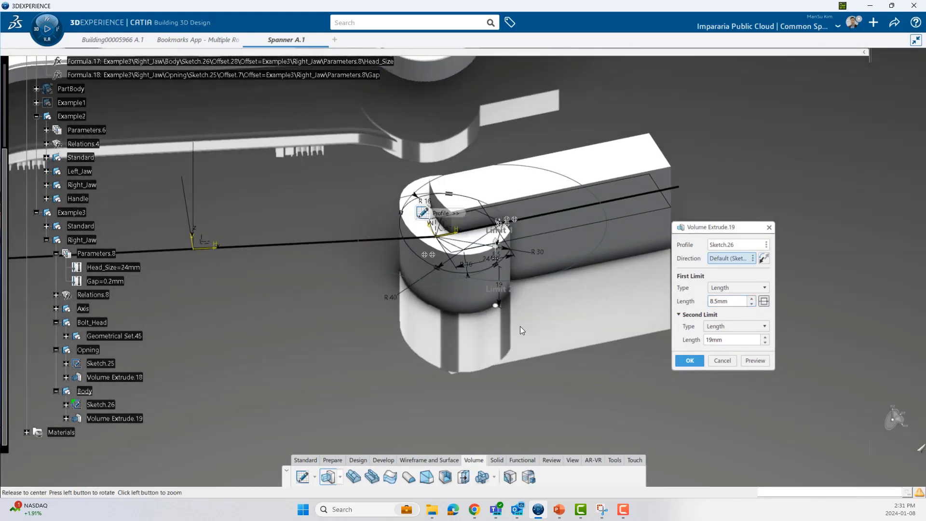
Set the jaw body's first limit to 5 mm, mirror the extent to both sides, and complete the extrusion.
{"action": "middle_click_drag", "start_coordinate": [520, 326], "coordinate": [466, 210]}
{"action": "middle_click_drag", "start_coordinate": [377, 180], "coordinate": [363, 212]}
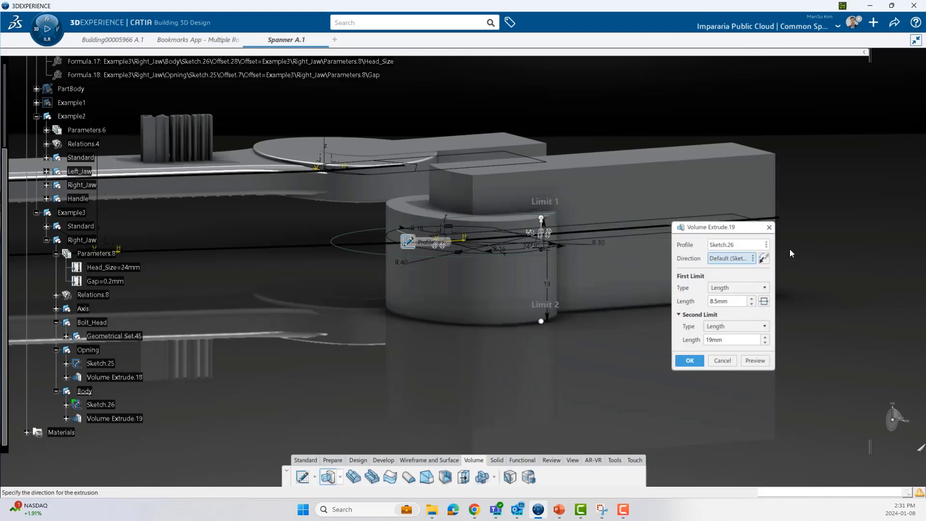
{"action": "double_click", "coordinate": [728, 300]}
{"action": "type", "text": "5"}
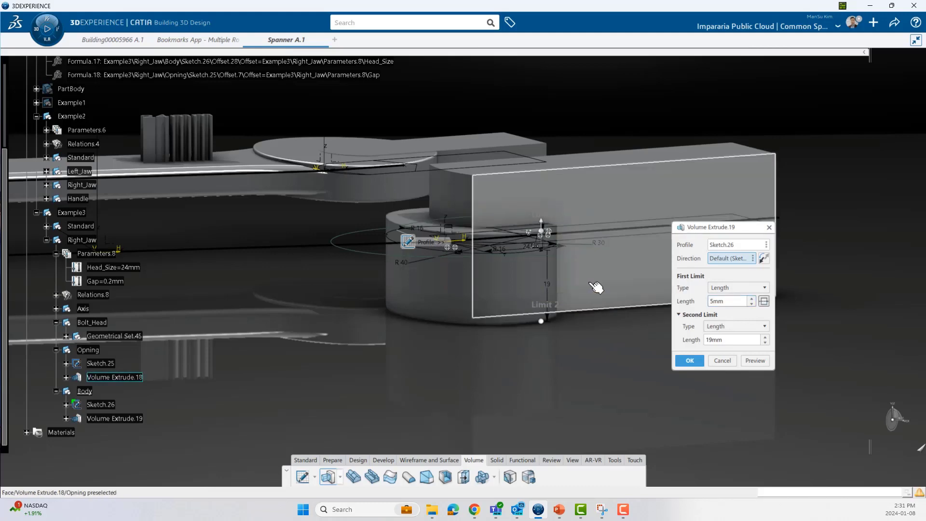
{"action": "left_click", "coordinate": [708, 340]}
{"action": "left_click", "coordinate": [764, 301]}
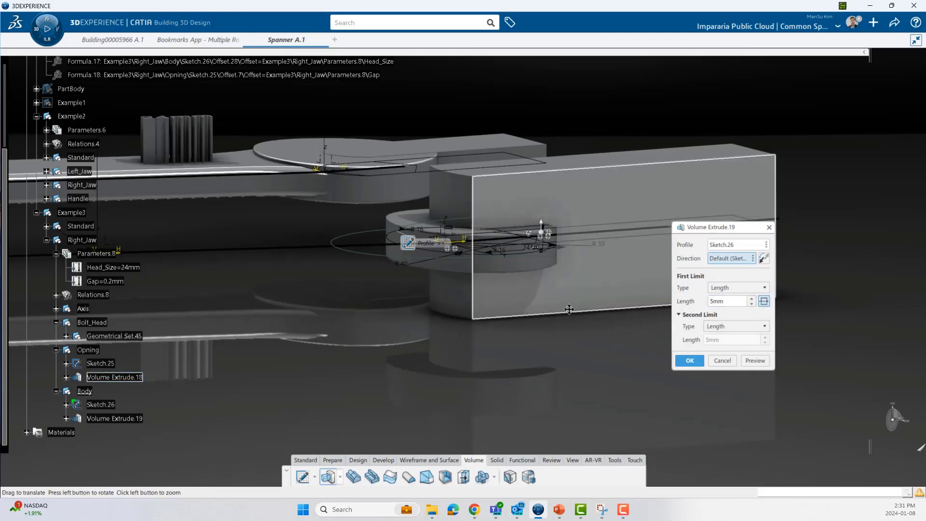
{"action": "mouse_move", "coordinate": [511, 270]}
{"action": "middle_mouse_down"}
{"action": "mouse_move", "coordinate": [499, 286]}
{"action": "mouse_move", "coordinate": [542, 335]}
{"action": "mouse_move", "coordinate": [492, 344]}
{"action": "mouse_move", "coordinate": [526, 355]}
{"action": "mouse_move", "coordinate": [509, 351]}
{"action": "middle_mouse_up"}
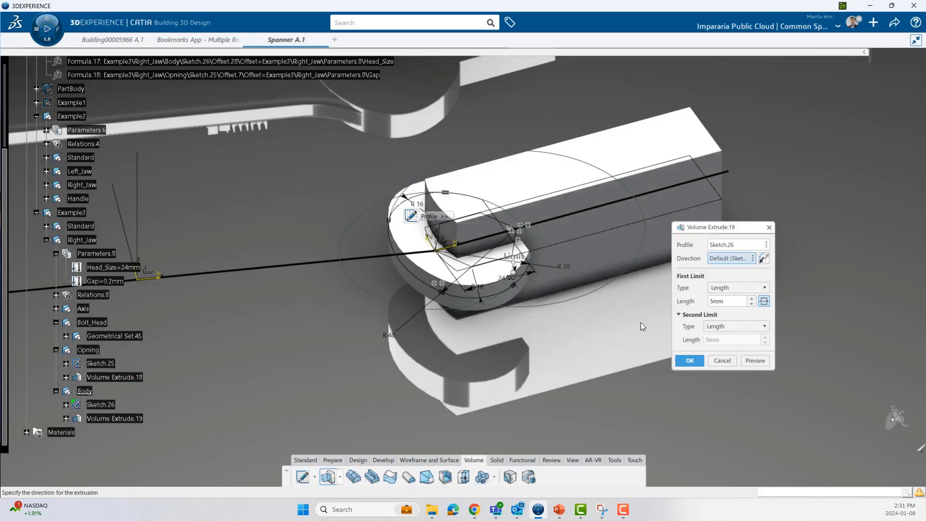
{"action": "middle_click_drag", "start_coordinate": [641, 324], "coordinate": [603, 343]}
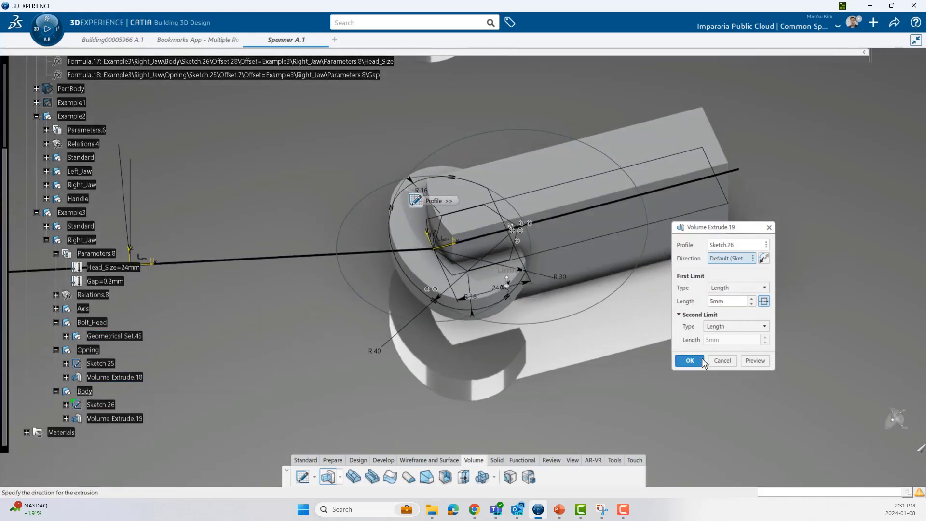
{"action": "left_click", "coordinate": [689, 360]}
{"action": "middle_click_drag", "start_coordinate": [553, 347], "coordinate": [511, 376]}
Reorder Formula.17 and Formula.18 from the main relations into the Relations.8 set of Example3's Right_Jaw.
{"action": "left_click", "coordinate": [56, 323]}
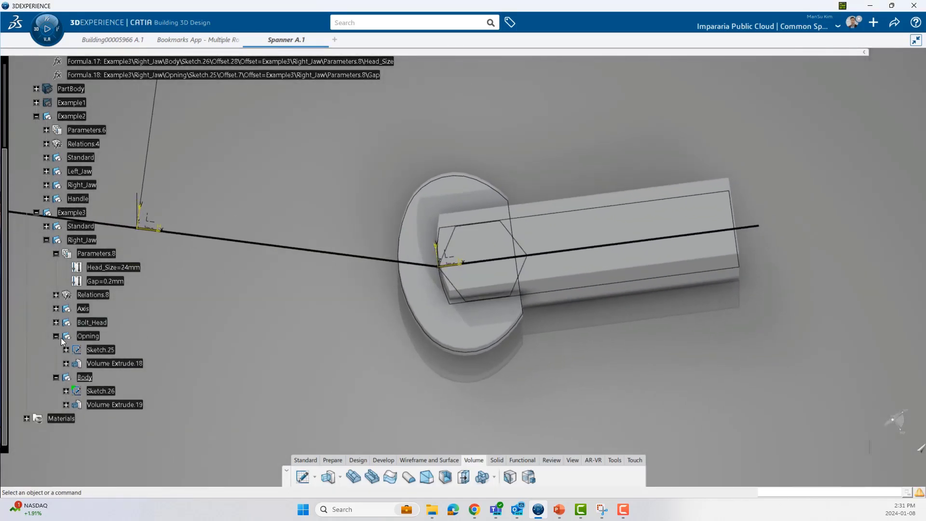
{"action": "scroll", "coordinate": [62, 341], "scroll_direction": "down", "scroll_amount": 1}
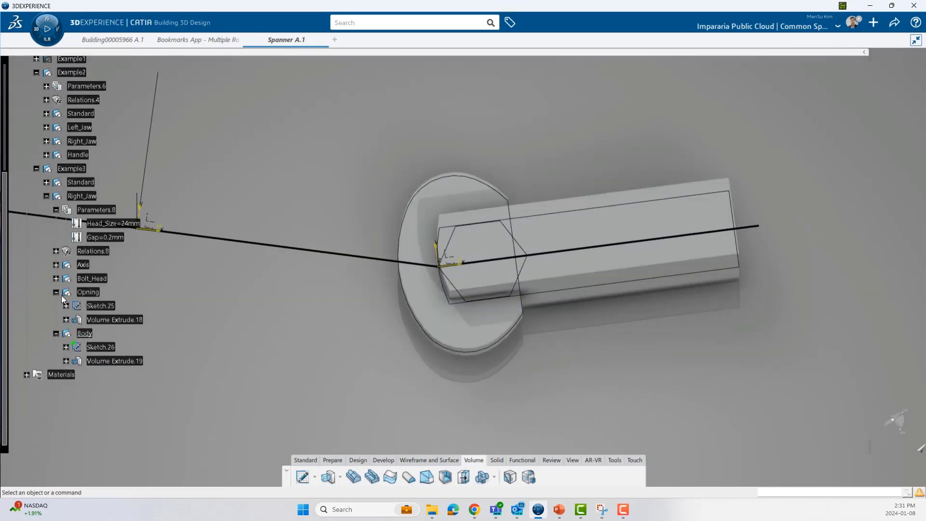
{"action": "scroll", "coordinate": [107, 323], "scroll_direction": "up", "scroll_amount": 2}
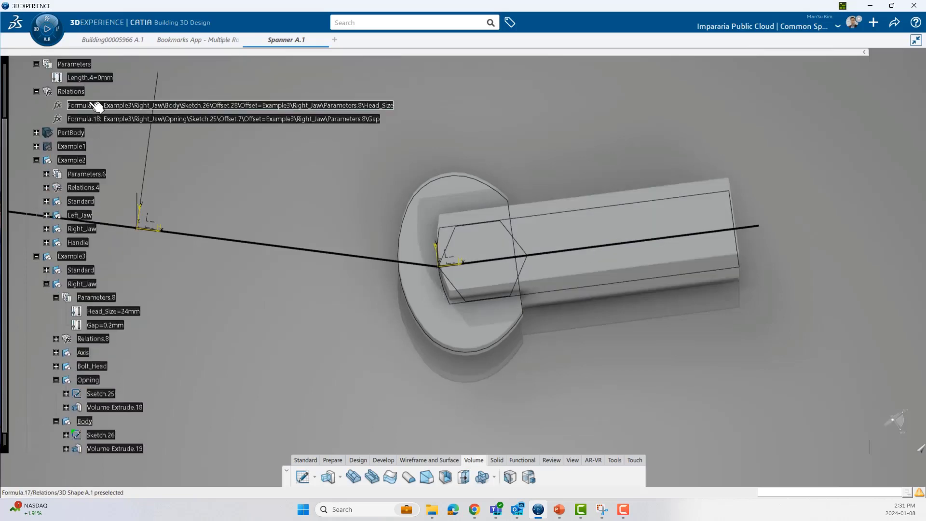
{"action": "left_click", "coordinate": [97, 106]}
{"action": "left_click", "coordinate": [104, 119], "text": "ctrl"}
{"action": "right_click", "coordinate": [104, 120]}
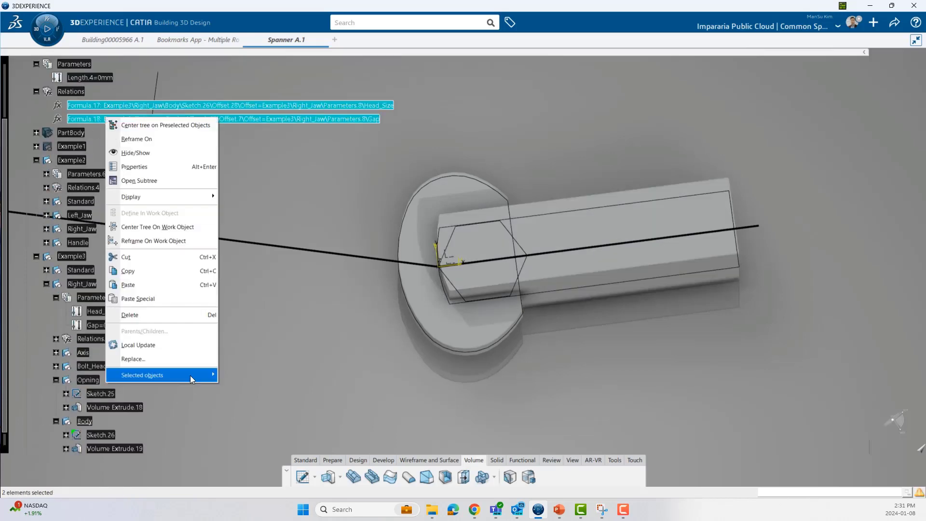
{"action": "mouse_move", "coordinate": [191, 379]}
{"action": "left_click", "coordinate": [237, 403]}
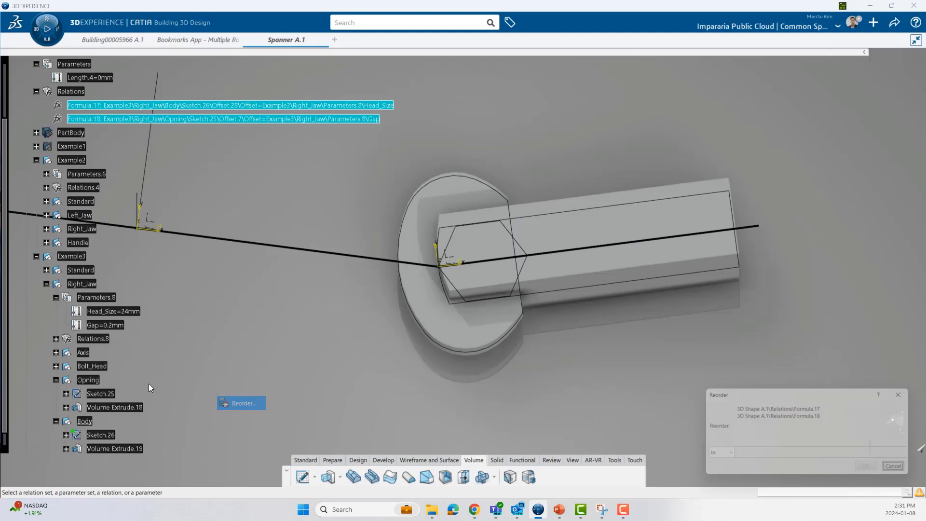
{"action": "left_click", "coordinate": [102, 341]}
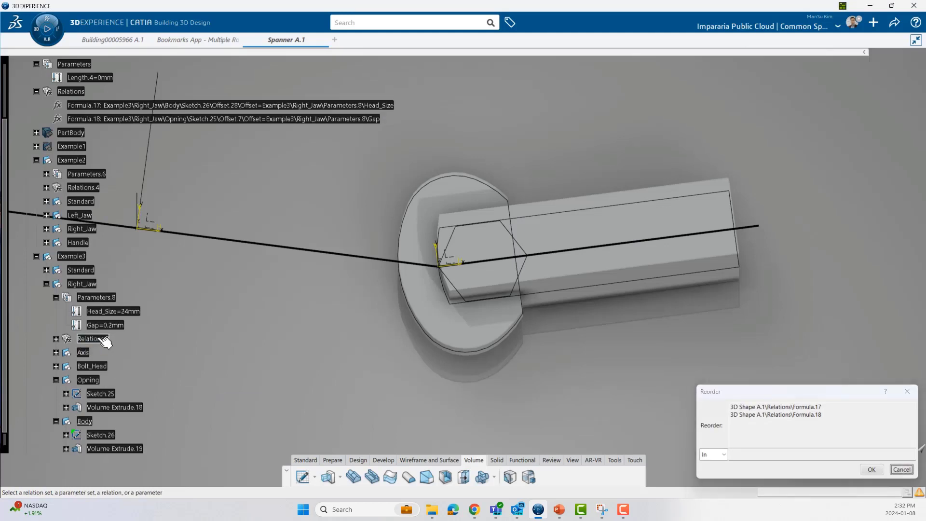
{"action": "left_click", "coordinate": [872, 469]}
Collapse the Opning and Body geometrical sets of Right_Jaw in the tree.
{"action": "scroll", "coordinate": [170, 333], "scroll_direction": "down", "scroll_amount": 5}
{"action": "left_click", "coordinate": [70, 309]}
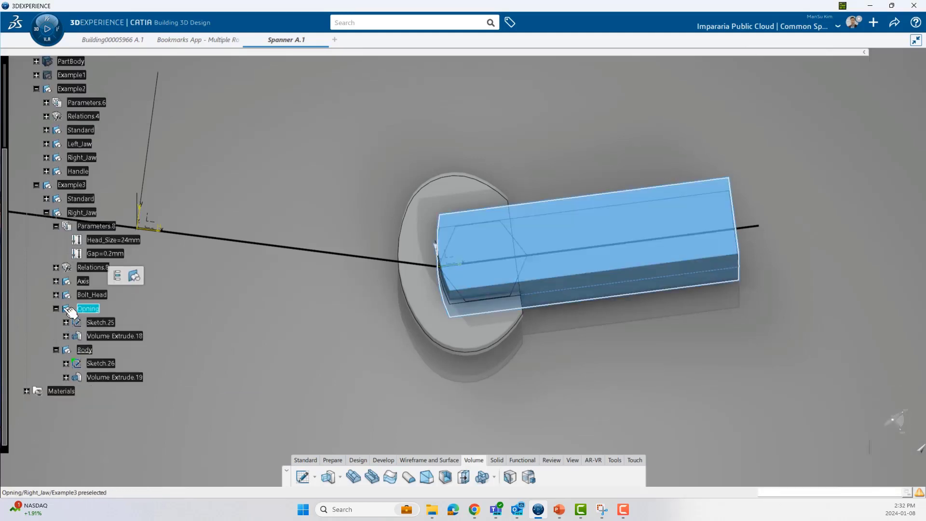
{"action": "left_click", "coordinate": [56, 308]}
{"action": "left_click", "coordinate": [87, 323]}
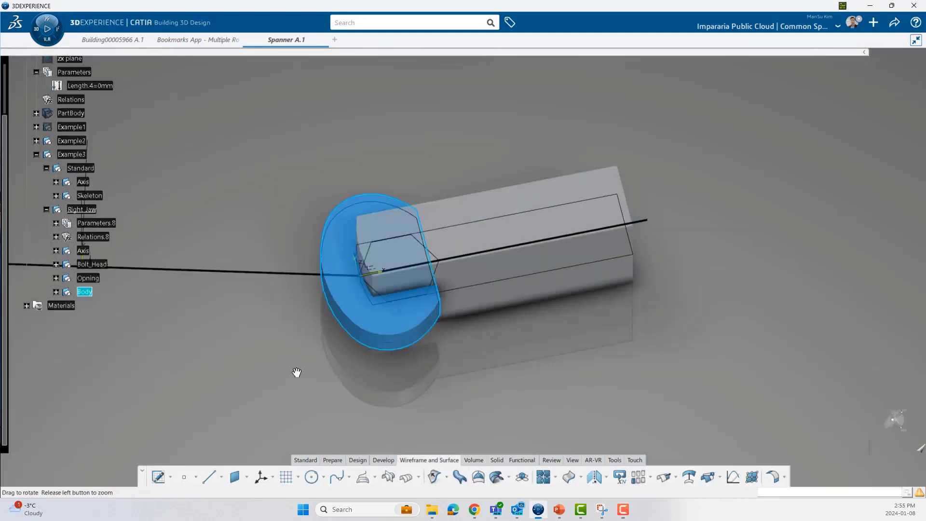
Examine the size texts on the Example2 spanner and compare its layout with Example3's jaw and skeleton lines.
{"action": "middle_click_drag", "start_coordinate": [299, 372], "coordinate": [413, 373]}
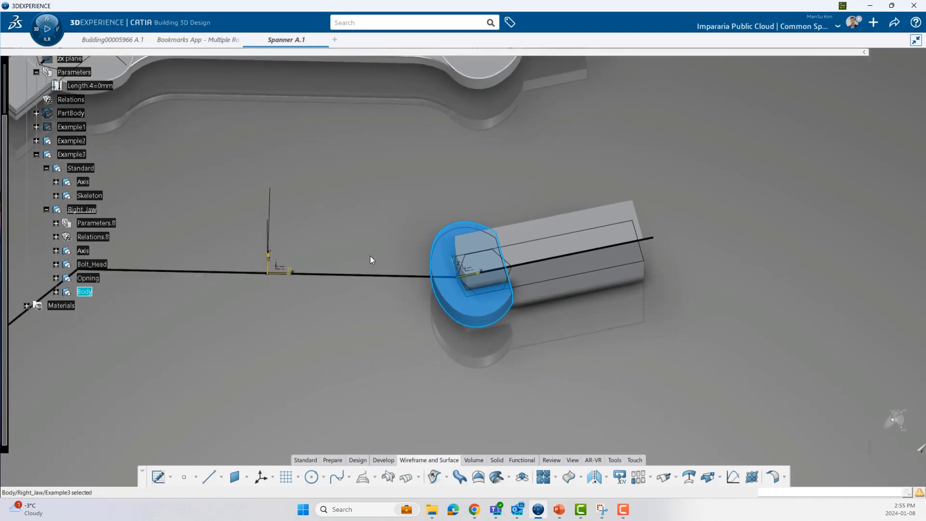
{"action": "middle_click_drag", "start_coordinate": [372, 305], "coordinate": [467, 270]}
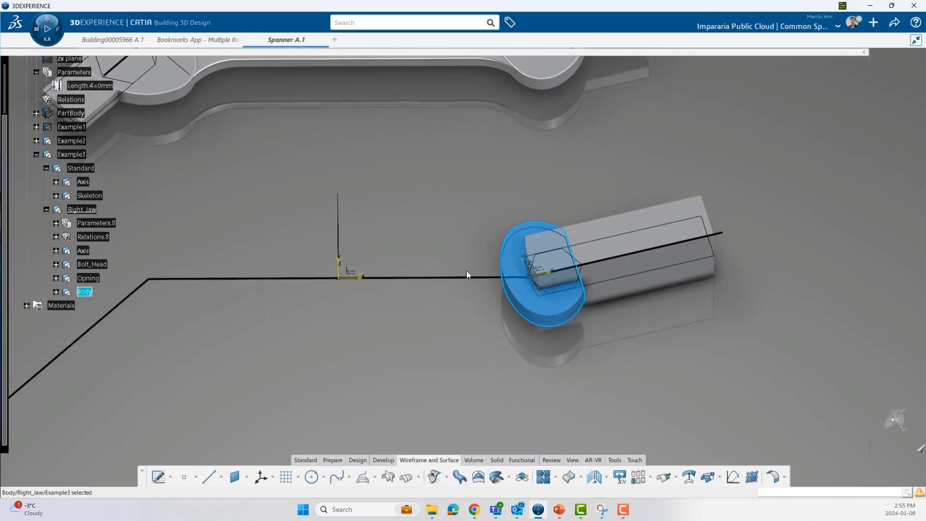
{"action": "middle_click_drag", "start_coordinate": [573, 283], "coordinate": [464, 354]}
{"action": "left_click", "coordinate": [482, 297]}
{"action": "middle_click_drag", "start_coordinate": [470, 267], "coordinate": [472, 313]}
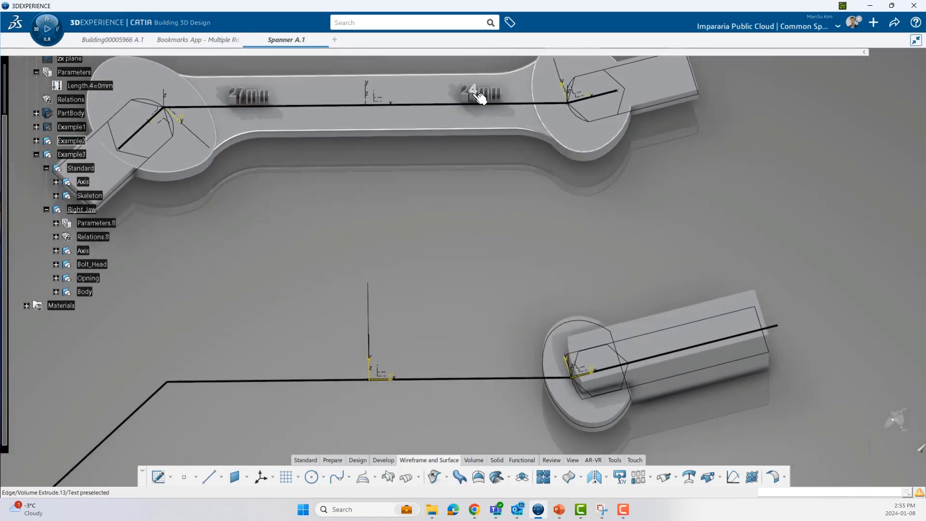
{"action": "middle_click_drag", "start_coordinate": [464, 94], "coordinate": [462, 144]}
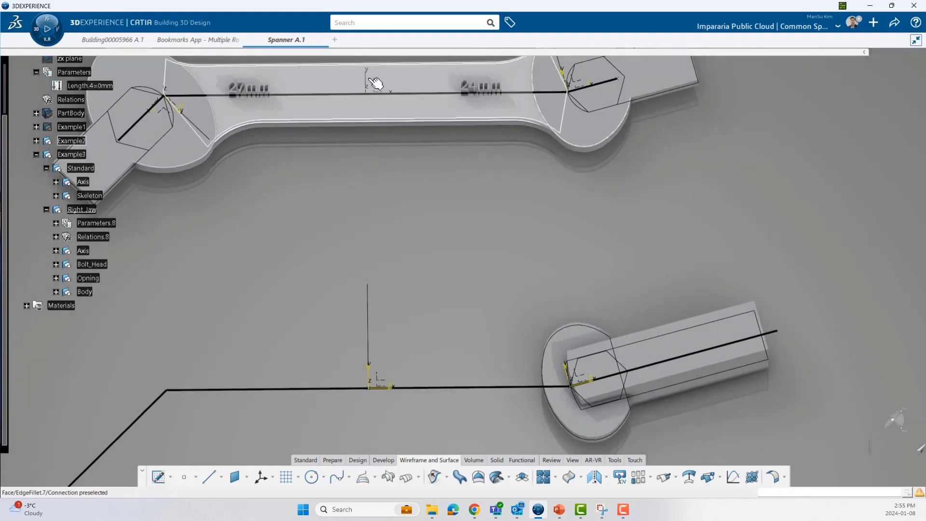
{"action": "middle_click_drag", "start_coordinate": [476, 303], "coordinate": [494, 335]}
{"action": "left_click", "coordinate": [635, 338]}
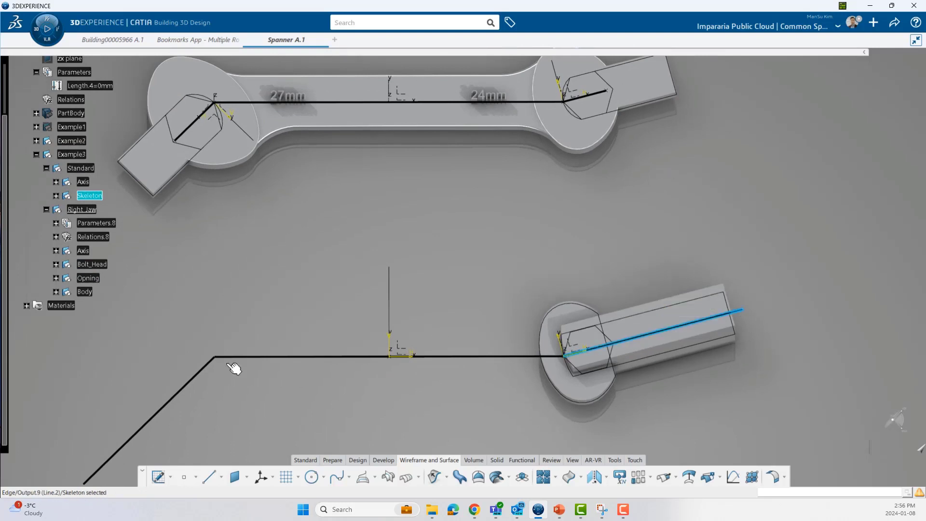
{"action": "left_click", "coordinate": [202, 367]}
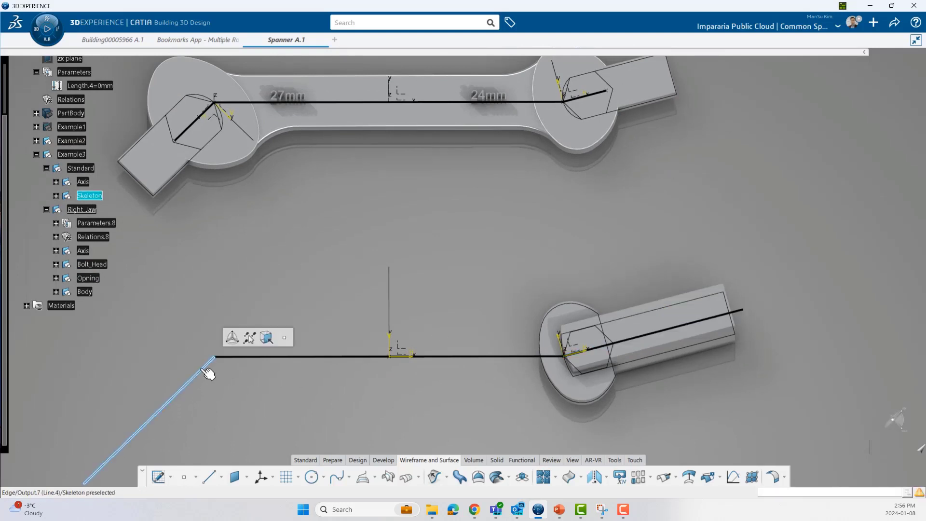
{"action": "left_click", "coordinate": [337, 291]}
{"action": "middle_click_drag", "start_coordinate": [491, 366], "coordinate": [461, 358]}
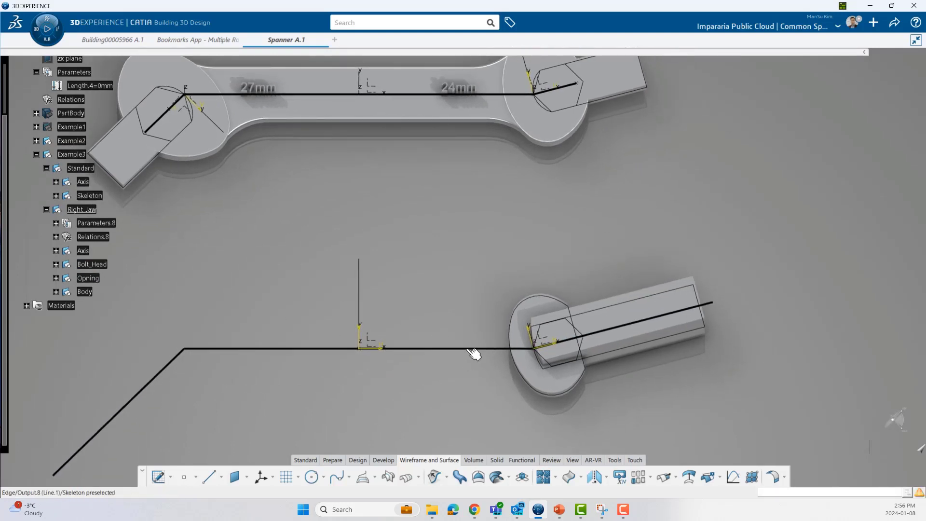
Add a geometrical set inside Example3's Right_Jaw and name it Text.
{"action": "left_click", "coordinate": [86, 210]}
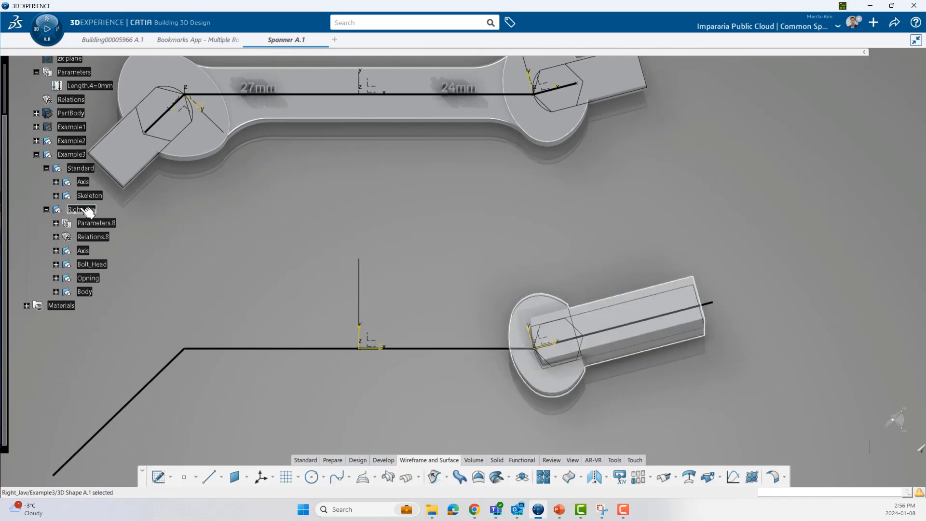
{"action": "left_click", "coordinate": [113, 175]}
{"action": "left_click", "coordinate": [98, 305]}
{"action": "key", "text": "alt+Return"}
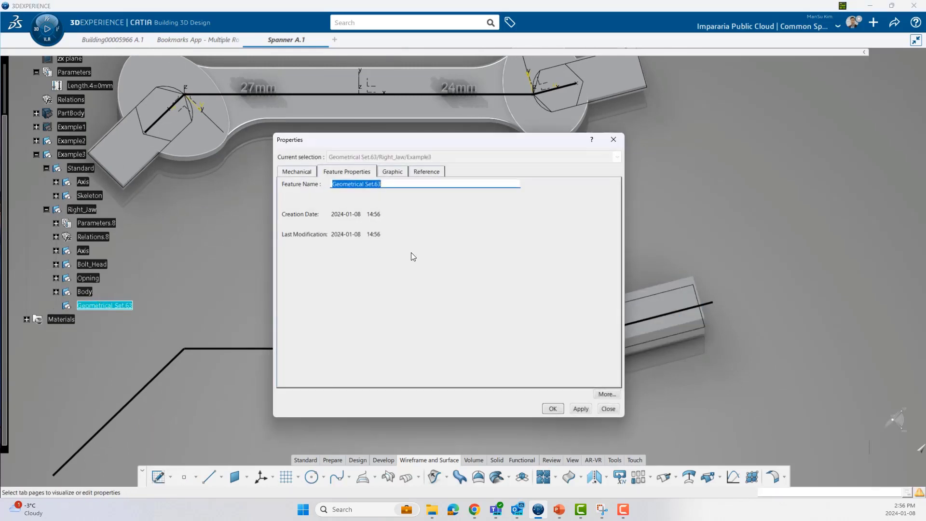
{"action": "type", "text": "Text"}
{"action": "left_click", "coordinate": [553, 408]}
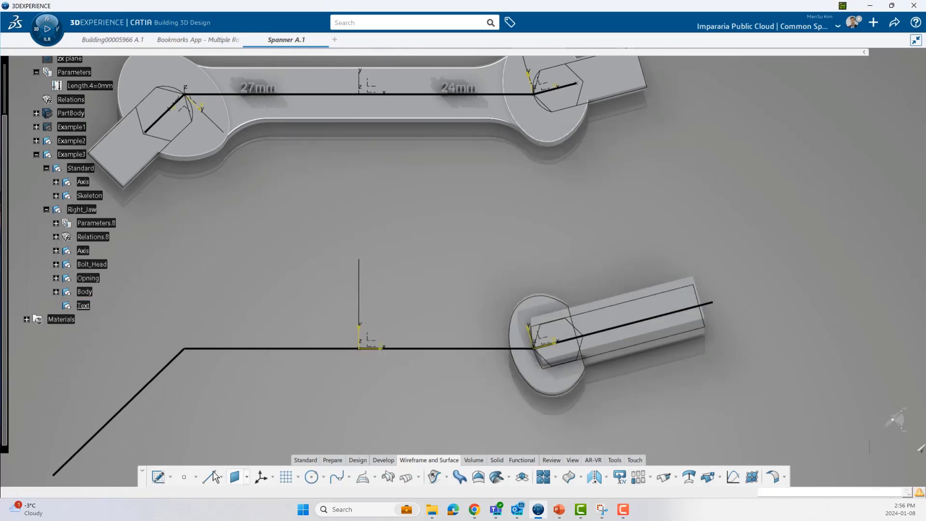
{"action": "left_click", "coordinate": [158, 476]}
{"action": "left_click", "coordinate": [376, 343]}
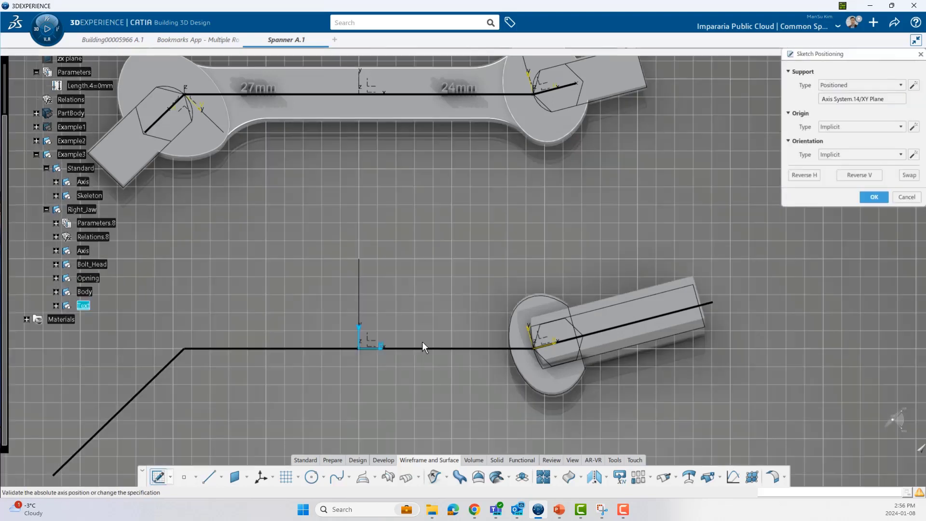
{"action": "left_click", "coordinate": [873, 197]}
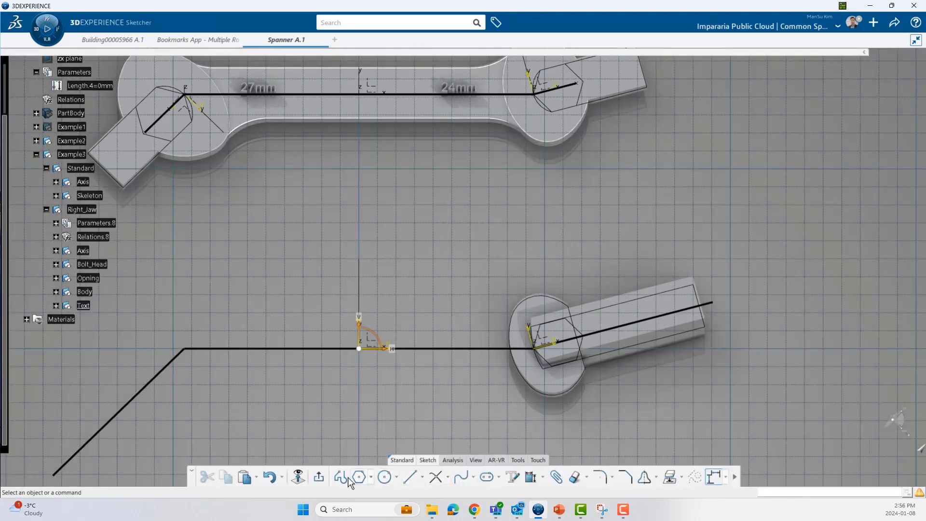
{"action": "left_click", "coordinate": [512, 477]}
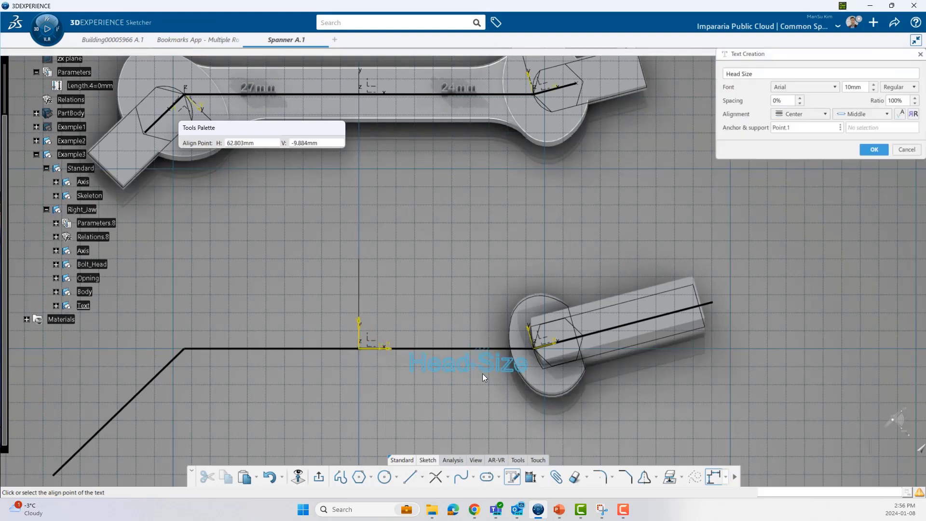
{"action": "scroll", "coordinate": [482, 345], "scroll_direction": "down", "scroll_amount": 1}
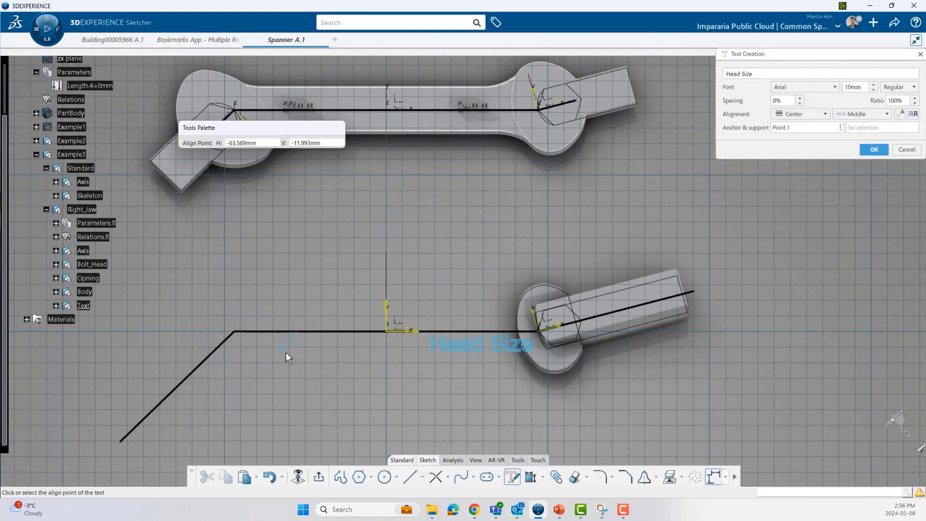
{"action": "middle_click_drag", "start_coordinate": [408, 343], "coordinate": [413, 335]}
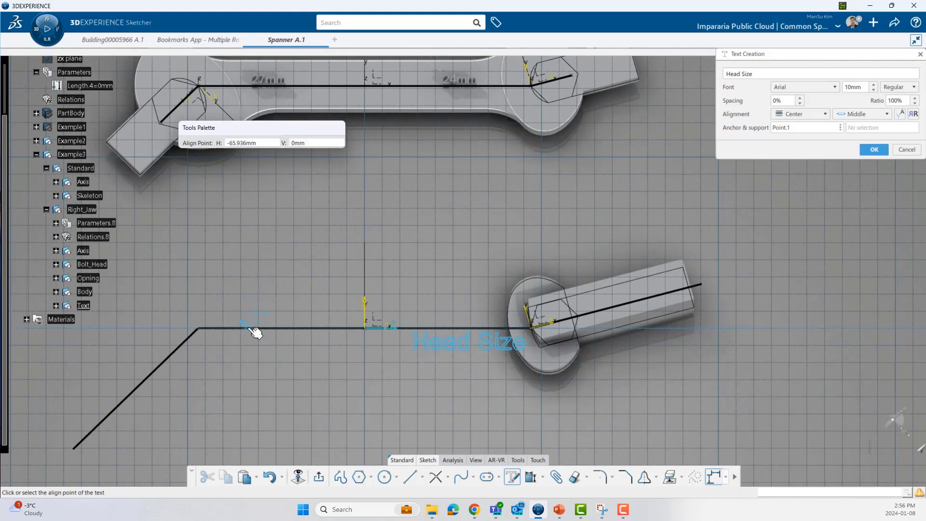
{"action": "left_click", "coordinate": [906, 150]}
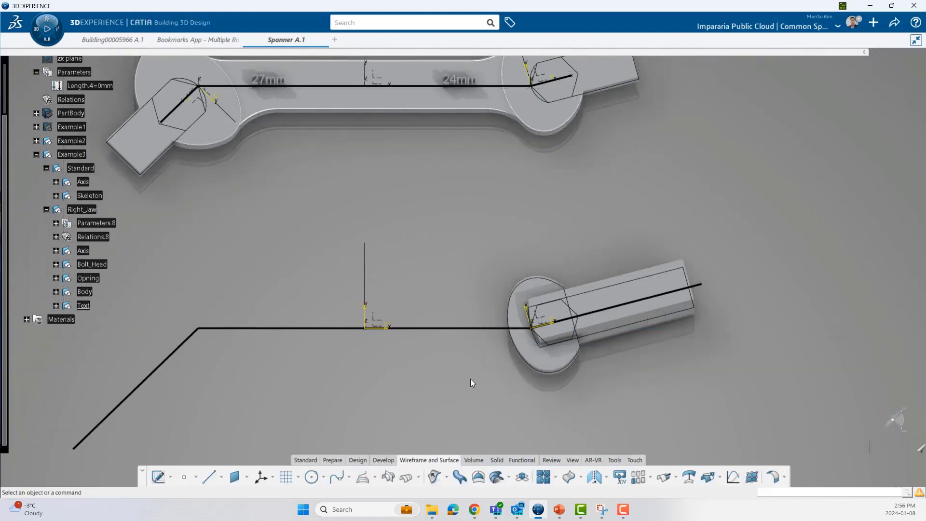
{"action": "middle_click_drag", "start_coordinate": [470, 381], "coordinate": [471, 374]}
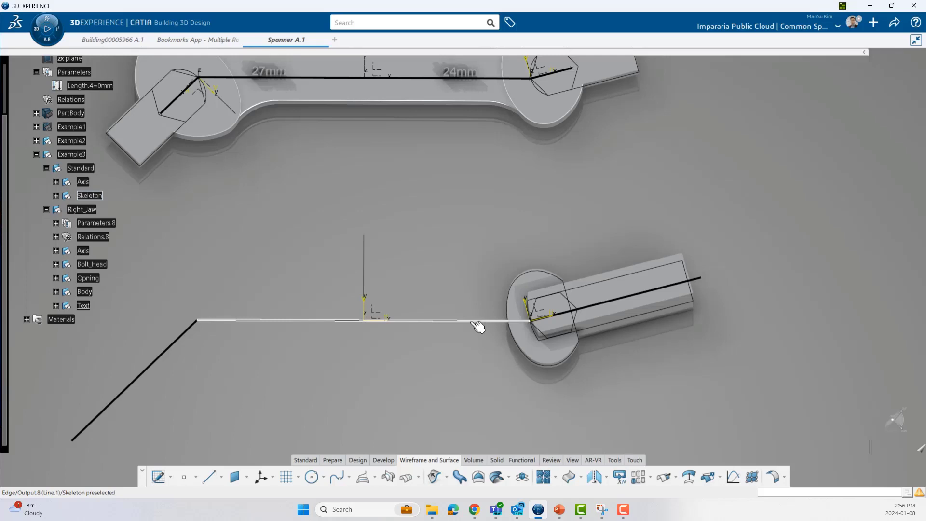
{"action": "left_click", "coordinate": [532, 319]}
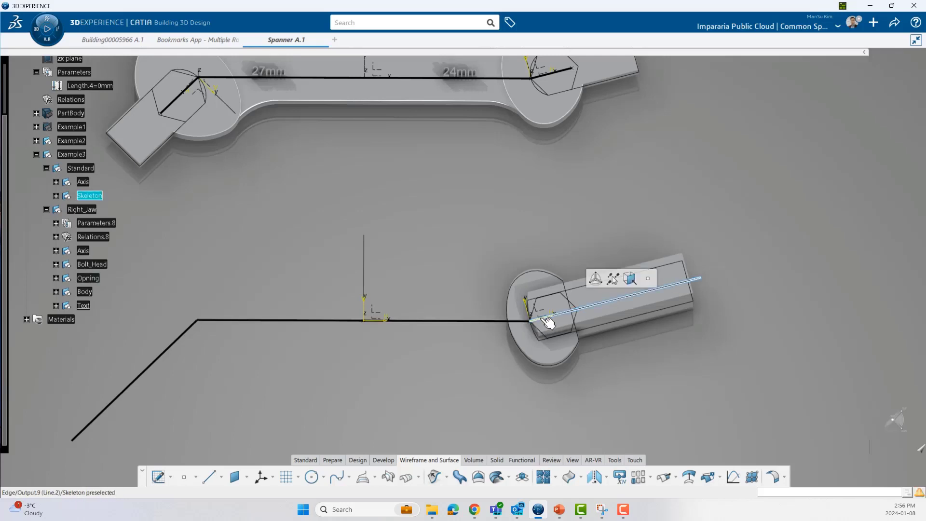
{"action": "left_click", "coordinate": [217, 353]}
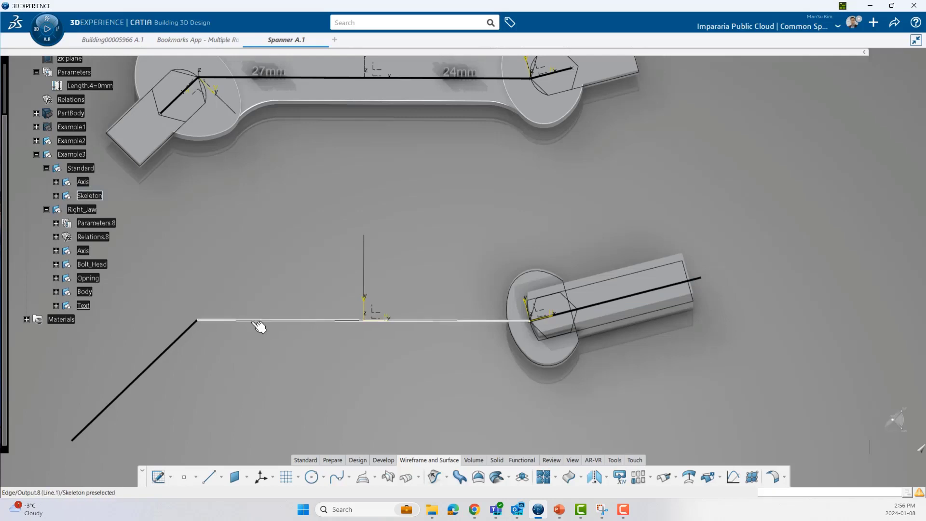
{"action": "middle_click_drag", "start_coordinate": [345, 357], "coordinate": [396, 373]}
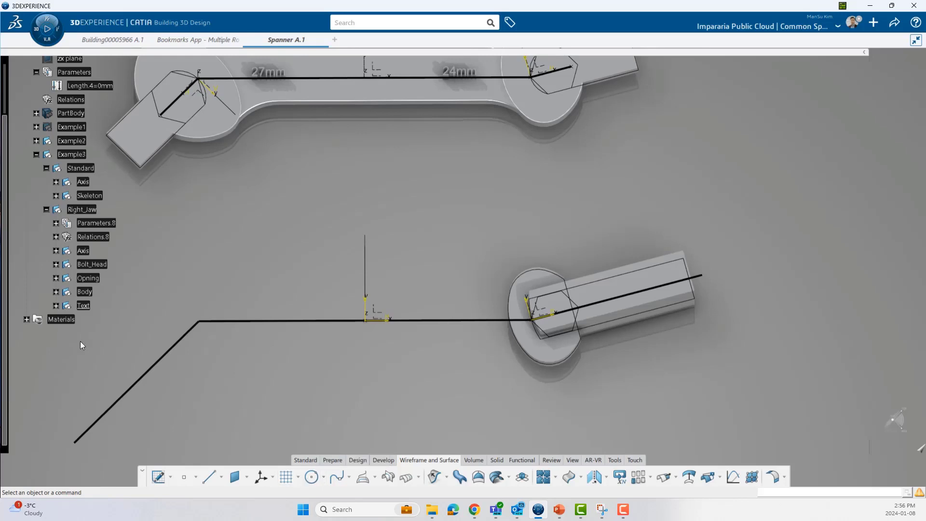
Create a whole circle of radius 30 mm centred on Point.12 of Right_Jaw, supported on the jaw's Axis System.15 plane.
{"action": "left_click", "coordinate": [311, 478]}
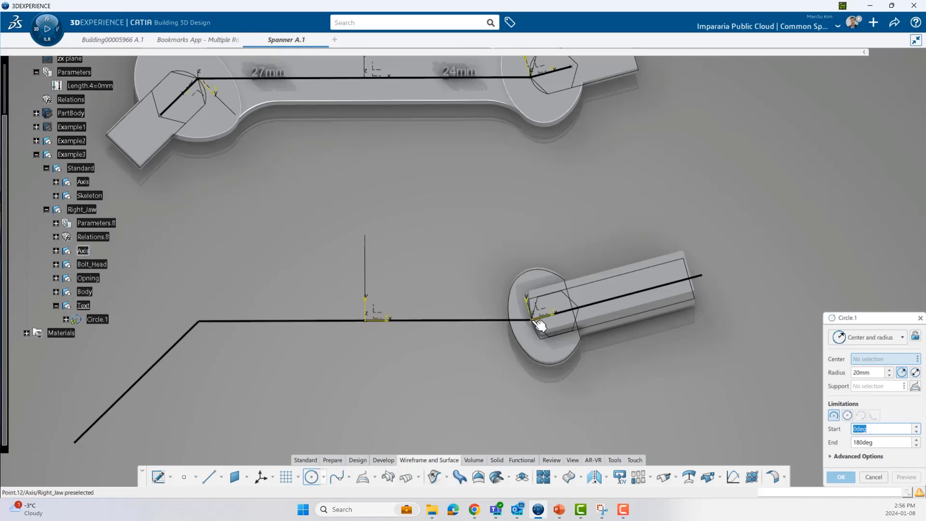
{"action": "left_click", "coordinate": [543, 333]}
{"action": "middle_click_drag", "start_coordinate": [539, 375], "coordinate": [521, 372]}
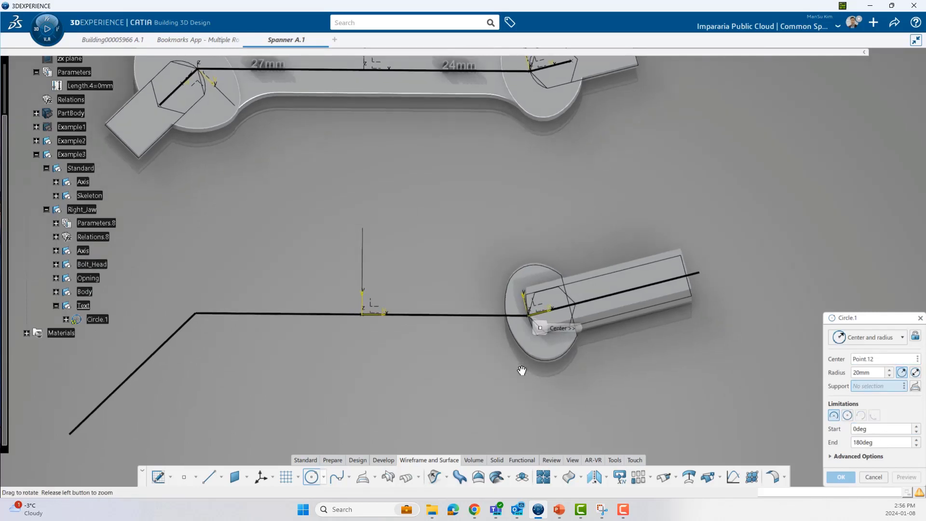
{"action": "left_click", "coordinate": [545, 308]}
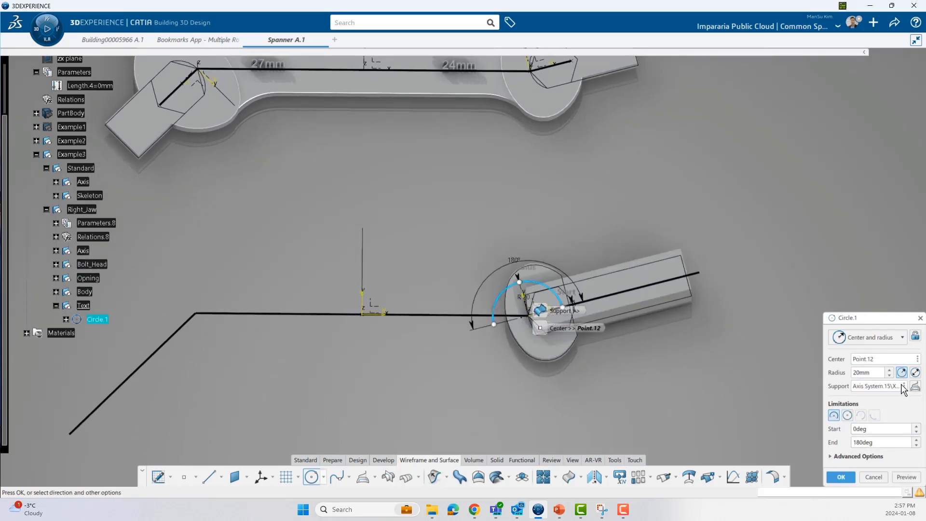
{"action": "left_click", "coordinate": [846, 416]}
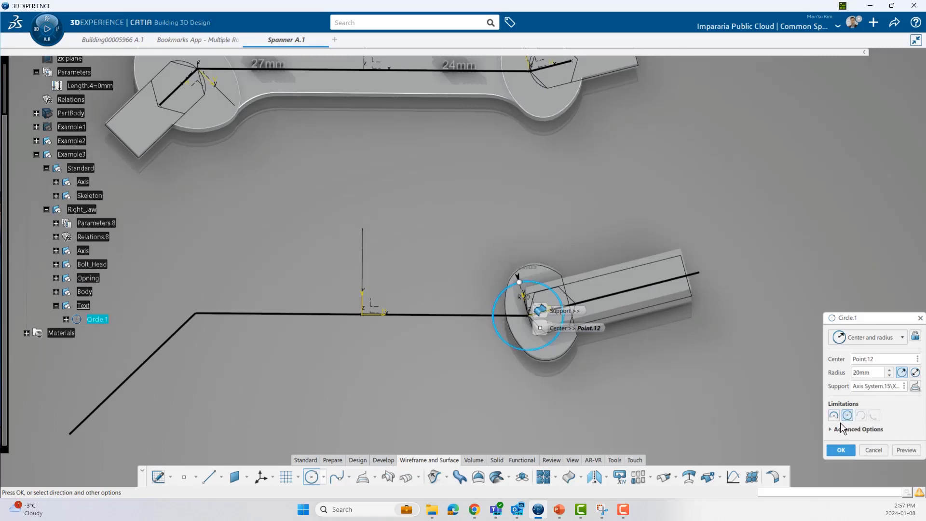
{"action": "scroll", "coordinate": [564, 374], "scroll_direction": "up", "scroll_amount": 5}
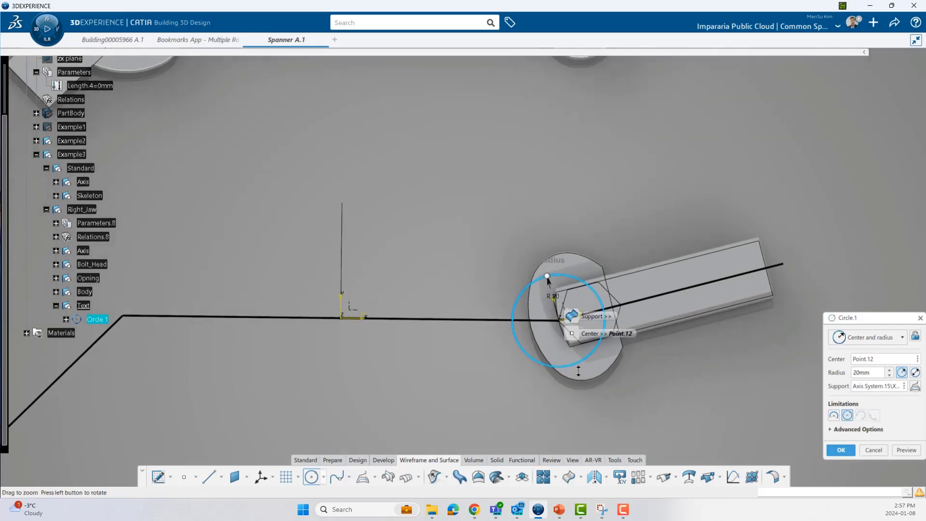
{"action": "middle_click_drag", "start_coordinate": [576, 365], "coordinate": [559, 347]}
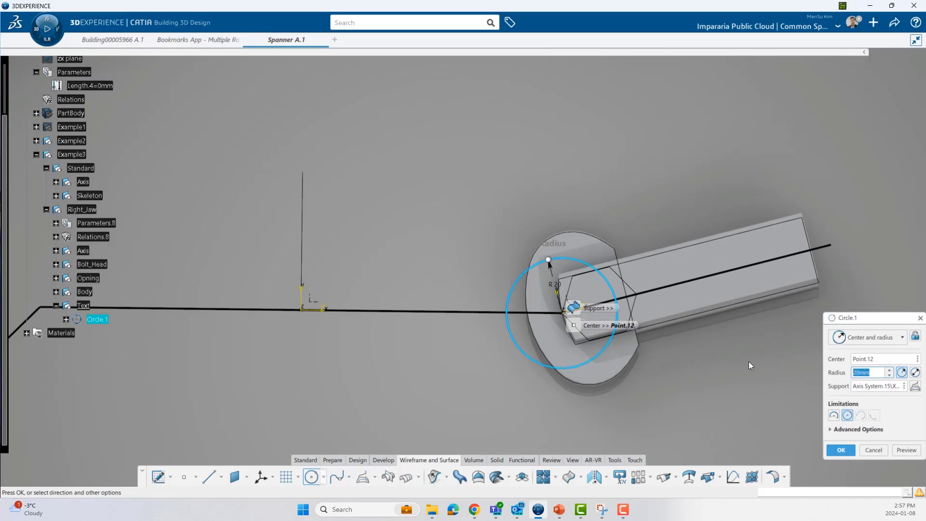
{"action": "type", "text": "30"}
{"action": "middle_click_drag", "start_coordinate": [403, 323], "coordinate": [446, 333]}
{"action": "left_click", "coordinate": [841, 449]}
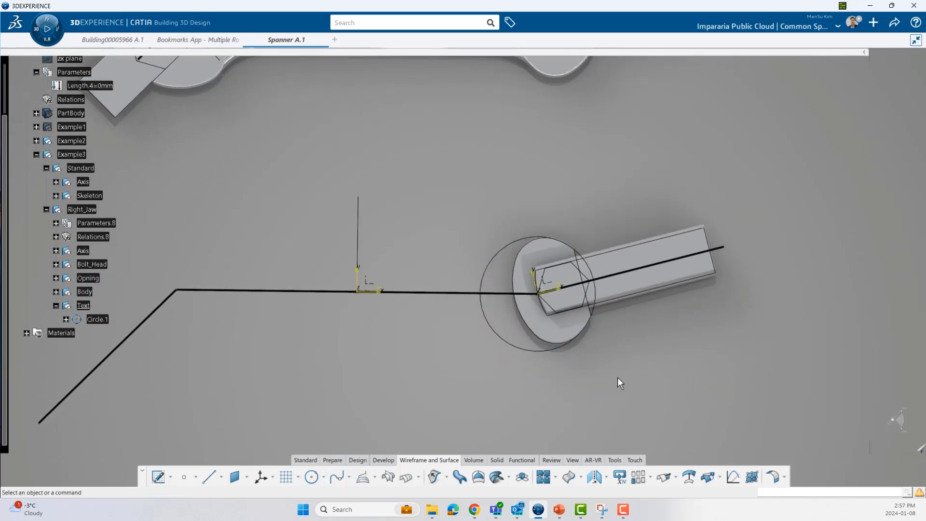
Intersect the new circle with the horizontal skeleton line in the Text set, and hide the circle.
{"action": "middle_click_drag", "start_coordinate": [426, 328], "coordinate": [430, 323]}
{"action": "left_click", "coordinate": [489, 294]}
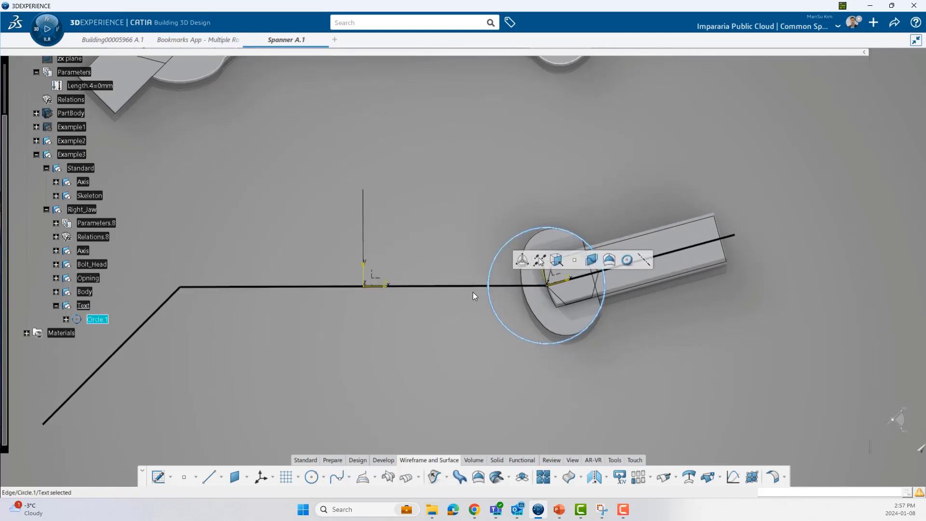
{"action": "left_click", "coordinate": [253, 302]}
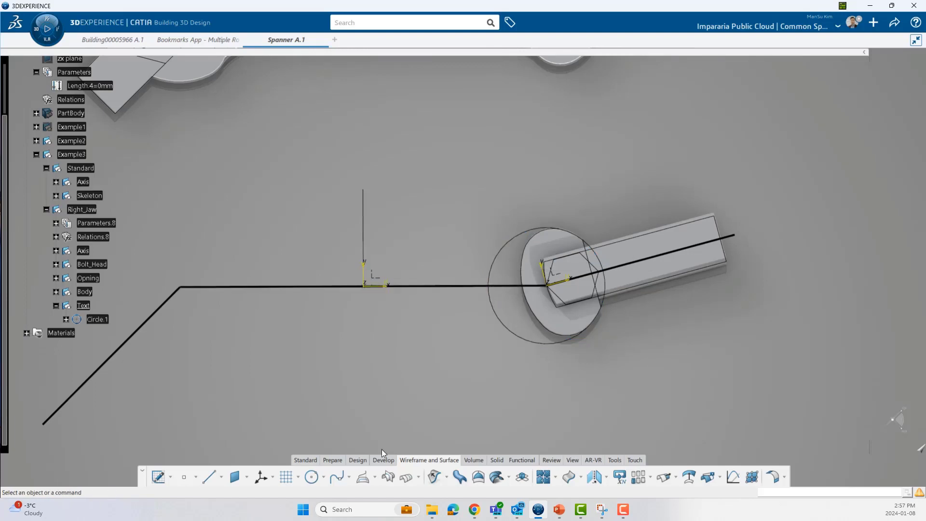
{"action": "left_click", "coordinate": [388, 477]}
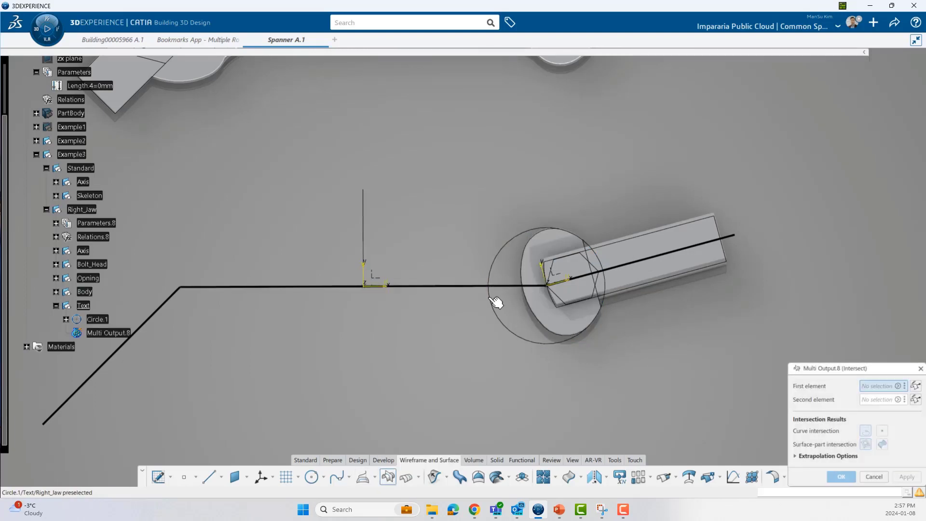
{"action": "left_click", "coordinate": [501, 304]}
{"action": "left_click", "coordinate": [508, 289]}
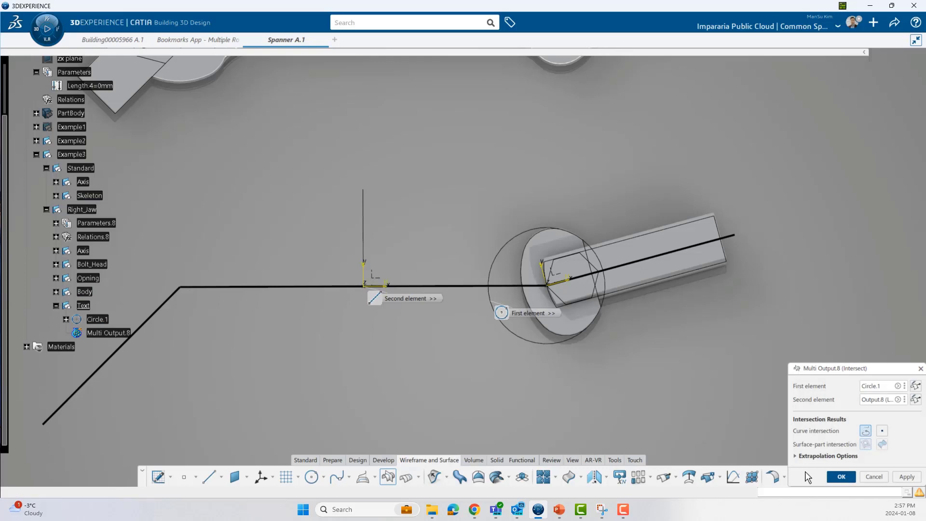
{"action": "key", "text": "Return"}
{"action": "right_click", "coordinate": [100, 318]}
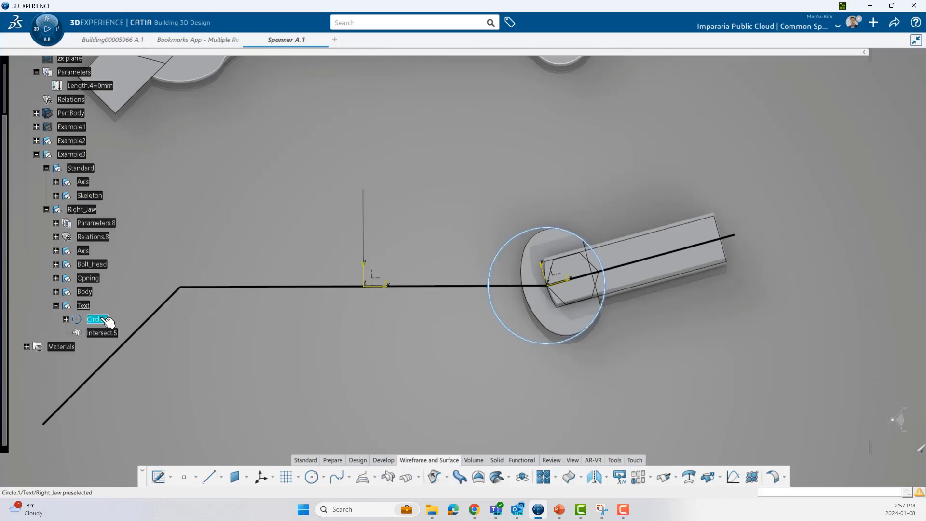
{"action": "key", "text": "h"}
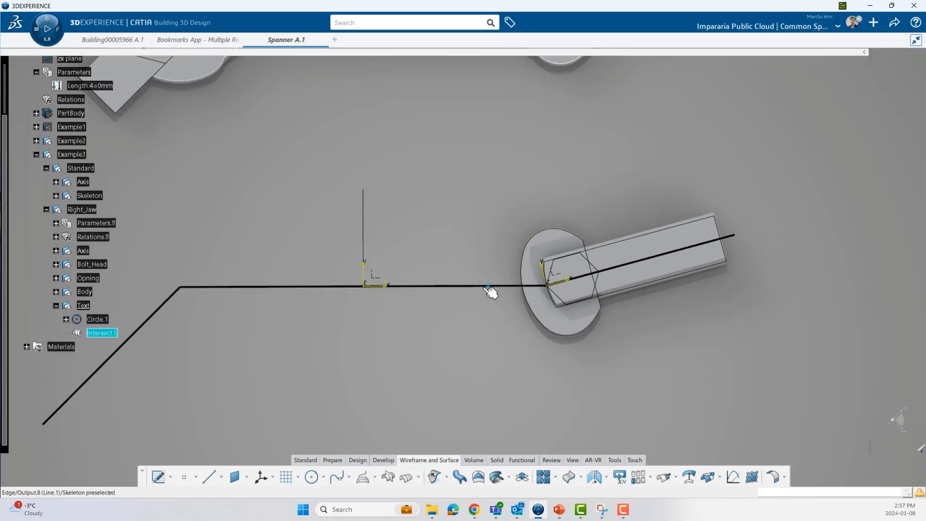
Start a positioned sketch in the Text set on the XY plane of Axis System.14.
{"action": "middle_click_drag", "start_coordinate": [471, 329], "coordinate": [478, 322]}
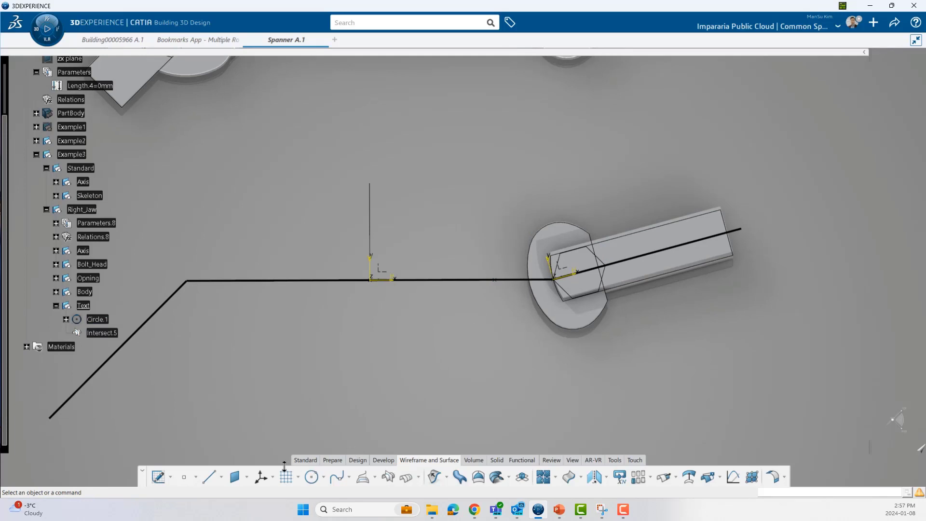
{"action": "left_click", "coordinate": [159, 480]}
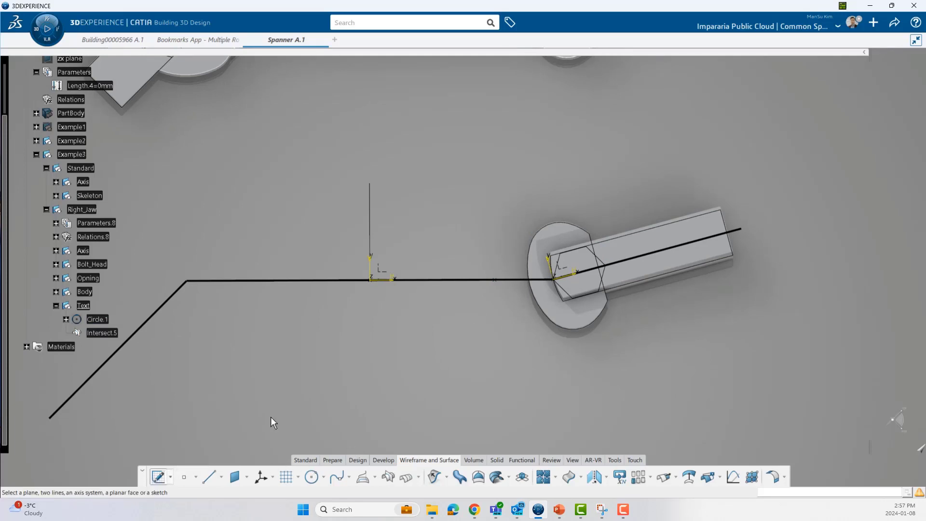
{"action": "left_click", "coordinate": [387, 277]}
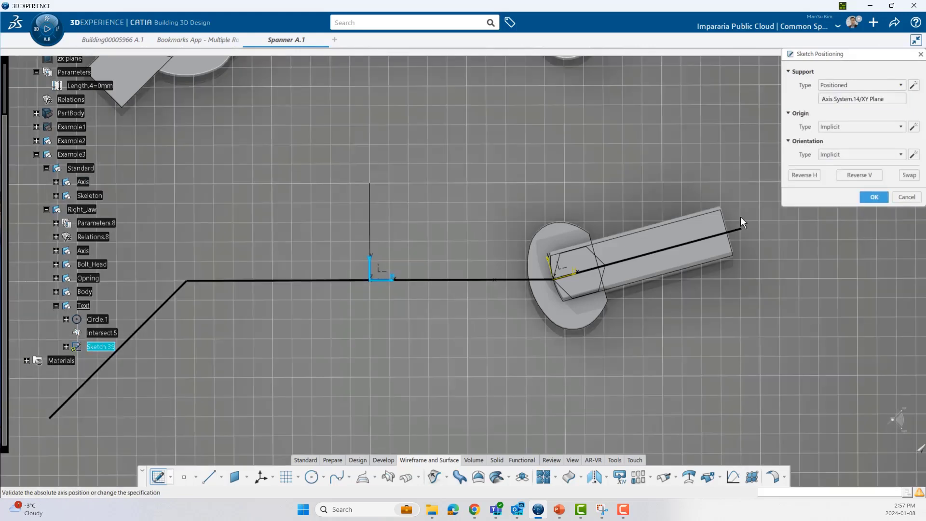
{"action": "left_click", "coordinate": [880, 196]}
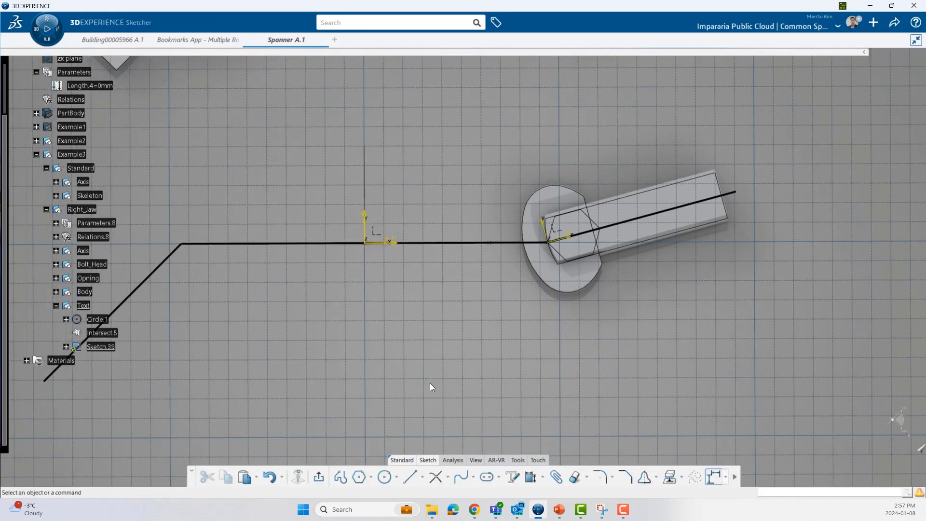
Create the sketch text Head Size below the horizontal skeleton line in 5 mm Arial Regular with Center and Middle alignment.
{"action": "left_click", "coordinate": [511, 477]}
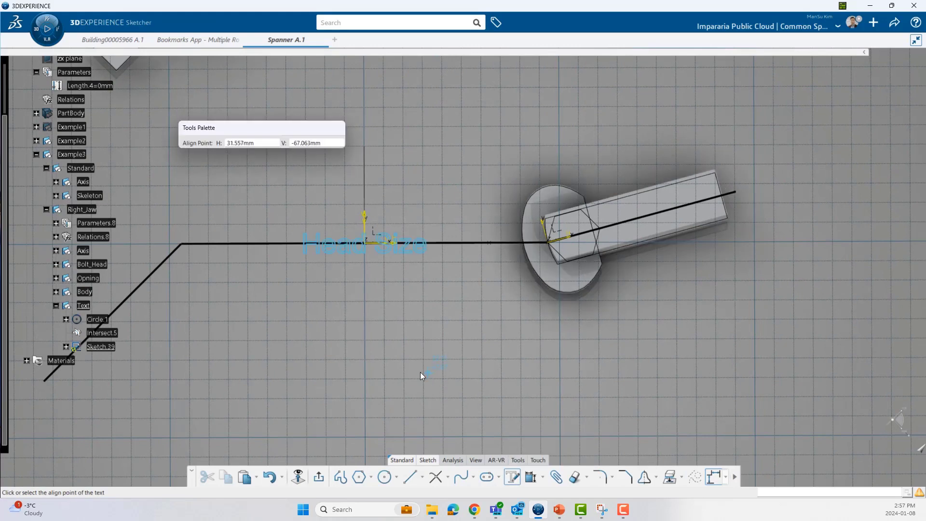
{"action": "middle_click_drag", "start_coordinate": [442, 401], "coordinate": [415, 372]}
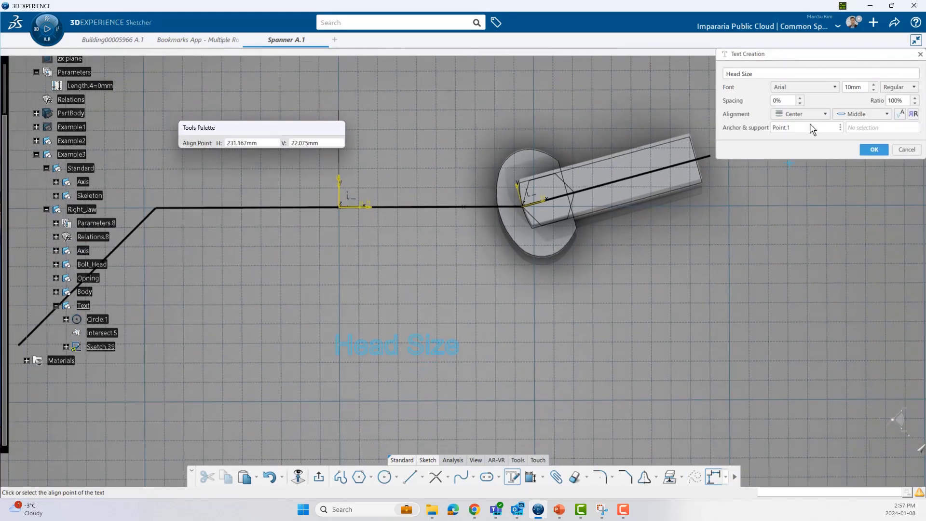
{"action": "left_click", "coordinate": [797, 115]}
{"action": "left_click", "coordinate": [794, 134]}
{"action": "left_click", "coordinate": [855, 115]}
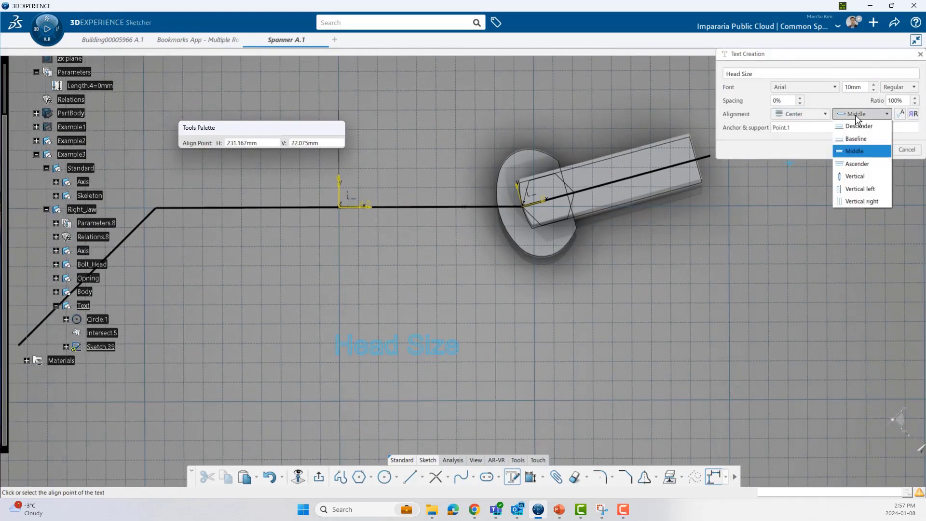
{"action": "left_click", "coordinate": [862, 150]}
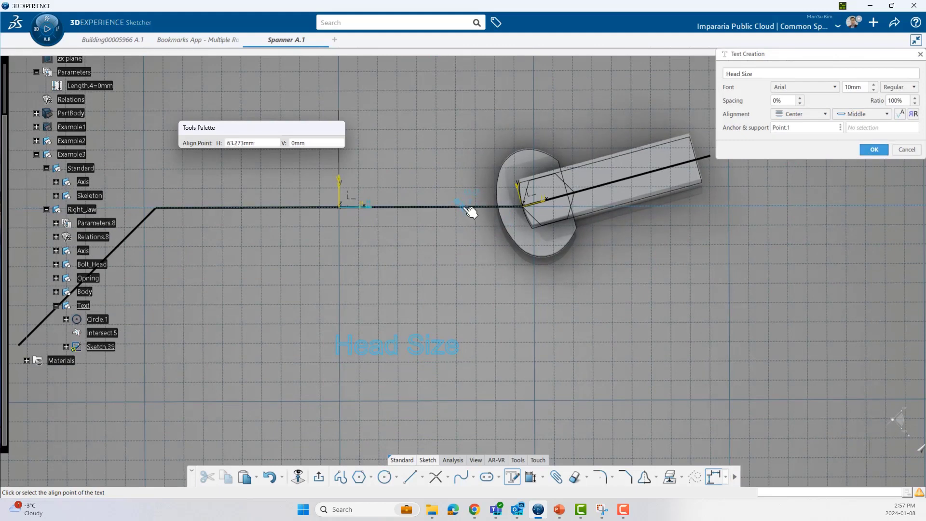
{"action": "mouse_move", "coordinate": [471, 279]}
{"action": "middle_mouse_down"}
{"action": "mouse_move", "coordinate": [502, 289]}
{"action": "mouse_move", "coordinate": [502, 268]}
{"action": "middle_mouse_up"}
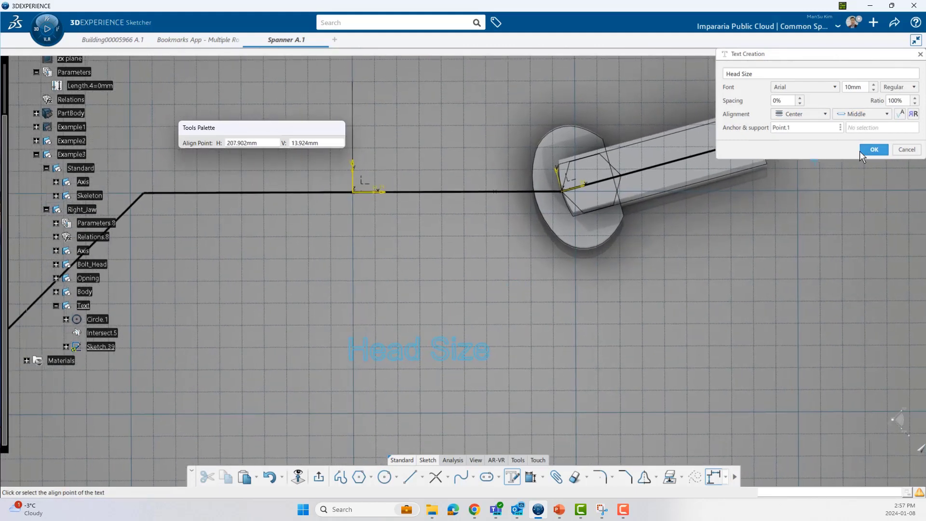
{"action": "double_click", "coordinate": [867, 83]}
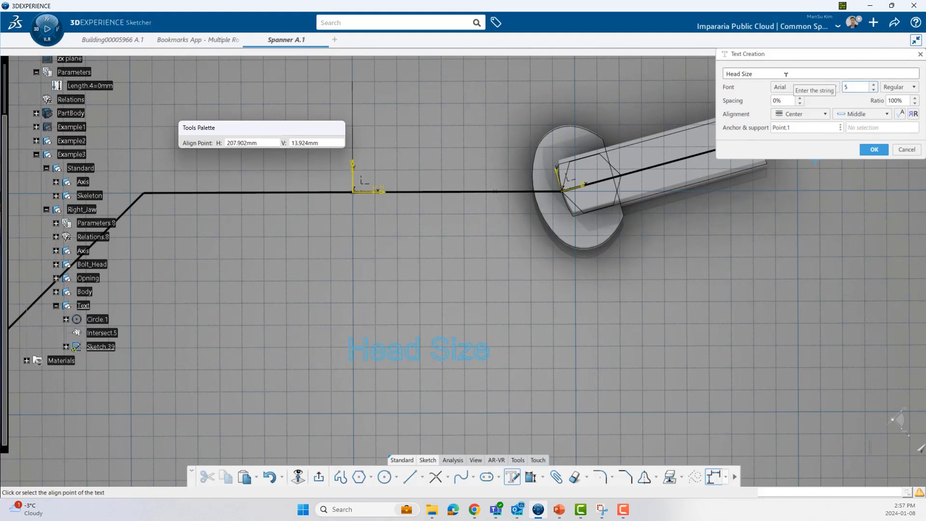
{"action": "key", "text": "Tab"}
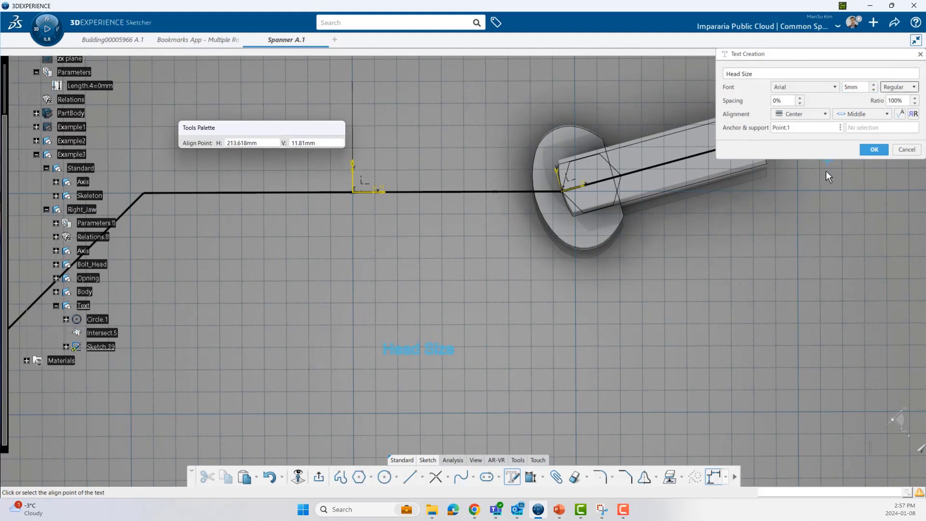
{"action": "left_click", "coordinate": [882, 150]}
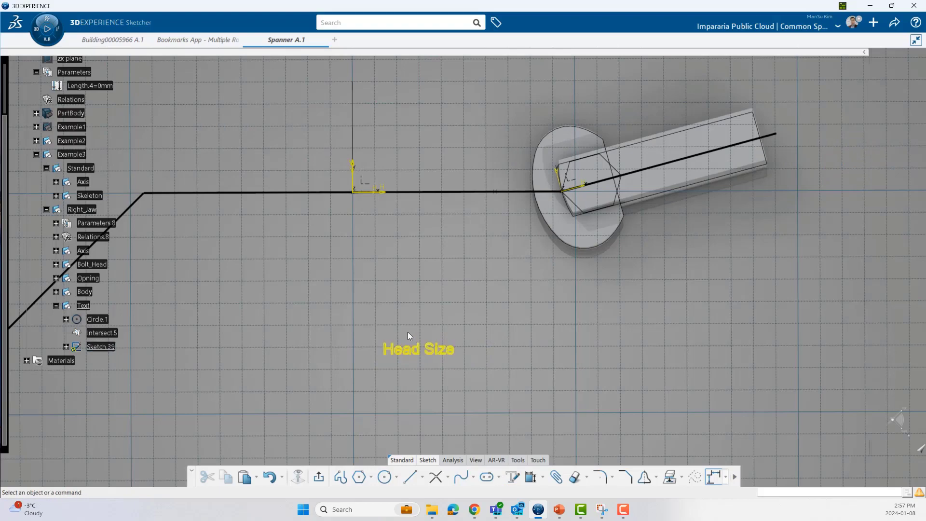
Constrain the Head Size text's anchor point to coincide with the Intersect.5 point on the horizontal skeleton line.
{"action": "left_click", "coordinate": [419, 349]}
{"action": "middle_click_drag", "start_coordinate": [444, 364], "coordinate": [438, 276]}
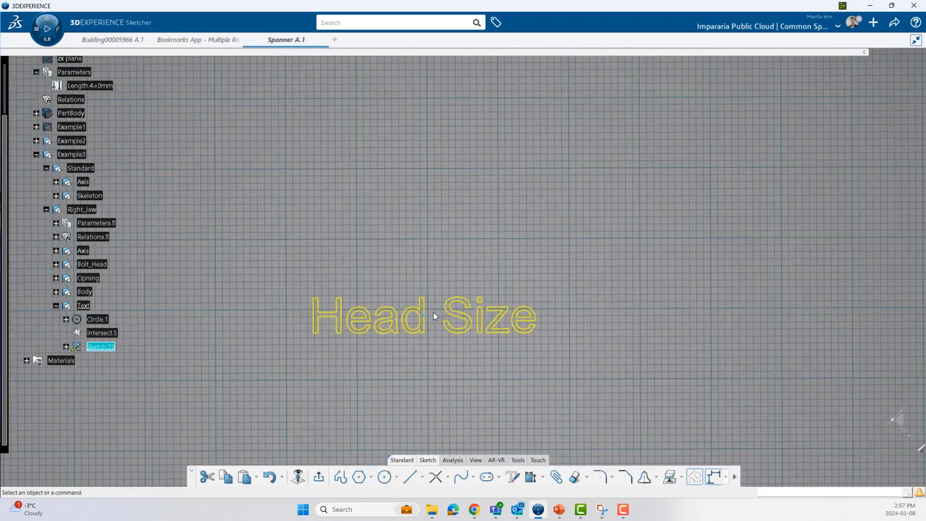
{"action": "left_click", "coordinate": [431, 312]}
{"action": "left_click", "coordinate": [423, 316]}
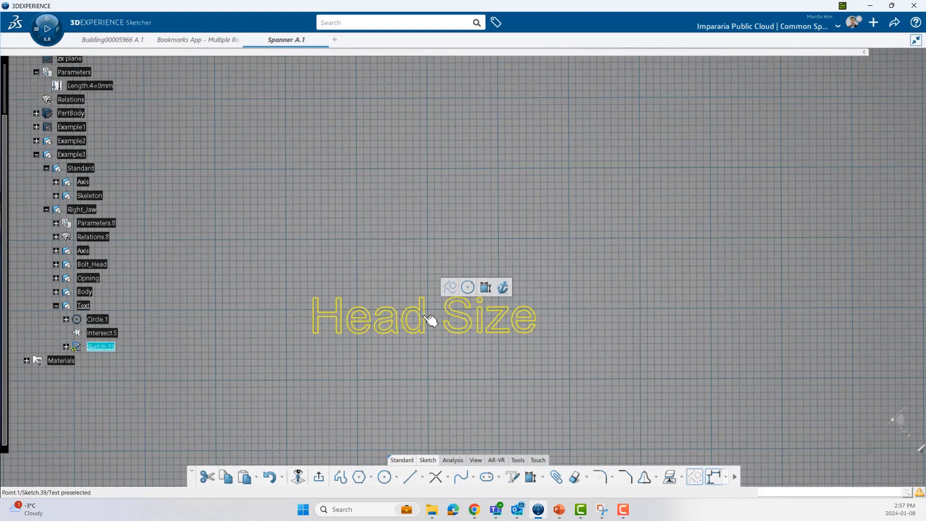
{"action": "left_click", "coordinate": [421, 446]}
{"action": "left_click", "coordinate": [534, 480]}
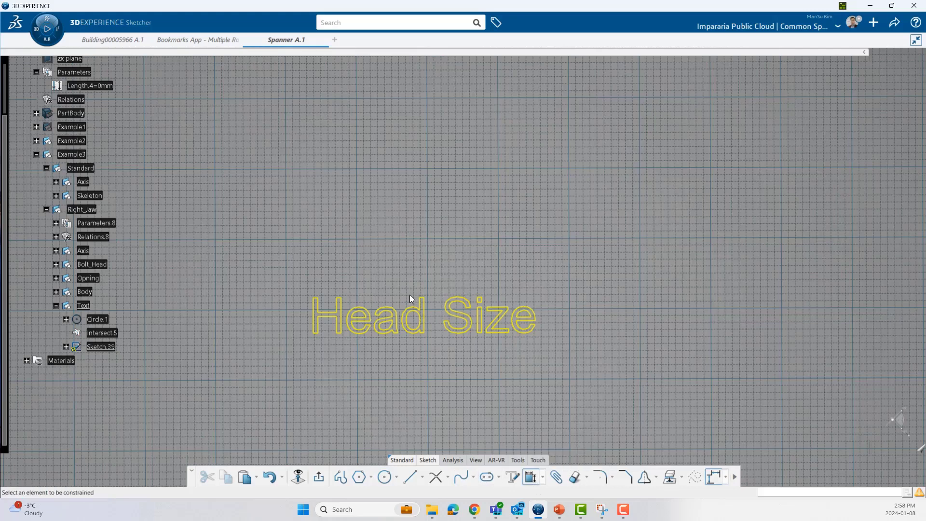
{"action": "left_click", "coordinate": [425, 320]}
{"action": "middle_click_drag", "start_coordinate": [439, 326], "coordinate": [455, 376]}
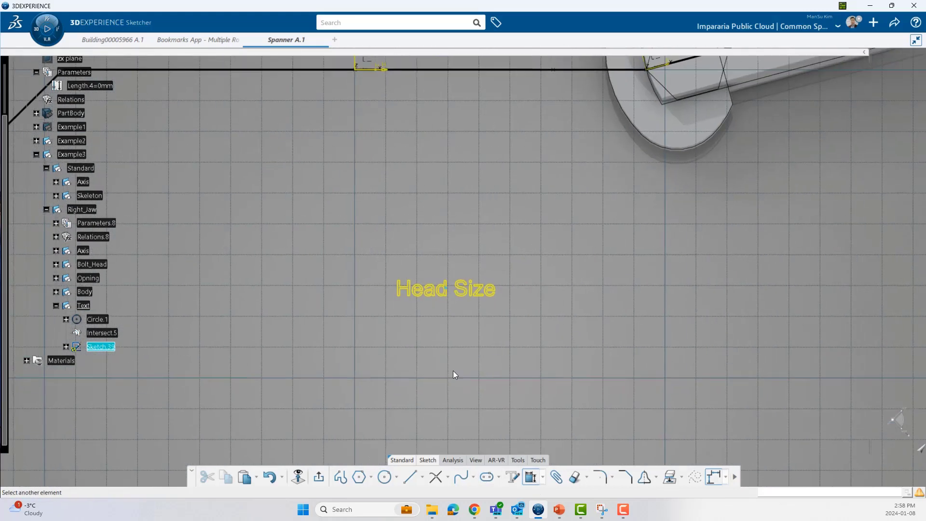
{"action": "middle_click_drag", "start_coordinate": [509, 194], "coordinate": [461, 294]}
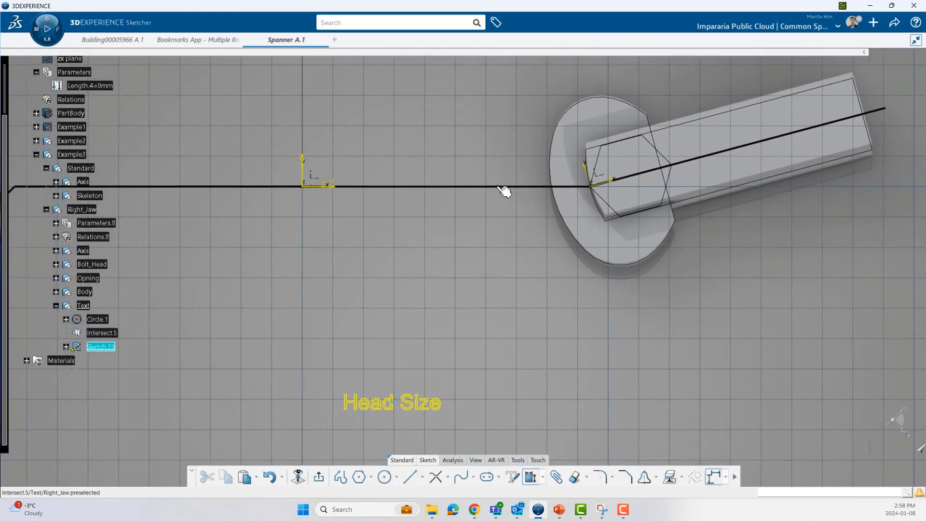
{"action": "left_click", "coordinate": [504, 188]}
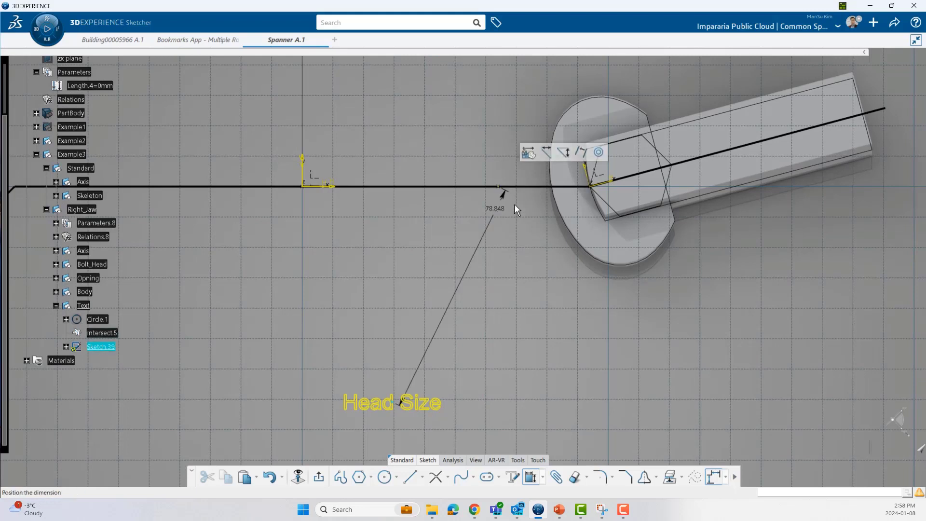
{"action": "left_click", "coordinate": [599, 153]}
{"action": "middle_click_drag", "start_coordinate": [519, 280], "coordinate": [529, 262]}
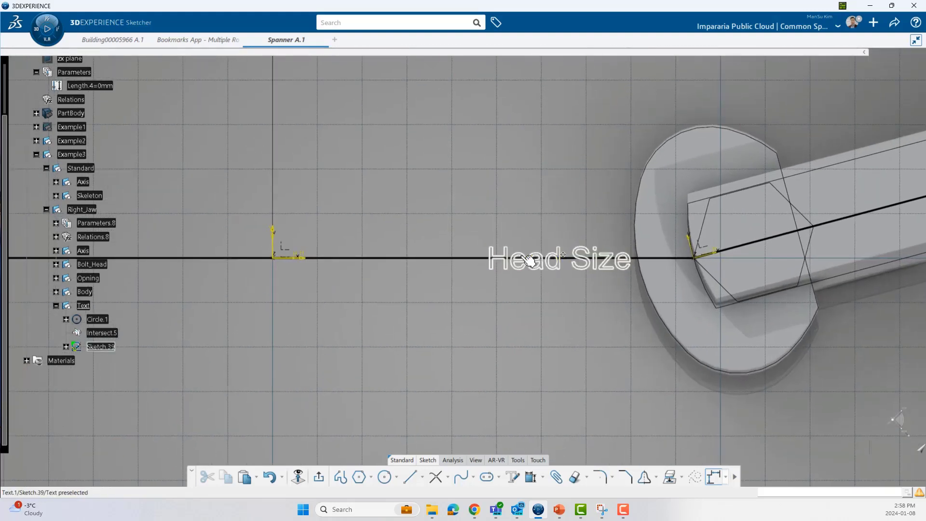
Examine the text's placement along the skeleton and review its string in the Text.1 definition.
{"action": "middle_click_drag", "start_coordinate": [531, 227], "coordinate": [535, 264], "text": "ctrl"}
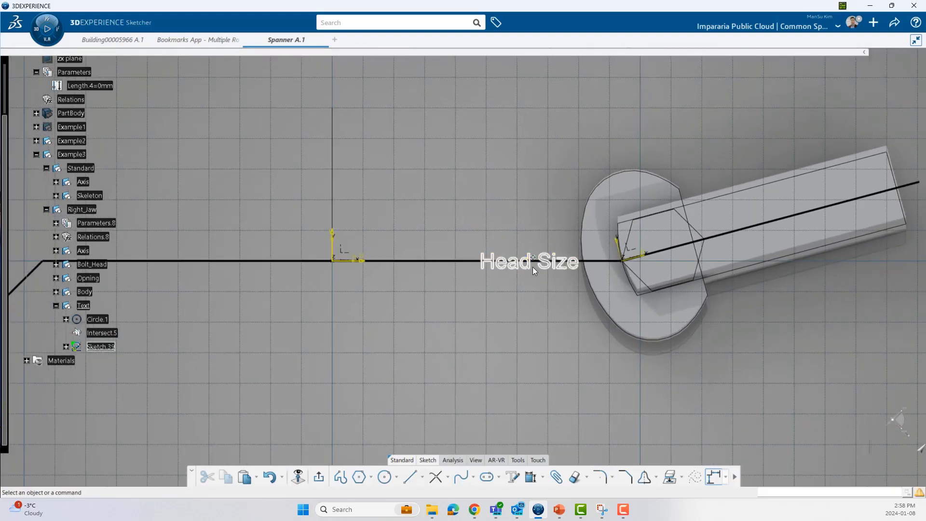
{"action": "middle_click_drag", "start_coordinate": [195, 227], "coordinate": [195, 262], "text": "ctrl"}
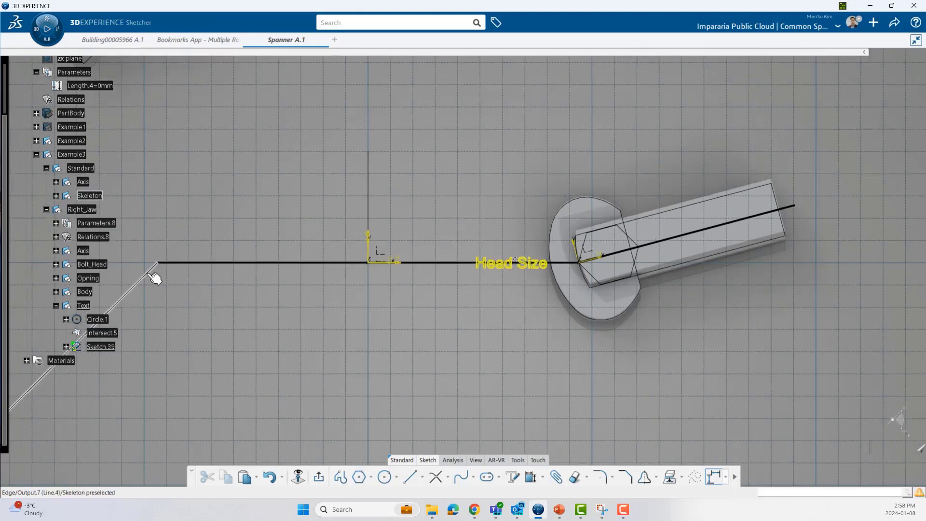
{"action": "left_click", "coordinate": [631, 256]}
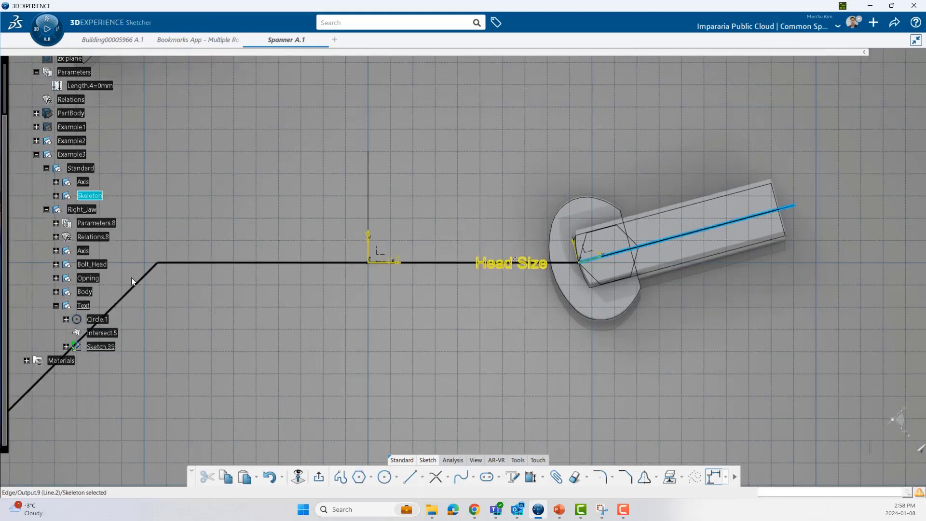
{"action": "mouse_move", "coordinate": [554, 325]}
{"action": "middle_mouse_down", "text": "ctrl"}
{"action": "mouse_move", "coordinate": [554, 292]}
{"action": "mouse_move", "coordinate": [537, 260]}
{"action": "middle_mouse_up", "text": "ctrl"}
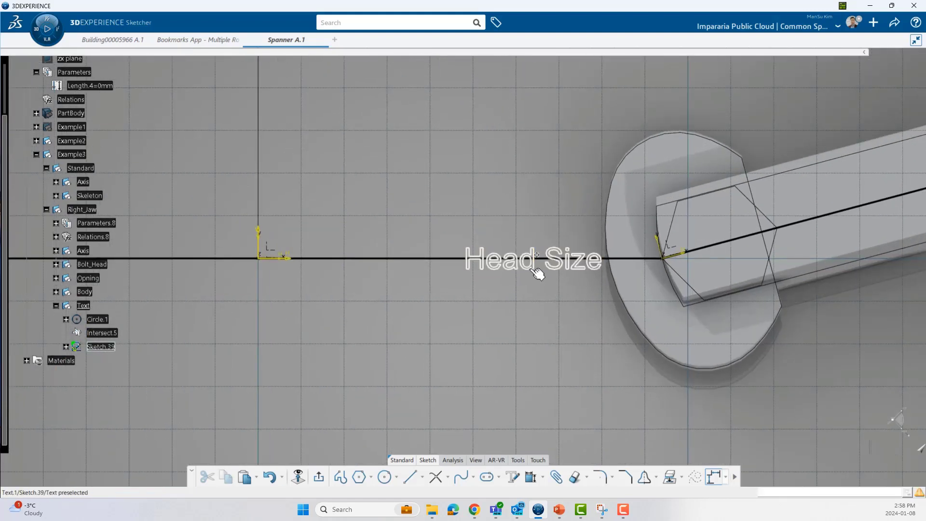
{"action": "double_click", "coordinate": [537, 258]}
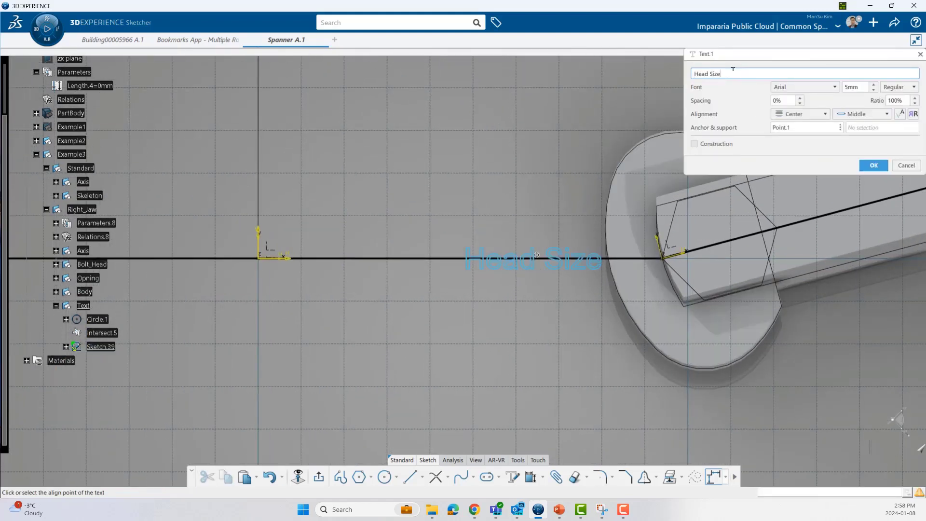
{"action": "right_click", "coordinate": [732, 69]}
{"action": "left_click", "coordinate": [727, 69]}
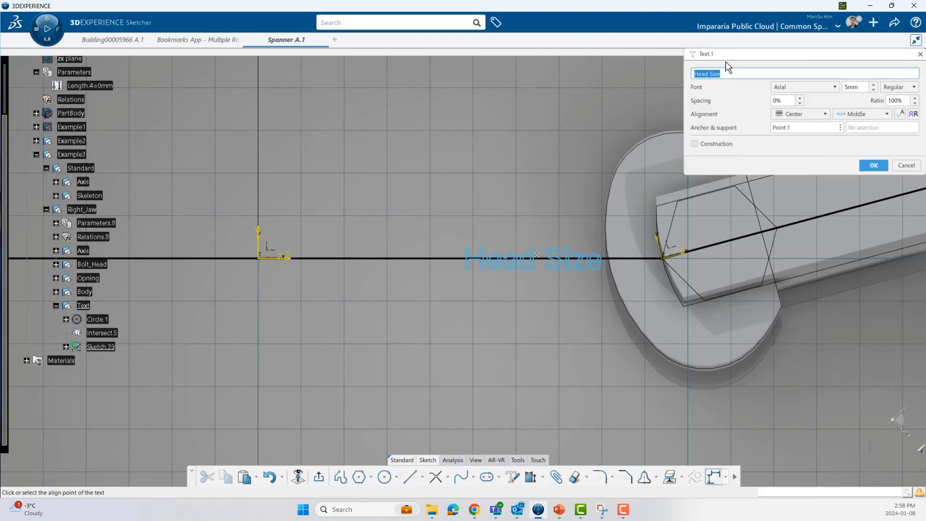
{"action": "left_click", "coordinate": [873, 165]}
Expand the text sketch's Geometry node and Right_Jaw's Parameters.8 in the tree, and exit the sketch.
{"action": "left_click", "coordinate": [65, 347]}
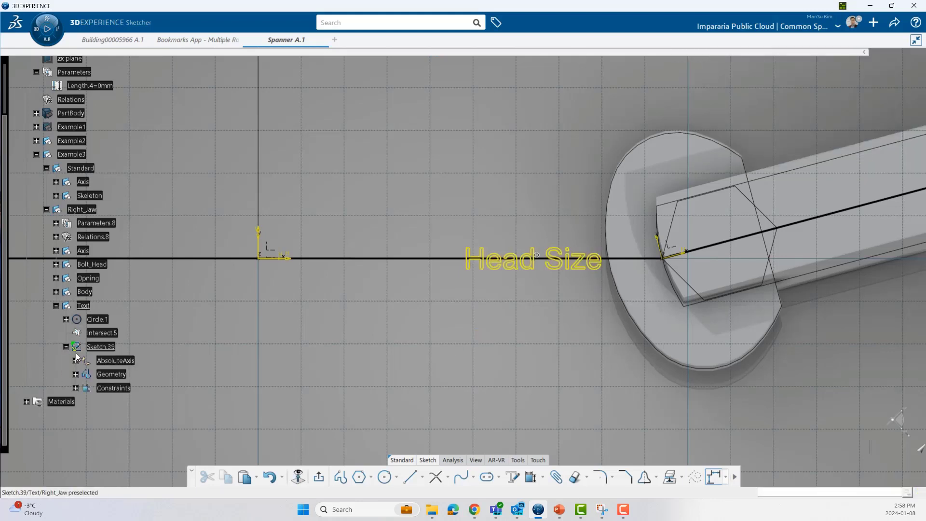
{"action": "left_click", "coordinate": [76, 373]}
{"action": "left_click", "coordinate": [124, 401]}
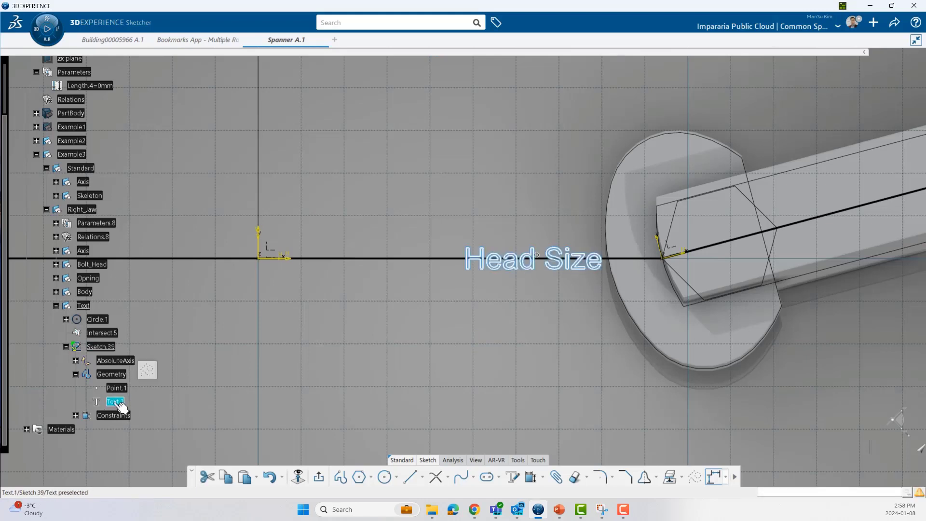
{"action": "scroll", "coordinate": [116, 405], "scroll_direction": "down", "scroll_amount": 3}
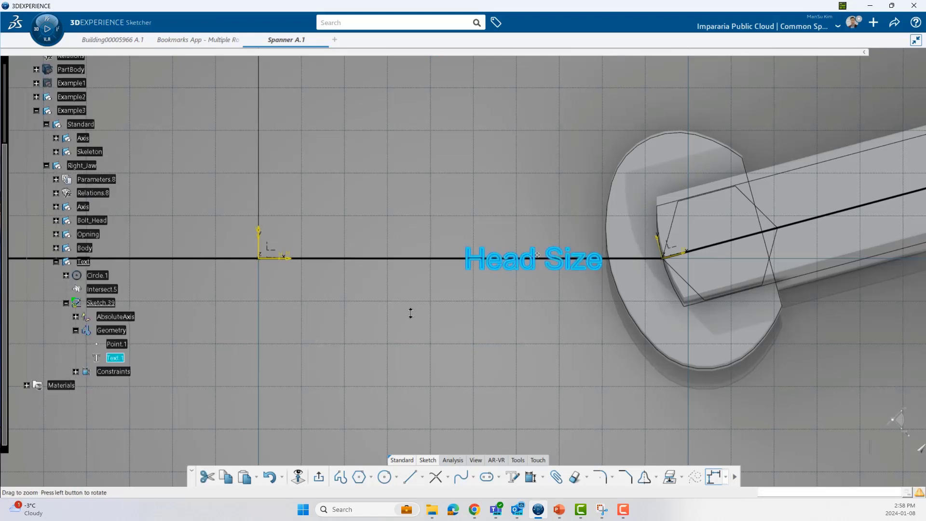
{"action": "scroll", "coordinate": [409, 314], "scroll_direction": "down", "scroll_amount": 2}
{"action": "left_click", "coordinate": [56, 179]}
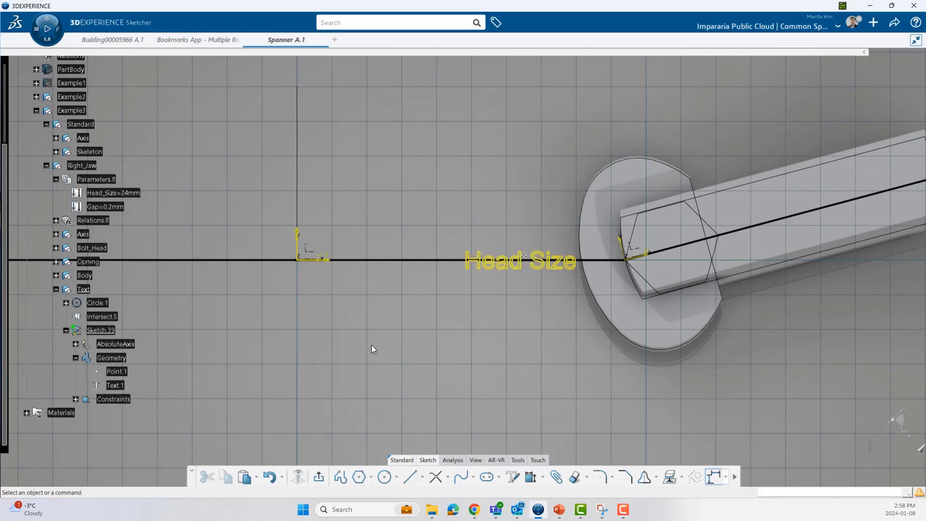
{"action": "left_click", "coordinate": [319, 478]}
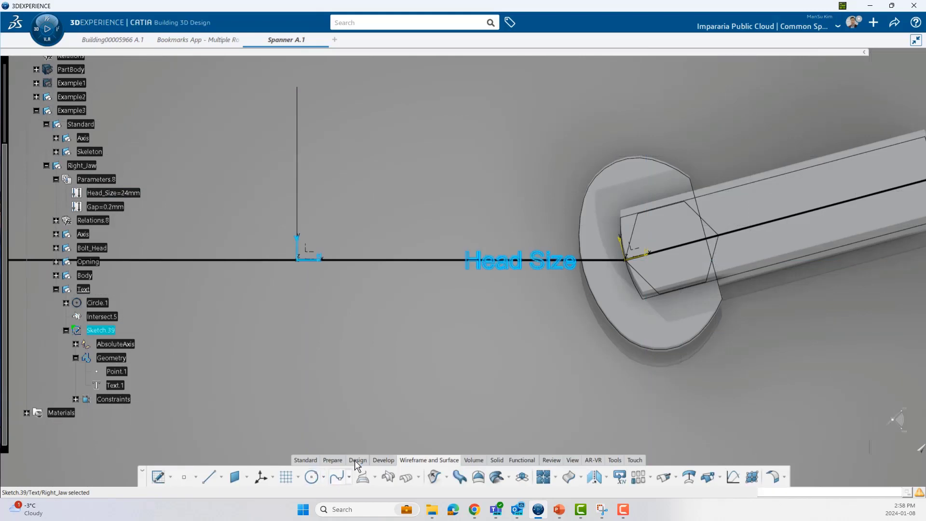
Add a formula to the String parameter of Text.1 in the Right_Jaw text sketch.
{"action": "mouse_move", "coordinate": [437, 348]}
{"action": "middle_mouse_down"}
{"action": "mouse_move", "coordinate": [450, 361]}
{"action": "mouse_move", "coordinate": [434, 362]}
{"action": "mouse_move", "coordinate": [433, 352]}
{"action": "middle_mouse_up"}
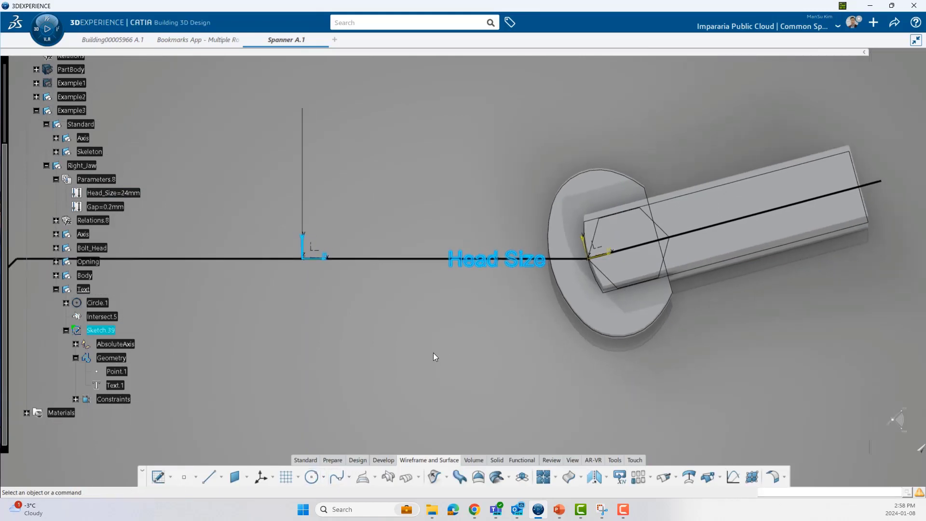
{"action": "left_click", "coordinate": [434, 352]}
{"action": "left_click", "coordinate": [616, 460]}
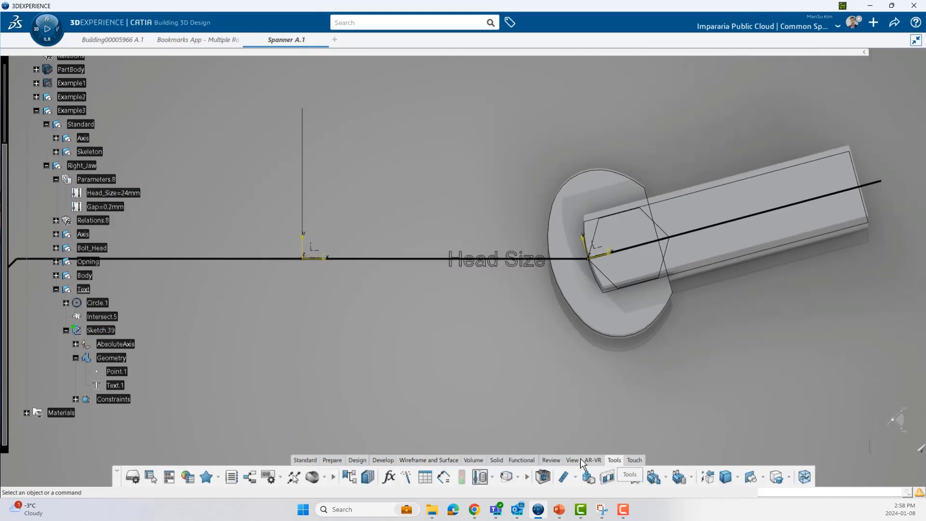
{"action": "left_click", "coordinate": [389, 478]}
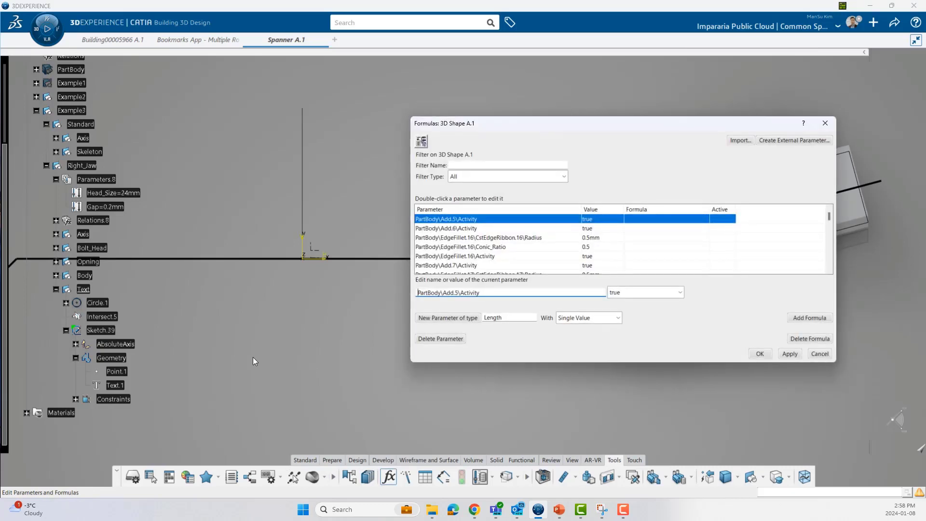
{"action": "left_click", "coordinate": [122, 384]}
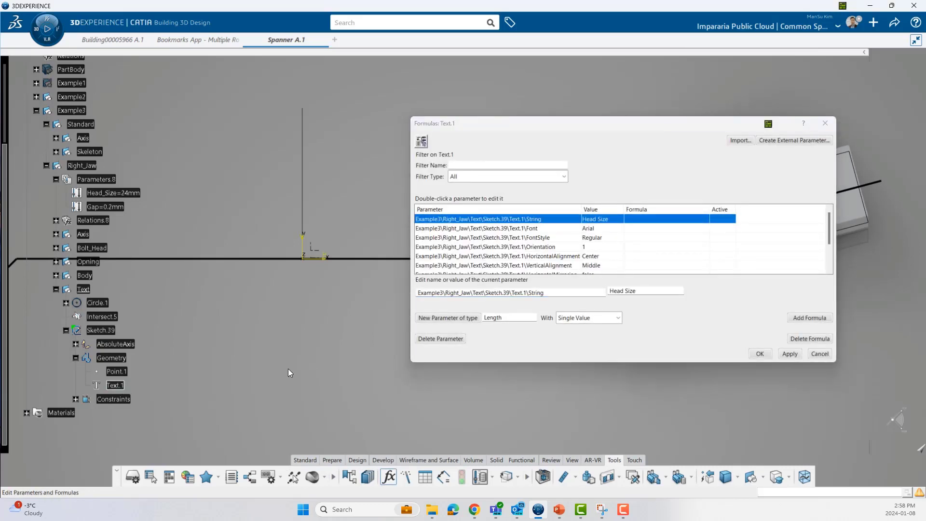
{"action": "left_click", "coordinate": [629, 290]}
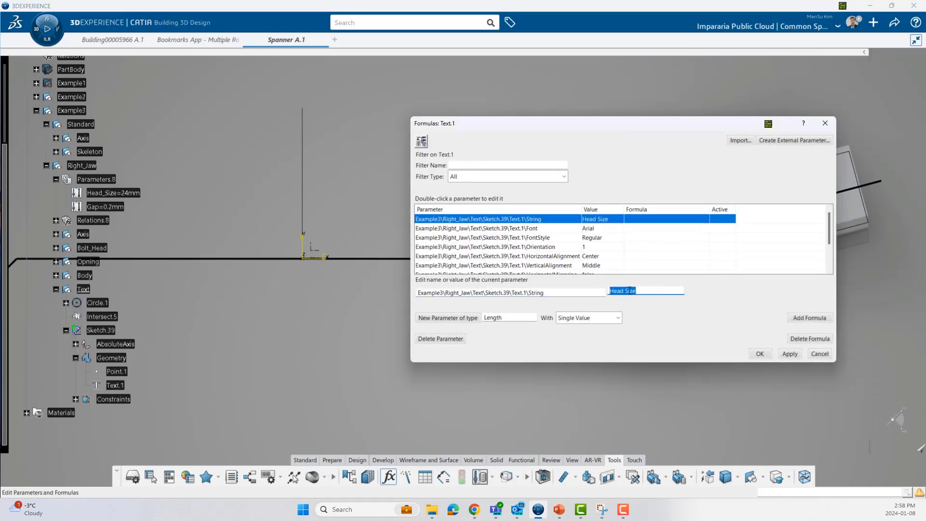
{"action": "left_click", "coordinate": [811, 318]}
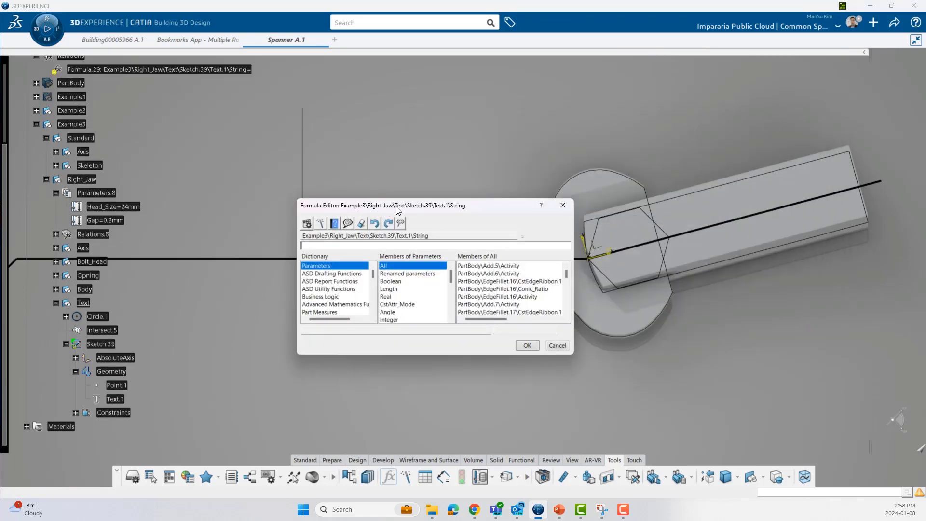
Insert Right_Jaw's Head_Size parameter into the formula and try to apply it directly as the text string.
{"action": "left_click_drag", "start_coordinate": [397, 208], "coordinate": [348, 306]}
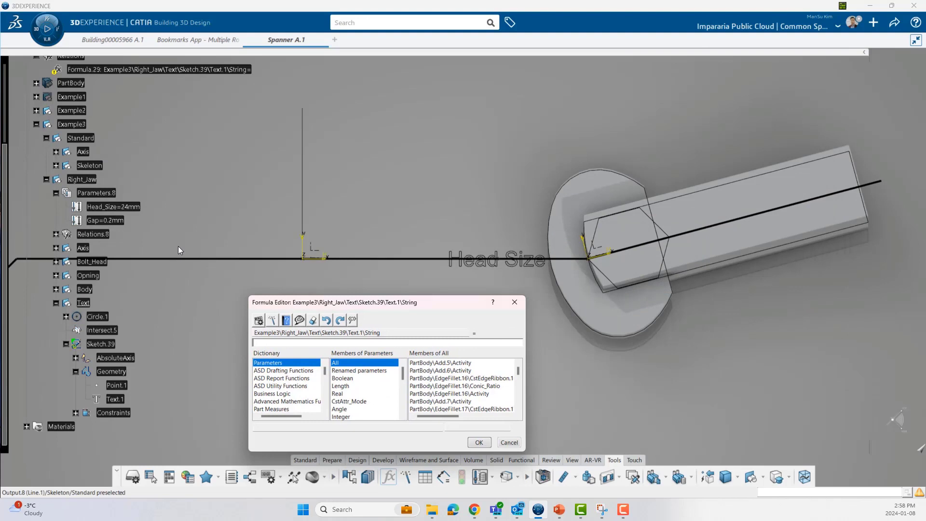
{"action": "left_click", "coordinate": [129, 207]}
{"action": "left_click_drag", "start_coordinate": [418, 305], "coordinate": [740, 158]}
{"action": "left_click", "coordinate": [798, 295]}
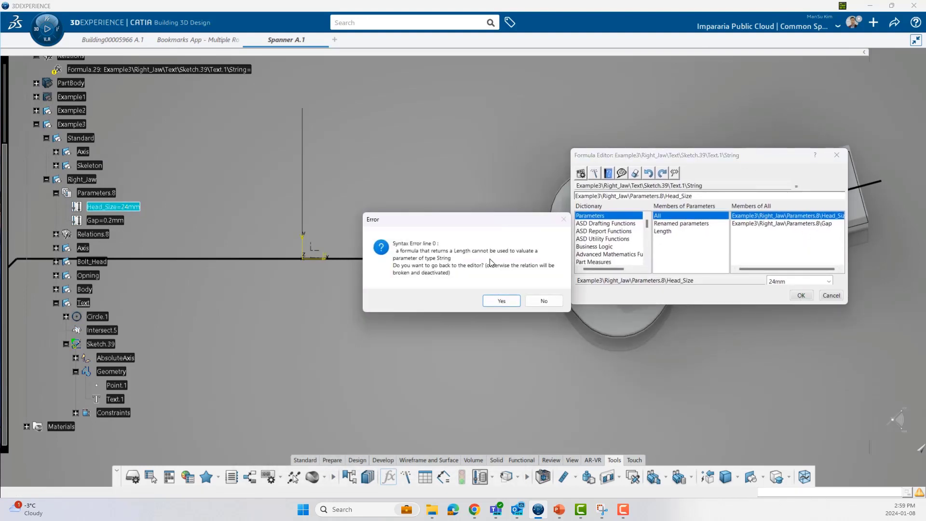
{"action": "left_click", "coordinate": [513, 302]}
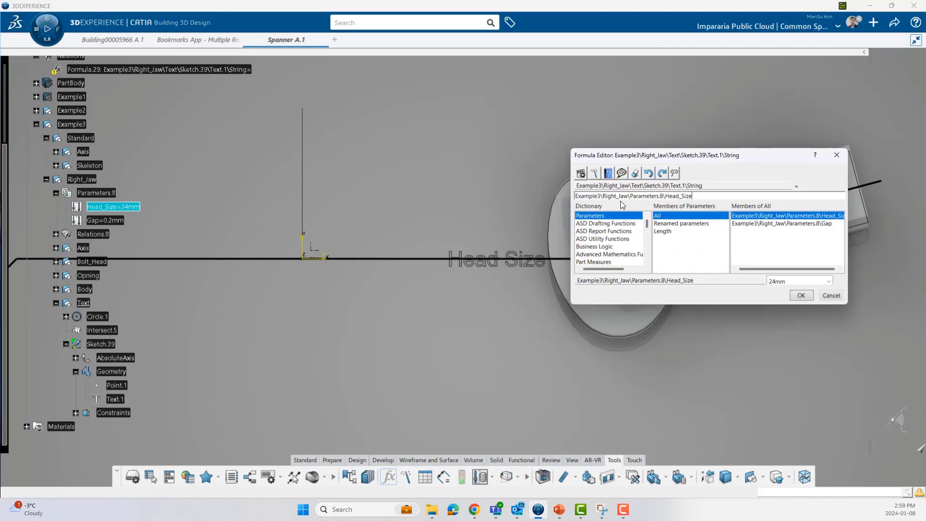
Wrap the Head_Size reference in ToString( ) and apply the formula with automatic updating accepted.
{"action": "double_click", "coordinate": [683, 196]}
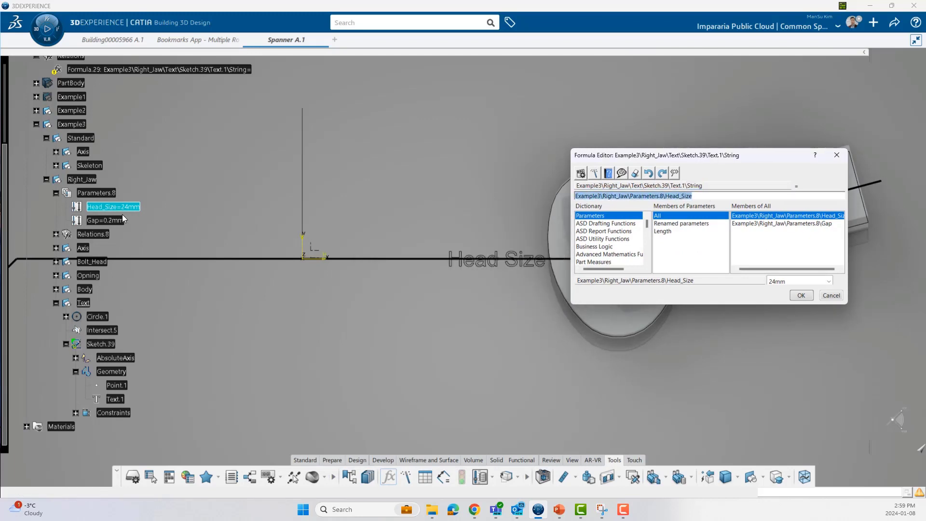
{"action": "left_click", "coordinate": [577, 196]}
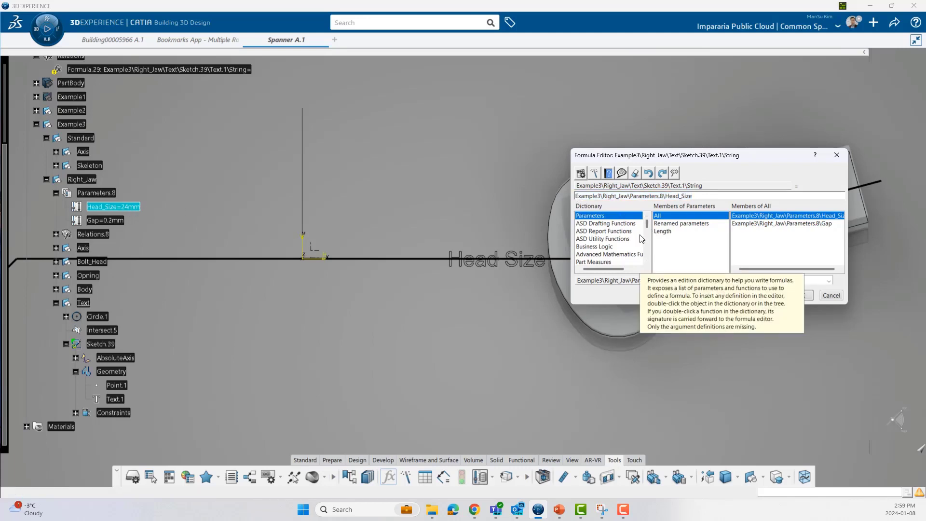
{"action": "type", "text": "ToStri"}
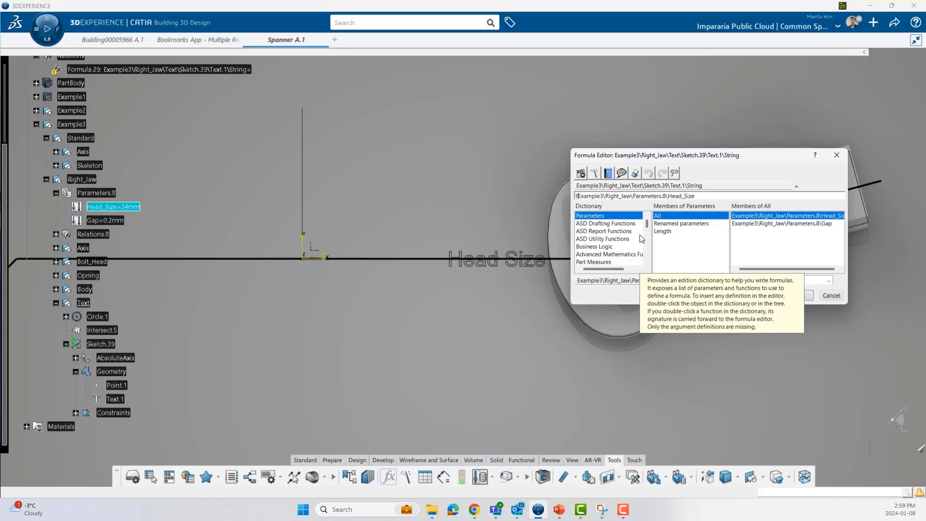
{"action": "type", "text": "ng("}
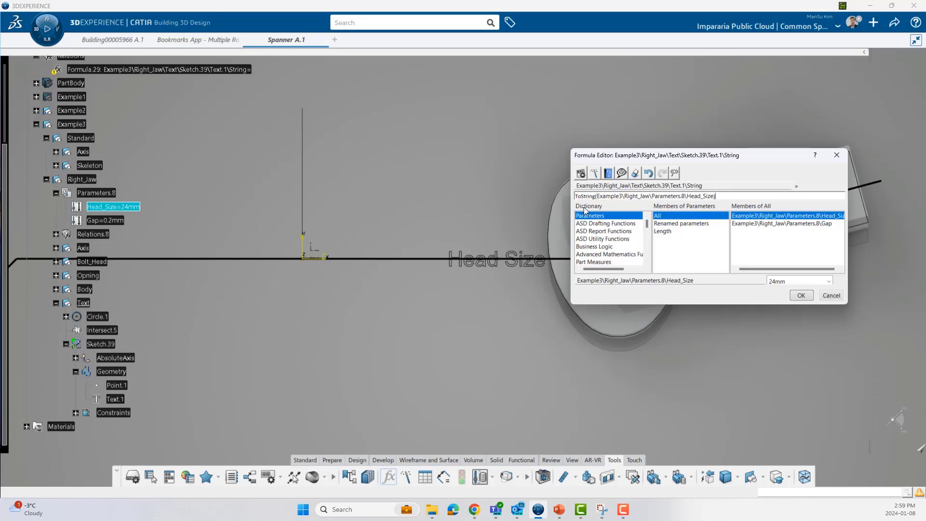
{"action": "left_click", "coordinate": [800, 296]}
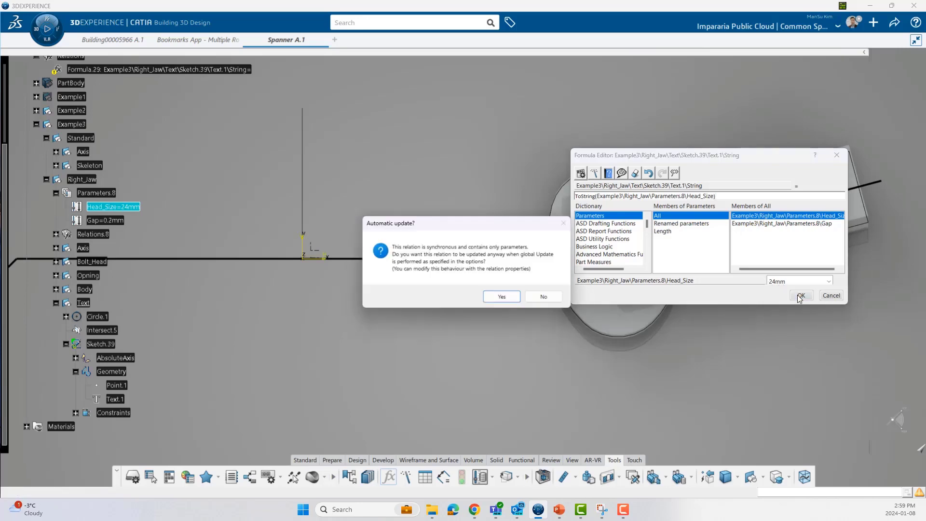
{"action": "left_click", "coordinate": [502, 296]}
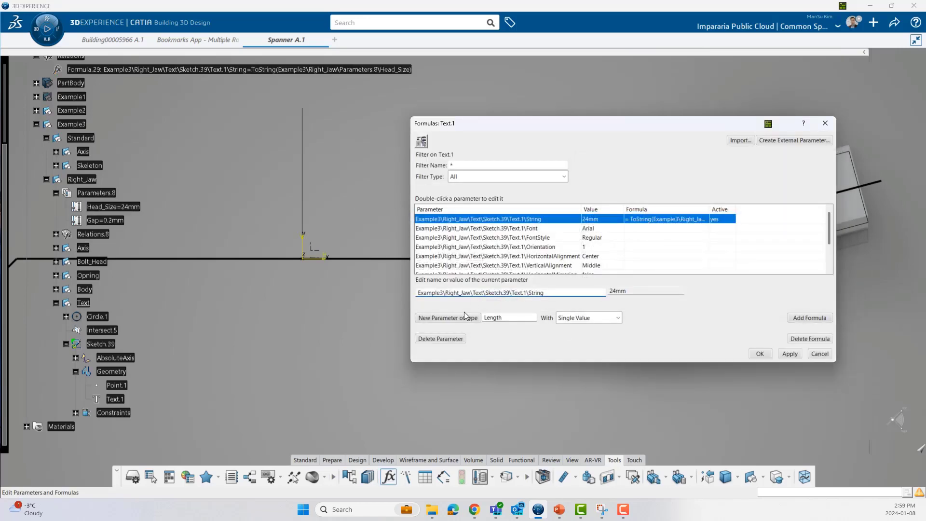
{"action": "left_click", "coordinate": [760, 355]}
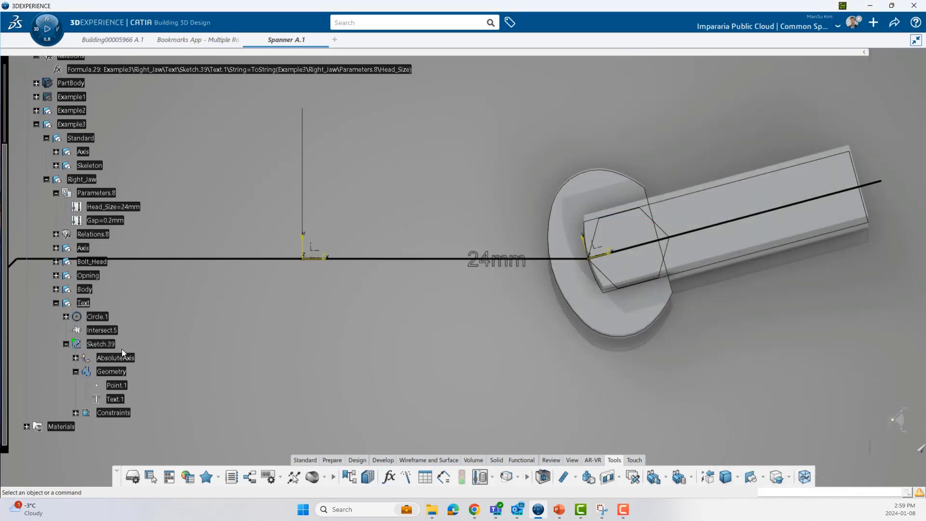
Test the parametric text by setting Right_Jaw's Head_Size to 27 mm, and undo the change.
{"action": "double_click", "coordinate": [135, 208]}
{"action": "left_click", "coordinate": [268, 213]}
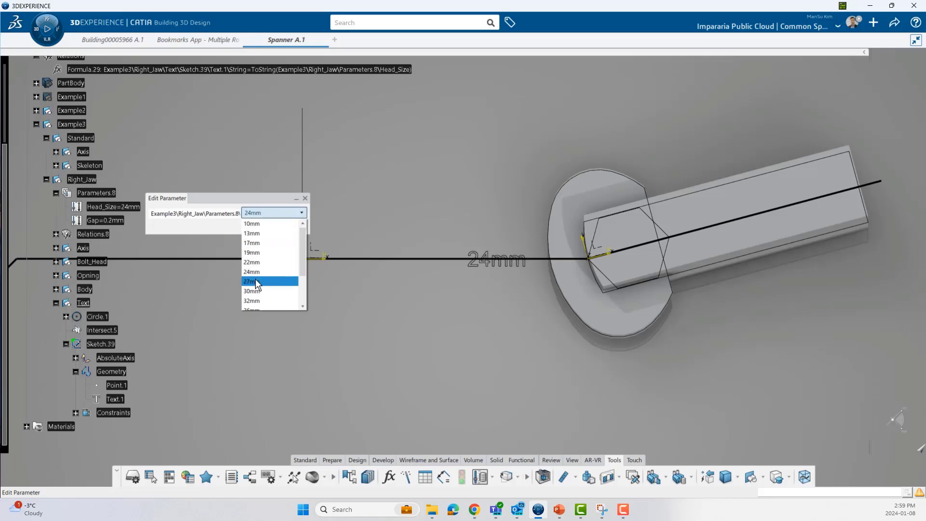
{"action": "left_click", "coordinate": [257, 282]}
{"action": "left_click", "coordinate": [248, 226]}
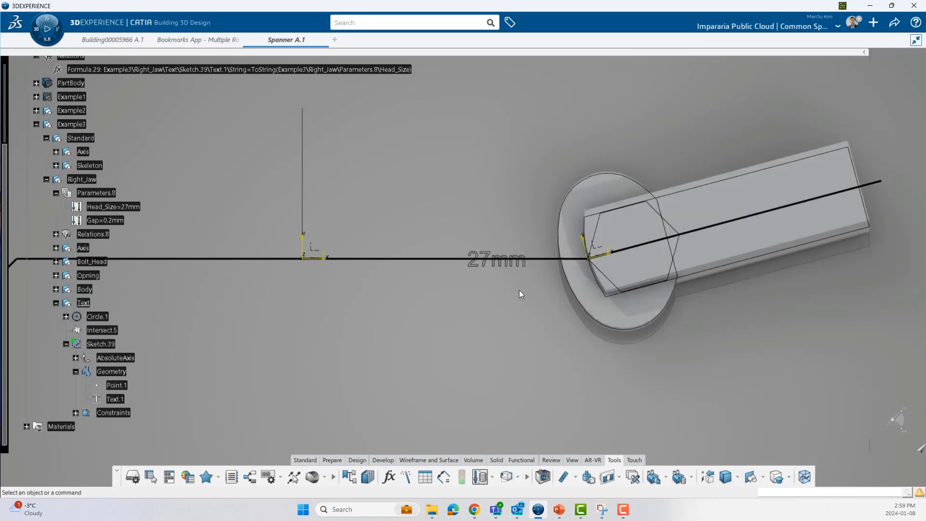
{"action": "key", "text": "ctrl+z"}
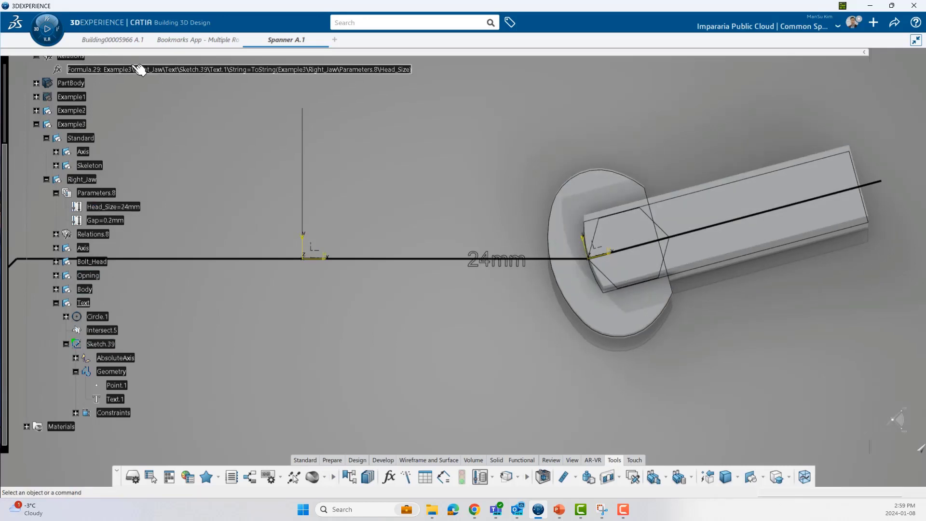
Reorder the text string formula, Formula.29, into Right_Jaw's Relations.8 set.
{"action": "right_click", "coordinate": [121, 74]}
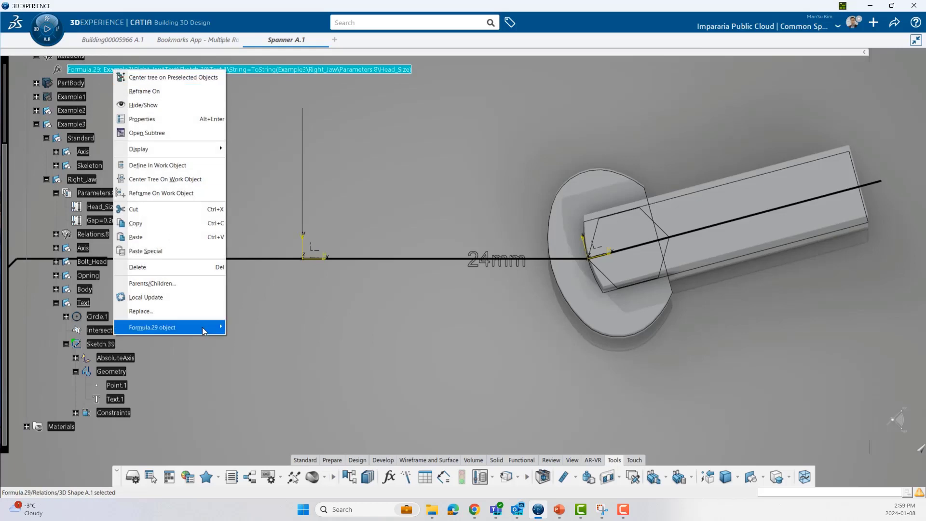
{"action": "mouse_move", "coordinate": [207, 327]}
{"action": "left_click", "coordinate": [254, 370]}
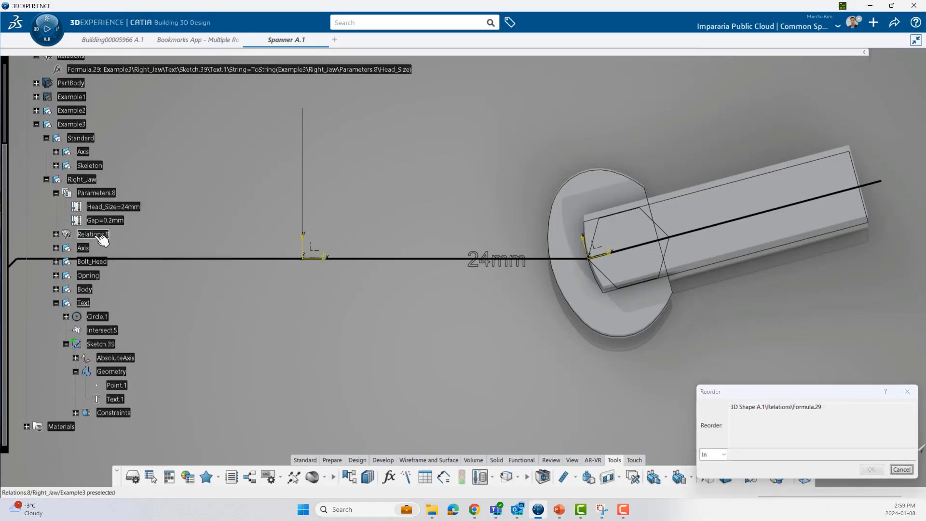
{"action": "left_click", "coordinate": [872, 470]}
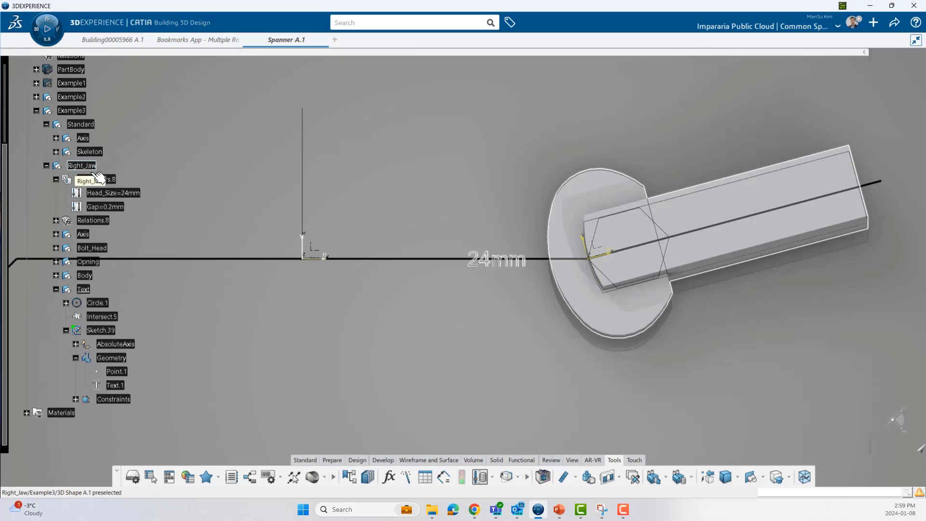
Create a volume extrude from the text sketch, Sketch.39, with a first limit of about 32 mm.
{"action": "left_click", "coordinate": [66, 331]}
{"action": "left_click", "coordinate": [101, 330]}
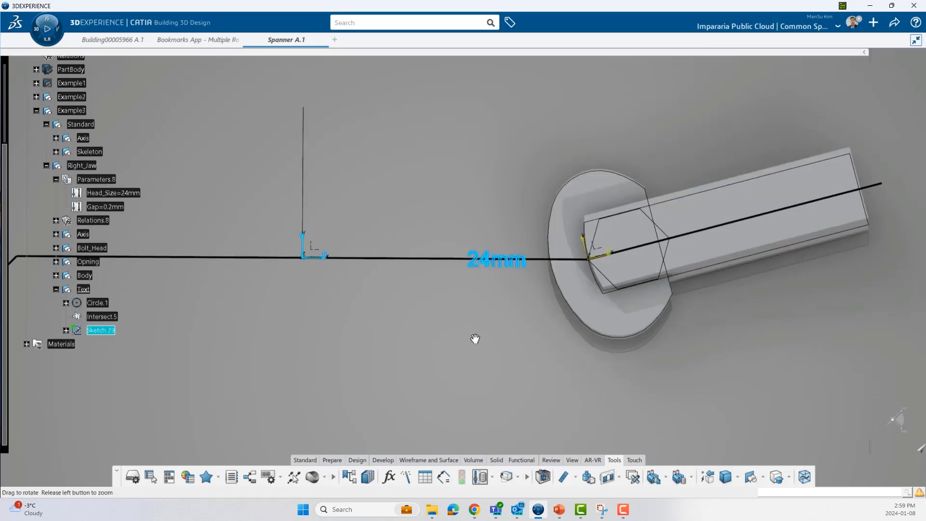
{"action": "mouse_move", "coordinate": [475, 341]}
{"action": "middle_mouse_down"}
{"action": "mouse_move", "coordinate": [500, 209]}
{"action": "mouse_move", "coordinate": [486, 239]}
{"action": "mouse_move", "coordinate": [490, 337]}
{"action": "middle_mouse_up"}
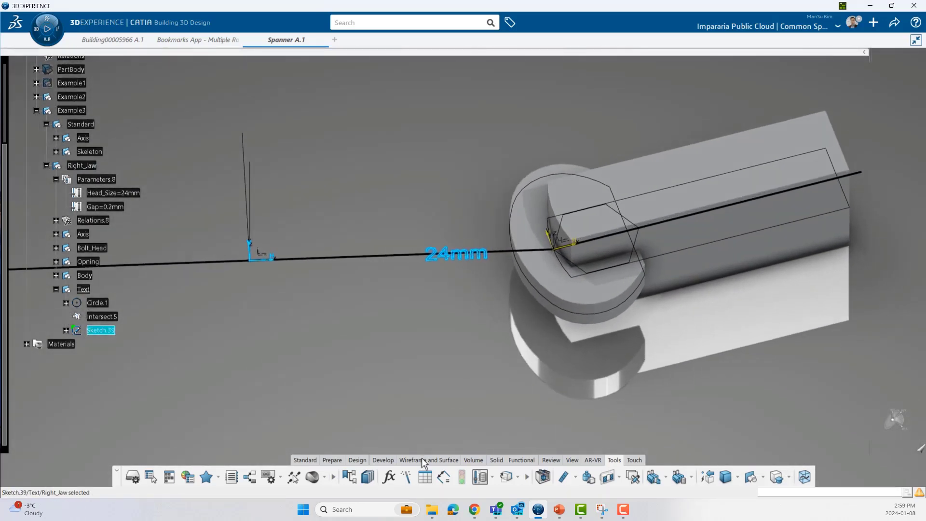
{"action": "left_click", "coordinate": [441, 442]}
{"action": "left_click", "coordinate": [473, 459]}
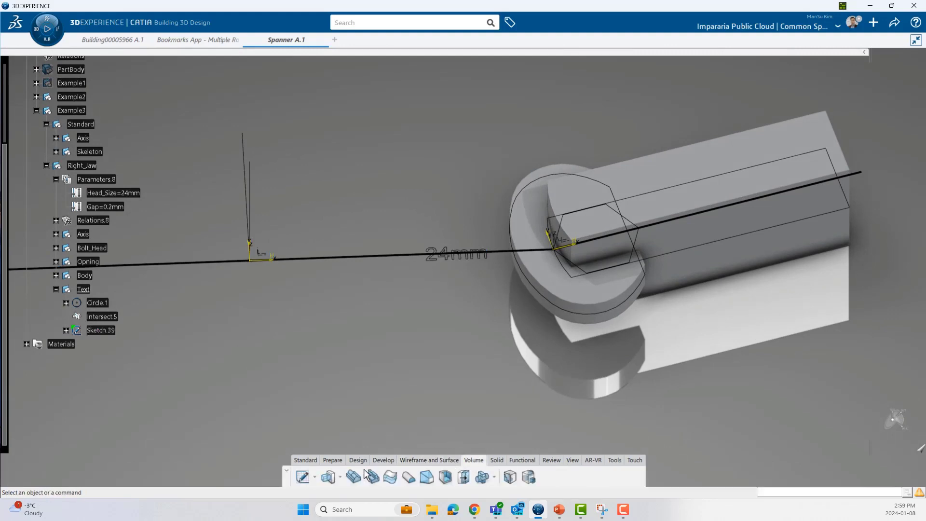
{"action": "left_click", "coordinate": [328, 478]}
{"action": "left_click", "coordinate": [453, 254]}
{"action": "mouse_move", "coordinate": [448, 261]}
{"action": "middle_mouse_down"}
{"action": "mouse_move", "coordinate": [474, 278]}
{"action": "mouse_move", "coordinate": [470, 261]}
{"action": "middle_mouse_up"}
{"action": "left_click_drag", "start_coordinate": [448, 204], "coordinate": [452, 164]}
{"action": "middle_click_drag", "start_coordinate": [481, 321], "coordinate": [455, 258]}
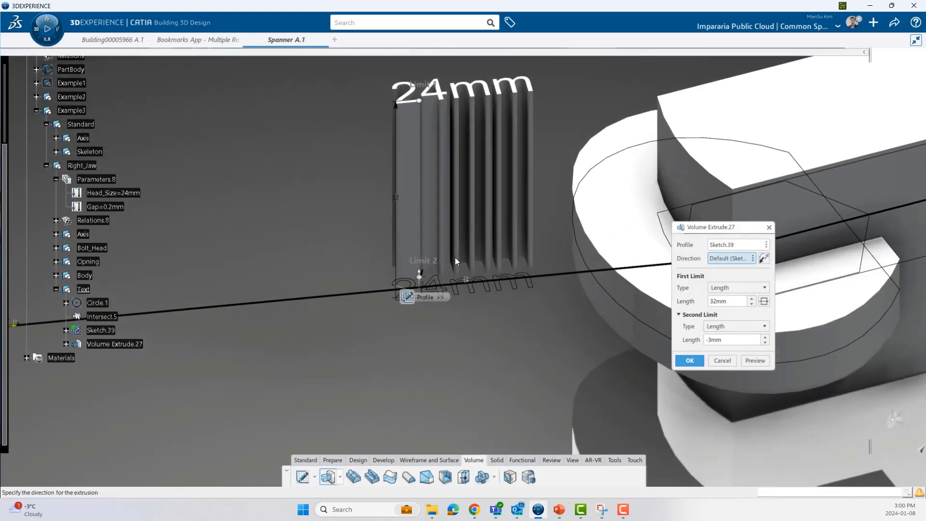
Set the text extrusion's second limit to -3.5 mm and create it, keeping all the sub-elements.
{"action": "left_click_drag", "start_coordinate": [430, 261], "coordinate": [429, 227]}
{"action": "middle_click_drag", "start_coordinate": [526, 289], "coordinate": [526, 267]}
{"action": "left_click_drag", "start_coordinate": [432, 203], "coordinate": [430, 230]}
{"action": "middle_click_drag", "start_coordinate": [510, 319], "coordinate": [755, 312]}
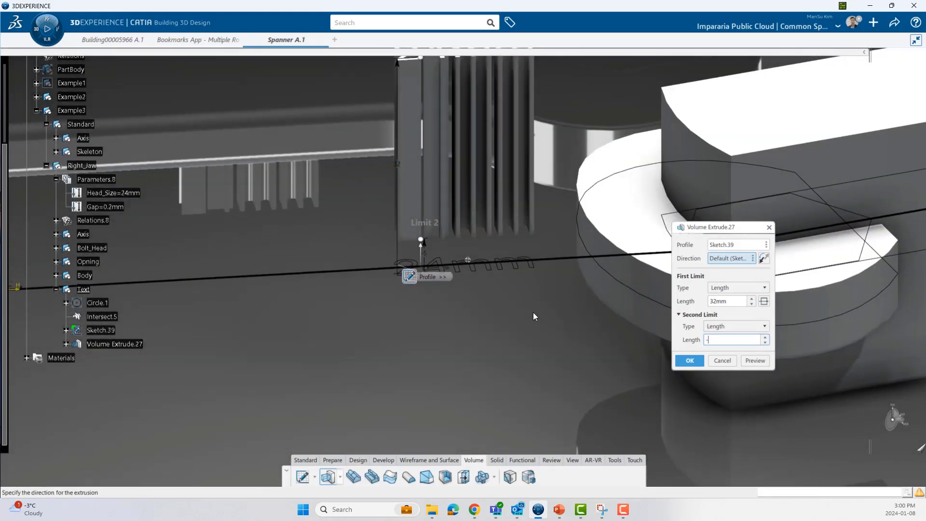
{"action": "type", "text": "-3.5mm"}
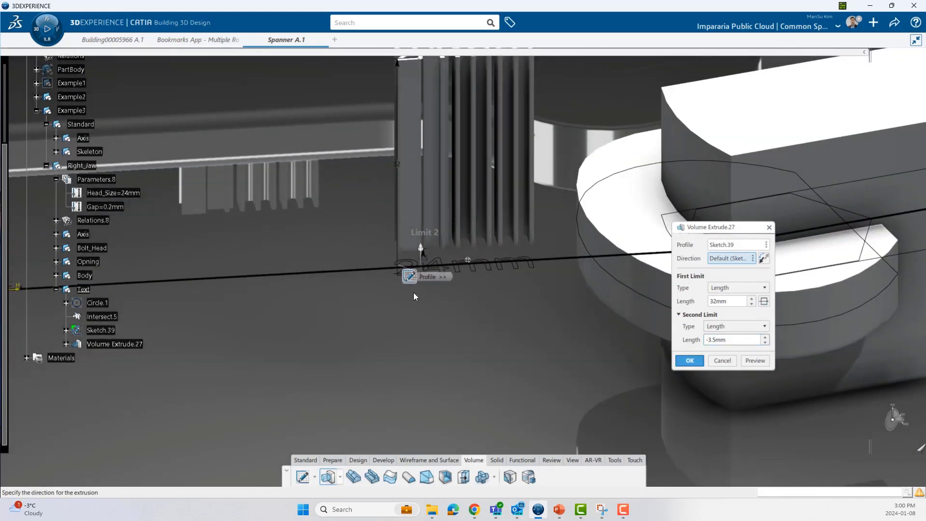
{"action": "middle_click_drag", "start_coordinate": [529, 303], "coordinate": [572, 307]}
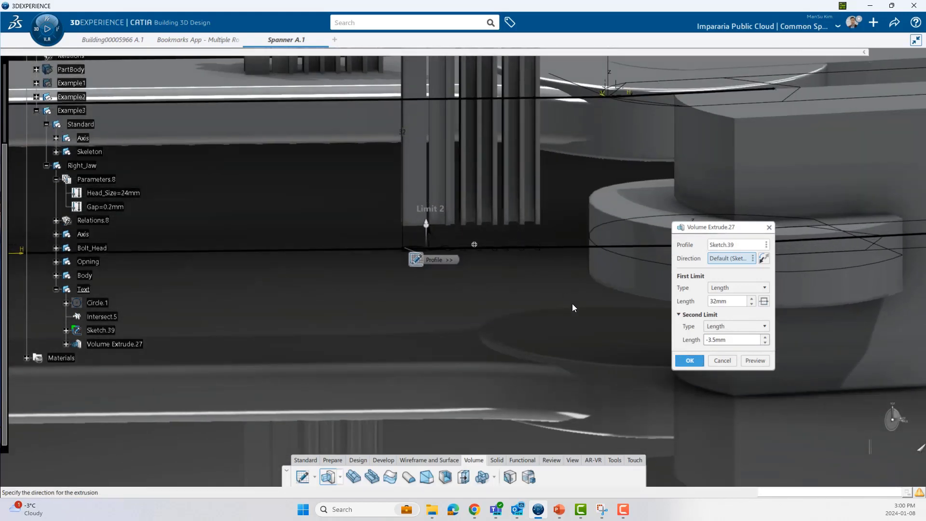
{"action": "left_click", "coordinate": [689, 361]}
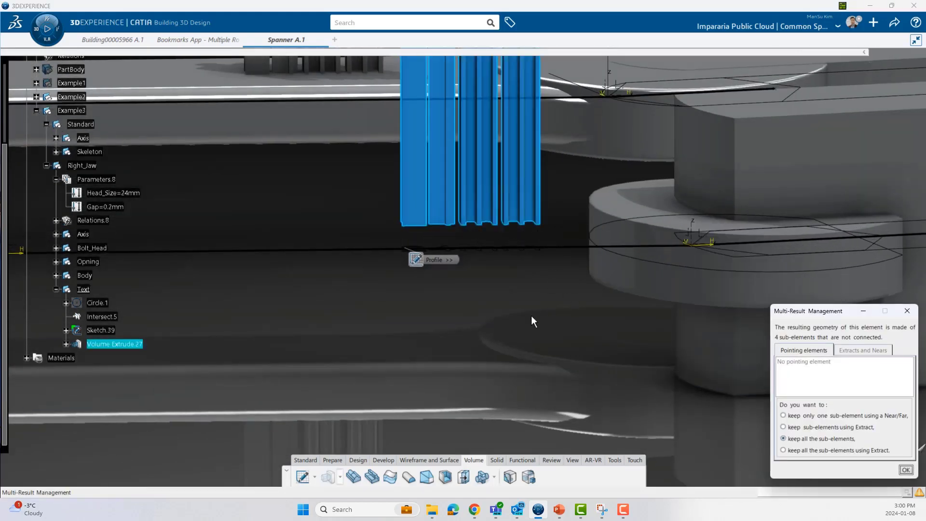
{"action": "left_click", "coordinate": [906, 471]}
Collapse the Text and Parameters.8 nodes, and paste a copy of the Right_Jaw geometrical set into Example3.
{"action": "middle_click_drag", "start_coordinate": [389, 322], "coordinate": [496, 351]}
{"action": "left_click", "coordinate": [94, 166]}
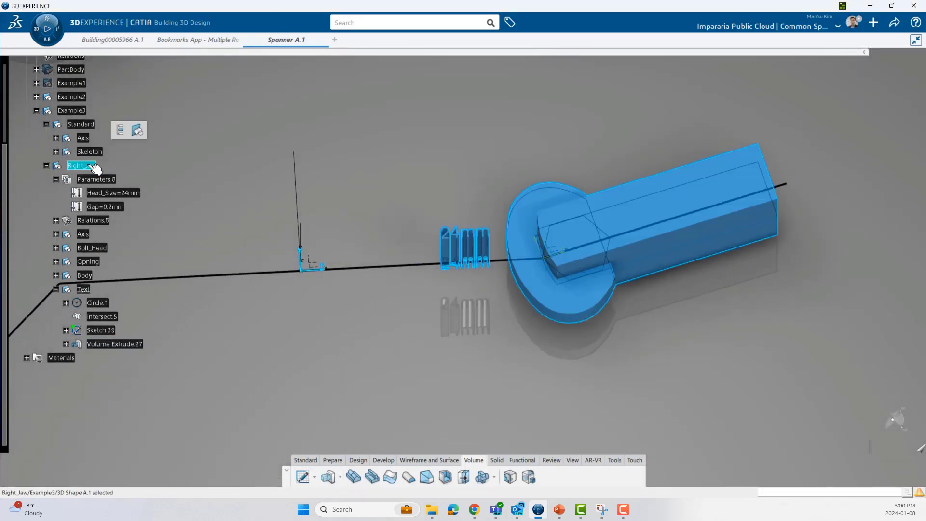
{"action": "left_click", "coordinate": [56, 289]}
{"action": "scroll", "coordinate": [57, 270], "scroll_direction": "up", "scroll_amount": 1}
{"action": "left_click", "coordinate": [57, 222]}
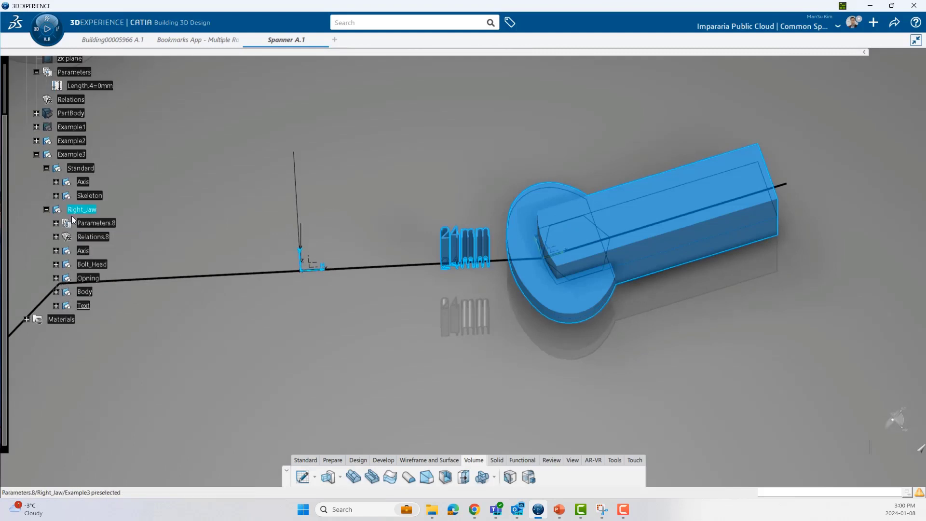
{"action": "left_click", "coordinate": [90, 210]}
{"action": "middle_click_drag", "start_coordinate": [412, 289], "coordinate": [489, 317]}
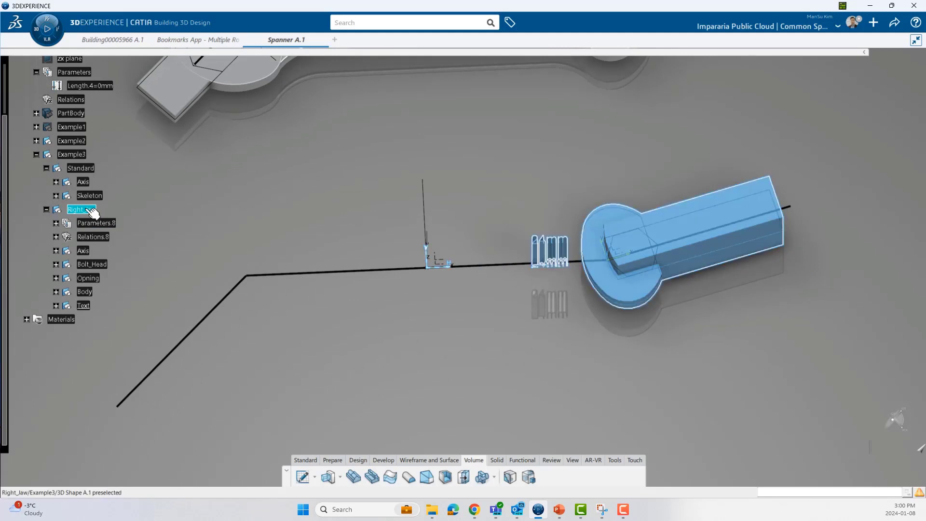
{"action": "left_click", "coordinate": [72, 155]}
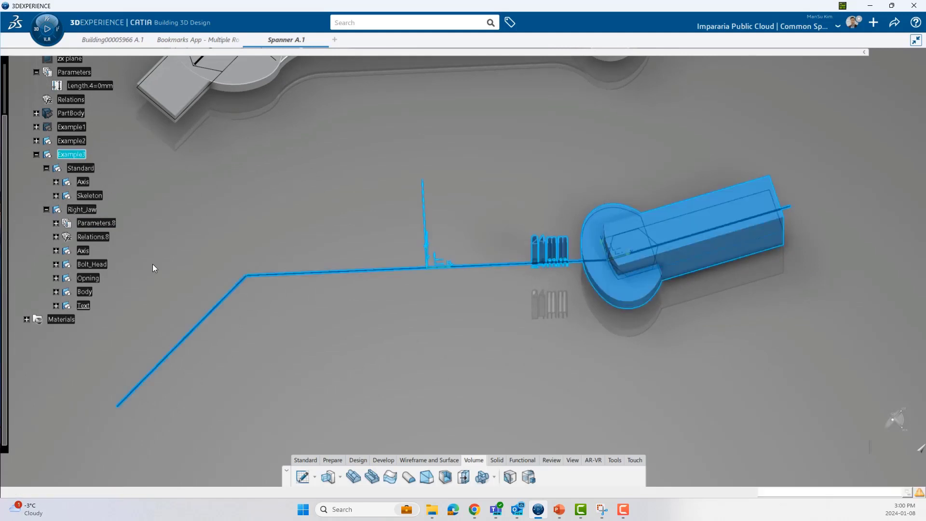
{"action": "key", "text": "ctrl+v"}
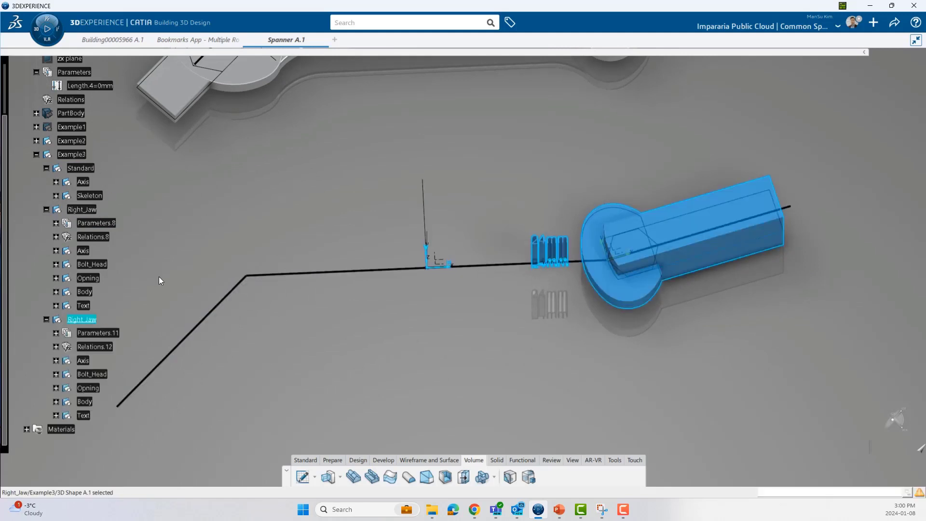
Open the copied Right_Jaw's inputs for editing and go through Output.9 (Line.2), Z_Direction and Output.8 (Line.1).
{"action": "right_click", "coordinate": [92, 321]}
{"action": "mouse_move", "coordinate": [146, 312]}
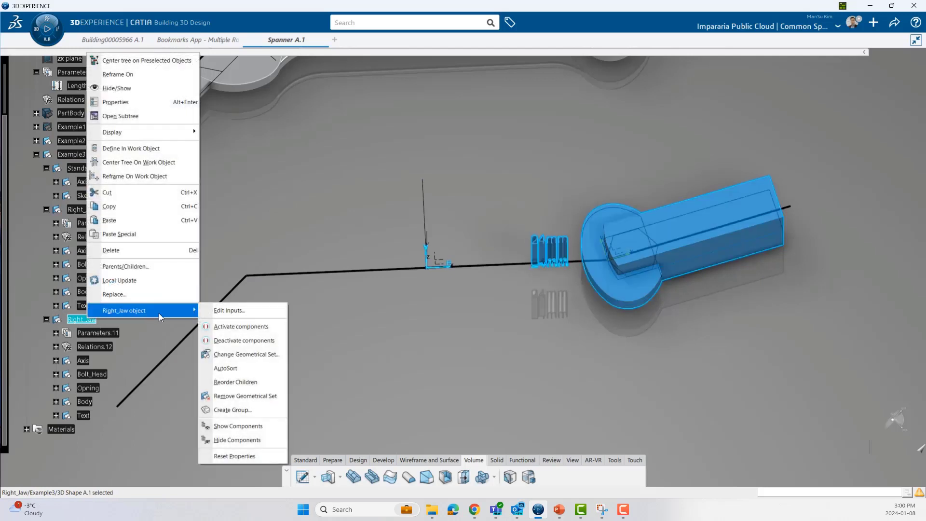
{"action": "left_click", "coordinate": [244, 311]}
{"action": "left_click", "coordinate": [688, 267]}
{"action": "middle_click_drag", "start_coordinate": [560, 302], "coordinate": [536, 249]}
{"action": "left_click", "coordinate": [679, 278]}
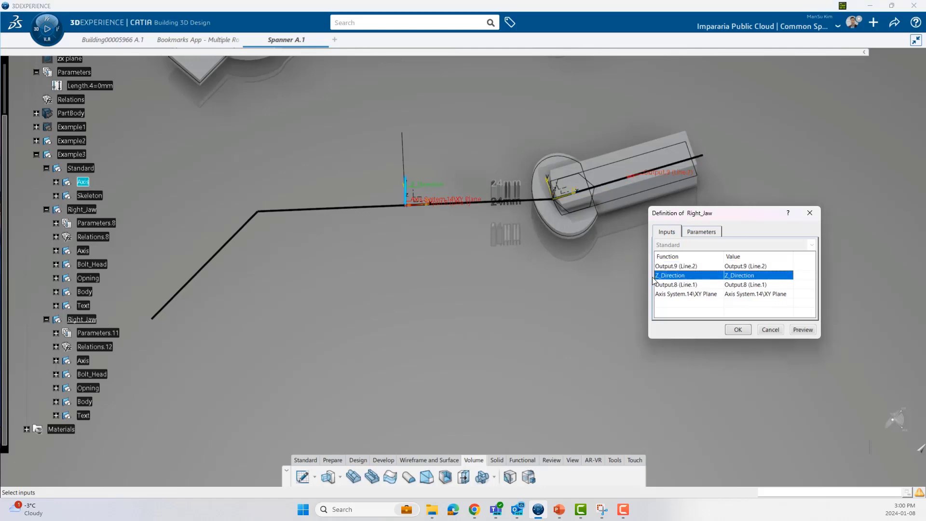
{"action": "left_click", "coordinate": [685, 285]}
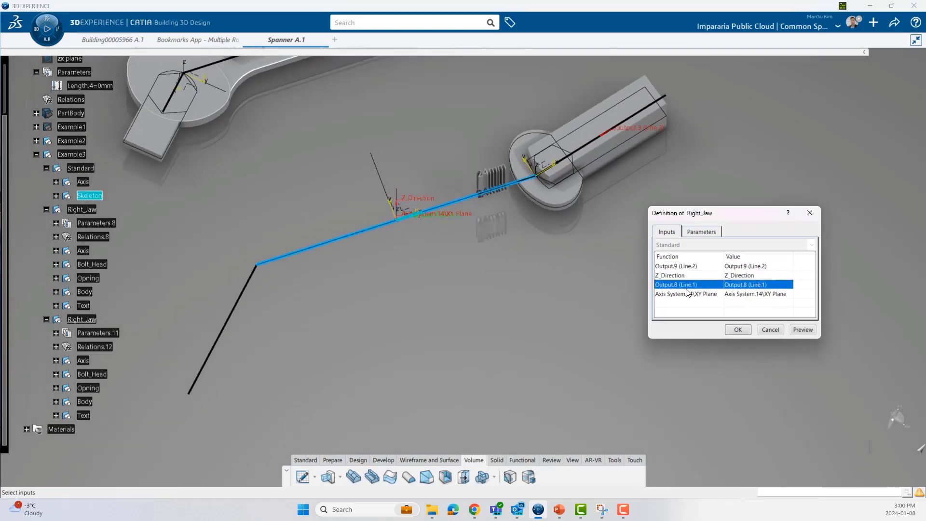
Replace the Output.9 (Line.2) input of the second Right_Jaw with the skeleton's opposite end line, Output.7 (Line.4), and create the jaw.
{"action": "left_click", "coordinate": [689, 295]}
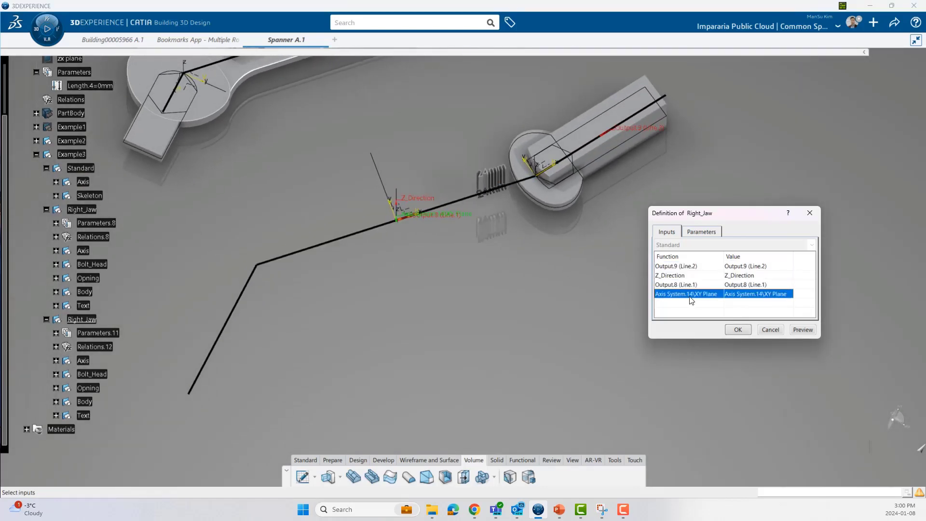
{"action": "left_click", "coordinate": [683, 268]}
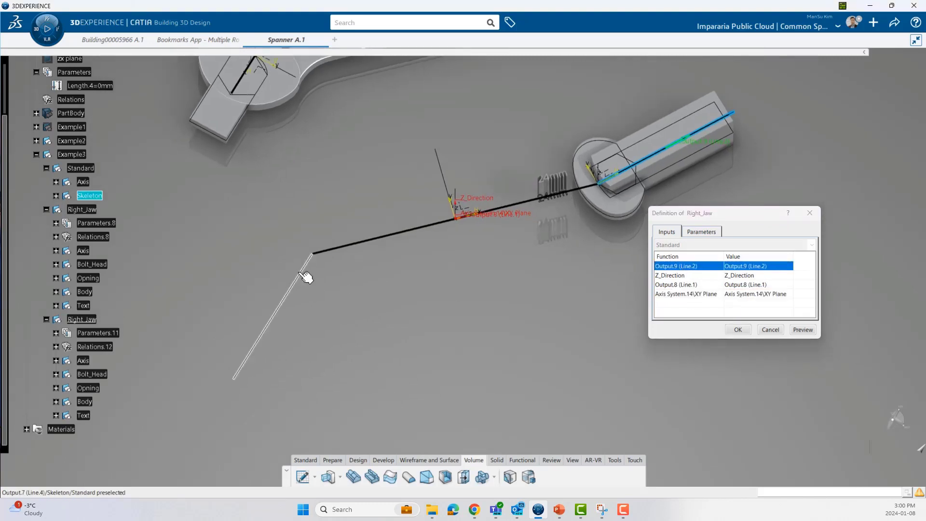
{"action": "left_click", "coordinate": [305, 278]}
{"action": "left_click", "coordinate": [737, 330]}
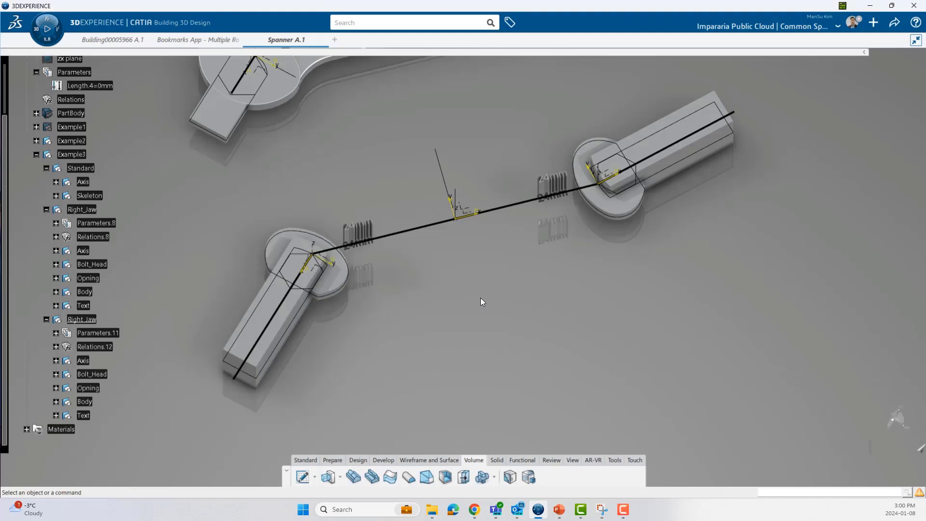
Set the Head_Size parameter of the second Right_Jaw in Example3 to 22mm.
{"action": "middle_click_drag", "start_coordinate": [480, 297], "coordinate": [506, 330]}
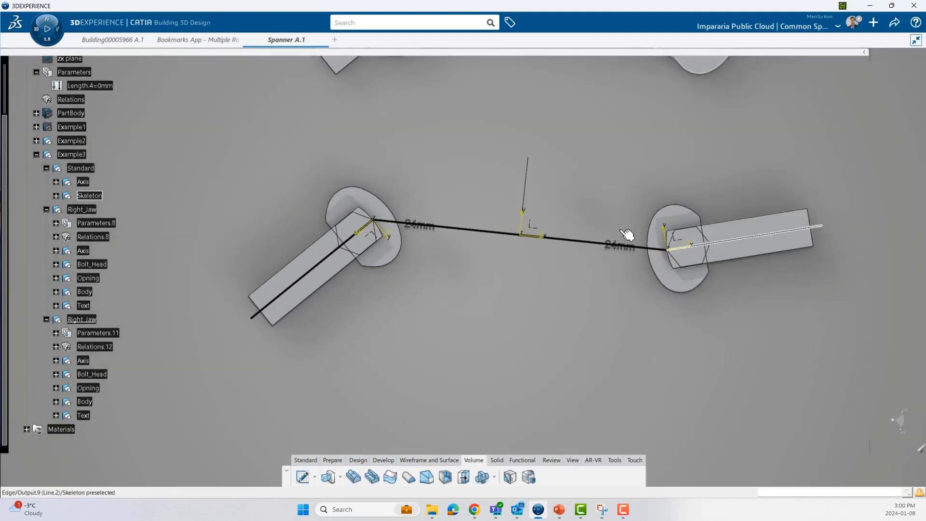
{"action": "middle_click_drag", "start_coordinate": [585, 317], "coordinate": [578, 282]}
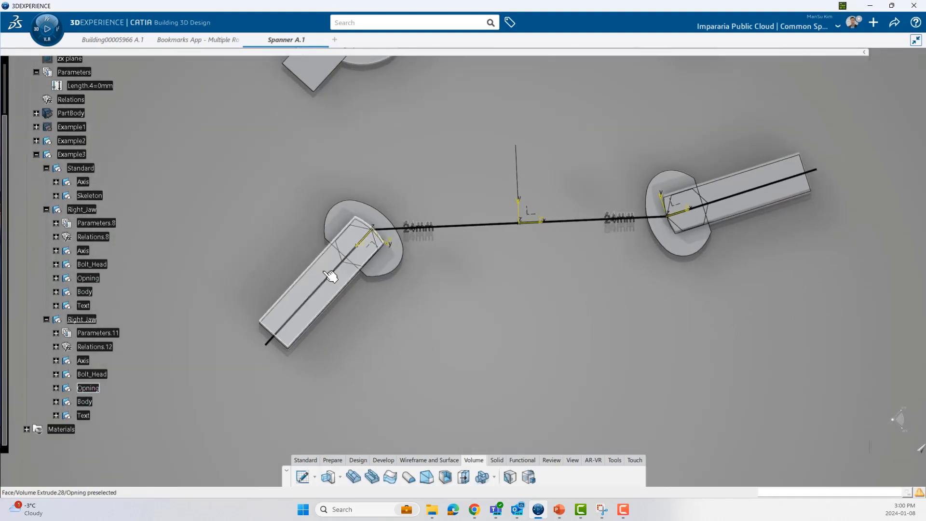
{"action": "left_click", "coordinate": [326, 281]}
{"action": "middle_click_drag", "start_coordinate": [461, 285], "coordinate": [468, 251]}
{"action": "left_click", "coordinate": [482, 280]}
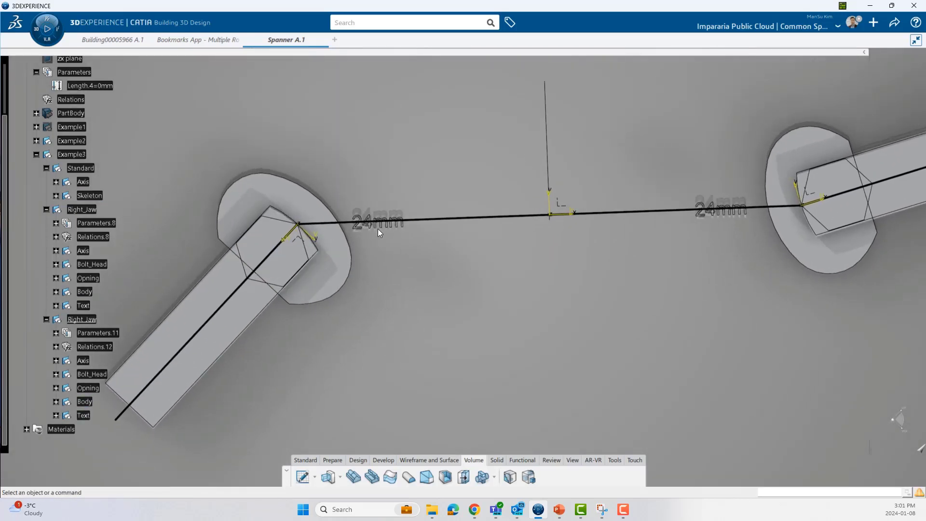
{"action": "left_click", "coordinate": [56, 333]}
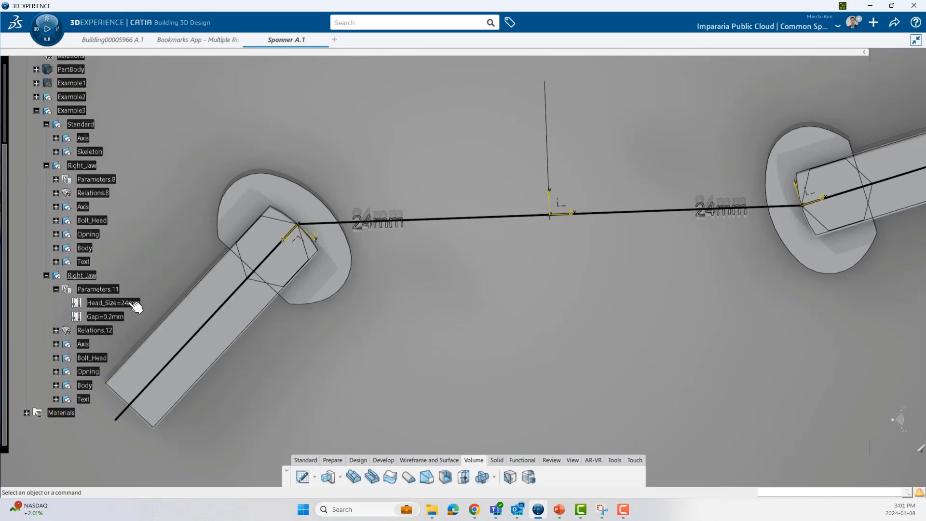
{"action": "double_click", "coordinate": [115, 303]}
{"action": "left_click", "coordinate": [265, 212]}
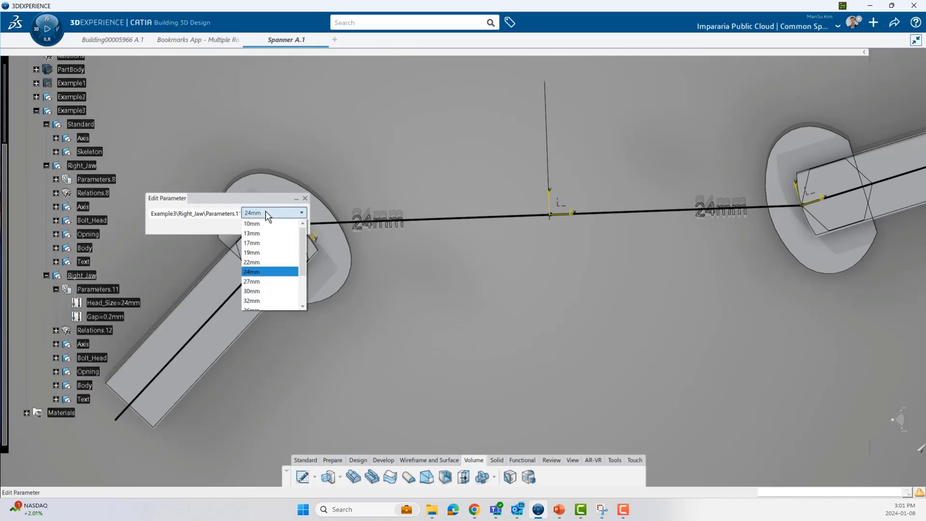
{"action": "left_click", "coordinate": [266, 254]}
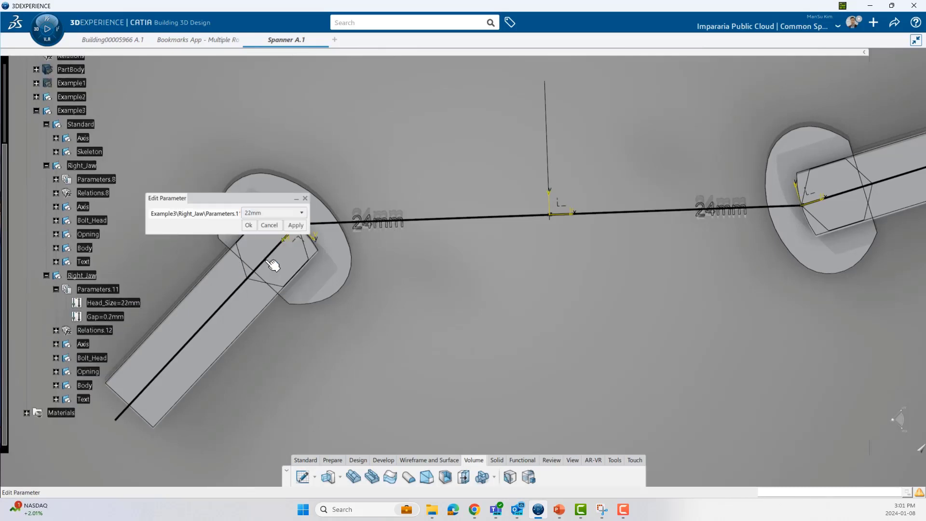
{"action": "left_click", "coordinate": [248, 225]}
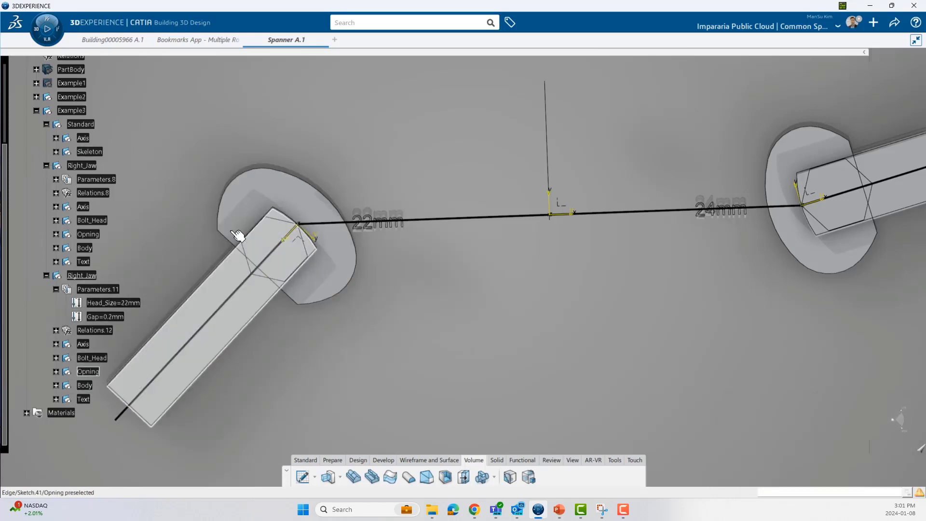
{"action": "middle_click_drag", "start_coordinate": [238, 231], "coordinate": [462, 311]}
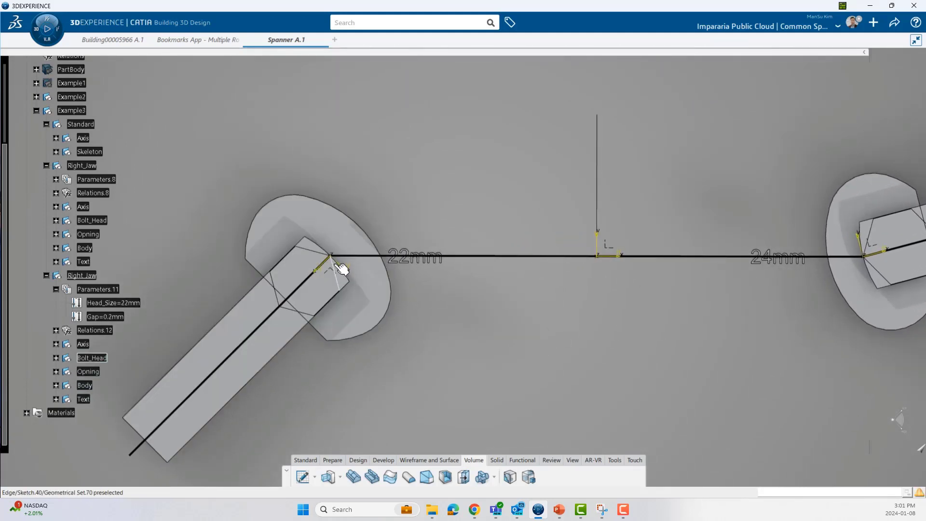
{"action": "middle_click_drag", "start_coordinate": [339, 267], "coordinate": [377, 284]}
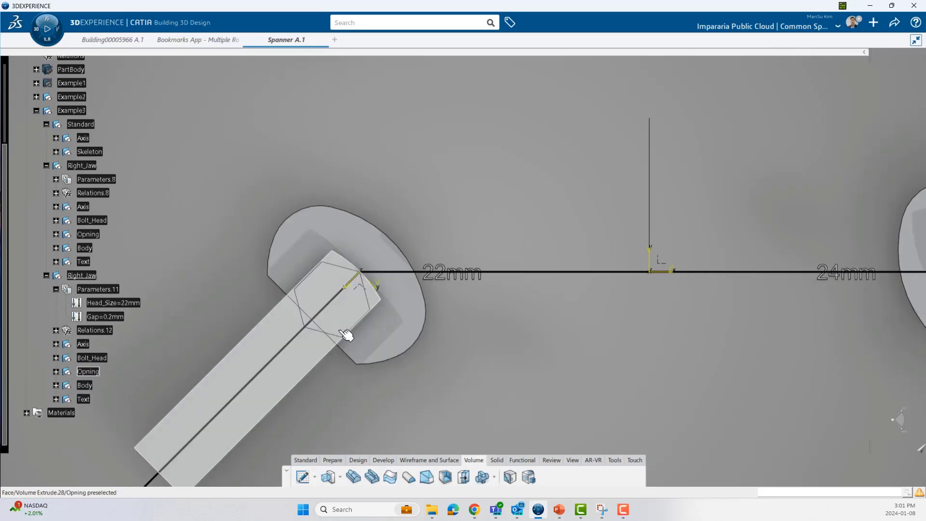
{"action": "middle_click_drag", "start_coordinate": [434, 238], "coordinate": [439, 282]}
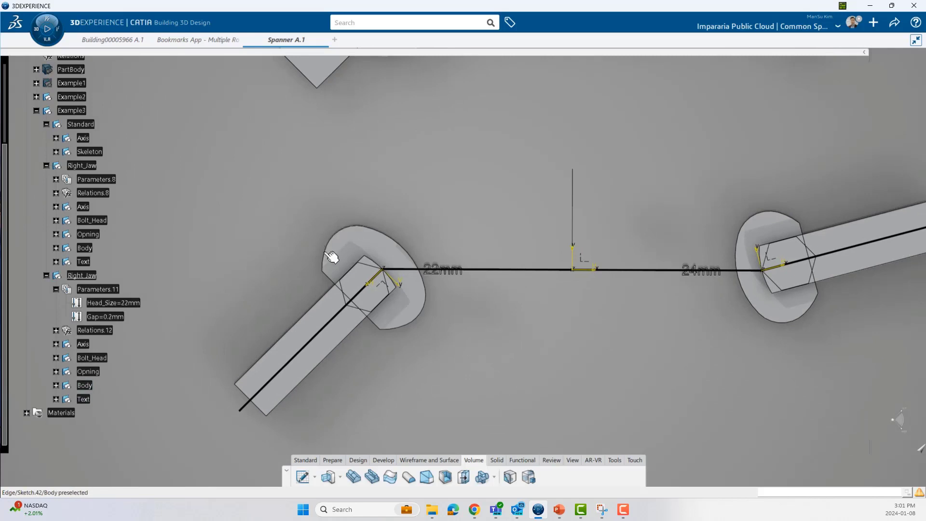
{"action": "middle_click_drag", "start_coordinate": [624, 304], "coordinate": [594, 303]}
{"action": "middle_click_drag", "start_coordinate": [512, 307], "coordinate": [540, 325]}
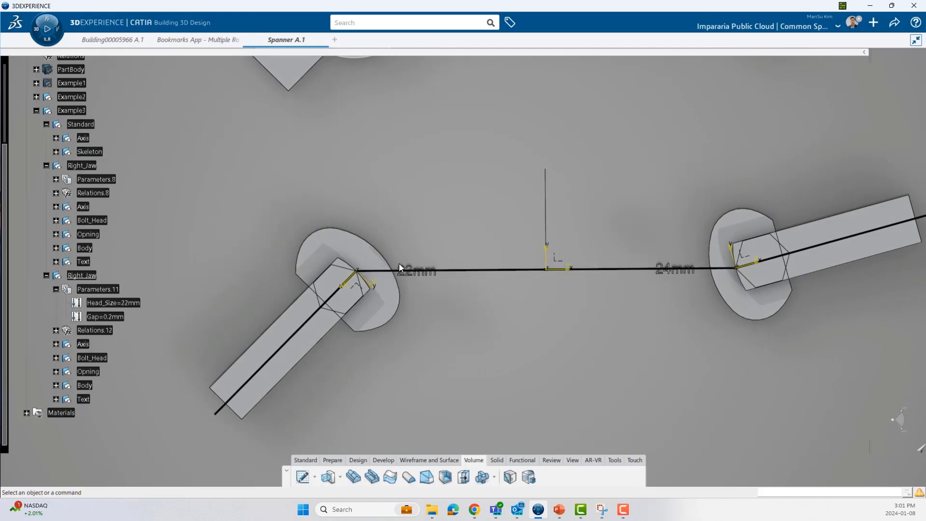
{"action": "middle_click_drag", "start_coordinate": [556, 309], "coordinate": [540, 294]}
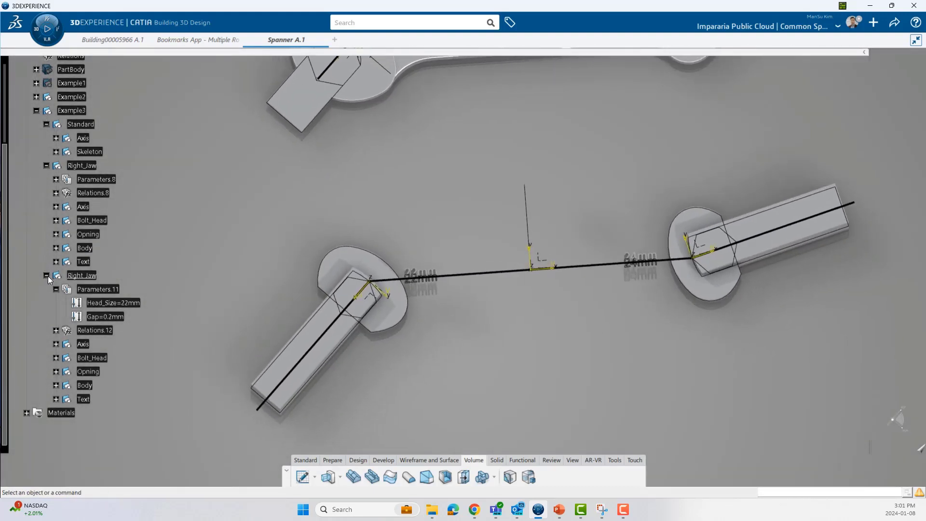
Rename the second Right_Jaw set as Left_Jaw and collapse both jaw branches in the tree.
{"action": "left_click", "coordinate": [77, 275]}
{"action": "key", "text": "alt+Return"}
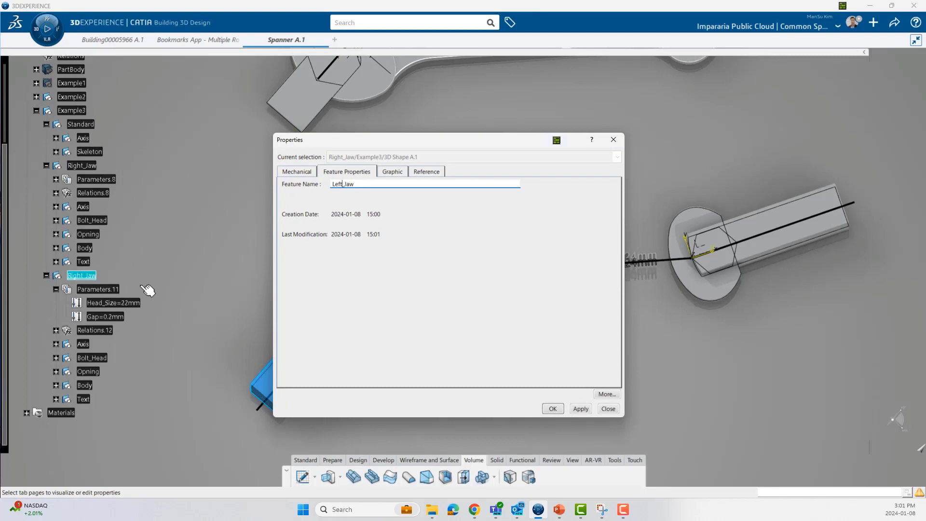
{"action": "key", "text": "Return"}
{"action": "left_click", "coordinate": [46, 165]}
{"action": "left_click", "coordinate": [47, 179]}
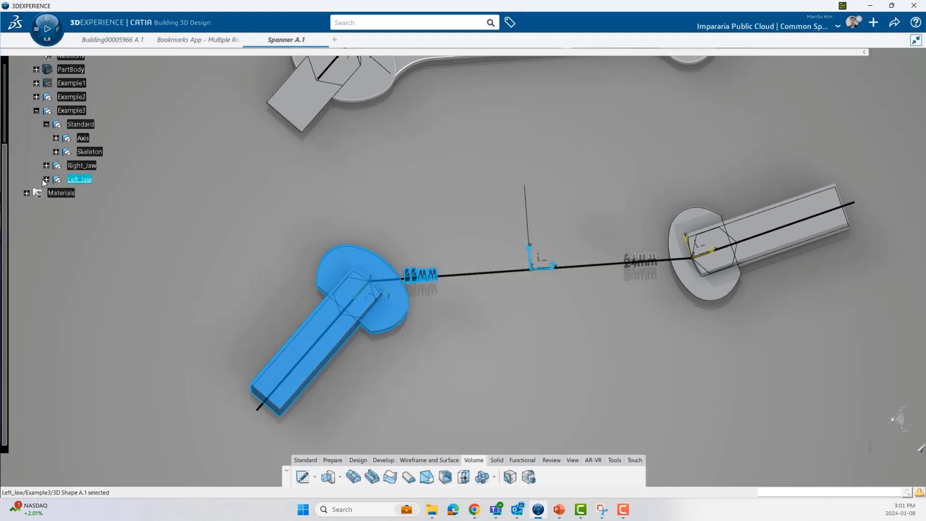
Insert a new geometrical set under Example3 and name it Handle.
{"action": "scroll", "coordinate": [77, 188], "scroll_direction": "up", "scroll_amount": 1}
{"action": "left_click", "coordinate": [114, 192]}
{"action": "left_click", "coordinate": [62, 154]}
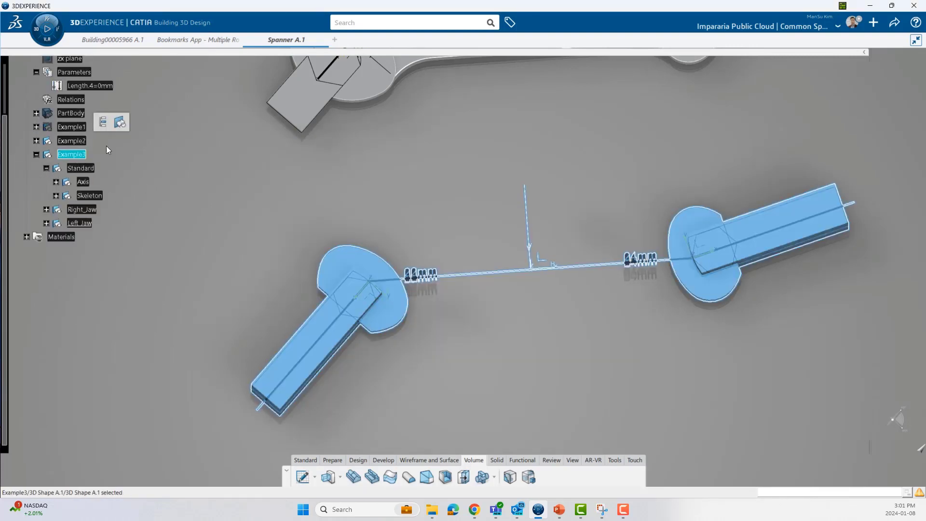
{"action": "left_click", "coordinate": [124, 124]}
{"action": "left_click", "coordinate": [100, 236]}
{"action": "key", "text": "alt+Return"}
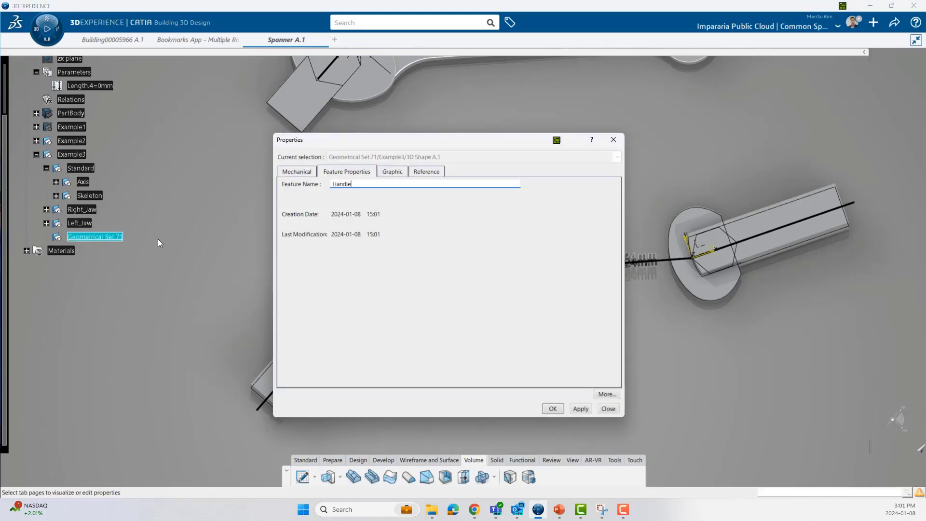
{"action": "key", "text": "Return"}
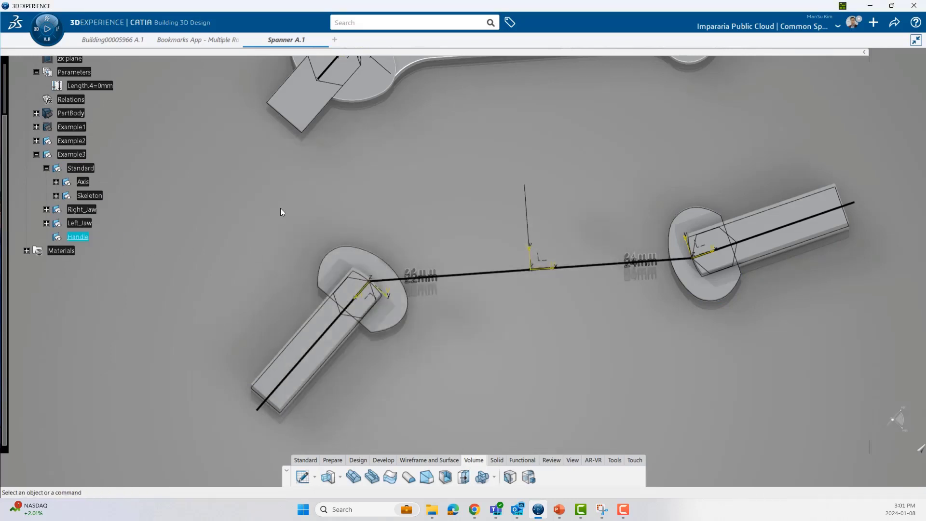
Add a geometrical set inside Handle and name it Base.
{"action": "middle_click_drag", "start_coordinate": [500, 343], "coordinate": [512, 323]}
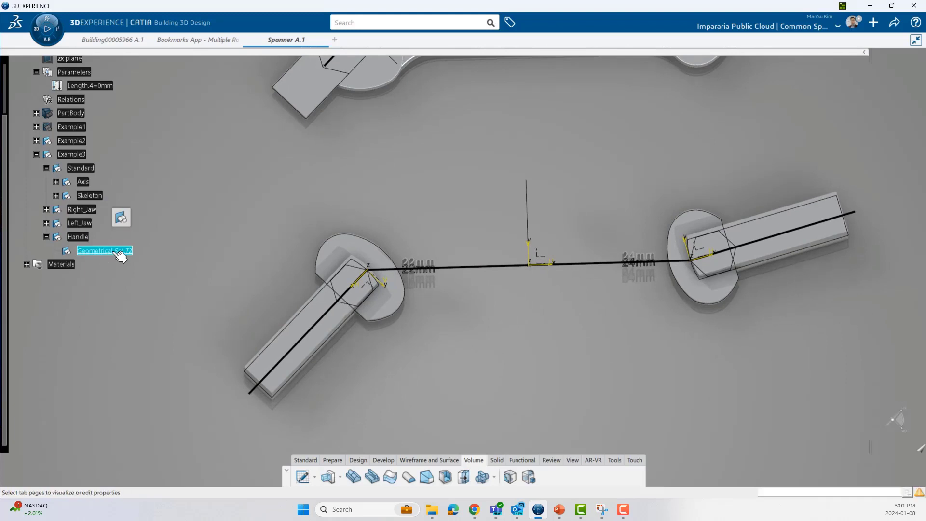
{"action": "key", "text": "alt+Return"}
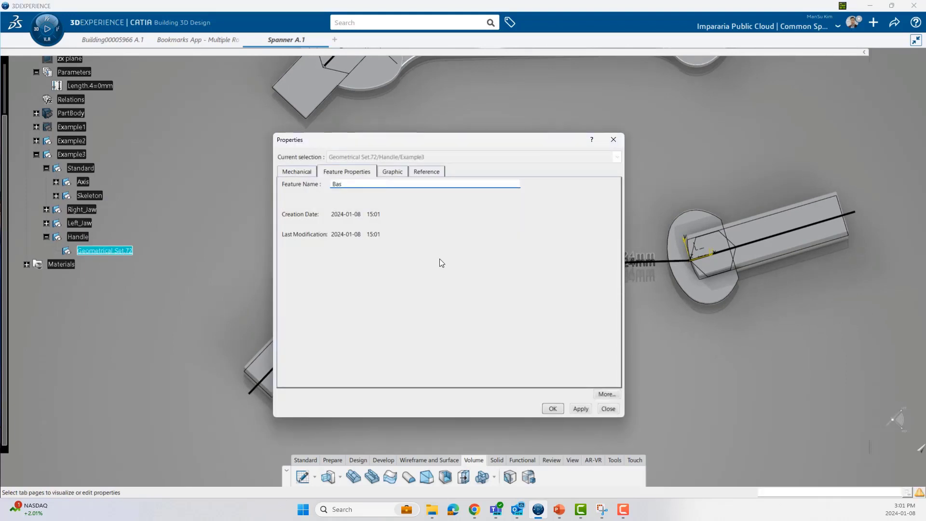
{"action": "type", "text": "Base"}
{"action": "key", "text": "Return"}
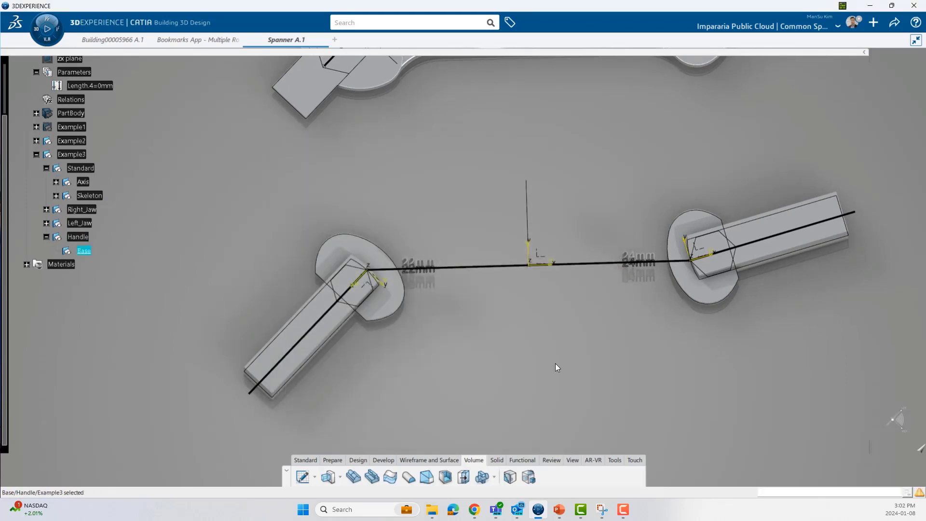
Start a new sketch in the Base set, aligned with the axis system at the middle of the skeleton.
{"action": "middle_click_drag", "start_coordinate": [554, 363], "coordinate": [388, 256]}
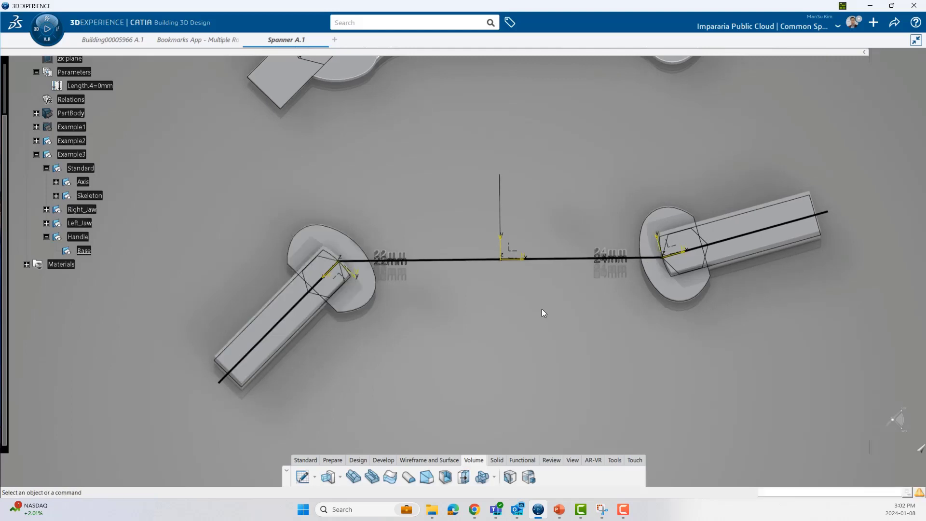
{"action": "left_click", "coordinate": [413, 462]}
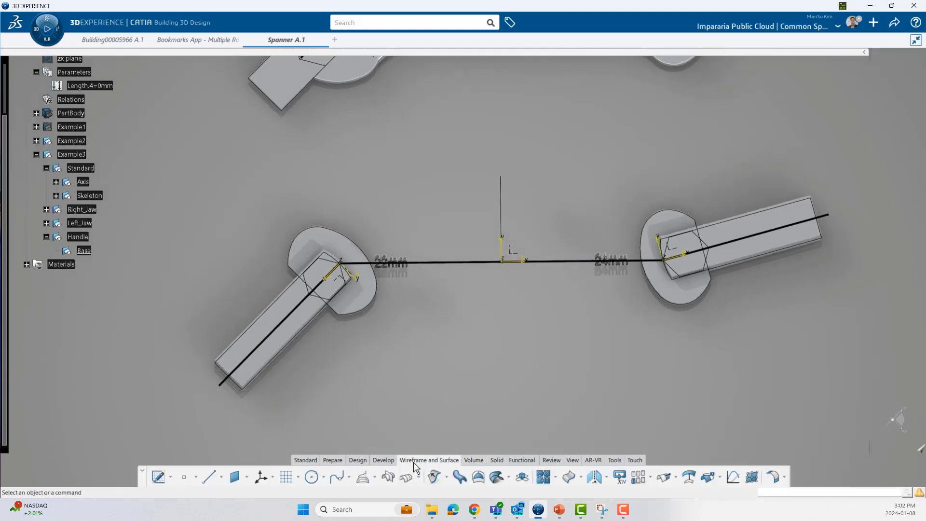
{"action": "left_click", "coordinate": [156, 480]}
{"action": "left_click", "coordinate": [587, 247]}
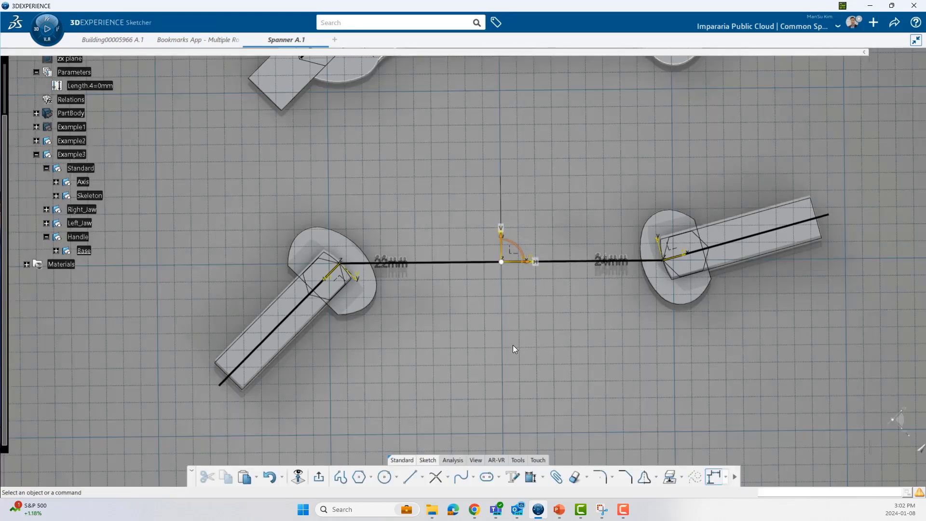
Use Offset 3D Elements to offset the skeleton's middle line between the jaws about 11.9 mm upward.
{"action": "middle_click_drag", "start_coordinate": [513, 345], "coordinate": [497, 339]}
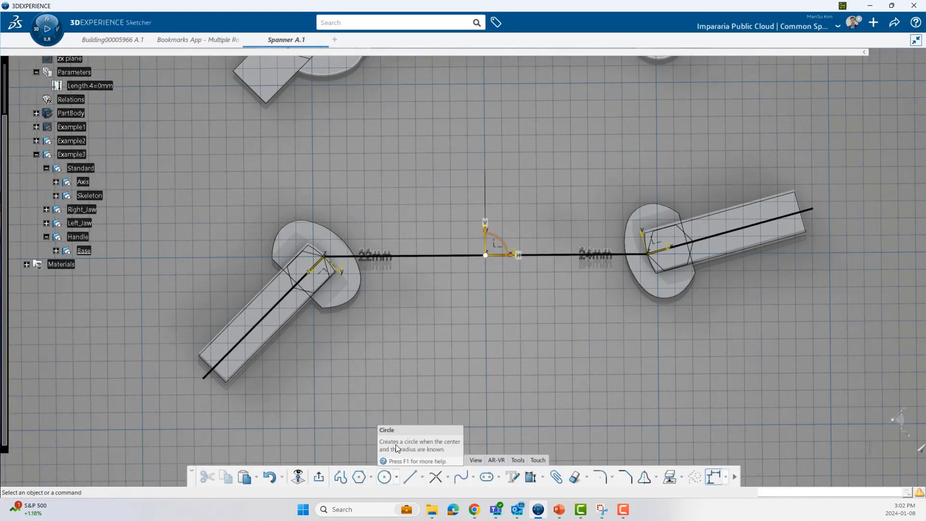
{"action": "middle_click_drag", "start_coordinate": [470, 334], "coordinate": [477, 330]}
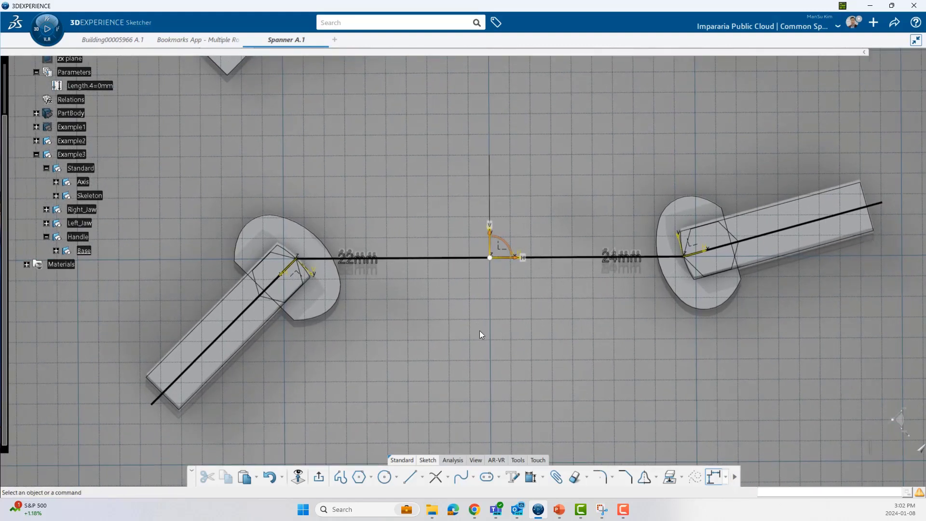
{"action": "mouse_move", "coordinate": [498, 384]}
{"action": "middle_mouse_down"}
{"action": "mouse_move", "coordinate": [467, 256]}
{"action": "mouse_move", "coordinate": [565, 440]}
{"action": "middle_mouse_up"}
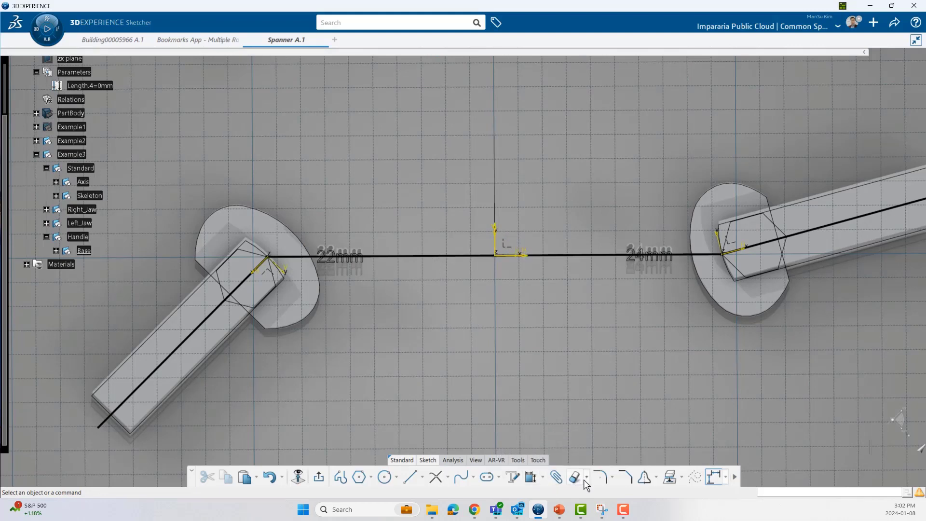
{"action": "left_click", "coordinate": [681, 476]}
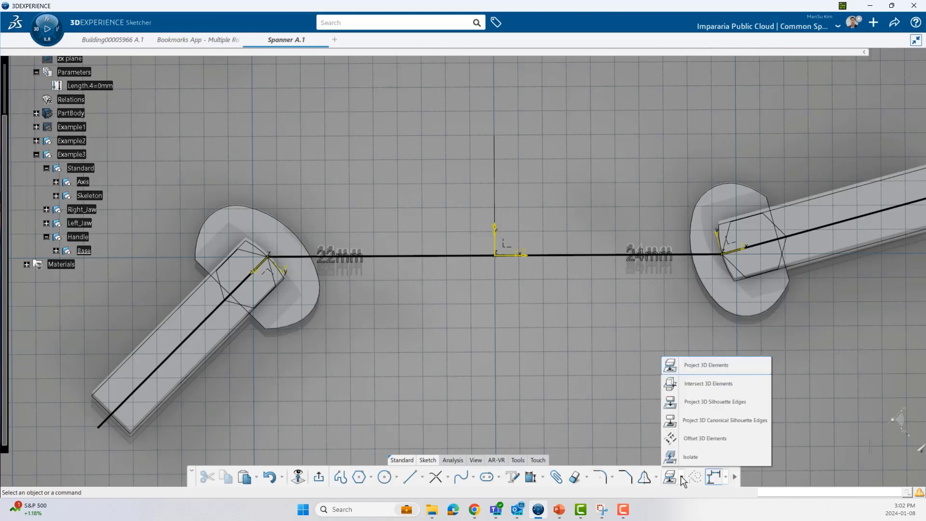
{"action": "left_click", "coordinate": [707, 437]}
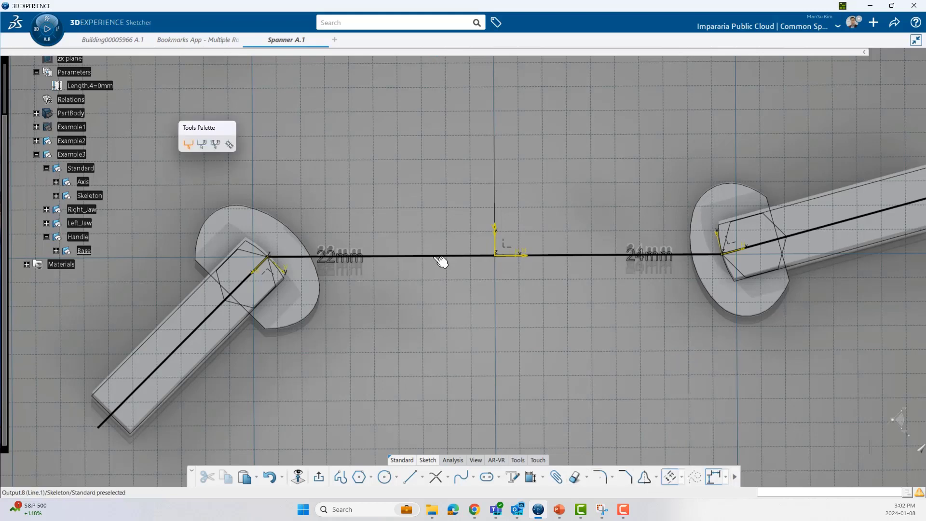
{"action": "left_click", "coordinate": [439, 258]}
{"action": "left_click", "coordinate": [437, 227]}
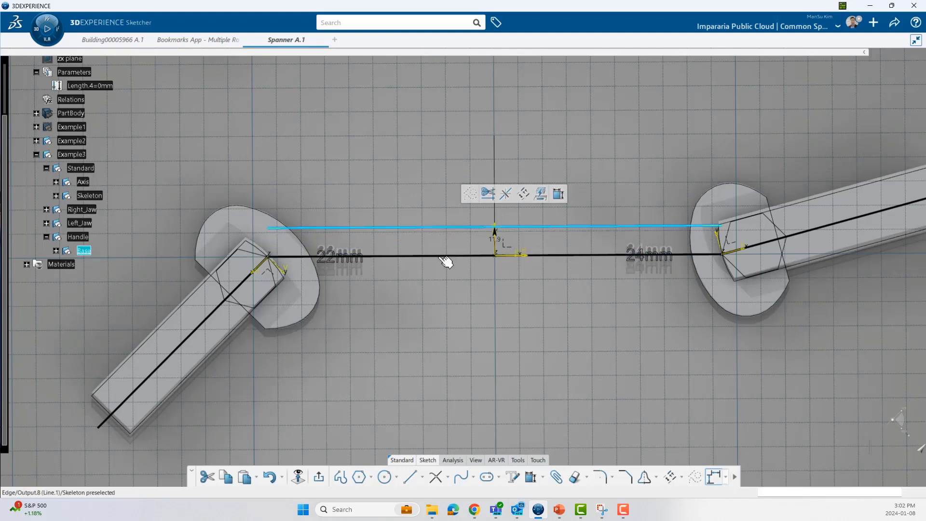
{"action": "left_click", "coordinate": [444, 280]}
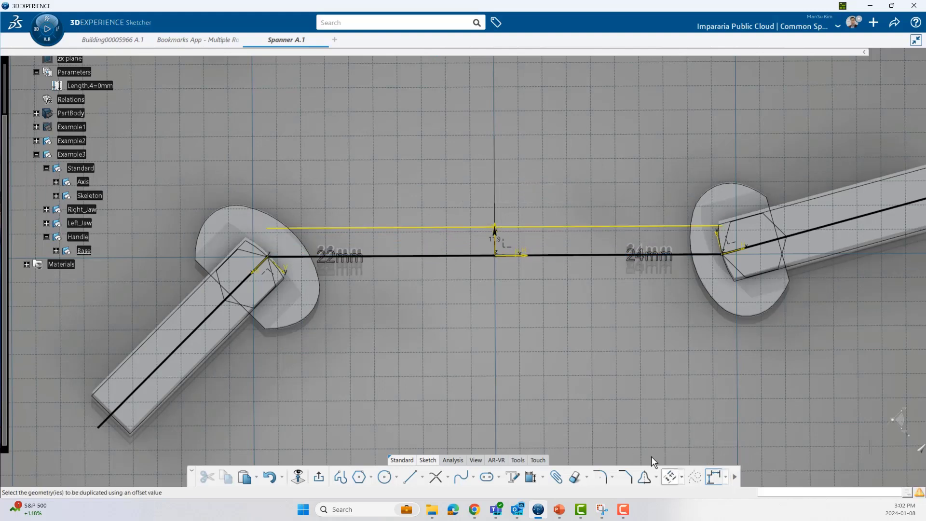
Offset the same middle skeleton line about 13.6 mm downward to form the handle's lower edge.
{"action": "left_click", "coordinate": [443, 256]}
{"action": "left_click", "coordinate": [442, 288]}
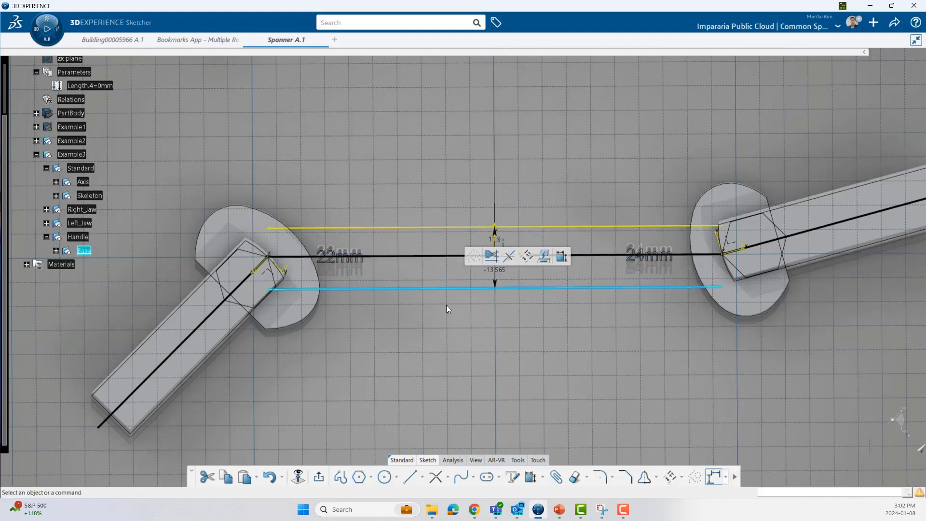
{"action": "left_click", "coordinate": [447, 305]}
{"action": "scroll", "coordinate": [437, 225], "scroll_direction": "up", "scroll_amount": 2}
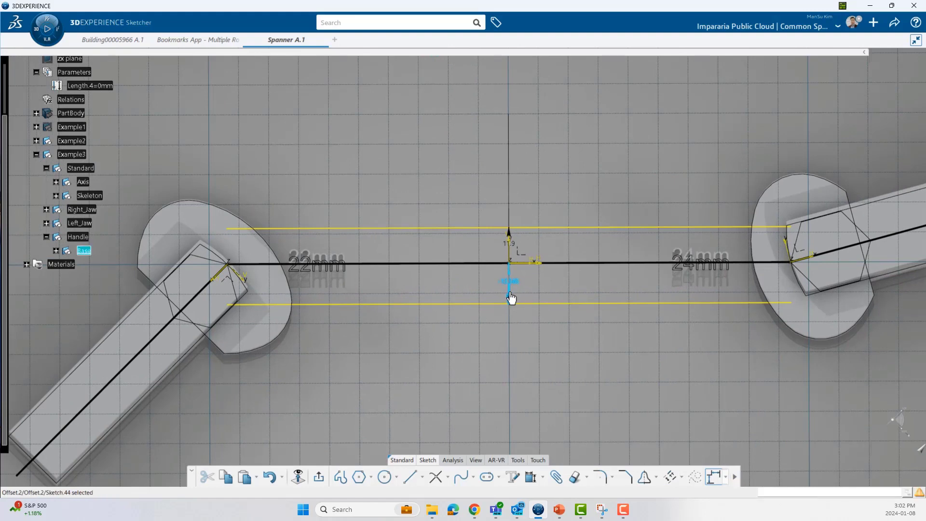
Set the handle sketch's upper offset to 10 mm and its lower offset to -10 mm.
{"action": "scroll", "coordinate": [473, 333], "scroll_direction": "up", "scroll_amount": 4}
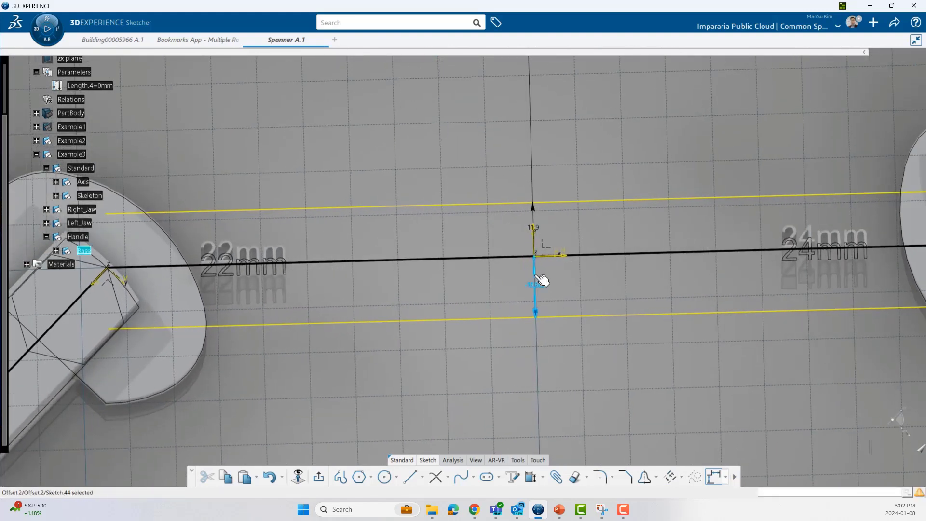
{"action": "middle_click_drag", "start_coordinate": [540, 279], "coordinate": [516, 281]}
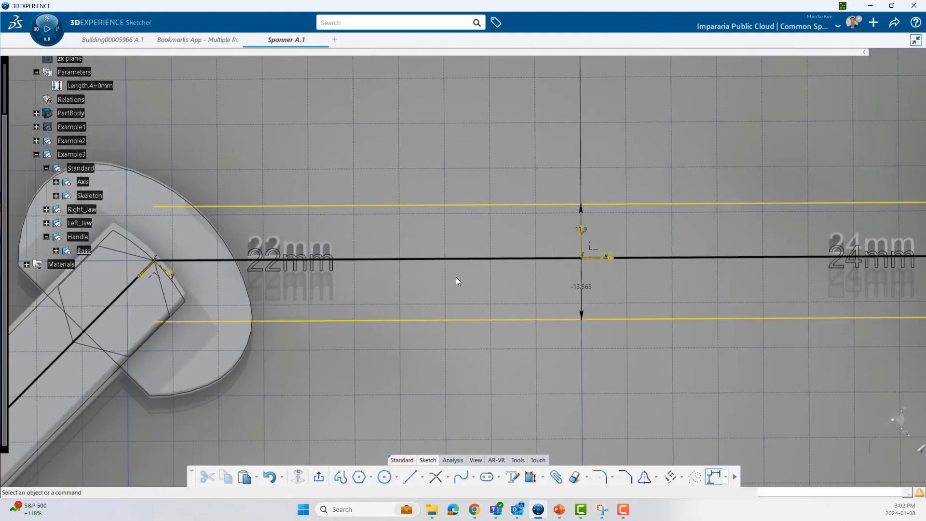
{"action": "left_click", "coordinate": [56, 250]}
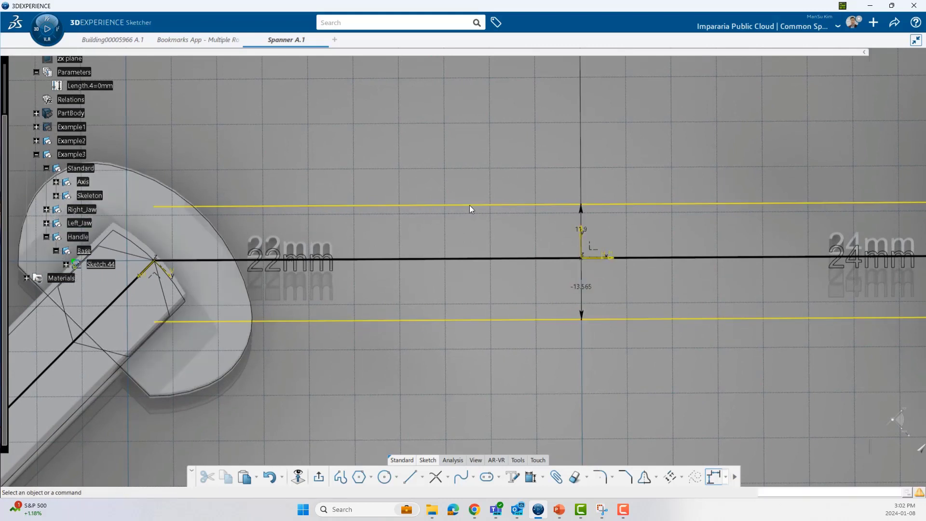
{"action": "double_click", "coordinate": [580, 230]}
{"action": "type", "text": "10"}
{"action": "key", "text": "Return"}
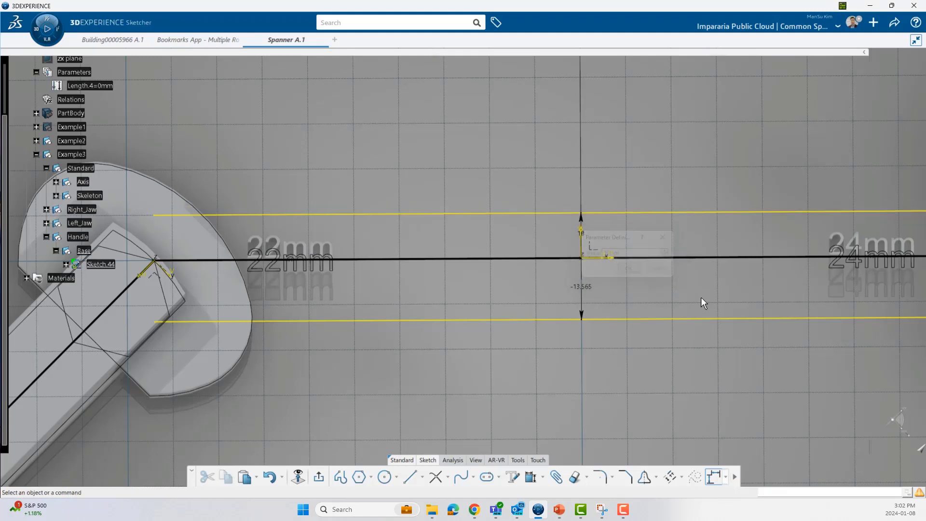
{"action": "left_click", "coordinate": [580, 290]}
{"action": "double_click", "coordinate": [581, 287]}
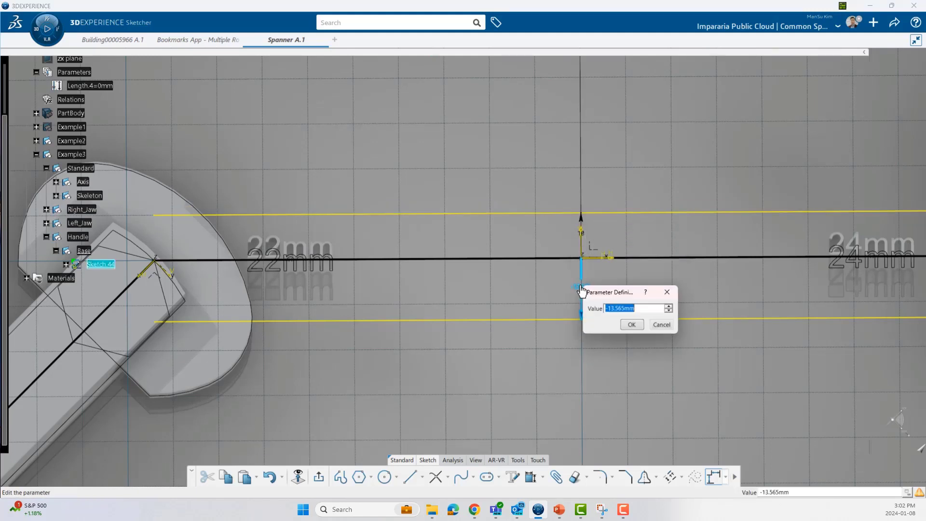
{"action": "type", "text": "-10"}
{"action": "key", "text": "Return"}
Set the handle sketch's upper offset to 15 mm and its lower offset to -15 mm.
{"action": "mouse_move", "coordinate": [497, 270]}
{"action": "middle_mouse_down"}
{"action": "mouse_move", "coordinate": [447, 241]}
{"action": "mouse_move", "coordinate": [508, 298]}
{"action": "mouse_move", "coordinate": [505, 319]}
{"action": "mouse_move", "coordinate": [515, 317]}
{"action": "middle_mouse_up"}
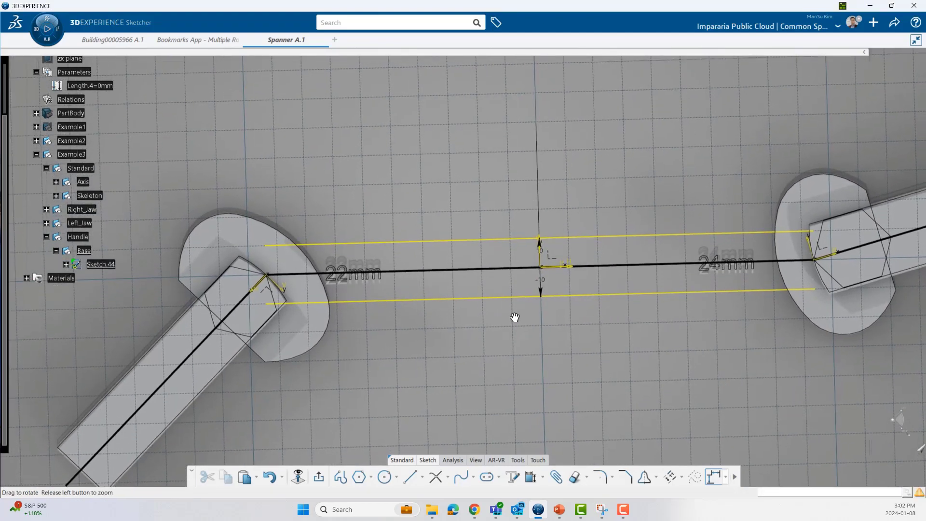
{"action": "left_click", "coordinate": [541, 252]}
{"action": "double_click", "coordinate": [543, 256]}
{"action": "type", "text": "15"}
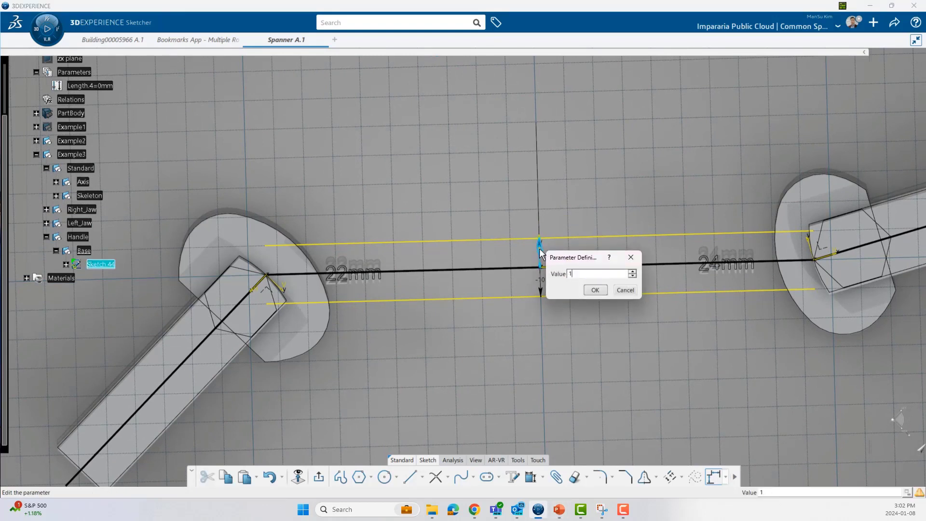
{"action": "key", "text": "Return"}
{"action": "double_click", "coordinate": [543, 285]}
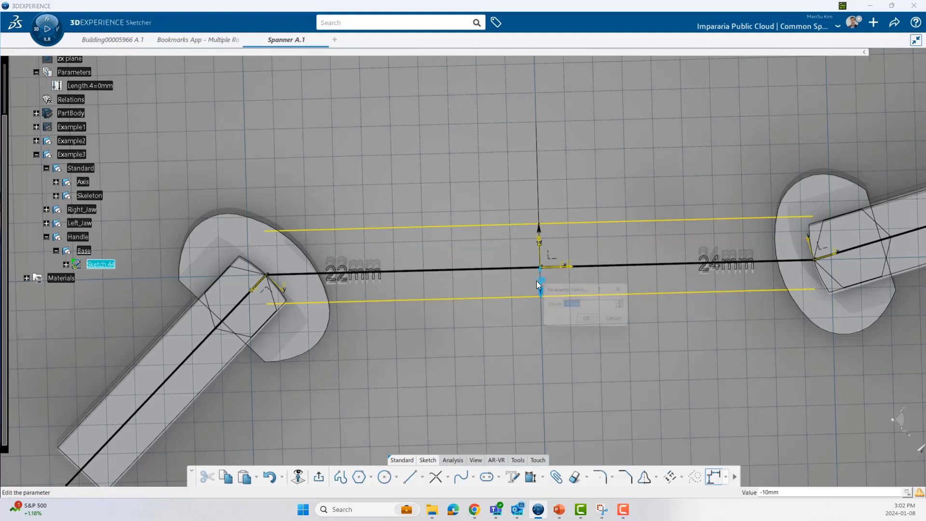
{"action": "type", "text": "-15"}
{"action": "key", "text": "Return"}
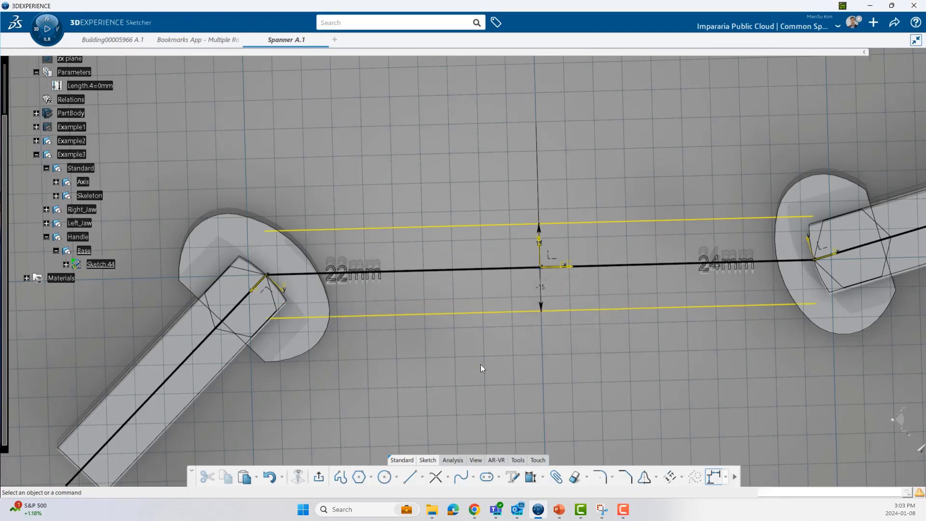
Close the handle profile with a 30 mm vertical line between the two offset edges at each jaw end.
{"action": "left_click", "coordinate": [410, 477]}
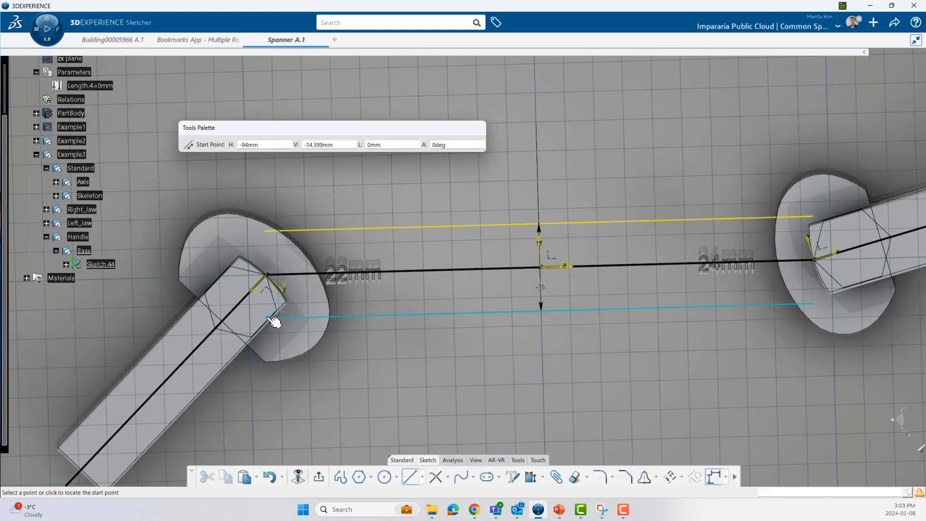
{"action": "left_click", "coordinate": [267, 319]}
{"action": "left_click", "coordinate": [266, 231]}
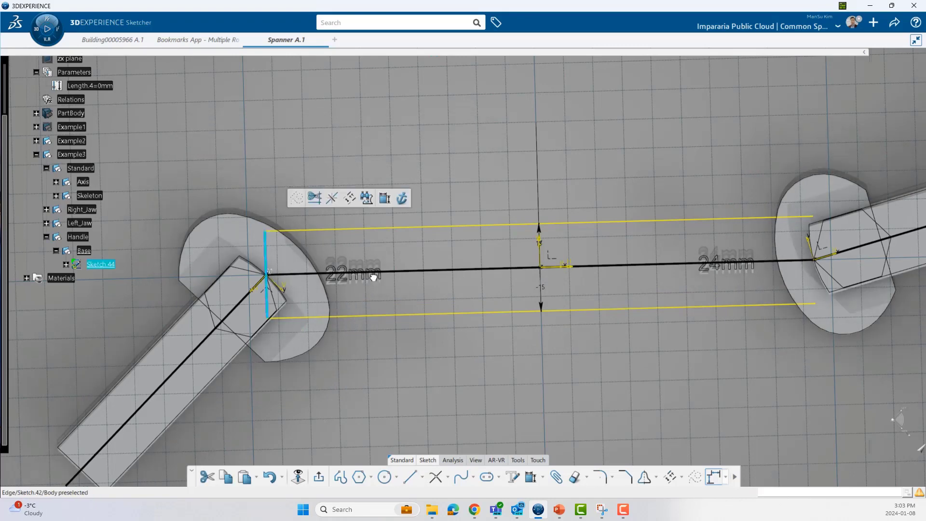
{"action": "middle_click_drag", "start_coordinate": [545, 442], "coordinate": [478, 427]}
{"action": "left_click", "coordinate": [410, 478]}
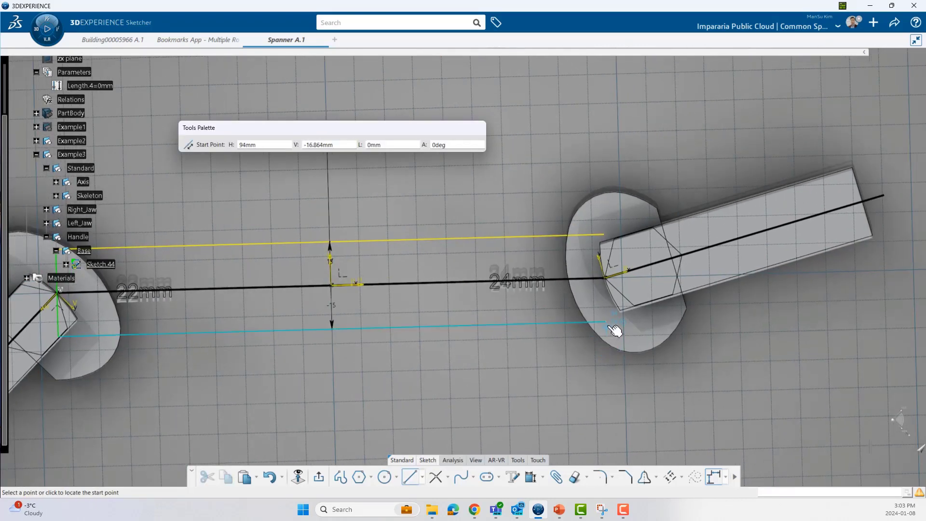
{"action": "left_click", "coordinate": [611, 324]}
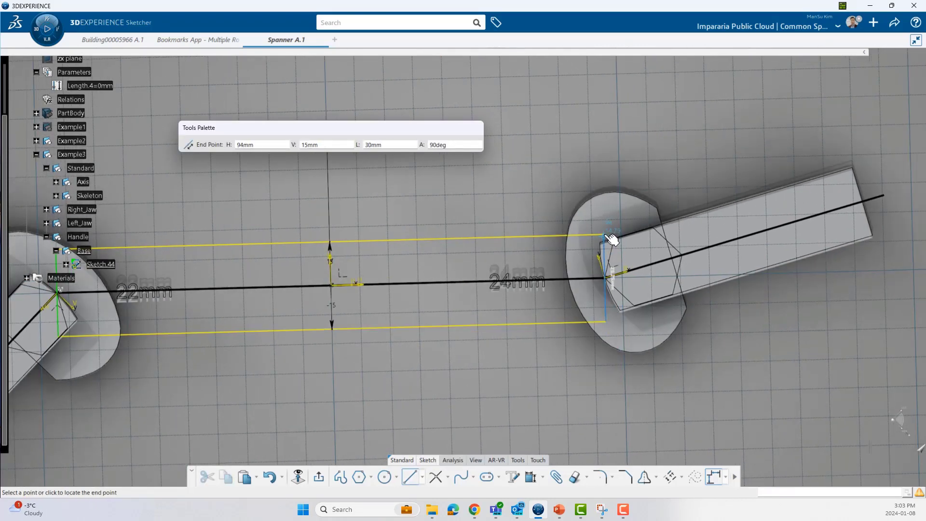
{"action": "left_click", "coordinate": [610, 237]}
Examine where the closed handle profile overlaps the right jaw's outline and opening.
{"action": "mouse_move", "coordinate": [651, 348]}
{"action": "middle_mouse_down"}
{"action": "mouse_move", "coordinate": [548, 378]}
{"action": "mouse_move", "coordinate": [554, 337]}
{"action": "mouse_move", "coordinate": [511, 308]}
{"action": "mouse_move", "coordinate": [498, 312]}
{"action": "mouse_move", "coordinate": [556, 343]}
{"action": "mouse_move", "coordinate": [491, 373]}
{"action": "mouse_move", "coordinate": [541, 296]}
{"action": "middle_mouse_up"}
{"action": "left_click", "coordinate": [564, 322]}
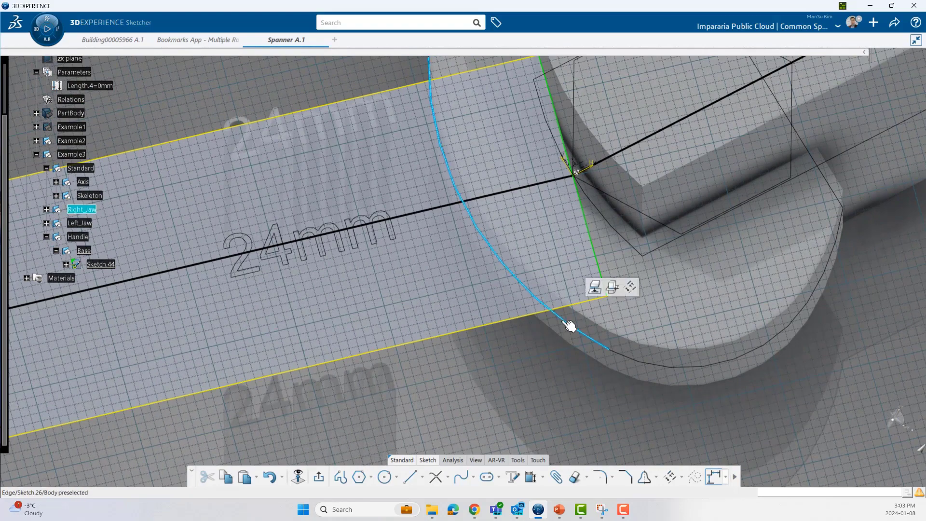
{"action": "key", "text": "Escape"}
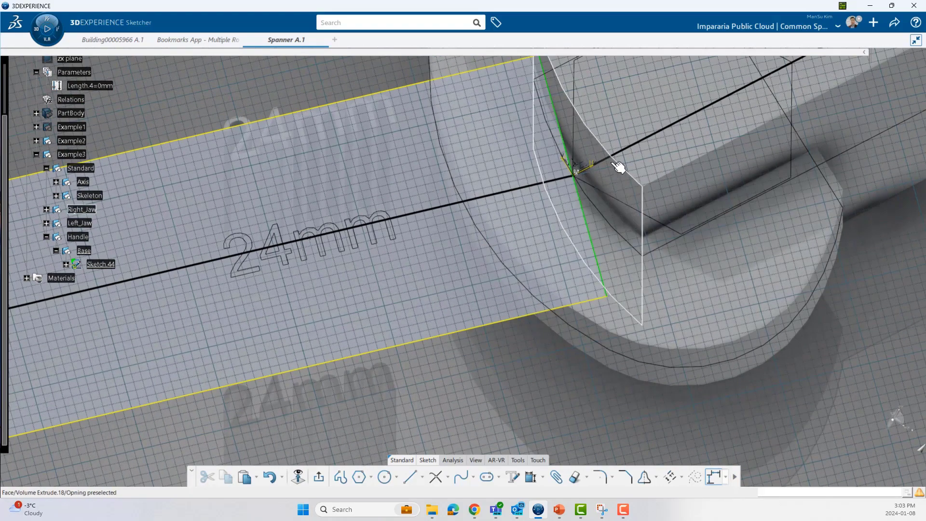
{"action": "left_click", "coordinate": [621, 356]}
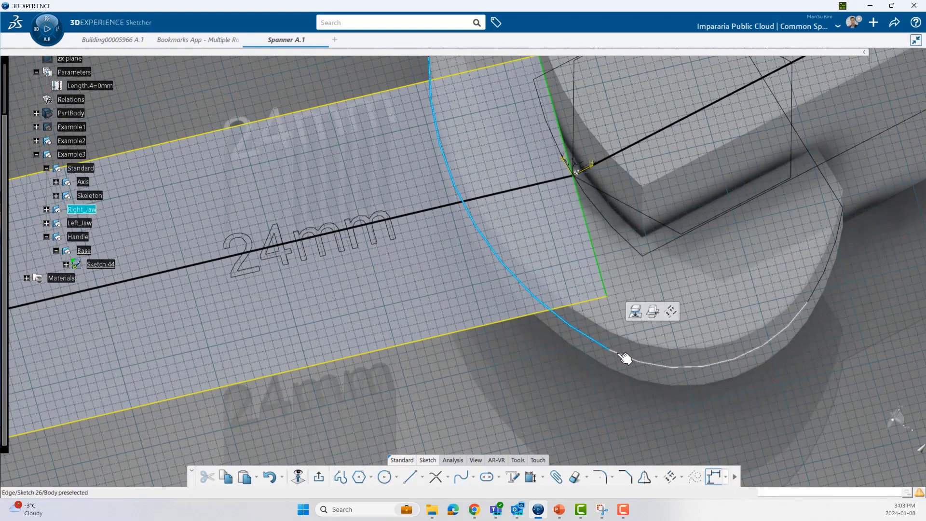
{"action": "left_click", "coordinate": [623, 358]}
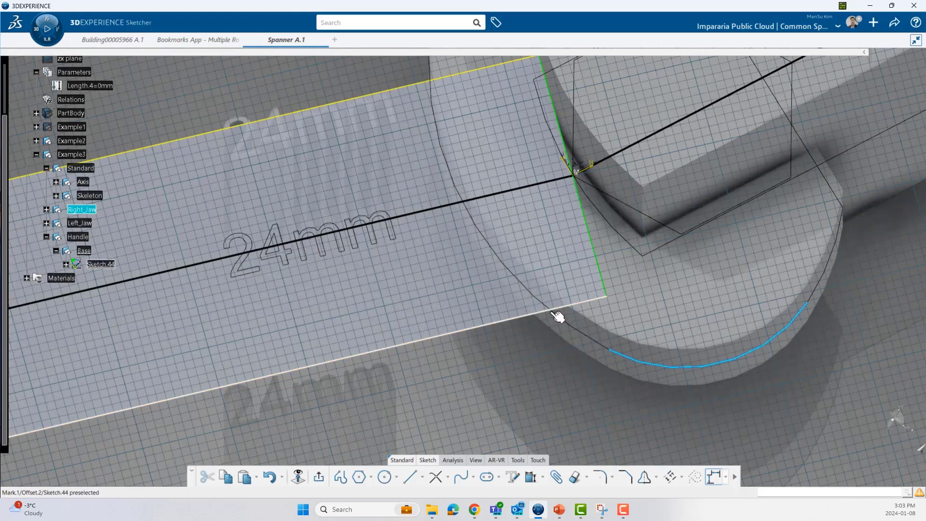
{"action": "mouse_move", "coordinate": [487, 322]}
{"action": "middle_mouse_down"}
{"action": "mouse_move", "coordinate": [531, 371]}
{"action": "mouse_move", "coordinate": [535, 395]}
{"action": "middle_mouse_up"}
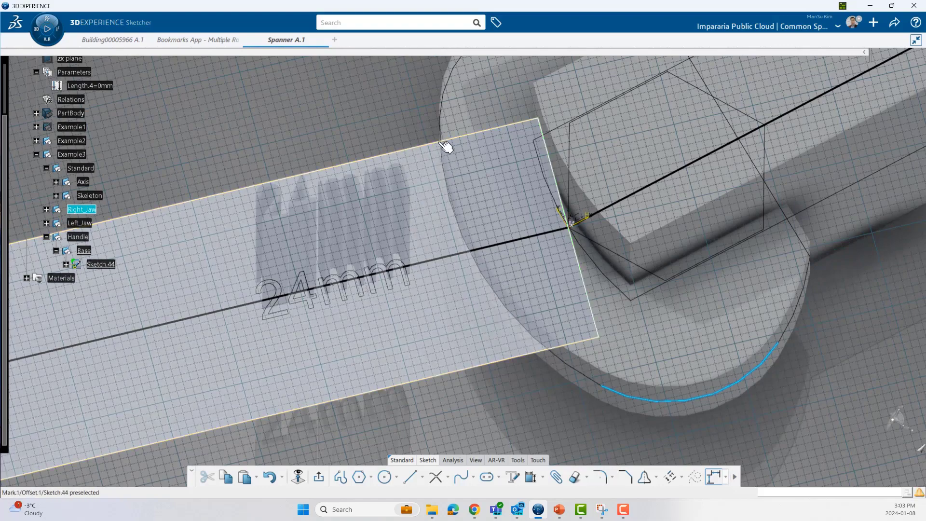
{"action": "middle_click_drag", "start_coordinate": [446, 146], "coordinate": [573, 167]}
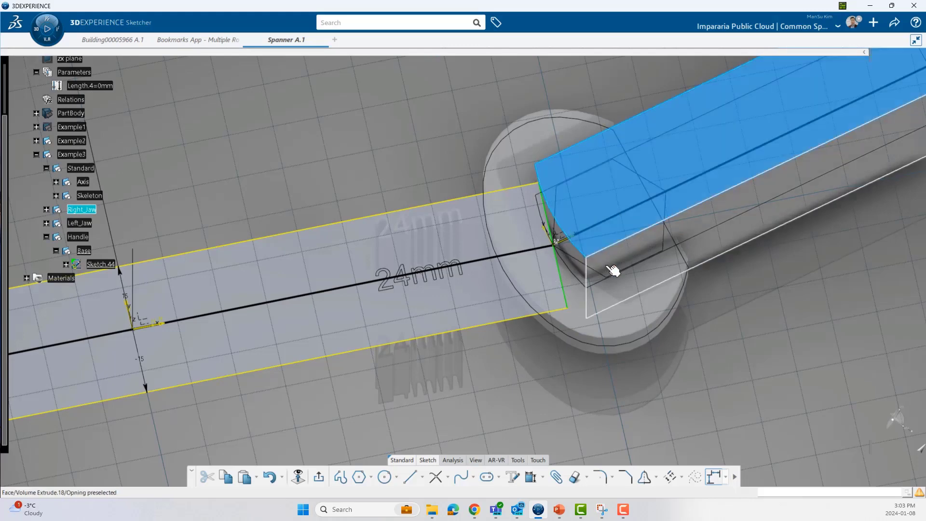
{"action": "left_click", "coordinate": [435, 137]}
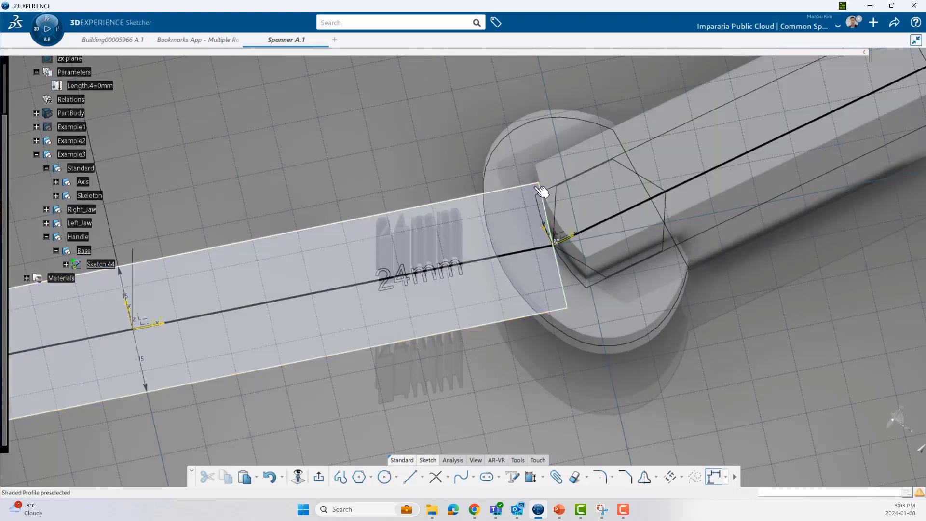
{"action": "left_click", "coordinate": [600, 311]}
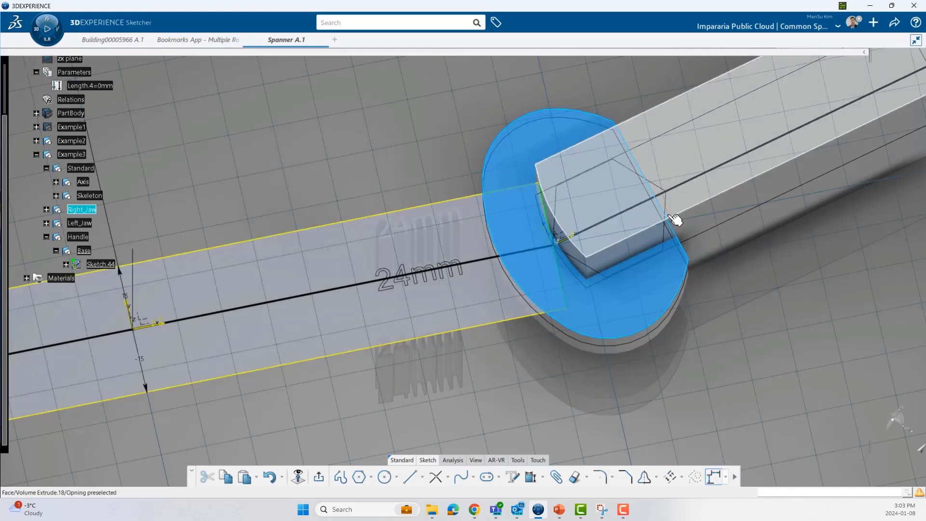
{"action": "middle_click_drag", "start_coordinate": [616, 223], "coordinate": [660, 323]}
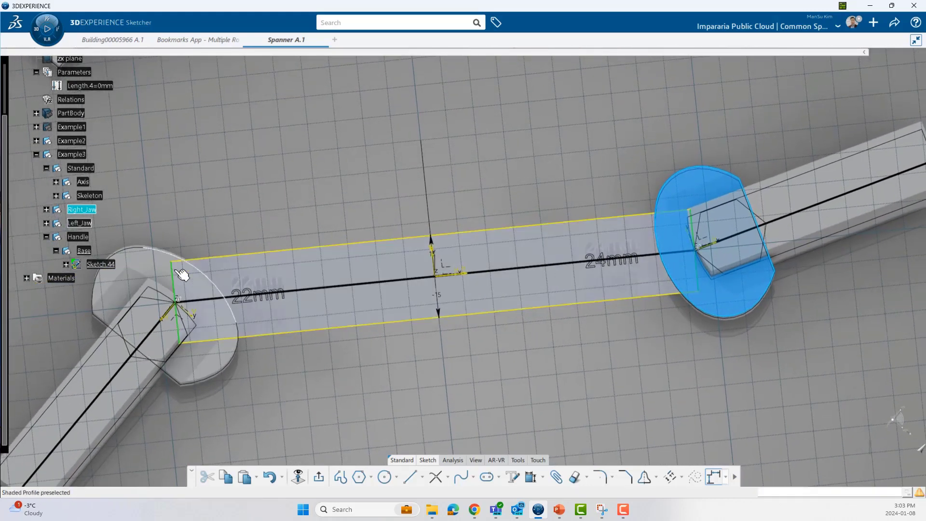
Exit the sketch and set up a Volume Extrude of the closed handle profile with a 4 mm first limit and mirrored extent.
{"action": "middle_click_drag", "start_coordinate": [529, 354], "coordinate": [486, 355]}
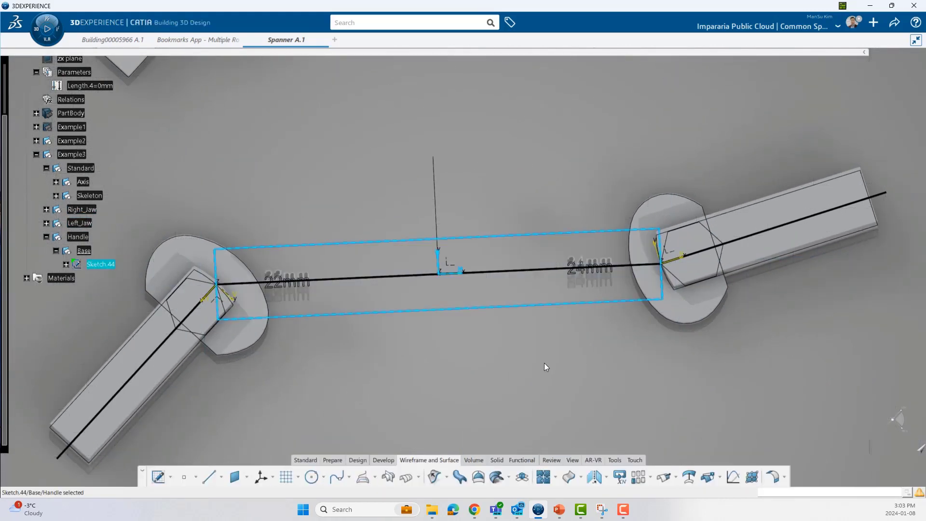
{"action": "mouse_move", "coordinate": [543, 362]}
{"action": "middle_mouse_down"}
{"action": "mouse_move", "coordinate": [560, 375]}
{"action": "mouse_move", "coordinate": [530, 381]}
{"action": "middle_mouse_up"}
{"action": "left_click", "coordinate": [474, 460]}
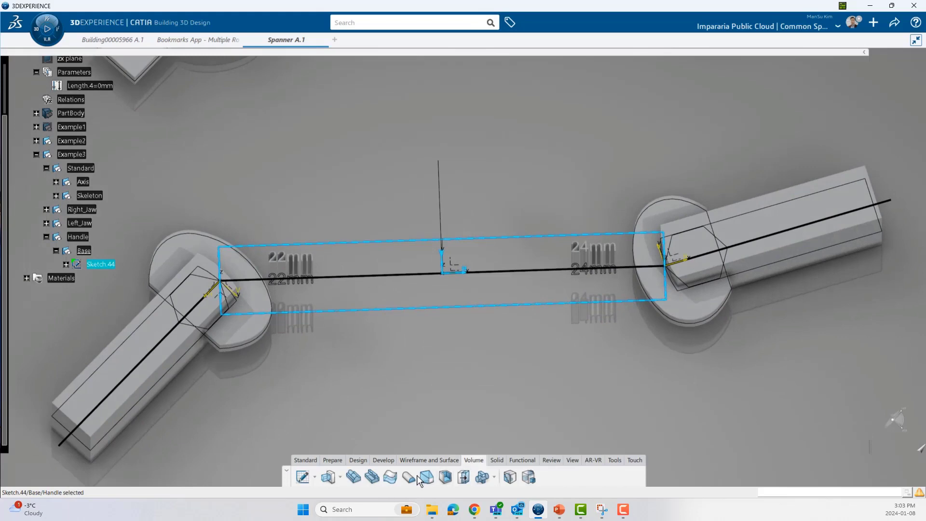
{"action": "left_click", "coordinate": [328, 476]}
{"action": "middle_click_drag", "start_coordinate": [569, 337], "coordinate": [593, 309]}
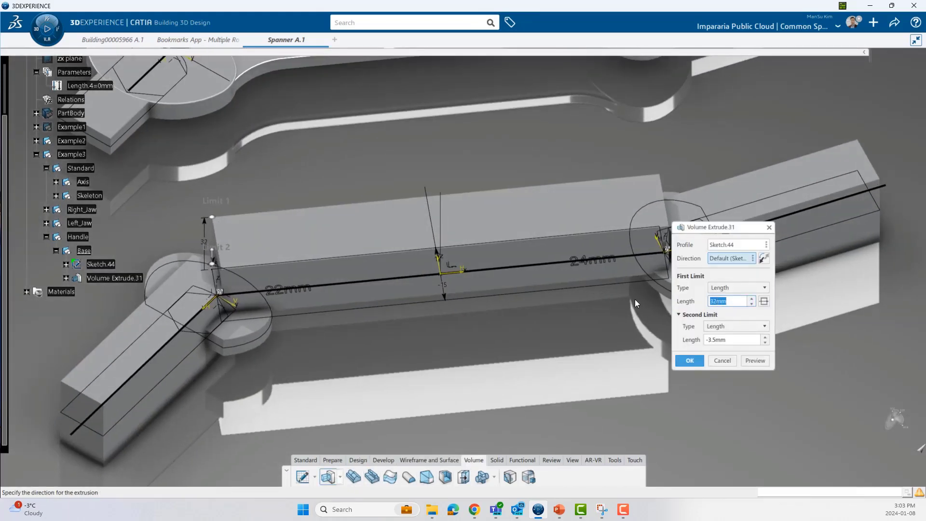
{"action": "type", "text": "4"}
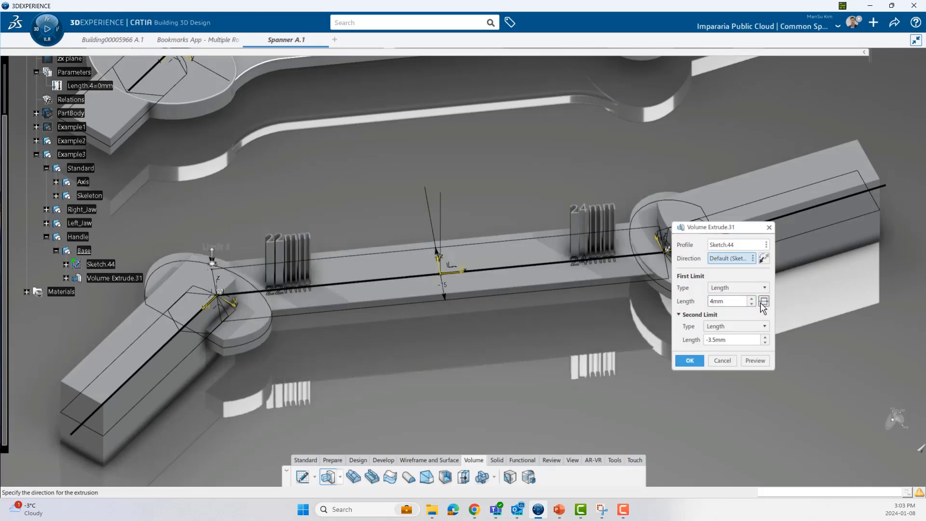
{"action": "left_click", "coordinate": [764, 301]}
{"action": "middle_click_drag", "start_coordinate": [631, 359], "coordinate": [578, 337]}
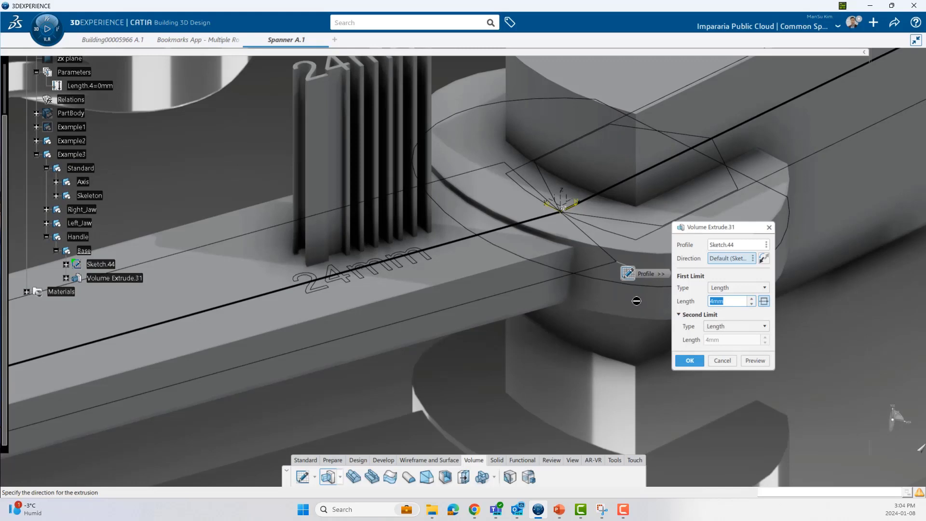
Adjust the first limit length relative to the right jaw's thickness and complete the mirrored handle extrusion.
{"action": "type", "text": ".8"}
{"action": "key", "text": "Return"}
{"action": "middle_click_drag", "start_coordinate": [594, 341], "coordinate": [516, 289]}
{"action": "left_click", "coordinate": [689, 360]}
Examine how the 24mm and 22mm lettering and both jaws meet the extruded handle volume.
{"action": "left_click", "coordinate": [347, 230]}
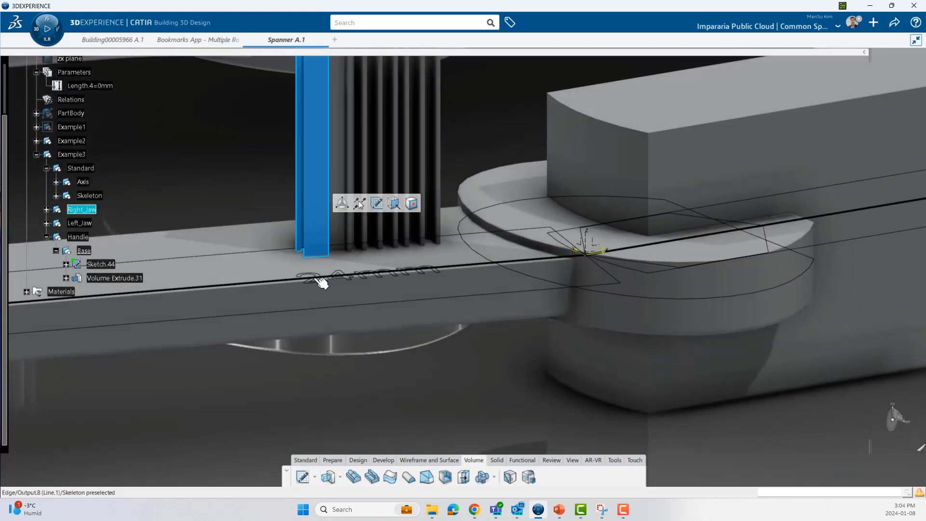
{"action": "scroll", "coordinate": [320, 279], "scroll_direction": "up", "scroll_amount": 5}
{"action": "left_click", "coordinate": [397, 248]}
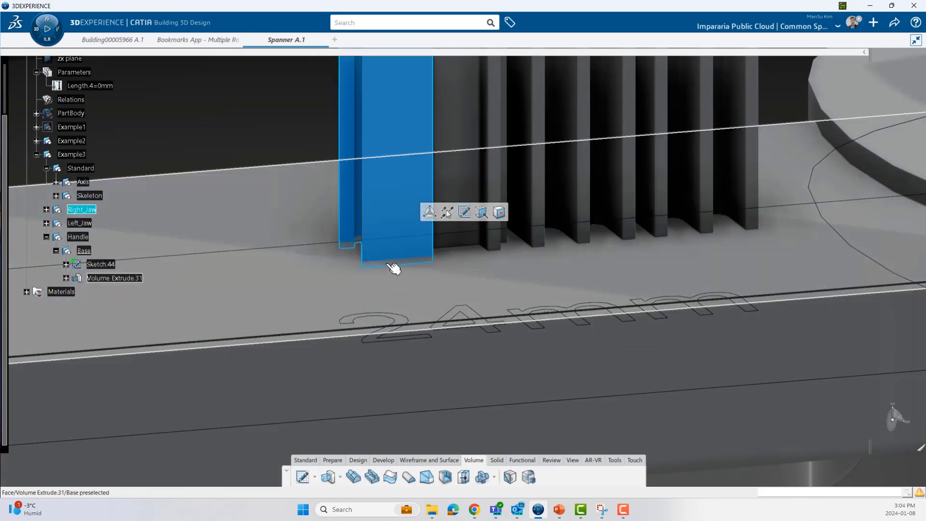
{"action": "middle_click_drag", "start_coordinate": [541, 270], "coordinate": [462, 333]}
{"action": "middle_click_drag", "start_coordinate": [401, 269], "coordinate": [400, 304]}
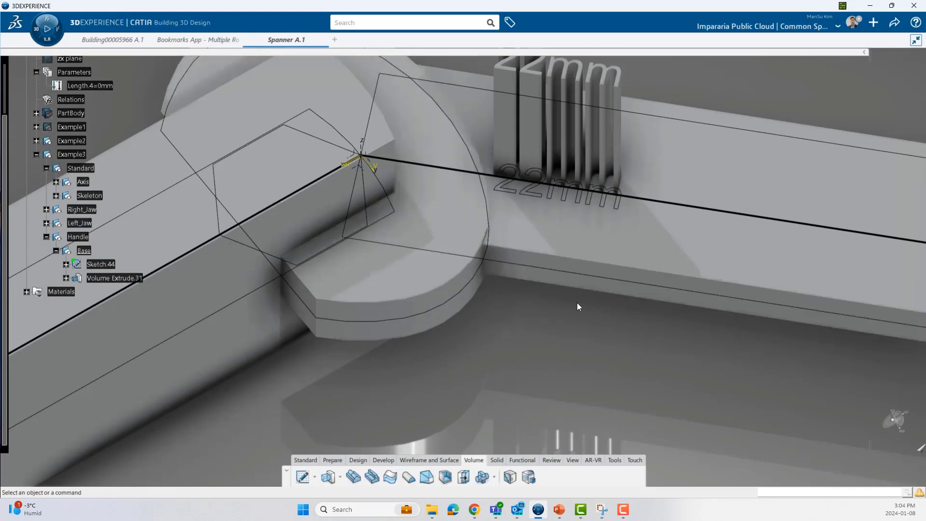
{"action": "mouse_move", "coordinate": [577, 302]}
{"action": "middle_mouse_down"}
{"action": "mouse_move", "coordinate": [533, 294]}
{"action": "mouse_move", "coordinate": [491, 246]}
{"action": "middle_mouse_up"}
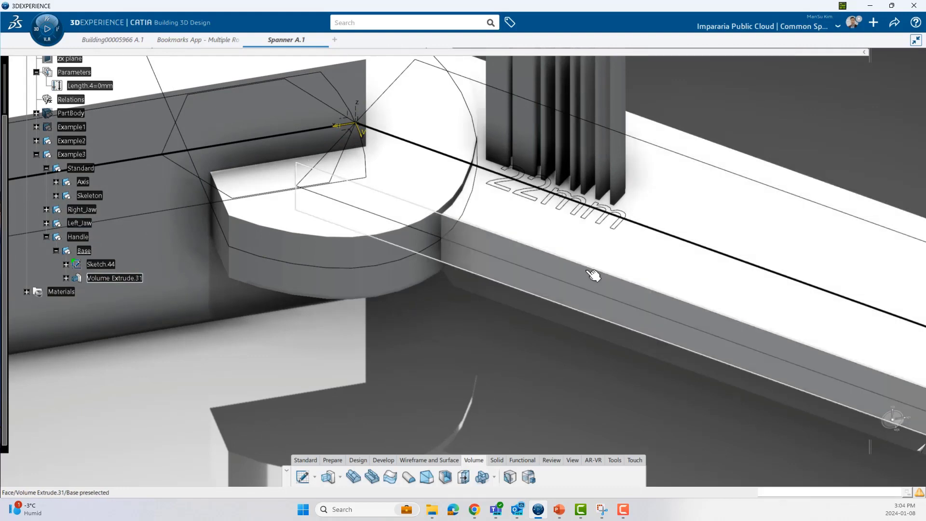
{"action": "middle_click_drag", "start_coordinate": [593, 271], "coordinate": [641, 350]}
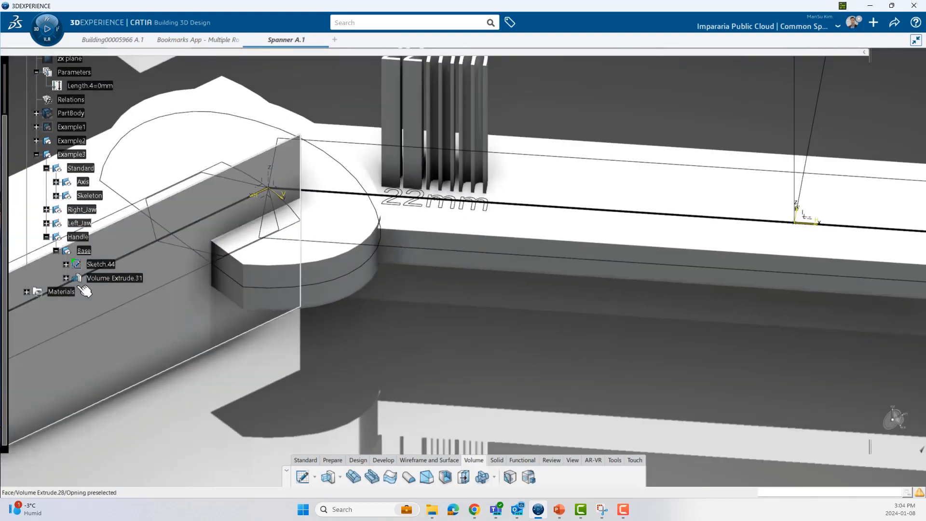
Start a constant Edge Fillet on the extruded handle volume and select its four long edges.
{"action": "right_click", "coordinate": [116, 278]}
{"action": "left_click", "coordinate": [509, 409]}
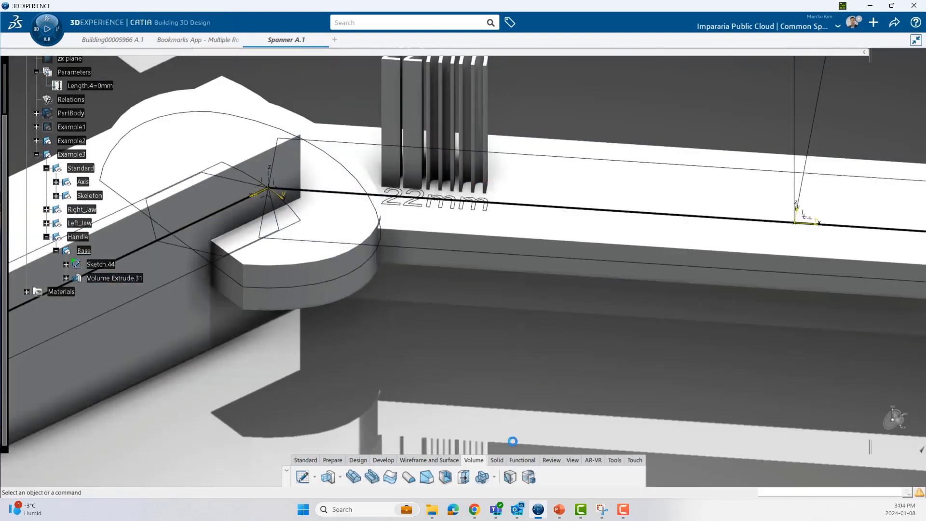
{"action": "left_click", "coordinate": [401, 459]}
{"action": "left_click", "coordinate": [786, 477]}
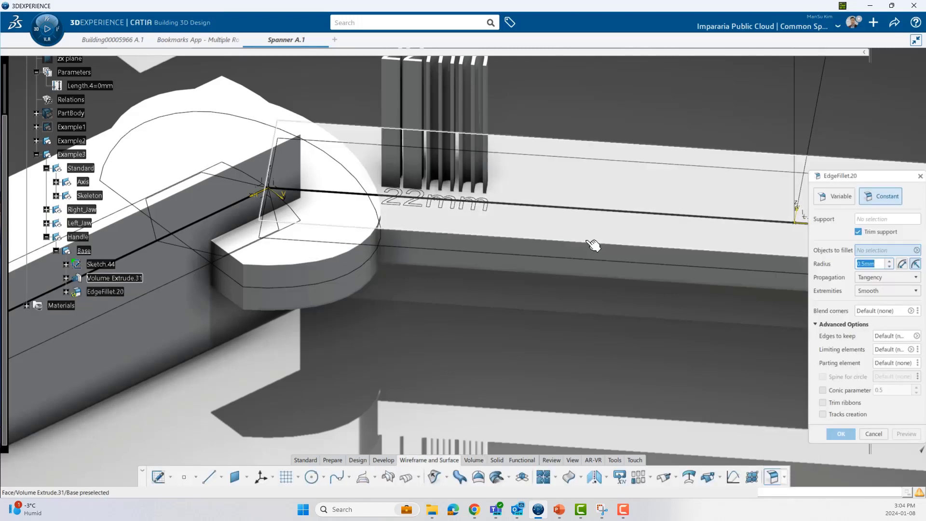
{"action": "left_click", "coordinate": [587, 245]}
{"action": "left_click", "coordinate": [589, 280]}
{"action": "middle_click_drag", "start_coordinate": [641, 202], "coordinate": [202, 138]}
{"action": "left_click", "coordinate": [446, 263]}
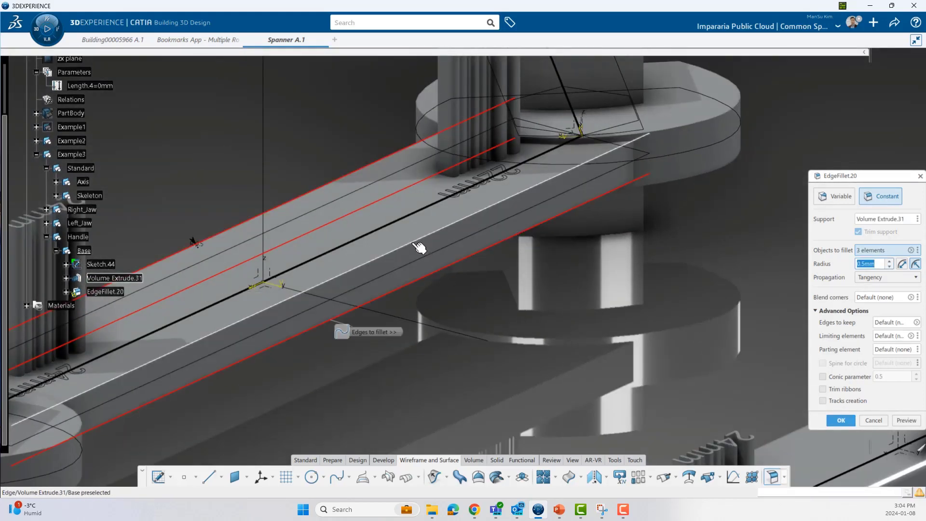
{"action": "left_click", "coordinate": [418, 245]}
Set the handle's edge fillet radius to 1 mm, preview it and complete the fillet.
{"action": "middle_click_drag", "start_coordinate": [697, 320], "coordinate": [912, 428]}
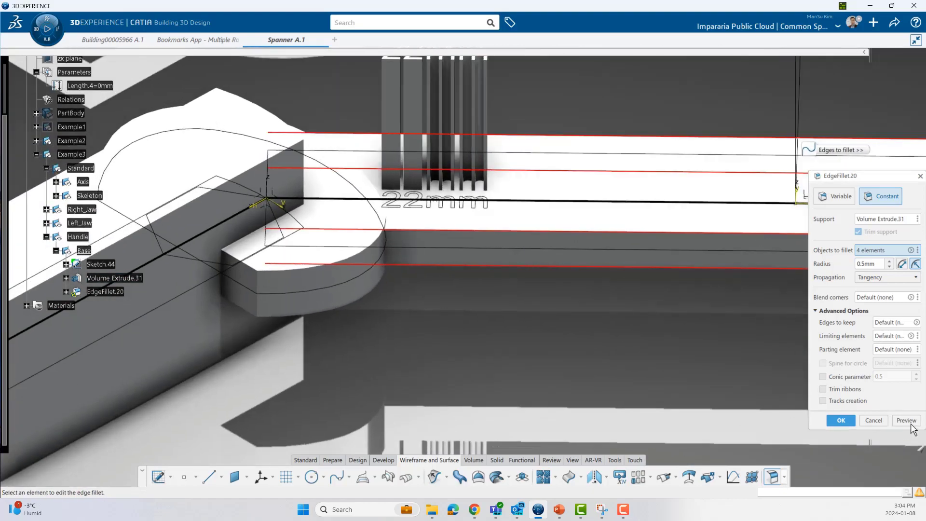
{"action": "left_click", "coordinate": [905, 420]}
{"action": "middle_click_drag", "start_coordinate": [475, 279], "coordinate": [410, 256]}
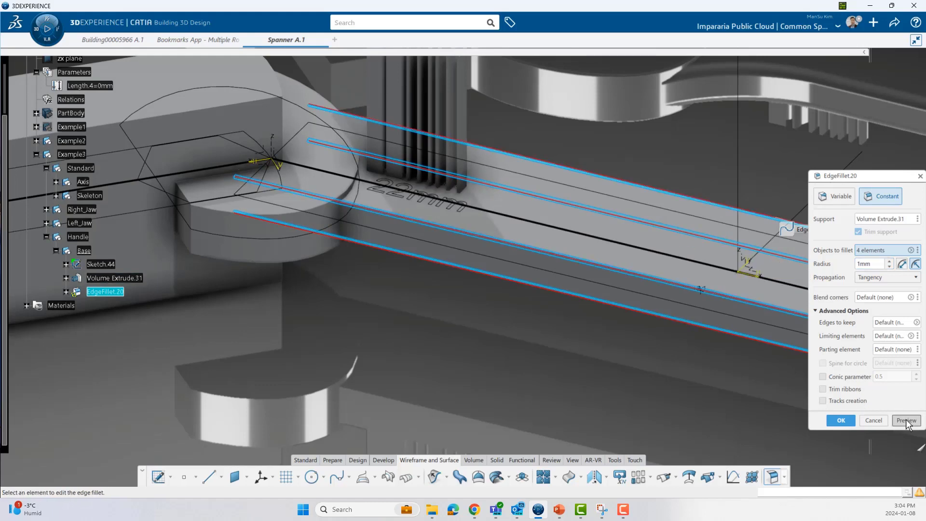
{"action": "middle_click_drag", "start_coordinate": [465, 317], "coordinate": [448, 294]}
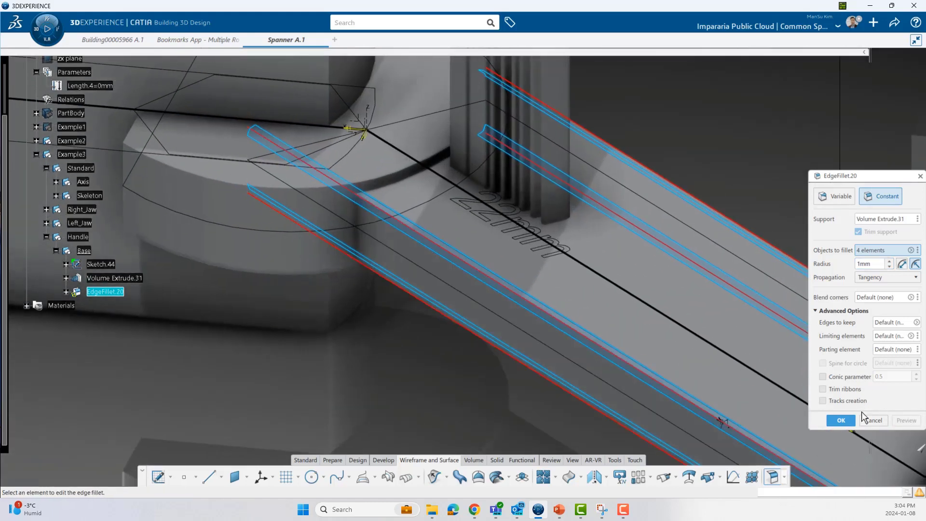
{"action": "left_click", "coordinate": [841, 420]}
Change the radius of the handle's edge fillet to 2 mm through its radius parameter.
{"action": "middle_click_drag", "start_coordinate": [843, 424], "coordinate": [516, 247]}
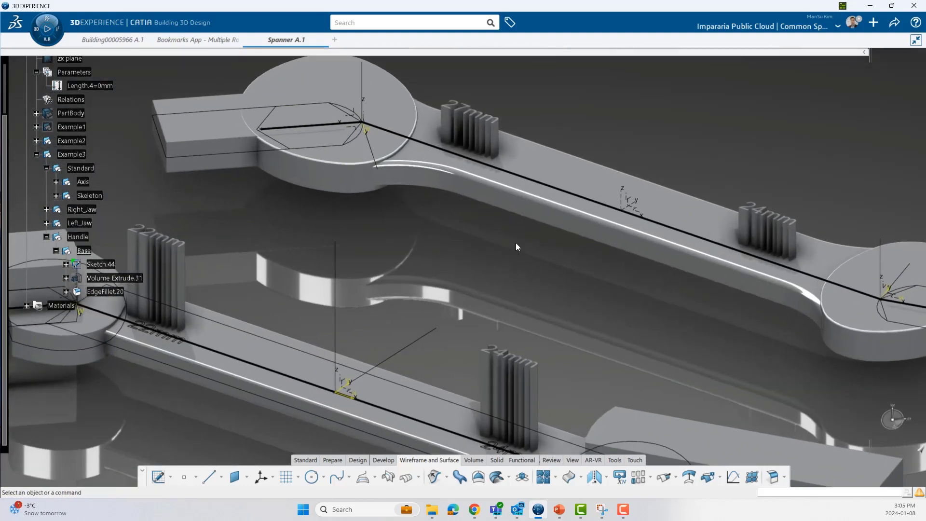
{"action": "middle_click_drag", "start_coordinate": [114, 345], "coordinate": [369, 211]}
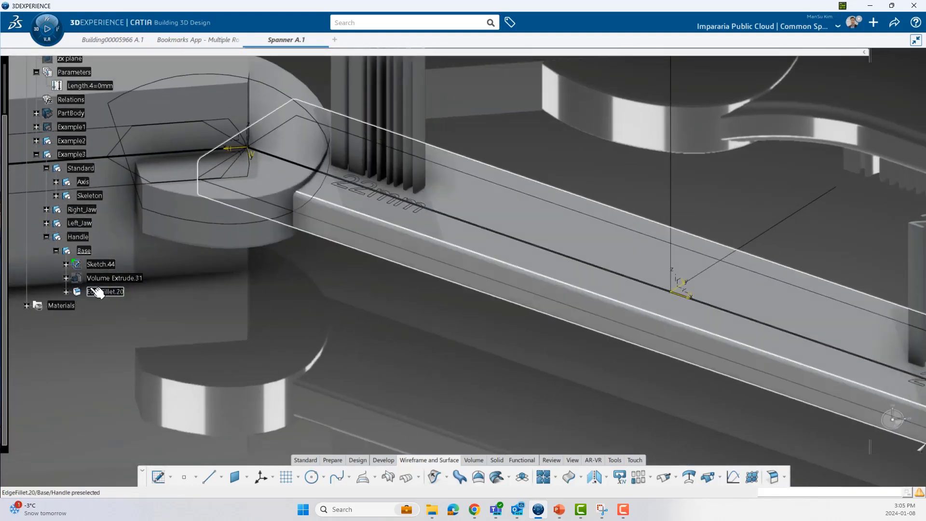
{"action": "left_click", "coordinate": [66, 291]}
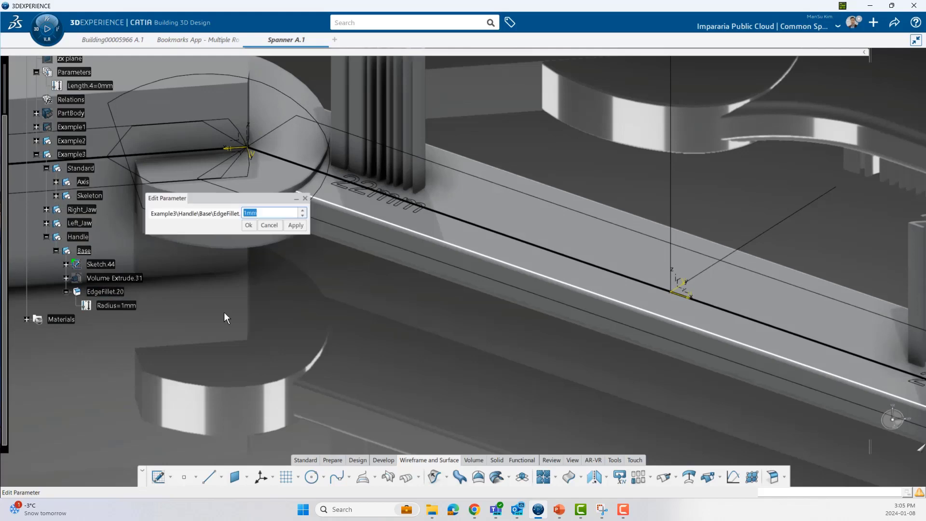
{"action": "type", "text": "2mm"}
{"action": "key", "text": "Return"}
Hide the Example2 geometrical set so that only the Example3 spanner is displayed.
{"action": "middle_click_drag", "start_coordinate": [404, 305], "coordinate": [509, 301]}
{"action": "middle_click_drag", "start_coordinate": [655, 184], "coordinate": [487, 314]}
{"action": "scroll", "coordinate": [97, 166], "scroll_direction": "up", "scroll_amount": 1}
{"action": "left_click", "coordinate": [77, 185]}
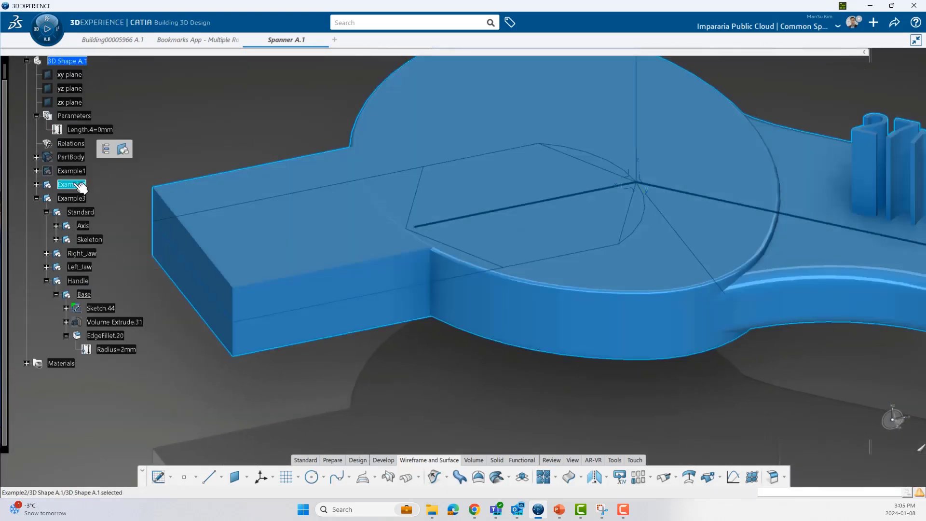
{"action": "left_click", "coordinate": [104, 148]}
{"action": "key", "text": "space"}
Expand the Left_Jaw set and define the extrusion in its Body set as the work object.
{"action": "middle_click_drag", "start_coordinate": [573, 351], "coordinate": [617, 303]}
{"action": "middle_click_drag", "start_coordinate": [351, 235], "coordinate": [367, 264]}
{"action": "double_click", "coordinate": [341, 264]}
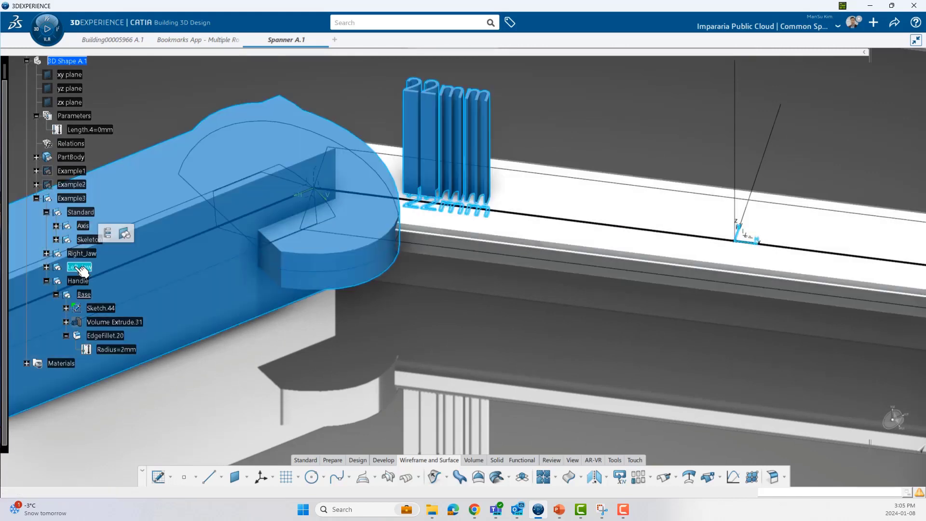
{"action": "left_click", "coordinate": [310, 260]}
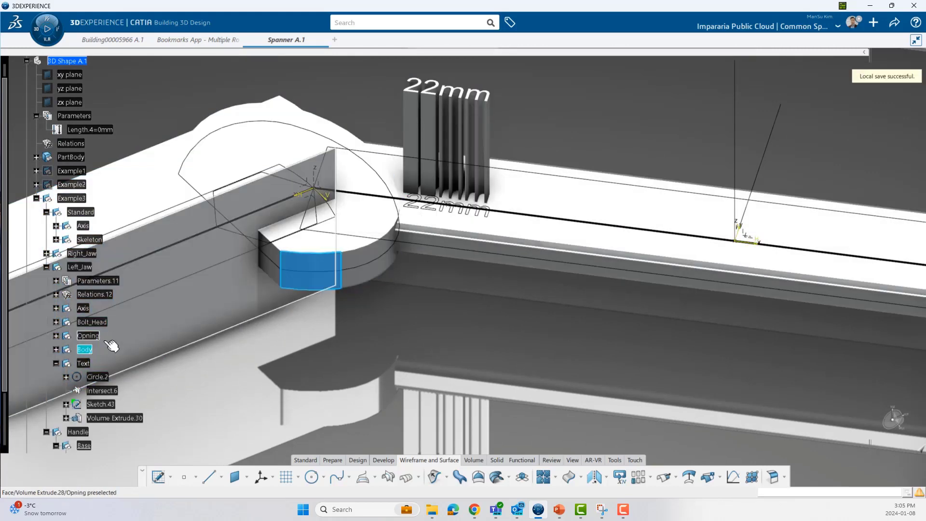
{"action": "left_click", "coordinate": [85, 350]}
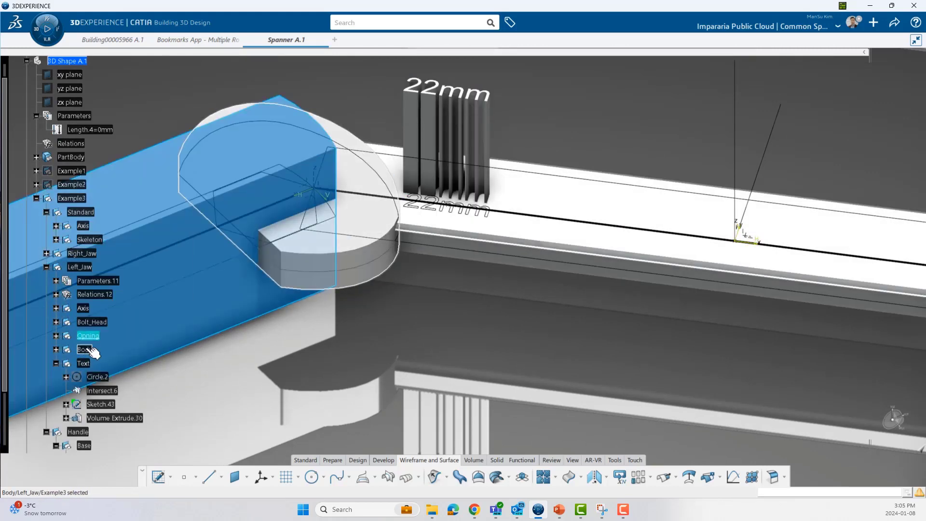
{"action": "left_click", "coordinate": [88, 349]}
{"action": "double_click", "coordinate": [88, 349]}
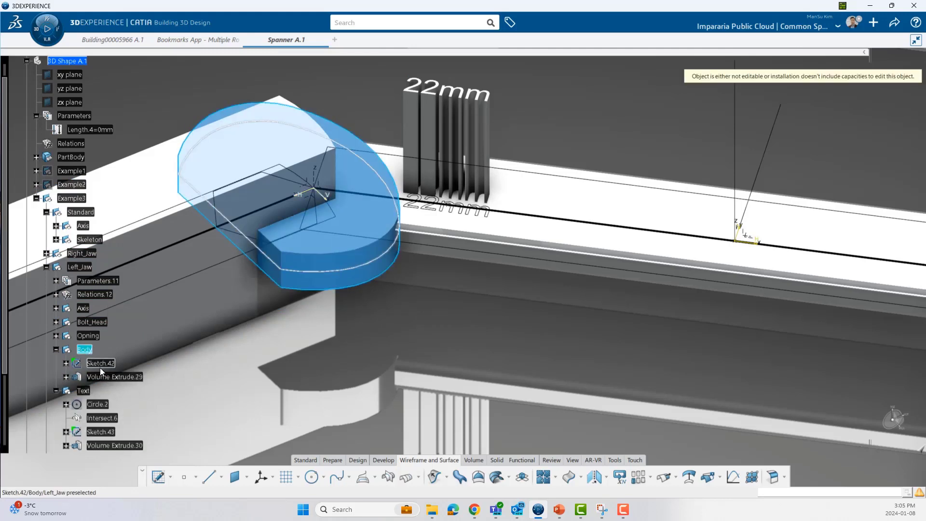
{"action": "left_click", "coordinate": [109, 377]}
{"action": "middle_click_drag", "start_coordinate": [415, 333], "coordinate": [464, 335]}
{"action": "left_click", "coordinate": [464, 335]}
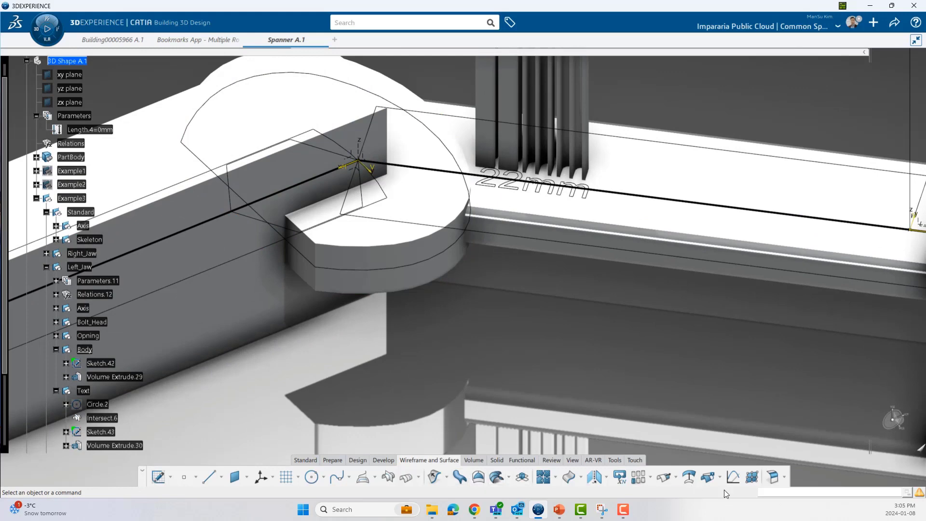
Fillet the two vertical corner edges of the left jaw's body extrusion with a 2 mm radius.
{"action": "left_click", "coordinate": [772, 478]}
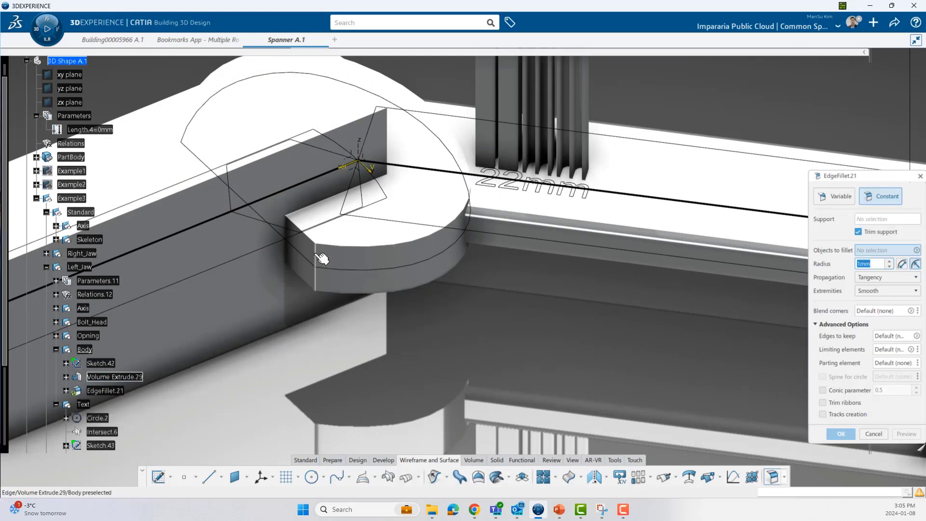
{"action": "left_click", "coordinate": [316, 255]}
{"action": "middle_click_drag", "start_coordinate": [316, 255], "coordinate": [573, 269]}
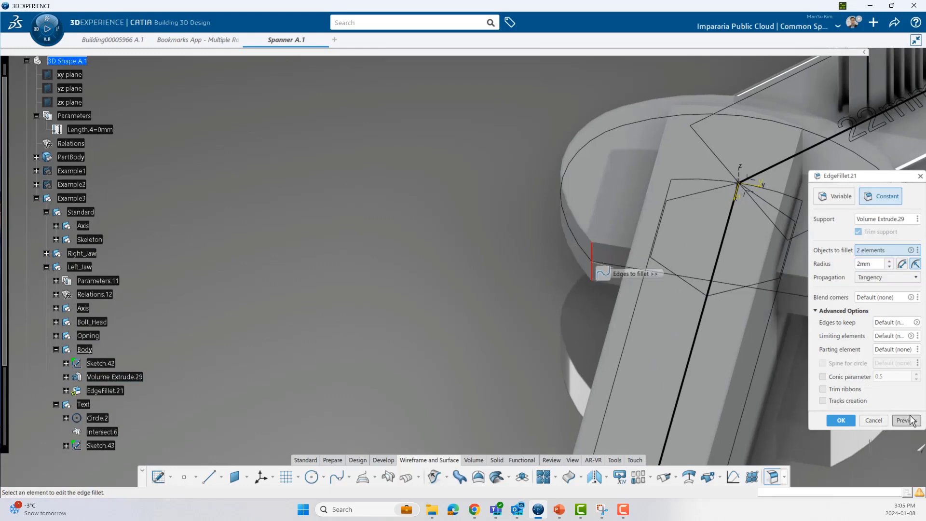
{"action": "left_click", "coordinate": [841, 420]}
Fillet the upper and lower outline edges of the left jaw's body with a 1 mm radius.
{"action": "middle_click_drag", "start_coordinate": [627, 319], "coordinate": [553, 392]}
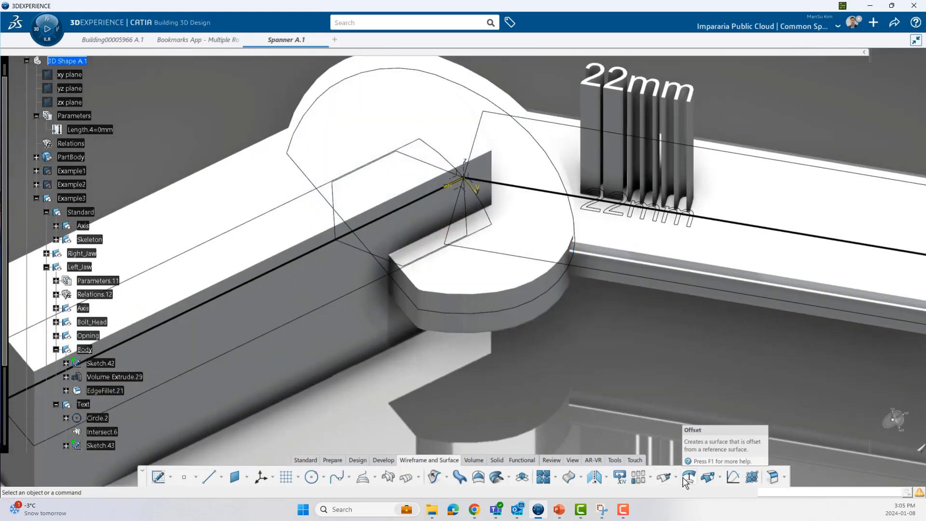
{"action": "left_click", "coordinate": [769, 478]}
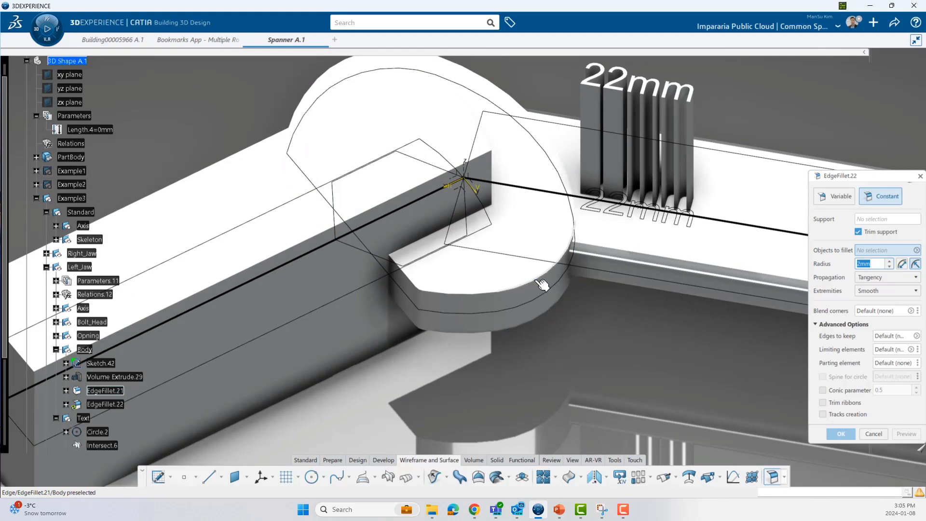
{"action": "left_click", "coordinate": [553, 140]}
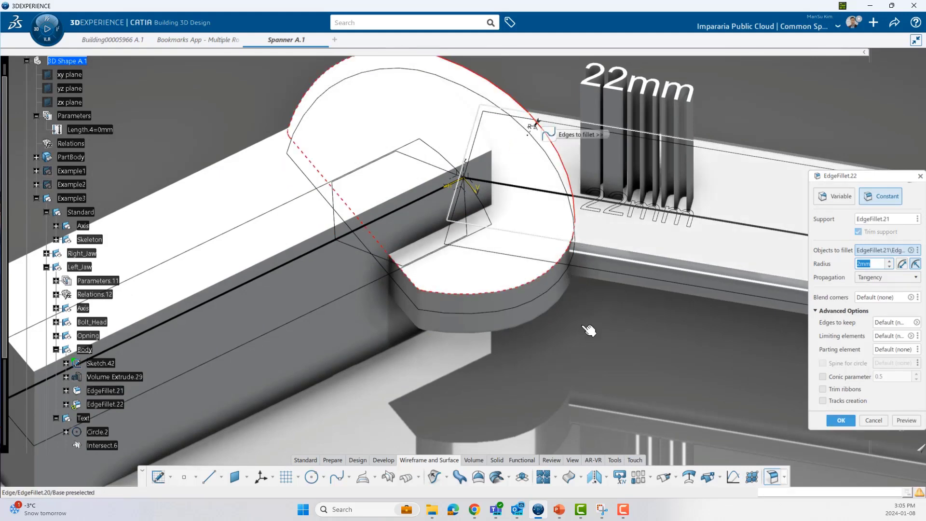
{"action": "middle_click_drag", "start_coordinate": [591, 331], "coordinate": [621, 343]}
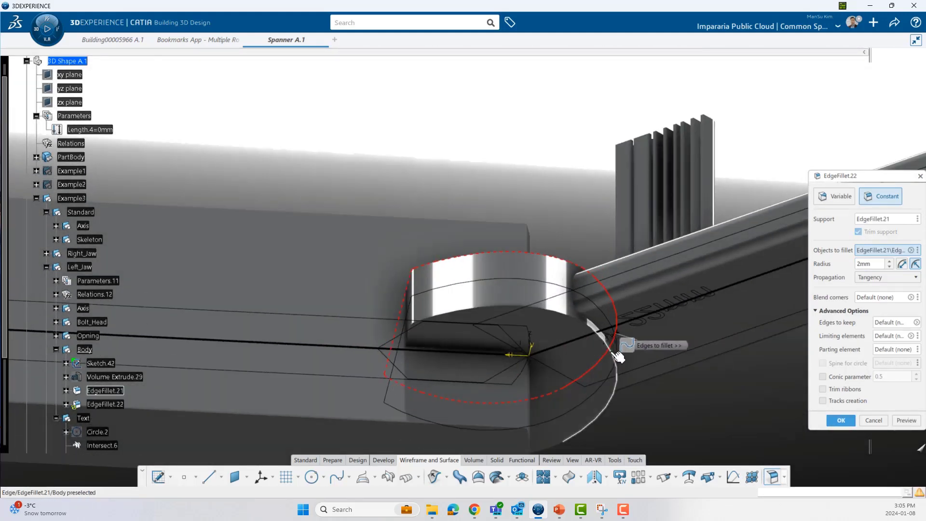
{"action": "left_click", "coordinate": [618, 356]}
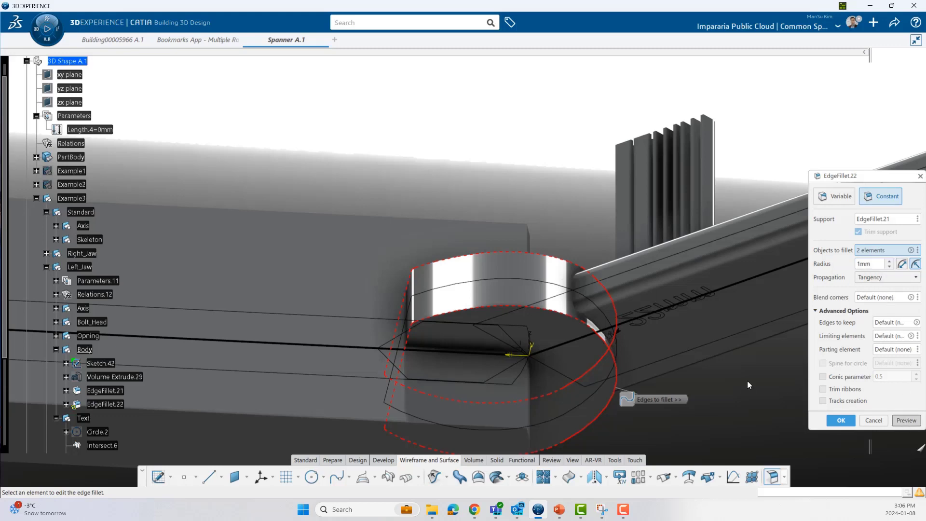
{"action": "middle_click_drag", "start_coordinate": [517, 243], "coordinate": [444, 257]}
{"action": "left_click", "coordinate": [844, 418]}
Expand the Right_Jaw set and make its Body set with the jaw extrusion the work object.
{"action": "left_click", "coordinate": [620, 383]}
{"action": "left_click", "coordinate": [444, 257]}
{"action": "right_click", "coordinate": [445, 256]}
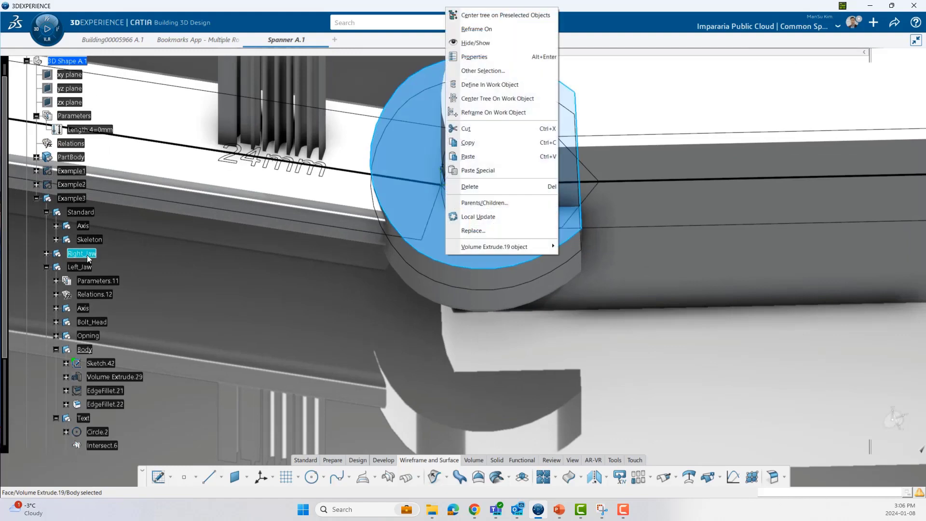
{"action": "left_click", "coordinate": [87, 258]}
{"action": "double_click", "coordinate": [89, 254]}
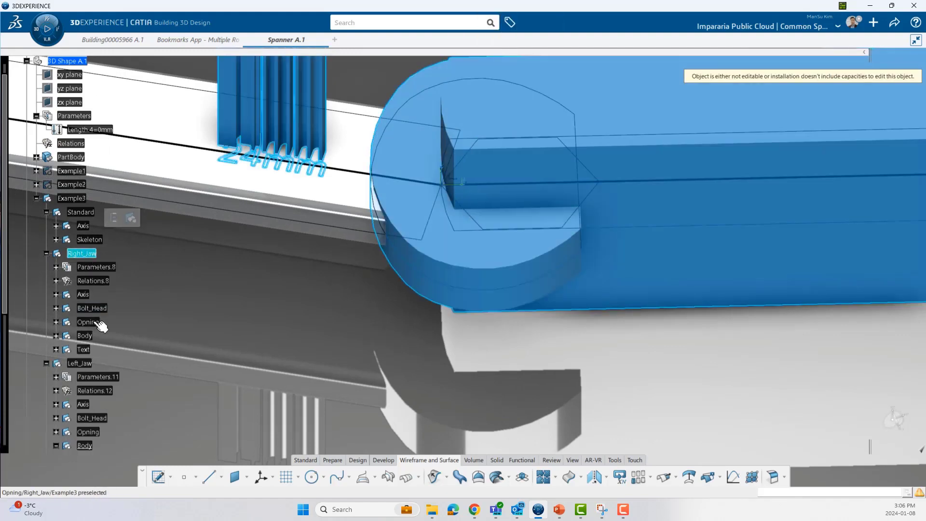
{"action": "double_click", "coordinate": [85, 335]}
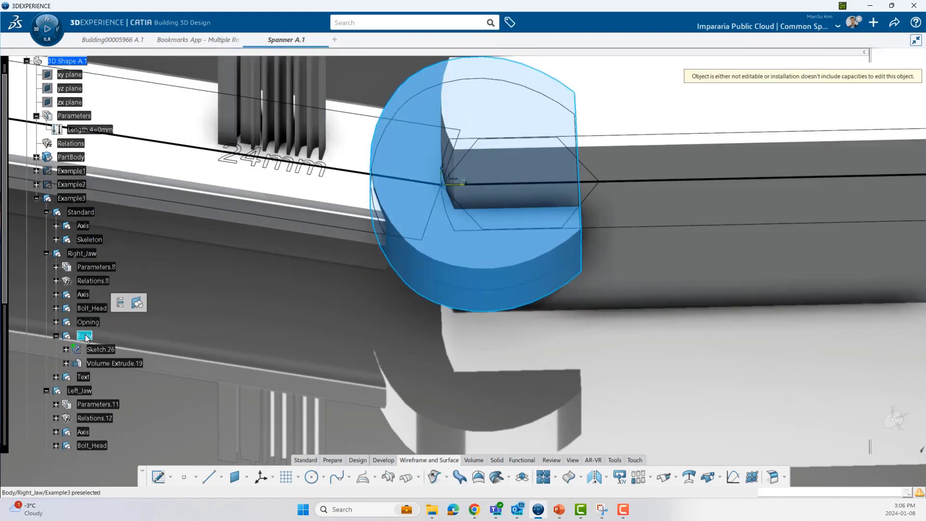
{"action": "left_click", "coordinate": [386, 344]}
{"action": "middle_click_drag", "start_coordinate": [402, 357], "coordinate": [438, 345]}
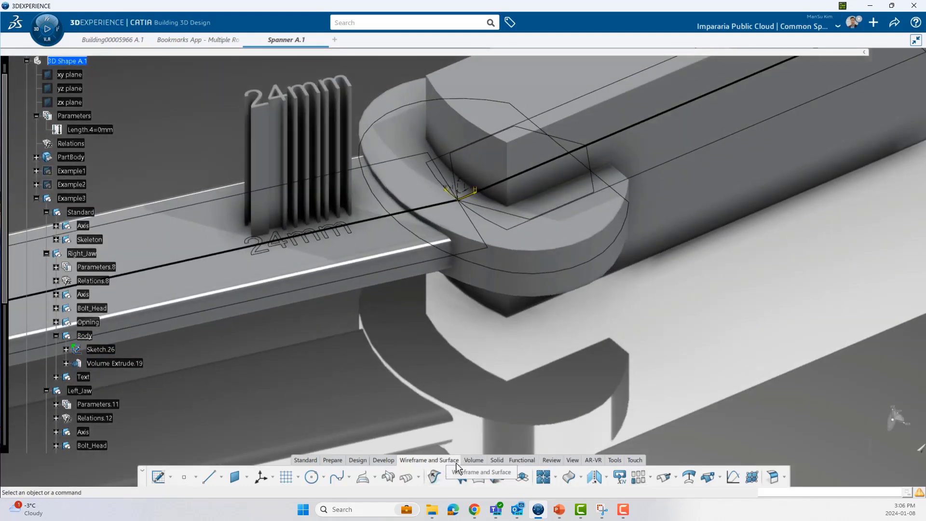
{"action": "left_click", "coordinate": [770, 477]}
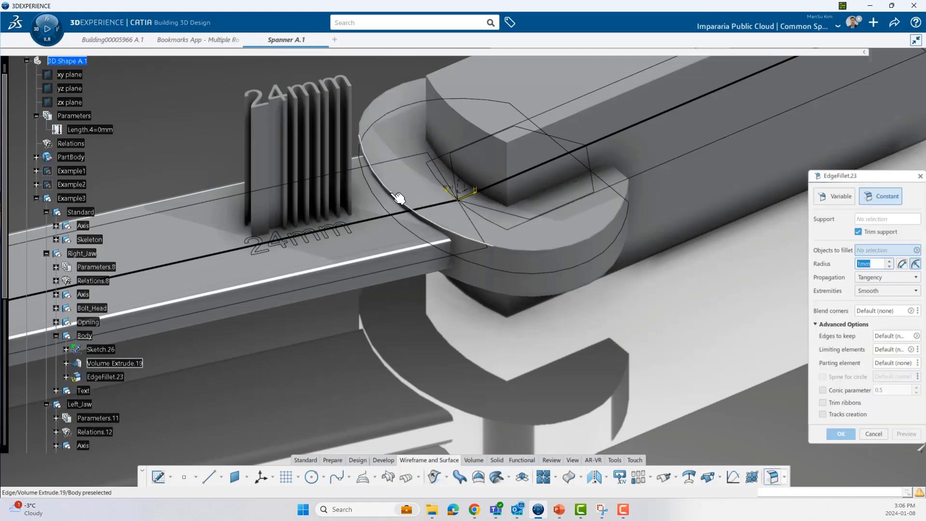
{"action": "left_click", "coordinate": [405, 205]}
{"action": "middle_click_drag", "start_coordinate": [532, 343], "coordinate": [357, 275]}
Fillet the two vertical corner edges of the right jaw's body extrusion with a 2 mm radius.
{"action": "left_click", "coordinate": [772, 477]}
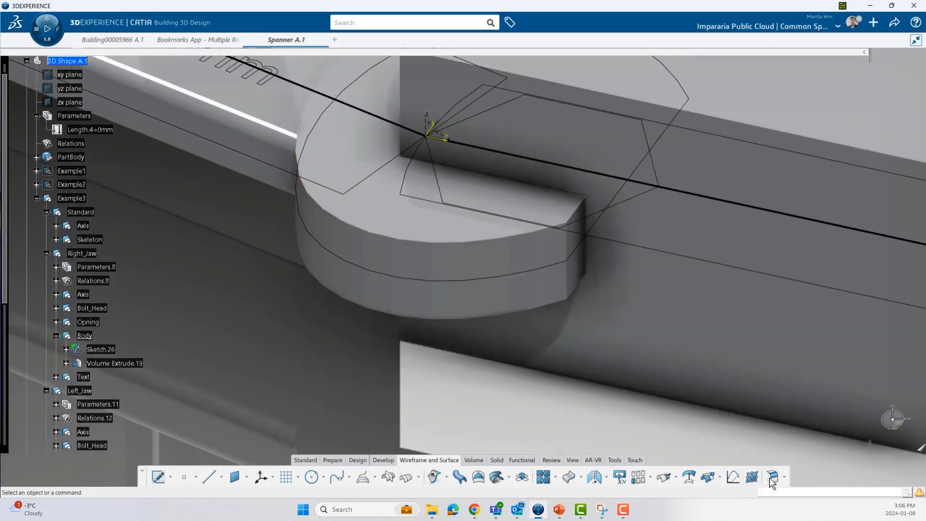
{"action": "left_click", "coordinate": [566, 245]}
{"action": "middle_click_drag", "start_coordinate": [566, 245], "coordinate": [420, 249]}
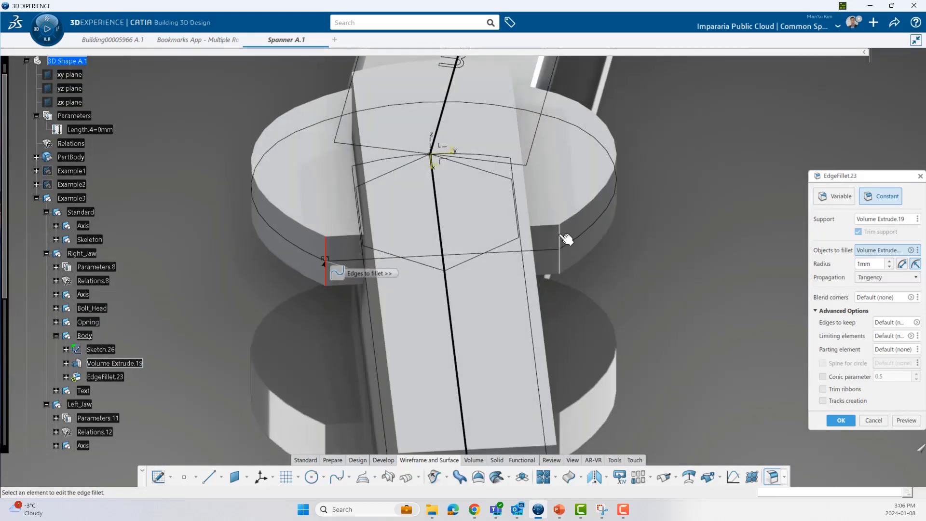
{"action": "left_click", "coordinate": [841, 420]}
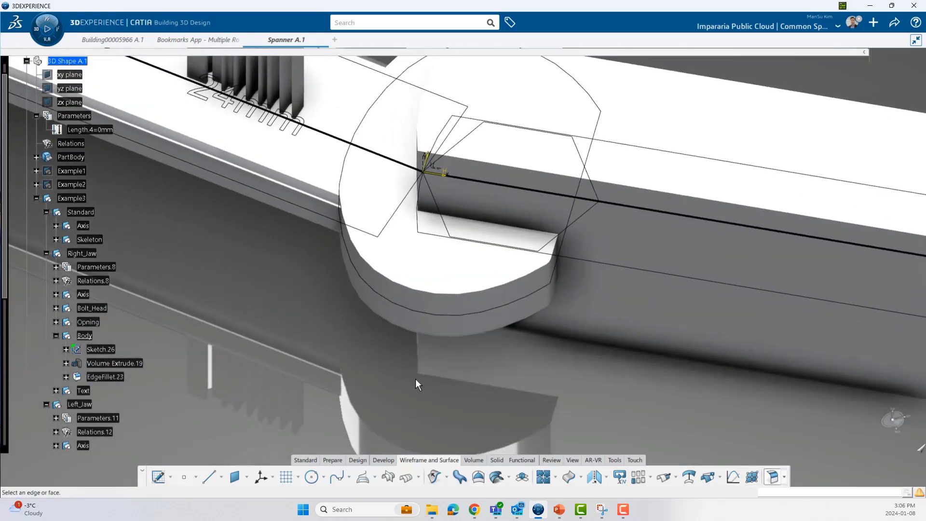
Fillet the upper and lower outline edges of the right jaw's body with a 1 mm radius.
{"action": "middle_click_drag", "start_coordinate": [417, 384], "coordinate": [347, 173]}
{"action": "left_click", "coordinate": [348, 174]}
{"action": "middle_click_drag", "start_coordinate": [445, 355], "coordinate": [373, 184]}
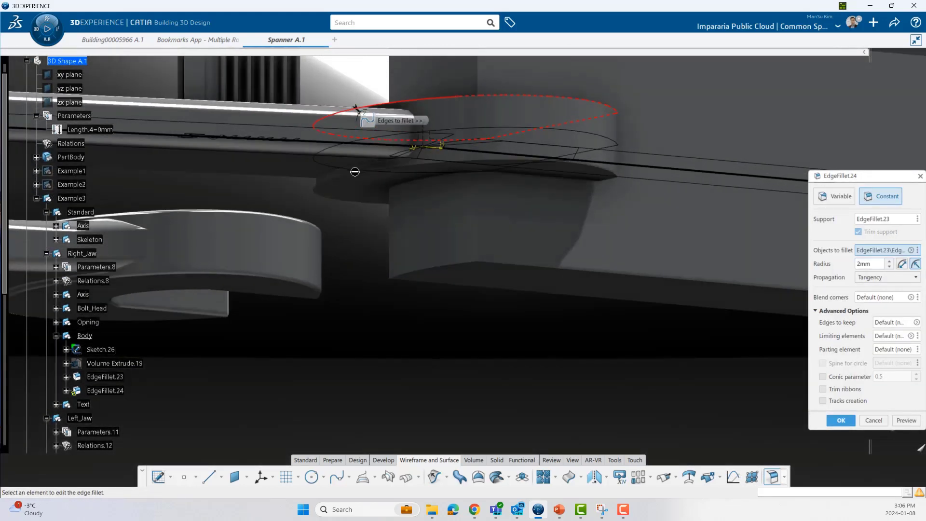
{"action": "left_click", "coordinate": [852, 422]}
{"action": "middle_click_drag", "start_coordinate": [554, 351], "coordinate": [531, 349]}
{"action": "middle_click_drag", "start_coordinate": [424, 345], "coordinate": [525, 349]}
Make the left jaw's Opning extrusion the work object and fillet its inner vertical edge with a 1 mm radius.
{"action": "left_click", "coordinate": [340, 196]}
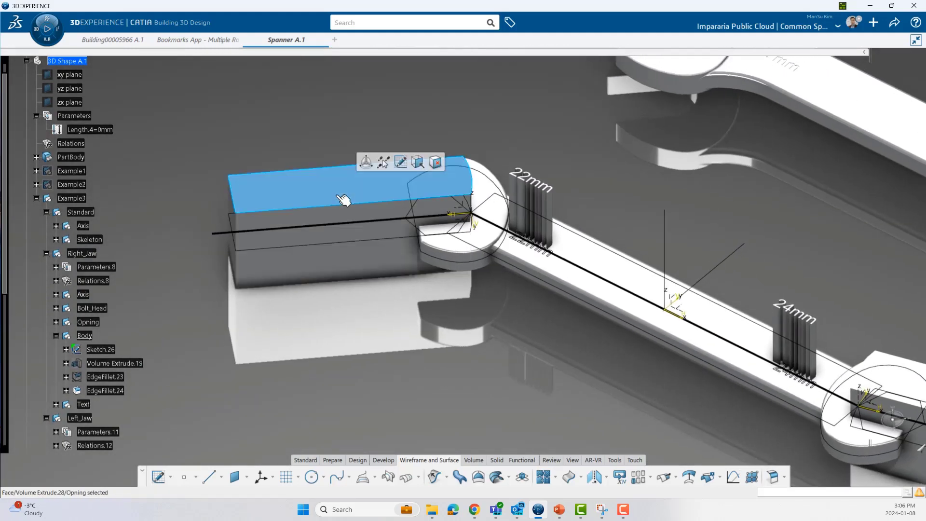
{"action": "right_click", "coordinate": [110, 256]}
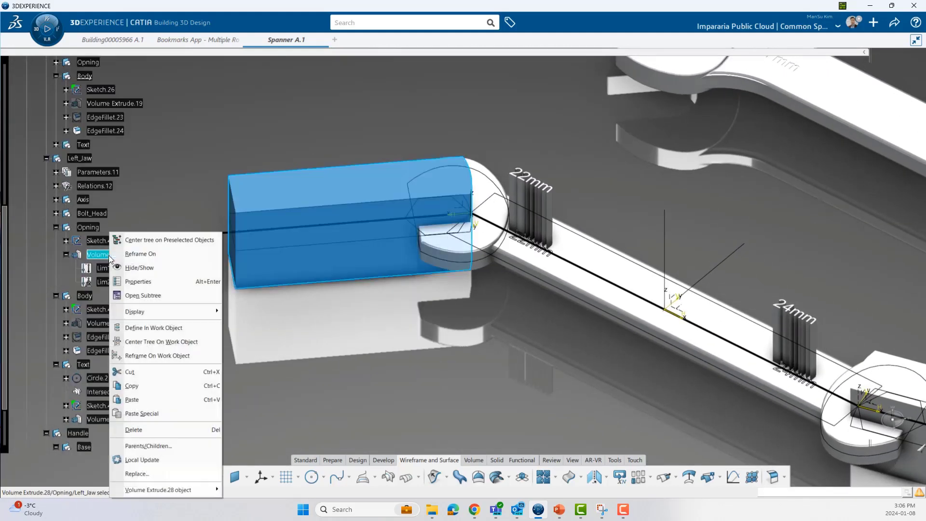
{"action": "left_click", "coordinate": [155, 328]}
{"action": "middle_click_drag", "start_coordinate": [531, 323], "coordinate": [420, 322]}
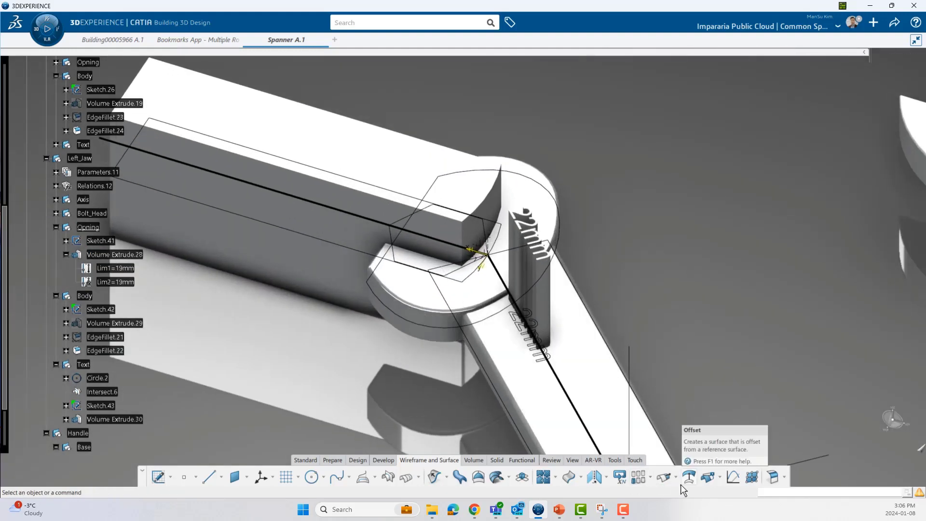
{"action": "left_click", "coordinate": [705, 479]}
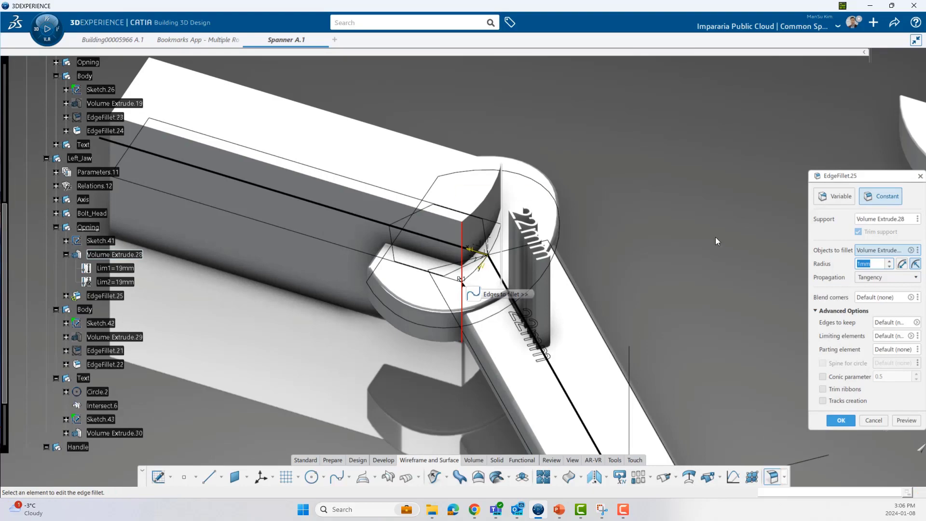
{"action": "left_click", "coordinate": [841, 419]}
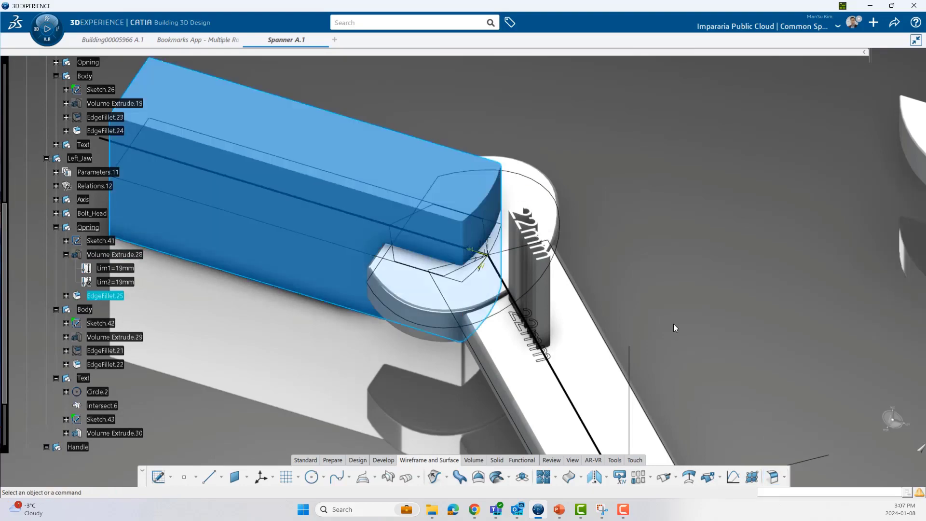
Locate the right jaw's opening extrusion in the tree and make its Opning set the work object.
{"action": "middle_click_drag", "start_coordinate": [672, 324], "coordinate": [464, 159]}
{"action": "left_click", "coordinate": [465, 144]}
{"action": "right_click", "coordinate": [465, 143]}
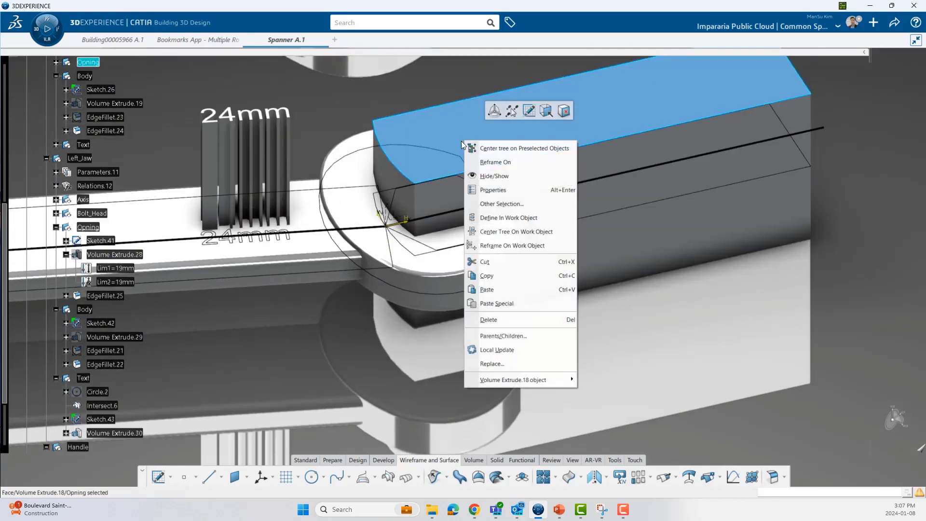
{"action": "left_click", "coordinate": [475, 149]}
{"action": "right_click", "coordinate": [98, 230]}
{"action": "left_click", "coordinate": [138, 328]}
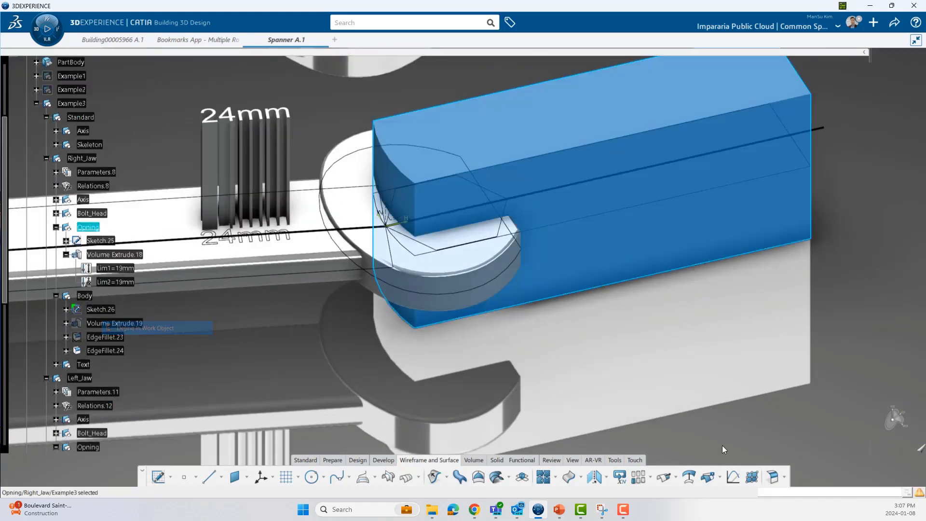
Fillet the inner vertical edge of the right jaw's opening extrusion with a 1 mm radius.
{"action": "left_click", "coordinate": [771, 477]}
{"action": "left_click", "coordinate": [424, 207]}
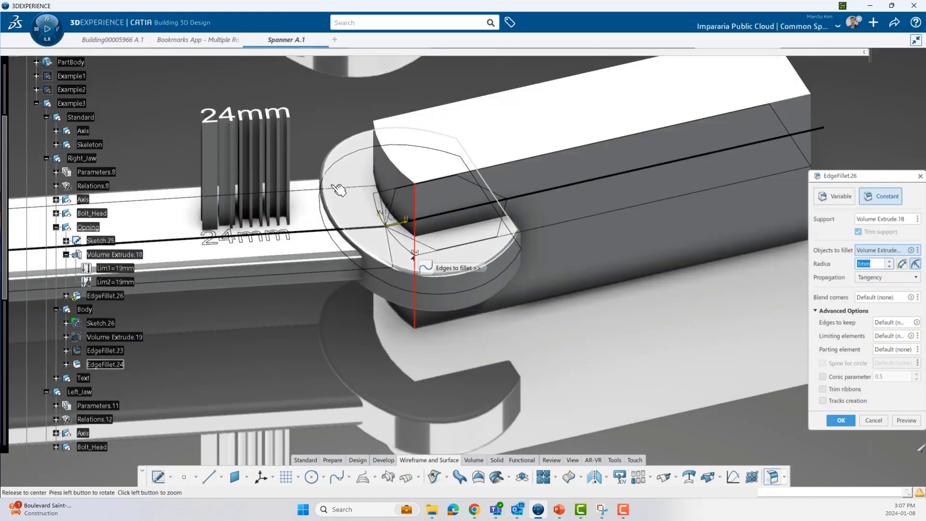
{"action": "middle_click_drag", "start_coordinate": [333, 190], "coordinate": [461, 163]}
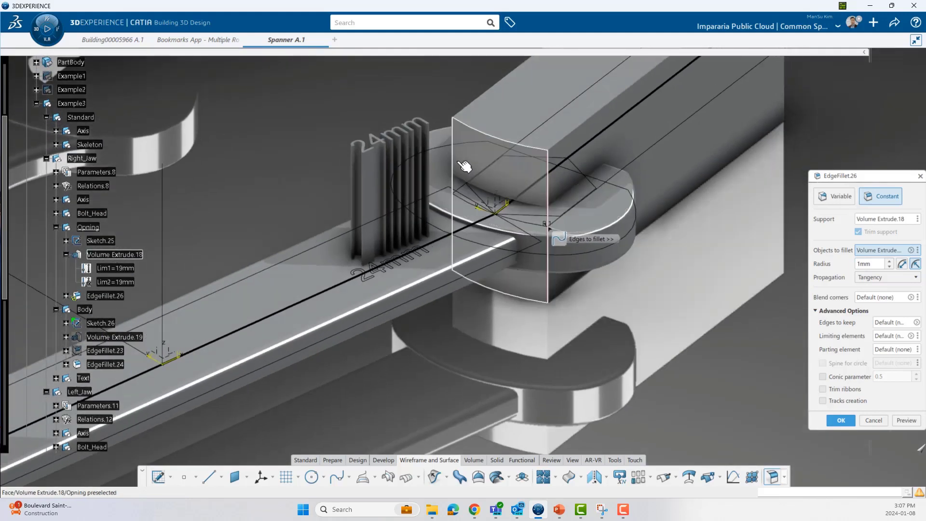
{"action": "left_click", "coordinate": [843, 420]}
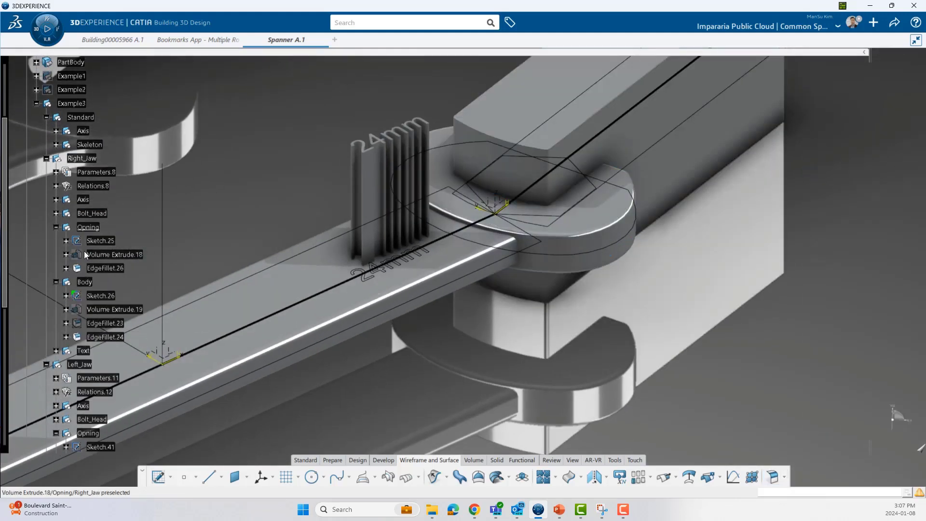
{"action": "left_click", "coordinate": [89, 227]}
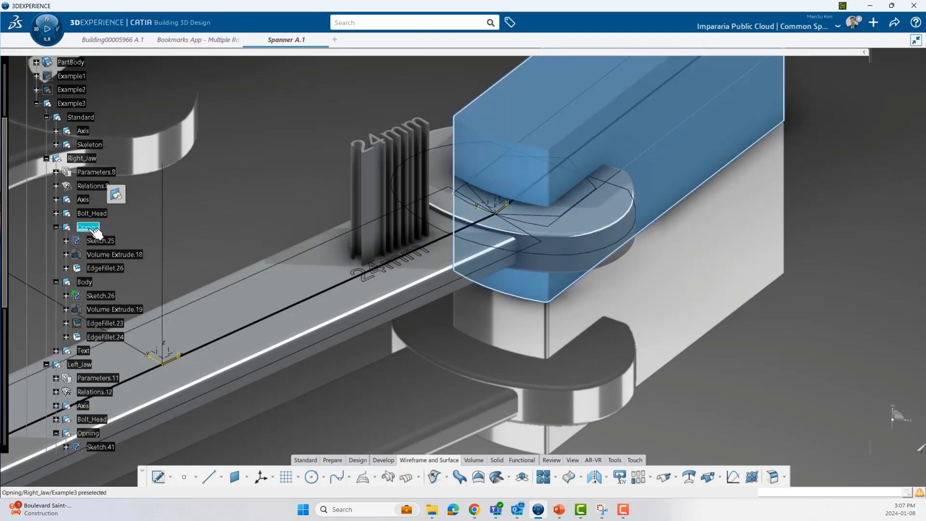
{"action": "key", "text": "Escape"}
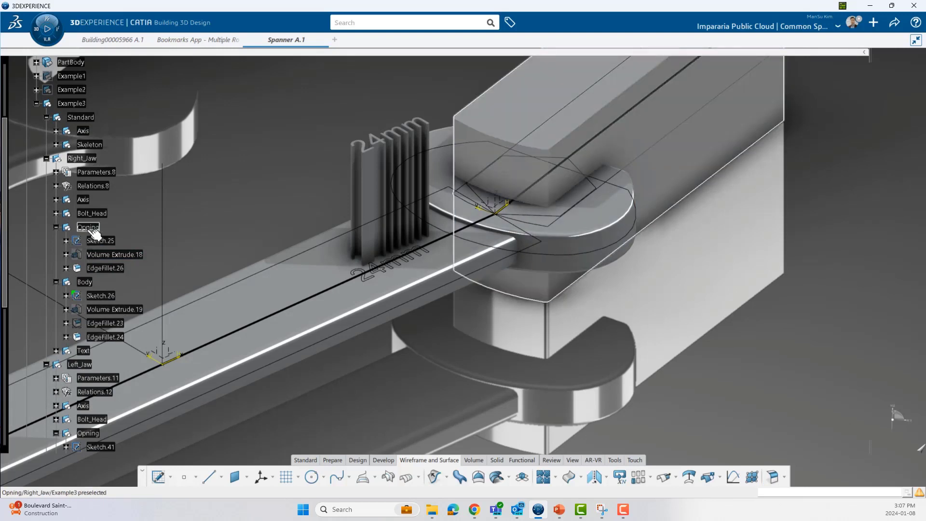
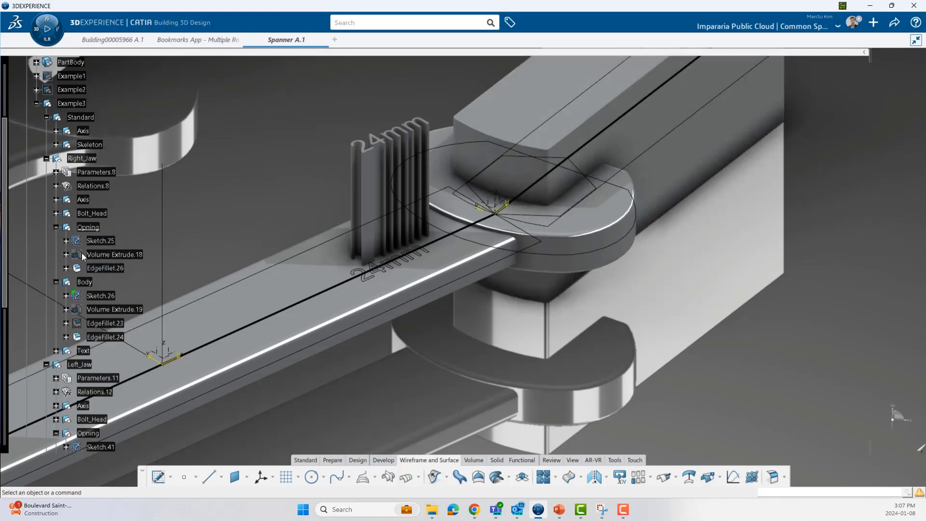
{"action": "left_click", "coordinate": [105, 267]}
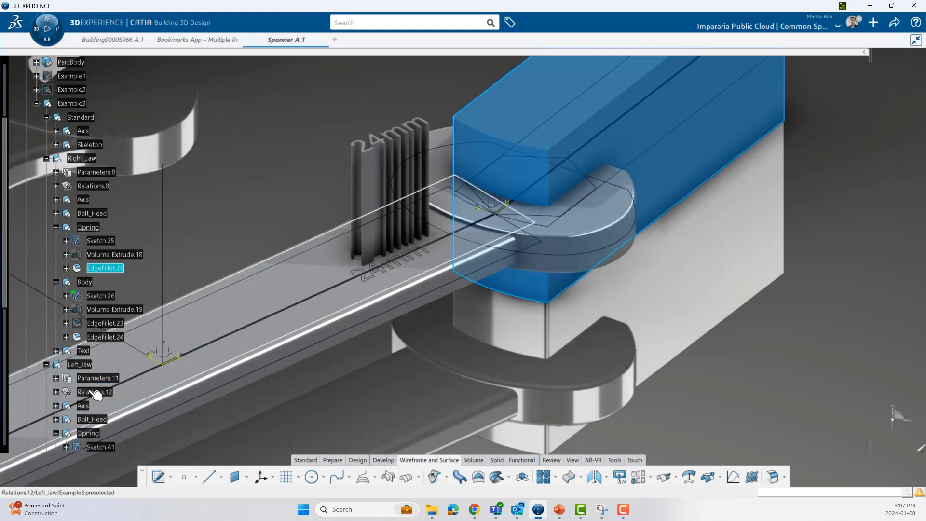
{"action": "middle_click_drag", "start_coordinate": [493, 336], "coordinate": [432, 347]}
{"action": "left_click", "coordinate": [432, 347]}
Collapse the expanded Opning, Body and Text branches, including the Right_Jaw and Left_Jaw sets themselves, in the Example3 tree.
{"action": "left_click", "coordinate": [55, 227]}
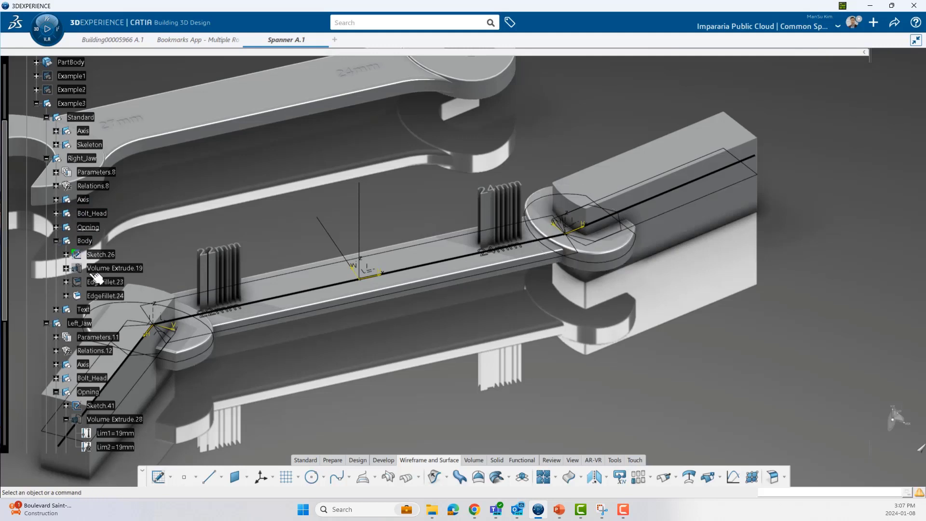
{"action": "left_click", "coordinate": [78, 243]}
{"action": "left_click", "coordinate": [56, 241]}
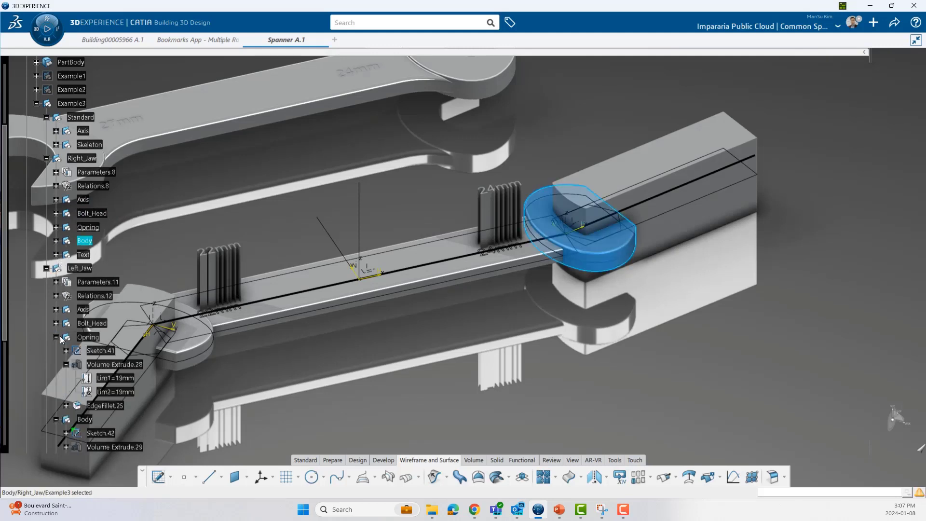
{"action": "left_click", "coordinate": [56, 351]}
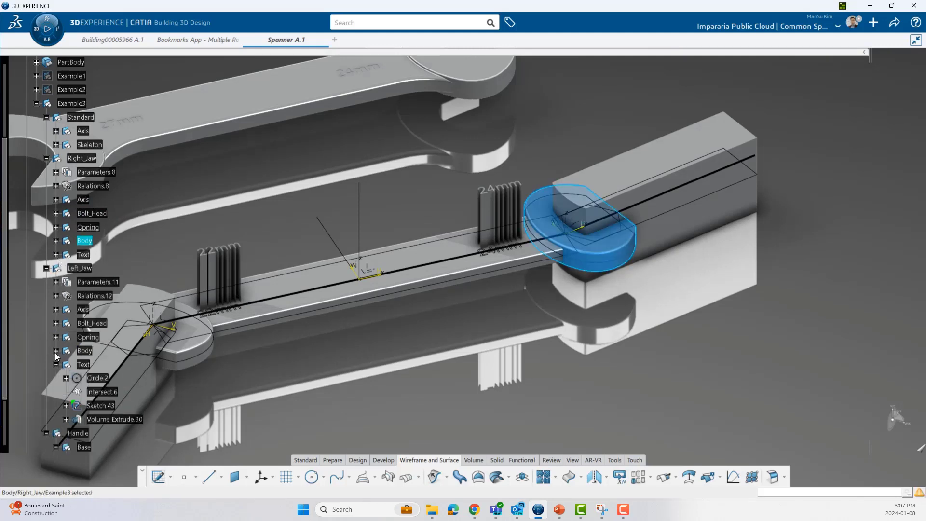
{"action": "left_click", "coordinate": [56, 364]}
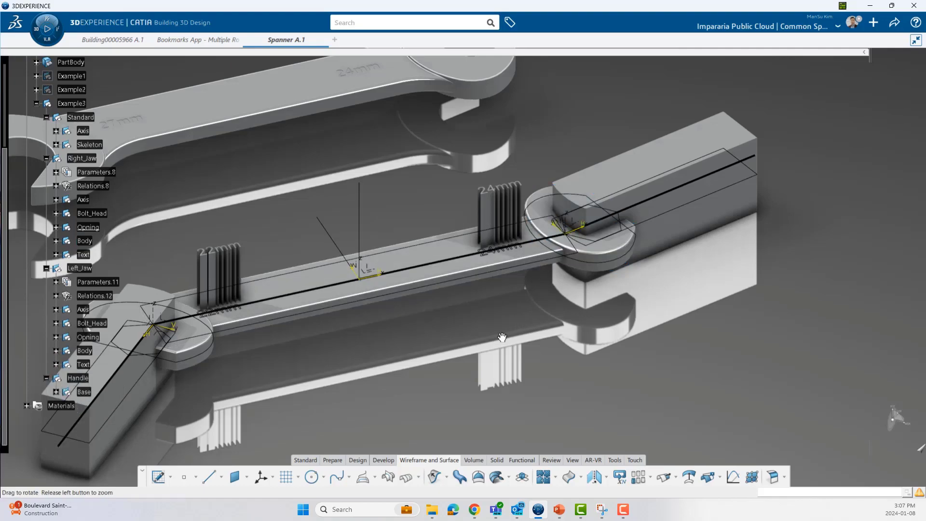
{"action": "middle_click_drag", "start_coordinate": [502, 336], "coordinate": [494, 169]}
{"action": "middle_click", "coordinate": [366, 279]}
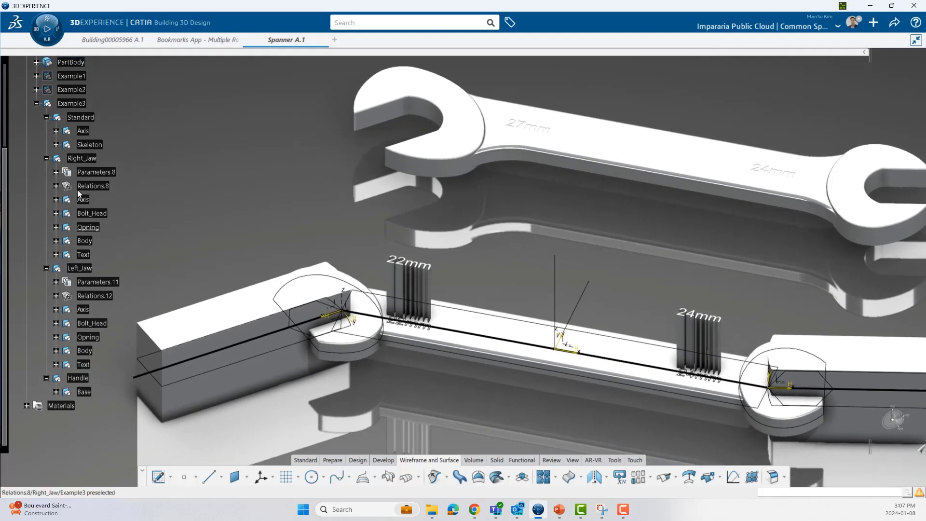
{"action": "left_click", "coordinate": [46, 158]}
{"action": "left_click", "coordinate": [46, 173]}
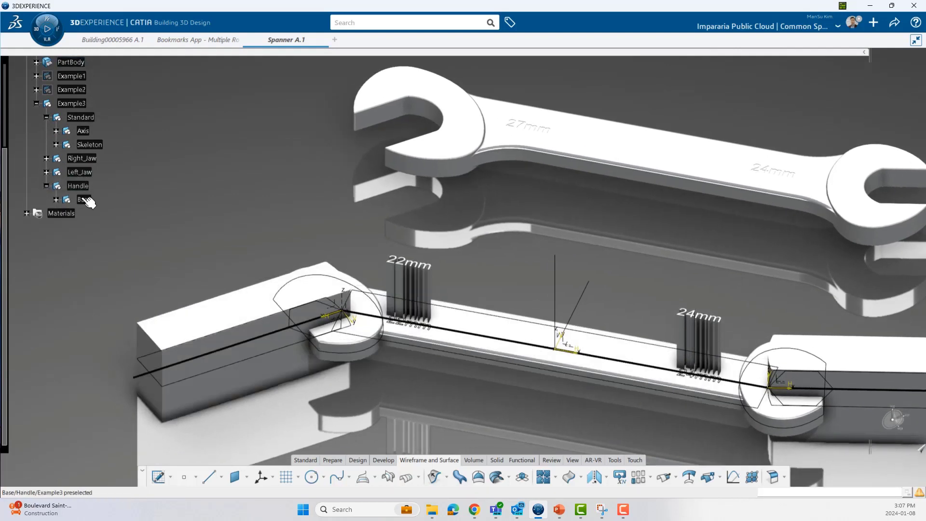
Insert a geometrical set under Handle and name it Connection_Round.
{"action": "left_click", "coordinate": [77, 186]}
{"action": "left_click", "coordinate": [124, 151]}
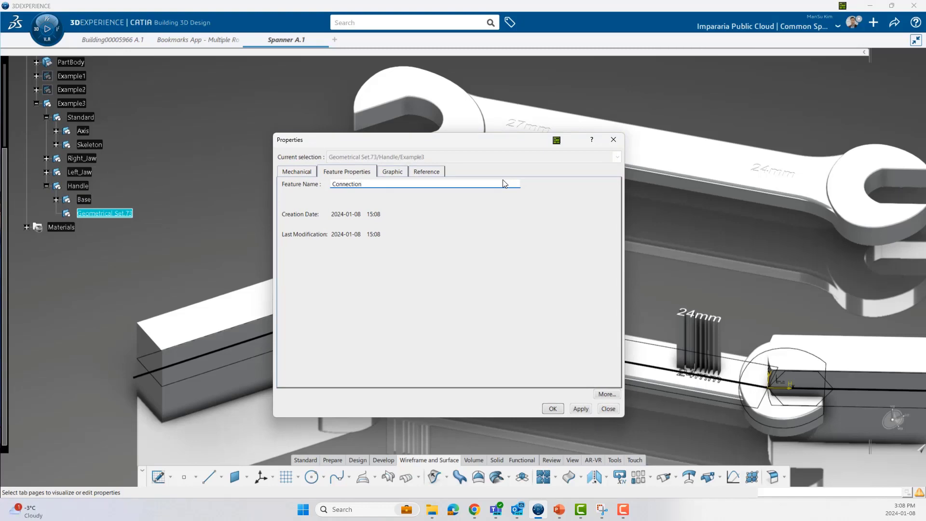
{"action": "key", "text": "Return"}
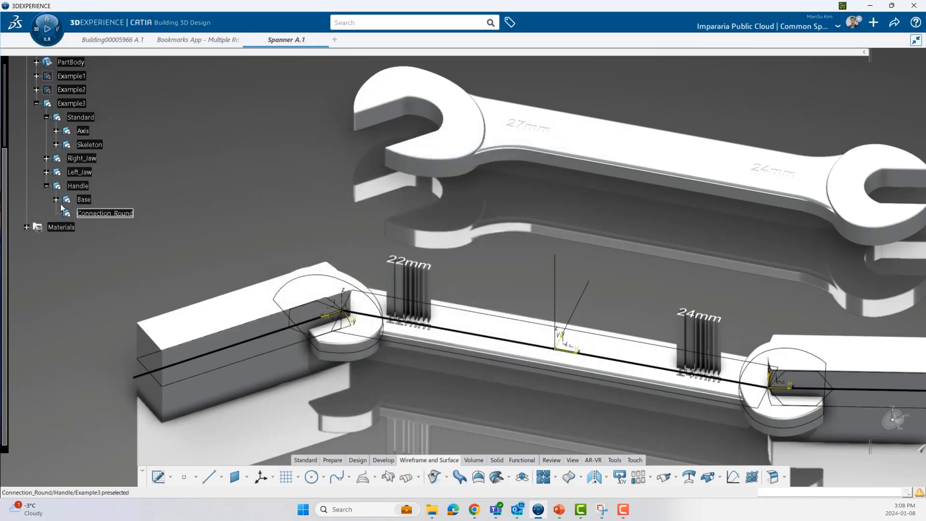
Examine the outline sketch arcs of both jaw bodies where they meet the handle.
{"action": "middle_click_drag", "start_coordinate": [505, 395], "coordinate": [367, 311]}
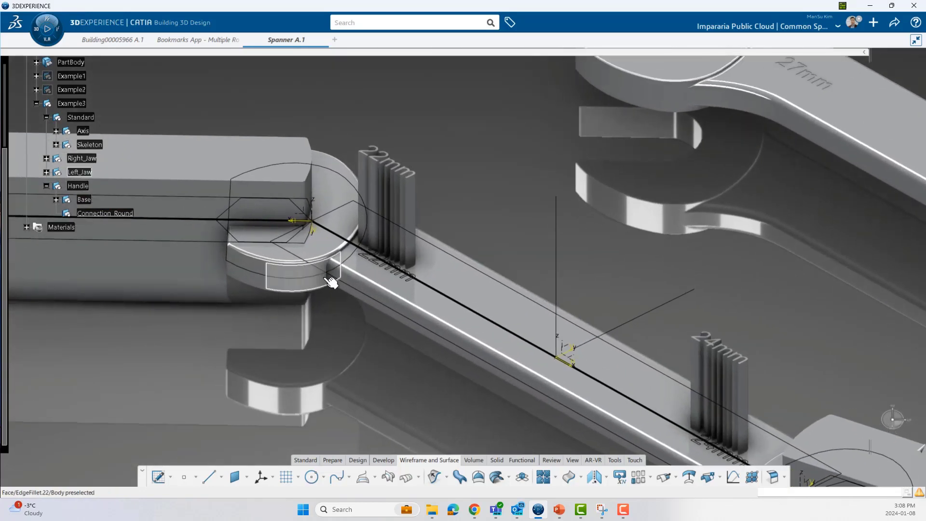
{"action": "middle_click_drag", "start_coordinate": [331, 282], "coordinate": [423, 362]}
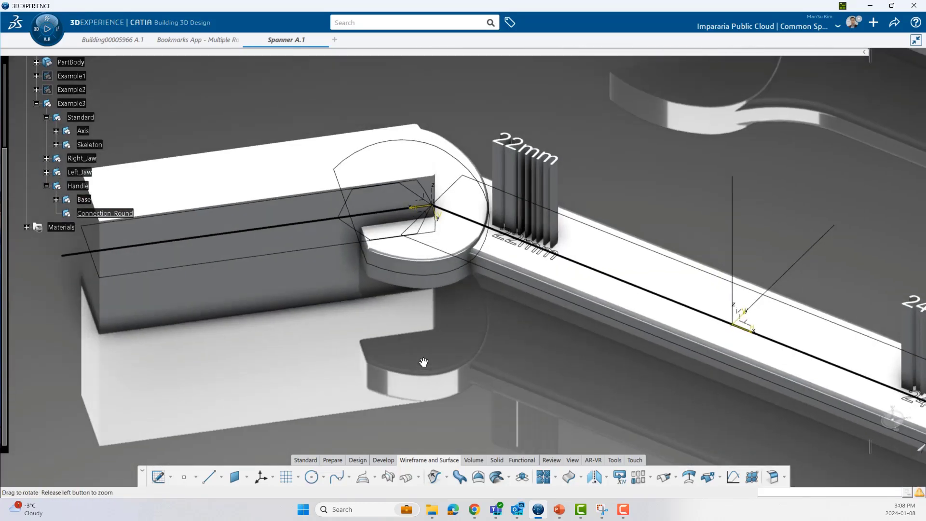
{"action": "left_click", "coordinate": [438, 279]}
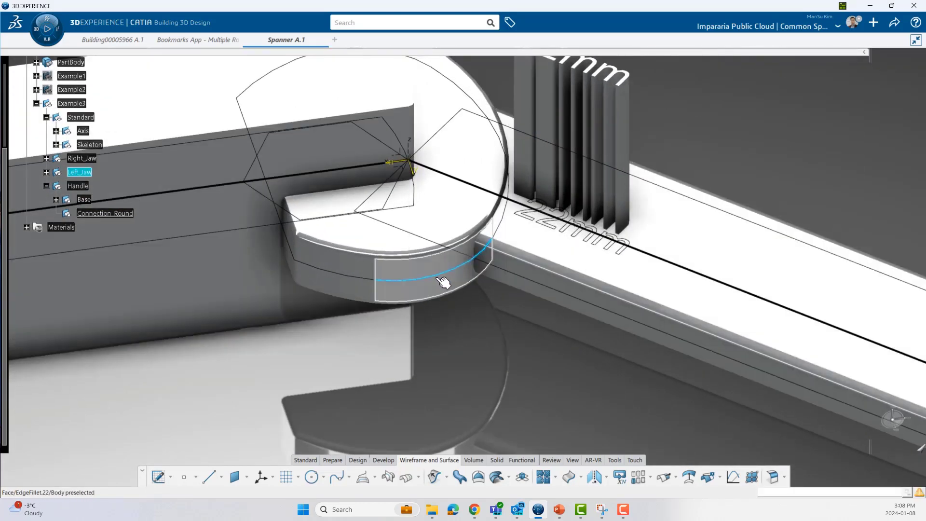
{"action": "middle_click_drag", "start_coordinate": [437, 278], "coordinate": [731, 229]}
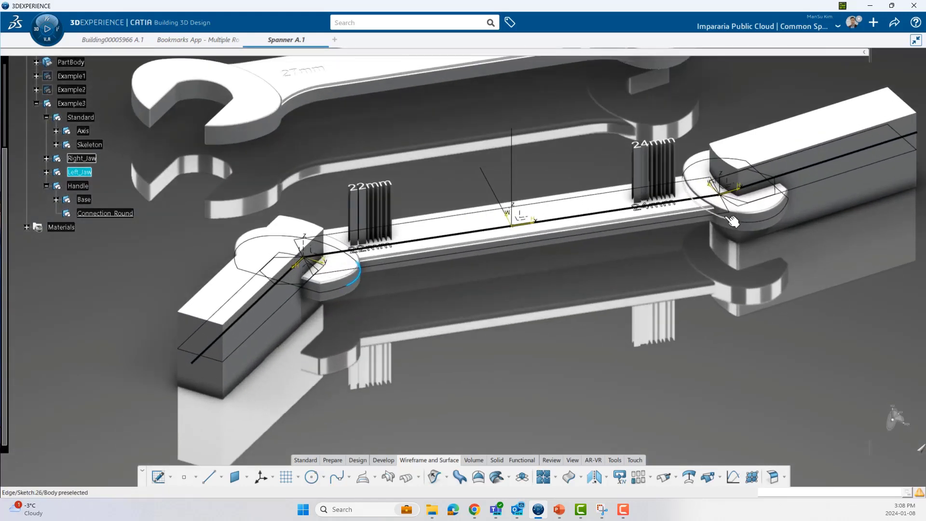
{"action": "left_click", "coordinate": [732, 220]}
{"action": "scroll", "coordinate": [731, 221], "scroll_direction": "up", "scroll_amount": 5}
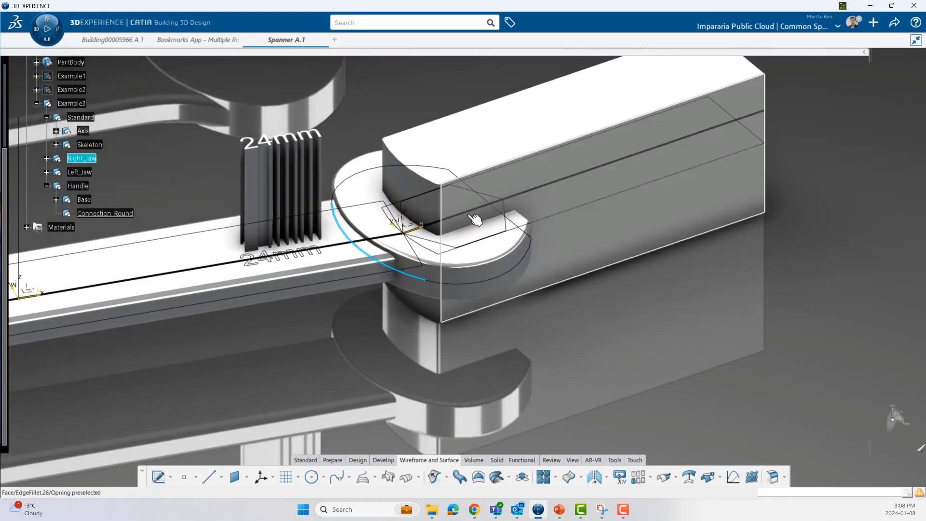
{"action": "left_click", "coordinate": [497, 200]}
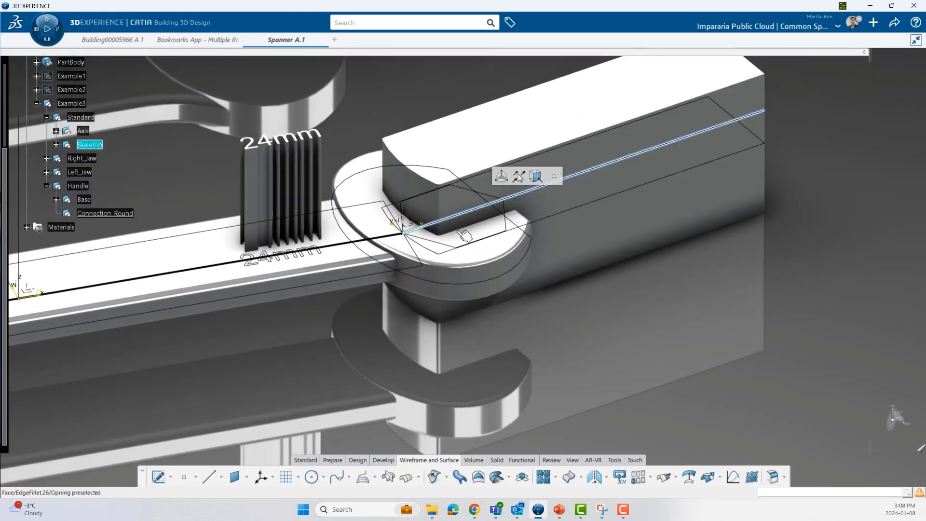
{"action": "left_click", "coordinate": [418, 281]}
{"action": "scroll", "coordinate": [425, 285], "scroll_direction": "up", "scroll_amount": 4}
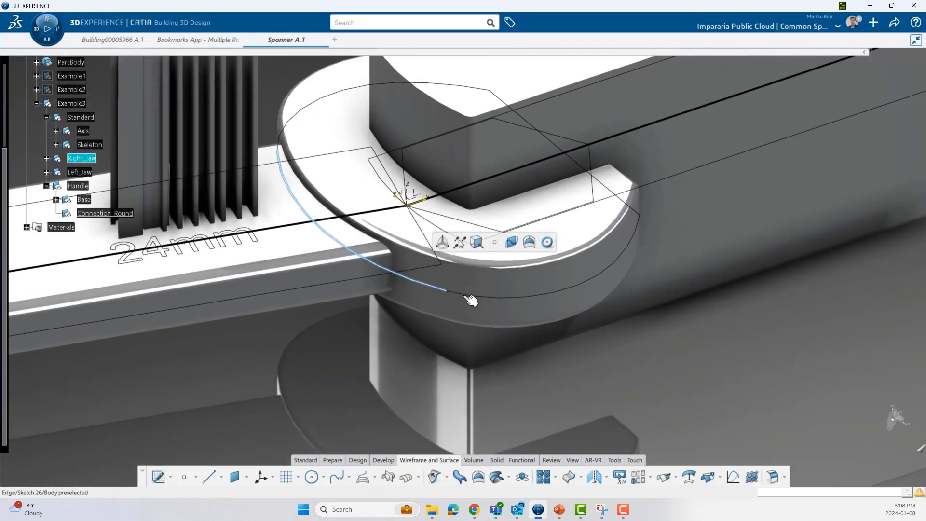
{"action": "left_click", "coordinate": [470, 300]}
{"action": "left_click", "coordinate": [443, 292]}
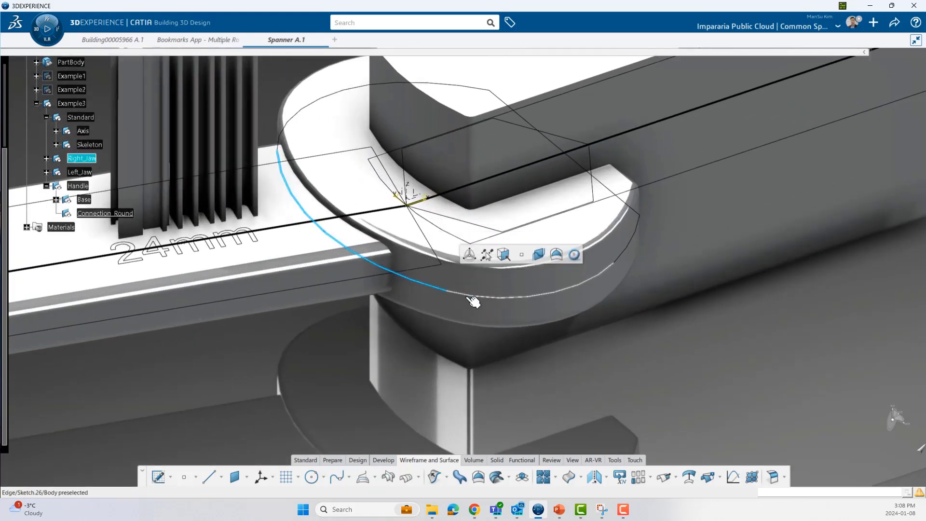
{"action": "left_click", "coordinate": [466, 297]}
{"action": "left_click", "coordinate": [441, 290]}
{"action": "middle_click_drag", "start_coordinate": [371, 302], "coordinate": [455, 377]}
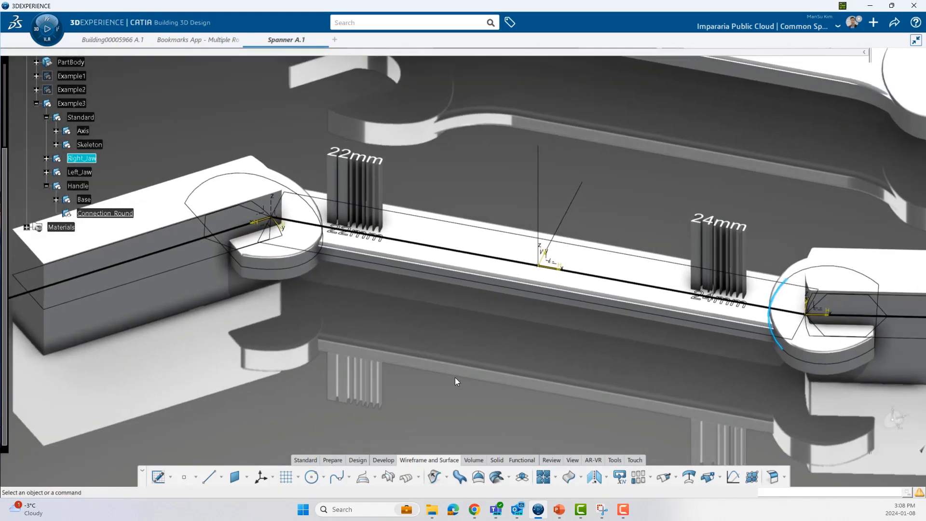
Join the left jaw's body outline sketch into a curve in Connection_Round with propagation mode All.
{"action": "left_click", "coordinate": [542, 478]}
{"action": "scroll", "coordinate": [337, 330], "scroll_direction": "up", "scroll_amount": 2}
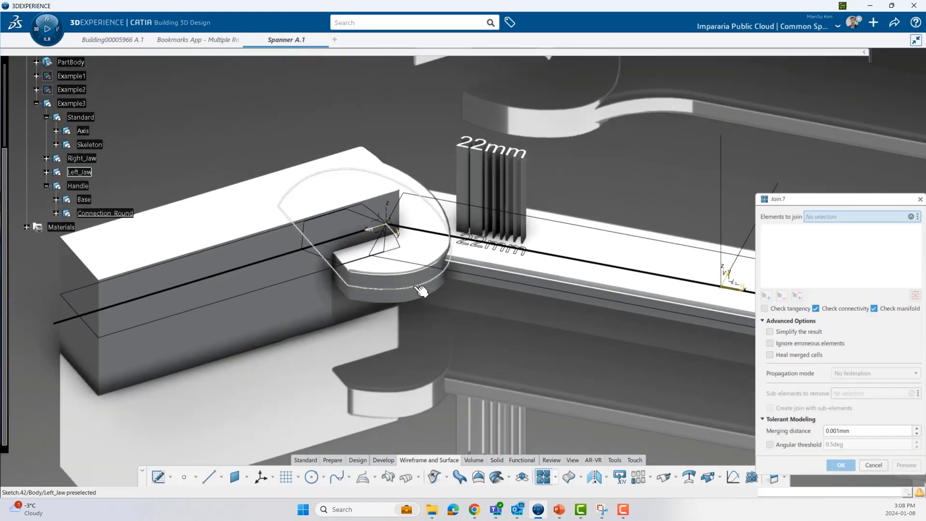
{"action": "left_click", "coordinate": [421, 291]}
{"action": "scroll", "coordinate": [580, 320], "scroll_direction": "up", "scroll_amount": 1}
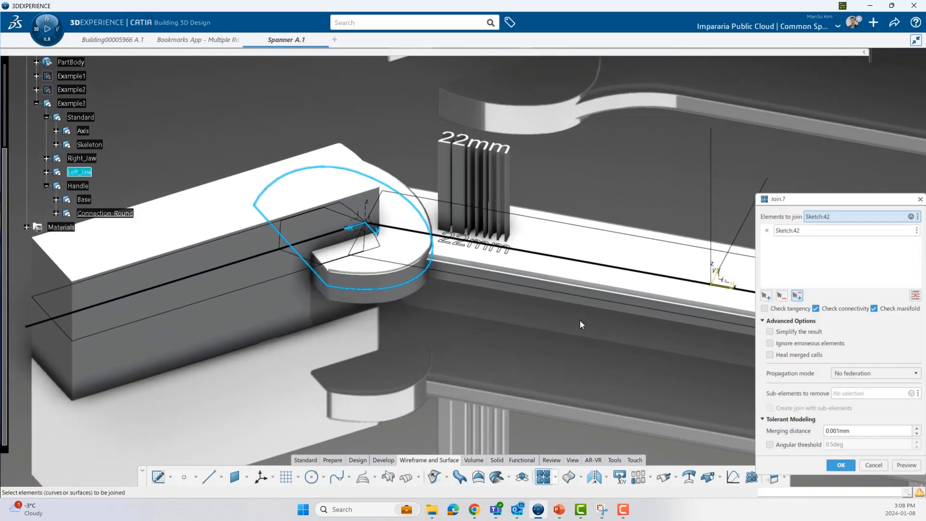
{"action": "left_click_drag", "start_coordinate": [816, 199], "coordinate": [740, 152]}
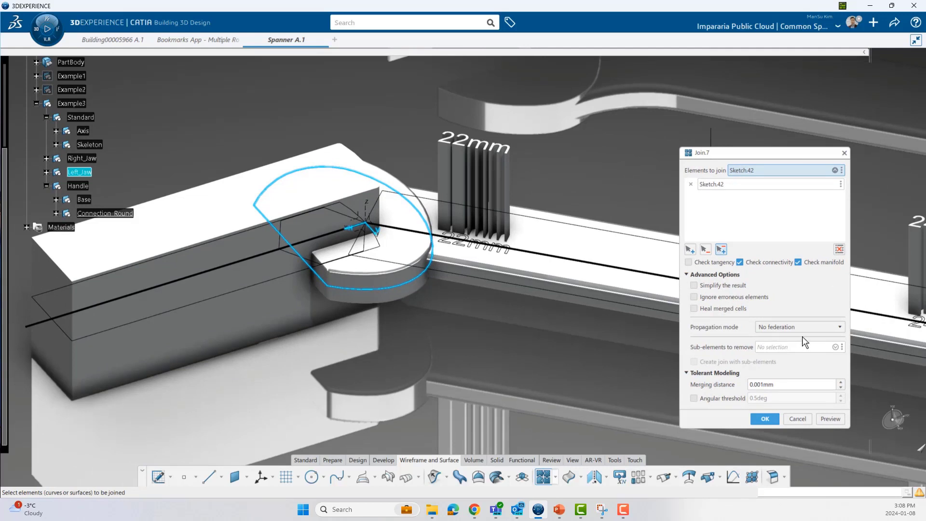
{"action": "left_click", "coordinate": [785, 329]}
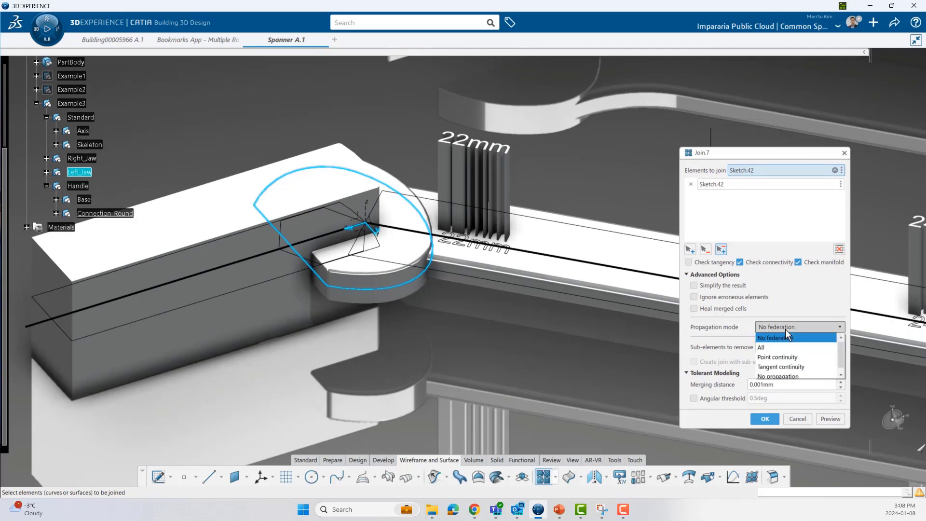
{"action": "left_click", "coordinate": [788, 345]}
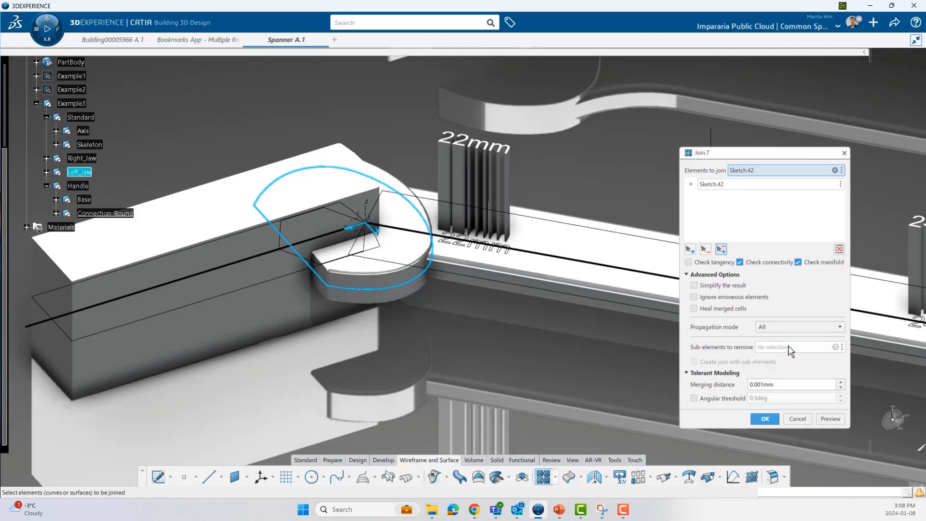
{"action": "left_click", "coordinate": [765, 419]}
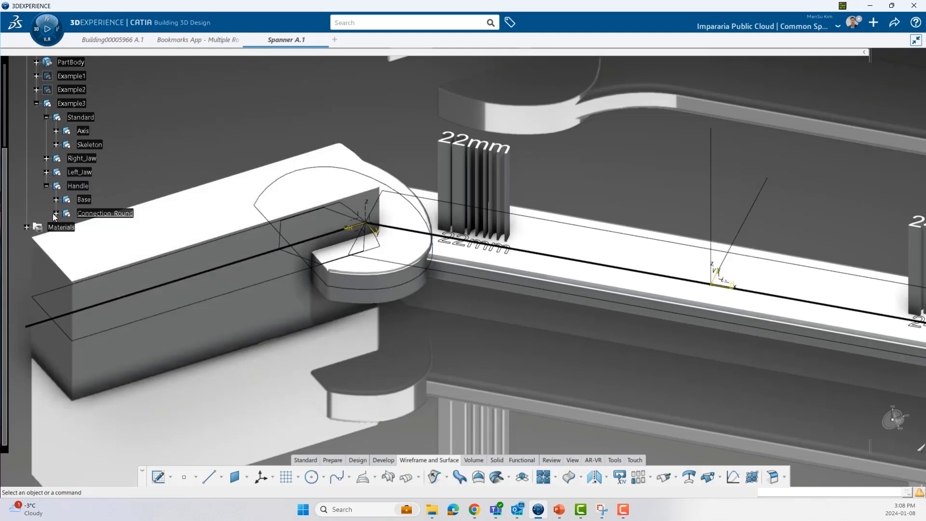
Examine the joined left jaw outline curve under Connection_Round and its edges near the handle.
{"action": "left_click", "coordinate": [379, 308]}
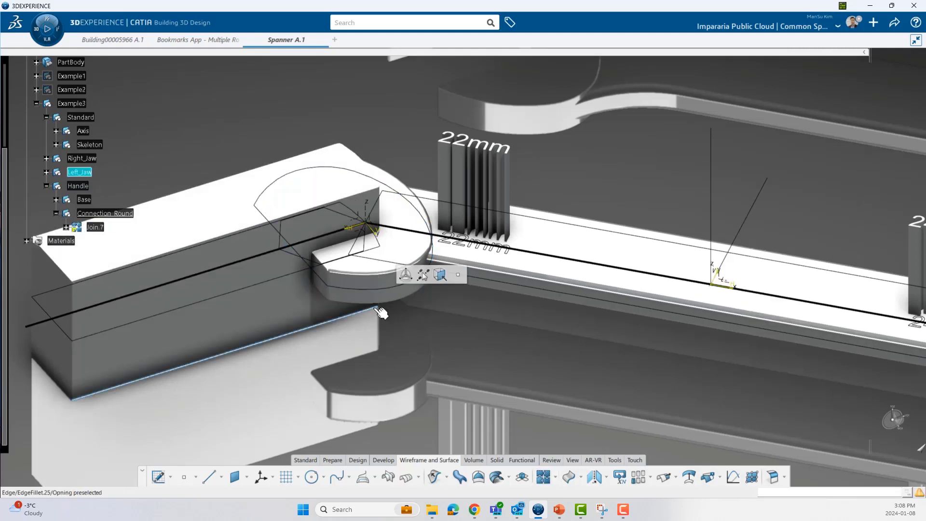
{"action": "right_click", "coordinate": [95, 228]}
{"action": "key", "text": "h"}
{"action": "right_click", "coordinate": [89, 228]}
{"action": "left_click", "coordinate": [123, 260]}
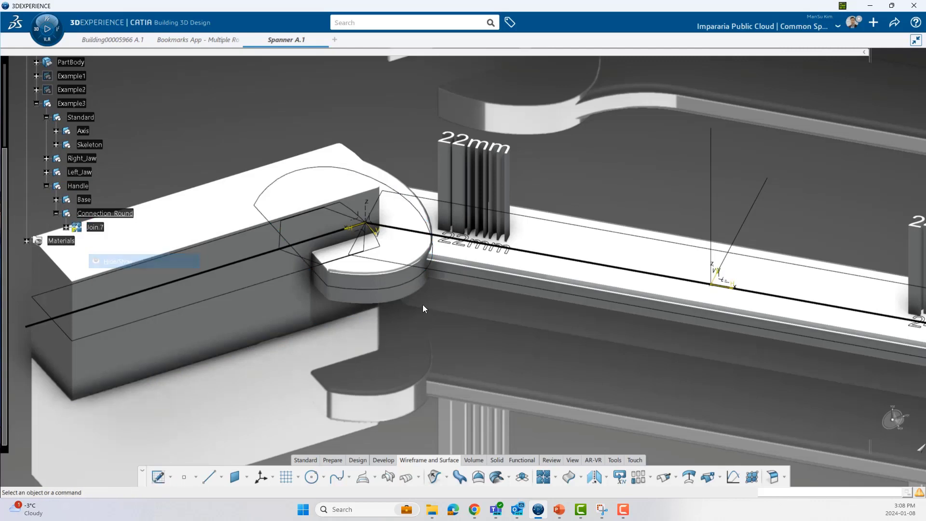
{"action": "left_click", "coordinate": [411, 285]}
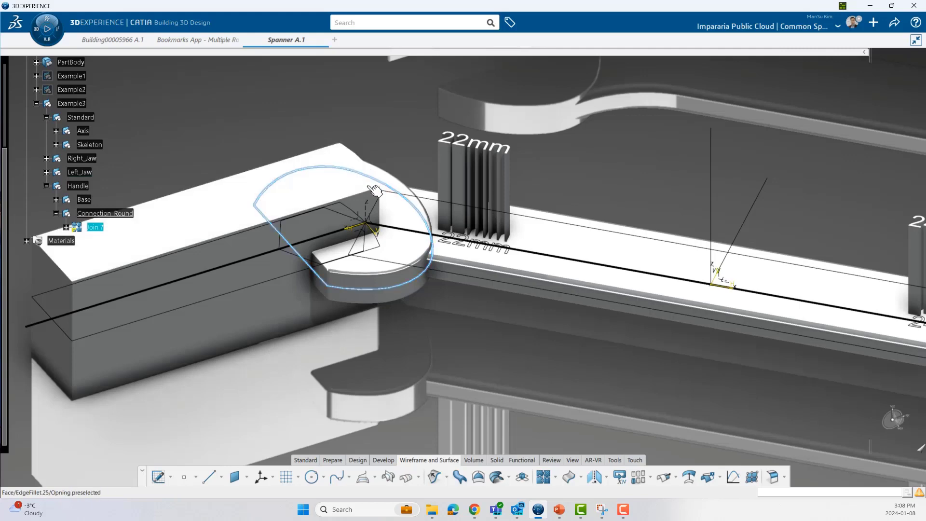
{"action": "left_click", "coordinate": [411, 290]}
{"action": "left_click", "coordinate": [406, 287]}
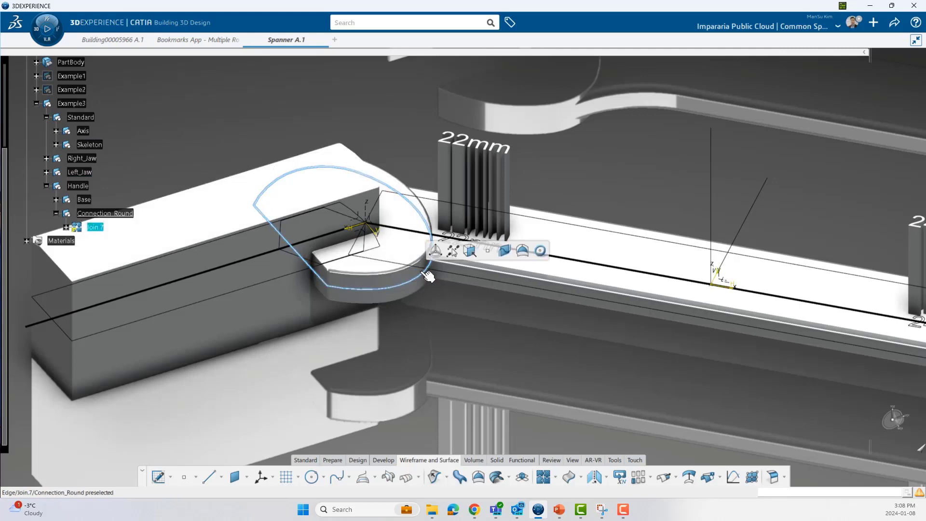
{"action": "scroll", "coordinate": [395, 296], "scroll_direction": "up", "scroll_amount": 3}
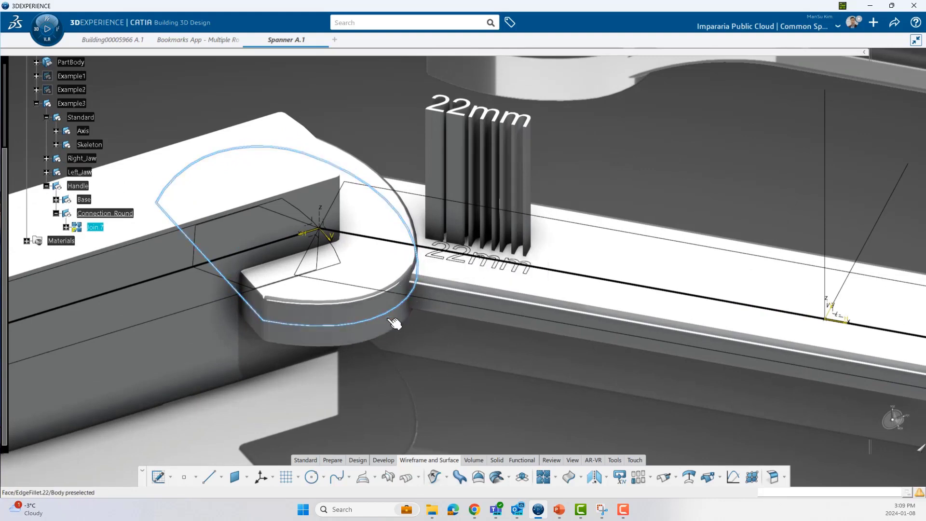
{"action": "middle_click_drag", "start_coordinate": [295, 316], "coordinate": [390, 359]}
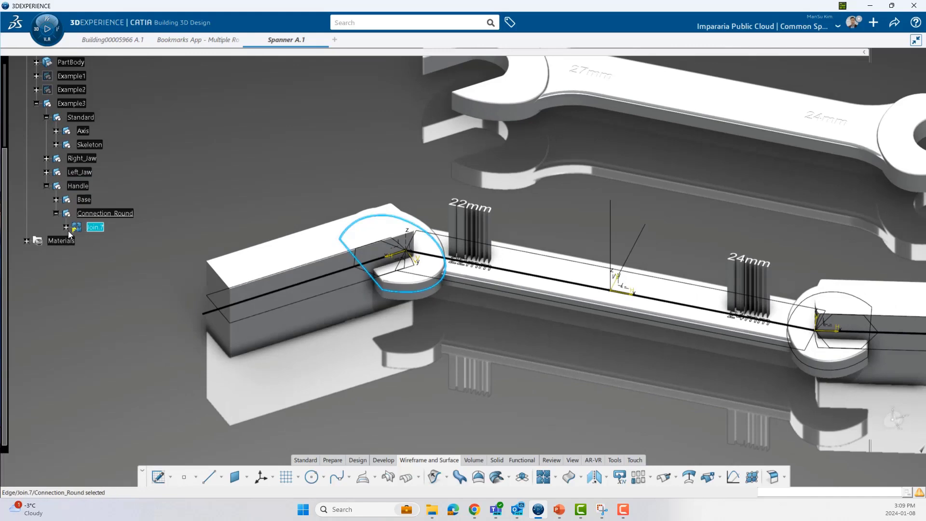
{"action": "left_click", "coordinate": [66, 227]}
{"action": "left_click", "coordinate": [65, 227]}
Join the right jaw's body outline sketch into a second curve in Connection_Round with propagation mode All.
{"action": "left_click", "coordinate": [614, 384]}
{"action": "mouse_move", "coordinate": [614, 384]}
{"action": "middle_mouse_down"}
{"action": "mouse_move", "coordinate": [566, 360]}
{"action": "mouse_move", "coordinate": [626, 375]}
{"action": "middle_mouse_up"}
{"action": "left_click", "coordinate": [522, 478]}
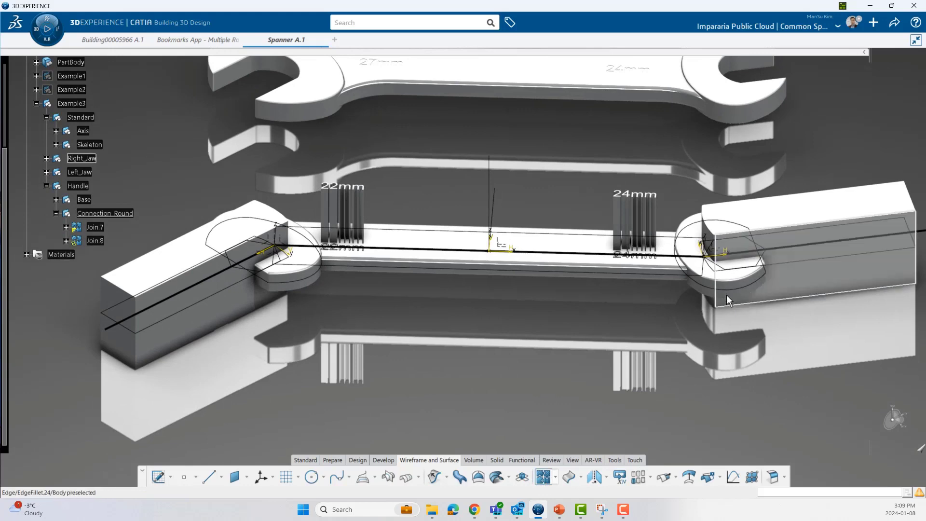
{"action": "mouse_move", "coordinate": [552, 278]}
{"action": "middle_mouse_down"}
{"action": "mouse_move", "coordinate": [517, 279]}
{"action": "mouse_move", "coordinate": [579, 275]}
{"action": "middle_mouse_up"}
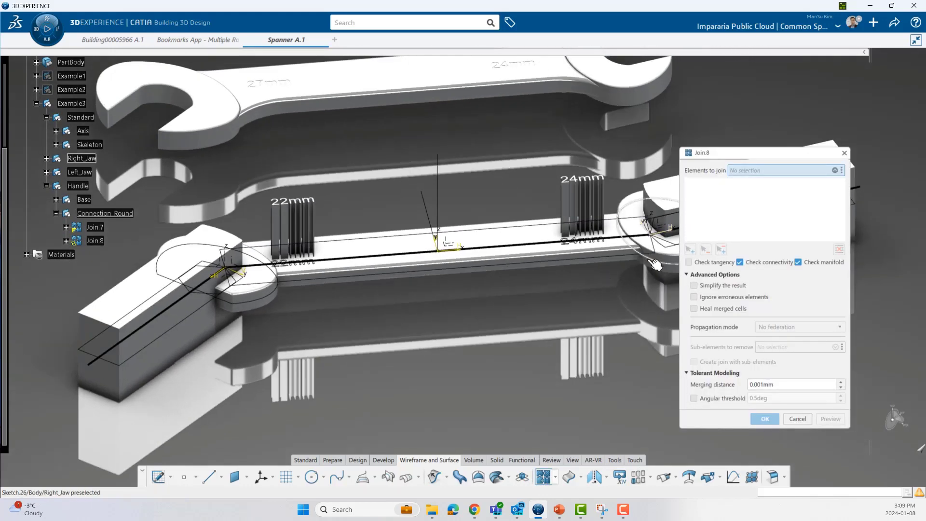
{"action": "left_click", "coordinate": [649, 261]}
{"action": "left_click", "coordinate": [787, 329]}
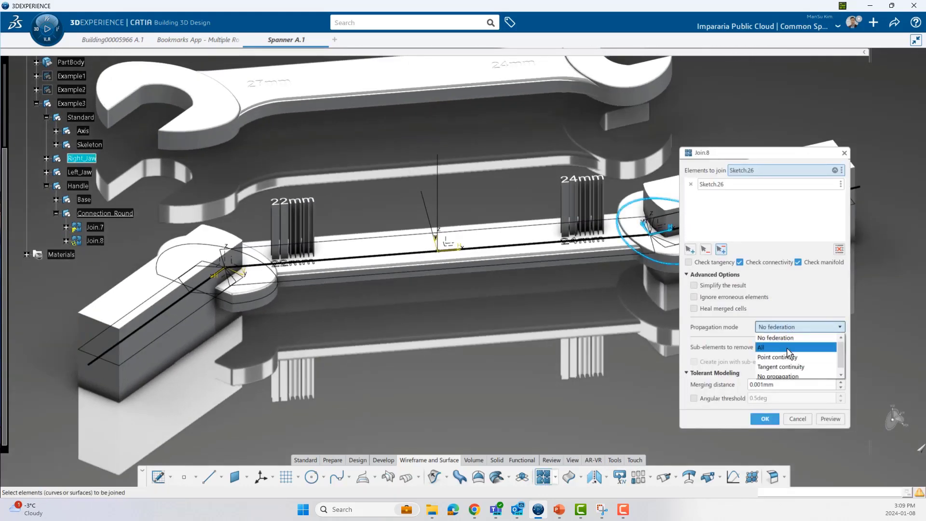
{"action": "left_click", "coordinate": [786, 347]}
{"action": "left_click", "coordinate": [766, 419]}
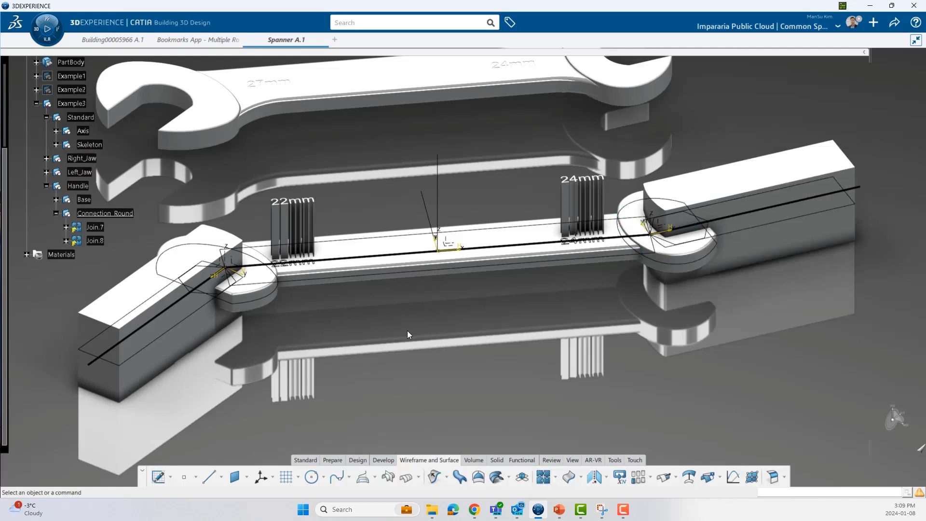
Delete the 2 mm edge fillet from the handle's Base set.
{"action": "left_click", "coordinate": [99, 228]}
{"action": "middle_click_drag", "start_coordinate": [379, 287], "coordinate": [394, 302]}
{"action": "middle_click_drag", "start_coordinate": [482, 378], "coordinate": [450, 368]}
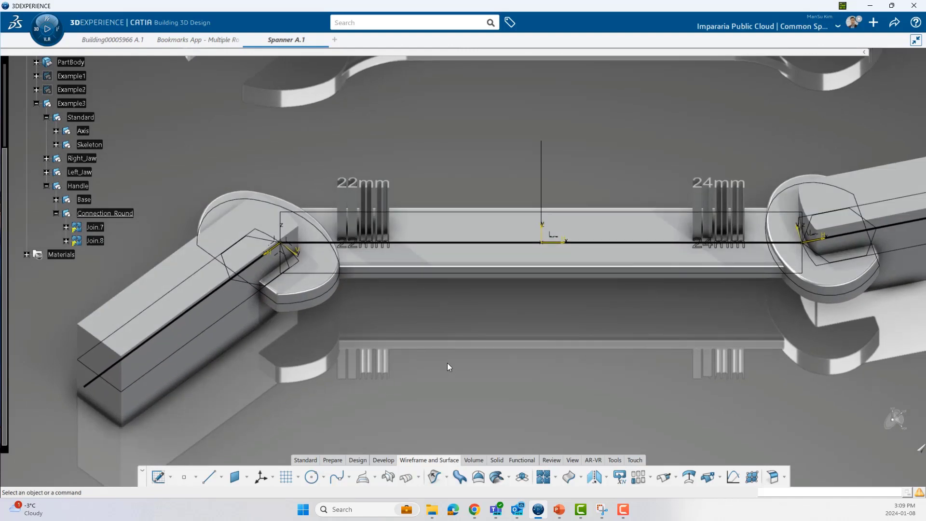
{"action": "mouse_move", "coordinate": [491, 340]}
{"action": "middle_mouse_down"}
{"action": "mouse_move", "coordinate": [502, 343]}
{"action": "mouse_move", "coordinate": [491, 338]}
{"action": "middle_mouse_up"}
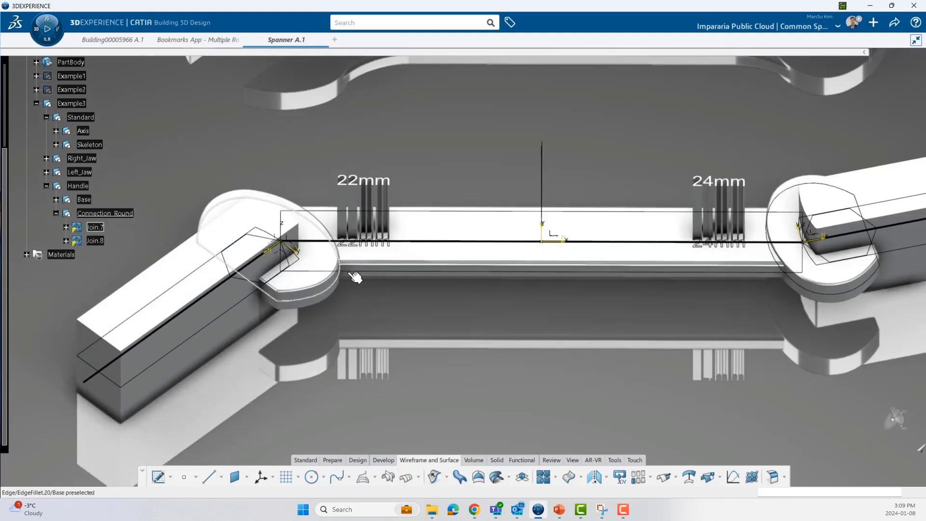
{"action": "middle_click_drag", "start_coordinate": [454, 304], "coordinate": [424, 260]}
{"action": "left_click", "coordinate": [439, 288]}
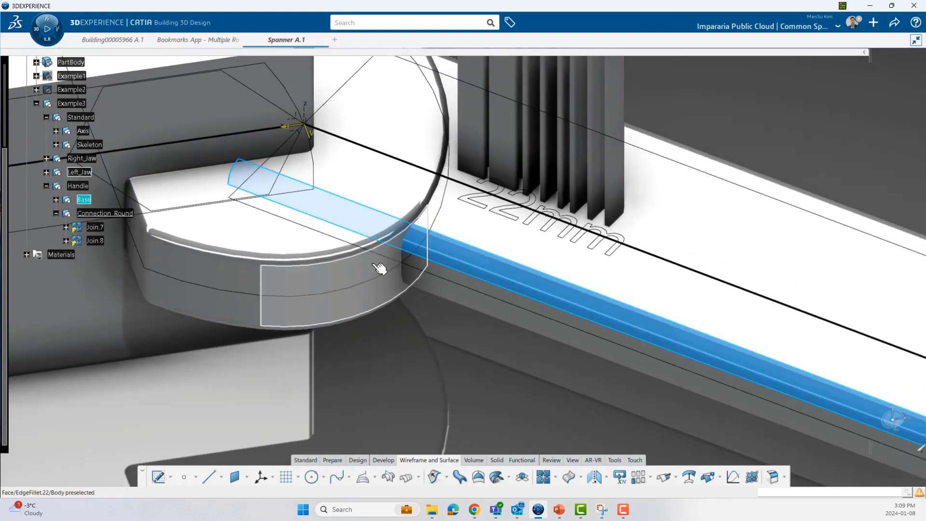
{"action": "left_click", "coordinate": [56, 199]}
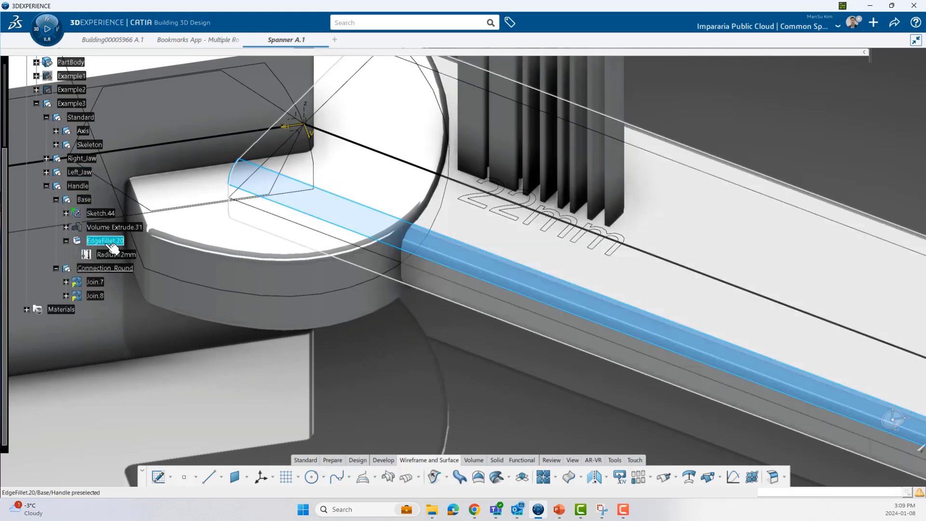
{"action": "key", "text": "Delete"}
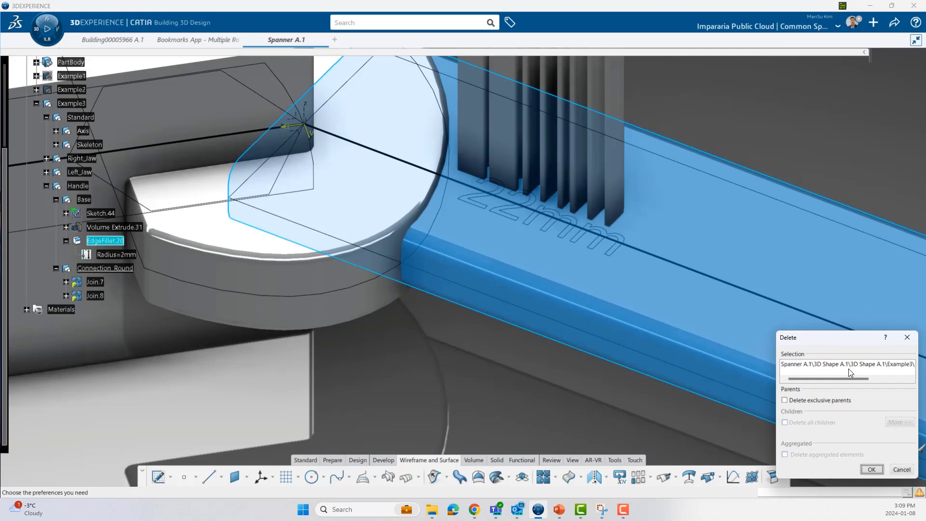
{"action": "left_click", "coordinate": [871, 469]}
Copy the handle outline sketch from the Base set into Connection_Round.
{"action": "mouse_move", "coordinate": [487, 356]}
{"action": "middle_mouse_down"}
{"action": "mouse_move", "coordinate": [529, 221]}
{"action": "mouse_move", "coordinate": [614, 350]}
{"action": "mouse_move", "coordinate": [444, 323]}
{"action": "middle_mouse_up"}
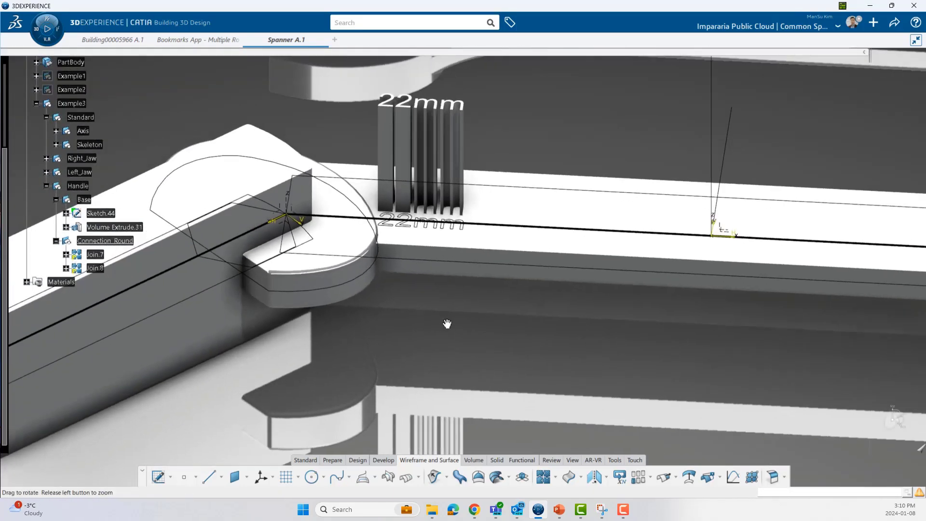
{"action": "left_click", "coordinate": [106, 215]}
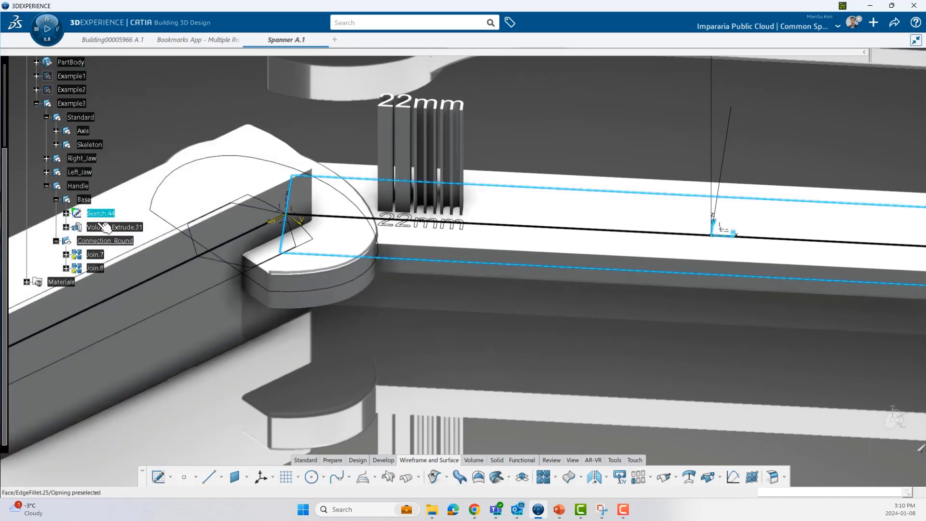
{"action": "key", "text": "ctrl+c"}
{"action": "left_click", "coordinate": [109, 241]}
{"action": "key", "text": "ctrl+v"}
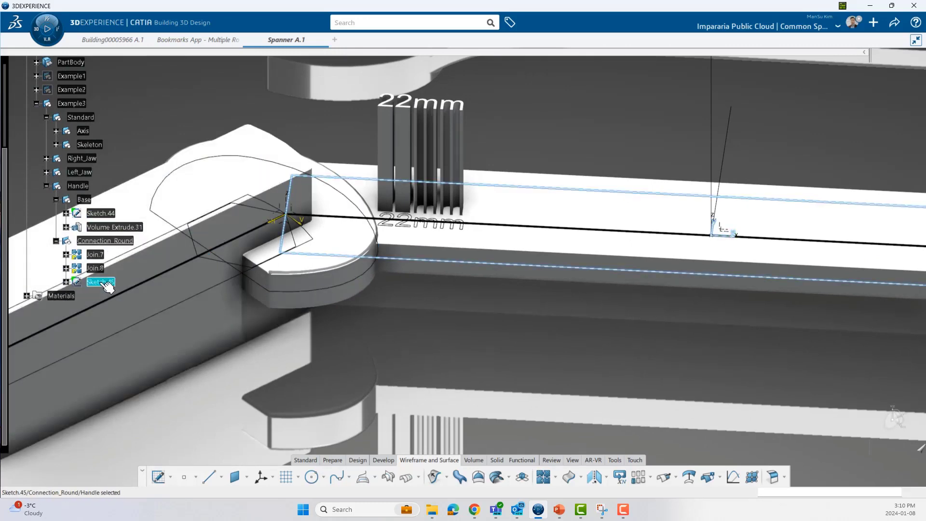
Open the pasted sketch in Connection_Round for editing and delete its copied outline geometry.
{"action": "double_click", "coordinate": [105, 284]}
{"action": "mouse_move", "coordinate": [442, 281]}
{"action": "middle_mouse_down"}
{"action": "mouse_move", "coordinate": [450, 278]}
{"action": "mouse_move", "coordinate": [432, 313]}
{"action": "middle_mouse_up"}
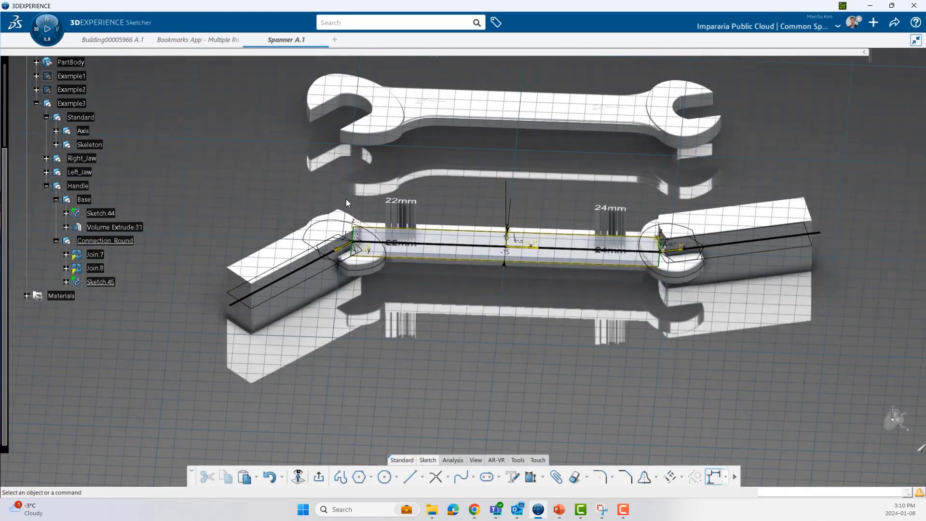
{"action": "mouse_move", "coordinate": [484, 298]}
{"action": "middle_mouse_down"}
{"action": "mouse_move", "coordinate": [496, 248]}
{"action": "mouse_move", "coordinate": [446, 232]}
{"action": "mouse_move", "coordinate": [496, 284]}
{"action": "mouse_move", "coordinate": [476, 287]}
{"action": "mouse_move", "coordinate": [474, 263]}
{"action": "middle_mouse_up"}
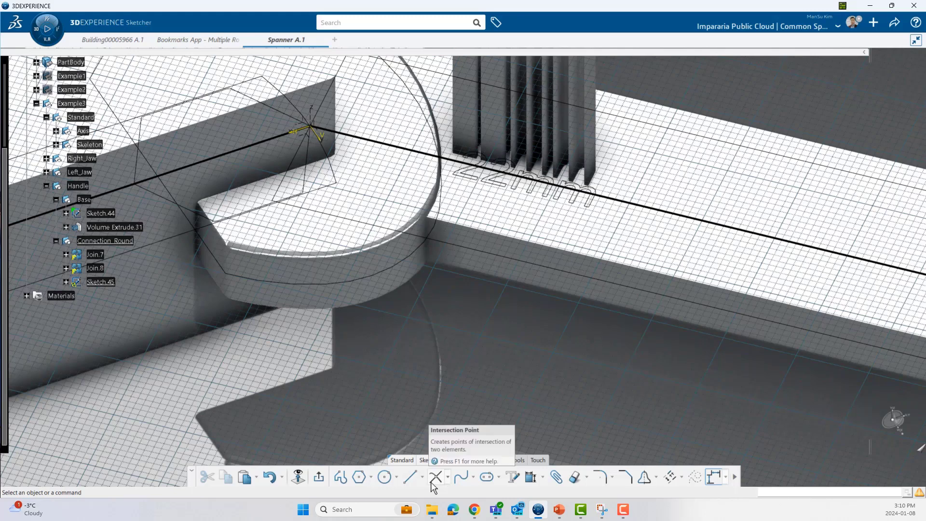
Sketch a three-point arc from the handle's front outline edge across to the left jaw's round outline.
{"action": "left_click", "coordinate": [396, 478]}
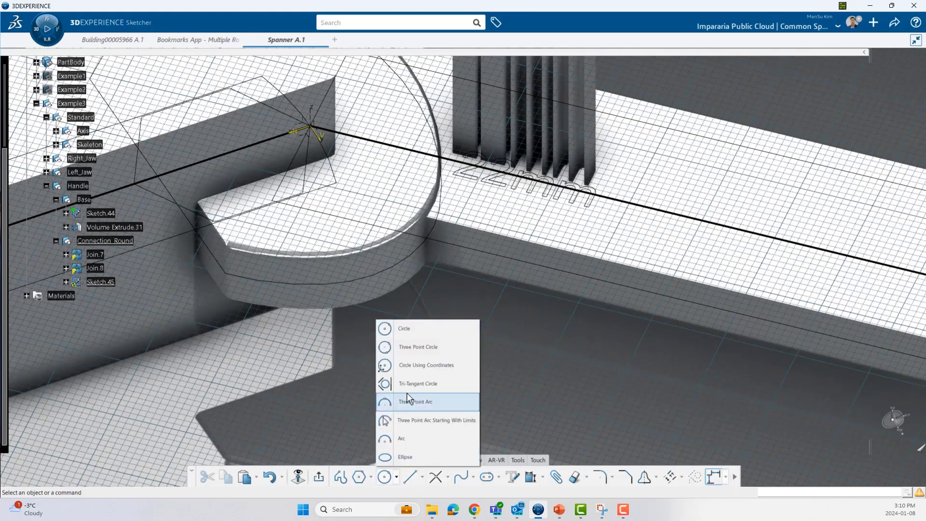
{"action": "left_click", "coordinate": [393, 404]}
{"action": "left_click", "coordinate": [509, 259]}
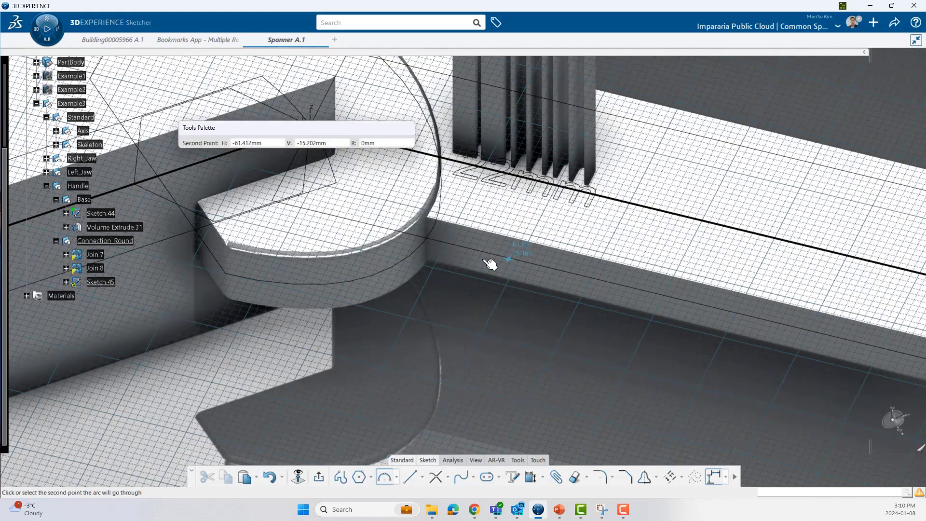
{"action": "left_click", "coordinate": [420, 266]}
{"action": "left_click", "coordinate": [378, 279]}
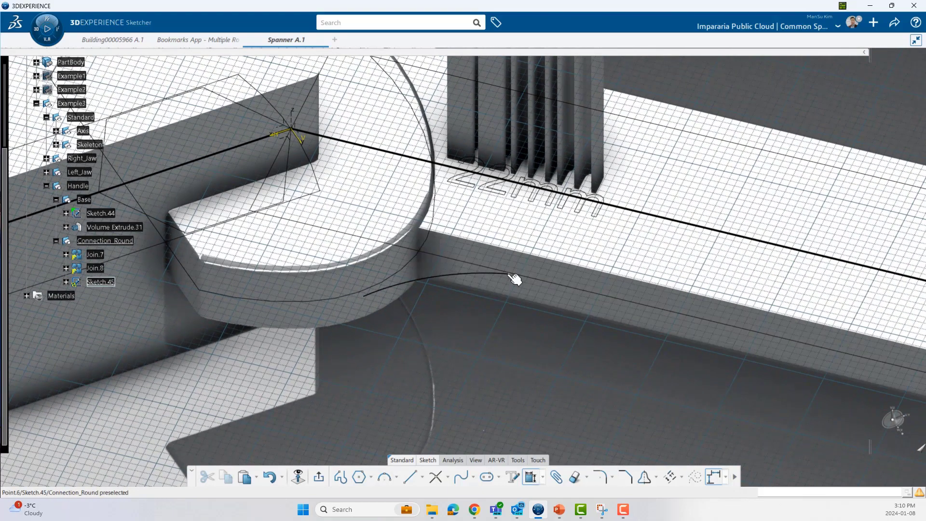
Constrain the arc's handle-side endpoint coincident with the handle's front outline edge and make the arc tangent to that edge.
{"action": "left_click", "coordinate": [513, 278]}
{"action": "left_click", "coordinate": [534, 278]}
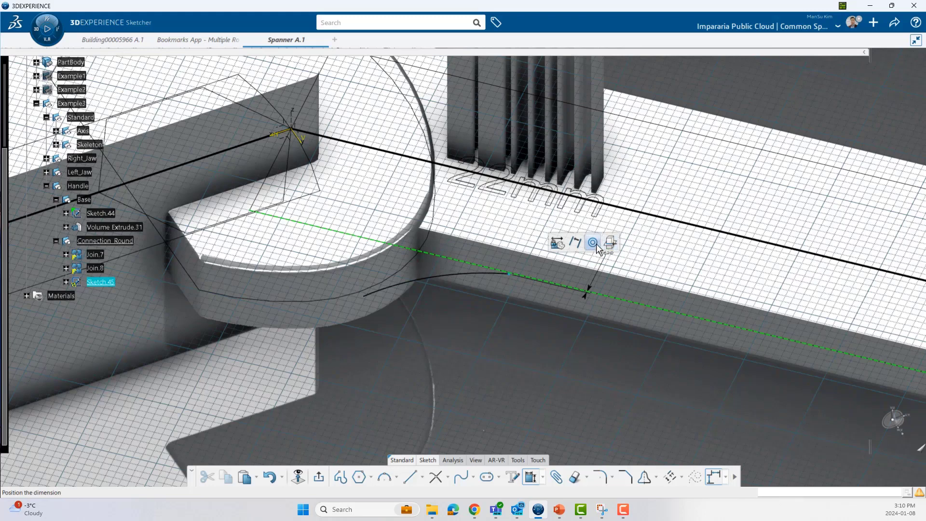
{"action": "key", "text": "Escape"}
{"action": "left_click", "coordinate": [533, 478]}
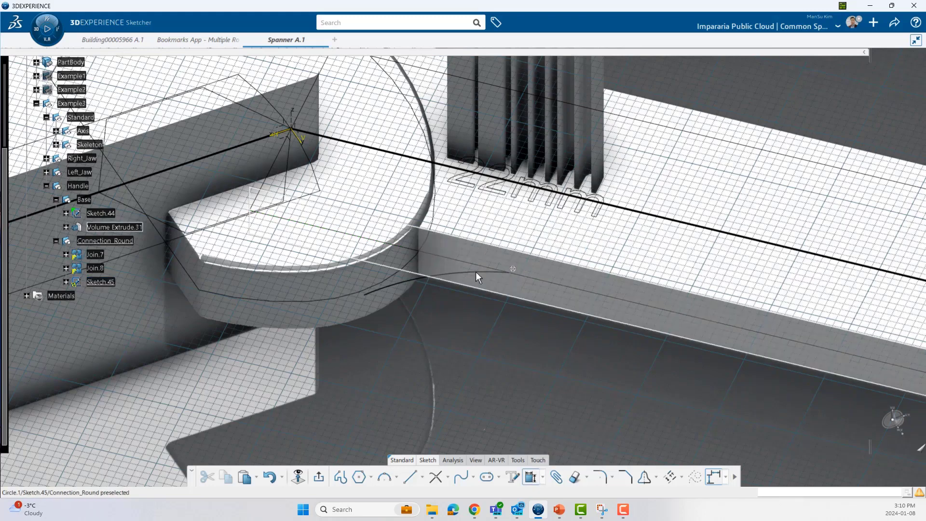
{"action": "left_click", "coordinate": [481, 273]}
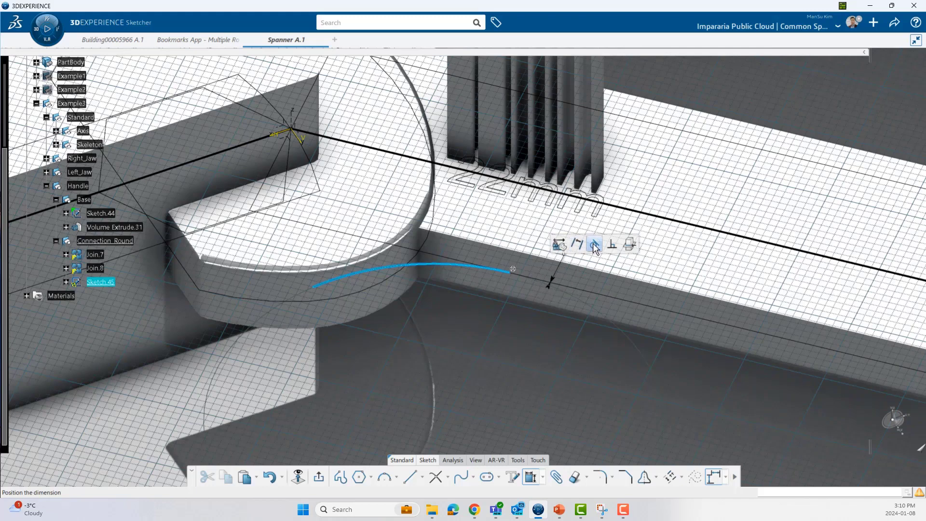
{"action": "key", "text": "Escape"}
Reposition the arc's jaw-side endpoint near the left jaw and make it coincident with the joined jaw outline.
{"action": "left_click_drag", "start_coordinate": [314, 286], "coordinate": [348, 300]}
{"action": "left_click", "coordinate": [532, 476]}
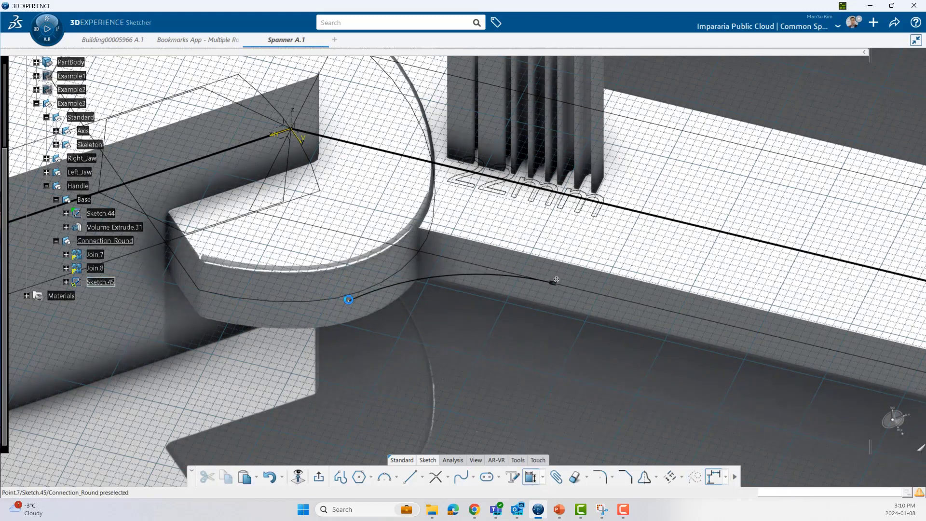
{"action": "left_click", "coordinate": [355, 298]}
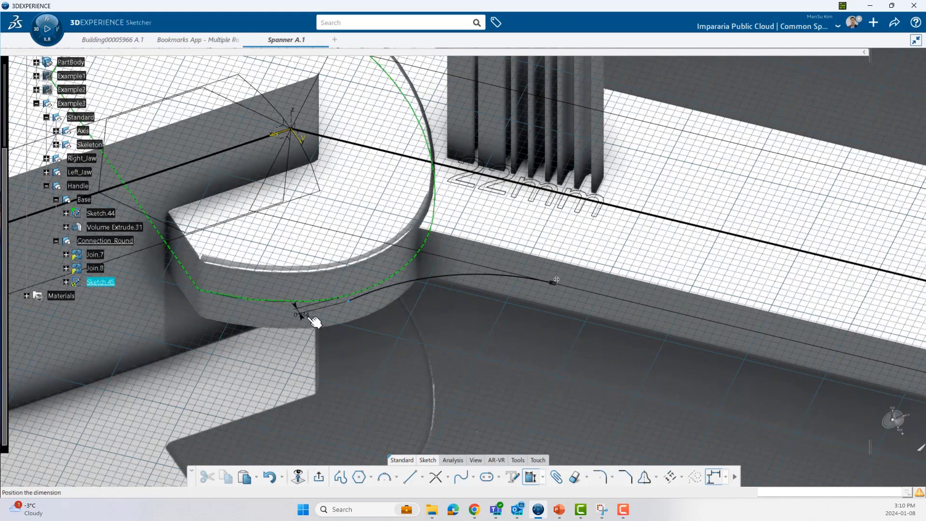
{"action": "right_click", "coordinate": [333, 320]}
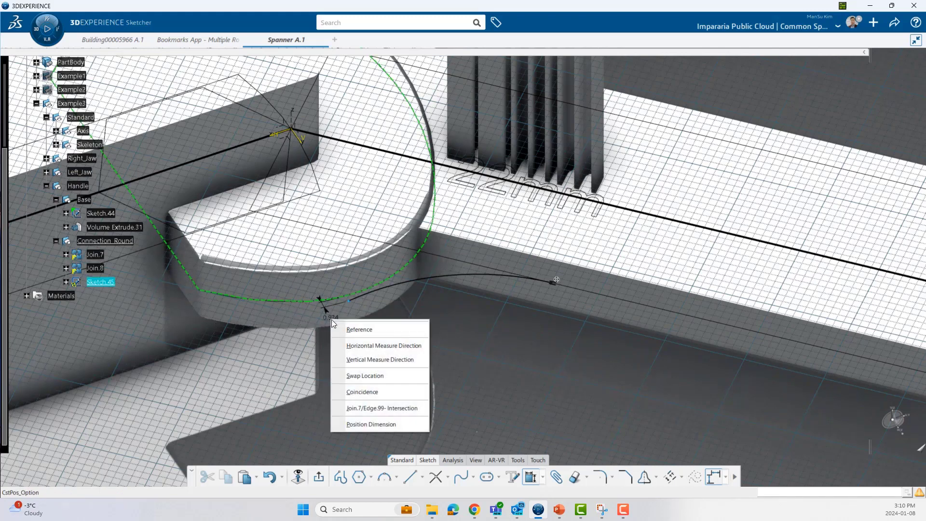
{"action": "left_click", "coordinate": [394, 389]}
Make the arc tangent to the left jaw's outline and slide its handle-side endpoint along the handle edge towards the jaw.
{"action": "scroll", "coordinate": [399, 357], "scroll_direction": "up", "scroll_amount": 5}
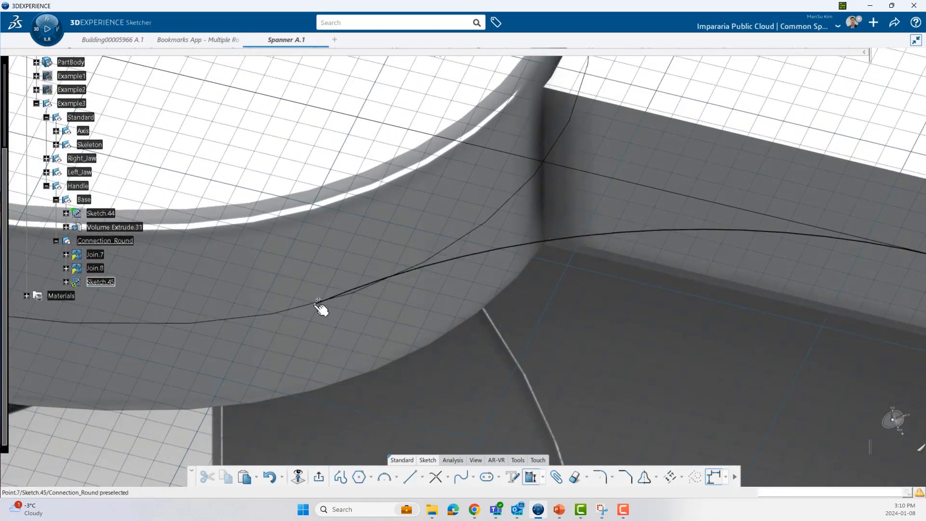
{"action": "left_click", "coordinate": [322, 305]}
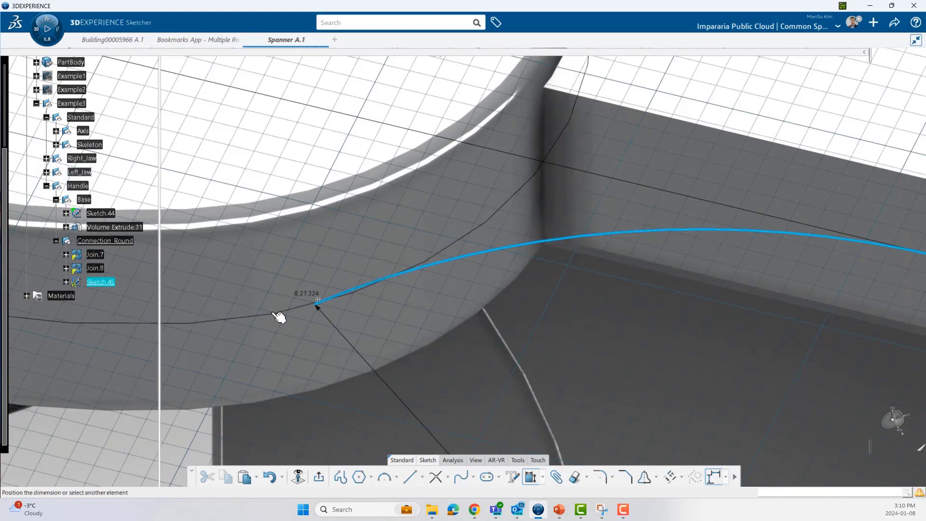
{"action": "left_click", "coordinate": [372, 282]}
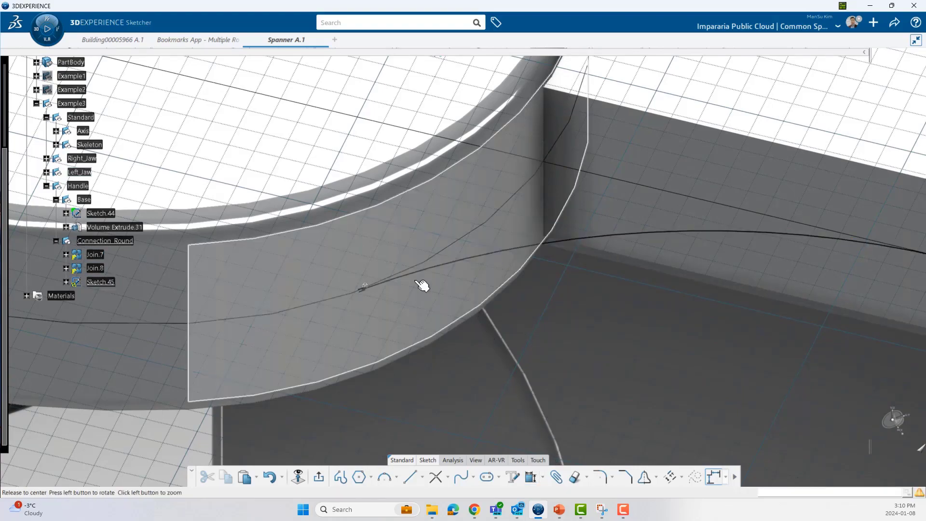
{"action": "middle_click_drag", "start_coordinate": [421, 284], "coordinate": [477, 309]}
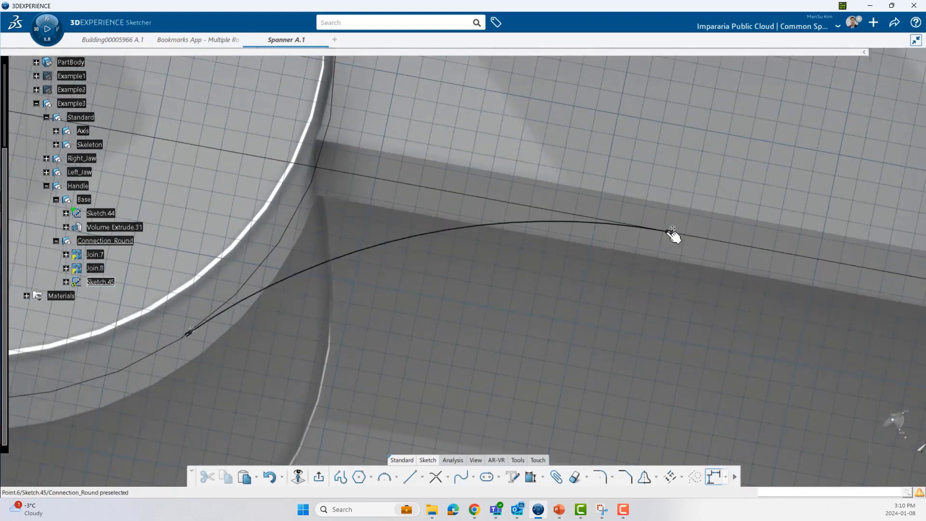
{"action": "left_click", "coordinate": [673, 233]}
{"action": "mouse_move", "coordinate": [673, 233]}
{"action": "left_mouse_down"}
{"action": "mouse_move", "coordinate": [530, 221]}
{"action": "mouse_move", "coordinate": [530, 240]}
{"action": "mouse_move", "coordinate": [519, 239]}
{"action": "left_mouse_up"}
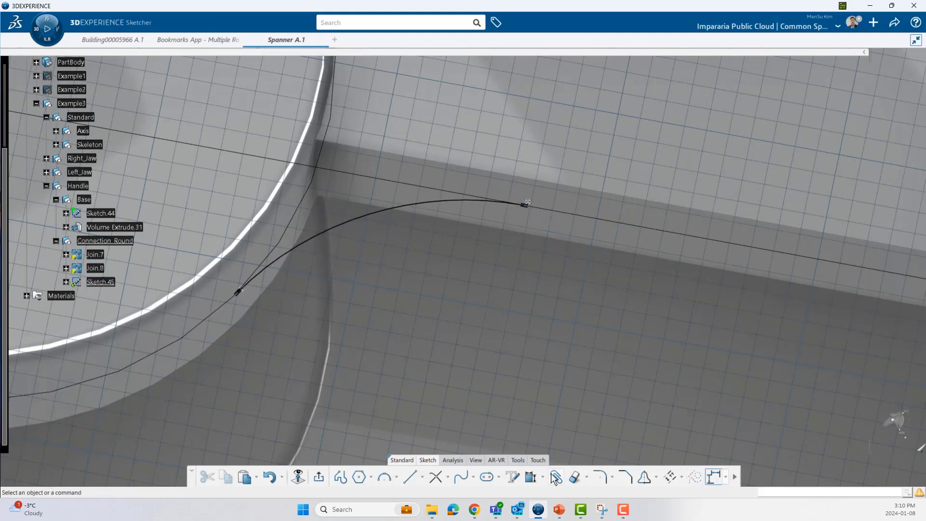
Dimension the connection arc at the left jaw with a radius of 30 mm.
{"action": "left_click", "coordinate": [531, 477]}
{"action": "left_click", "coordinate": [358, 224]}
{"action": "left_click", "coordinate": [387, 267]}
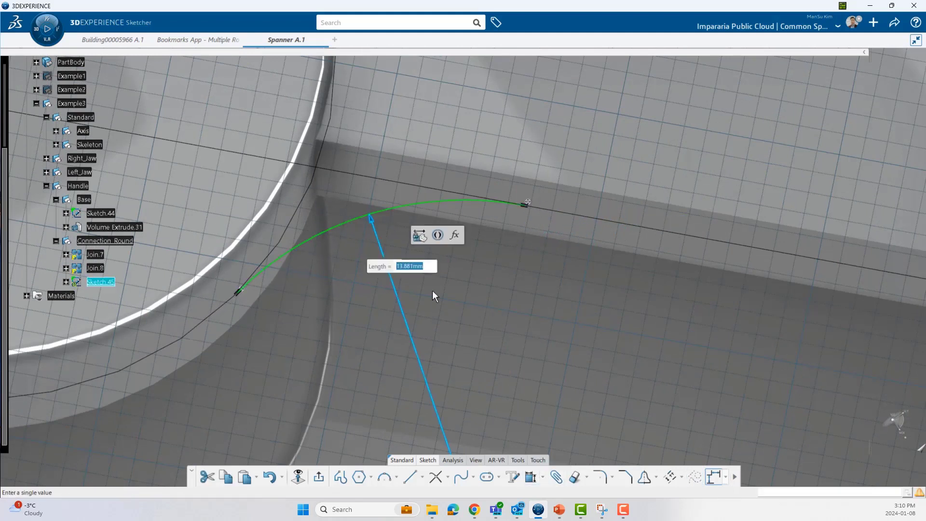
{"action": "middle_click_drag", "start_coordinate": [372, 236], "coordinate": [446, 294]}
{"action": "double_click", "coordinate": [447, 294]}
{"action": "type", "text": "3"}
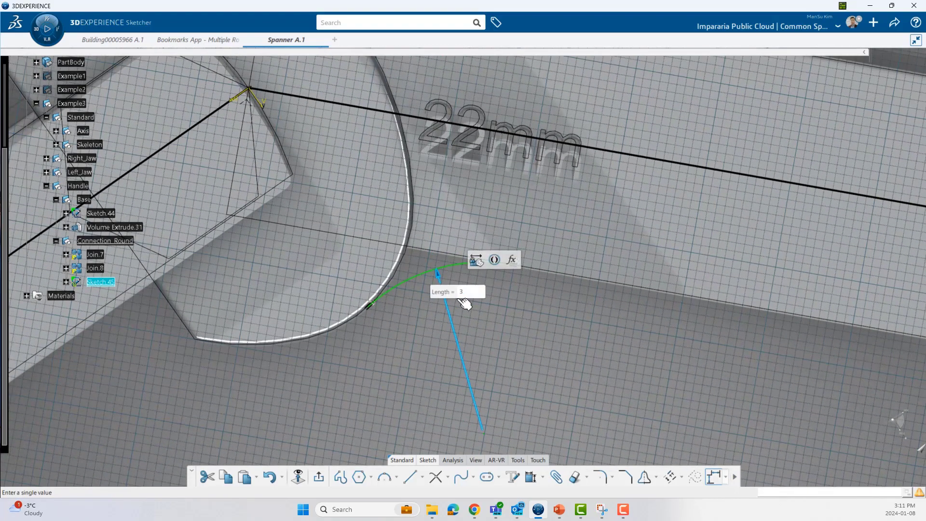
{"action": "type", "text": "0"}
{"action": "key", "text": "Return"}
{"action": "left_click", "coordinate": [409, 332]}
{"action": "middle_click_drag", "start_coordinate": [409, 331], "coordinate": [383, 311]}
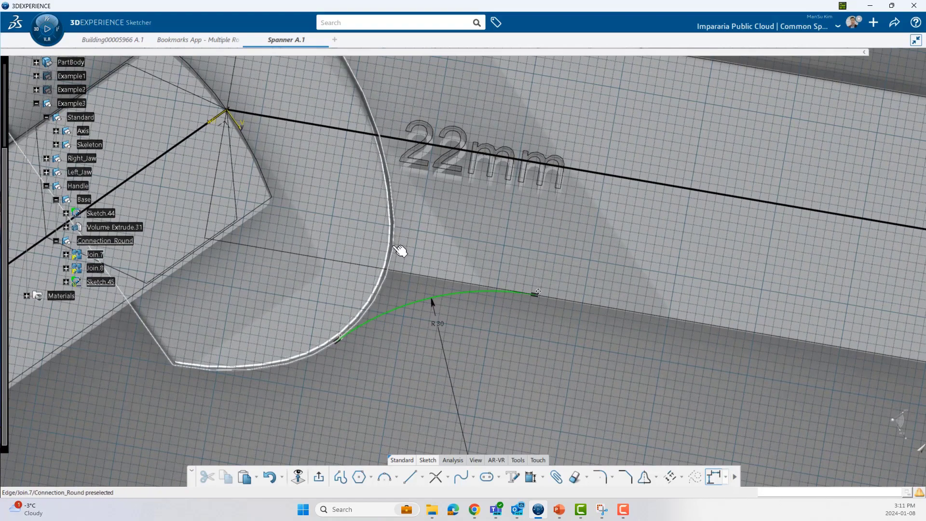
{"action": "mouse_move", "coordinate": [389, 327]}
{"action": "middle_mouse_down"}
{"action": "mouse_move", "coordinate": [453, 283]}
{"action": "mouse_move", "coordinate": [423, 257]}
{"action": "mouse_move", "coordinate": [388, 284]}
{"action": "middle_mouse_up"}
{"action": "left_click", "coordinate": [430, 261]}
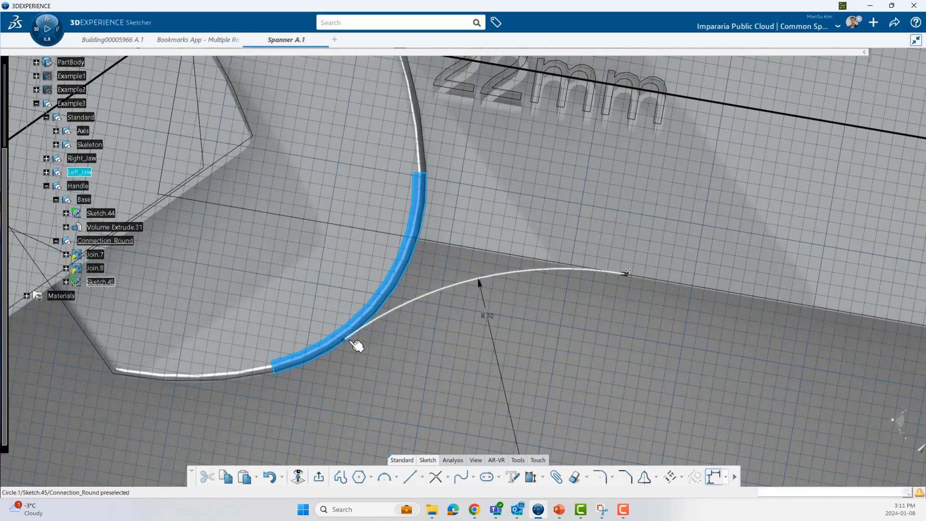
{"action": "mouse_move", "coordinate": [458, 334]}
{"action": "middle_mouse_down"}
{"action": "mouse_move", "coordinate": [485, 368]}
{"action": "mouse_move", "coordinate": [492, 355]}
{"action": "mouse_move", "coordinate": [460, 347]}
{"action": "middle_mouse_up"}
{"action": "middle_click_drag", "start_coordinate": [330, 358], "coordinate": [460, 289]}
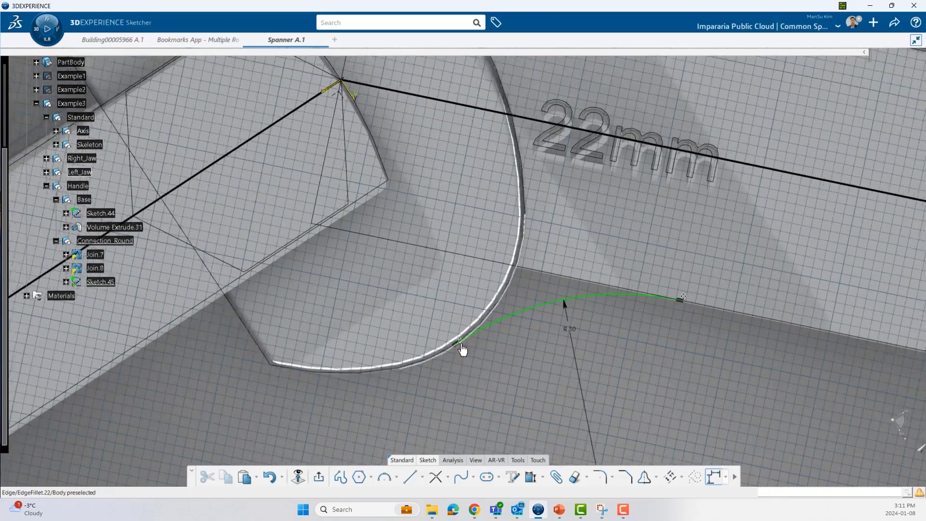
{"action": "middle_click_drag", "start_coordinate": [496, 314], "coordinate": [405, 332]}
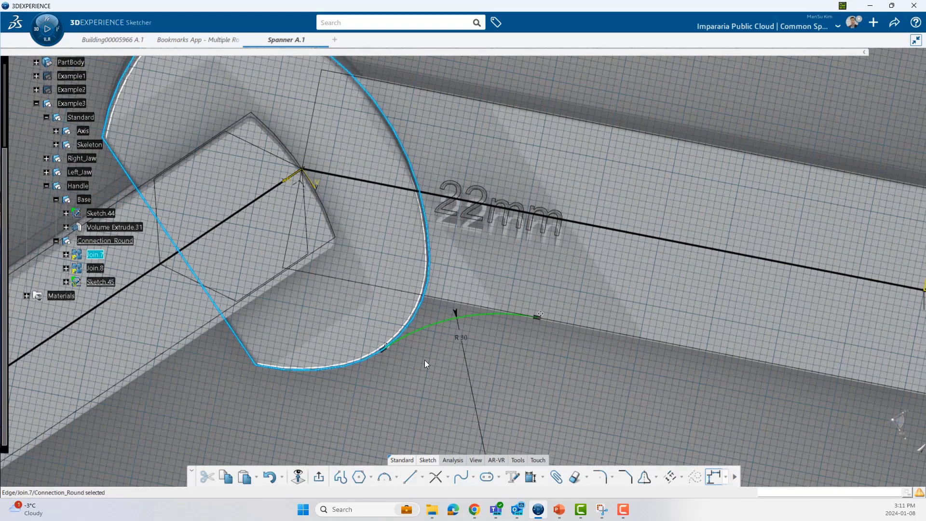
Sketch a line from the arc's jaw-side endpoint to the skeleton's left end point and constrain it coincident with that point.
{"action": "left_click", "coordinate": [412, 477]}
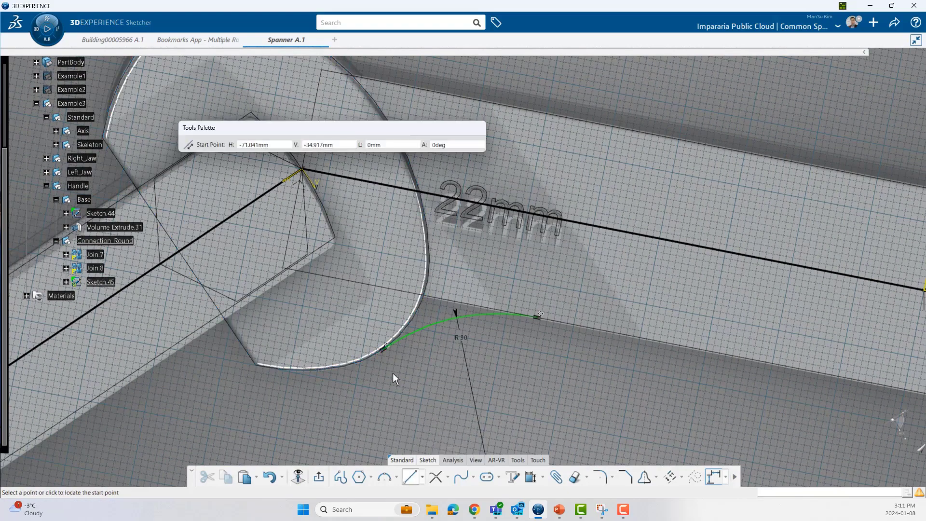
{"action": "left_click", "coordinate": [384, 352]}
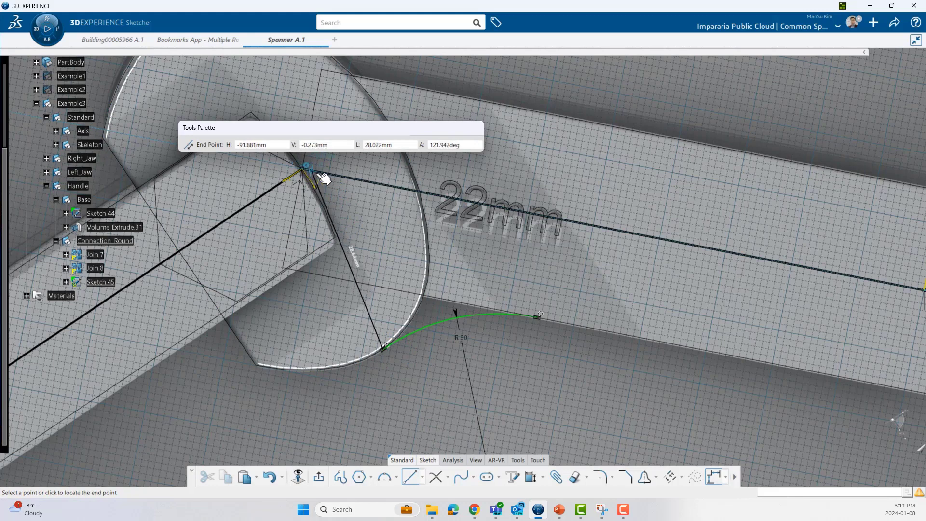
{"action": "left_click", "coordinate": [303, 169]}
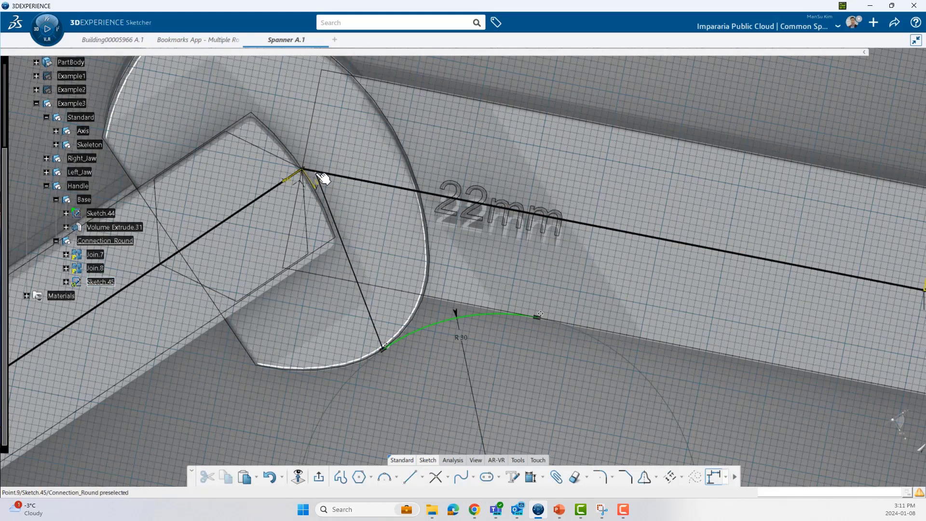
{"action": "left_click_drag", "start_coordinate": [318, 175], "coordinate": [336, 206]}
{"action": "left_click", "coordinate": [531, 476]}
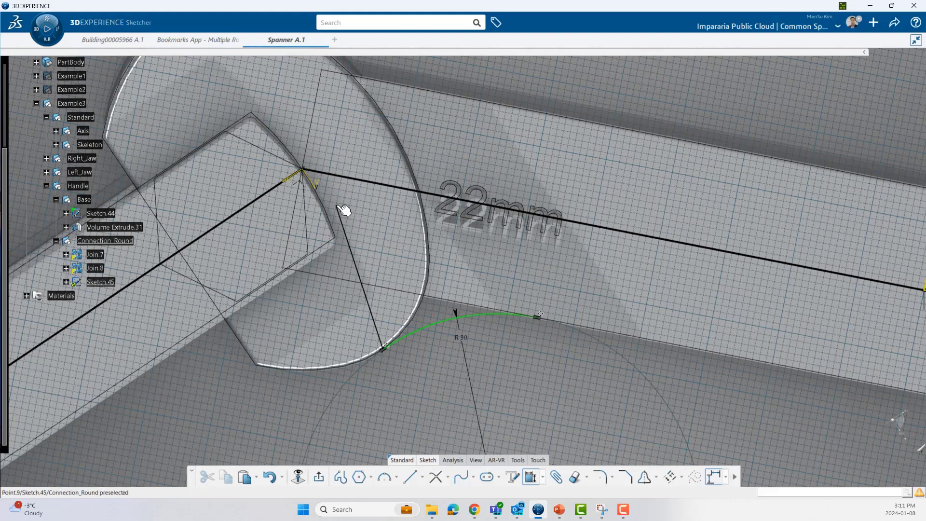
{"action": "left_click", "coordinate": [307, 170]}
{"action": "left_click", "coordinate": [303, 169]}
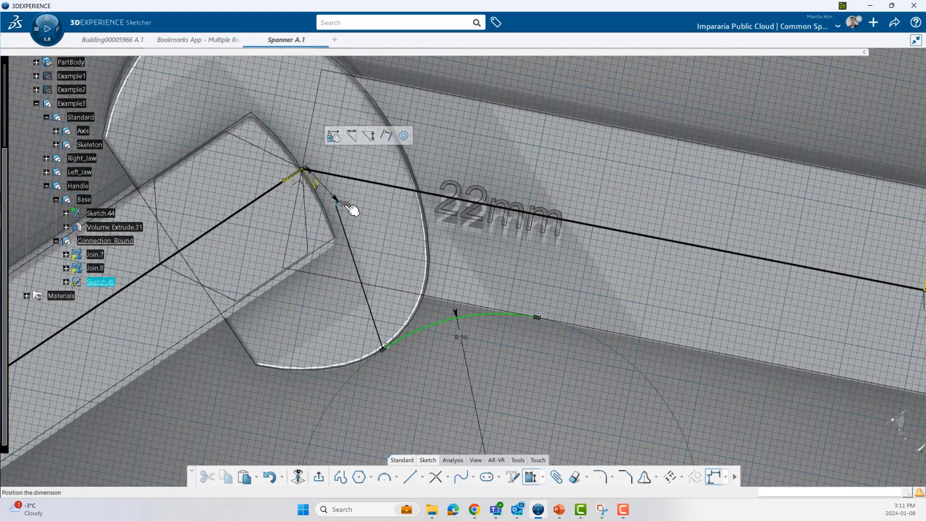
{"action": "left_click", "coordinate": [404, 136]}
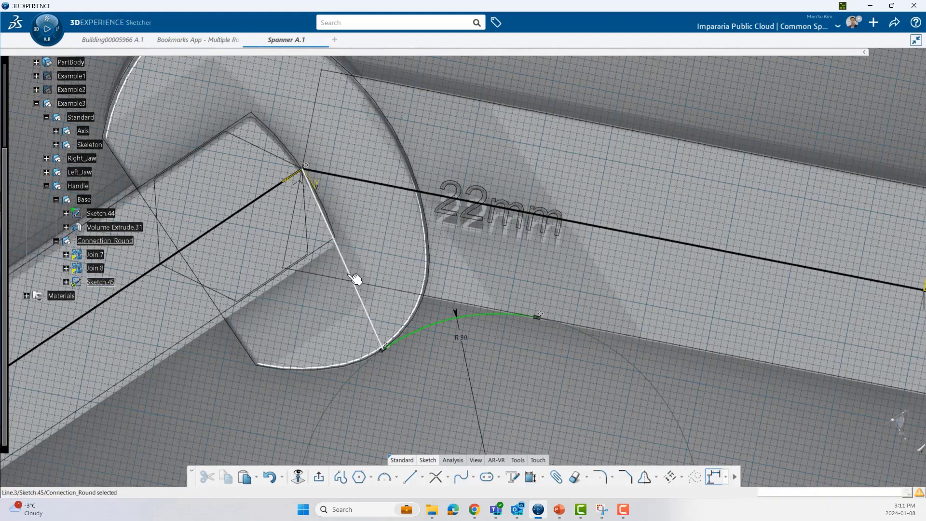
Constrain the line's other endpoint coincident with the 30 mm arc's endpoint on the left jaw outline.
{"action": "left_click", "coordinate": [354, 275]}
{"action": "mouse_move", "coordinate": [389, 375]}
{"action": "middle_mouse_down"}
{"action": "mouse_move", "coordinate": [437, 272]}
{"action": "mouse_move", "coordinate": [341, 233]}
{"action": "mouse_move", "coordinate": [463, 301]}
{"action": "middle_mouse_up"}
{"action": "left_click", "coordinate": [437, 272]}
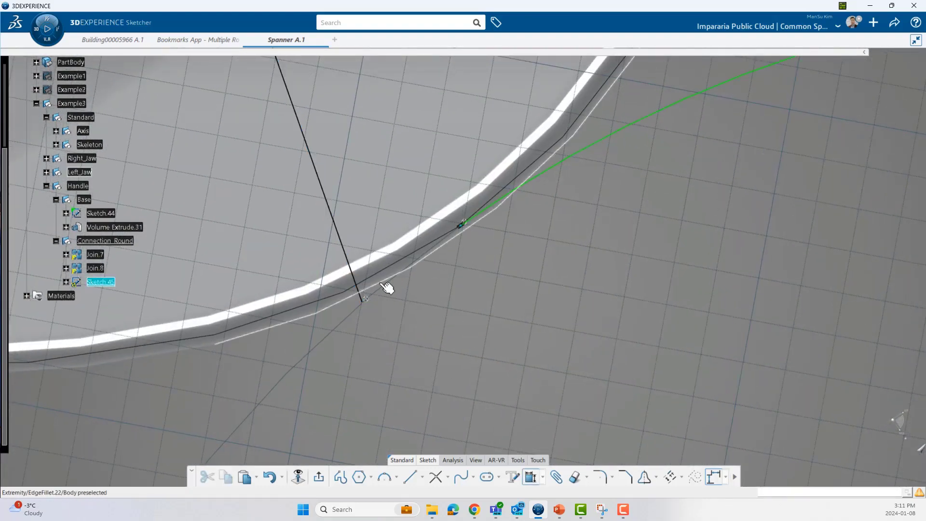
{"action": "left_click", "coordinate": [366, 300]}
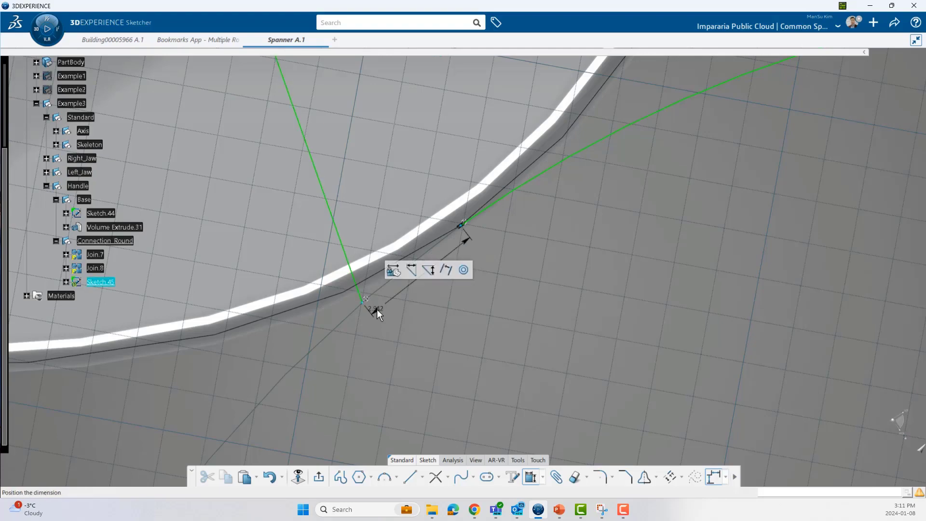
{"action": "left_click", "coordinate": [464, 271]}
{"action": "mouse_move", "coordinate": [477, 274]}
{"action": "middle_mouse_down"}
{"action": "mouse_move", "coordinate": [452, 298]}
{"action": "mouse_move", "coordinate": [494, 296]}
{"action": "mouse_move", "coordinate": [517, 335]}
{"action": "mouse_move", "coordinate": [458, 325]}
{"action": "middle_mouse_up"}
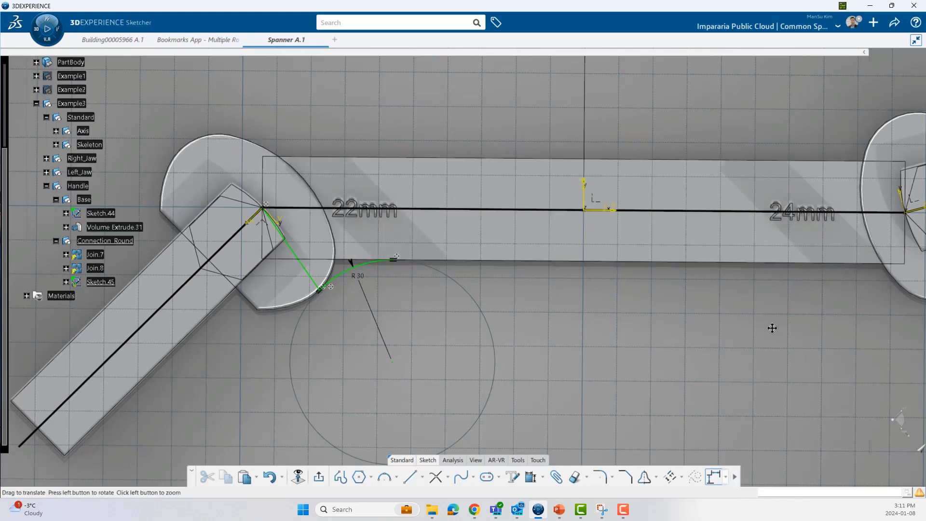
Sketch a three-point arc from the handle's front side to the right jaw and make its handle-side endpoint coincident with the front outline edge.
{"action": "mouse_move", "coordinate": [771, 325]}
{"action": "middle_mouse_down"}
{"action": "mouse_move", "coordinate": [426, 306]}
{"action": "mouse_move", "coordinate": [447, 226]}
{"action": "middle_mouse_up"}
{"action": "left_click", "coordinate": [384, 478]}
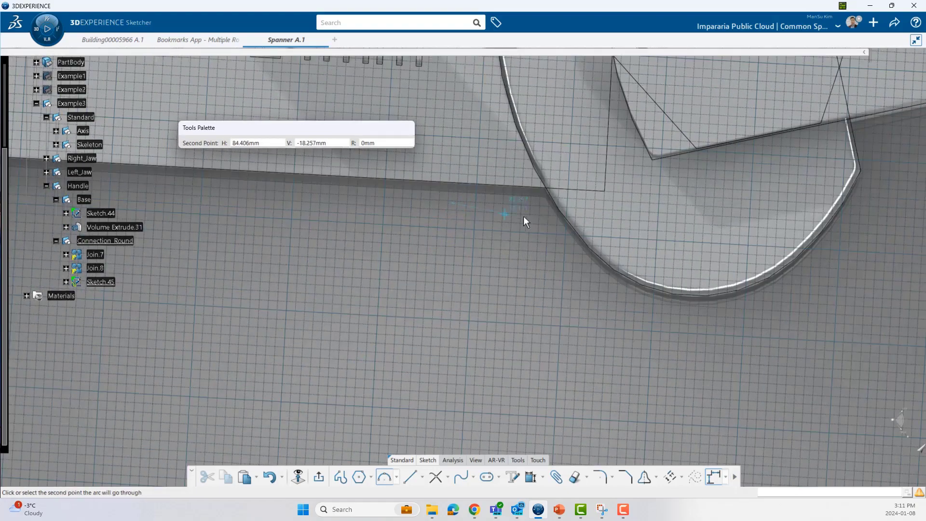
{"action": "left_click", "coordinate": [572, 235]}
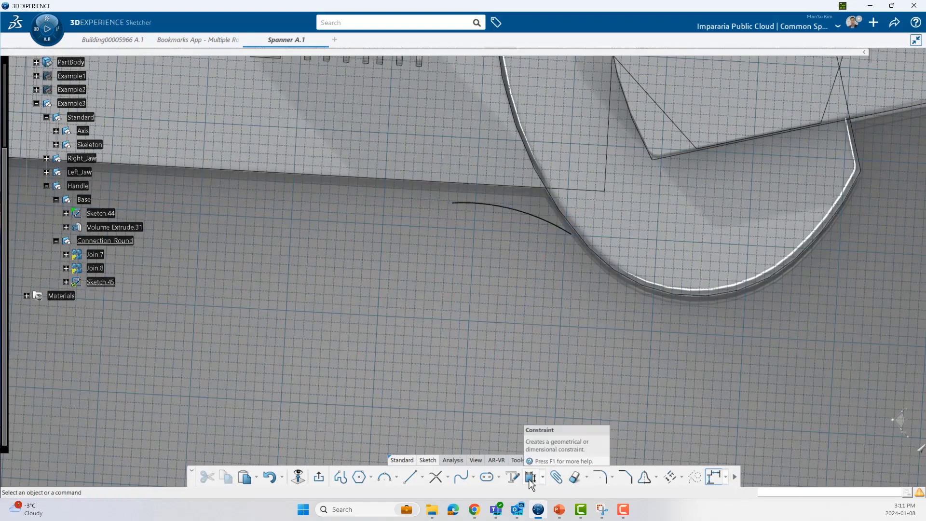
{"action": "middle_click_drag", "start_coordinate": [445, 273], "coordinate": [469, 237]}
{"action": "left_click", "coordinate": [464, 233]}
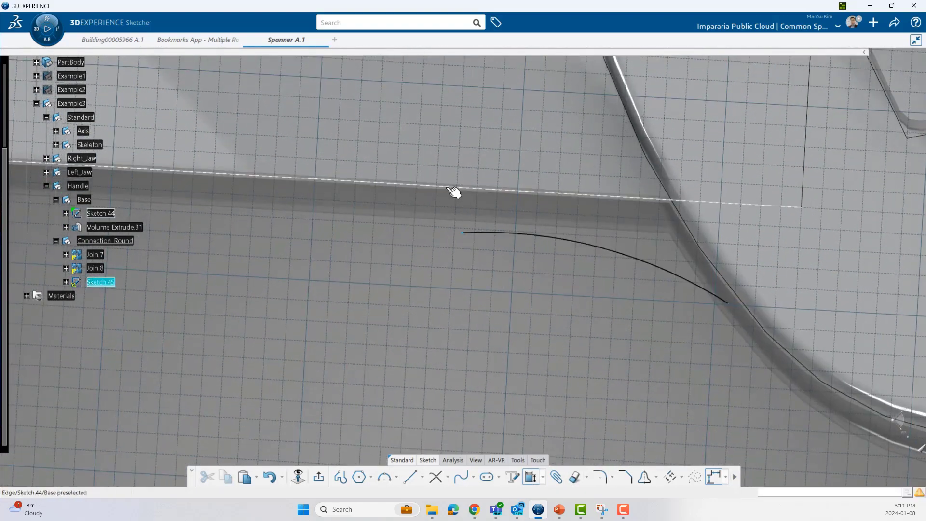
{"action": "left_click", "coordinate": [453, 188]}
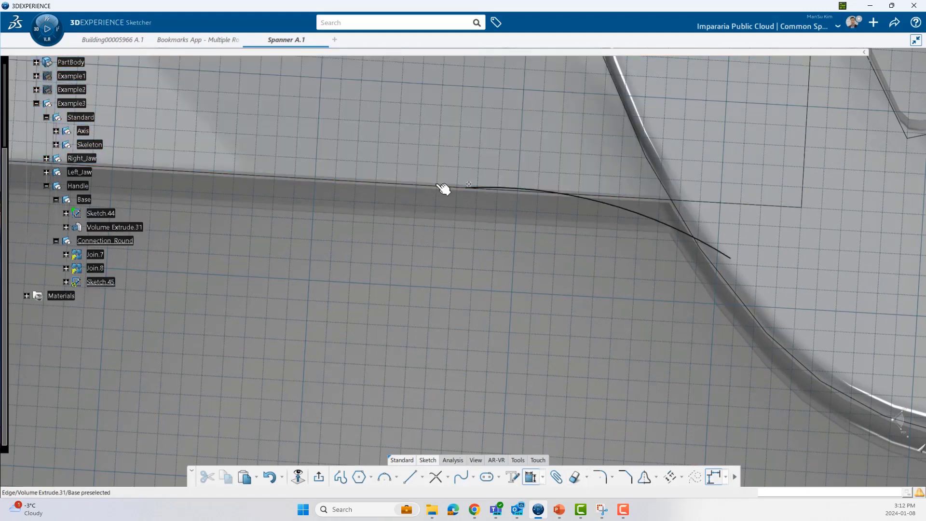
Hide the handle's Volume Extrude.31 and make the front arc at the right jaw tangent to the handle's outline edge.
{"action": "right_click", "coordinate": [123, 226]}
{"action": "left_click", "coordinate": [145, 255]}
{"action": "left_click", "coordinate": [530, 477]}
{"action": "left_click", "coordinate": [523, 191]}
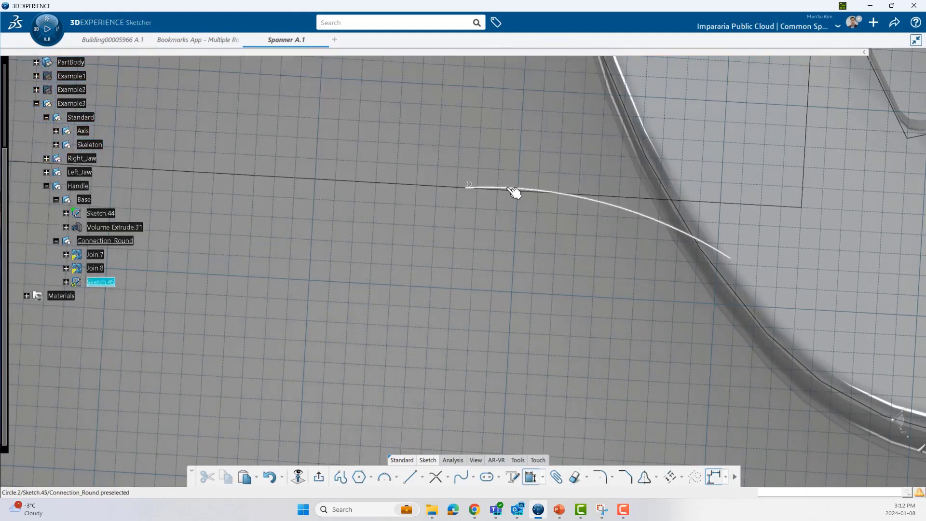
{"action": "left_click", "coordinate": [510, 189]}
{"action": "left_click", "coordinate": [683, 258]}
{"action": "left_click", "coordinate": [714, 266]}
Constrain the front arc's jaw-side endpoint coincident with the right jaw's outline and make the arc tangent to that outline.
{"action": "left_click", "coordinate": [530, 478]}
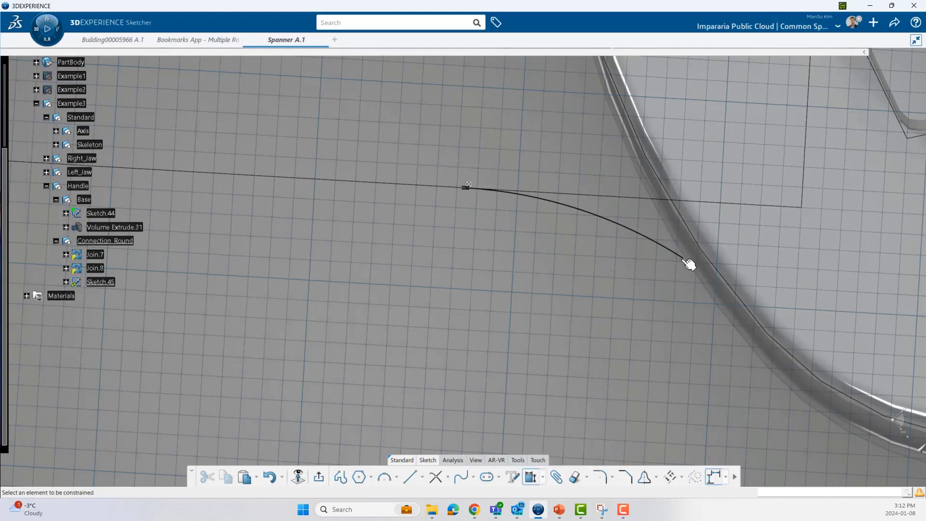
{"action": "left_click", "coordinate": [683, 259]}
{"action": "left_click", "coordinate": [723, 279]}
{"action": "left_click", "coordinate": [825, 243]}
{"action": "left_click", "coordinate": [726, 288]}
{"action": "left_click", "coordinate": [755, 311]}
{"action": "left_click", "coordinate": [834, 290]}
Sketch a three-point arc between the right jaw's round outline and the handle's rear outline edge.
{"action": "middle_click_drag", "start_coordinate": [578, 270], "coordinate": [501, 299]}
{"action": "left_click", "coordinate": [384, 477]}
{"action": "left_click", "coordinate": [585, 176]}
{"action": "left_click", "coordinate": [555, 213]}
{"action": "left_click", "coordinate": [514, 221]}
Sketch a three-point arc between the left jaw's round outline and the handle's rear outline edge.
{"action": "mouse_move", "coordinate": [487, 213]}
{"action": "middle_mouse_down"}
{"action": "mouse_move", "coordinate": [555, 308]}
{"action": "mouse_move", "coordinate": [641, 270]}
{"action": "middle_mouse_up"}
{"action": "left_click", "coordinate": [385, 477]}
{"action": "left_click", "coordinate": [336, 196]}
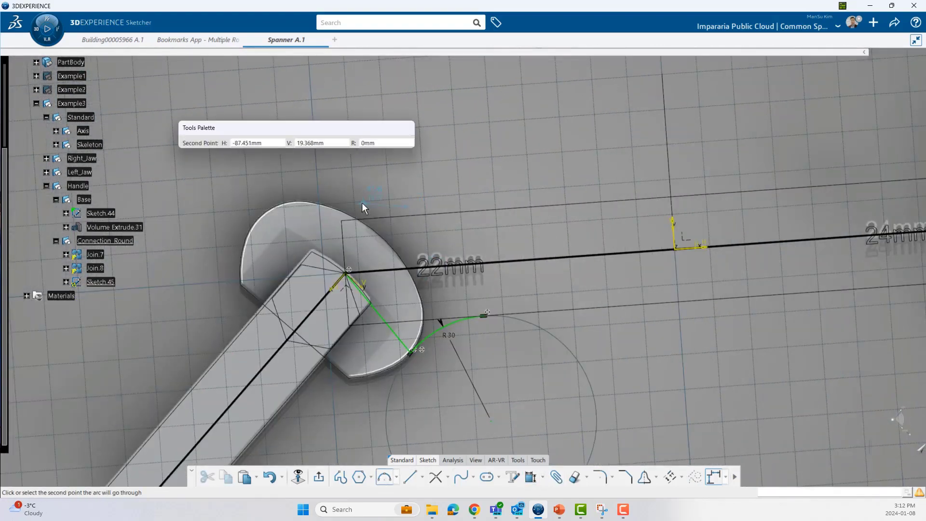
{"action": "left_click", "coordinate": [364, 206]}
Constrain the rear arc at the right jaw coincident with and tangent to the handle's rear edge and the jaw outline.
{"action": "middle_click_drag", "start_coordinate": [795, 276], "coordinate": [451, 270]}
{"action": "left_click", "coordinate": [450, 271]}
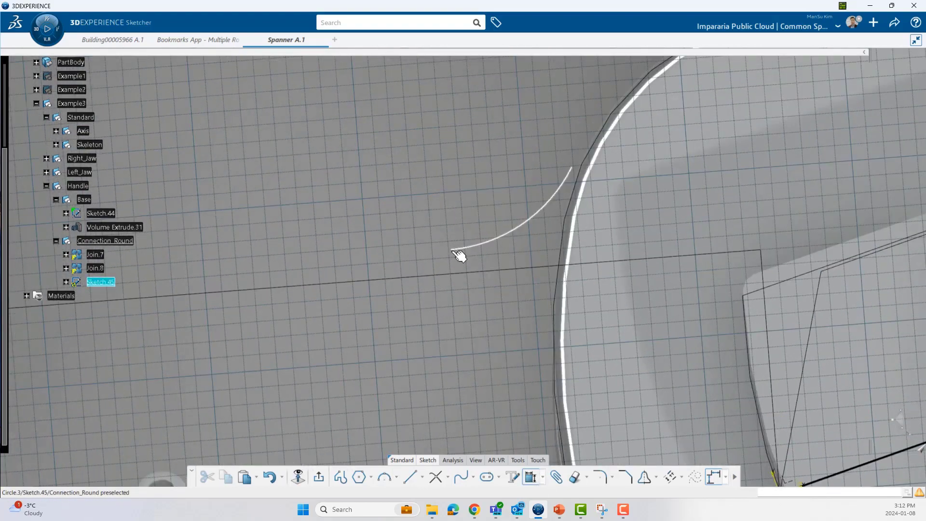
{"action": "left_click", "coordinate": [454, 251]}
{"action": "left_click", "coordinate": [519, 217]}
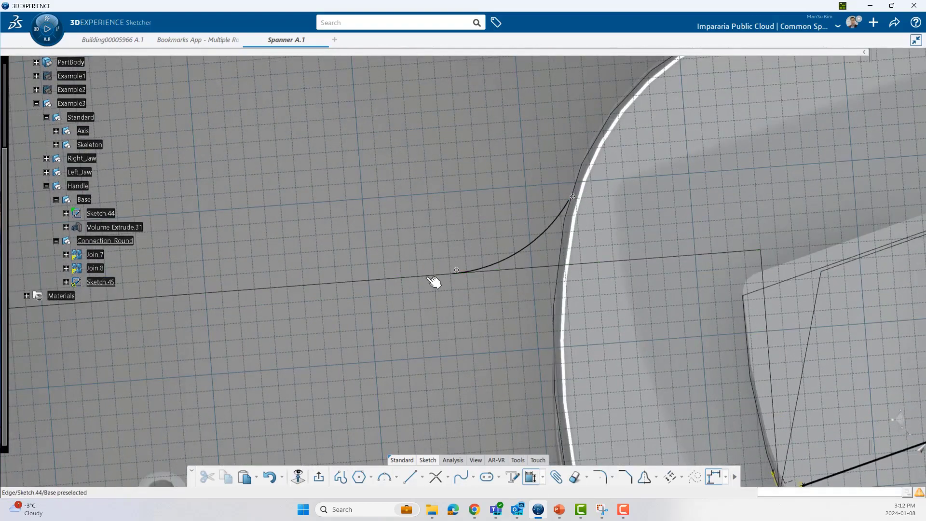
{"action": "left_click", "coordinate": [538, 229]}
{"action": "key", "text": "Escape"}
Constrain the endpoints of the rear arc at the left jaw coincident with the handle's rear edge and the jaw outline.
{"action": "middle_click_drag", "start_coordinate": [510, 164], "coordinate": [506, 241]}
{"action": "left_click", "coordinate": [434, 177]}
{"action": "left_click", "coordinate": [460, 189]}
{"action": "left_click", "coordinate": [518, 158]}
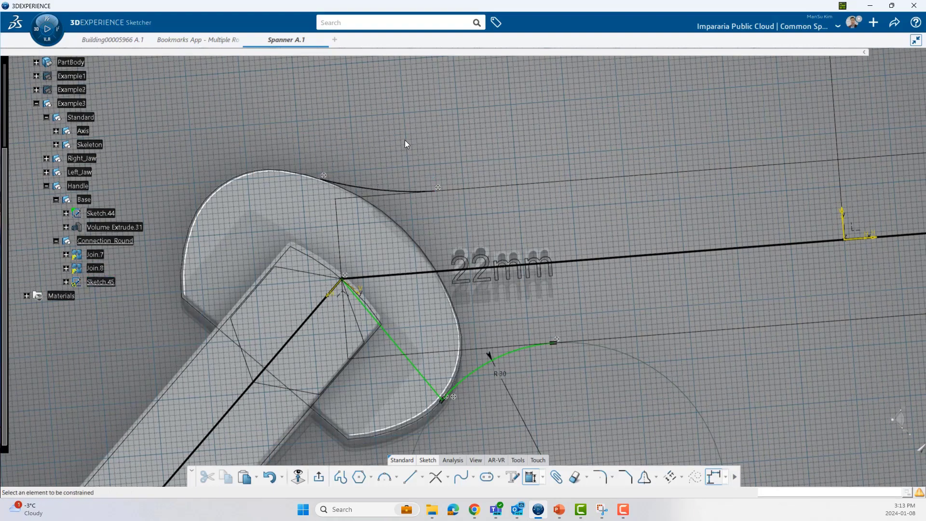
Make the rear arc at the left jaw tangent to both the handle's rear edge and the left jaw's outline.
{"action": "left_click", "coordinate": [461, 189]}
{"action": "left_click", "coordinate": [510, 155]}
{"action": "left_click", "coordinate": [342, 185]}
{"action": "left_click", "coordinate": [284, 171]}
{"action": "left_click", "coordinate": [332, 138]}
Dimension the rear arc at the left jaw with a radius of 30 mm.
{"action": "middle_click_drag", "start_coordinate": [504, 219], "coordinate": [430, 258]}
{"action": "left_click", "coordinate": [359, 149]}
{"action": "type", "text": "30"}
{"action": "key", "text": "Return"}
Dimension the remaining left-jaw connection arc and both right-jaw connection arcs with a radius of 30 mm.
{"action": "middle_click_drag", "start_coordinate": [361, 130], "coordinate": [342, 238]}
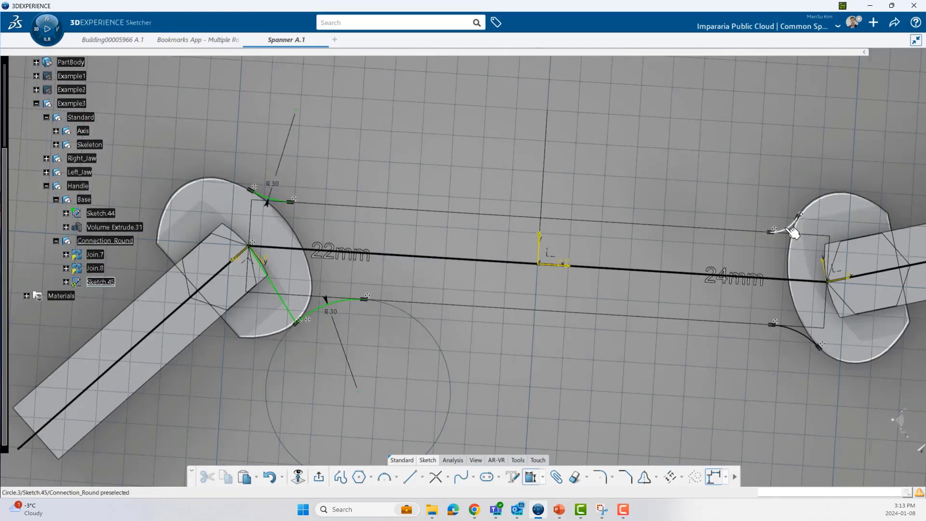
{"action": "type", "text": "30"}
{"action": "key", "text": "Return"}
{"action": "middle_click_drag", "start_coordinate": [722, 343], "coordinate": [601, 311]}
{"action": "left_click", "coordinate": [691, 307]}
{"action": "type", "text": "30"}
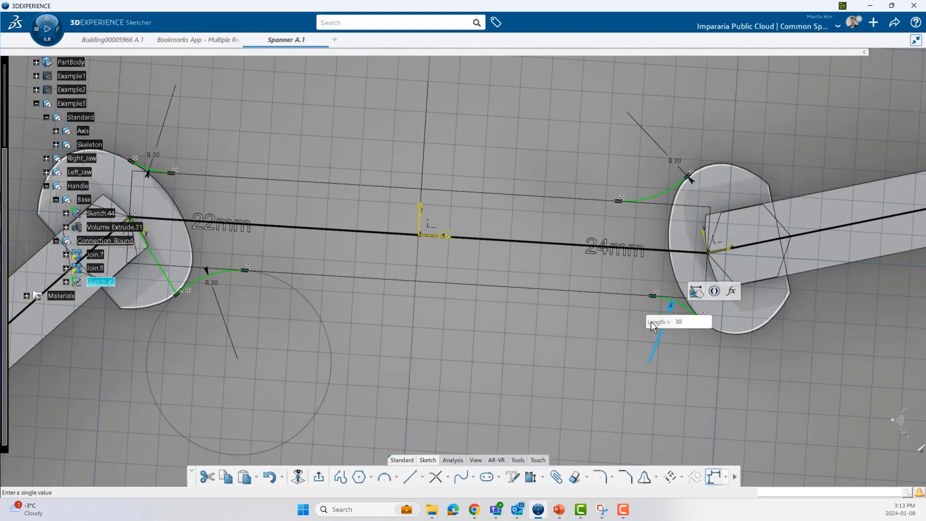
{"action": "key", "text": "Return"}
{"action": "middle_click_drag", "start_coordinate": [453, 323], "coordinate": [740, 336]}
Draw a line from the left jaw's centre point to the rear arc's jaw-side end and make their endpoints coincident.
{"action": "left_click", "coordinate": [410, 477]}
{"action": "middle_click_drag", "start_coordinate": [400, 270], "coordinate": [396, 242]}
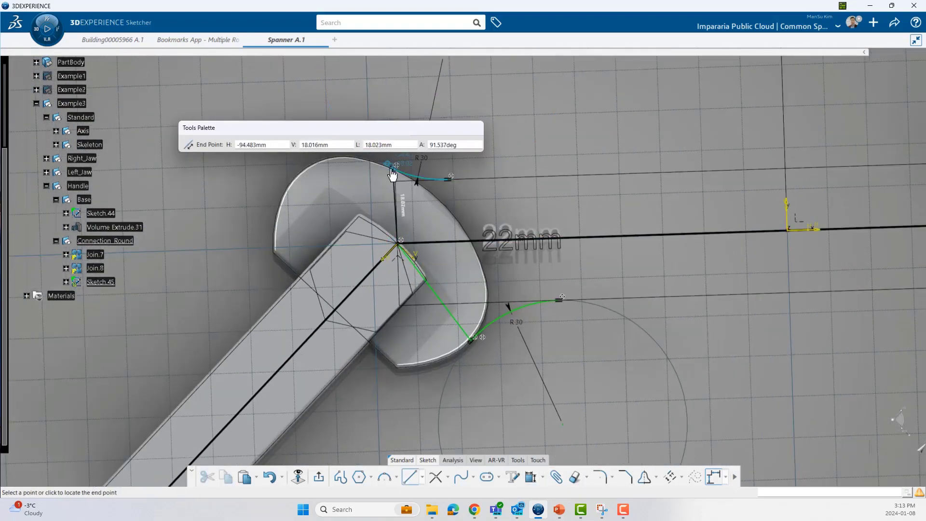
{"action": "left_click", "coordinate": [394, 171]}
{"action": "middle_click_drag", "start_coordinate": [395, 170], "coordinate": [502, 311]}
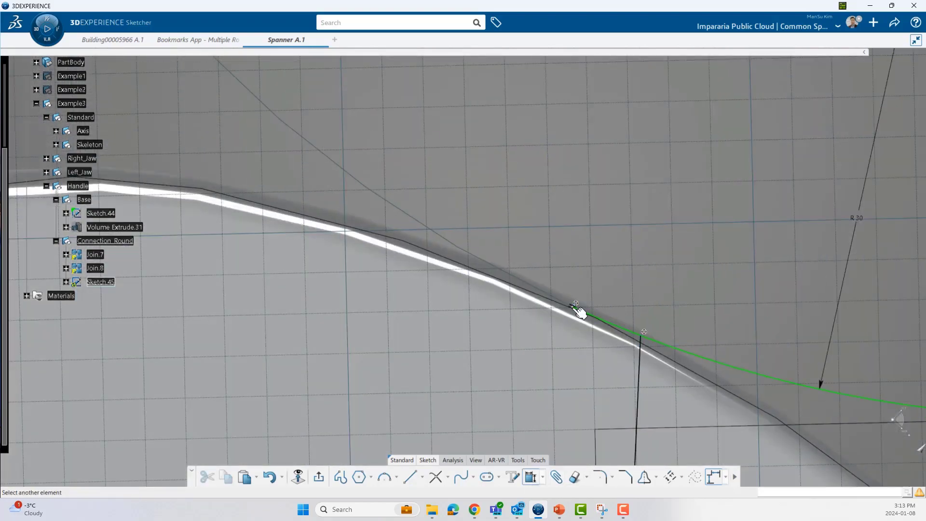
{"action": "left_click", "coordinate": [642, 335]}
{"action": "left_click", "coordinate": [674, 300]}
Draw a line from the jaw-side end of the right jaw's rear arc to a free point near the handle centreline.
{"action": "middle_click_drag", "start_coordinate": [589, 208], "coordinate": [490, 226]}
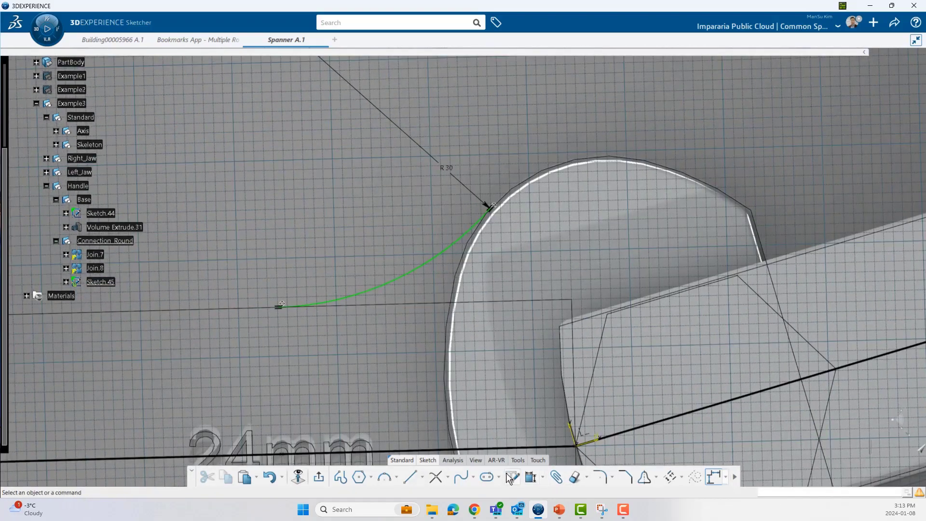
{"action": "left_click", "coordinate": [410, 476]}
{"action": "left_click", "coordinate": [491, 208]}
{"action": "left_click", "coordinate": [547, 432]}
{"action": "middle_click_drag", "start_coordinate": [547, 432], "coordinate": [555, 295]}
{"action": "left_click_drag", "start_coordinate": [555, 299], "coordinate": [519, 311]}
{"action": "middle_click_drag", "start_coordinate": [519, 313], "coordinate": [521, 164]}
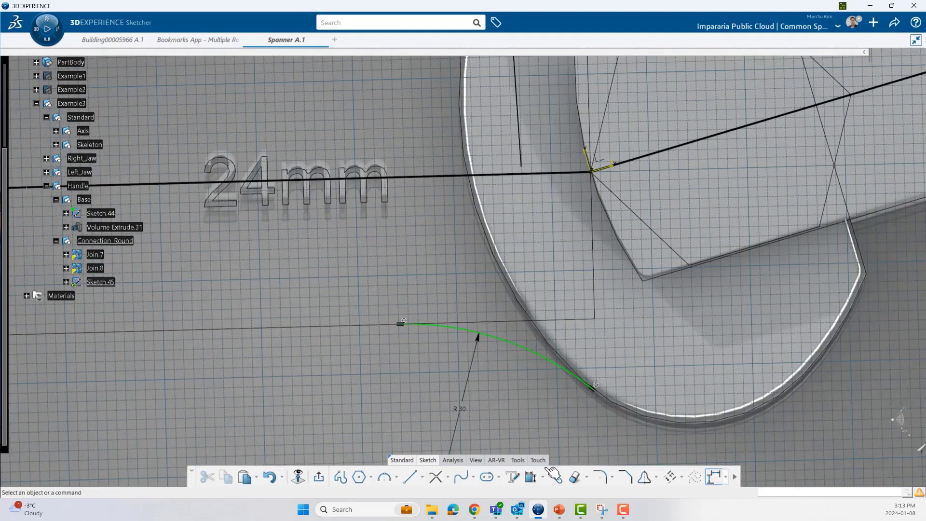
Draw a line from the right jaw's front arc end to the previous line's free end, and move their shared corner beyond the jaw centre.
{"action": "left_click", "coordinate": [410, 477]}
{"action": "left_click", "coordinate": [592, 389]}
{"action": "left_click", "coordinate": [521, 166]}
{"action": "left_click_drag", "start_coordinate": [522, 167], "coordinate": [651, 185]}
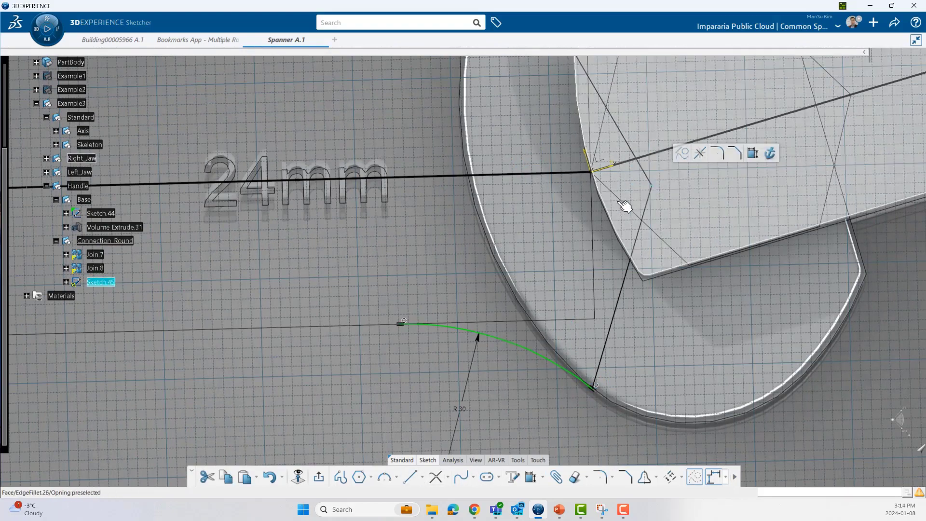
Constrain the shared corner of the two right-jaw lines coincident with the right jaw's centre point.
{"action": "middle_click_drag", "start_coordinate": [624, 209], "coordinate": [490, 319]}
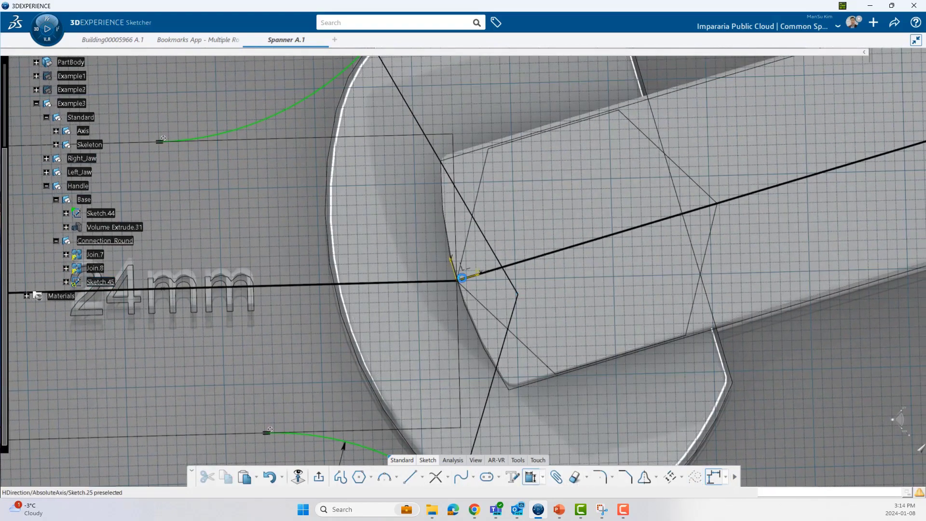
{"action": "left_click", "coordinate": [519, 295]}
{"action": "left_click", "coordinate": [623, 263]}
Draw a line along the handle's rear edge joining the handle-side ends of the two rear arcs.
{"action": "middle_click_drag", "start_coordinate": [541, 268], "coordinate": [610, 258]}
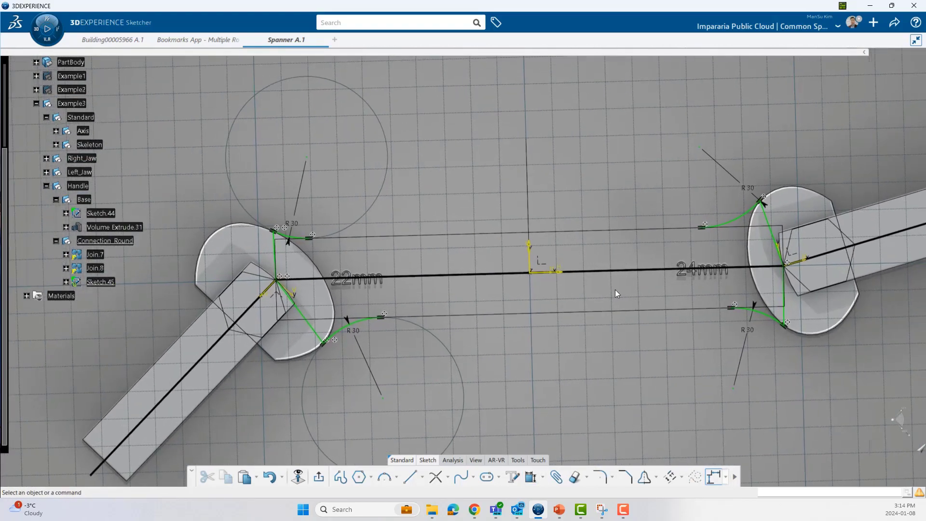
{"action": "left_click", "coordinate": [410, 476]}
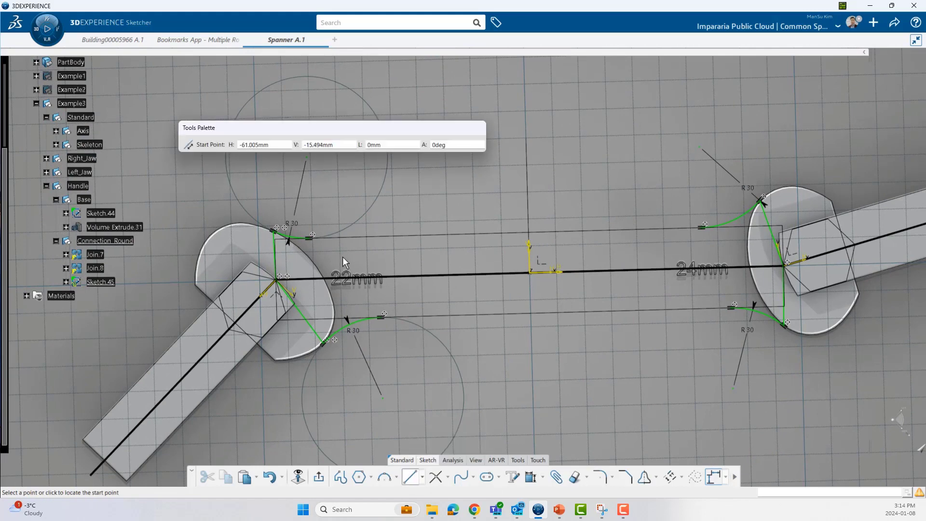
{"action": "left_click", "coordinate": [311, 237]}
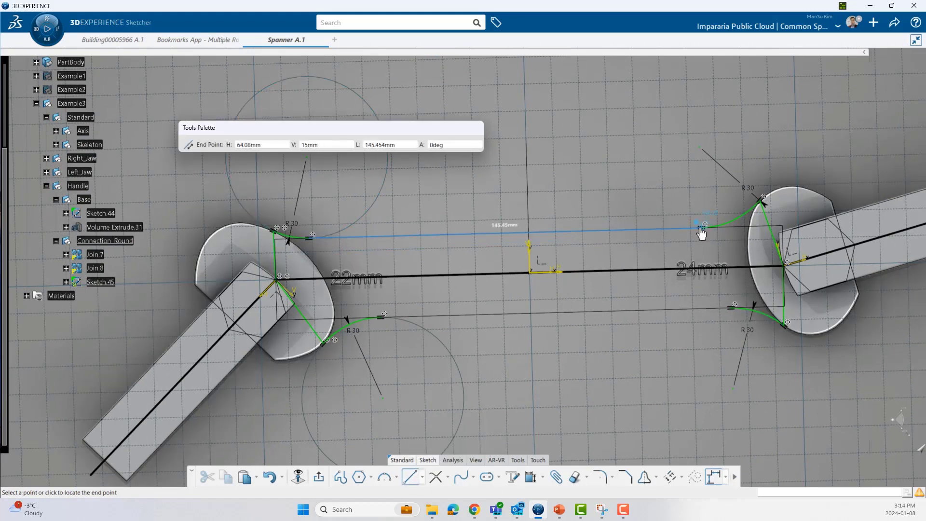
{"action": "left_click", "coordinate": [705, 226]}
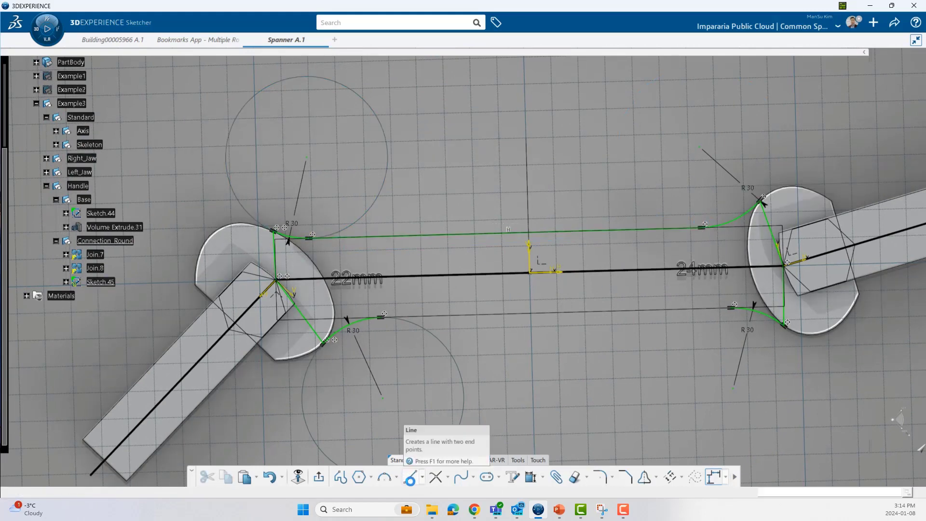
{"action": "left_click", "coordinate": [383, 316]}
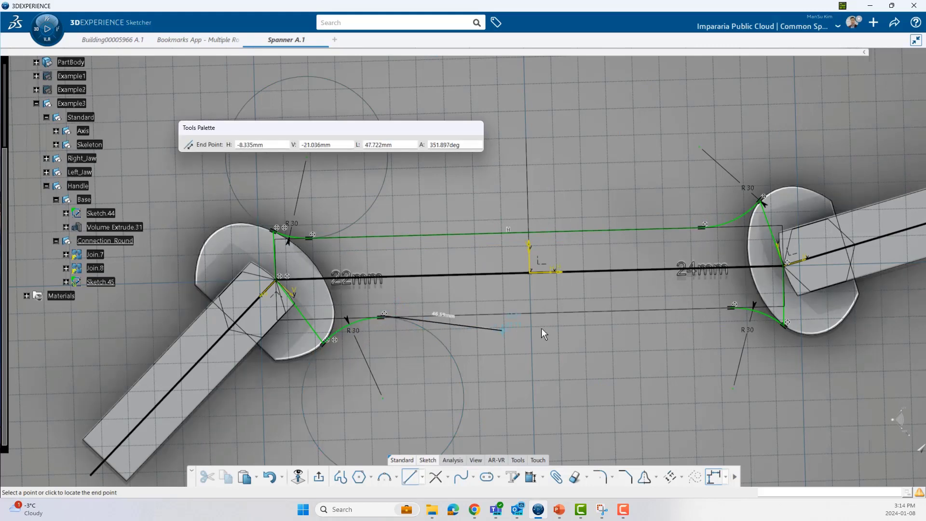
{"action": "left_click", "coordinate": [733, 306]}
{"action": "key", "text": "Escape"}
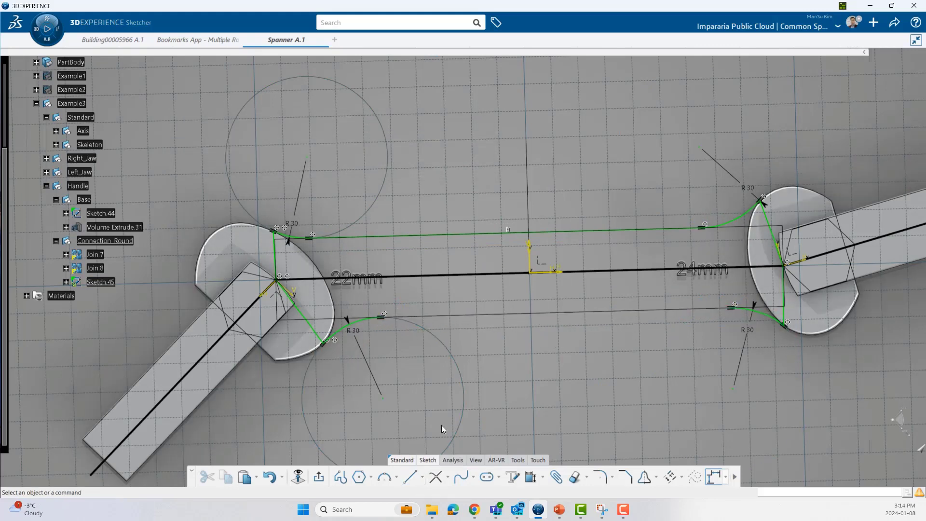
Draw a line along the handle's front edge joining the two front arcs, closing the profile, and exit the sketch.
{"action": "left_click", "coordinate": [409, 477]}
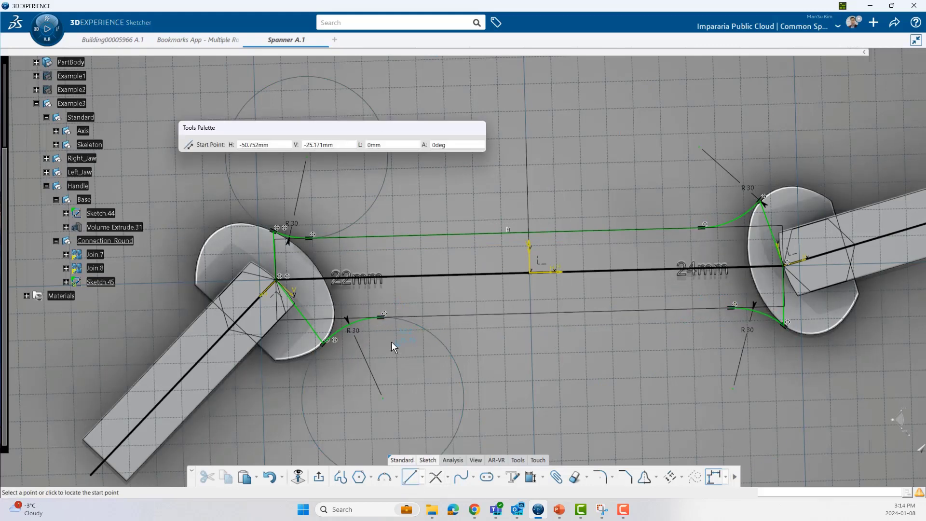
{"action": "left_click", "coordinate": [384, 317]}
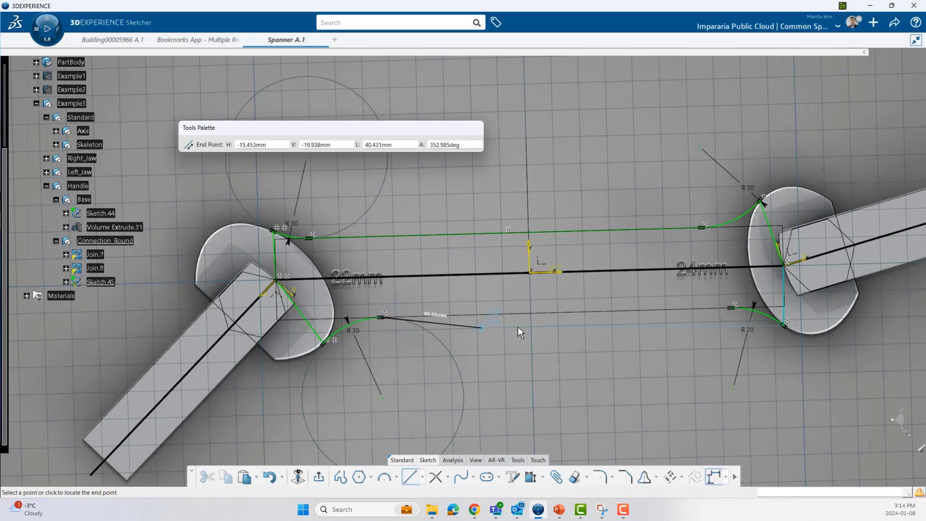
{"action": "left_click", "coordinate": [734, 305]}
{"action": "mouse_move", "coordinate": [635, 352]}
{"action": "middle_mouse_down"}
{"action": "mouse_move", "coordinate": [539, 376]}
{"action": "mouse_move", "coordinate": [536, 331]}
{"action": "mouse_move", "coordinate": [577, 294]}
{"action": "mouse_move", "coordinate": [513, 336]}
{"action": "middle_mouse_up"}
{"action": "left_click", "coordinate": [320, 477]}
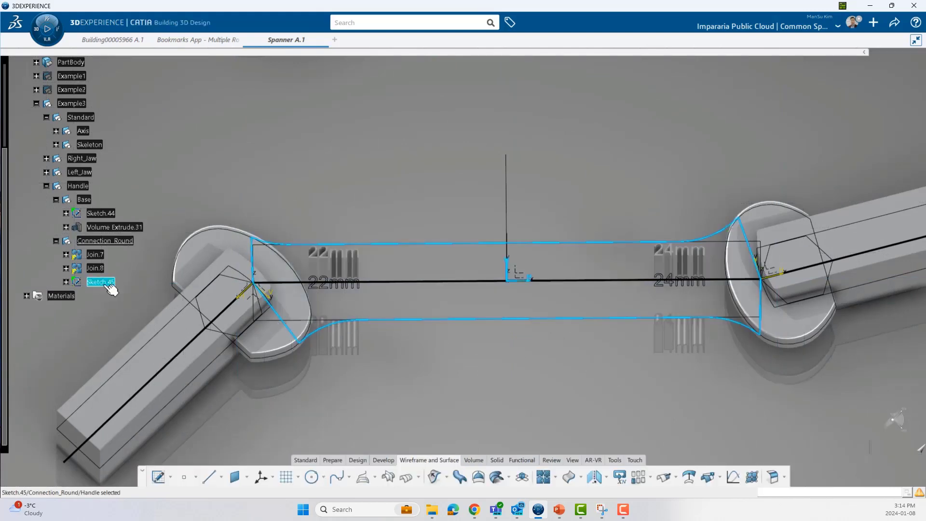
Create a volume extrude of Sketch.45 with 3.8 mm length in both limits, and delete Volume Extrude.31 from Base.
{"action": "left_click", "coordinate": [475, 462]}
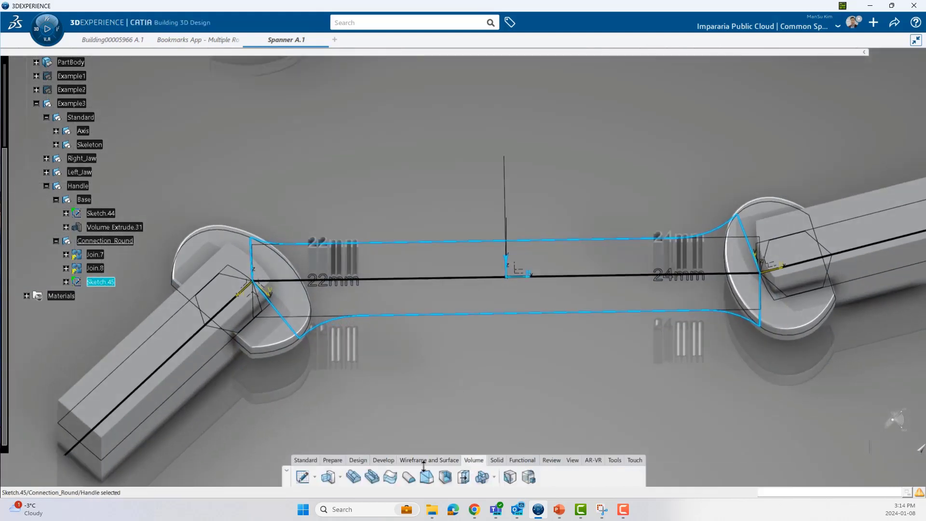
{"action": "left_click", "coordinate": [328, 477]}
{"action": "middle_click_drag", "start_coordinate": [531, 279], "coordinate": [468, 285]}
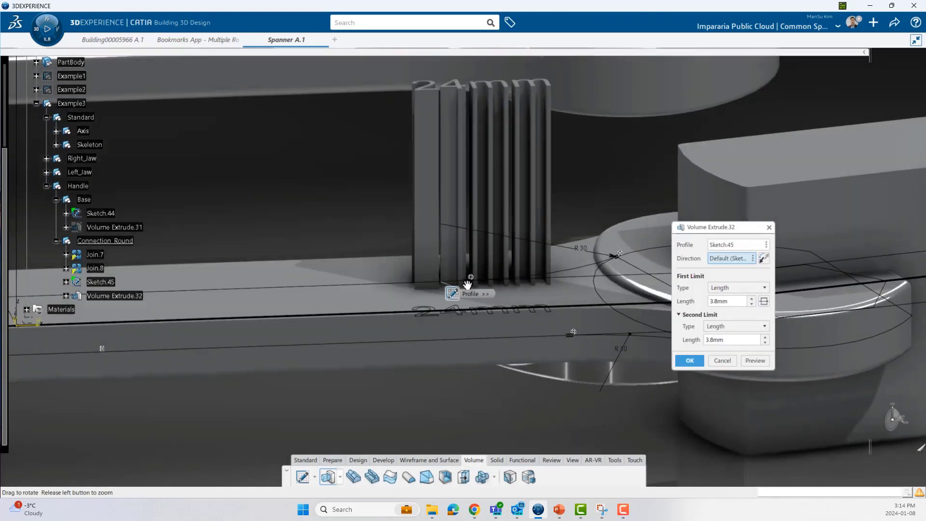
{"action": "left_click", "coordinate": [701, 360]}
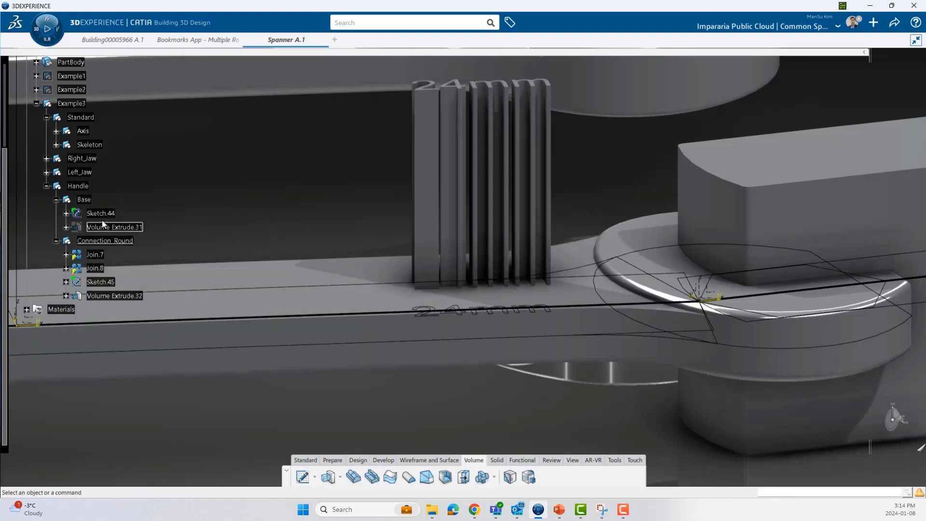
{"action": "key", "text": "Delete"}
Round the four long side edges of the new handle volume with a constant 2 mm edge fillet.
{"action": "middle_click_drag", "start_coordinate": [216, 246], "coordinate": [346, 295]}
{"action": "left_click", "coordinate": [409, 461]}
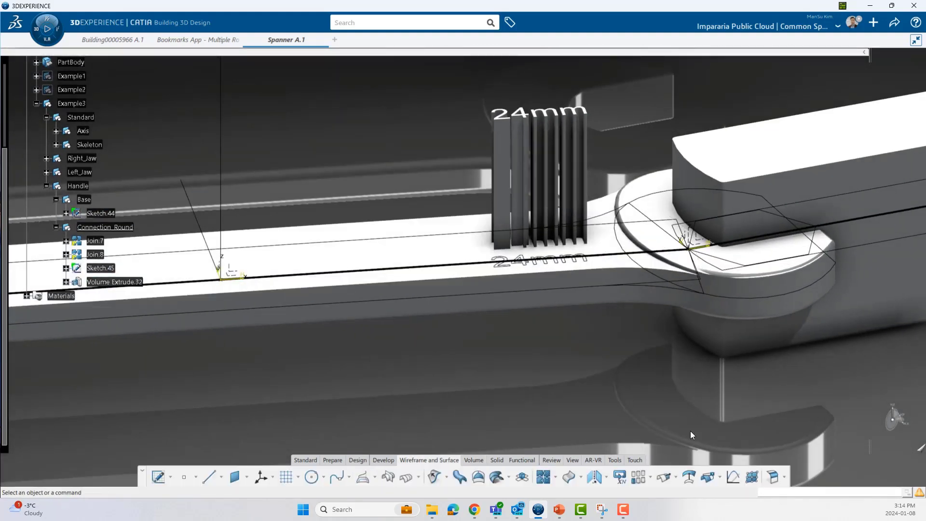
{"action": "left_click", "coordinate": [765, 478]}
{"action": "left_click", "coordinate": [278, 323]}
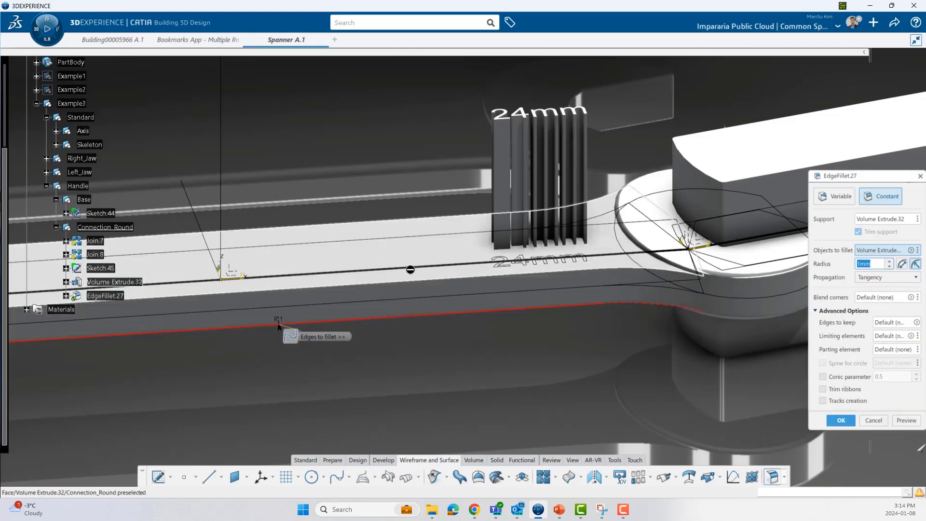
{"action": "left_click", "coordinate": [376, 283]}
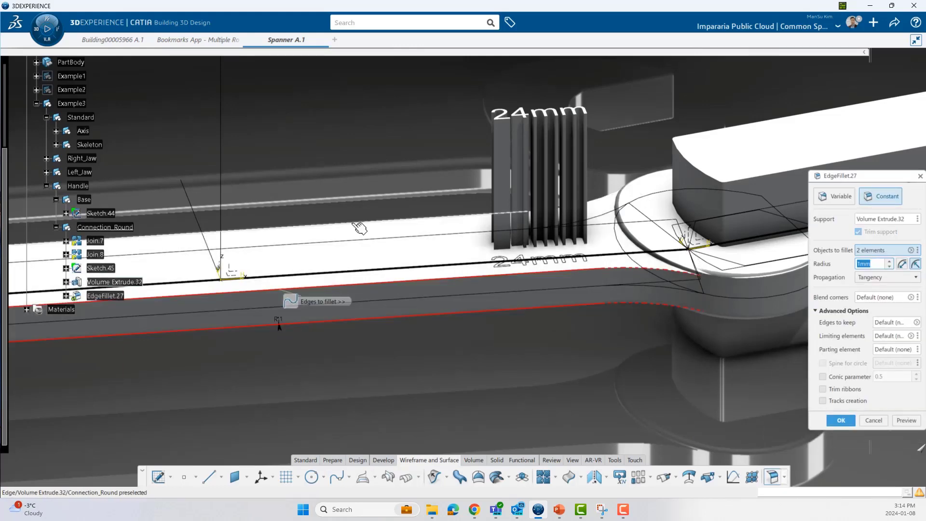
{"action": "left_click", "coordinate": [357, 222]}
{"action": "middle_click_drag", "start_coordinate": [330, 270], "coordinate": [651, 222]}
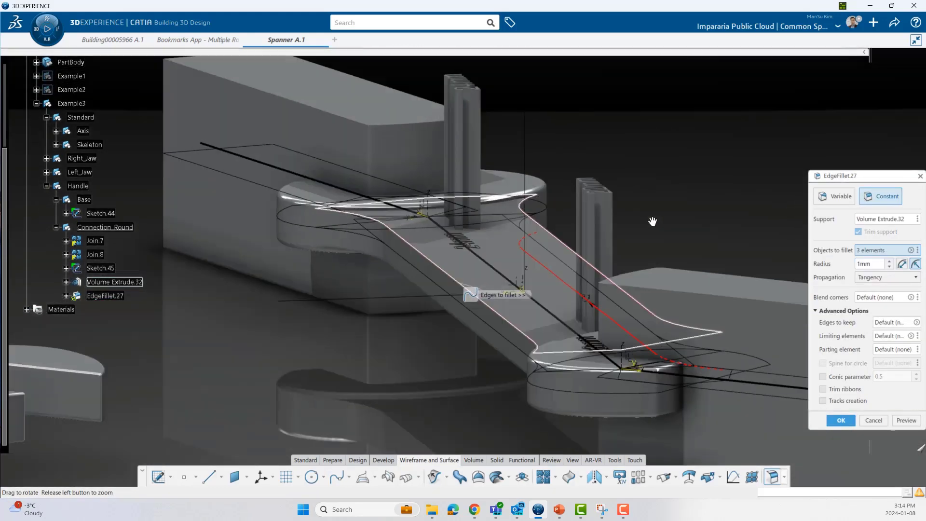
{"action": "left_click", "coordinate": [451, 313]}
{"action": "middle_click_drag", "start_coordinate": [452, 295], "coordinate": [333, 321]}
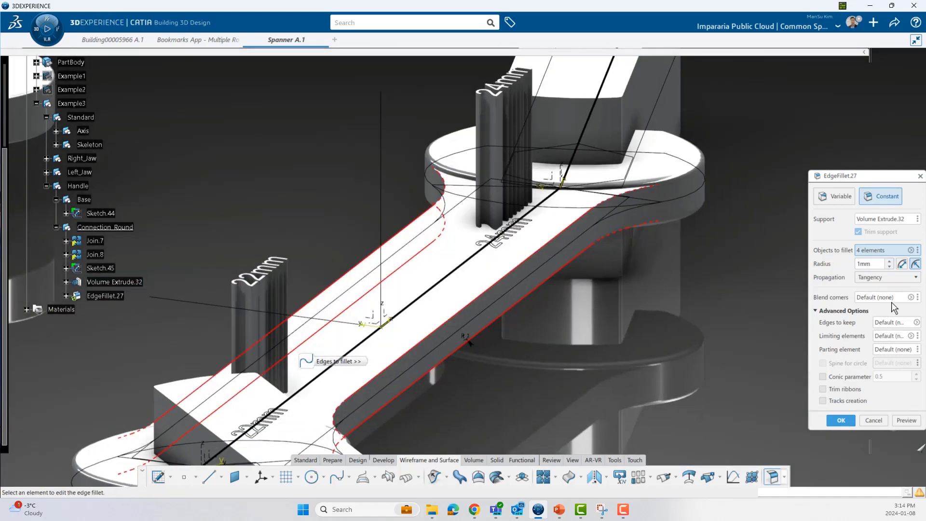
{"action": "left_click", "coordinate": [906, 420]}
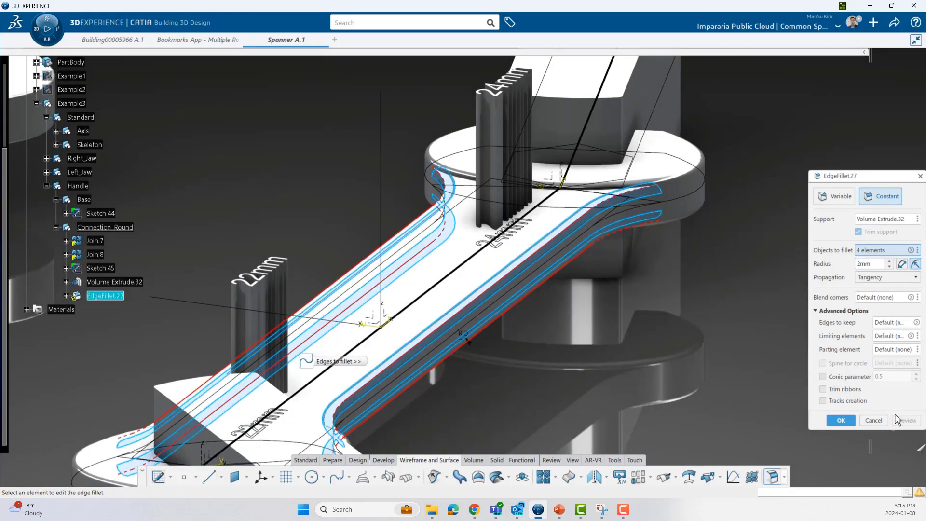
{"action": "left_click", "coordinate": [841, 420]}
Collapse the Standard, Base and Connection_Round branches under Example3 in the model tree.
{"action": "middle_click_drag", "start_coordinate": [755, 336], "coordinate": [387, 326]}
{"action": "middle_click", "coordinate": [355, 235]}
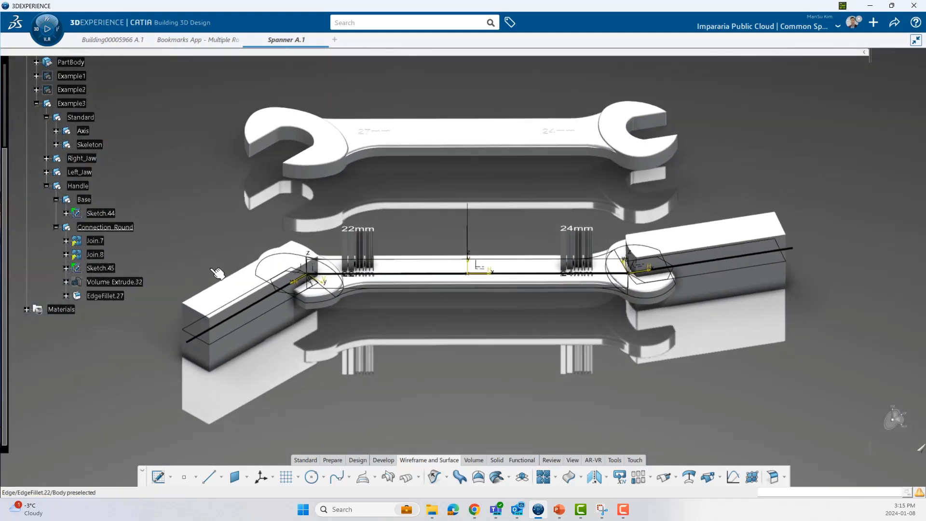
{"action": "scroll", "coordinate": [117, 232], "scroll_direction": "up", "scroll_amount": 1}
{"action": "left_click", "coordinate": [46, 161]}
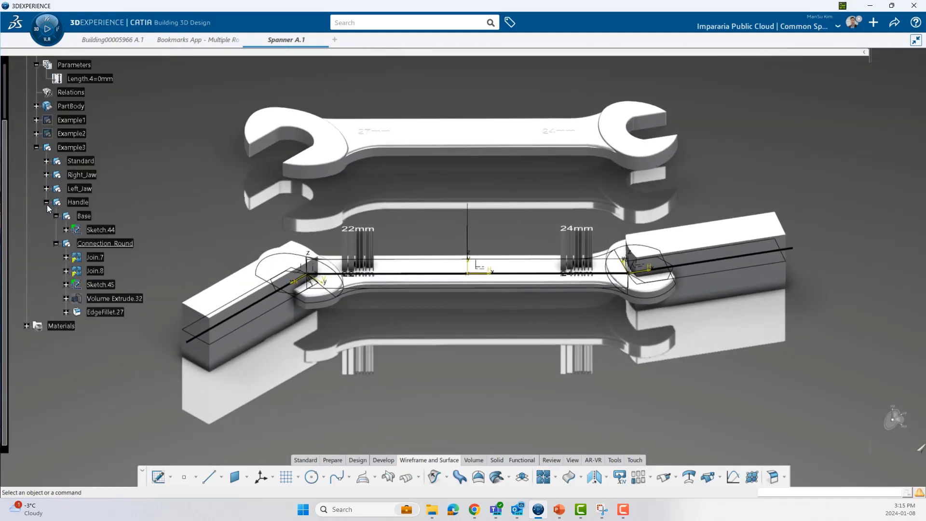
{"action": "left_click", "coordinate": [56, 215]}
{"action": "left_click", "coordinate": [56, 230]}
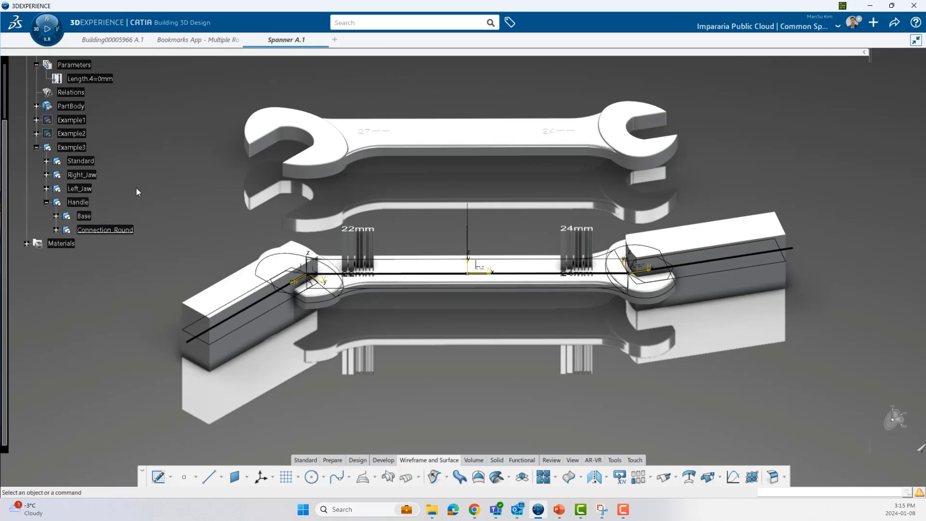
Insert a new body into 3D Shape A.1 after the Example3 set.
{"action": "scroll", "coordinate": [137, 192], "scroll_direction": "up", "scroll_amount": 3}
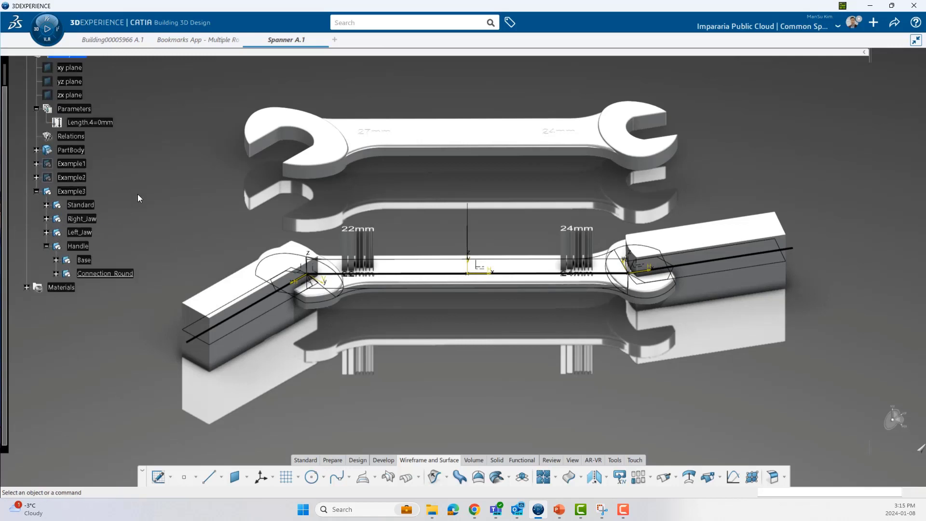
{"action": "left_click", "coordinate": [36, 150]}
{"action": "left_click", "coordinate": [36, 150]}
{"action": "scroll", "coordinate": [137, 170], "scroll_direction": "up", "scroll_amount": 2}
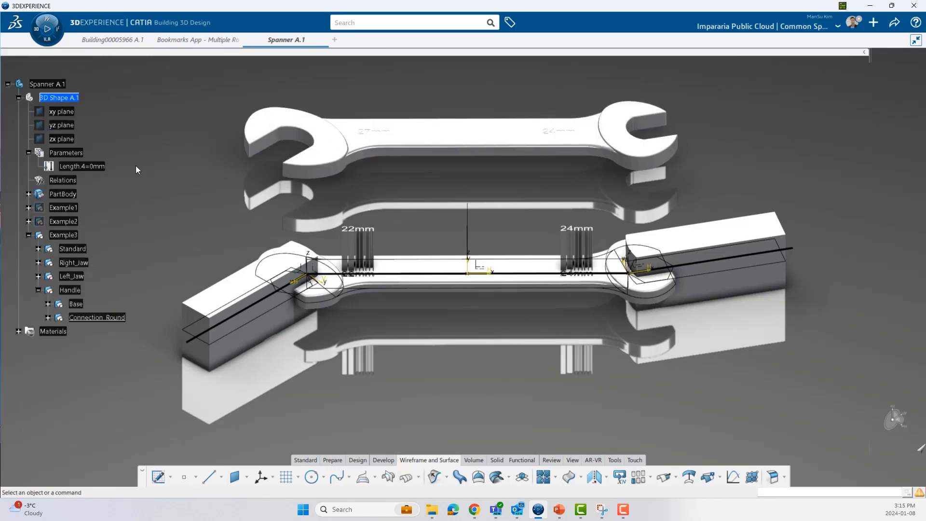
{"action": "left_click", "coordinate": [69, 99]}
{"action": "left_click", "coordinate": [94, 66]}
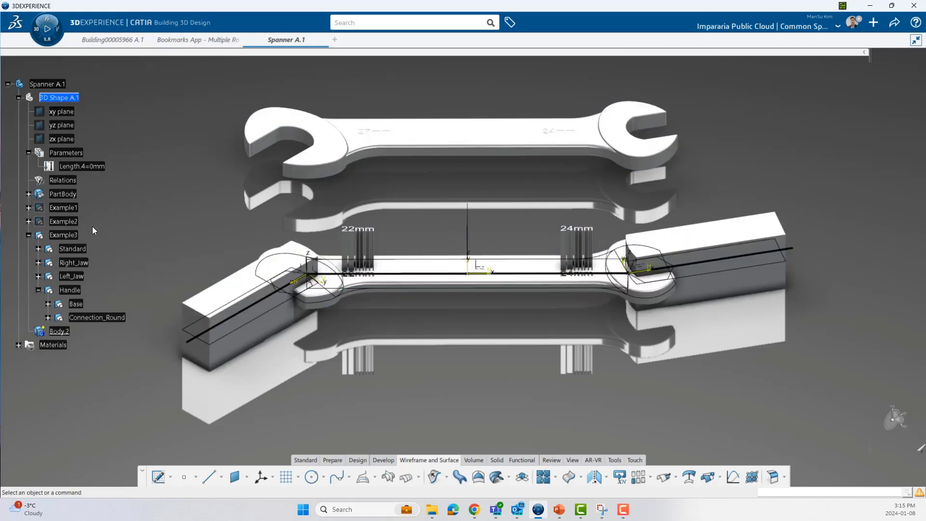
Add the filleted handle volume to Body.2 with simplified geometry.
{"action": "scroll", "coordinate": [84, 297], "scroll_direction": "down", "scroll_amount": 1}
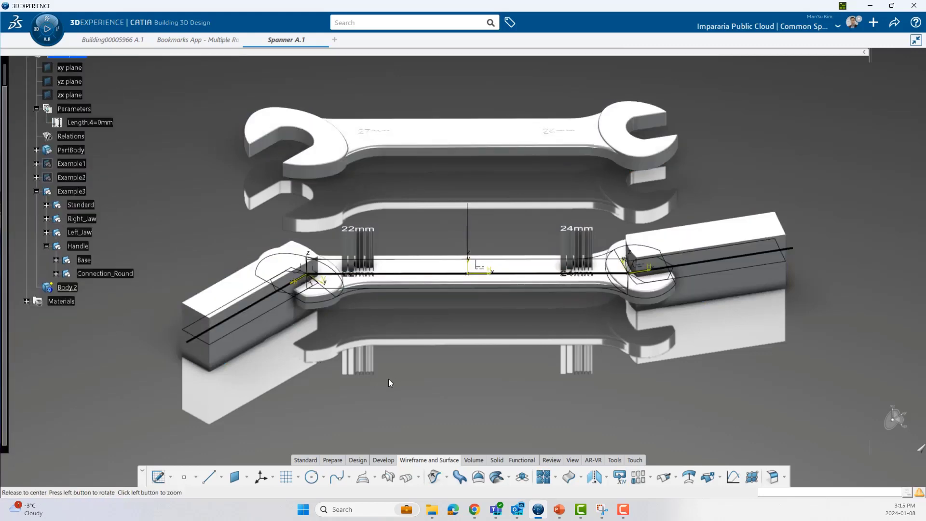
{"action": "middle_click_drag", "start_coordinate": [388, 378], "coordinate": [427, 338]}
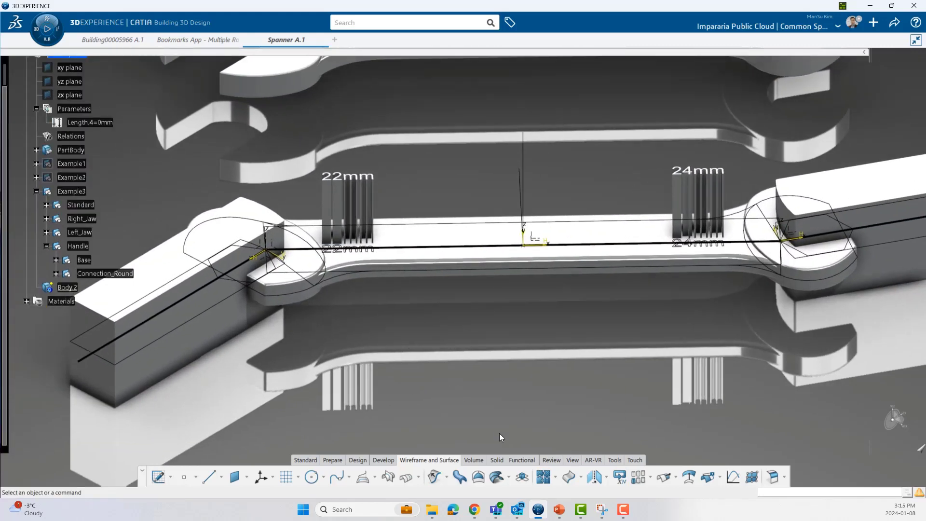
{"action": "left_click", "coordinate": [497, 459]}
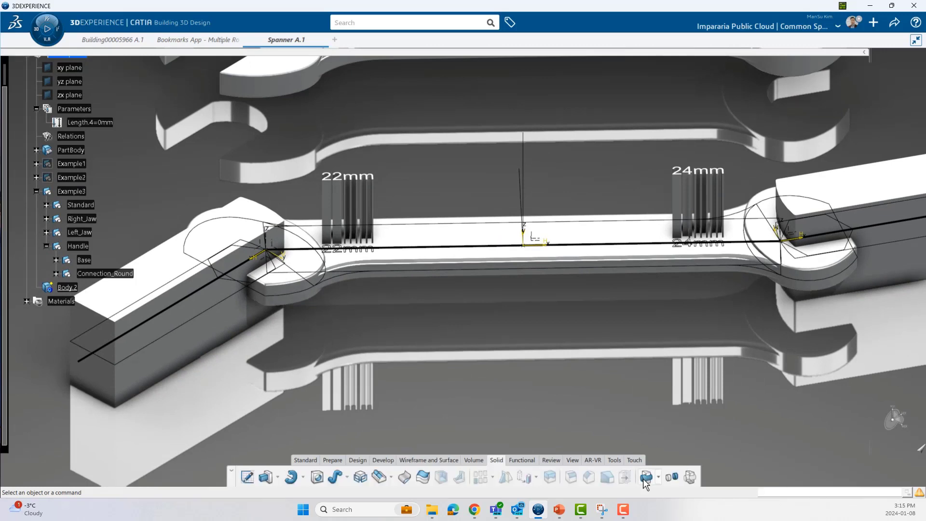
{"action": "left_click", "coordinate": [449, 275]}
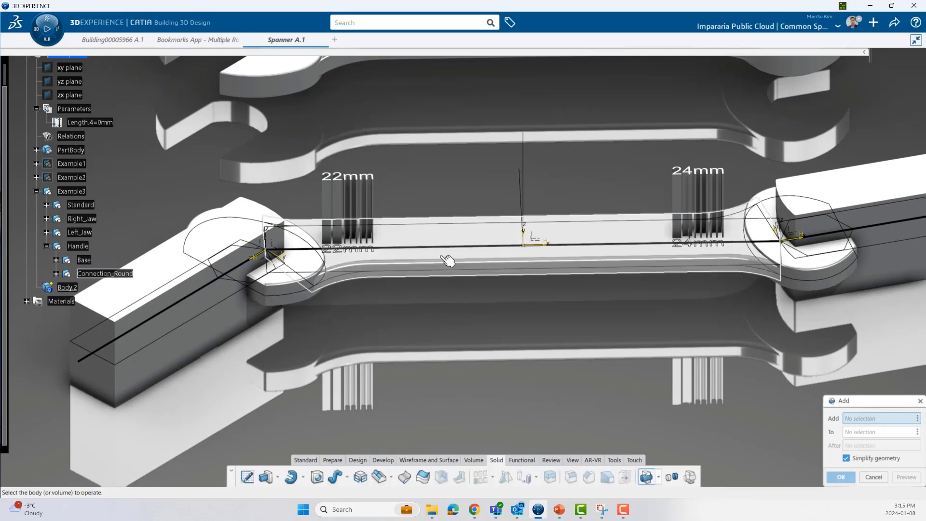
{"action": "left_click", "coordinate": [841, 477]}
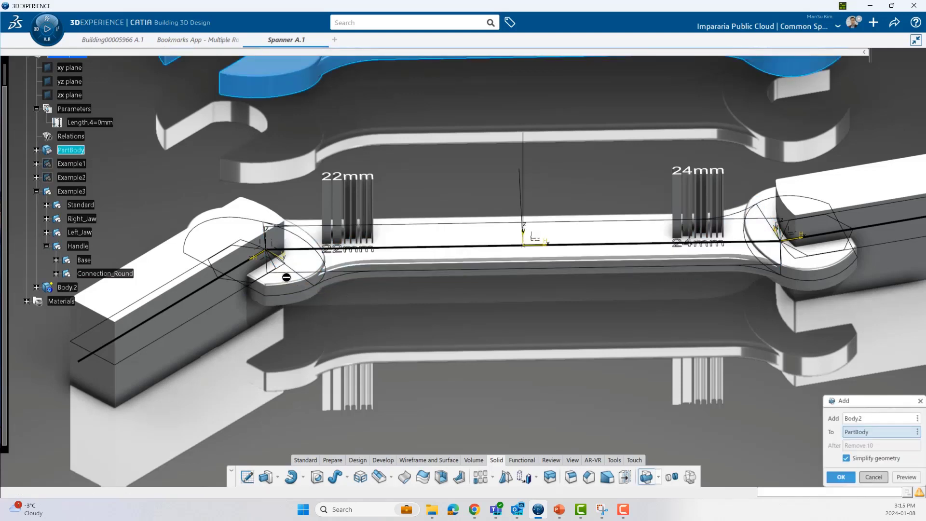
Add the left and right jaw volumes to Body.2 with two separate Add operations.
{"action": "left_click", "coordinate": [659, 478]}
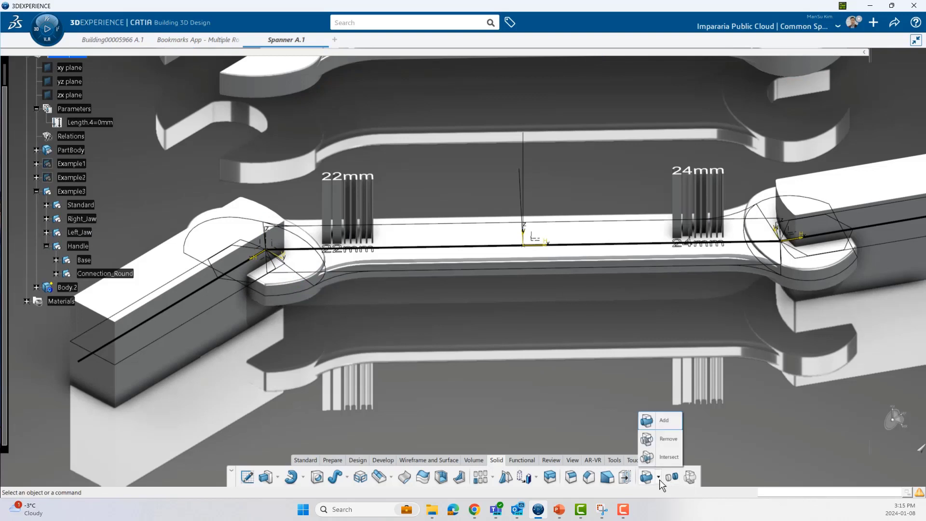
{"action": "left_click", "coordinate": [666, 421]}
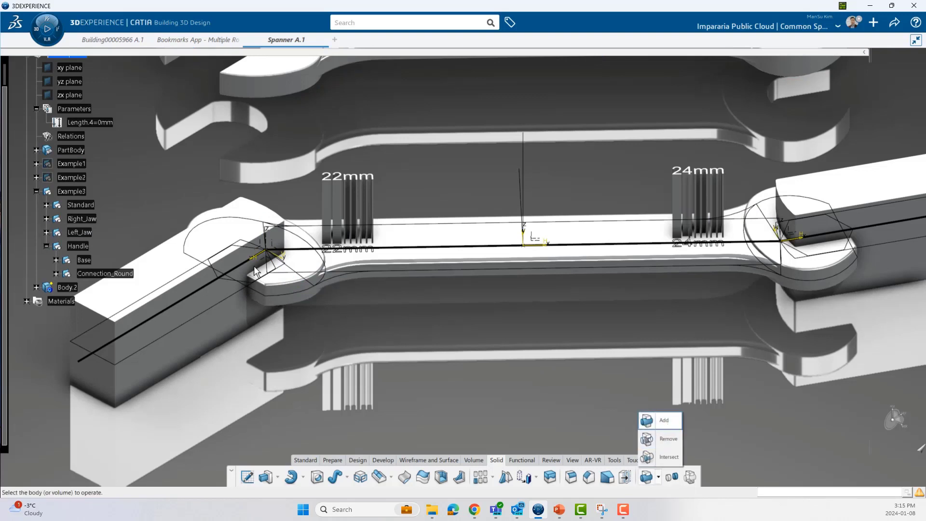
{"action": "left_click", "coordinate": [300, 282]}
{"action": "left_click", "coordinate": [846, 480]}
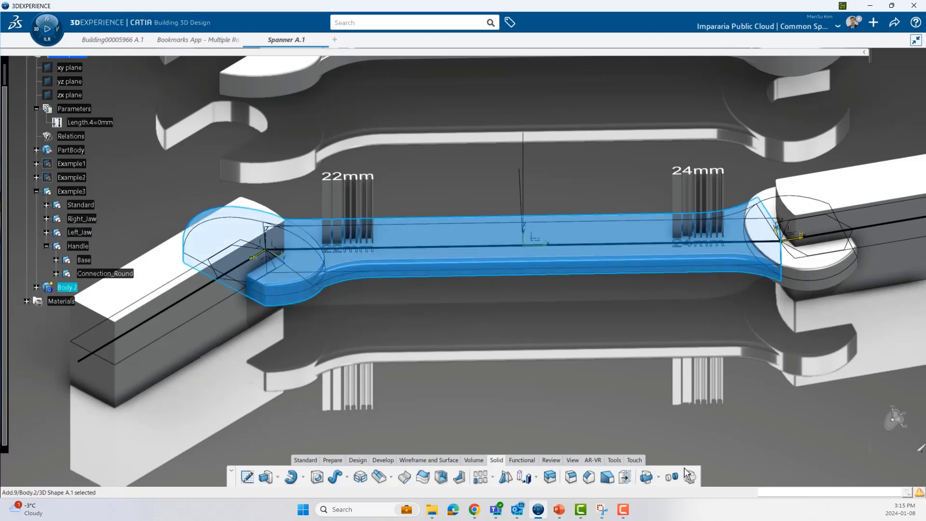
{"action": "left_click", "coordinate": [766, 305]}
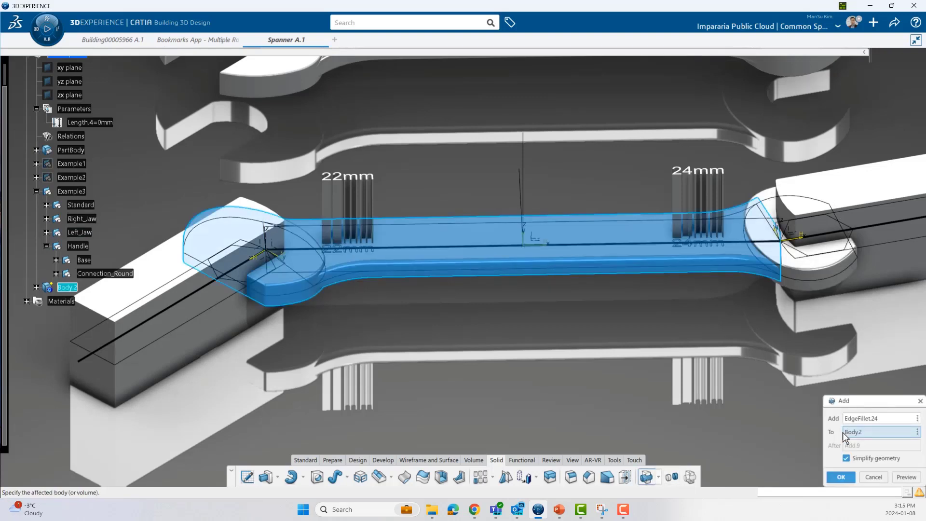
{"action": "left_click", "coordinate": [843, 478]}
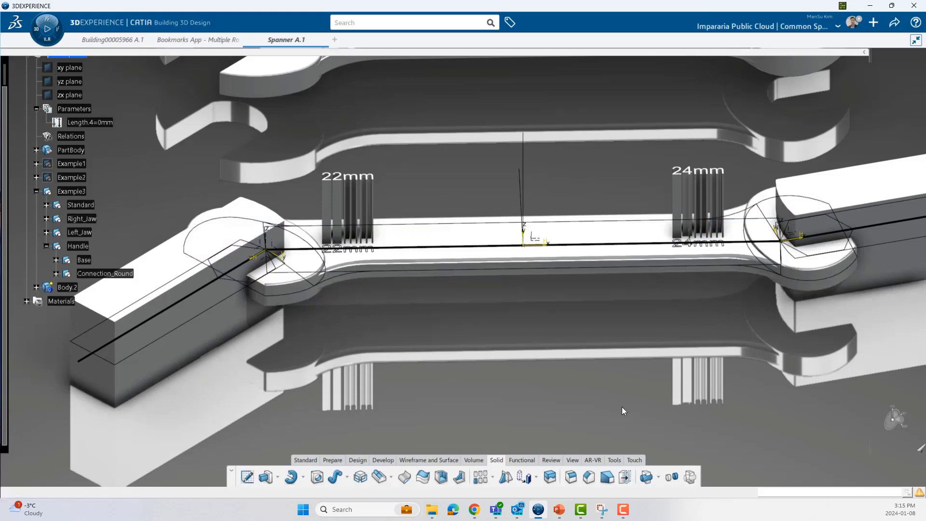
Hide the Example3 set and examine the junction between the handle and the right jaw on the new solid.
{"action": "left_click", "coordinate": [68, 192]}
{"action": "key", "text": "space"}
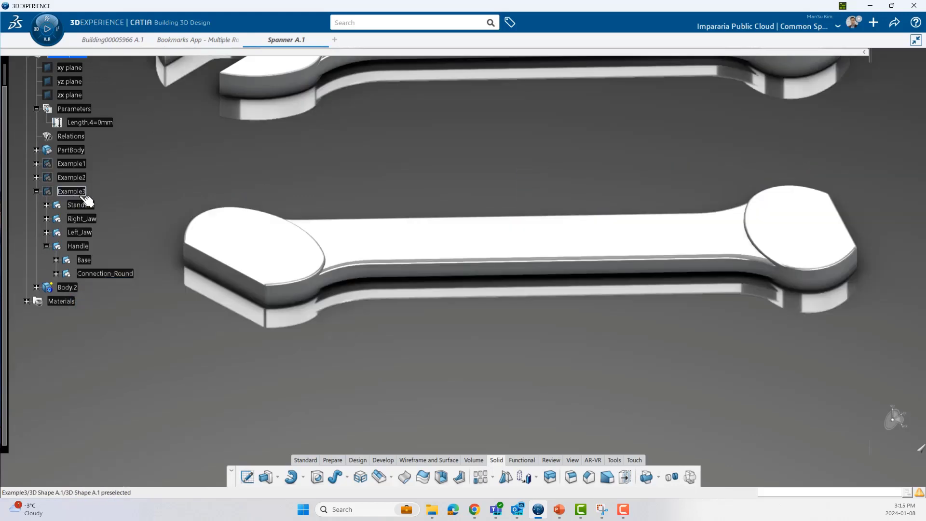
{"action": "middle_click_drag", "start_coordinate": [444, 342], "coordinate": [294, 284]}
{"action": "middle_click_drag", "start_coordinate": [632, 386], "coordinate": [671, 474]}
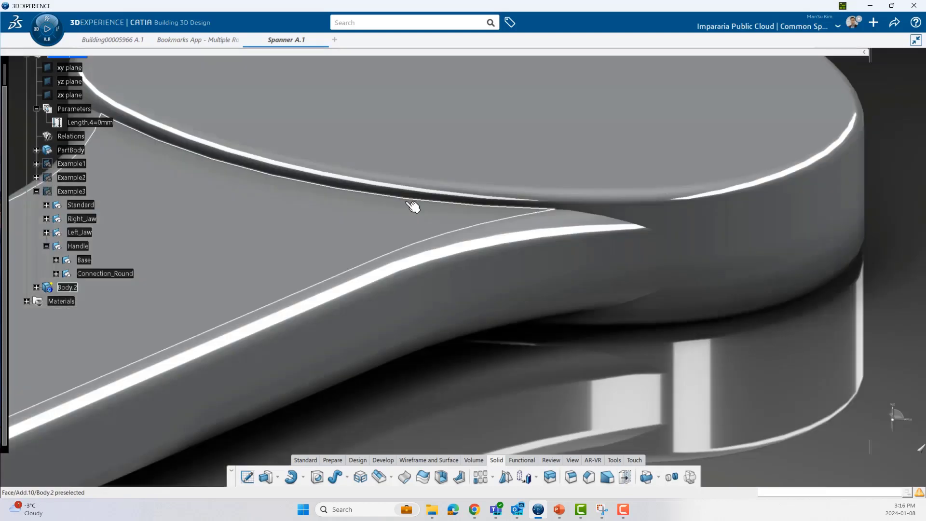
{"action": "middle_click_drag", "start_coordinate": [454, 251], "coordinate": [490, 227]}
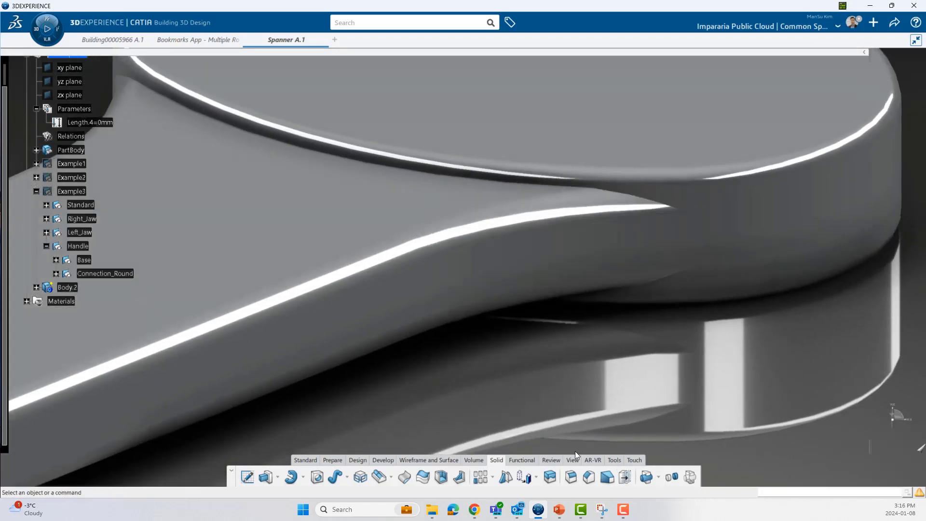
Set up a constant 0.5 mm edge fillet on the upper and lower edges where the handle meets the right jaw.
{"action": "left_click", "coordinate": [571, 477]}
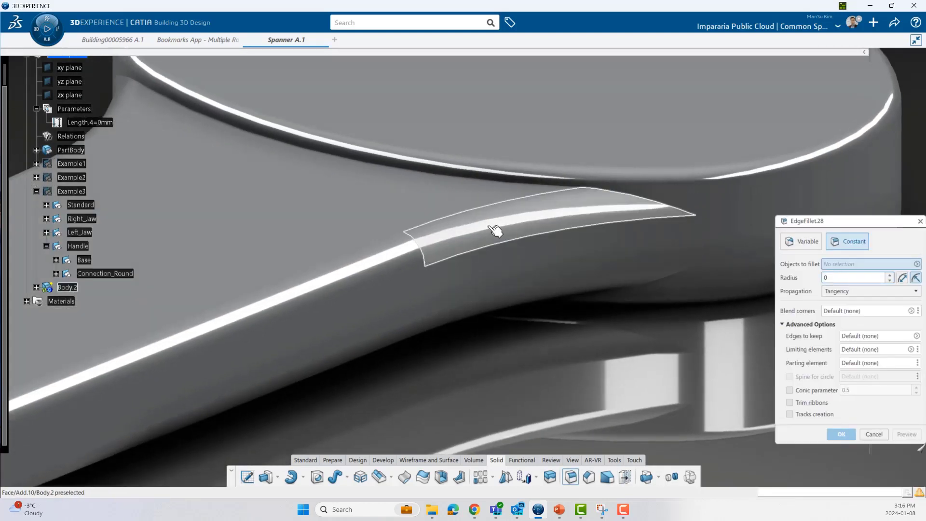
{"action": "left_click", "coordinate": [342, 160]}
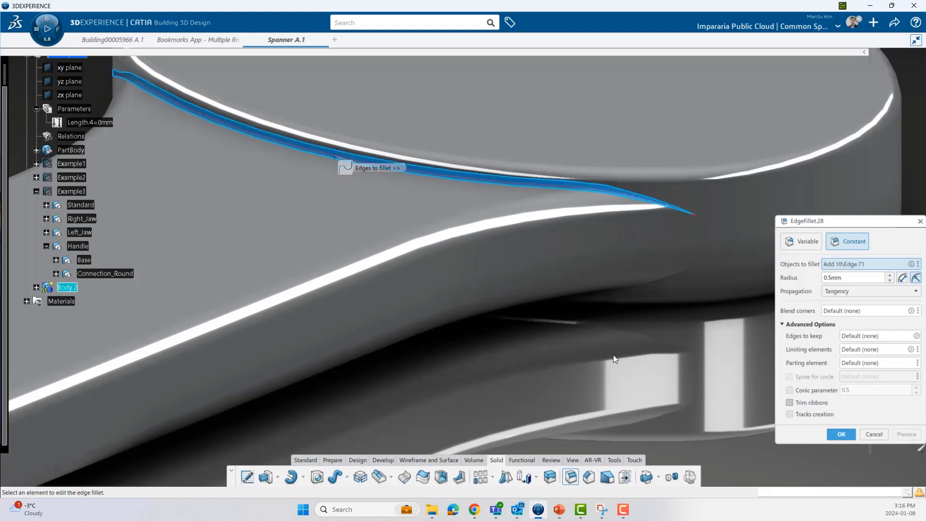
{"action": "middle_click_drag", "start_coordinate": [614, 358], "coordinate": [426, 293]}
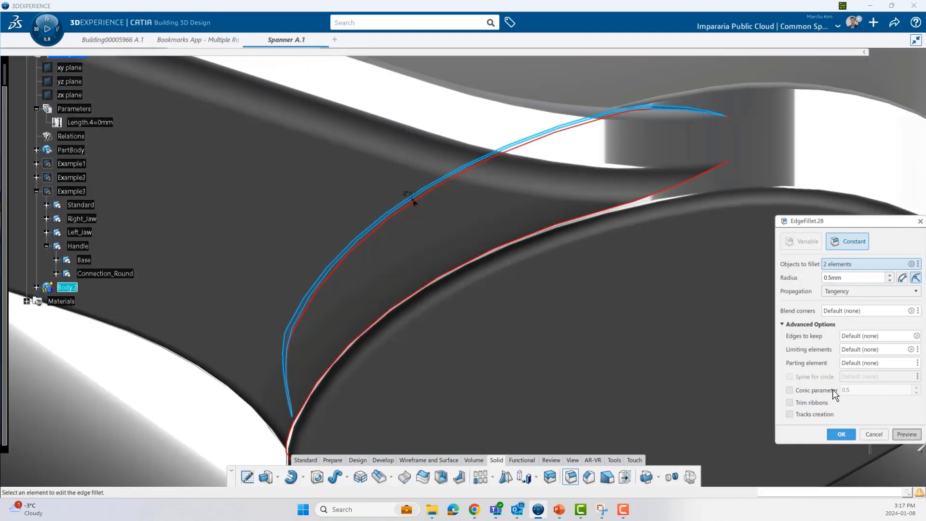
{"action": "left_click", "coordinate": [907, 434]}
{"action": "middle_click_drag", "start_coordinate": [599, 242], "coordinate": [528, 316]}
{"action": "left_click", "coordinate": [911, 264]}
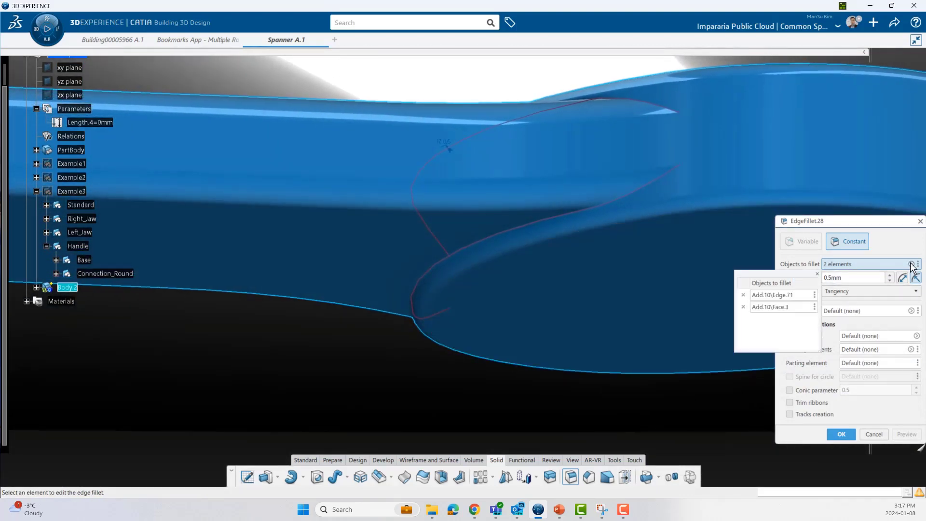
{"action": "left_click", "coordinate": [744, 306]}
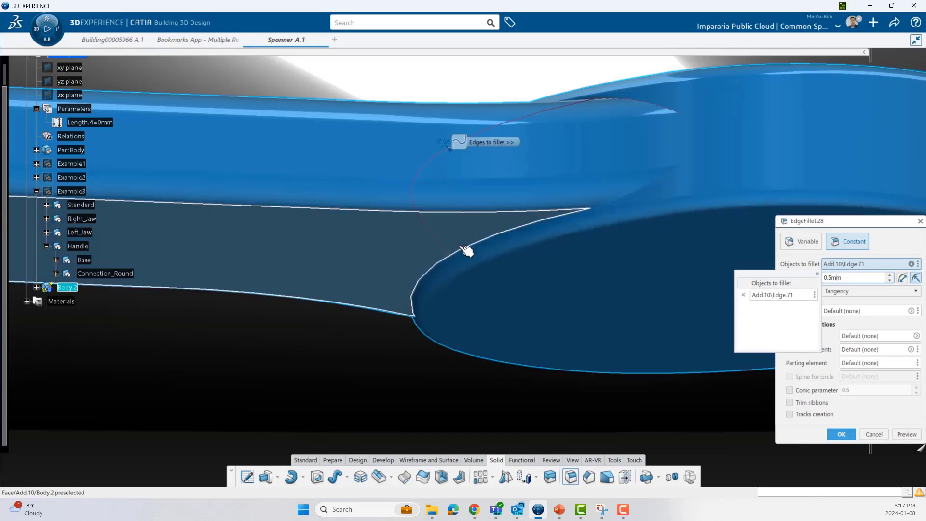
{"action": "left_click", "coordinate": [470, 253]}
Include the upper and lower handle edges at the left jaw in the 0.5 mm fillet and apply it.
{"action": "scroll", "coordinate": [470, 253], "scroll_direction": "down", "scroll_amount": 5}
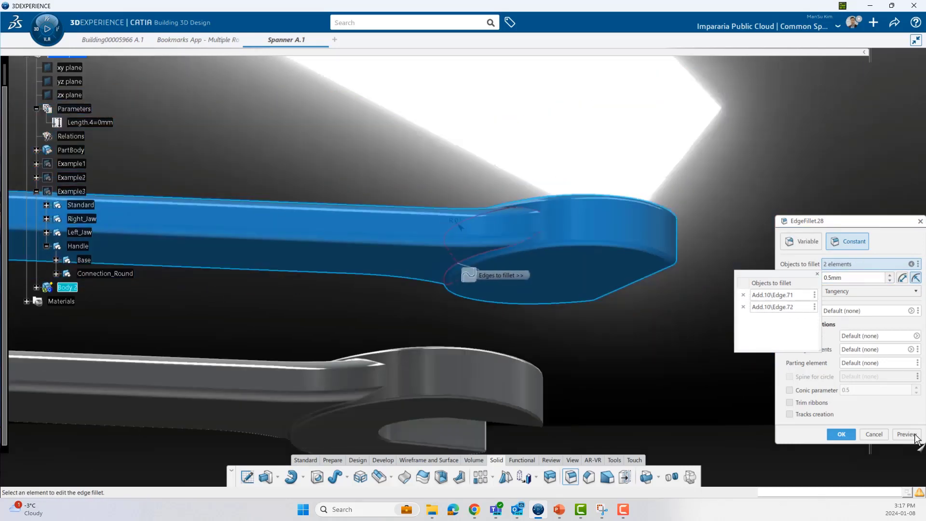
{"action": "middle_click_drag", "start_coordinate": [419, 317], "coordinate": [459, 270]}
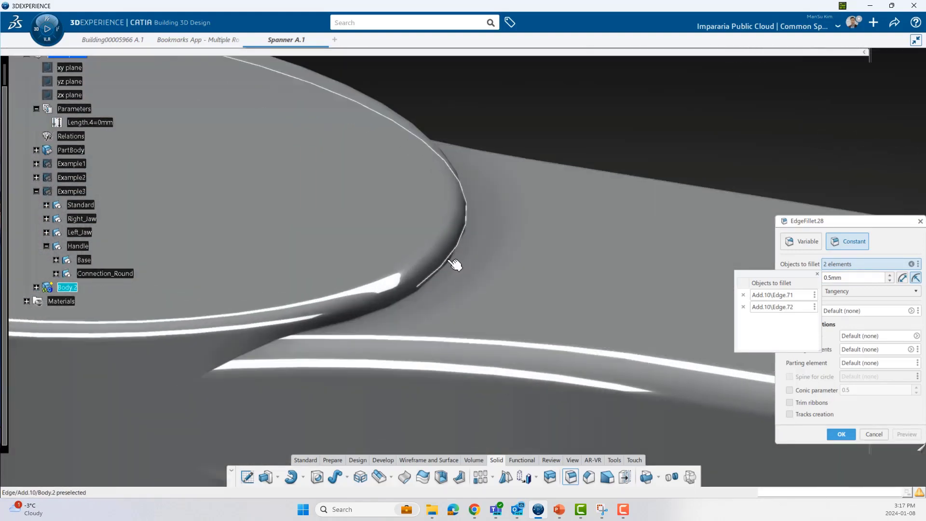
{"action": "left_click", "coordinate": [453, 260]}
{"action": "middle_click_drag", "start_coordinate": [452, 311], "coordinate": [491, 275]}
{"action": "middle_click_drag", "start_coordinate": [500, 185], "coordinate": [379, 251]}
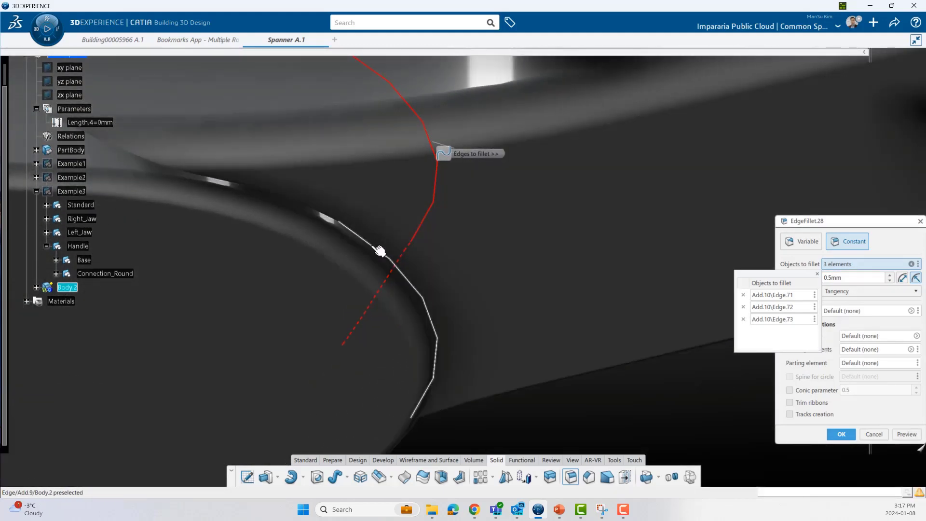
{"action": "left_click", "coordinate": [379, 250]}
{"action": "middle_click_drag", "start_coordinate": [356, 211], "coordinate": [362, 275]}
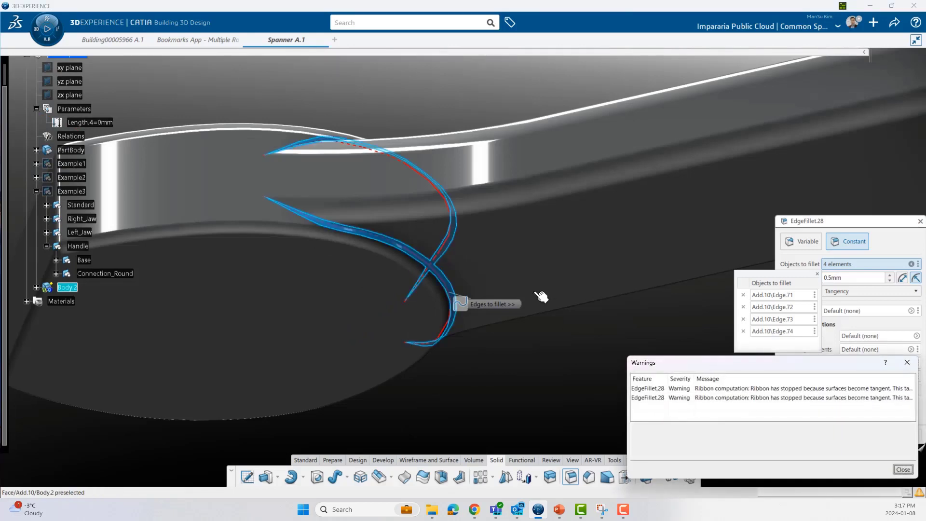
{"action": "middle_click_drag", "start_coordinate": [537, 295], "coordinate": [331, 268]}
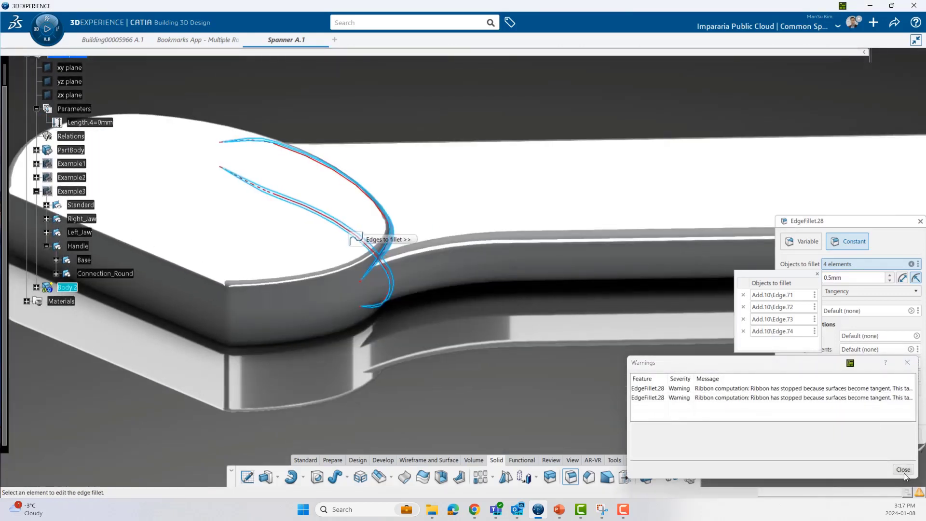
{"action": "left_click", "coordinate": [902, 469]}
{"action": "left_click", "coordinate": [841, 435]}
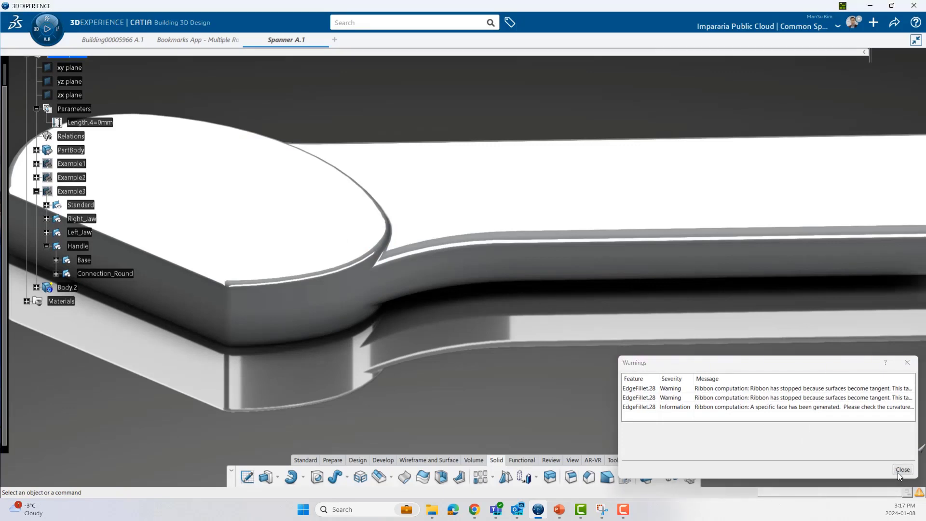
{"action": "left_click", "coordinate": [901, 470]}
Show the Example3 set again and remove the left and right jaw-opening volumes from Body.2.
{"action": "middle_click_drag", "start_coordinate": [550, 289], "coordinate": [557, 294]}
{"action": "middle_click_drag", "start_coordinate": [376, 362], "coordinate": [548, 356]}
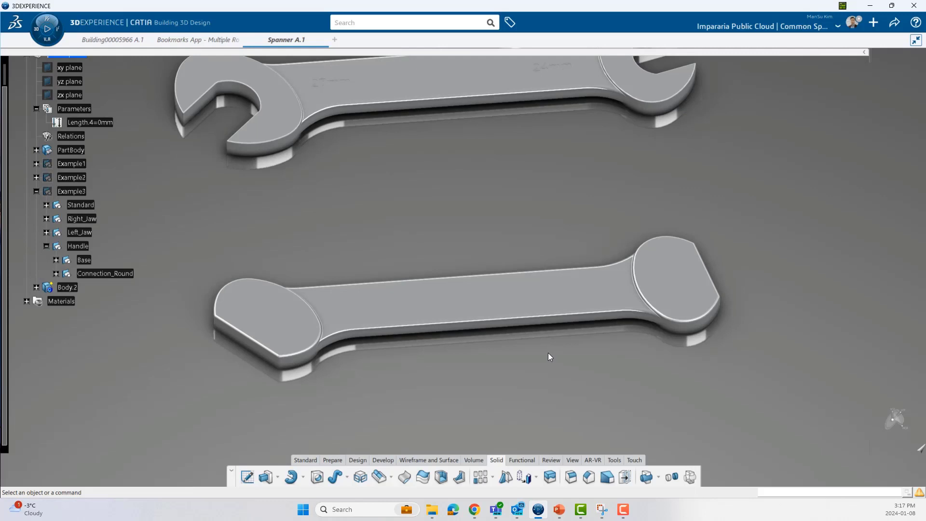
{"action": "left_click", "coordinate": [659, 478]}
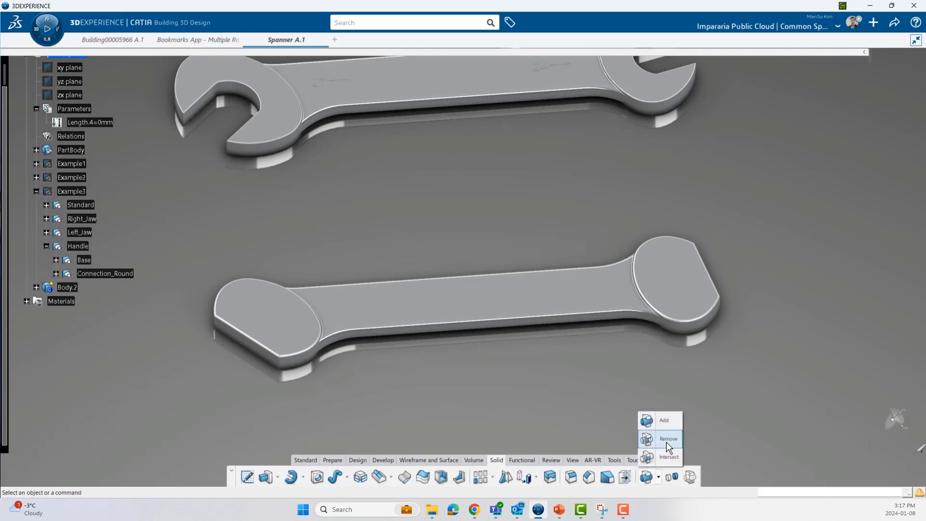
{"action": "left_click", "coordinate": [668, 441]}
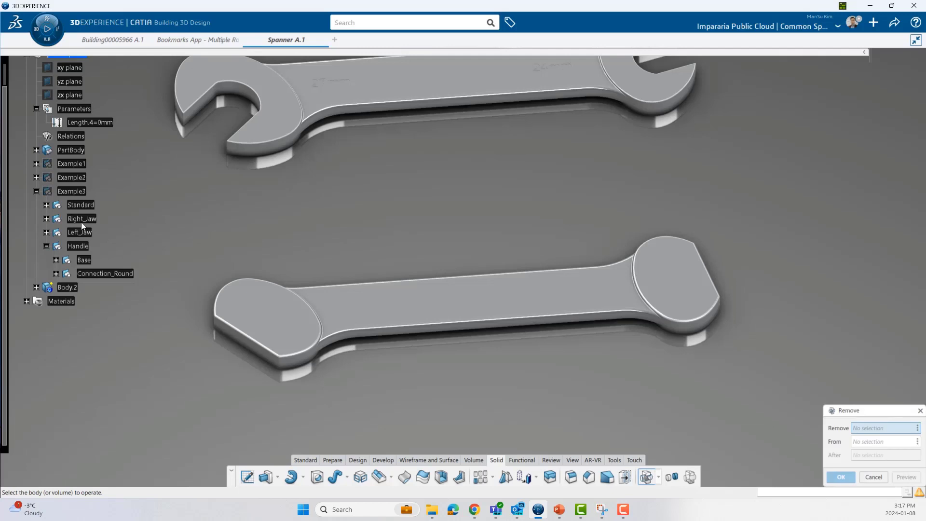
{"action": "left_click", "coordinate": [65, 192]}
{"action": "left_click", "coordinate": [276, 347]}
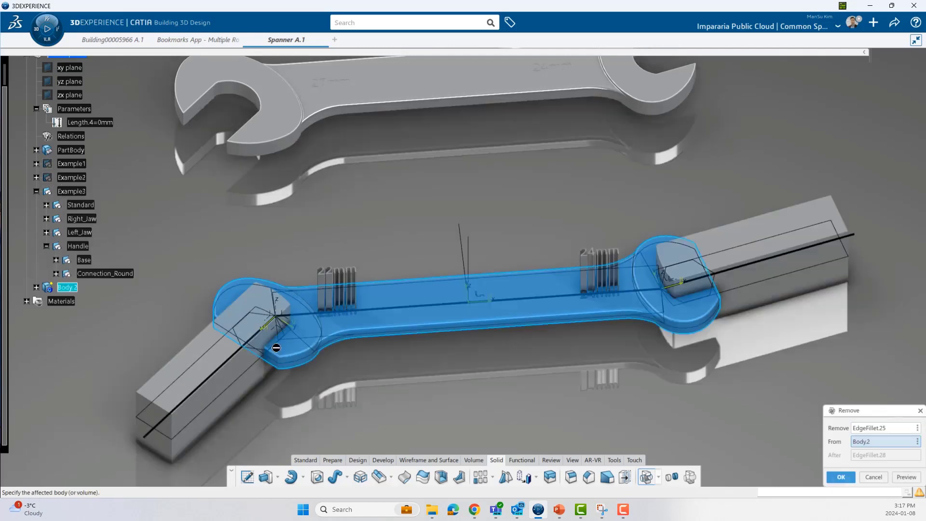
{"action": "left_click", "coordinate": [840, 477]}
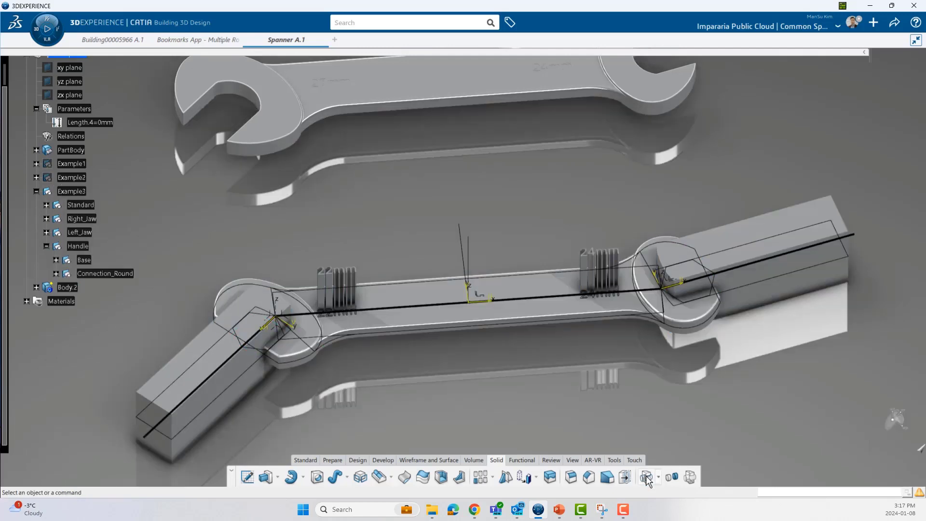
{"action": "left_click", "coordinate": [723, 249]}
{"action": "left_click", "coordinate": [842, 477]}
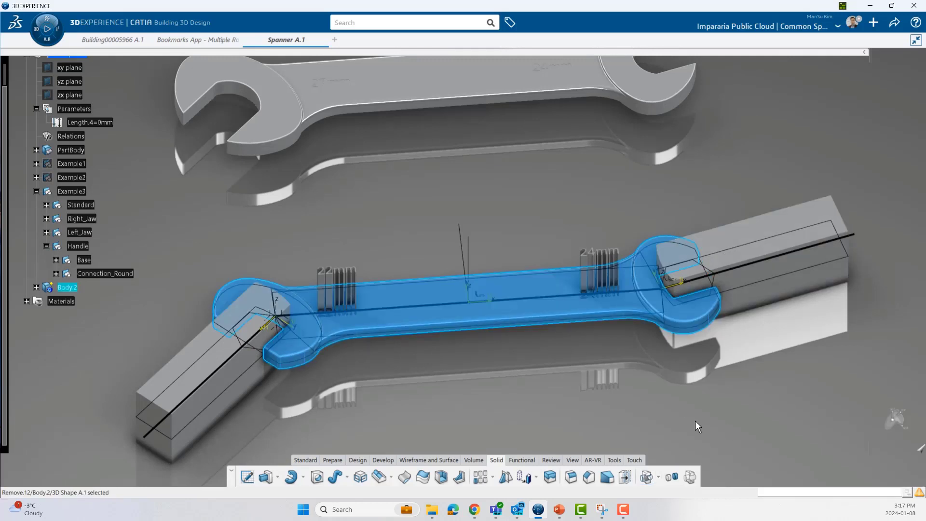
Remove the 22mm and 24mm text volumes from Body.2 to engrave the size markings on the handle.
{"action": "left_click", "coordinate": [645, 480]}
{"action": "left_click", "coordinate": [344, 282]}
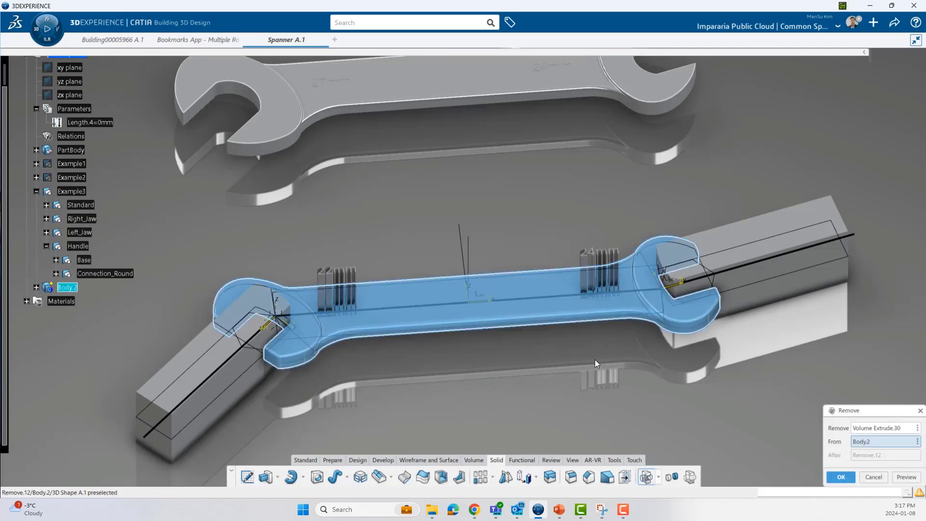
{"action": "left_click", "coordinate": [841, 477]}
{"action": "left_click", "coordinate": [646, 477]}
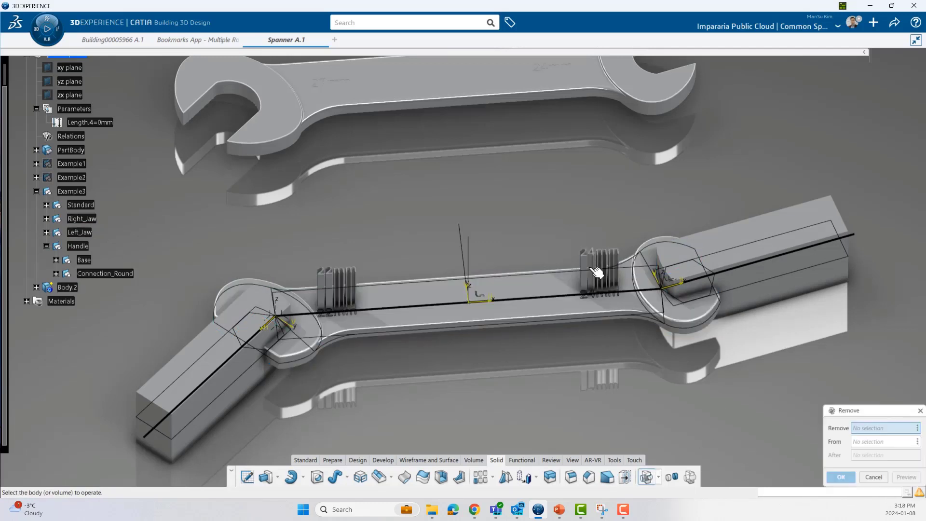
{"action": "left_click", "coordinate": [597, 272]}
{"action": "left_click", "coordinate": [841, 477]}
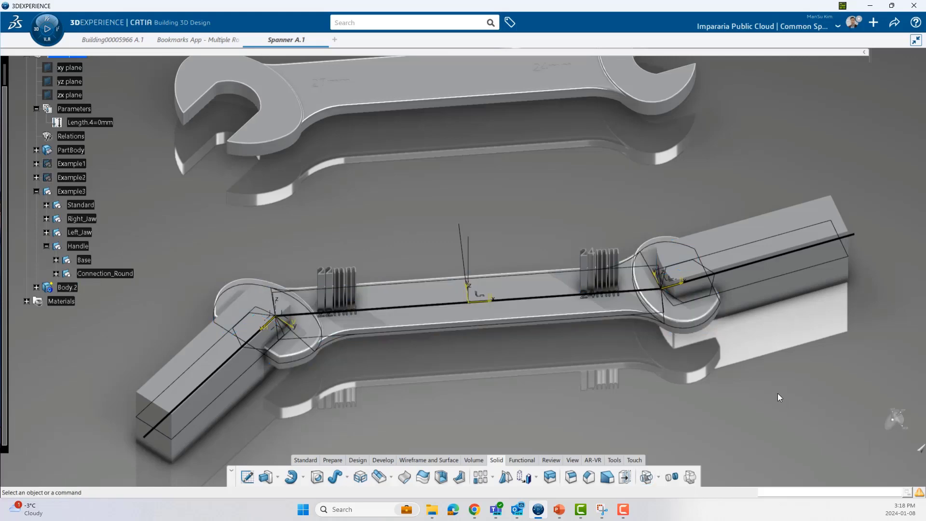
Hide the Example3 set to leave the engraved spanner solid on its own.
{"action": "right_click", "coordinate": [71, 192]}
{"action": "key", "text": "h"}
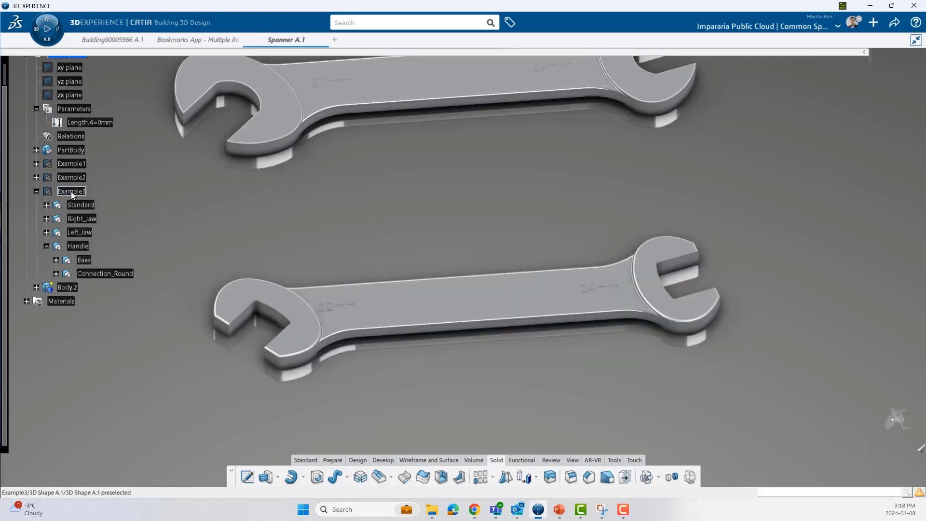
{"action": "middle_click_drag", "start_coordinate": [461, 354], "coordinate": [450, 268]}
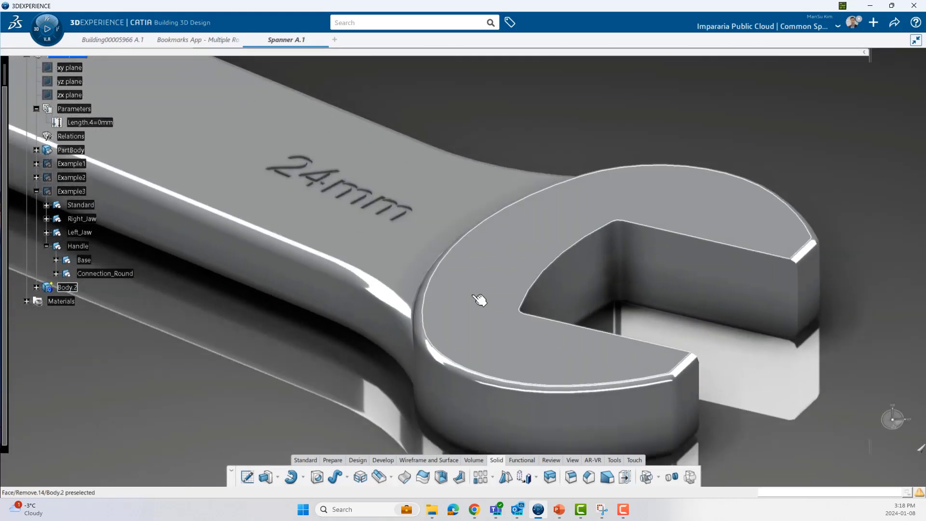
Apply a 0.5 mm edge fillet to the upper inner edge of the right jaw opening in Body.2.
{"action": "mouse_move", "coordinate": [495, 294]}
{"action": "middle_mouse_down"}
{"action": "mouse_move", "coordinate": [382, 284]}
{"action": "mouse_move", "coordinate": [514, 307]}
{"action": "mouse_move", "coordinate": [505, 303]}
{"action": "middle_mouse_up"}
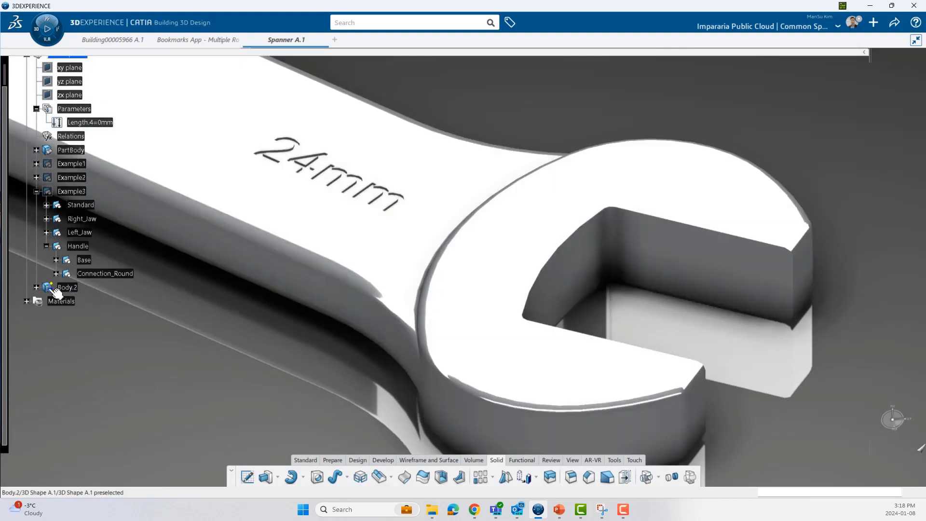
{"action": "left_click", "coordinate": [36, 287]}
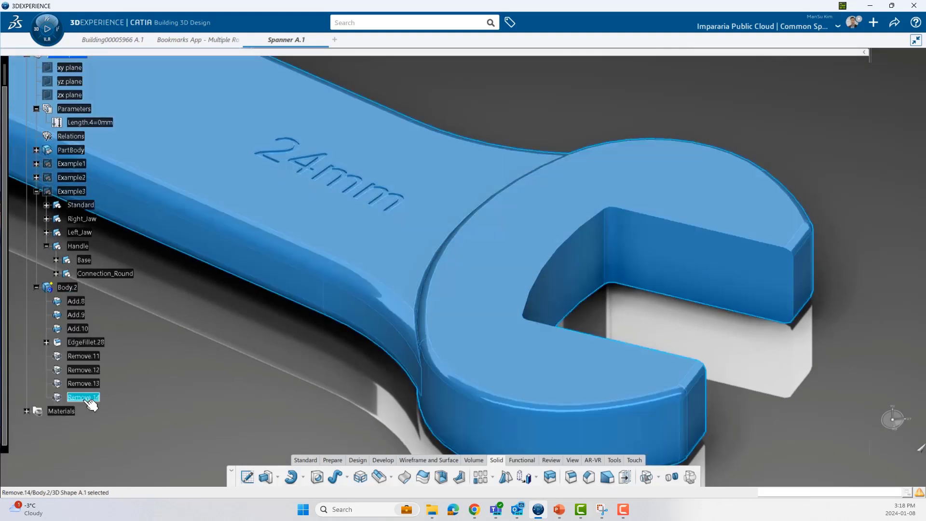
{"action": "middle_click_drag", "start_coordinate": [672, 336], "coordinate": [562, 366]}
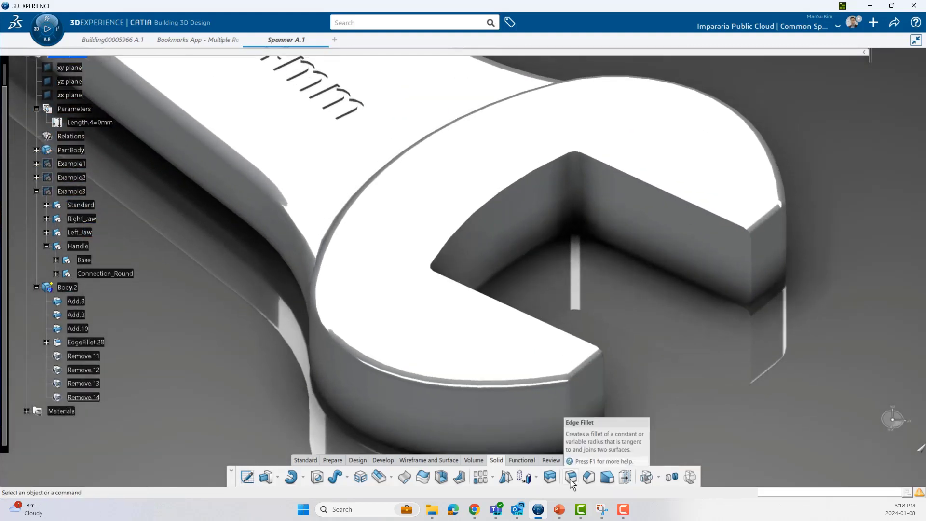
{"action": "left_click", "coordinate": [571, 476]}
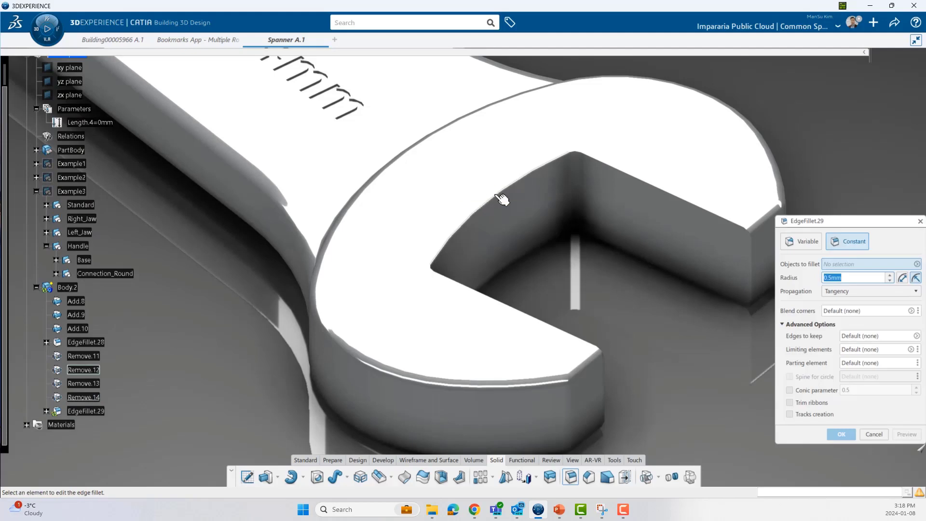
{"action": "left_click", "coordinate": [500, 200]}
{"action": "middle_click_drag", "start_coordinate": [498, 244], "coordinate": [643, 277]}
{"action": "middle_click_drag", "start_coordinate": [294, 277], "coordinate": [485, 250]}
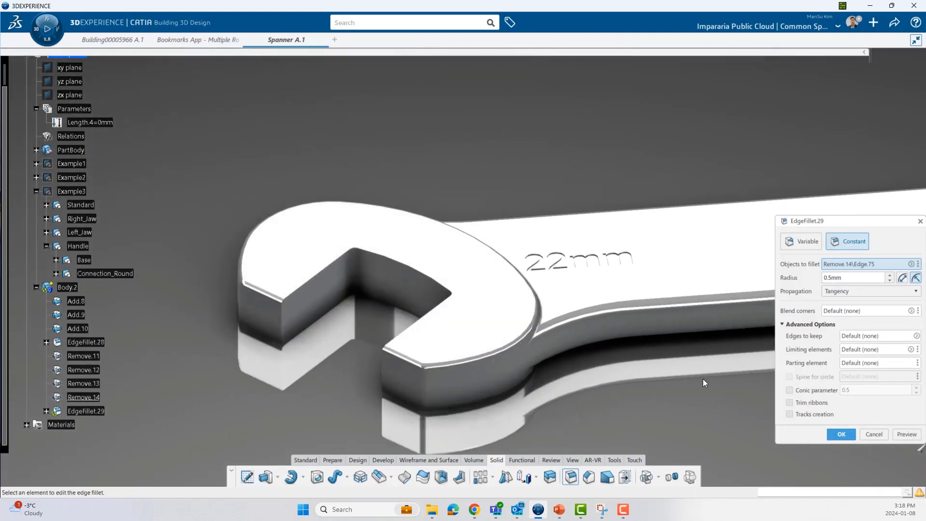
{"action": "left_click", "coordinate": [841, 434]}
{"action": "middle_click_drag", "start_coordinate": [725, 415], "coordinate": [482, 350]}
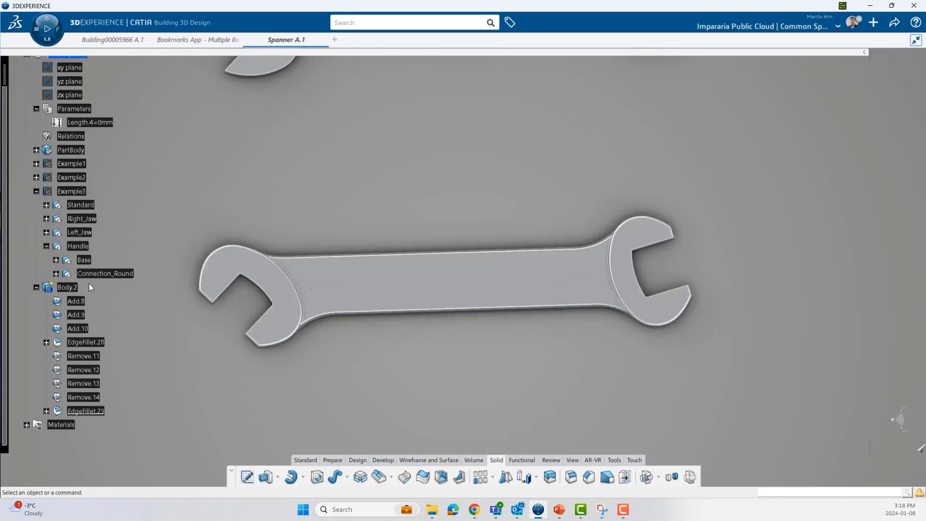
Show the Example3 set again and expand the Skeleton set under Standard to reveal Sketch.23.
{"action": "left_click", "coordinate": [77, 192]}
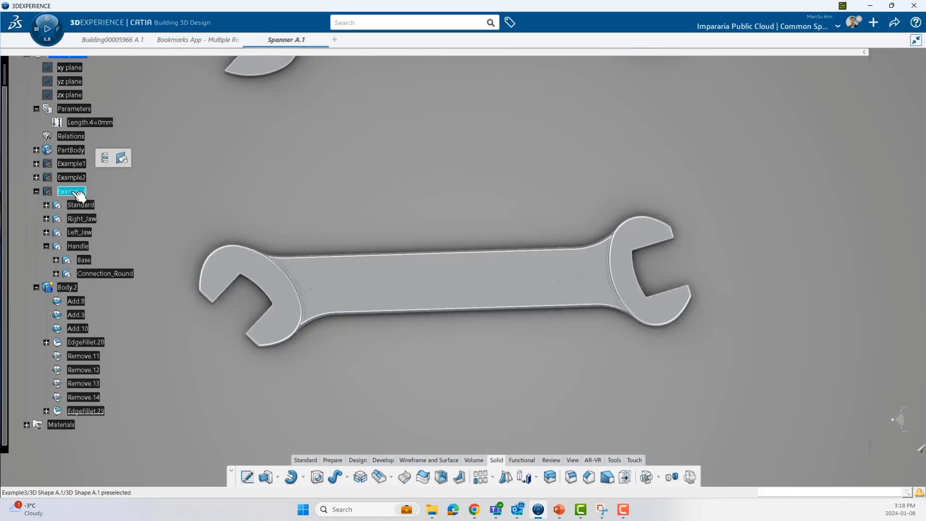
{"action": "left_click", "coordinate": [46, 247]}
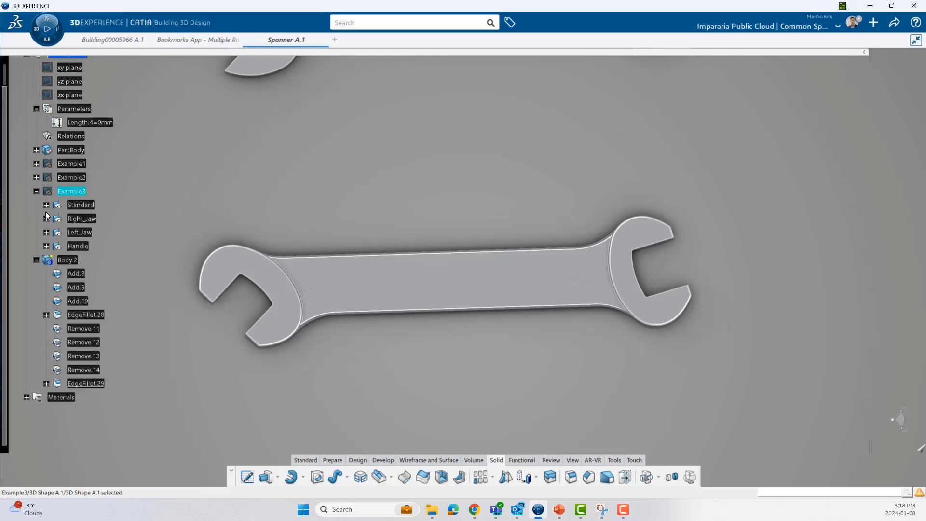
{"action": "left_click", "coordinate": [48, 206]}
{"action": "left_click", "coordinate": [76, 193]}
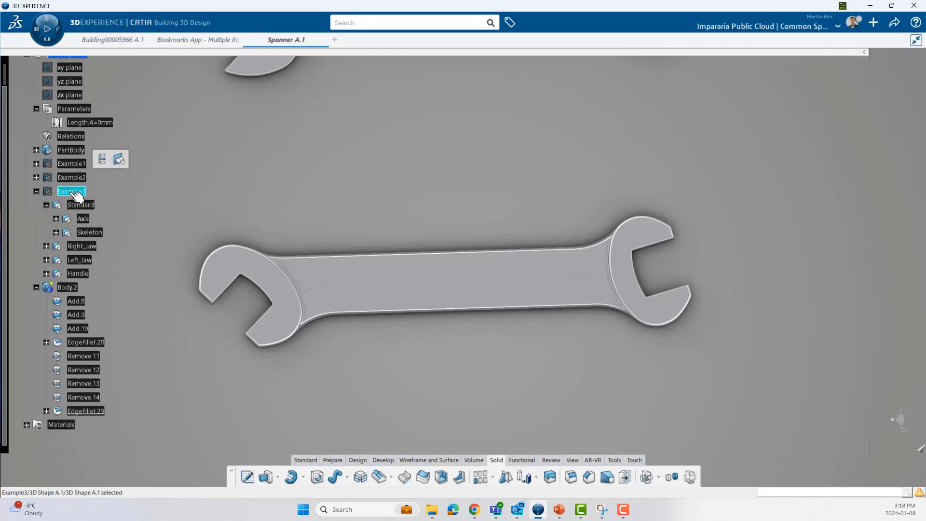
{"action": "left_click", "coordinate": [102, 159]}
{"action": "left_click", "coordinate": [56, 233]}
{"action": "middle_click_drag", "start_coordinate": [345, 352], "coordinate": [382, 331]}
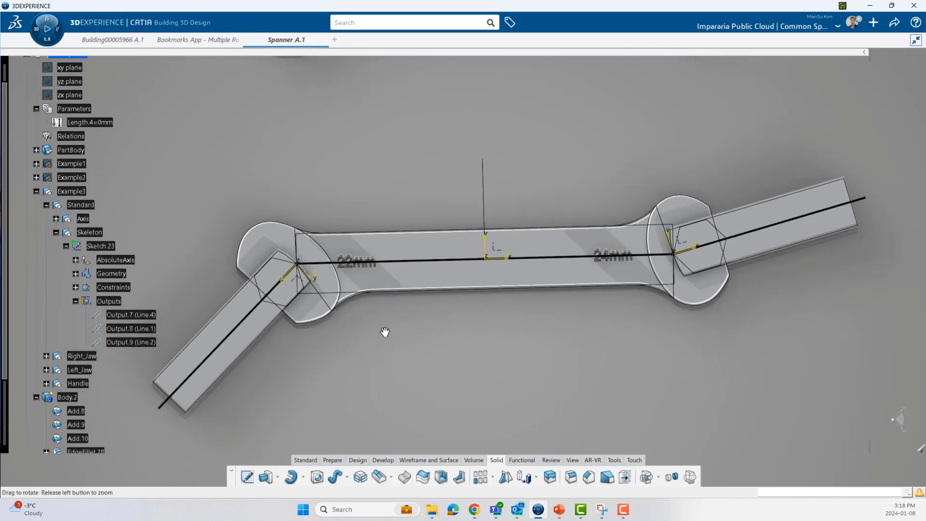
Open Sketch.23 for editing and set the angle of the left jaw's skeleton line to 15 degrees.
{"action": "left_click", "coordinate": [244, 334]}
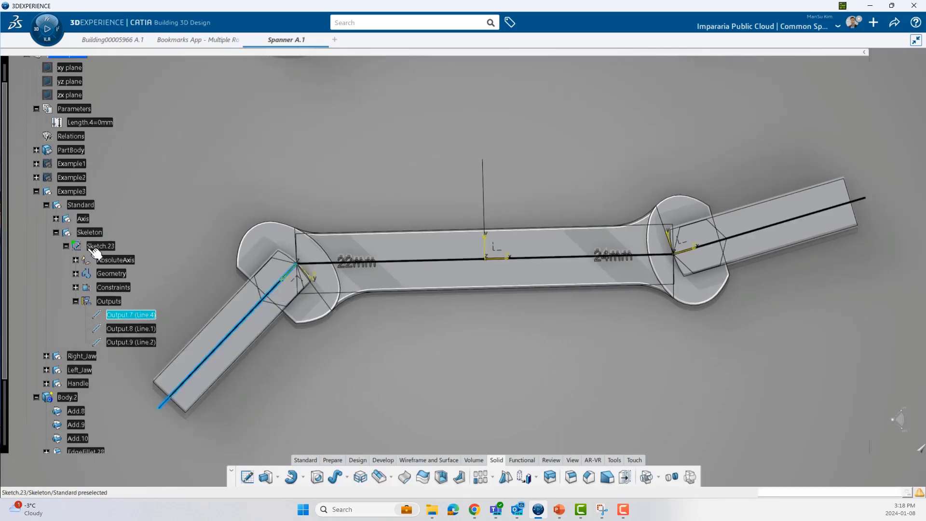
{"action": "left_click", "coordinate": [111, 248]}
{"action": "double_click", "coordinate": [112, 248]}
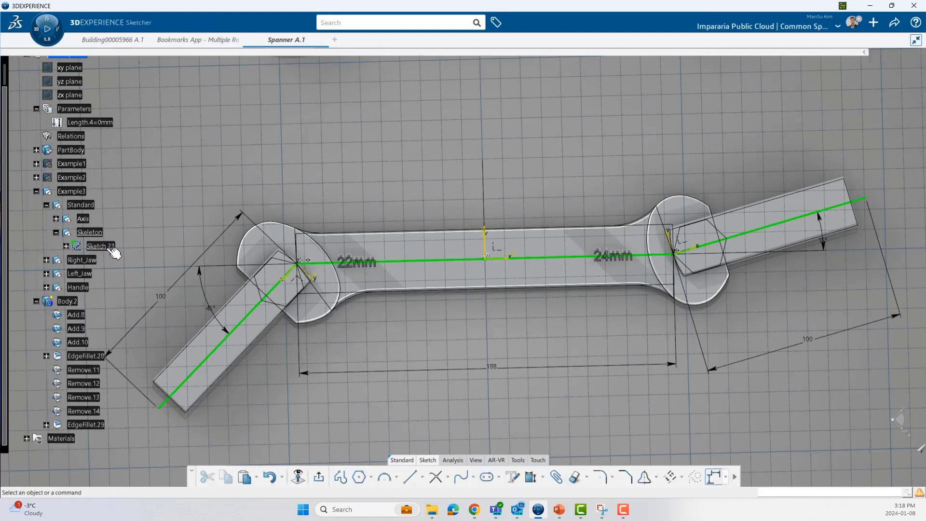
{"action": "double_click", "coordinate": [246, 305]}
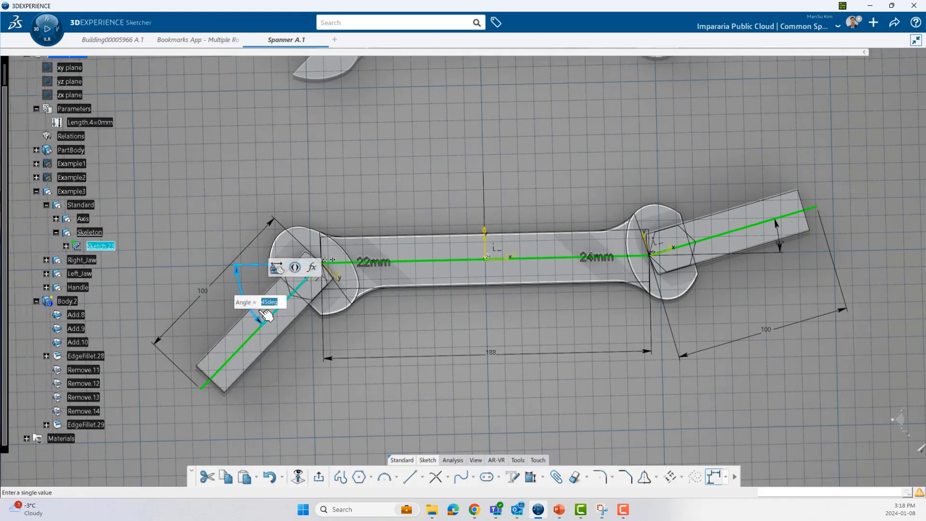
{"action": "type", "text": "15"}
{"action": "key", "text": "Return"}
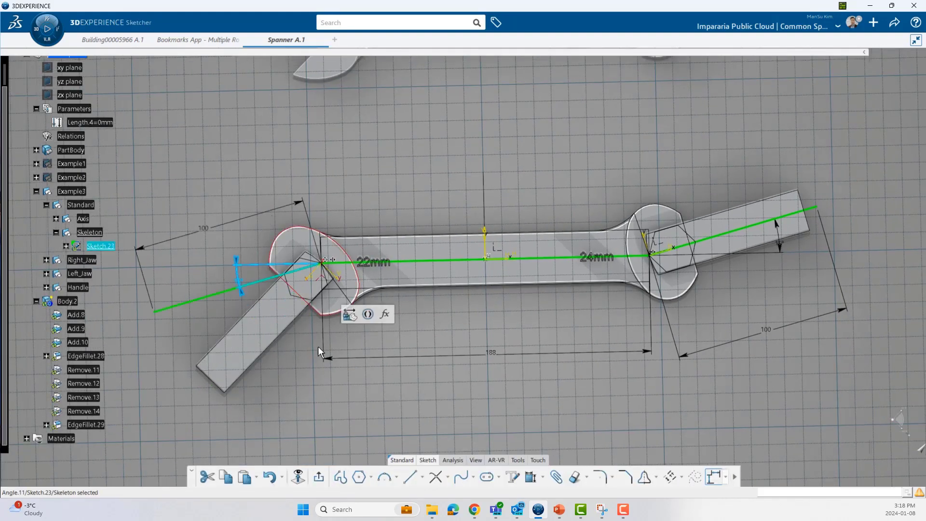
Set the right jaw's skeleton line angle to 0 degrees and exit the sketch to update the spanner.
{"action": "double_click", "coordinate": [782, 249]}
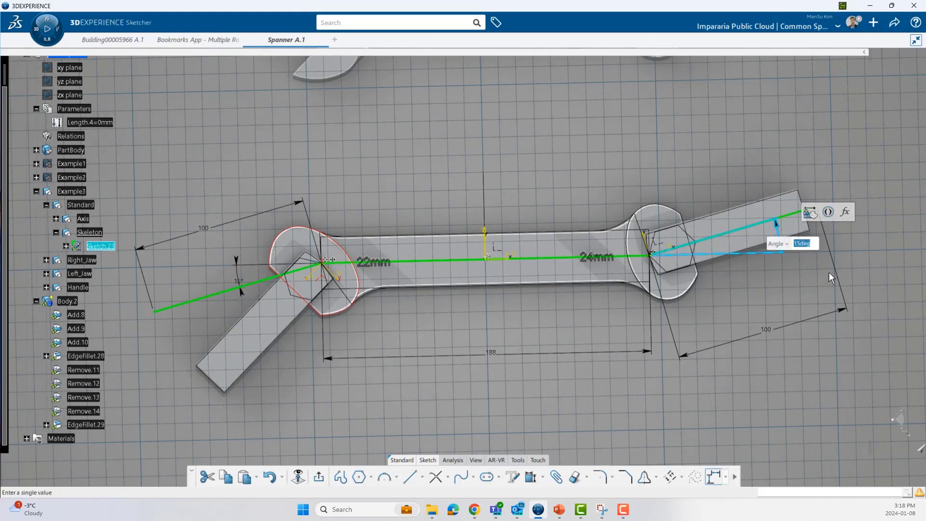
{"action": "type", "text": "0"}
{"action": "key", "text": "Return"}
{"action": "left_click", "coordinate": [317, 477]}
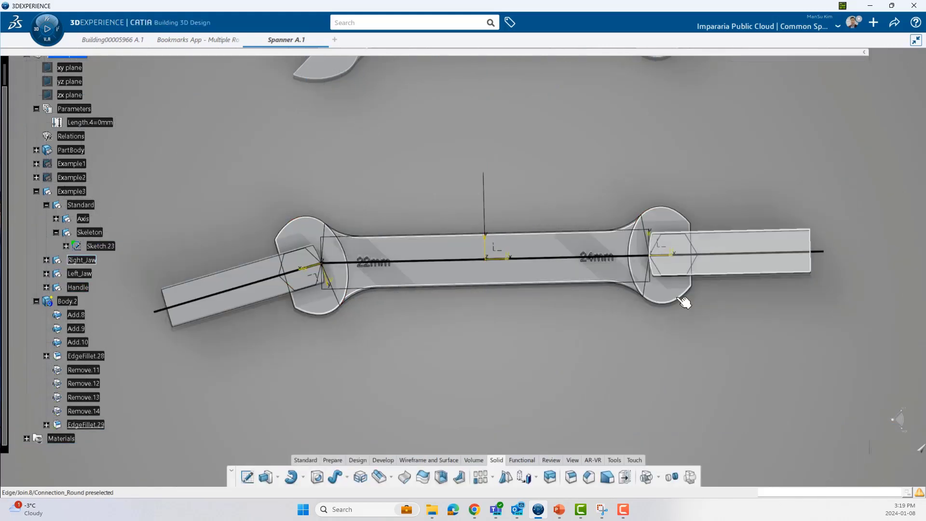
{"action": "middle_click_drag", "start_coordinate": [630, 337], "coordinate": [617, 340], "text": "ctrl"}
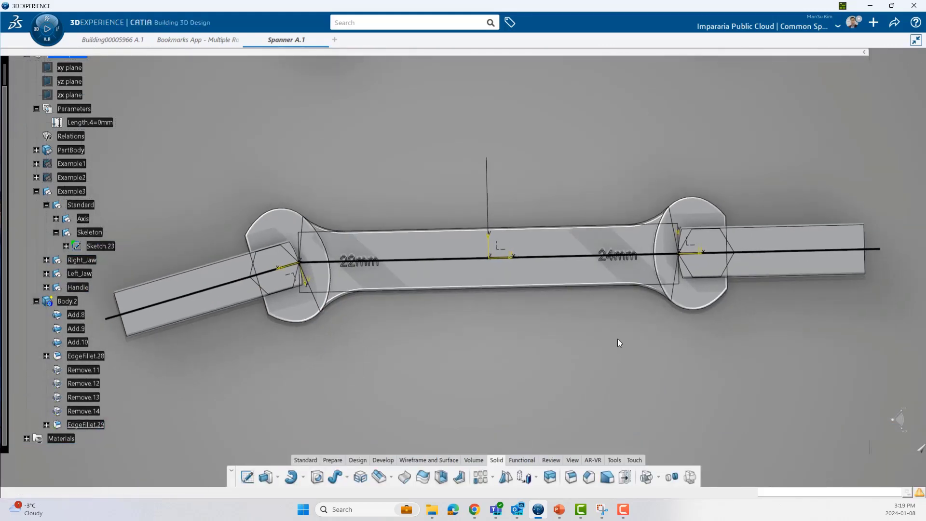
Undo both jaw angle changes in the skeleton sketch, leave the sketch and close the clipboard.
{"action": "key", "text": "ctrl+z"}
{"action": "key", "text": "ctrl+z"}
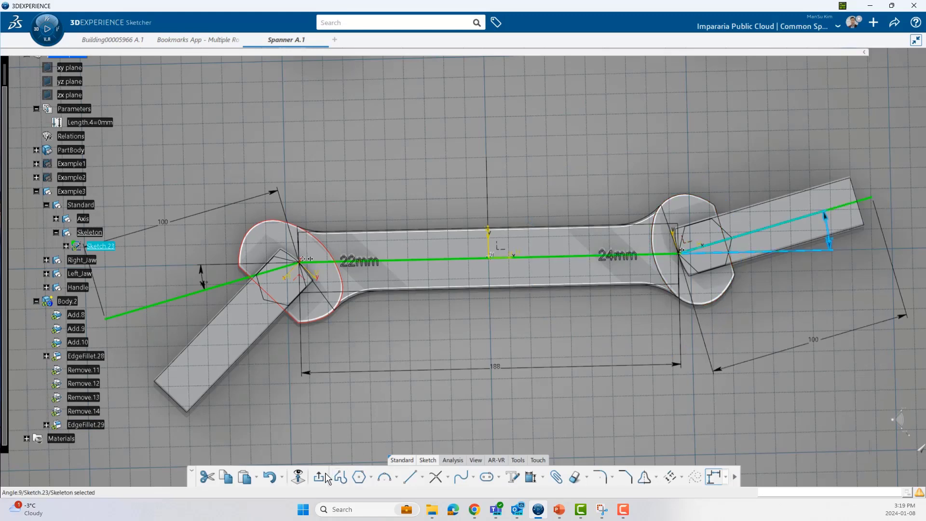
{"action": "key", "text": "ctrl+x"}
{"action": "key", "text": "ctrl+z"}
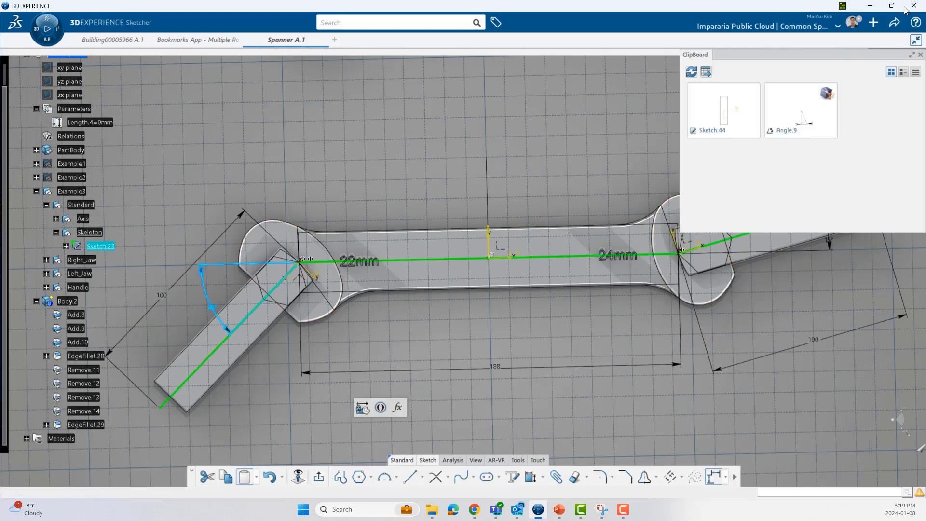
{"action": "left_click", "coordinate": [916, 40]}
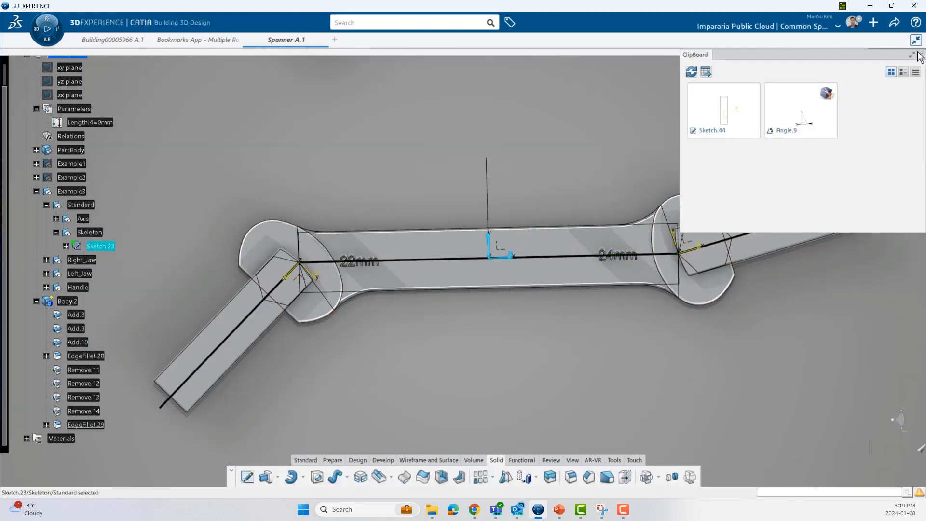
{"action": "left_click", "coordinate": [920, 55]}
{"action": "left_click", "coordinate": [525, 330]}
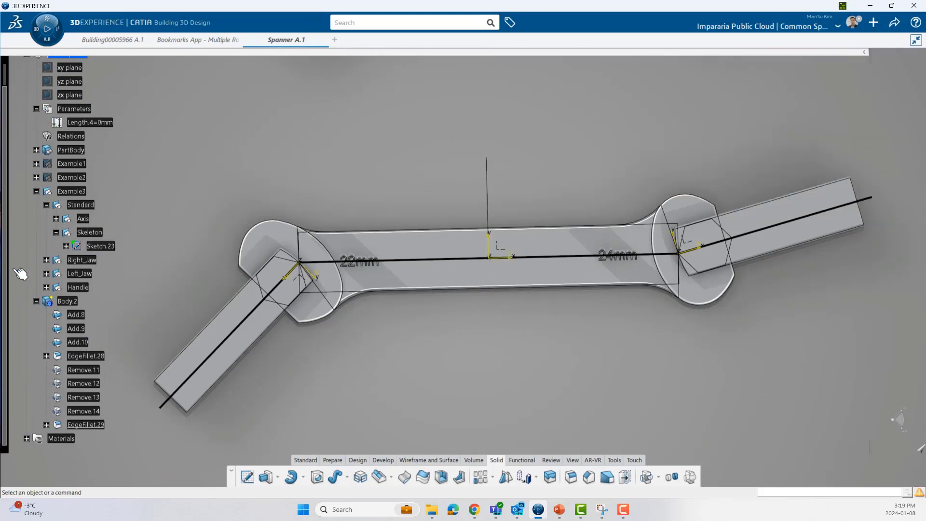
Set the Head_Size parameter of the Right_Jaw set to 27mm.
{"action": "left_click", "coordinate": [47, 260]}
{"action": "left_click", "coordinate": [96, 274]}
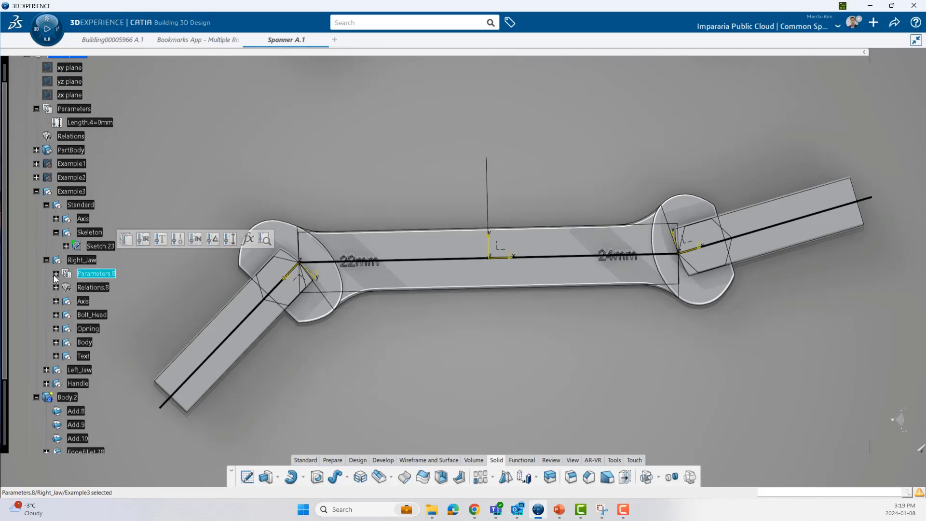
{"action": "left_click", "coordinate": [56, 274]}
{"action": "left_click", "coordinate": [128, 287]}
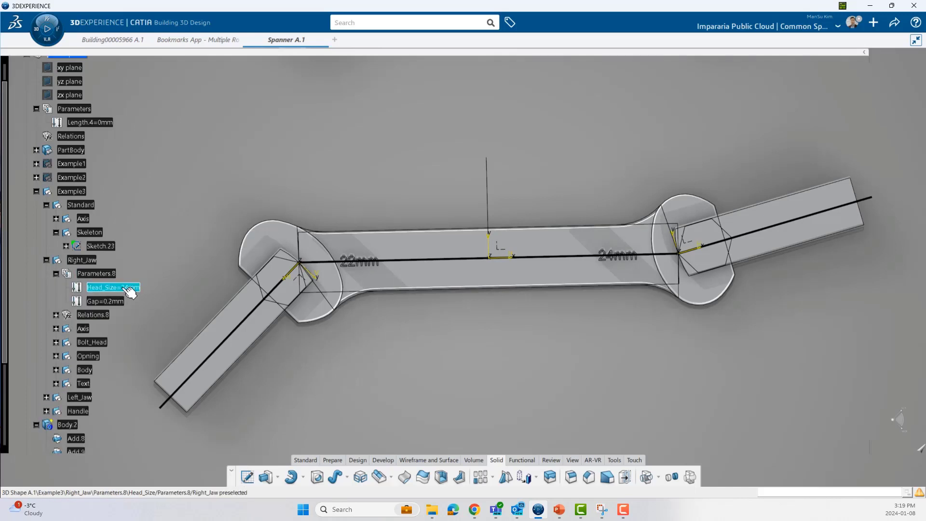
{"action": "double_click", "coordinate": [130, 290]}
{"action": "left_click", "coordinate": [277, 213]}
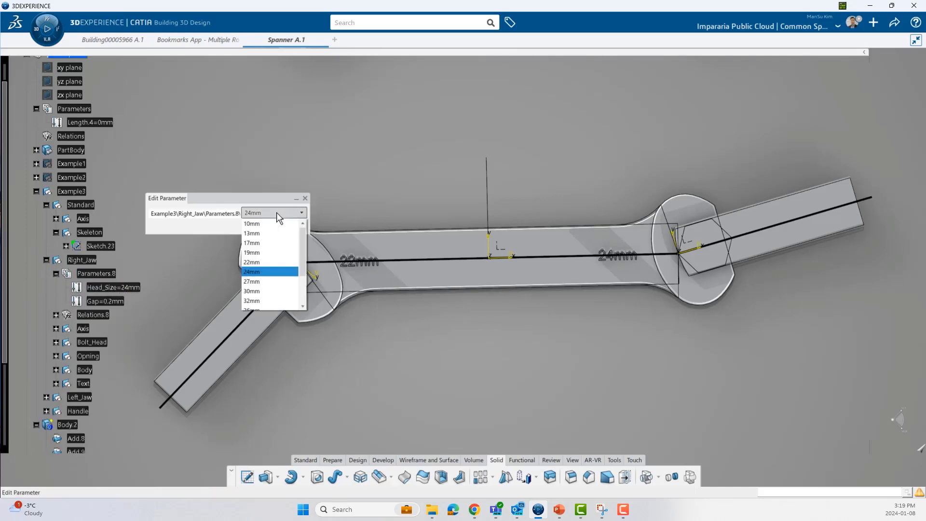
{"action": "left_click", "coordinate": [266, 280]}
{"action": "left_click", "coordinate": [248, 225]}
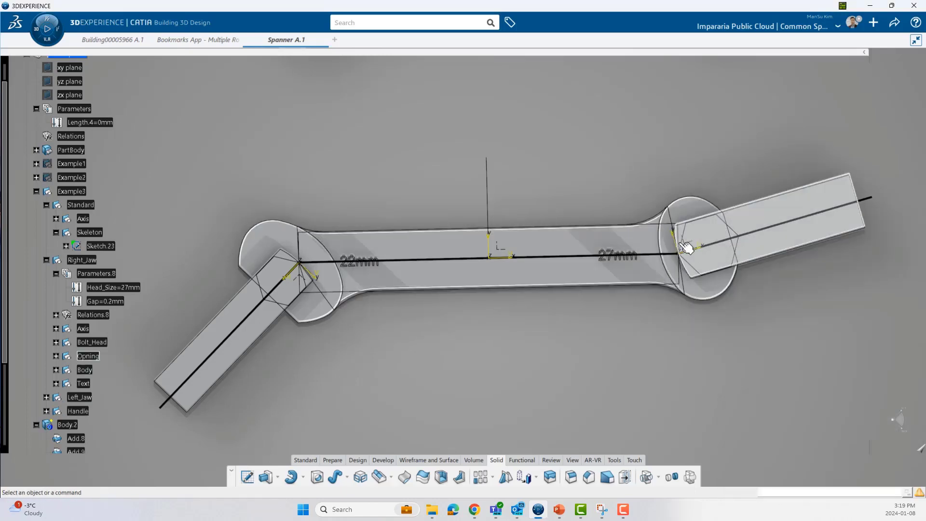
Examine the updated right jaw and its connection outline with the handle up close.
{"action": "middle_click_drag", "start_coordinate": [682, 247], "coordinate": [516, 269]}
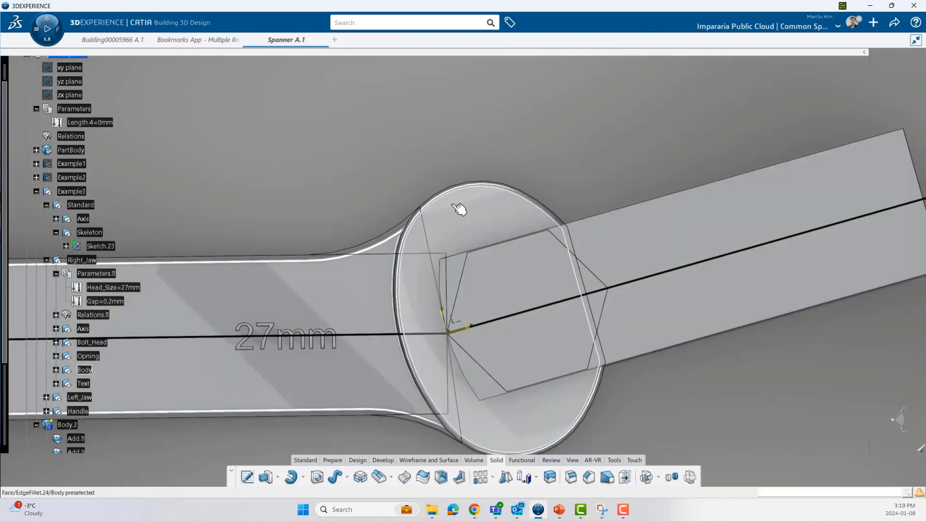
{"action": "left_click", "coordinate": [462, 189]}
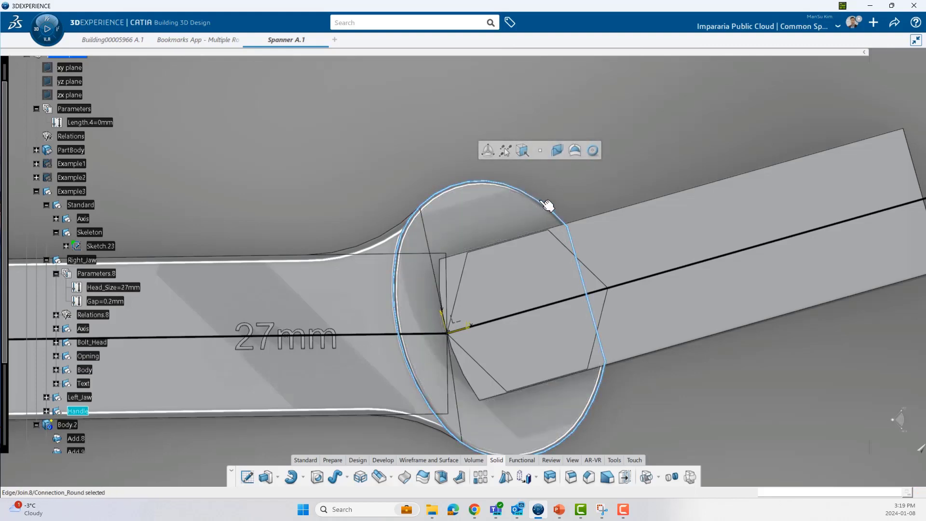
{"action": "middle_click_drag", "start_coordinate": [542, 203], "coordinate": [500, 287]}
{"action": "middle_click_drag", "start_coordinate": [407, 316], "coordinate": [558, 300]}
Collapse the expanded Standard, Right_Jaw and Body.2 branches and highlight the Right_Jaw set in the model.
{"action": "left_click", "coordinate": [56, 274]}
{"action": "mouse_move", "coordinate": [579, 353]}
{"action": "middle_mouse_down"}
{"action": "mouse_move", "coordinate": [588, 356]}
{"action": "mouse_move", "coordinate": [599, 290]}
{"action": "mouse_move", "coordinate": [503, 329]}
{"action": "mouse_move", "coordinate": [532, 286]}
{"action": "mouse_move", "coordinate": [527, 302]}
{"action": "mouse_move", "coordinate": [511, 304]}
{"action": "middle_mouse_up"}
{"action": "left_click", "coordinate": [46, 205]}
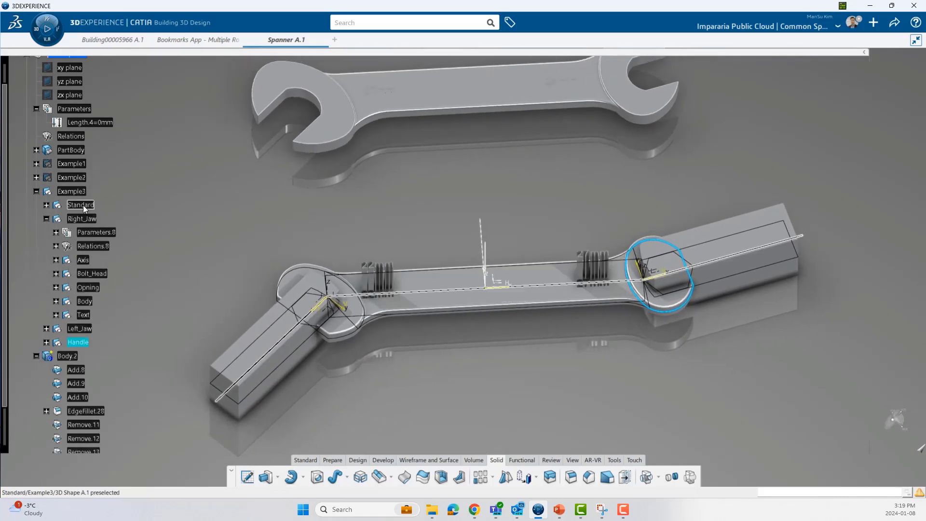
{"action": "left_click", "coordinate": [36, 356]}
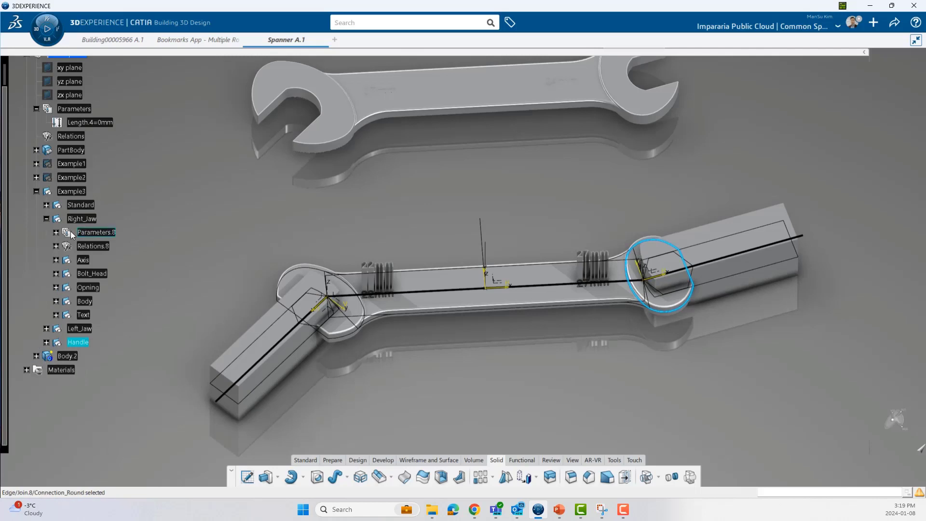
{"action": "left_click", "coordinate": [46, 218]}
{"action": "left_click", "coordinate": [81, 219]}
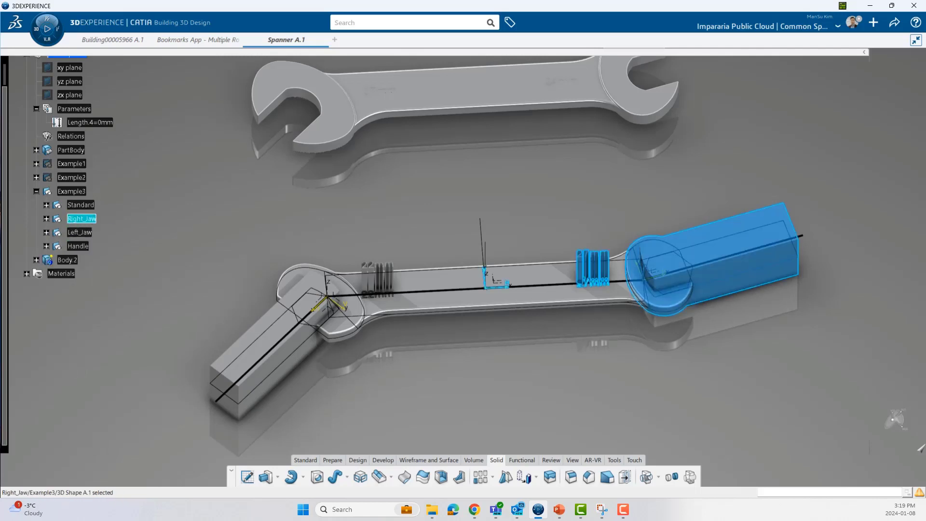
{"action": "key", "text": "alt+Tab"}
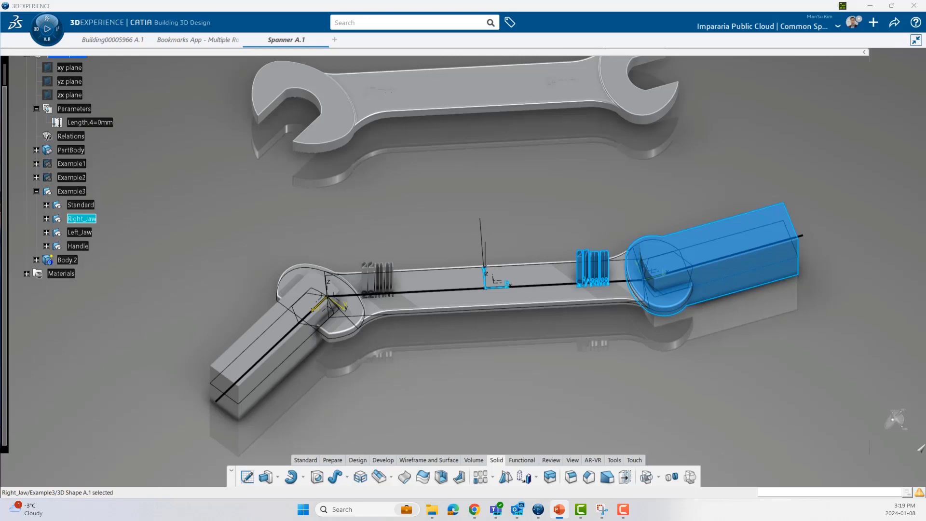
{"action": "left_click", "coordinate": [474, 379]}
Collapse and hide the Example3 set so only the solid spanner bodies are displayed.
{"action": "left_click", "coordinate": [36, 191]}
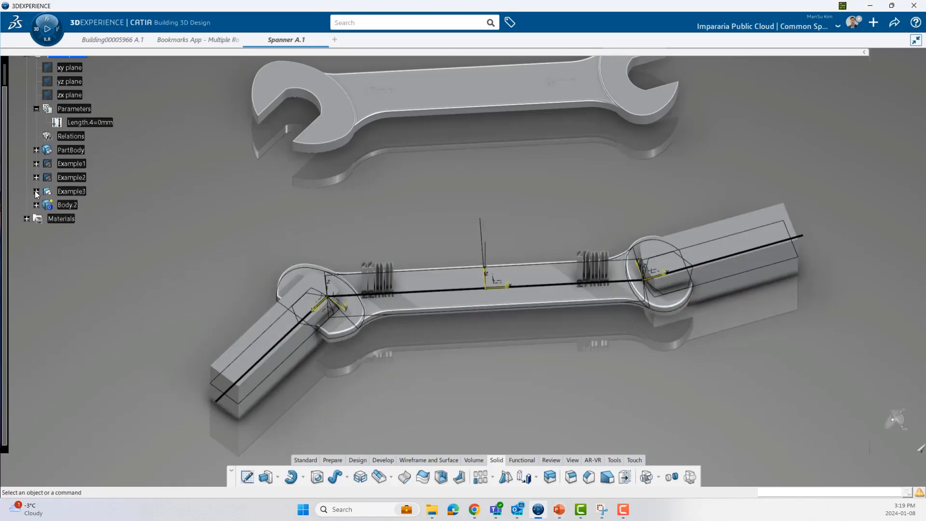
{"action": "left_click", "coordinate": [71, 190]}
{"action": "right_click", "coordinate": [71, 191]}
{"action": "key", "text": "h"}
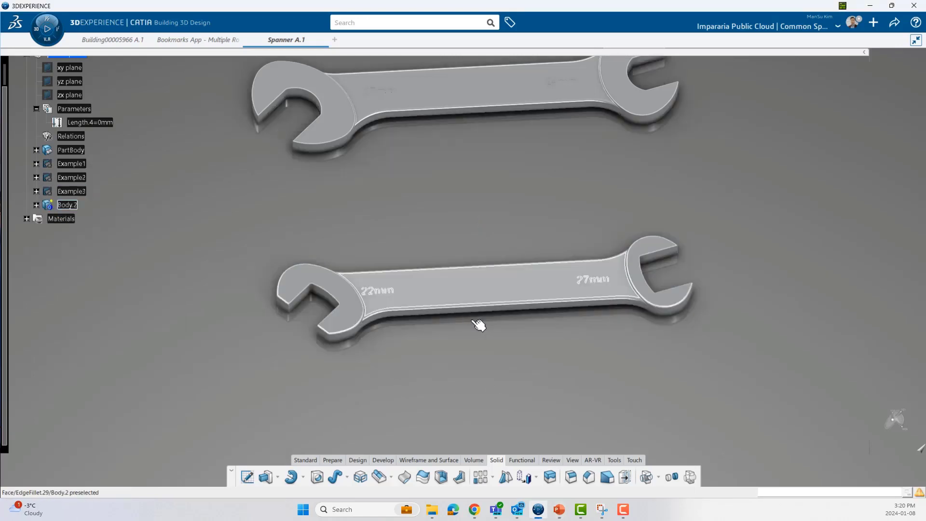
{"action": "middle_click_drag", "start_coordinate": [477, 324], "coordinate": [475, 353]}
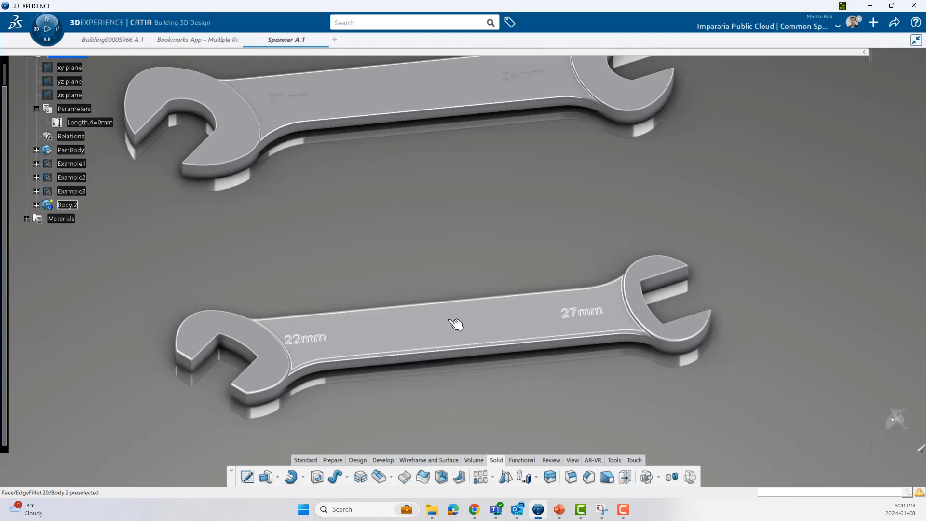
Expand the Example3 set to list its Standard, Right_Jaw, Left_Jaw and Handle subsets.
{"action": "left_click", "coordinate": [65, 192]}
{"action": "left_click", "coordinate": [37, 191]}
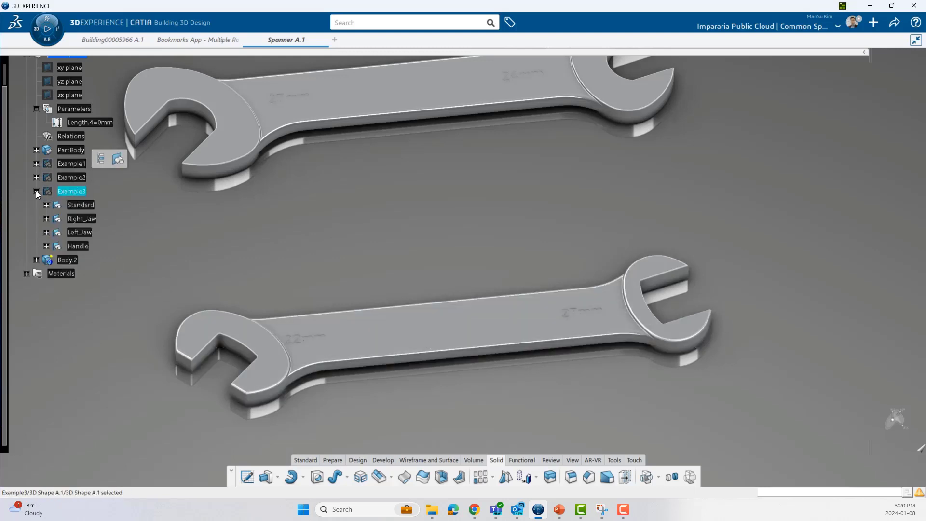
Expand the Standard subset of Example3 to list its Axis and Skeleton sets.
{"action": "left_click", "coordinate": [93, 208]}
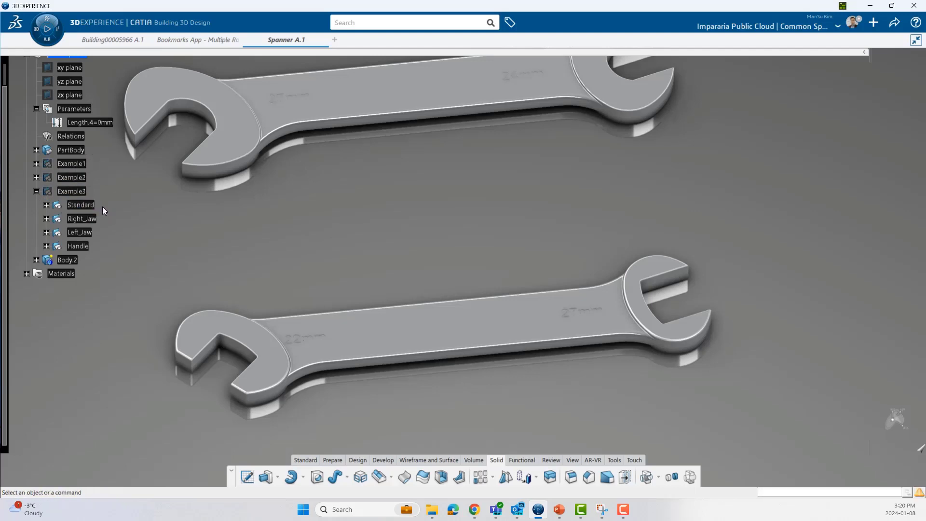
{"action": "left_click", "coordinate": [102, 207]}
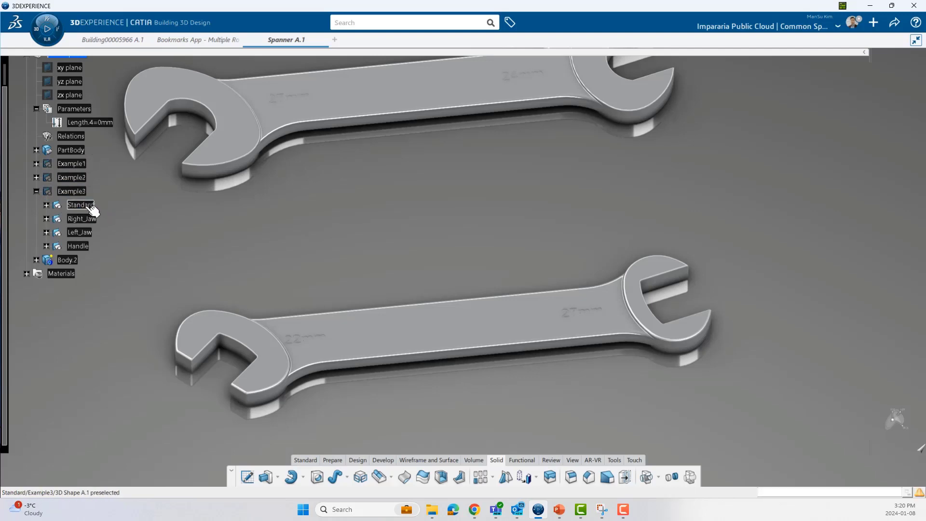
{"action": "left_click", "coordinate": [46, 205]}
{"action": "left_click", "coordinate": [56, 232]}
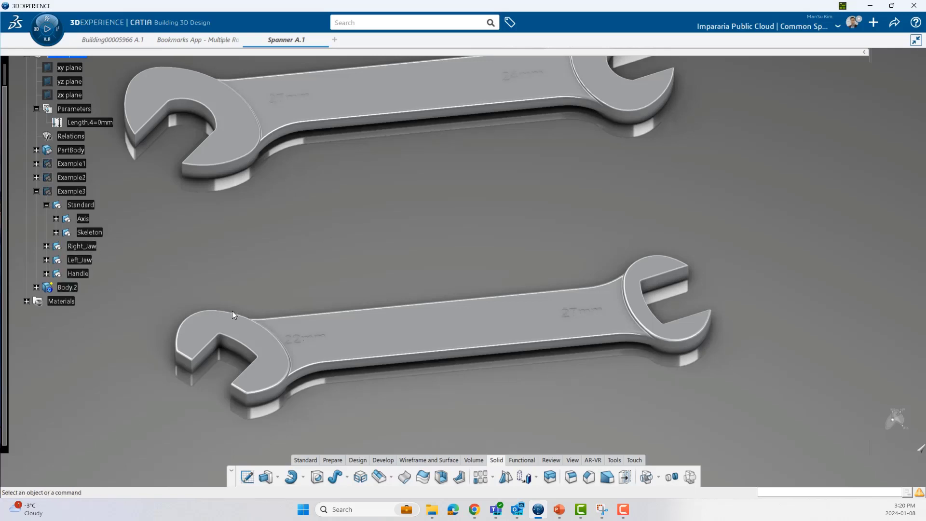
Show the Example1 set in the model, expand it and open its Sketch.2 for editing.
{"action": "middle_click_drag", "start_coordinate": [297, 409], "coordinate": [295, 387]}
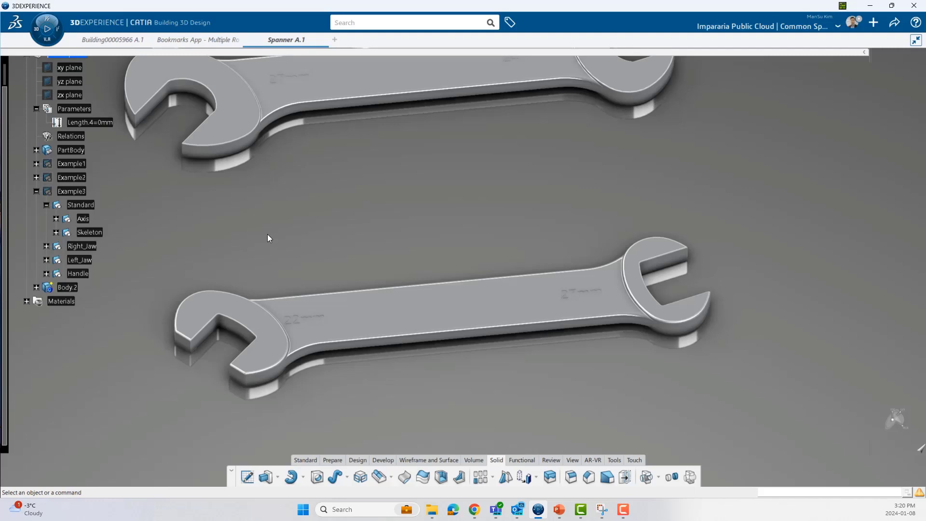
{"action": "middle_click_drag", "start_coordinate": [299, 315], "coordinate": [399, 275]}
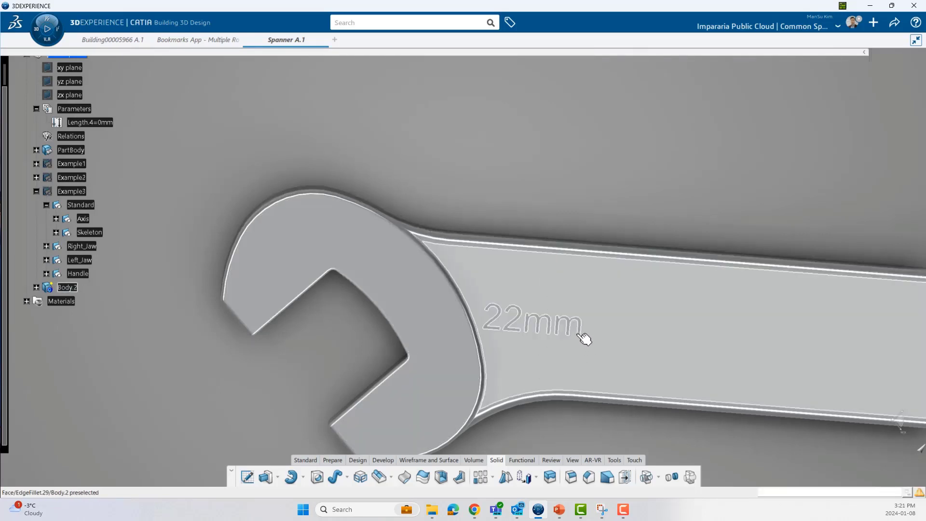
{"action": "scroll", "coordinate": [574, 338], "scroll_direction": "down", "scroll_amount": 5}
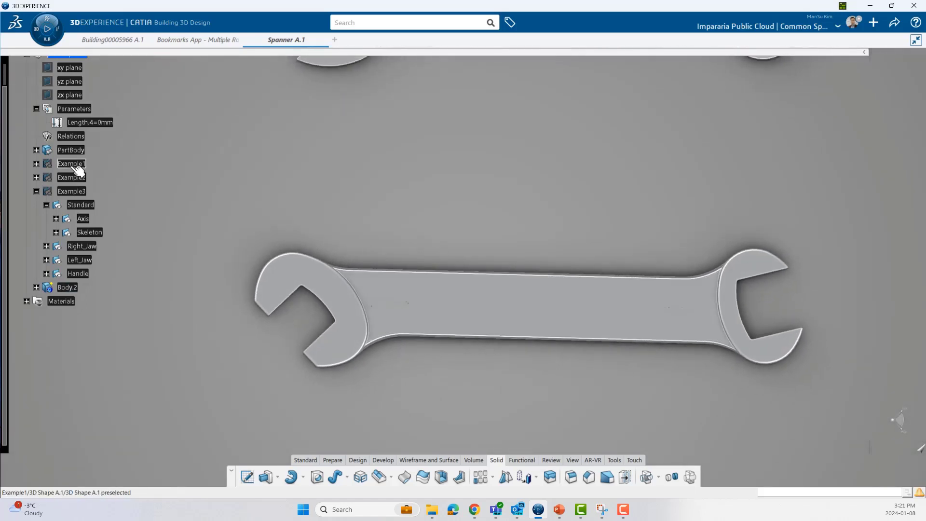
{"action": "left_click", "coordinate": [77, 168]}
{"action": "scroll", "coordinate": [369, 231], "scroll_direction": "down", "scroll_amount": 5}
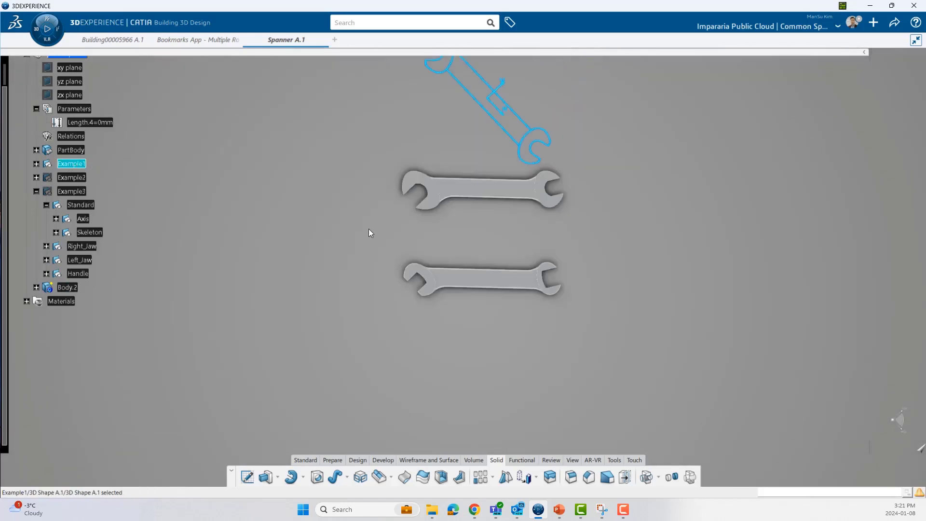
{"action": "mouse_move", "coordinate": [368, 228]}
{"action": "middle_mouse_down"}
{"action": "mouse_move", "coordinate": [361, 347]}
{"action": "mouse_move", "coordinate": [496, 365]}
{"action": "mouse_move", "coordinate": [378, 283]}
{"action": "mouse_move", "coordinate": [673, 279]}
{"action": "mouse_move", "coordinate": [664, 301]}
{"action": "middle_mouse_up"}
{"action": "left_click", "coordinate": [36, 164]}
{"action": "left_click", "coordinate": [86, 179]}
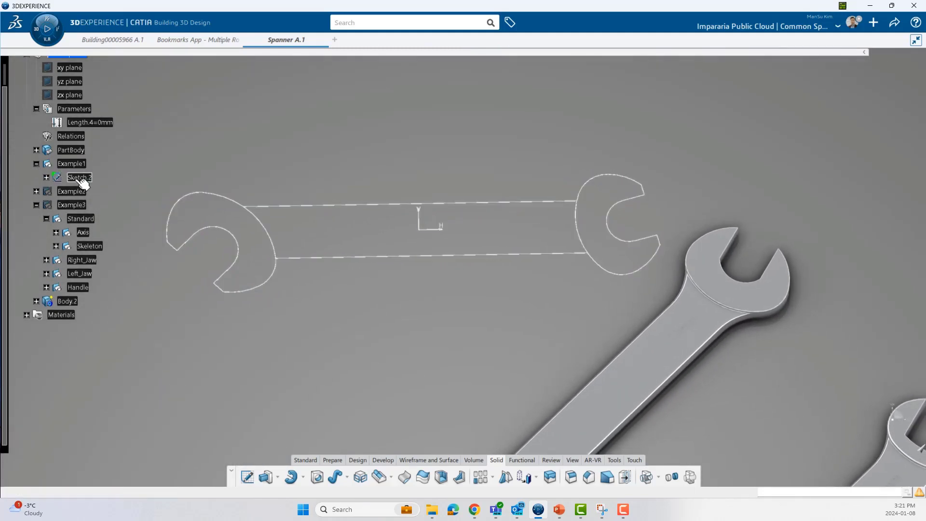
{"action": "double_click", "coordinate": [83, 178]}
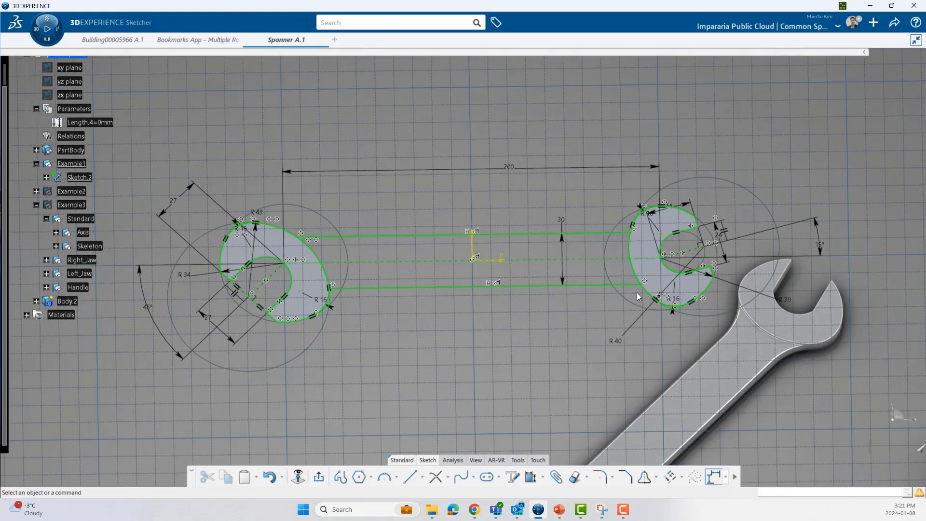
Try a steeper value for the right jaw's 15° angle dimension in the single-sketch spanner profile.
{"action": "mouse_move", "coordinate": [637, 293]}
{"action": "middle_mouse_down"}
{"action": "mouse_move", "coordinate": [635, 311]}
{"action": "mouse_move", "coordinate": [614, 325]}
{"action": "middle_mouse_up"}
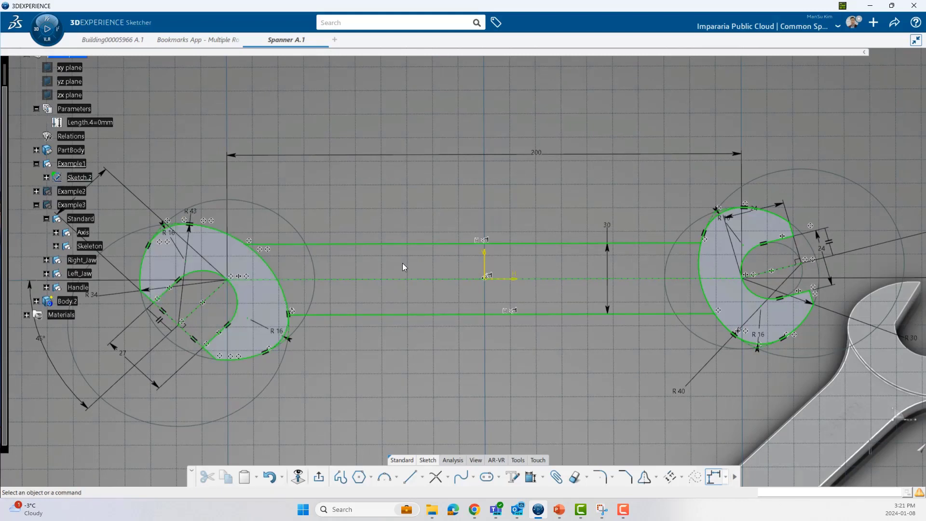
{"action": "middle_click_drag", "start_coordinate": [208, 241], "coordinate": [242, 237]}
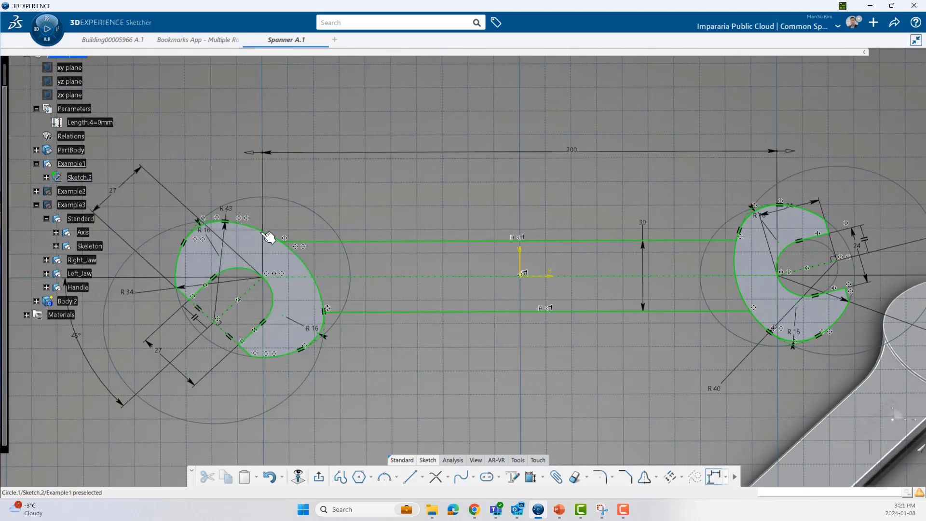
{"action": "mouse_move", "coordinate": [827, 347]}
{"action": "middle_mouse_down"}
{"action": "mouse_move", "coordinate": [583, 325]}
{"action": "mouse_move", "coordinate": [676, 275]}
{"action": "mouse_move", "coordinate": [738, 293]}
{"action": "middle_mouse_up"}
{"action": "middle_click_drag", "start_coordinate": [849, 225], "coordinate": [764, 246]}
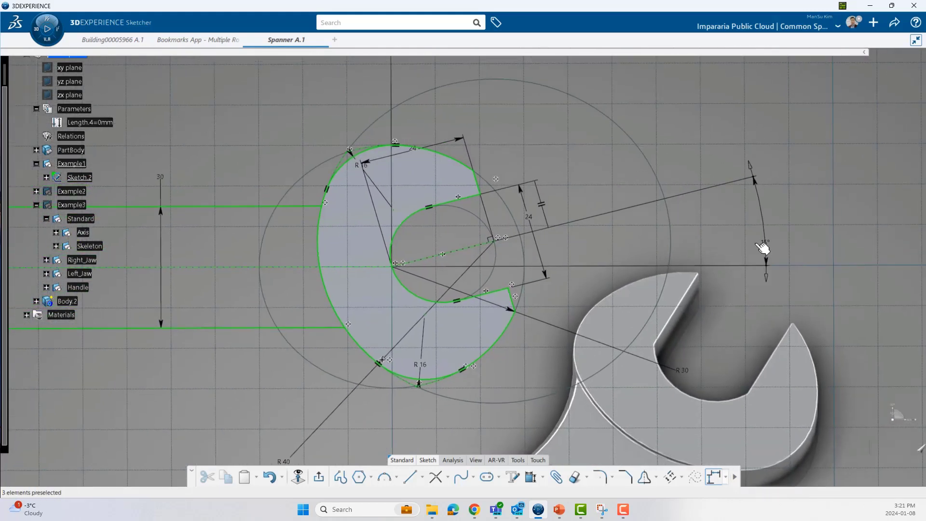
{"action": "mouse_move", "coordinate": [378, 230]}
{"action": "middle_mouse_down"}
{"action": "mouse_move", "coordinate": [421, 215]}
{"action": "mouse_move", "coordinate": [421, 202]}
{"action": "middle_mouse_up"}
{"action": "middle_click_drag", "start_coordinate": [639, 262], "coordinate": [856, 272]}
{"action": "double_click", "coordinate": [800, 261]}
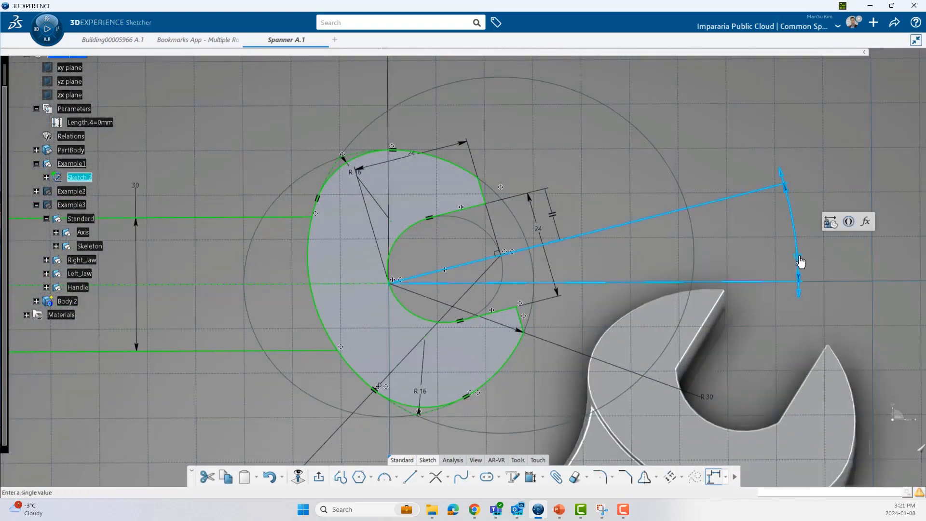
{"action": "type", "text": "4"}
{"action": "key", "text": "Return"}
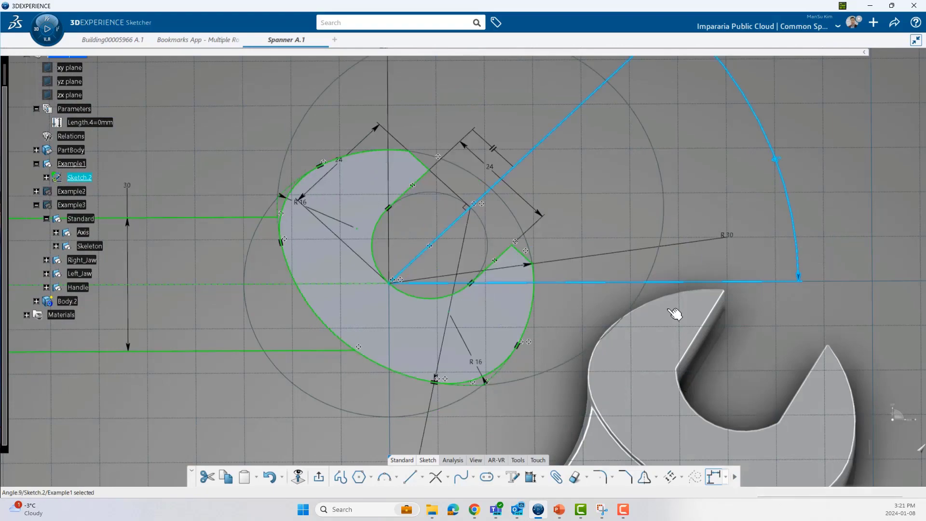
Check where the handle line meets the right jaw's outline up close and undo the angle change.
{"action": "mouse_move", "coordinate": [678, 314]}
{"action": "middle_mouse_down"}
{"action": "mouse_move", "coordinate": [506, 325]}
{"action": "mouse_move", "coordinate": [444, 183]}
{"action": "mouse_move", "coordinate": [532, 213]}
{"action": "middle_mouse_up"}
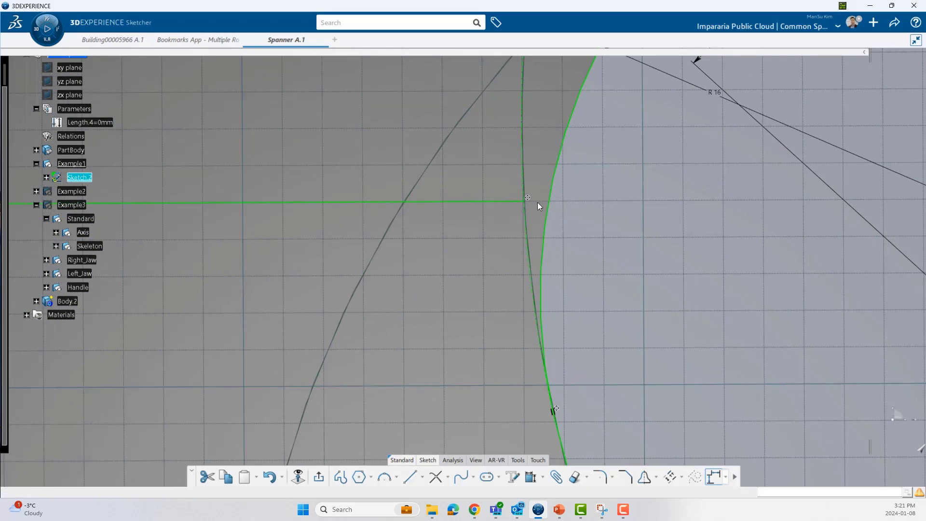
{"action": "mouse_move", "coordinate": [538, 202]}
{"action": "middle_mouse_down"}
{"action": "mouse_move", "coordinate": [519, 204]}
{"action": "mouse_move", "coordinate": [496, 239]}
{"action": "mouse_move", "coordinate": [499, 261]}
{"action": "middle_mouse_up"}
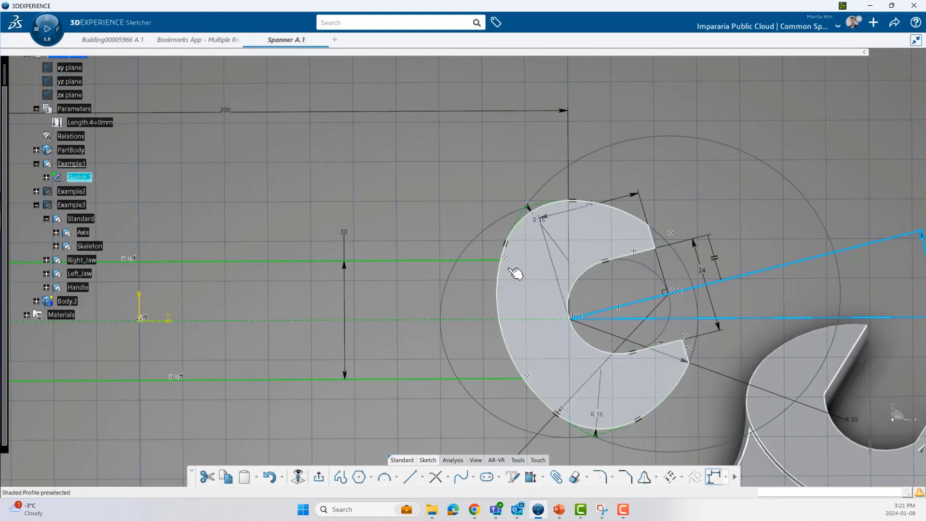
{"action": "left_click", "coordinate": [449, 231]}
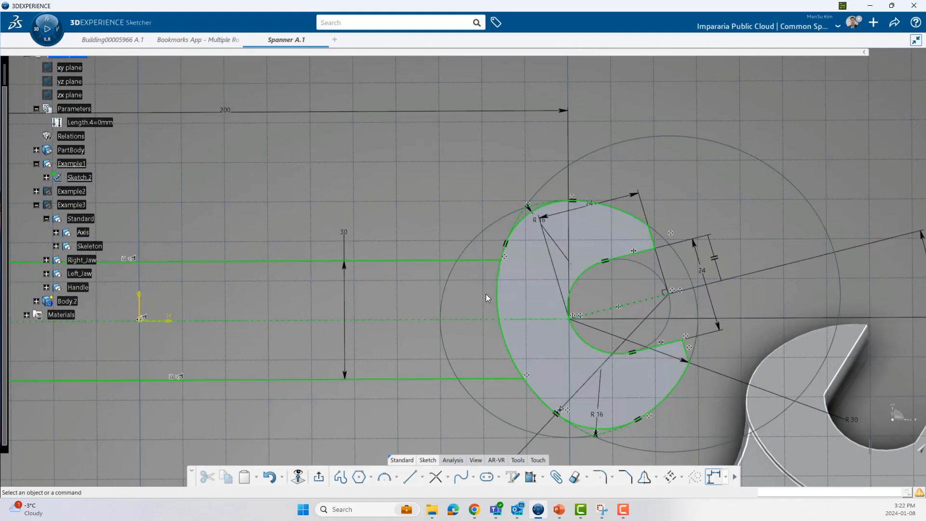
Review the right jaw's constrained outline and the whole spanner profile, and exit Sketch.2.
{"action": "middle_click_drag", "start_coordinate": [486, 297], "coordinate": [418, 251]}
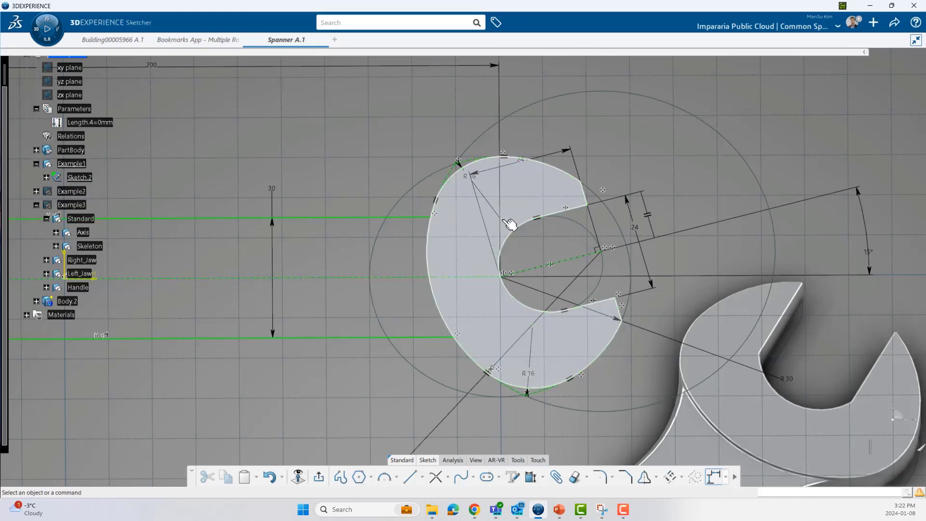
{"action": "scroll", "coordinate": [471, 340], "scroll_direction": "up", "scroll_amount": 4}
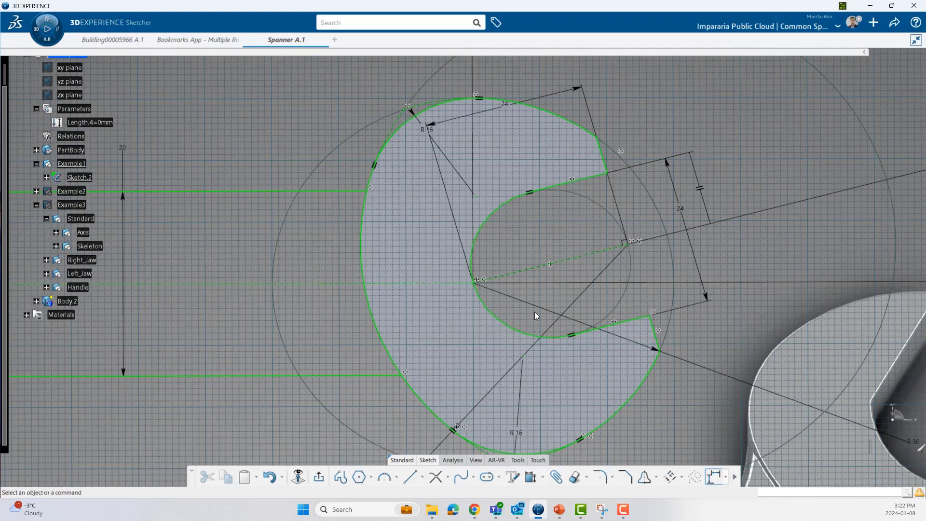
{"action": "mouse_move", "coordinate": [483, 261]}
{"action": "middle_mouse_down"}
{"action": "mouse_move", "coordinate": [474, 330]}
{"action": "mouse_move", "coordinate": [525, 258]}
{"action": "middle_mouse_up"}
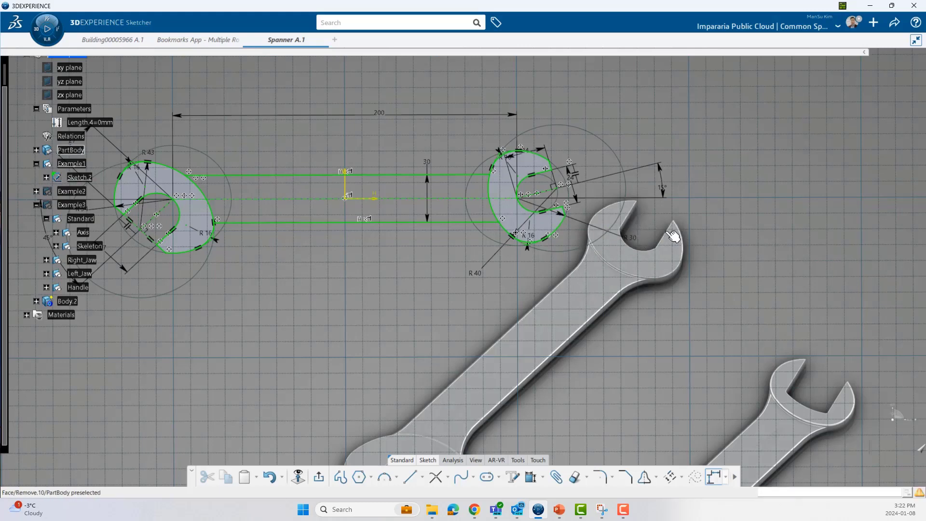
{"action": "mouse_move", "coordinate": [632, 307]}
{"action": "middle_mouse_down"}
{"action": "mouse_move", "coordinate": [653, 283]}
{"action": "mouse_move", "coordinate": [647, 306]}
{"action": "mouse_move", "coordinate": [645, 240]}
{"action": "middle_mouse_up"}
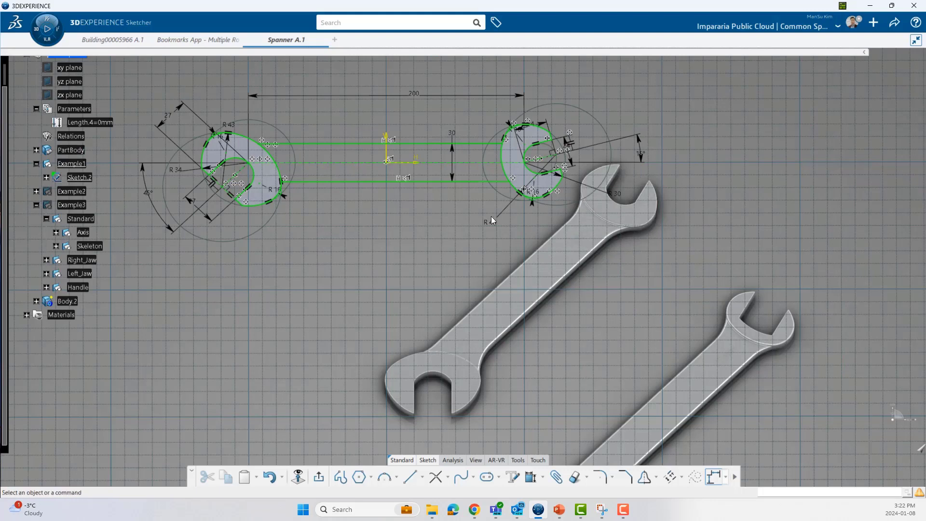
{"action": "left_click", "coordinate": [319, 477]}
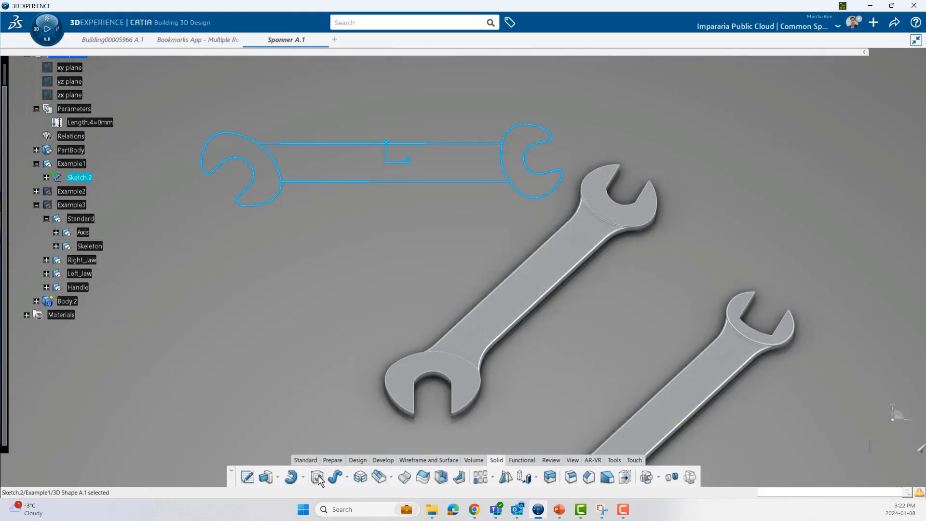
{"action": "left_click", "coordinate": [617, 389]}
Examine the finished Body.2 spanner, including both jaws, the handle blends and the 22mm and 27mm markings.
{"action": "mouse_move", "coordinate": [636, 399]}
{"action": "middle_mouse_down"}
{"action": "mouse_move", "coordinate": [614, 334]}
{"action": "mouse_move", "coordinate": [537, 337]}
{"action": "mouse_move", "coordinate": [465, 316]}
{"action": "mouse_move", "coordinate": [462, 306]}
{"action": "middle_mouse_up"}
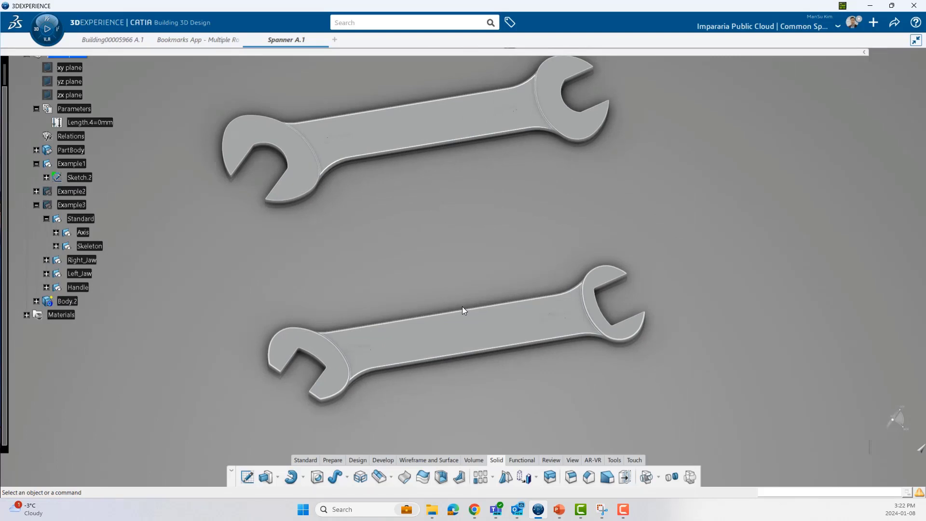
{"action": "middle_click_drag", "start_coordinate": [491, 286], "coordinate": [490, 196]}
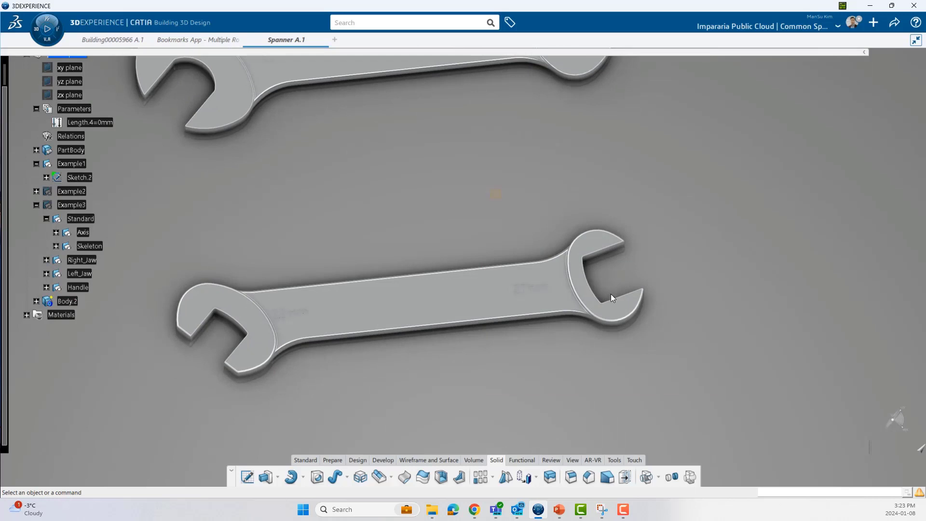
{"action": "middle_click_drag", "start_coordinate": [664, 338], "coordinate": [641, 309]}
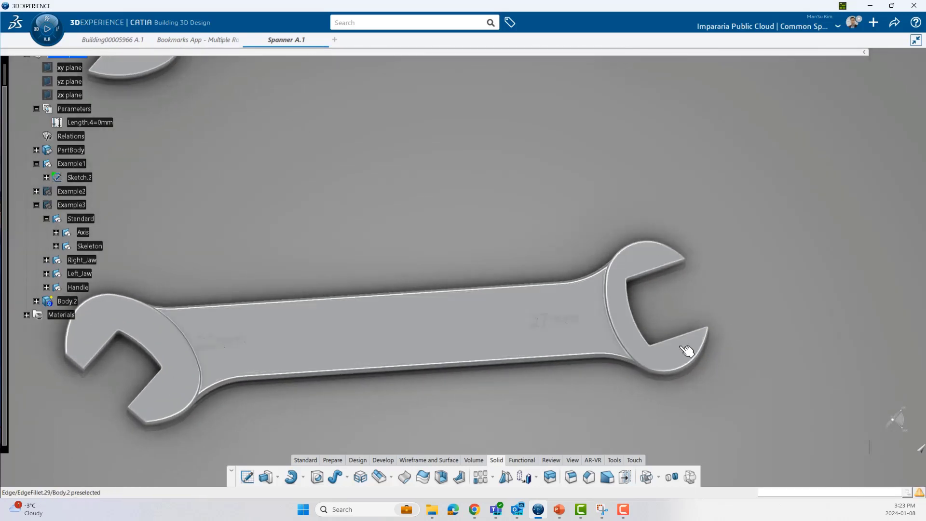
{"action": "mouse_move", "coordinate": [619, 307]}
{"action": "middle_mouse_down"}
{"action": "mouse_move", "coordinate": [609, 331]}
{"action": "mouse_move", "coordinate": [617, 300]}
{"action": "middle_mouse_up"}
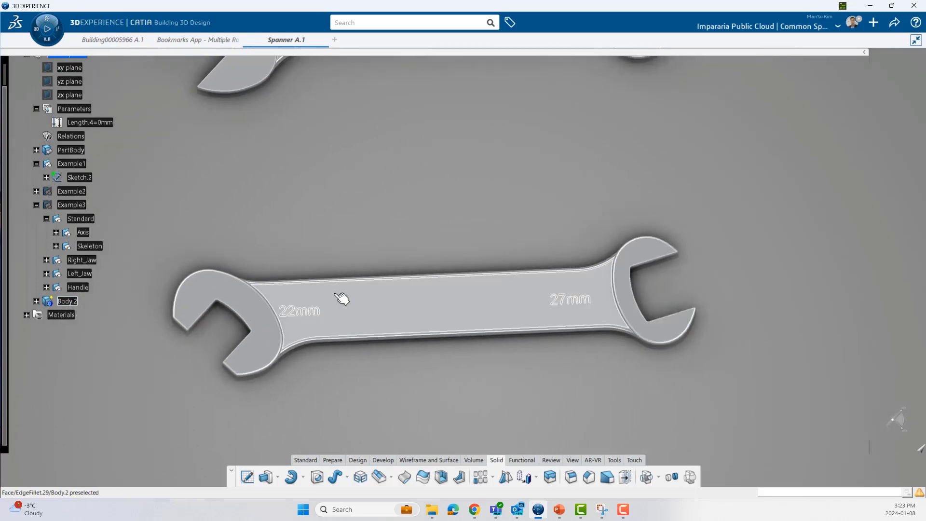
{"action": "middle_click_drag", "start_coordinate": [205, 326], "coordinate": [484, 310]}
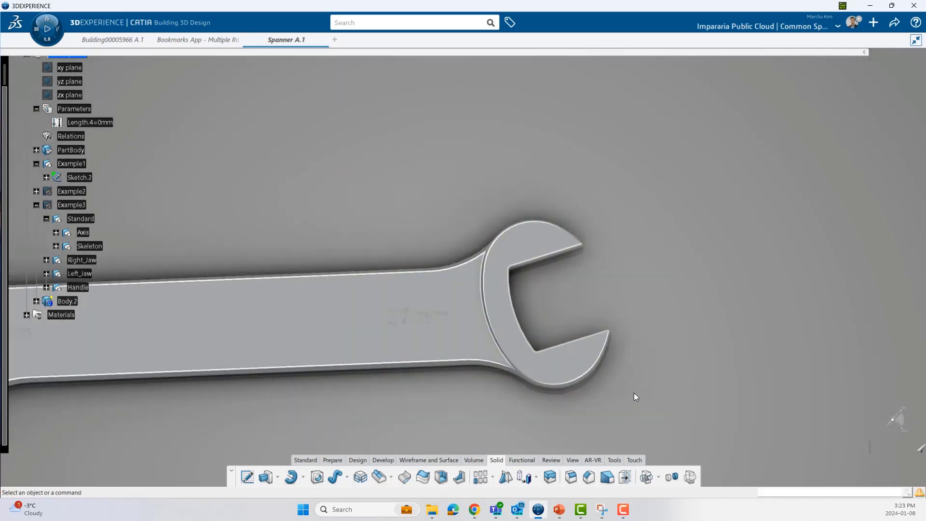
{"action": "middle_click_drag", "start_coordinate": [597, 370], "coordinate": [525, 368]}
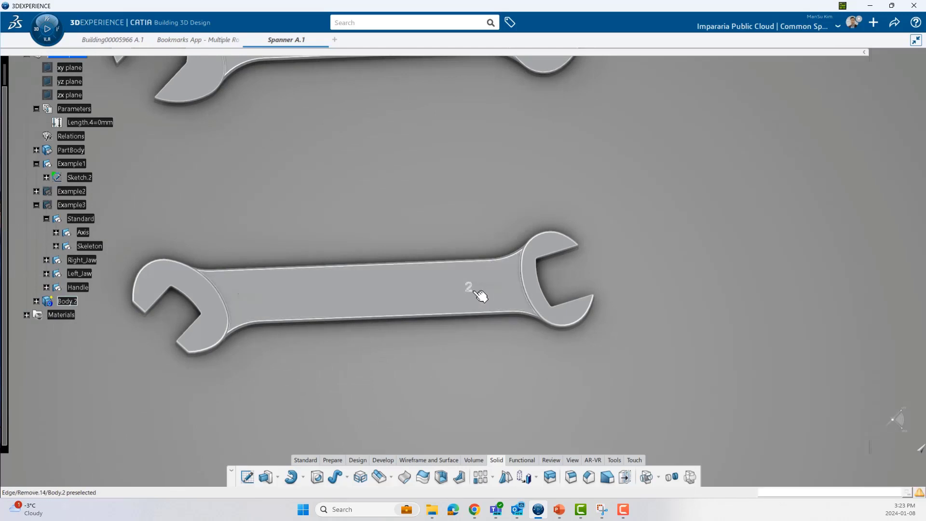
{"action": "middle_click_drag", "start_coordinate": [483, 290], "coordinate": [549, 300]}
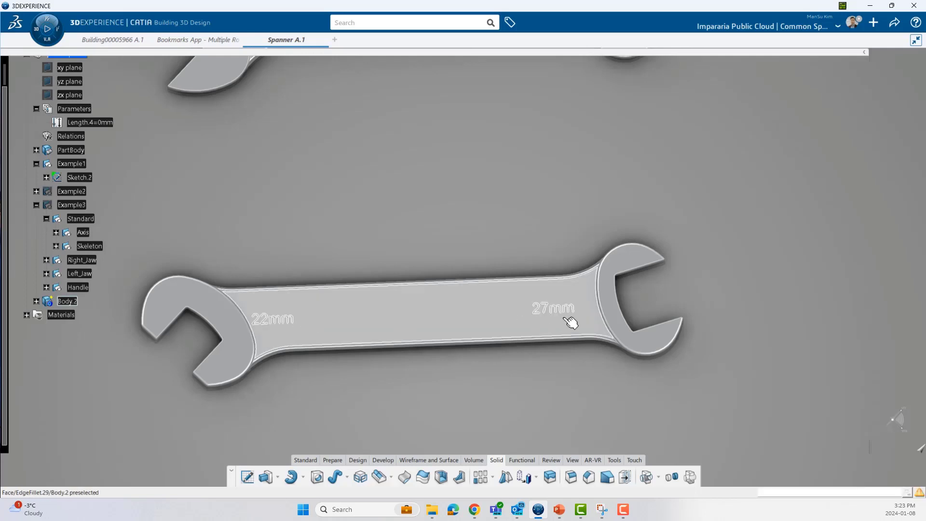
{"action": "middle_click_drag", "start_coordinate": [510, 354], "coordinate": [501, 336]}
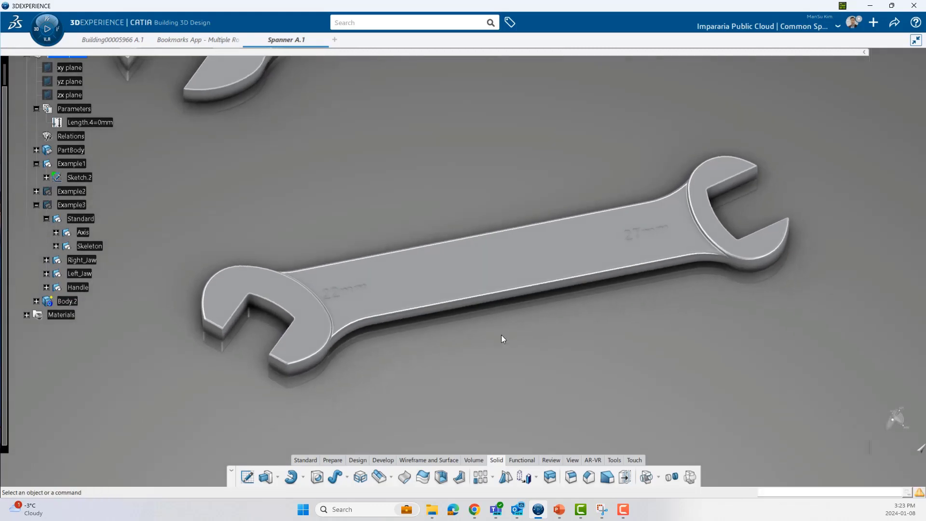